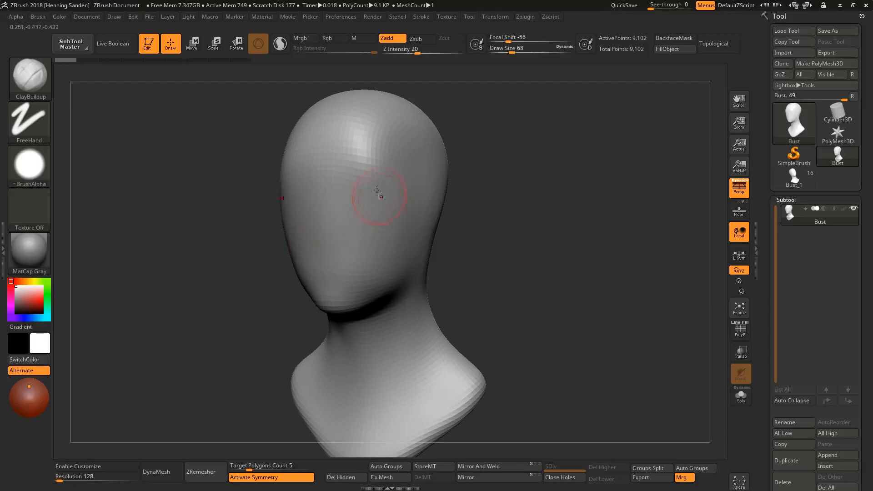
Check the bust's wireframe and try a carving ClayBuildup stroke on the face at draw size 104
key(shift+f)
key(shift+f)
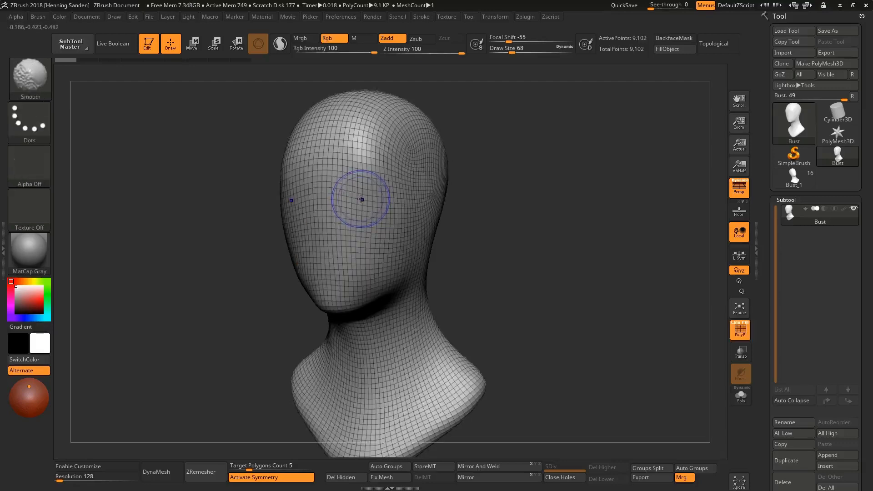
key(bracketright)
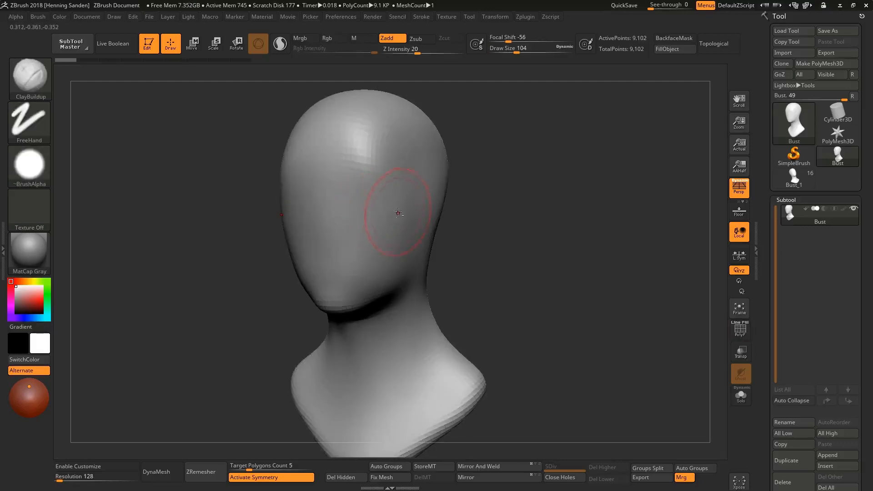
alt+drag(398, 212, 359, 202)
key(ctrl+z)
Reduce the ClayBuildup draw size to 65
right_drag(382, 205, 373, 201)
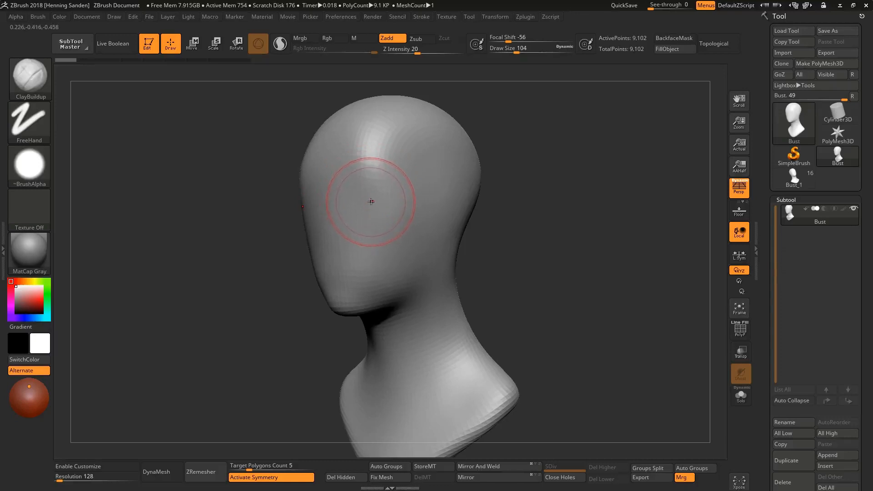
key(s)
drag(373, 201, 367, 201)
mouse_move(377, 202)
shift+right_down()
mouse_move(384, 213)
mouse_move(369, 207)
shift+right_up()
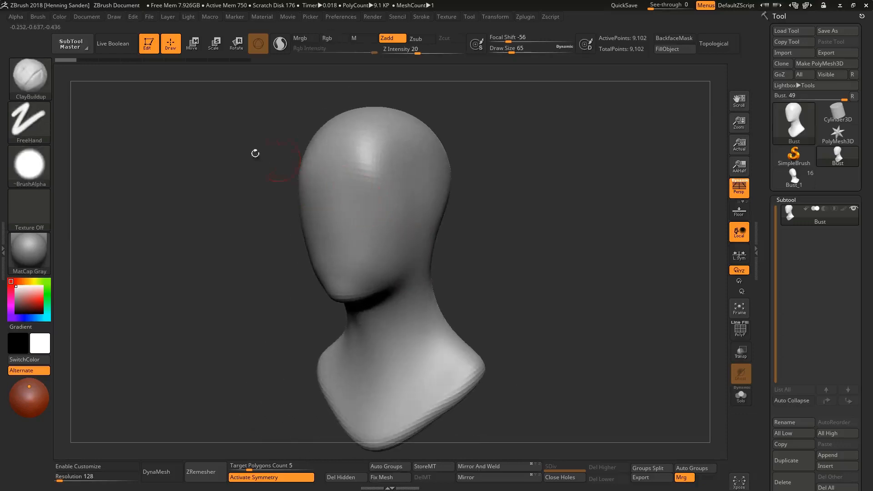
Try the square Alpha 28 for ClayBuildup and set the draw size to 87
click(40, 175)
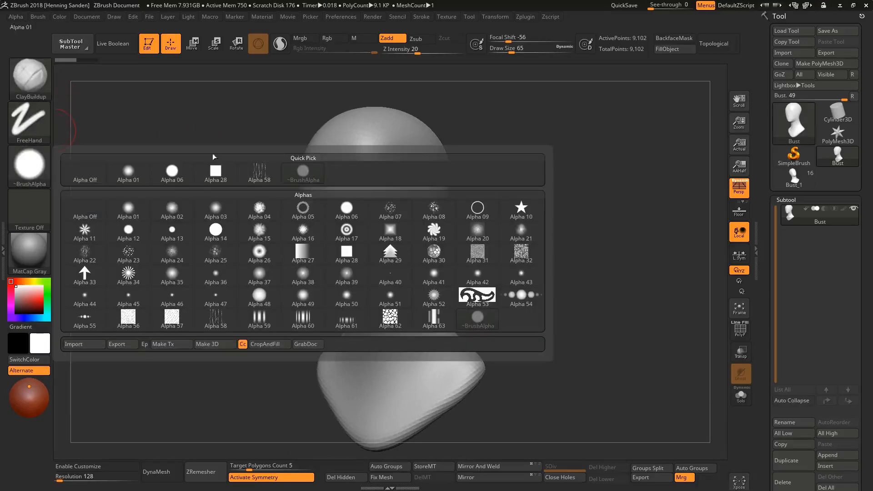
click(212, 169)
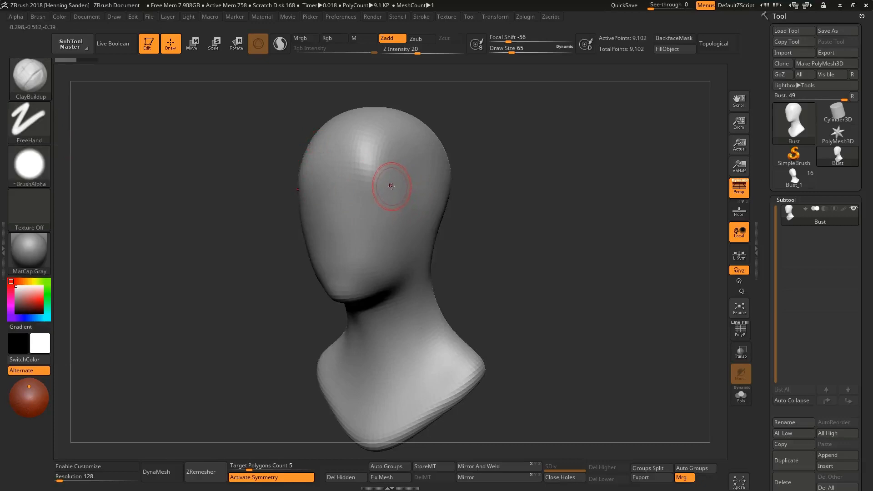
right_drag(393, 183, 397, 186)
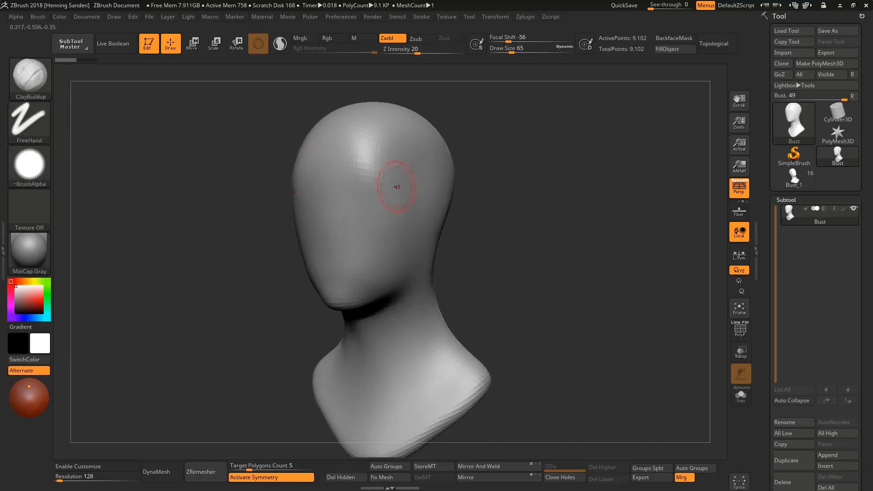
key(s)
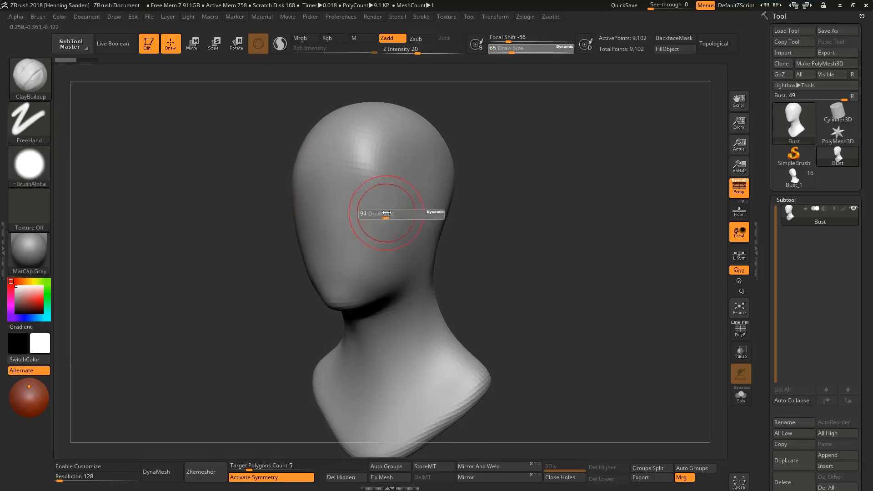
drag(382, 216, 386, 214)
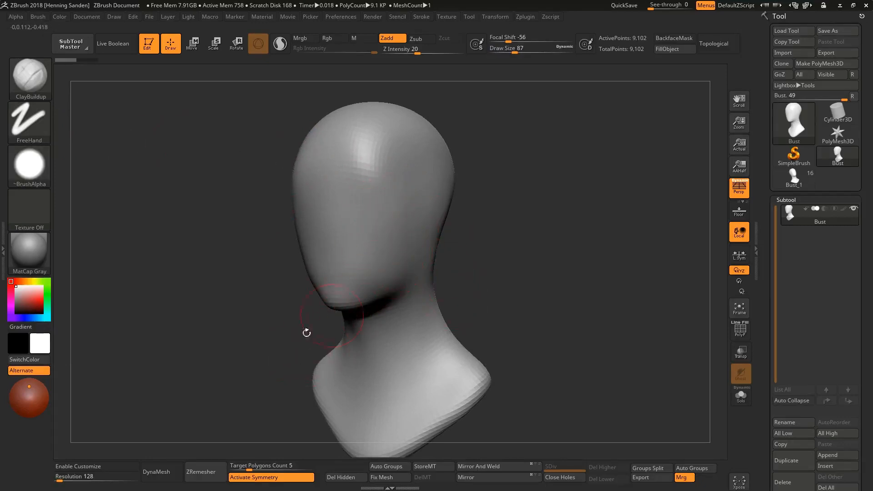
Convert the bust to a DynaMesh at resolution 128 and check its wireframe
click(163, 472)
key(shift+f)
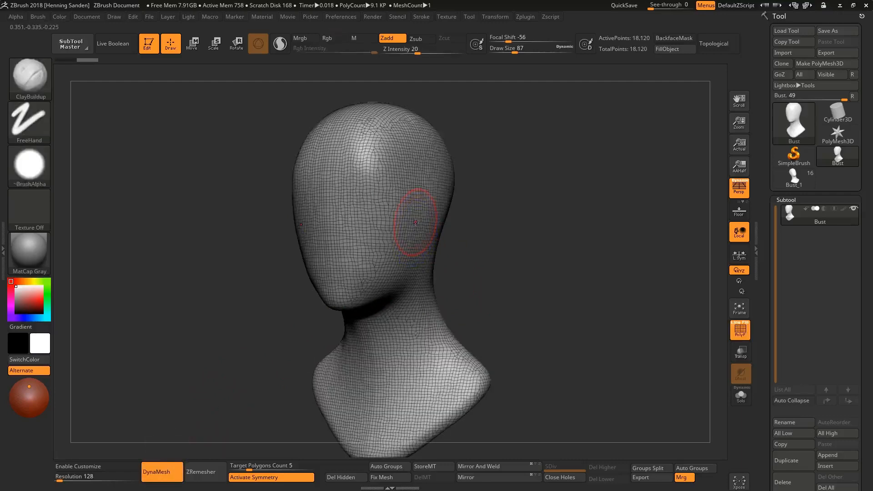
key(ctrl+shift+z)
mouse_move(416, 222)
alt+right_down()
mouse_move(396, 209)
mouse_move(410, 215)
mouse_move(404, 220)
alt+right_up()
key(shift+f)
Carve the eye sockets symmetrically into the face with ClayBuildup at draw size 97
key(bracketright)
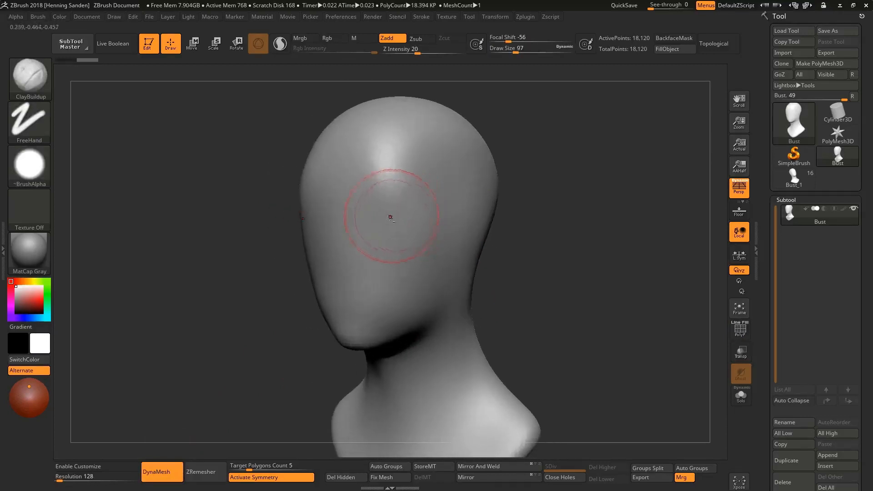
mouse_move(377, 220)
alt+mouse_down()
mouse_move(398, 236)
mouse_move(388, 231)
alt+mouse_up()
right_drag(427, 218, 400, 220)
Build up the eyeballs, lower socket rims and brow ridges with ClayBuildup at draw size 68
key(s)
mouse_move(430, 235)
mouse_down()
mouse_move(397, 268)
mouse_move(432, 239)
mouse_move(430, 228)
mouse_move(456, 225)
mouse_move(420, 266)
mouse_move(400, 271)
mouse_move(393, 185)
mouse_move(333, 201)
mouse_up()
key(s)
click(429, 247)
key(s)
click(427, 221)
right_drag(333, 201, 373, 209)
mouse_move(336, 216)
mouse_down()
mouse_move(314, 185)
mouse_move(287, 177)
mouse_up()
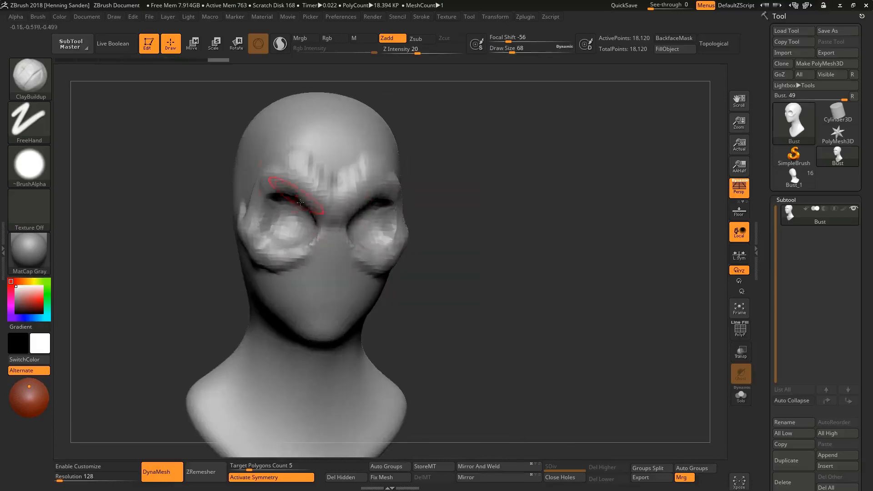
Build up the cheekbones below and beside the eye sockets with ClayBuildup
mouse_move(297, 191)
right_down()
mouse_move(371, 242)
mouse_move(364, 240)
right_up()
mouse_move(374, 231)
mouse_down()
mouse_move(321, 266)
mouse_move(304, 246)
mouse_move(335, 258)
mouse_up()
right_drag(410, 282, 374, 297)
Add clay volume along the jawline, chin and mouth area
drag(377, 314, 332, 297)
right_drag(334, 302, 370, 312)
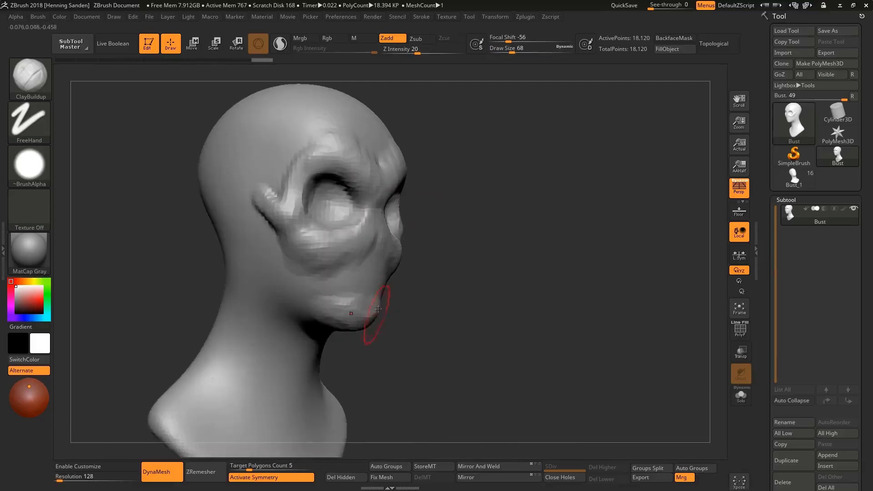
mouse_move(370, 309)
mouse_down()
mouse_move(344, 319)
mouse_move(341, 298)
mouse_up()
right_drag(341, 300, 409, 307)
mouse_move(311, 311)
mouse_down()
mouse_move(257, 291)
mouse_move(226, 216)
mouse_move(267, 274)
mouse_move(341, 302)
mouse_up()
Carve a skull-like nasal cavity into the middle of the face
mouse_move(341, 302)
right_down()
mouse_move(327, 291)
mouse_move(347, 262)
right_up()
mouse_move(332, 241)
mouse_down()
mouse_move(323, 250)
mouse_move(323, 237)
mouse_move(325, 259)
mouse_move(319, 246)
mouse_move(337, 257)
mouse_move(326, 273)
mouse_up()
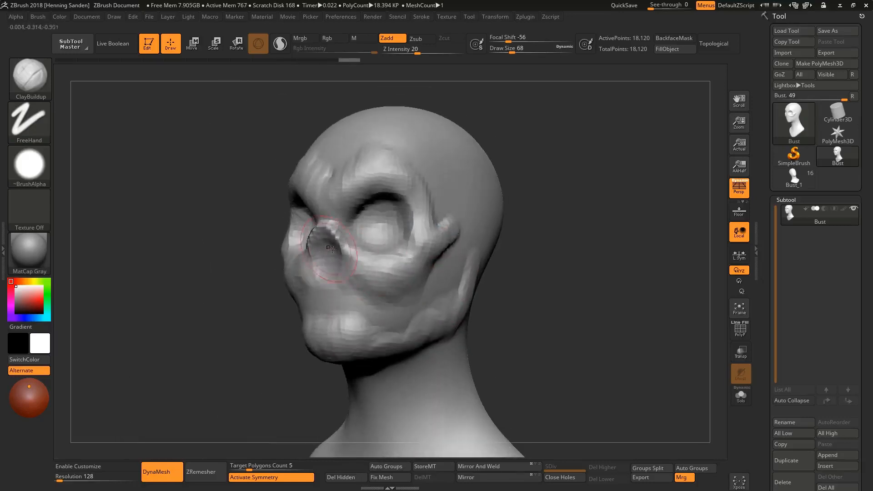
right_drag(325, 273, 333, 254)
drag(323, 264, 327, 257)
Sculpt ridges from the temples up the skull and build up the forehead, enlarging the draw size to 108
right_drag(369, 244, 295, 227)
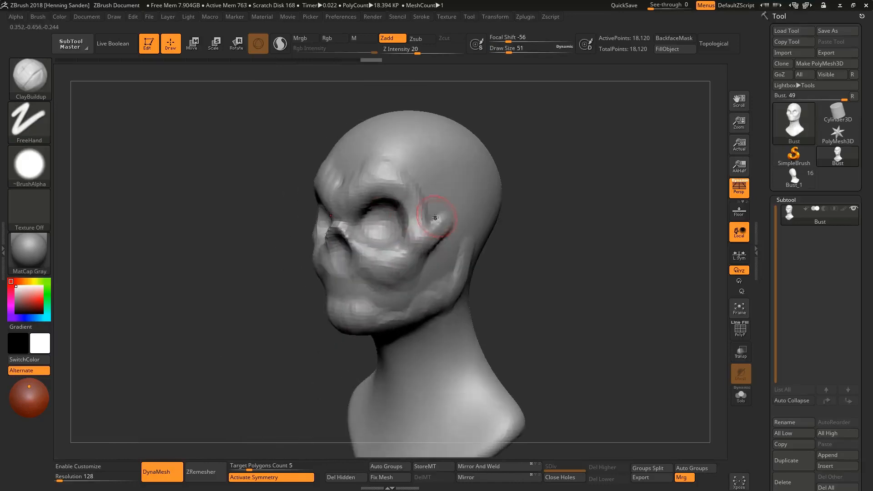
mouse_move(433, 219)
mouse_down()
mouse_move(419, 182)
mouse_move(441, 141)
mouse_up()
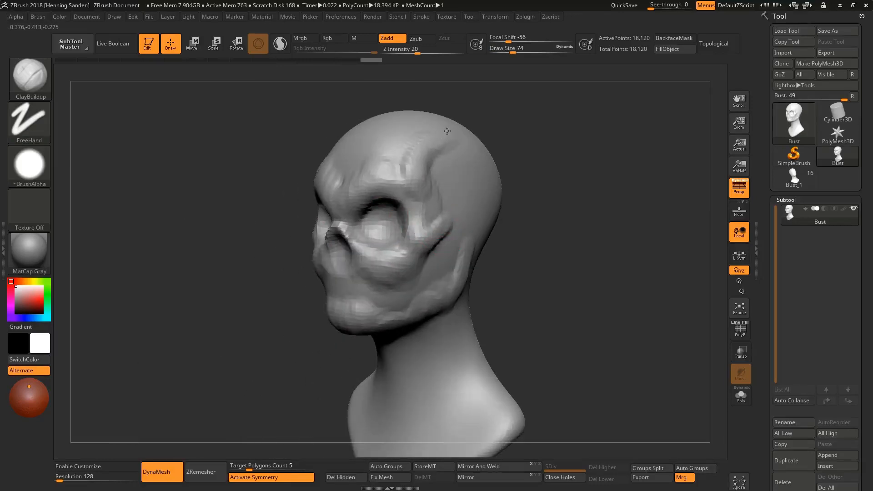
right_drag(369, 194, 377, 218)
mouse_move(388, 216)
mouse_down()
mouse_move(364, 207)
mouse_move(351, 160)
mouse_move(417, 224)
mouse_up()
right_drag(418, 222, 414, 206)
key(bracketright)
mouse_move(414, 206)
mouse_down()
mouse_move(359, 157)
mouse_move(382, 171)
mouse_up()
mouse_move(382, 170)
right_down()
mouse_move(376, 210)
mouse_move(331, 236)
right_up()
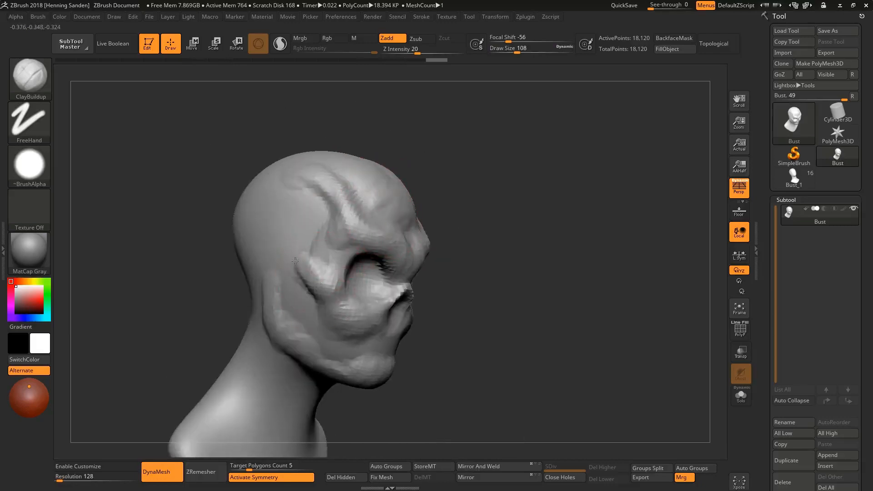
Extend the cheekbones back toward the ear area with a smaller ClayBuildup brush
right_drag(298, 260, 438, 259)
key(s)
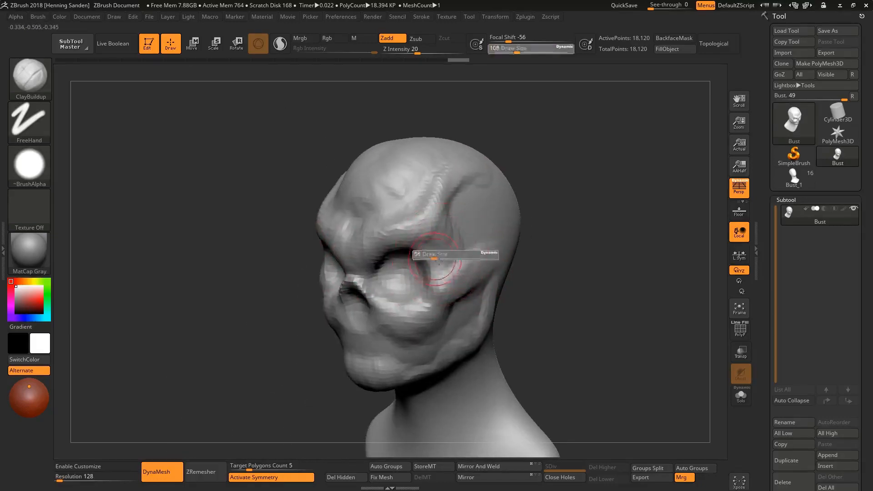
drag(439, 260, 436, 261)
right_drag(514, 264, 478, 278)
mouse_move(477, 282)
mouse_down()
mouse_move(448, 305)
mouse_move(446, 286)
mouse_up()
Paint an ear-shaped mask on the side of the head behind the jaw and invert it
mouse_move(400, 284)
right_down()
mouse_move(433, 279)
mouse_move(387, 268)
right_up()
key(ctrl)
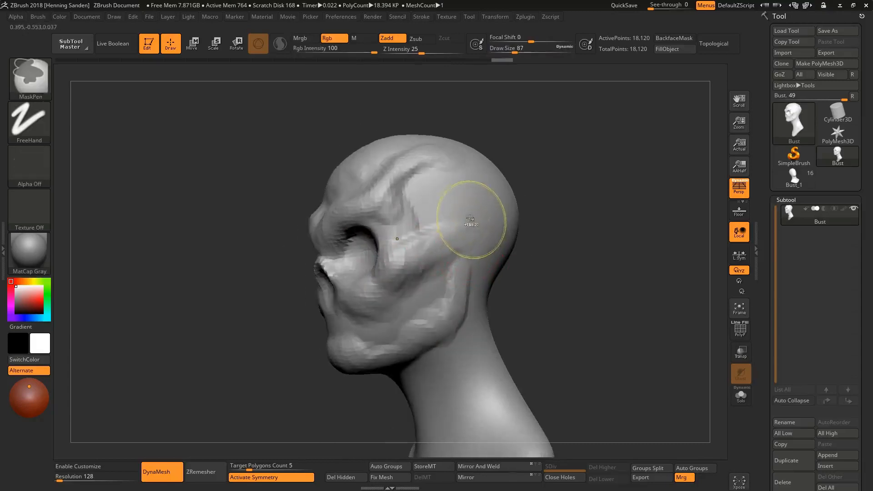
mouse_move(471, 221)
ctrl+mouse_down()
mouse_move(478, 246)
mouse_move(471, 216)
ctrl+mouse_up()
mouse_move(471, 216)
right_down()
mouse_move(481, 228)
mouse_move(435, 230)
right_up()
mouse_move(434, 254)
ctrl+mouse_down()
mouse_move(431, 234)
mouse_move(442, 240)
ctrl+mouse_up()
ctrl+alt+drag(430, 197, 412, 181)
mouse_move(415, 179)
right_down()
mouse_move(480, 198)
mouse_move(499, 227)
mouse_move(454, 233)
right_up()
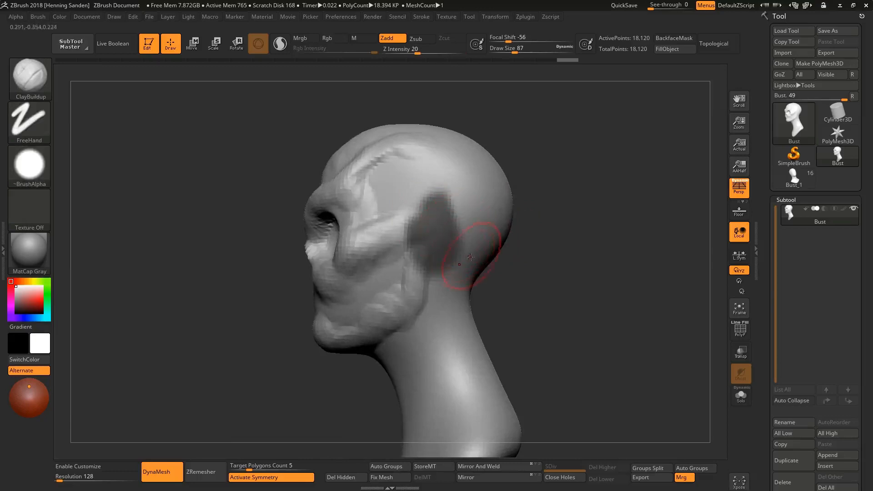
ctrl+click(524, 272)
Pull both unmasked ear areas outward and upward into long ears using the Move brush at draw size 239
right_drag(440, 249, 470, 246)
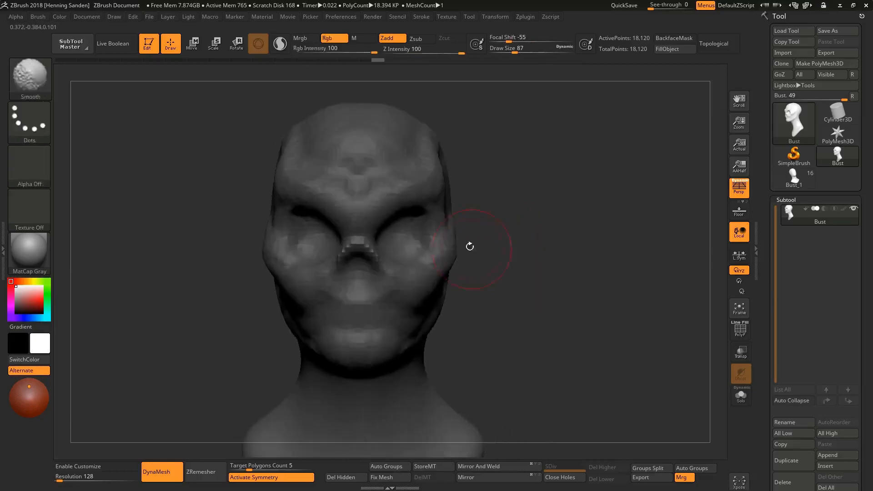
key(b)
key(m)
key(v)
key(s)
drag(456, 230, 637, 178)
drag(486, 222, 589, 150)
Try to reshape the pulled-out ears from the side with the Move brush, and undo the moves
mouse_move(636, 191)
right_down()
mouse_move(539, 199)
mouse_move(557, 195)
mouse_move(549, 182)
mouse_move(527, 191)
right_up()
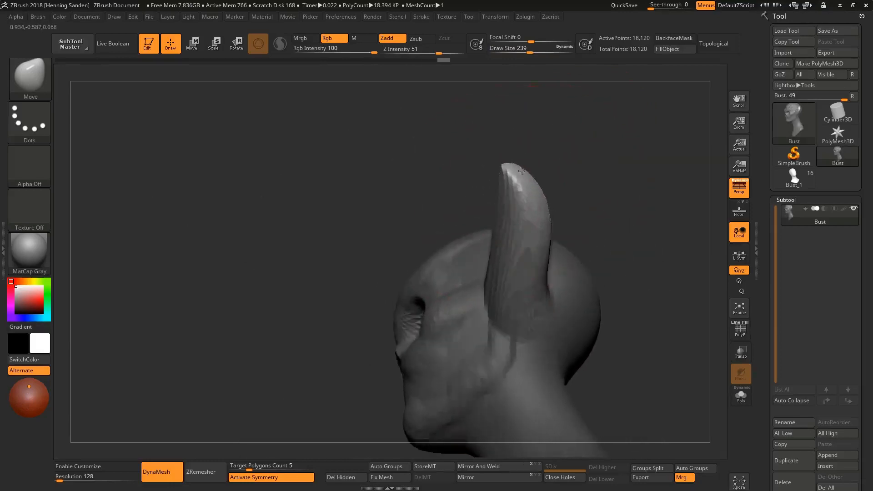
drag(520, 212, 496, 225)
key(shift+f)
mouse_move(496, 226)
right_down()
mouse_move(482, 221)
mouse_move(564, 218)
mouse_move(497, 232)
mouse_move(529, 213)
right_up()
key(ctrl+z)
key(ctrl+z)
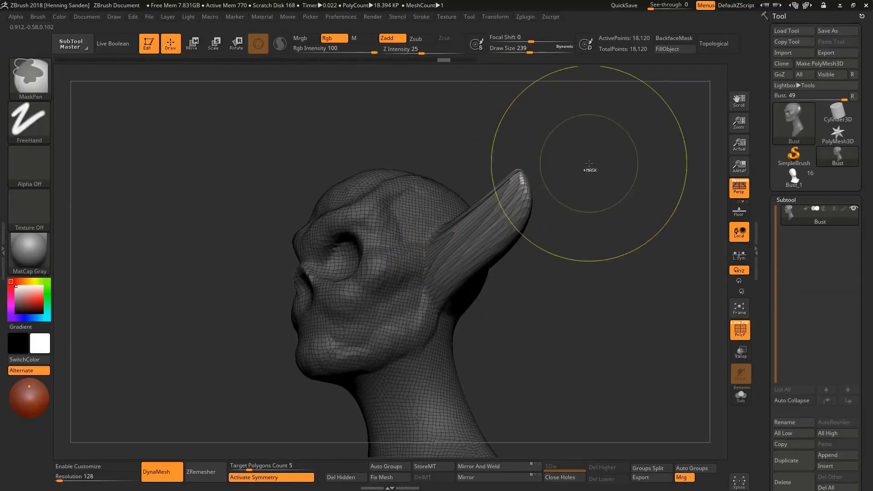
Clear the mask and re-DynaMesh the head to even out the stretched ear polygons
mouse_move(585, 176)
right_down()
mouse_move(581, 160)
mouse_move(556, 182)
mouse_move(598, 176)
right_up()
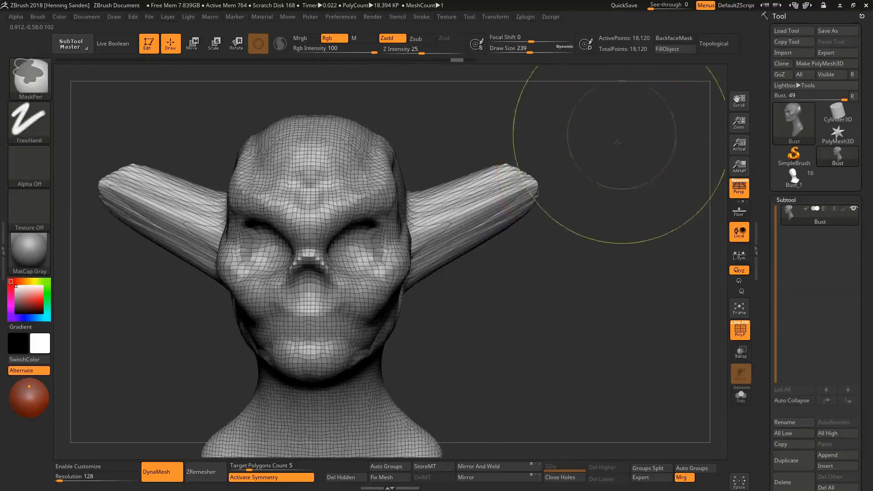
ctrl+drag(585, 121, 575, 181)
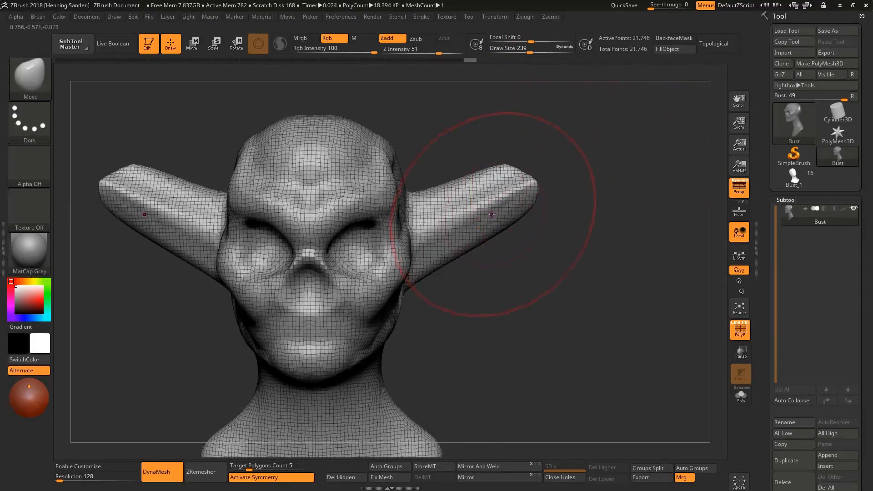
mouse_move(487, 213)
right_down()
mouse_move(472, 230)
mouse_move(467, 222)
right_up()
key(shift+f)
Reshape the ears' lower edges and bases from the front with the Move brush, reducing its draw size to 136
key(s)
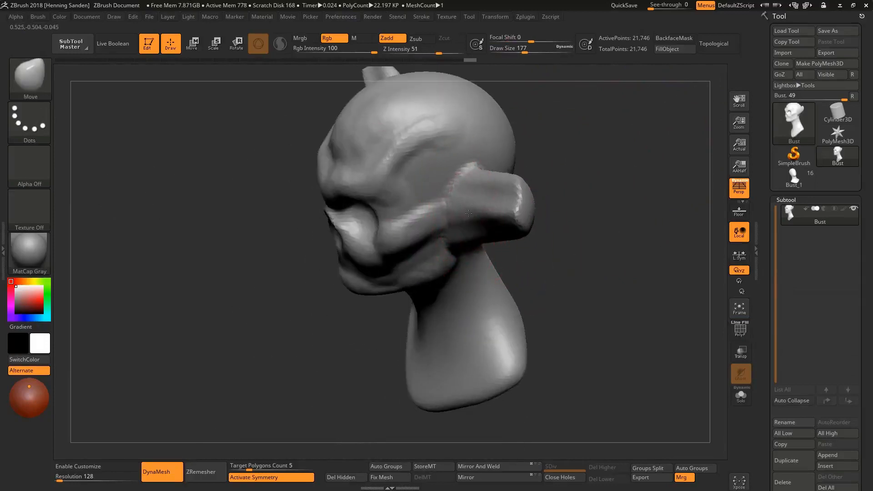
shift+right_drag(507, 205, 524, 191)
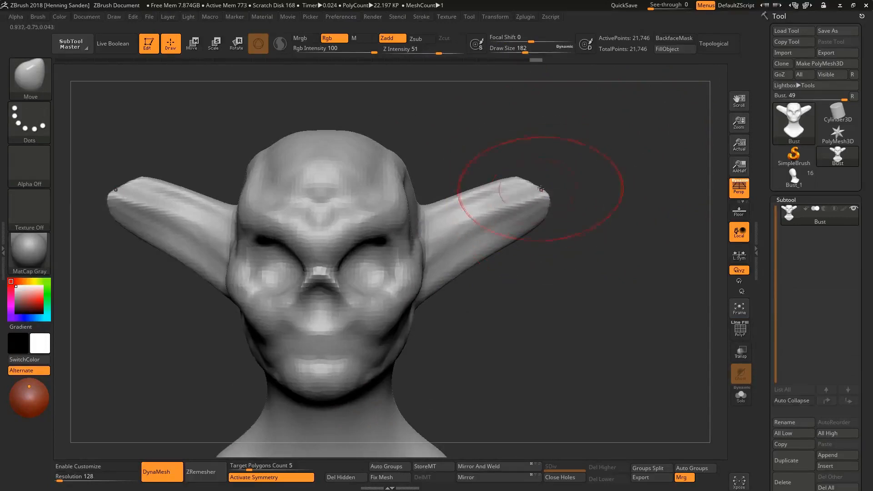
key(s)
drag(464, 270, 458, 261)
drag(460, 263, 456, 290)
Push in the front of the ears to form a hollow inner ear with the Move brush at draw size 108
mouse_move(457, 289)
shift+right_down()
mouse_move(462, 249)
mouse_move(447, 214)
shift+right_up()
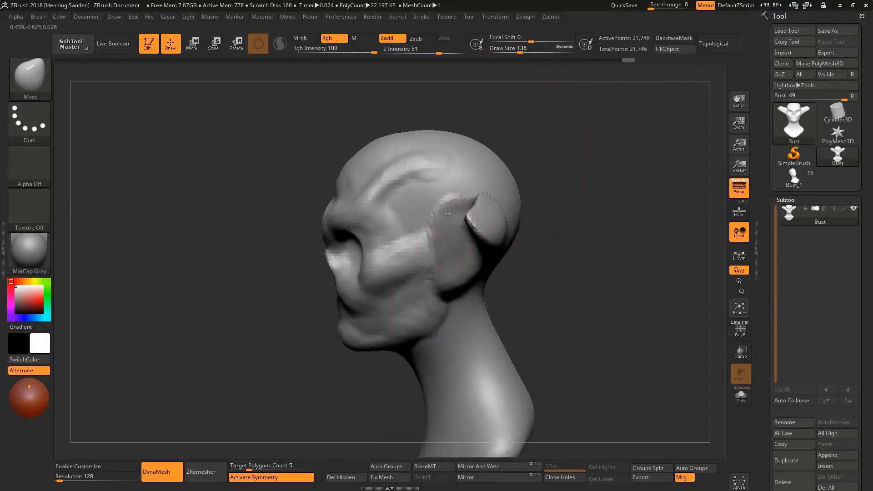
mouse_move(434, 243)
mouse_down()
mouse_move(446, 238)
mouse_move(431, 215)
mouse_up()
key(s)
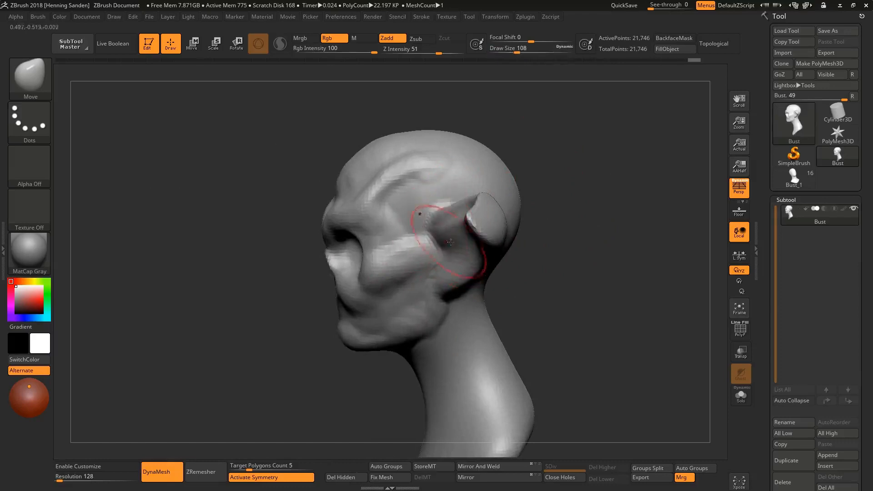
right_drag(453, 214, 450, 235)
drag(451, 236, 445, 234)
Bend the ears' upper rims forward and refine their tips, reducing the Move brush's draw size to 80
mouse_move(444, 233)
right_down()
mouse_move(455, 219)
mouse_move(509, 209)
right_up()
drag(502, 209, 491, 206)
shift+right_drag(492, 207, 499, 221)
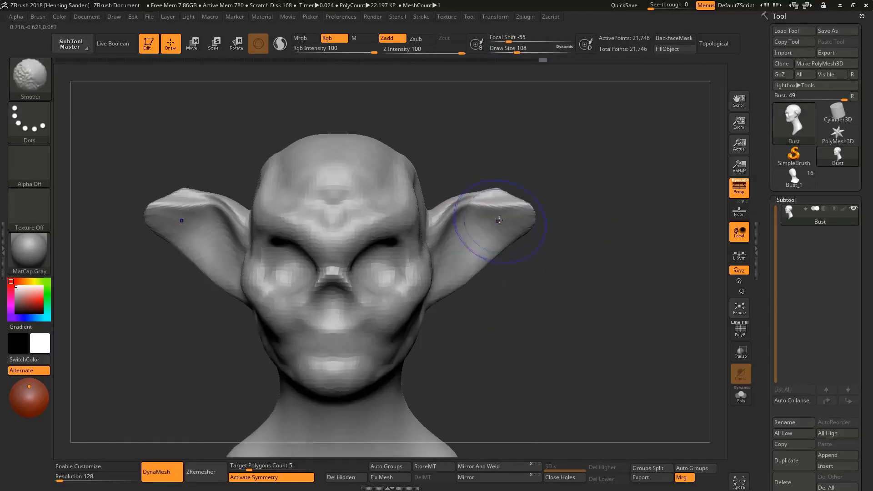
mouse_move(531, 216)
mouse_down()
mouse_move(517, 199)
mouse_move(511, 204)
mouse_up()
key(s)
mouse_move(511, 203)
right_down()
mouse_move(503, 221)
mouse_move(518, 241)
mouse_move(491, 249)
mouse_move(505, 263)
right_up()
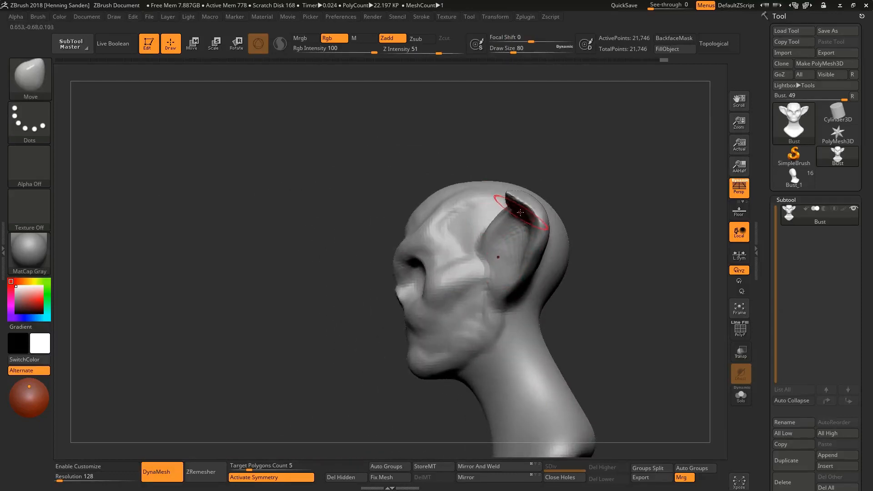
mouse_move(521, 221)
right_down()
mouse_move(529, 243)
mouse_move(511, 228)
mouse_move(483, 223)
mouse_move(479, 232)
right_up()
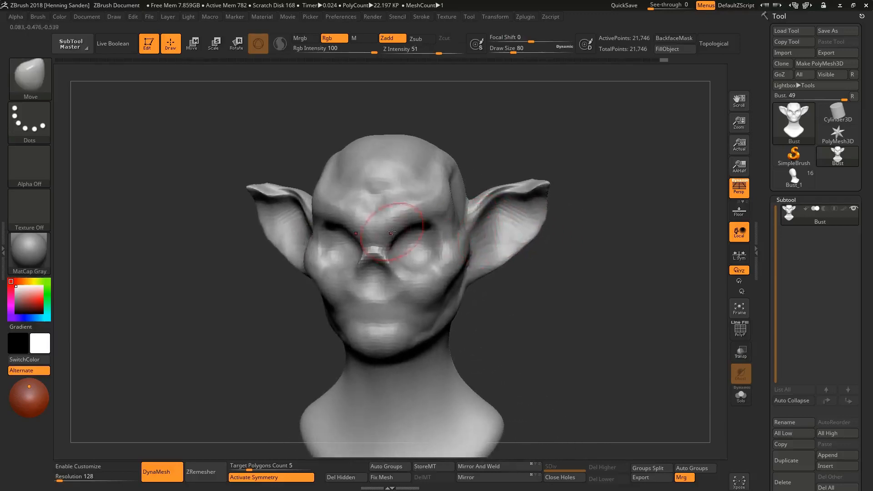
Adjust the inner brows and upper eye socket edges with the Move brush at draw size 80
drag(392, 231, 394, 228)
right_drag(436, 229, 410, 226)
drag(410, 224, 410, 226)
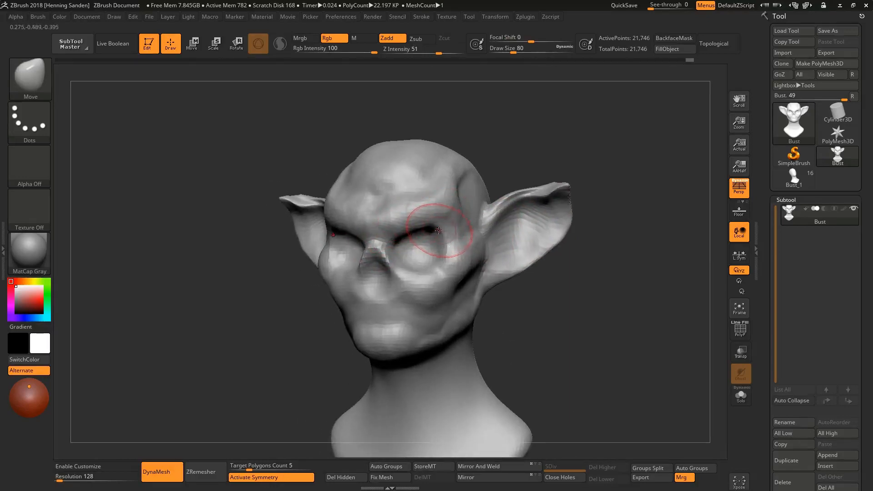
Adjust the mouth and chin profile with the Move brush, raising its draw size to 132
mouse_move(439, 231)
right_down()
mouse_move(424, 228)
mouse_move(451, 223)
mouse_move(444, 207)
mouse_move(493, 202)
right_up()
key(s)
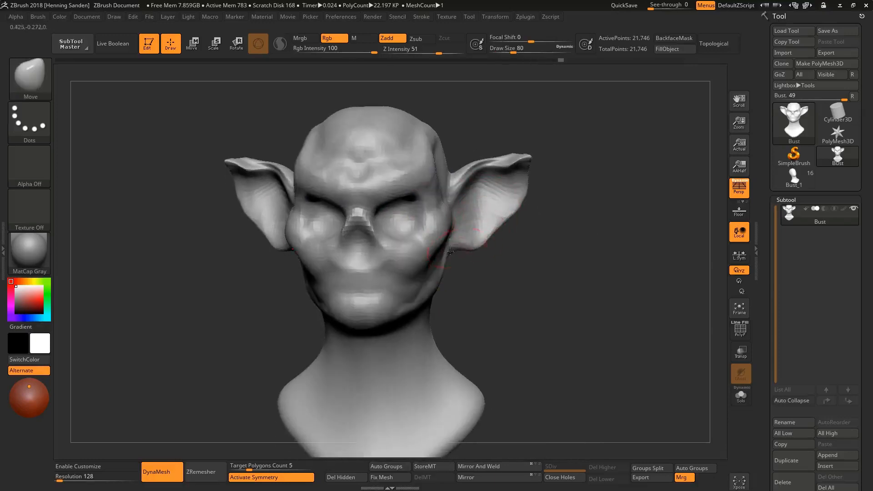
right_drag(450, 251, 472, 246)
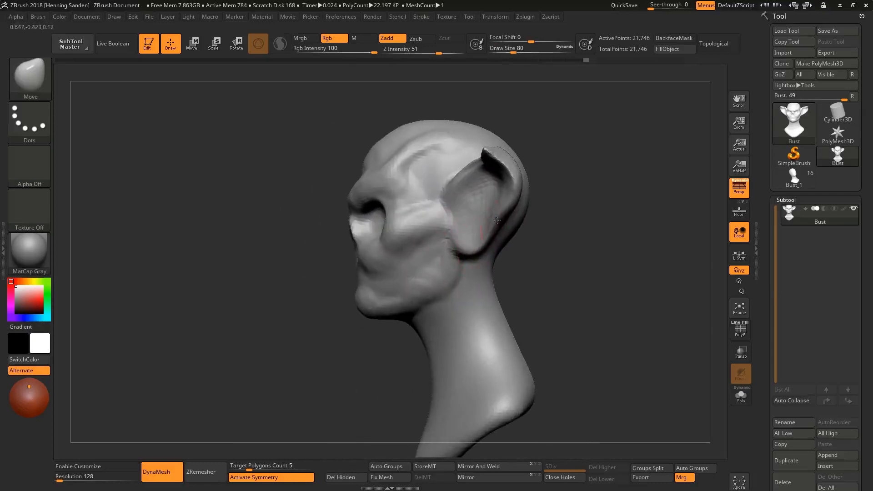
right_drag(497, 220, 508, 208)
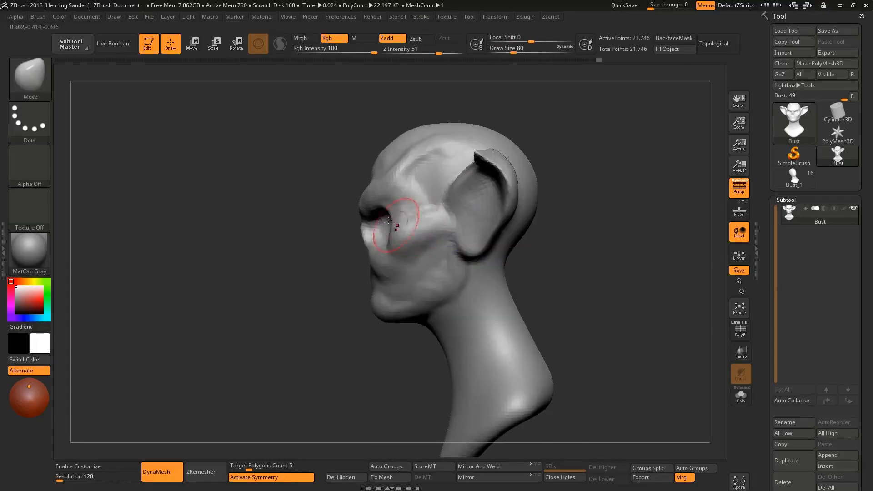
right_drag(360, 243, 366, 273)
drag(362, 289, 356, 288)
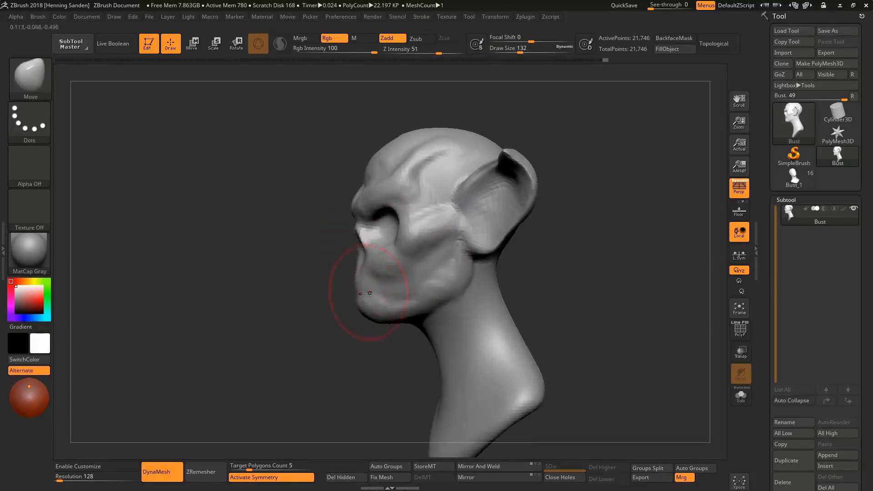
Build up long muscle strands from the jaw down the front and sides of the neck with ClayBuildup at draw size 94
mouse_move(375, 308)
right_down()
mouse_move(402, 347)
mouse_move(398, 305)
right_up()
key(b)
key(c)
key(b)
key(s)
mouse_move(409, 293)
mouse_down()
mouse_move(374, 388)
mouse_move(384, 357)
mouse_up()
right_drag(348, 362, 405, 373)
drag(350, 411, 269, 298)
right_drag(434, 328, 368, 306)
drag(368, 306, 382, 256)
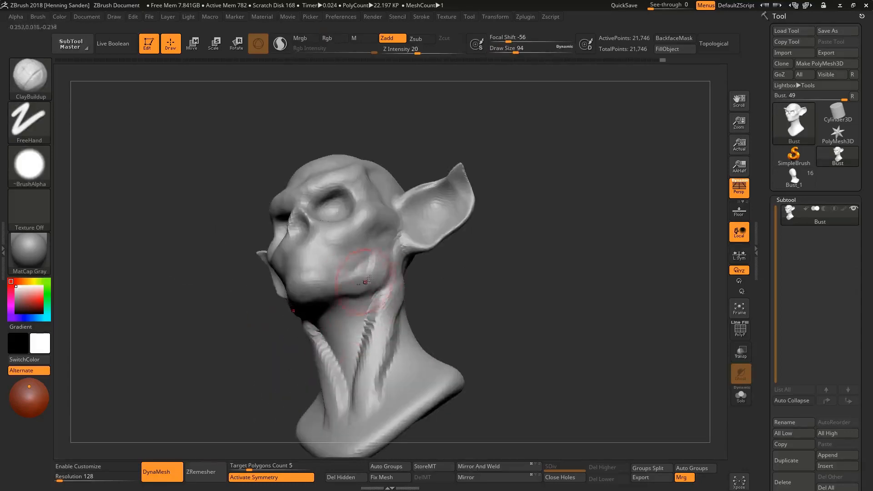
Refine the jaw corners and thicken the side neck muscles down to the collar with ClayBuildup at draw size 68
right_drag(368, 281, 384, 238)
key(bracketleft)
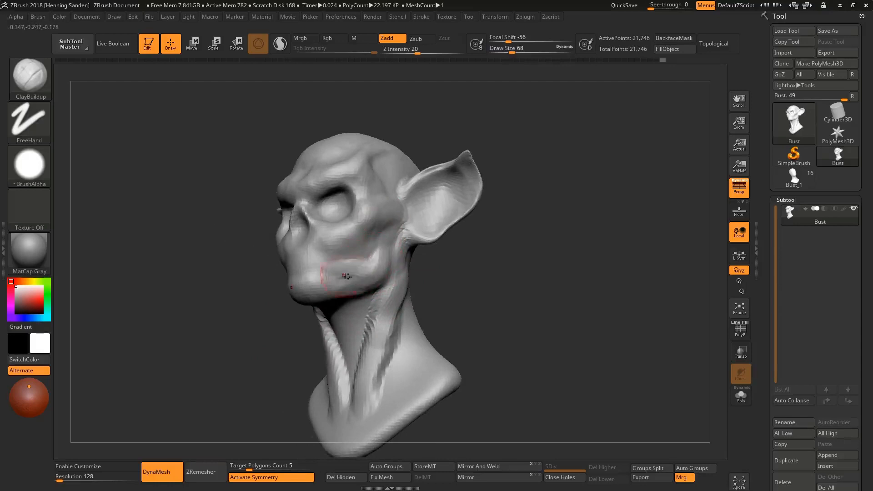
mouse_move(357, 274)
right_down()
mouse_move(362, 294)
mouse_move(412, 258)
mouse_move(386, 312)
right_up()
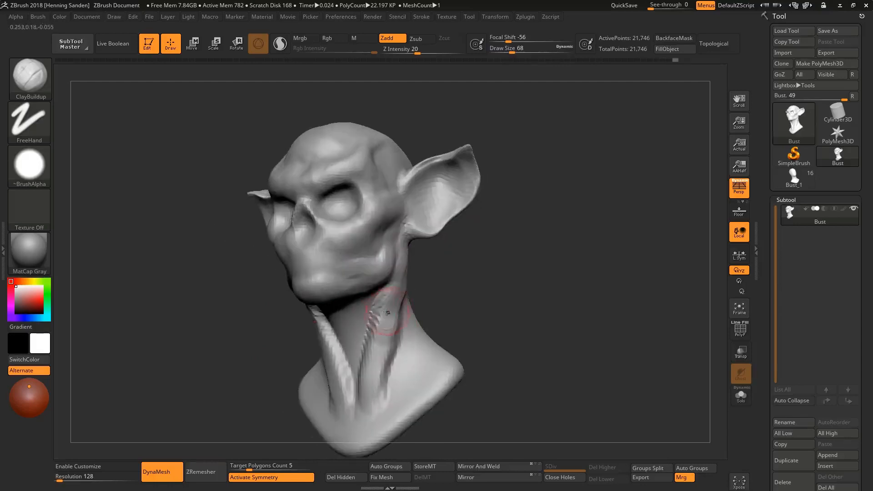
drag(386, 314, 360, 410)
shift+right_drag(359, 409, 351, 346)
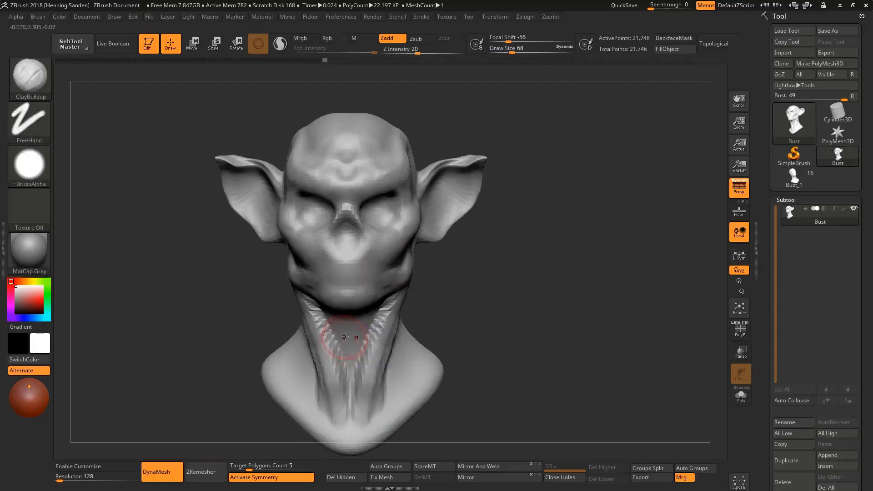
Fill in the throat between the front neck muscles with ClayBuildup at draw size 101
key(bracketright)
drag(351, 336, 350, 322)
right_drag(336, 339, 352, 317)
drag(350, 316, 347, 347)
Sculpt muscle ridges and hollows on the back of the neck from skull to shoulders with ClayBuildup at draw size 101
mouse_move(347, 347)
right_down()
mouse_move(400, 345)
mouse_move(354, 326)
mouse_move(415, 273)
right_up()
drag(415, 273, 433, 351)
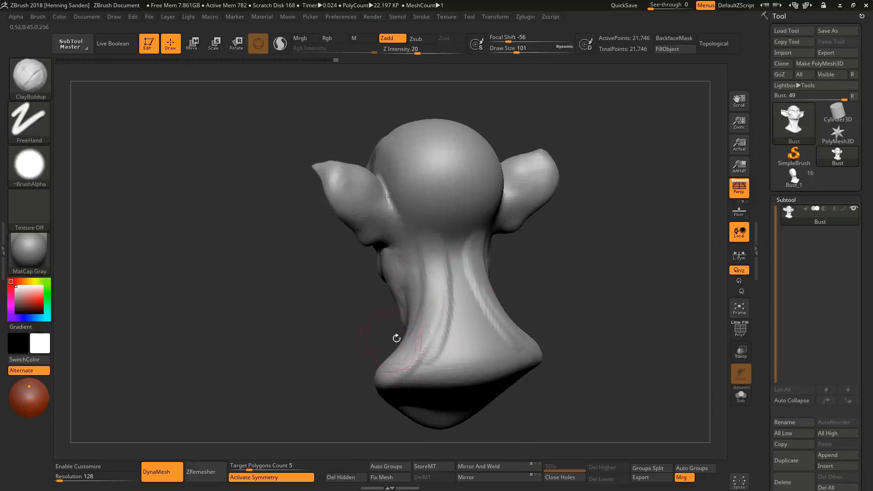
mouse_move(395, 335)
right_down()
mouse_move(423, 313)
mouse_move(423, 351)
right_up()
drag(428, 350, 418, 280)
mouse_move(432, 273)
right_down()
mouse_move(407, 265)
mouse_move(430, 241)
right_up()
drag(407, 284, 387, 310)
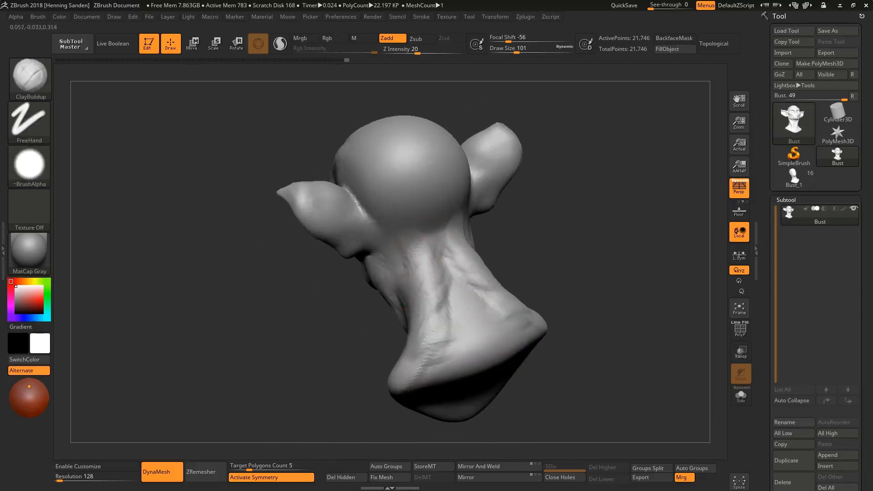
mouse_move(382, 309)
right_down()
mouse_move(409, 261)
mouse_move(400, 246)
mouse_move(390, 263)
mouse_move(415, 274)
right_up()
alt+drag(414, 274, 409, 259)
Define the cheekbones, brow and temples with ClayBuildup, reducing its draw size to 77
right_drag(417, 259, 401, 253)
key(bracketleft)
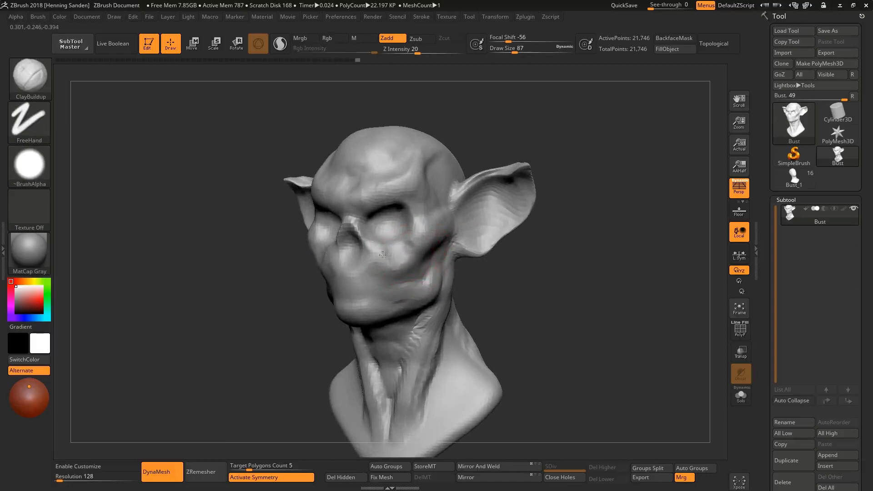
mouse_move(394, 270)
shift+right_down()
mouse_move(418, 247)
mouse_move(428, 250)
mouse_move(427, 228)
shift+right_up()
key(bracketleft)
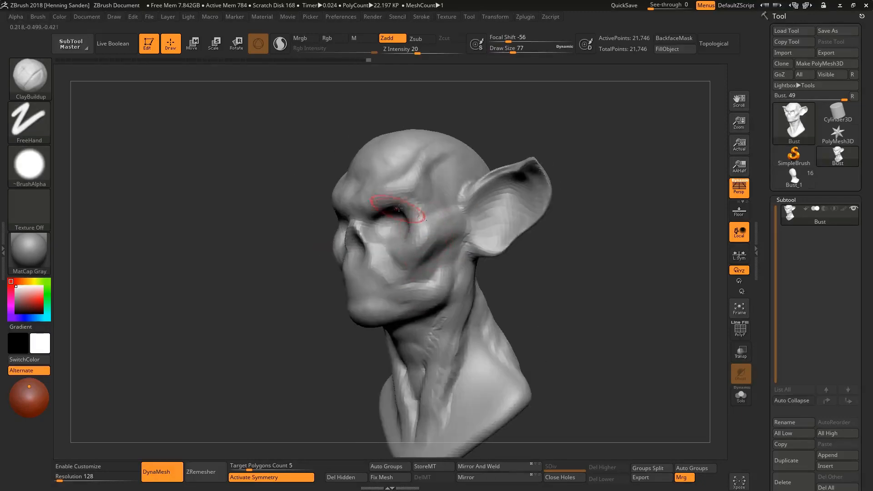
right_drag(413, 222, 423, 214)
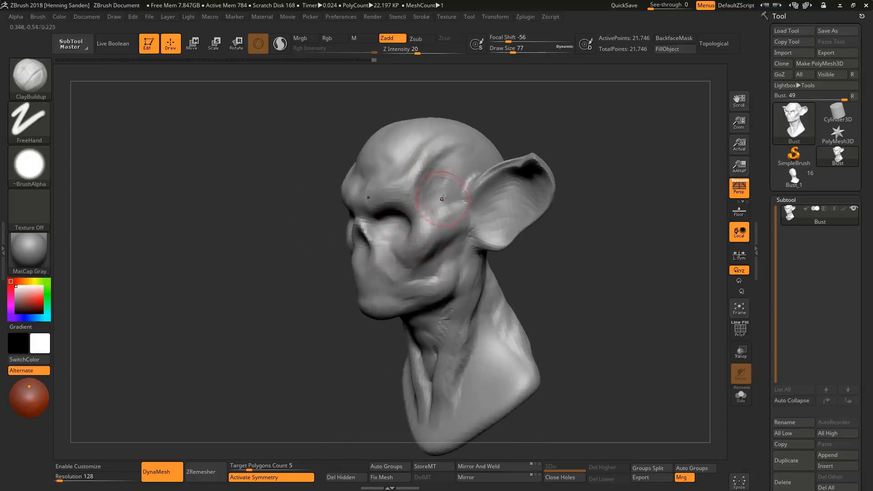
mouse_move(450, 187)
right_down()
mouse_move(415, 182)
mouse_move(362, 211)
mouse_move(377, 232)
right_up()
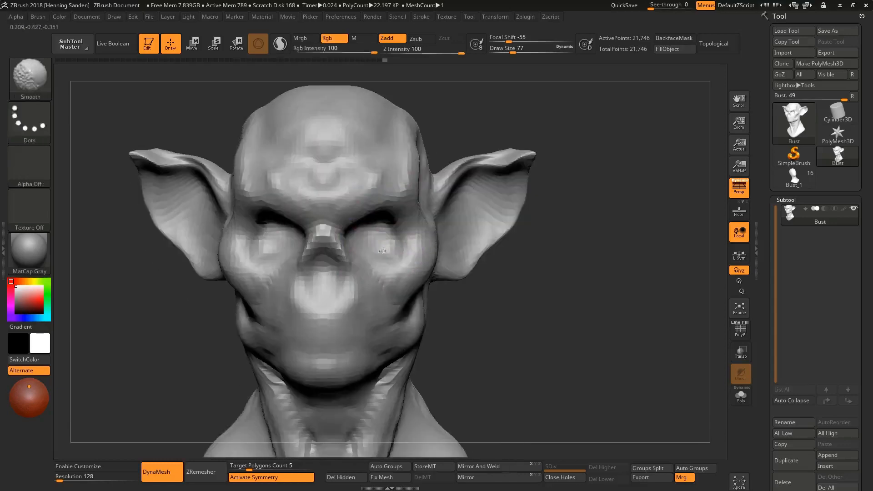
Build up the inside of the eye sockets with ClayBuildup at draw size 56
key(s)
drag(380, 235, 377, 235)
right_drag(382, 237, 370, 226)
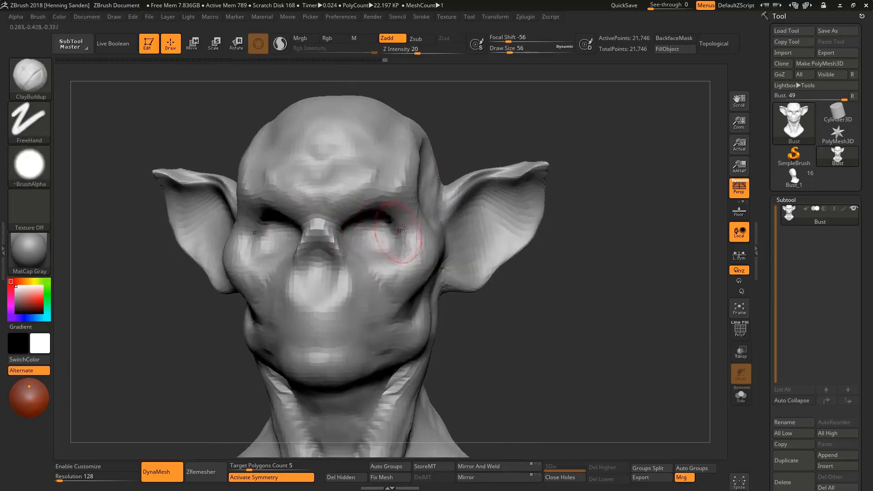
mouse_move(396, 233)
mouse_down()
mouse_move(374, 231)
mouse_move(391, 264)
mouse_move(359, 232)
mouse_move(410, 236)
mouse_move(368, 232)
mouse_up()
Shape small eyeballs and the surrounding lids inside the eye sockets with ClayBuildup, ending at draw size 54
key(s)
key(s)
drag(387, 235, 395, 235)
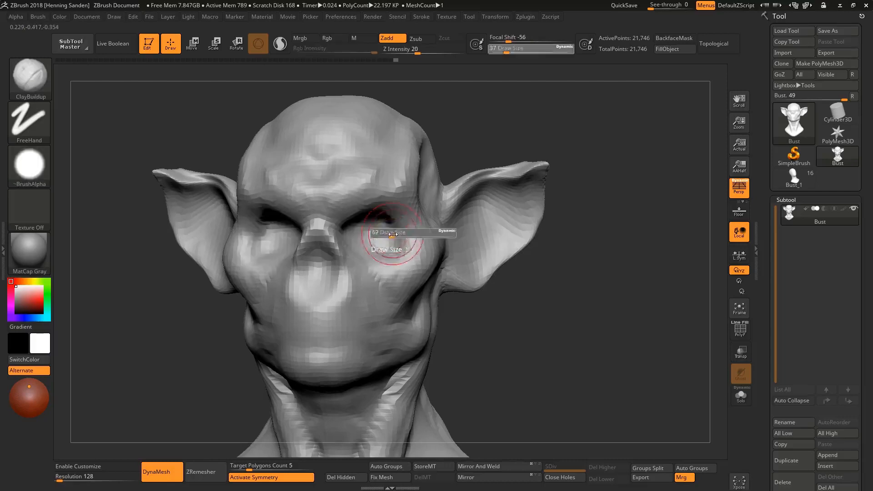
right_drag(396, 237, 390, 225)
key(s)
drag(392, 227, 390, 227)
mouse_move(391, 227)
right_down()
mouse_move(388, 217)
mouse_move(354, 239)
mouse_move(393, 229)
mouse_move(378, 245)
mouse_move(393, 236)
mouse_move(384, 224)
right_up()
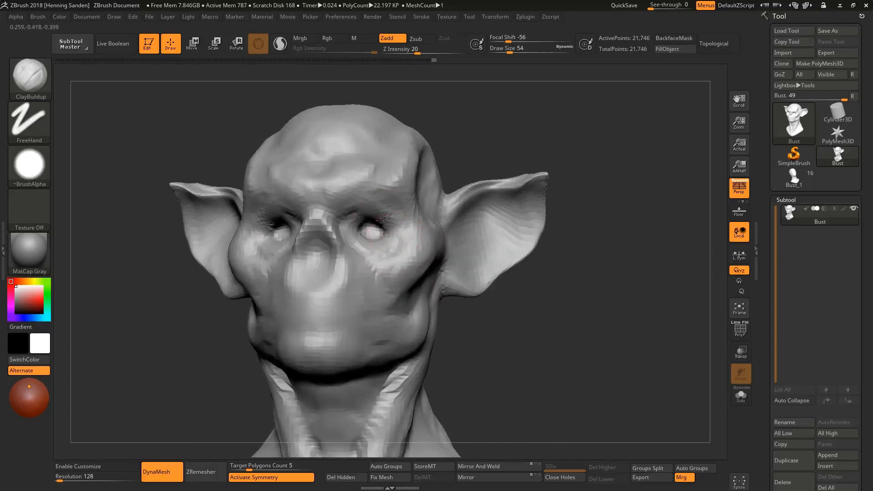
Build up the outer eye sockets and cheekbones with ClayBuildup, raising its draw size from 39 to 65
mouse_move(381, 254)
right_down()
mouse_move(389, 239)
mouse_move(392, 246)
right_up()
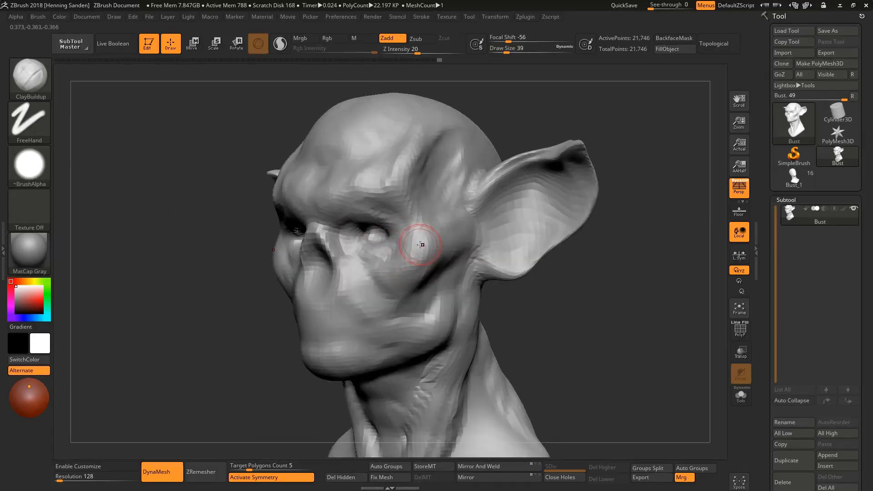
key(s)
drag(400, 236, 406, 236)
right_drag(408, 233, 422, 245)
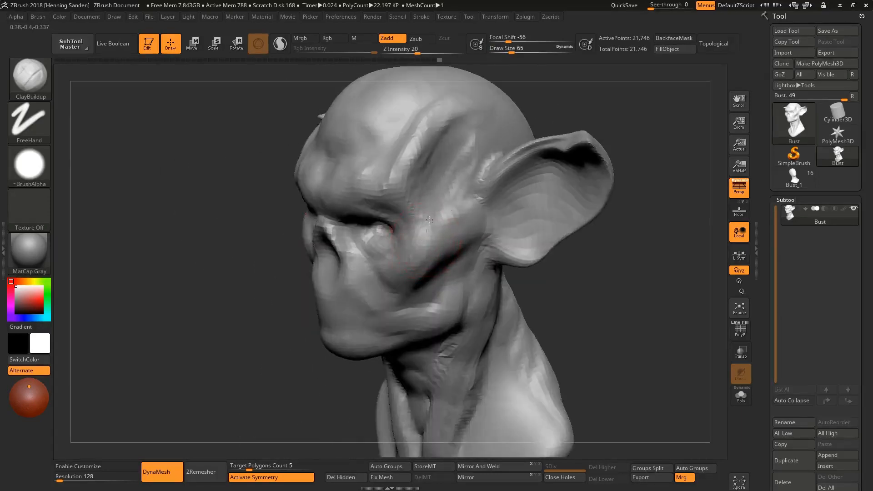
mouse_move(377, 200)
right_down()
mouse_move(400, 167)
mouse_move(402, 215)
right_up()
Paint a mask over the forehead, cheekbones and lower jaw to mark the bony areas of the skull
mouse_move(409, 243)
ctrl+mouse_down()
mouse_move(372, 284)
mouse_move(430, 235)
mouse_move(412, 199)
mouse_move(284, 180)
mouse_move(434, 102)
mouse_move(300, 150)
mouse_move(423, 141)
ctrl+mouse_up()
mouse_move(386, 81)
right_down()
mouse_move(401, 75)
mouse_move(410, 50)
right_up()
mouse_move(367, 300)
ctrl+mouse_down()
mouse_move(334, 318)
mouse_move(377, 314)
ctrl+mouse_up()
mouse_move(443, 249)
ctrl+mouse_down()
mouse_move(437, 296)
mouse_move(395, 319)
ctrl+mouse_up()
right_drag(337, 288, 377, 284)
Refine the mask around the nose cavity and eye sockets with MaskPen at draw size 29
key(s)
mouse_move(319, 195)
ctrl+mouse_down()
mouse_move(321, 221)
mouse_move(337, 200)
ctrl+mouse_up()
right_drag(359, 256, 382, 217)
ctrl+alt+drag(364, 218, 366, 187)
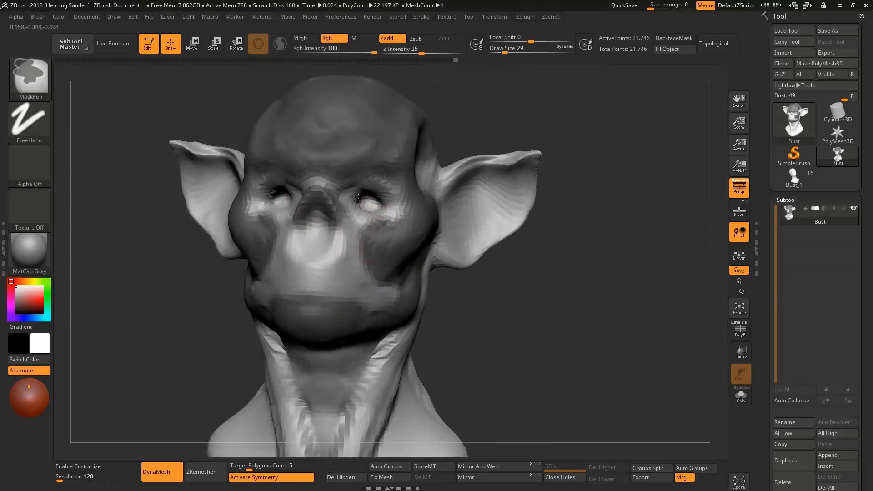
Extend the mask over the back of the skull with MaskPen at draw size 74
mouse_move(359, 198)
right_down()
mouse_move(446, 247)
mouse_move(424, 253)
mouse_move(493, 196)
mouse_move(449, 218)
right_up()
mouse_move(448, 218)
ctrl+mouse_down()
mouse_move(491, 132)
mouse_move(427, 85)
ctrl+mouse_up()
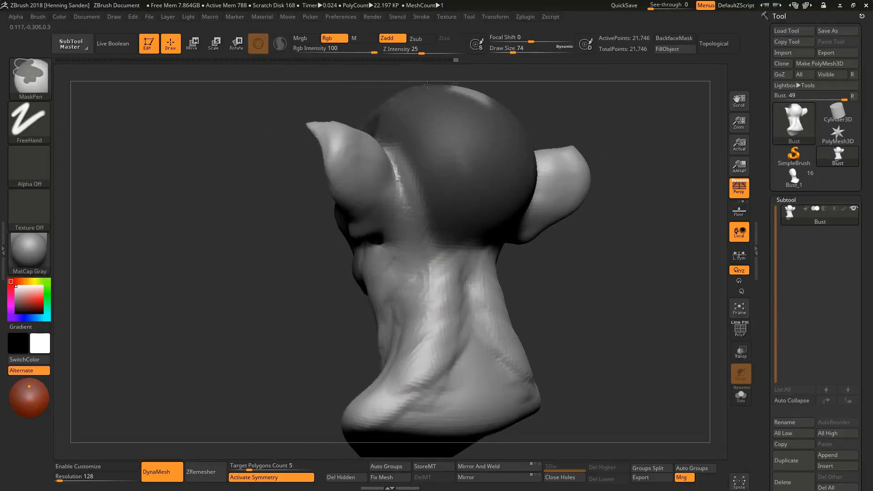
mouse_move(427, 84)
right_down()
mouse_move(437, 181)
mouse_move(400, 196)
mouse_move(405, 209)
mouse_move(383, 237)
mouse_move(369, 227)
mouse_move(398, 234)
right_up()
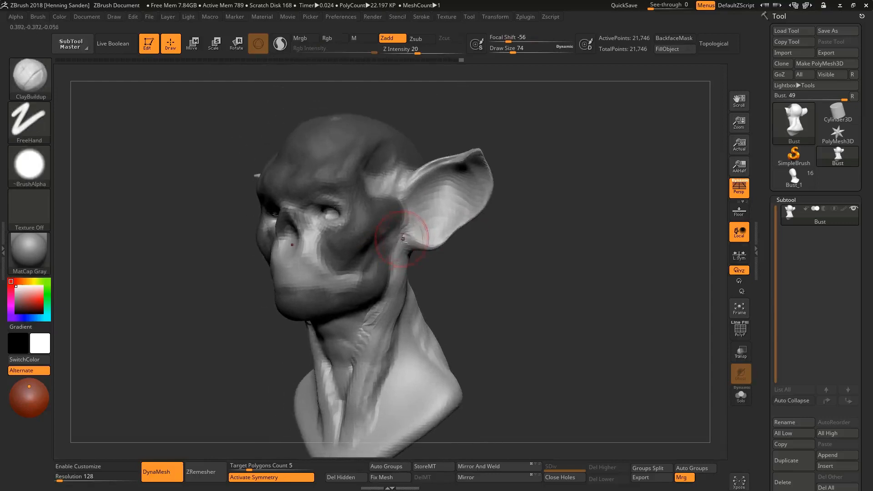
Paint a mask band across the brow, invert it, and clear the mask
mouse_move(467, 261)
right_down()
mouse_move(372, 232)
mouse_move(396, 205)
mouse_move(360, 203)
mouse_move(350, 214)
right_up()
mouse_move(387, 236)
ctrl+mouse_down()
mouse_move(334, 257)
mouse_move(373, 230)
mouse_move(443, 266)
ctrl+mouse_up()
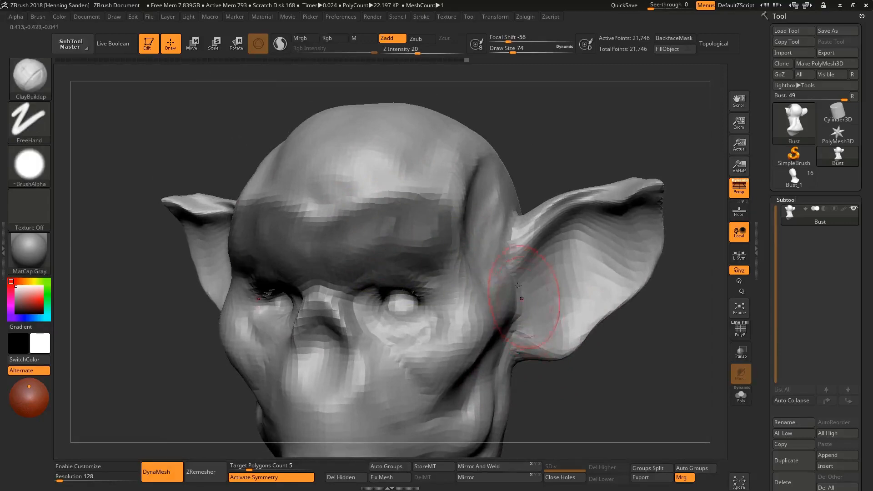
ctrl+right_drag(522, 296, 503, 268)
ctrl+click(527, 371)
alt+right_drag(517, 359, 495, 320)
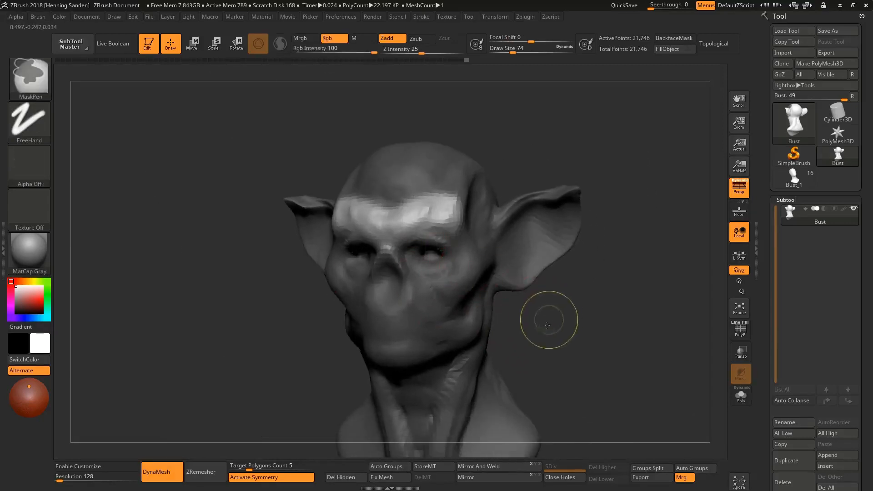
ctrl+drag(547, 322, 572, 345)
ctrl+right_drag(547, 321, 546, 346)
Examine the bust's side profile as a black silhouette
mouse_move(409, 245)
right_down()
mouse_move(471, 230)
mouse_move(476, 241)
mouse_move(394, 236)
right_up()
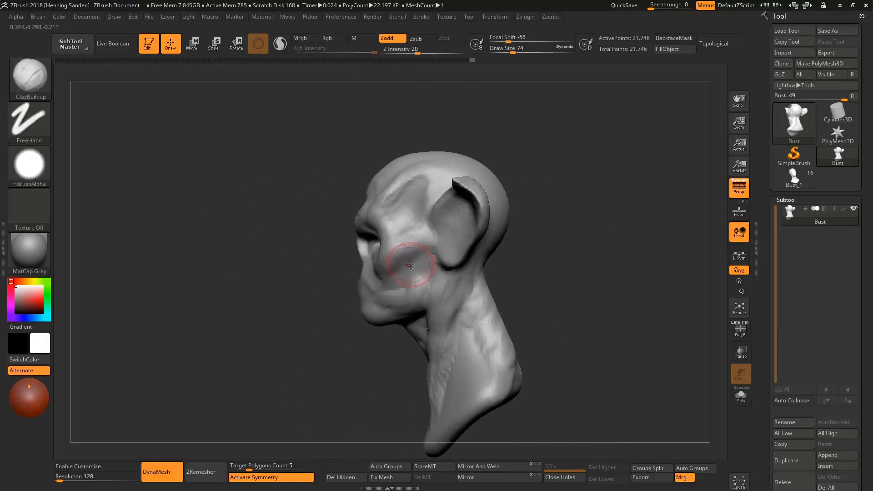
key(v)
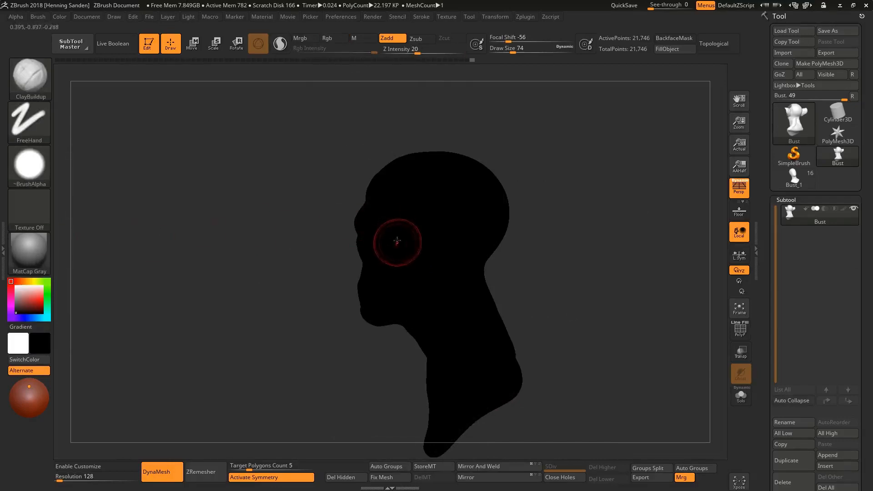
key(v)
key(v)
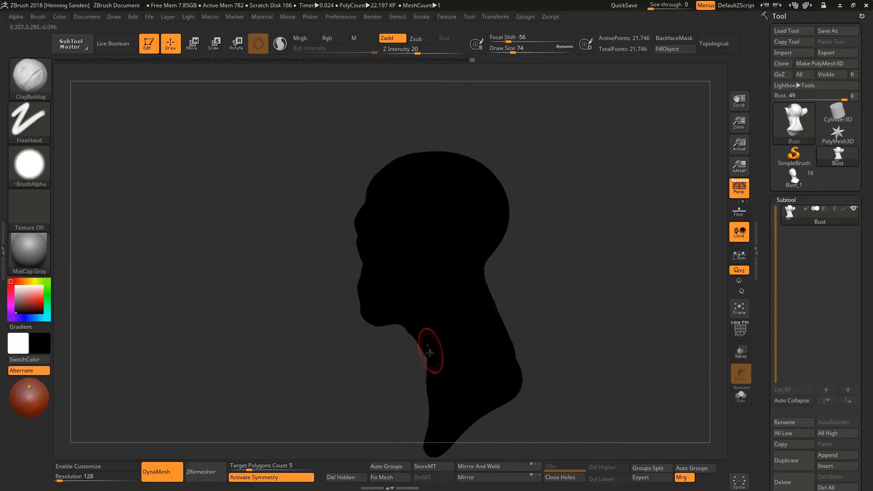
Select the Move brush at draw size 172 and smooth the front neck muscles
key(s)
drag(429, 368, 439, 367)
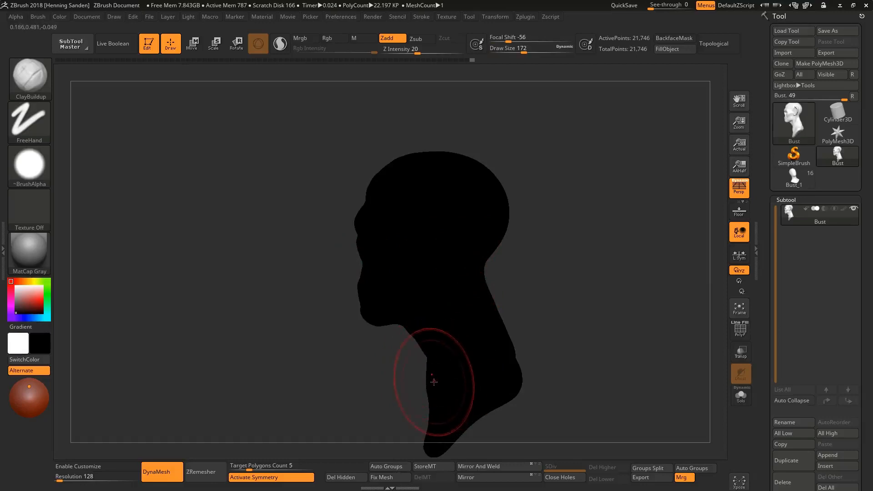
key(b)
key(m)
key(v)
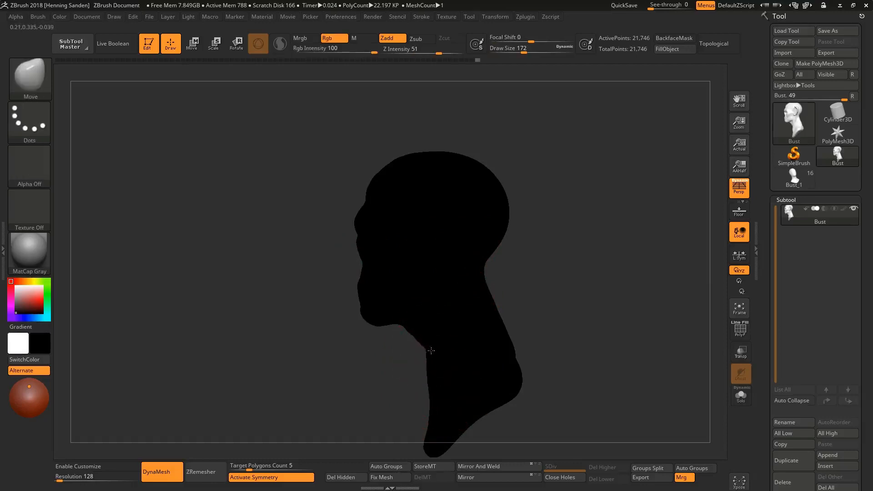
right_drag(431, 351, 458, 355)
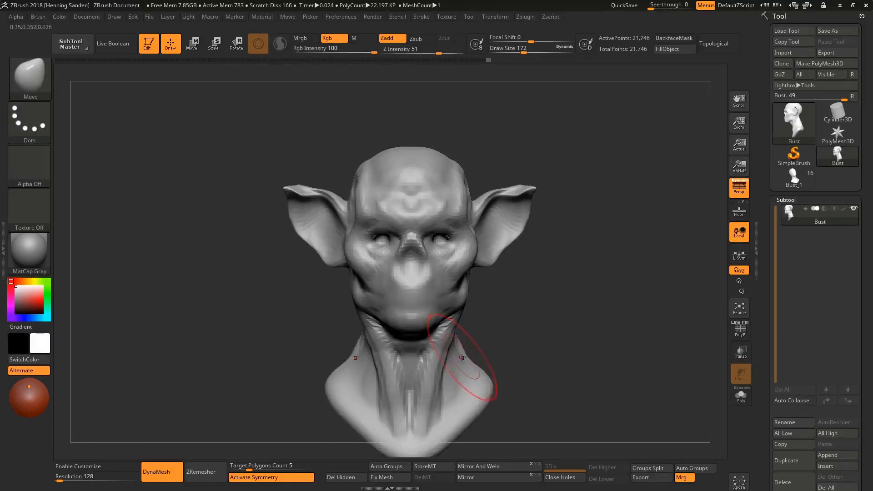
shift+drag(444, 360, 429, 396)
Narrow the jaw and cheeks from the front with the Move brush at draw size 120
mouse_move(430, 387)
right_down()
mouse_move(417, 328)
mouse_move(391, 326)
mouse_move(425, 318)
right_up()
key([)
drag(455, 297, 448, 299)
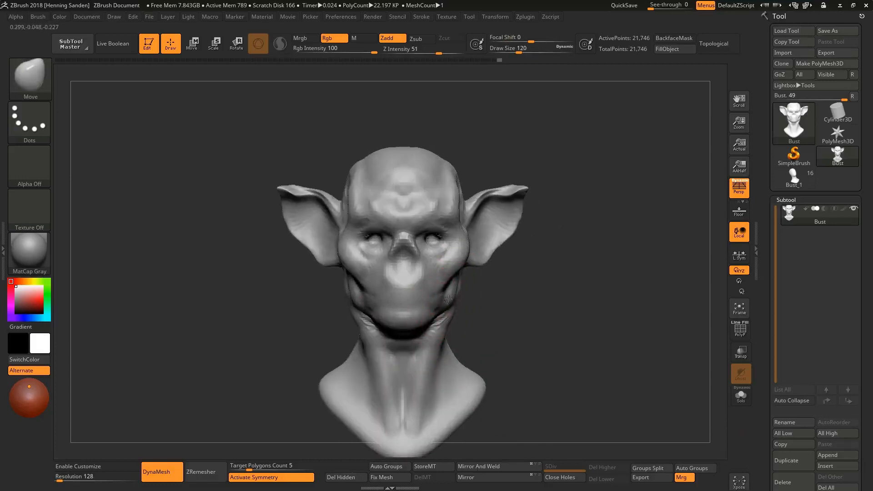
drag(448, 355, 455, 284)
mouse_move(466, 252)
mouse_down()
mouse_move(450, 241)
mouse_move(453, 220)
mouse_up()
Reshape the brow and the area around the eyes with the Move brush, adjusting its draw size between strokes
key(s)
right_drag(447, 225, 431, 233)
drag(428, 248, 443, 235)
shift+right_drag(443, 235, 452, 234)
drag(439, 236, 433, 238)
key(s)
drag(435, 241, 442, 237)
shift+right_drag(442, 238, 450, 230)
Adjust the temples and sides of the skull near the ears with the Move brush, increasing its draw size from 124 to 154
key(bracketright)
key(bracketright)
key(bracketright)
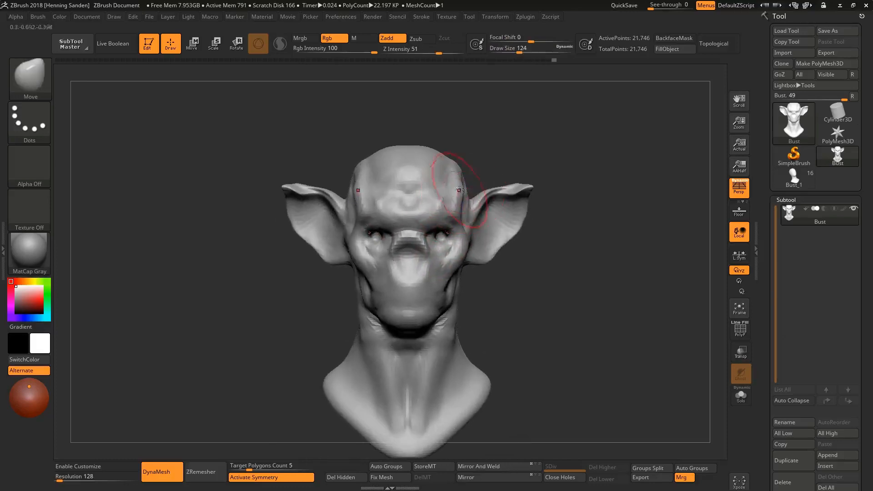
drag(453, 186, 457, 184)
key(s)
drag(458, 179, 463, 179)
drag(473, 207, 478, 213)
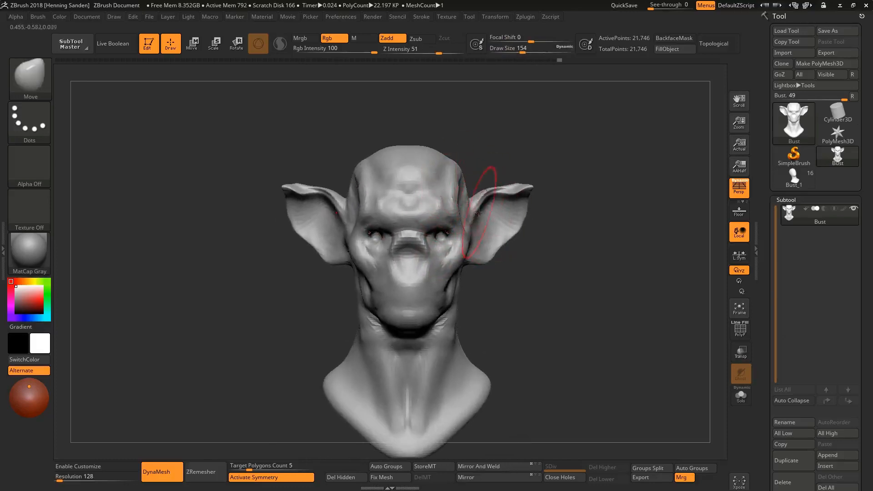
Adjust the forehead and upper skull from the side with the Move brush at draw size 177
right_drag(479, 213, 423, 214)
key(s)
drag(441, 172, 446, 172)
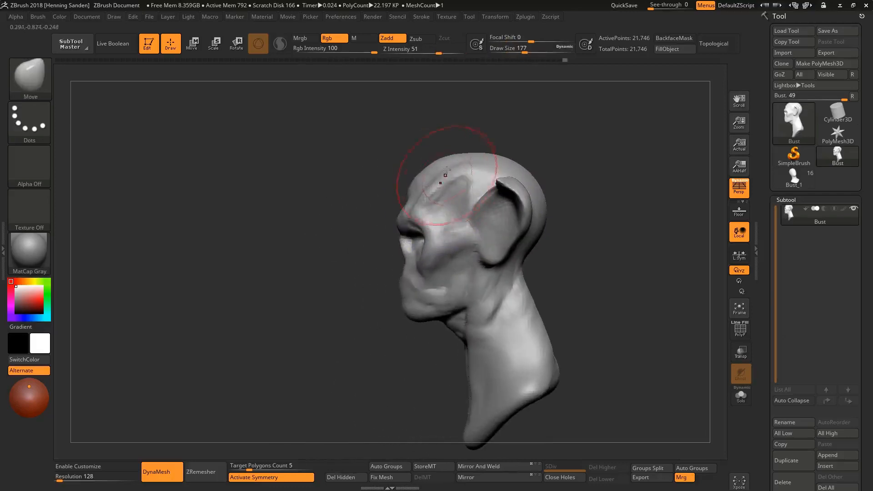
shift+right_drag(468, 200, 499, 209)
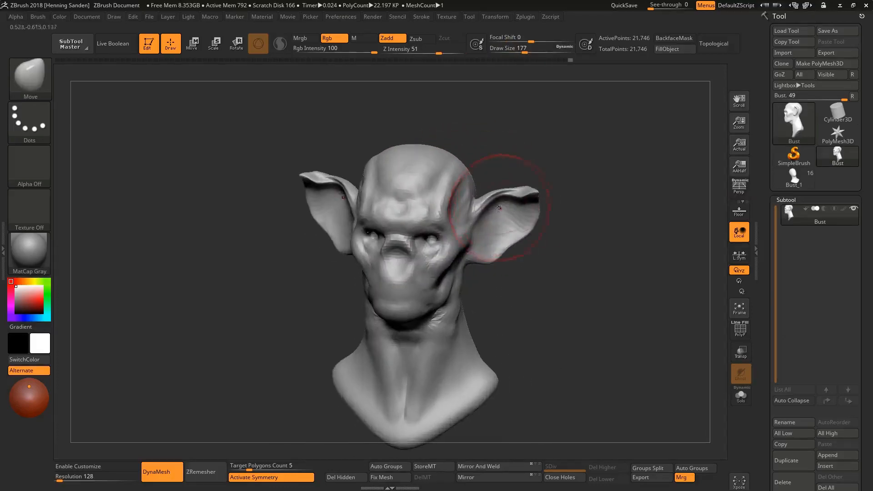
Compare the bust with and without perspective, leaving perspective on in a straight front view
key(p)
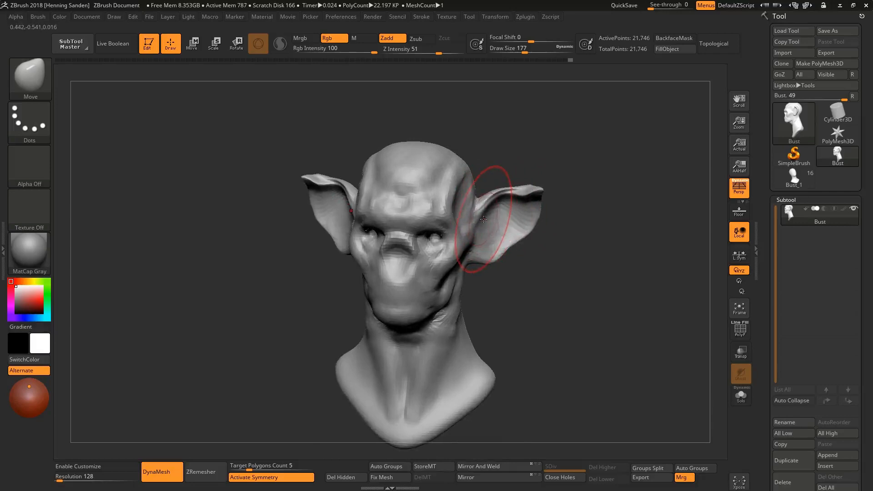
key(p)
key(p)
shift+right_drag(484, 215, 494, 212)
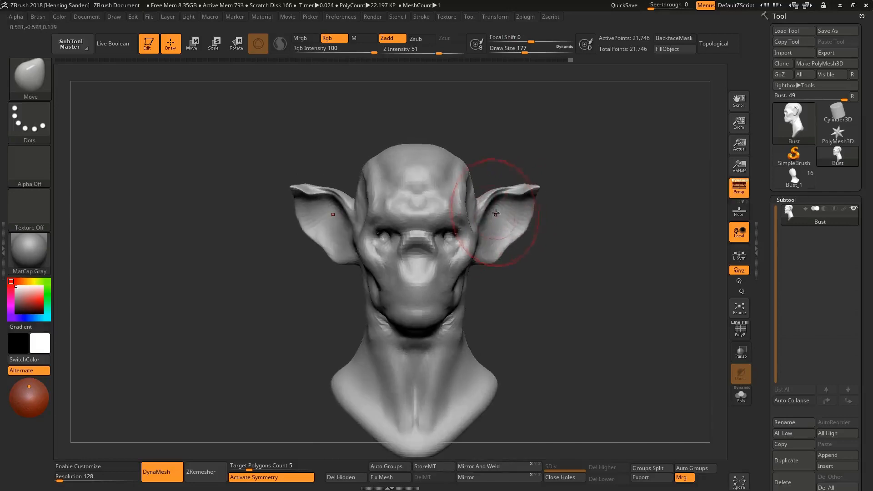
Pull the ear tips outward with the Move brush to make the ears longer and more pointed
key(s)
mouse_move(495, 218)
mouse_down()
mouse_move(531, 188)
mouse_move(507, 197)
mouse_move(543, 185)
mouse_move(533, 172)
mouse_move(546, 181)
mouse_up()
key(s)
key(s)
key(s)
key(s)
drag(540, 186, 553, 190)
Reshape the lower part of the ears where they meet the head with the Move brush at draw size 140
mouse_move(505, 240)
right_down()
mouse_move(482, 241)
mouse_move(492, 243)
right_up()
key(s)
drag(476, 245, 478, 244)
drag(484, 218, 473, 242)
mouse_move(473, 241)
right_down()
mouse_move(472, 257)
mouse_move(475, 198)
right_up()
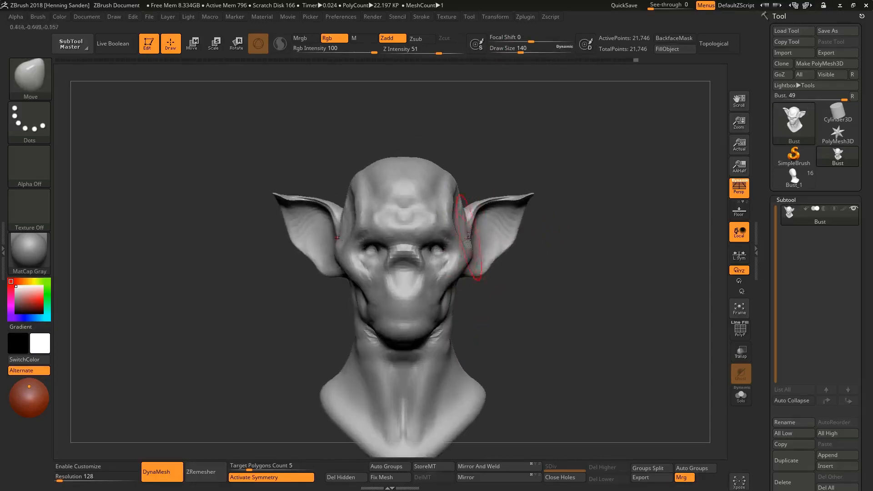
Push in the cheekbones from below with the Move brush, reducing its draw size from 108 to 90
mouse_move(507, 251)
right_down()
mouse_move(482, 273)
mouse_move(428, 227)
mouse_move(448, 273)
mouse_move(443, 214)
mouse_move(435, 253)
mouse_move(455, 273)
right_up()
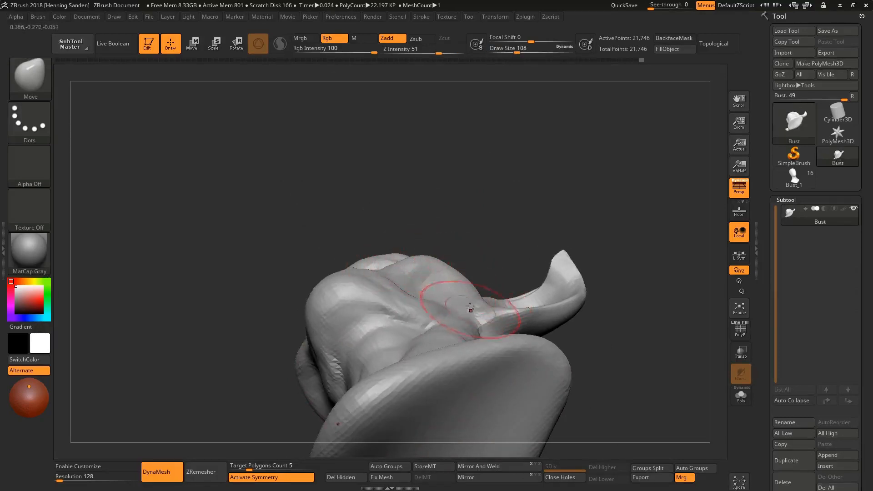
right_drag(471, 308, 473, 291)
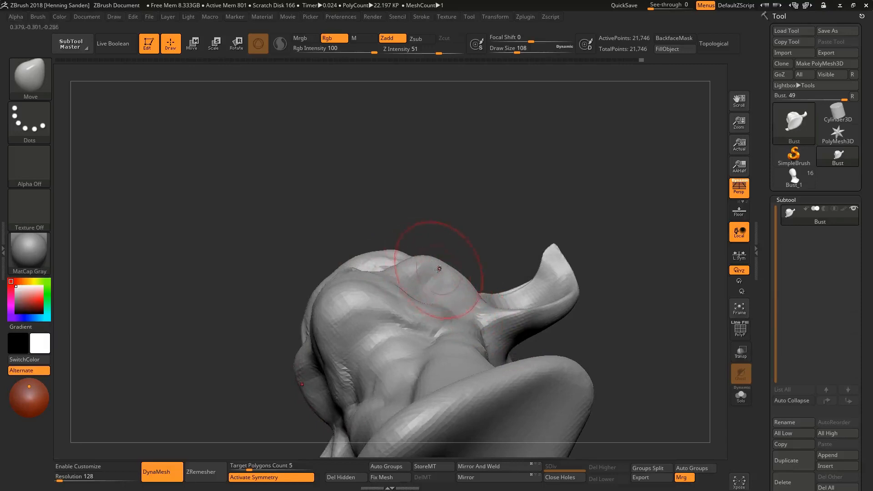
drag(439, 270, 441, 292)
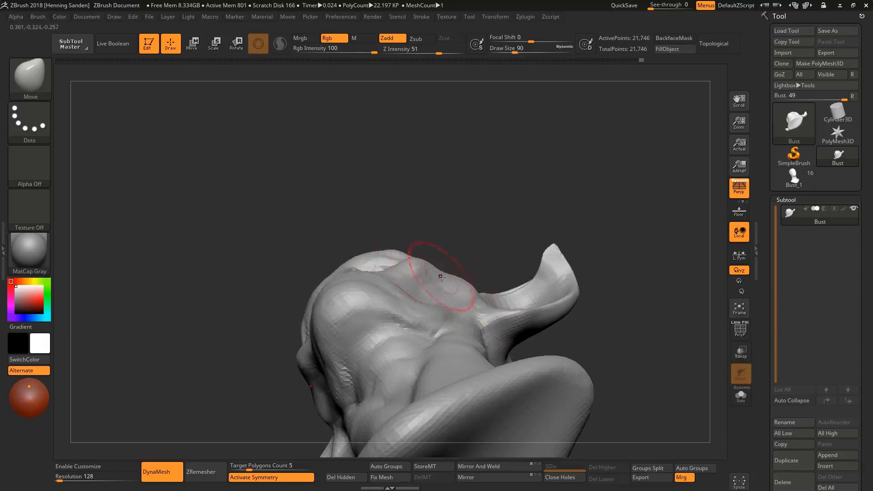
mouse_move(452, 280)
right_down()
mouse_move(433, 277)
mouse_move(402, 299)
mouse_move(407, 293)
mouse_move(415, 312)
right_up()
Reshape the base of the bust and the neck with the Move brush, using draw sizes 187 and 167
mouse_move(491, 342)
right_down()
mouse_move(501, 403)
mouse_move(500, 351)
mouse_move(509, 378)
mouse_move(490, 311)
right_up()
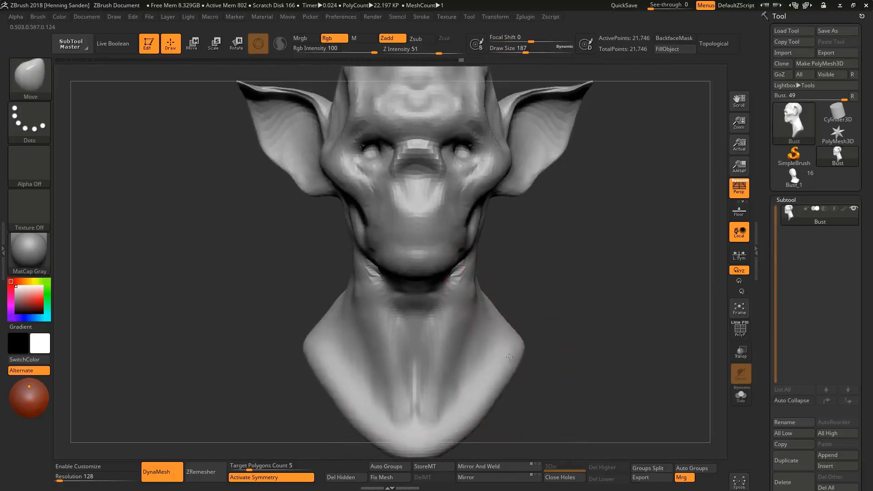
right_drag(448, 389, 436, 418)
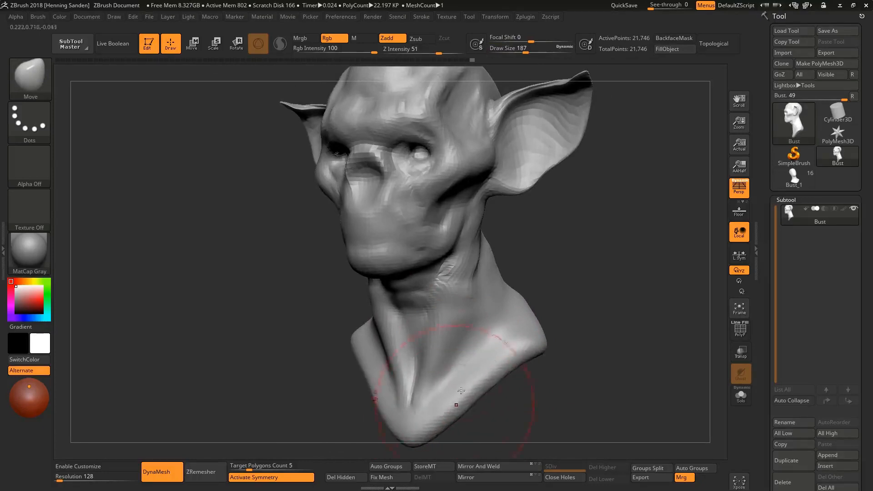
right_drag(410, 378, 457, 352)
key(s)
drag(441, 369, 439, 370)
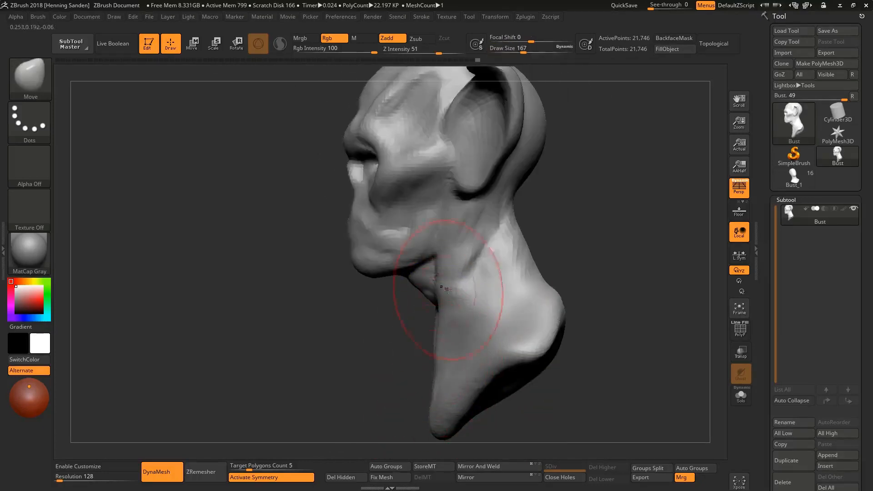
alt+right_drag(419, 272, 439, 311)
Reshape the chin and jawline from the side and front with the Move brush at draw size 108
key(s)
drag(439, 330, 431, 330)
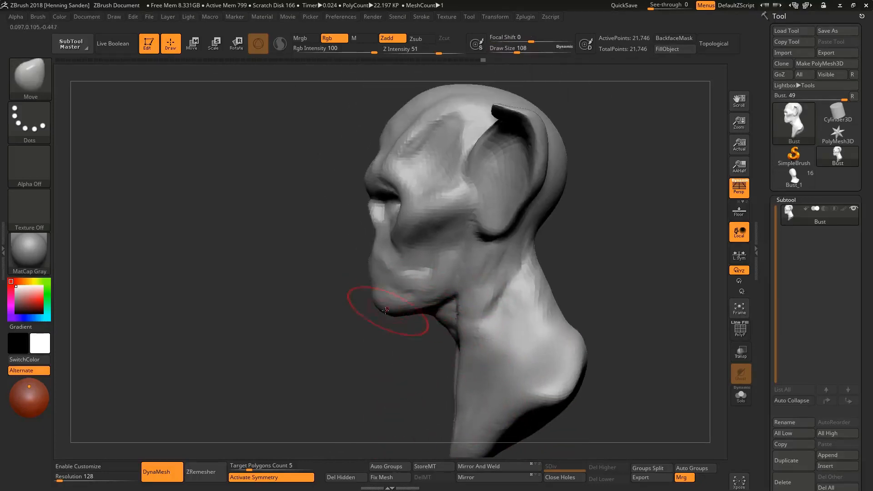
shift+right_drag(393, 310, 406, 292)
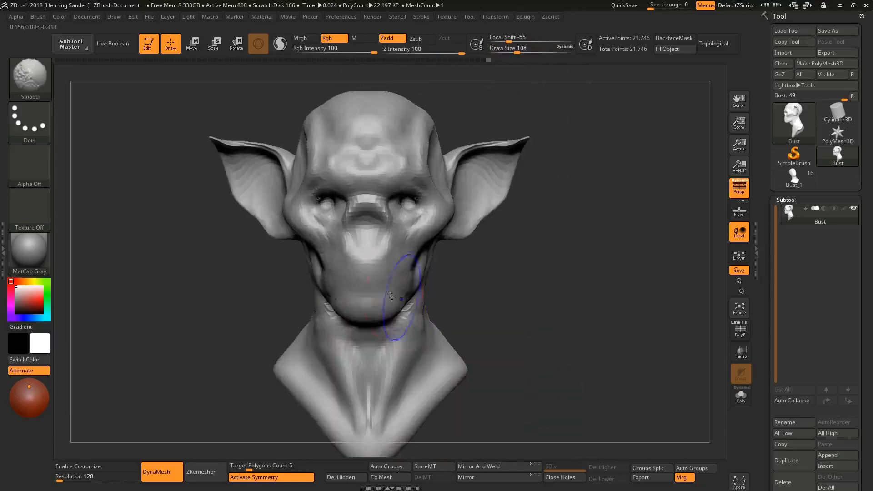
key(s)
drag(405, 293, 400, 268)
Refine the mouth area and the tip of the chin in profile with the Move brush at draw size 87
mouse_move(400, 268)
right_down()
mouse_move(362, 248)
mouse_move(404, 264)
right_up()
key(s)
drag(403, 265, 401, 265)
right_drag(397, 259, 420, 255)
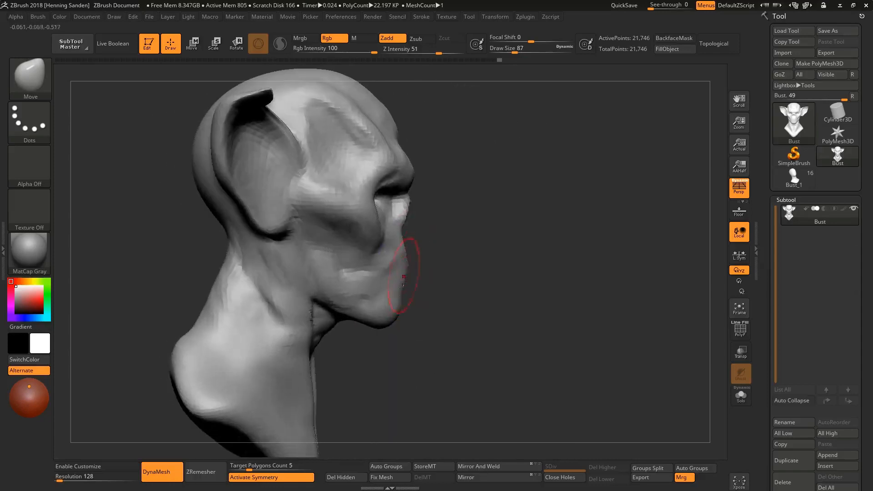
drag(392, 320, 399, 313)
Try to pull the nose forward and down over the muzzle with the Move brush at draw size 65
mouse_move(464, 309)
right_down()
mouse_move(430, 296)
mouse_move(453, 285)
mouse_move(442, 295)
mouse_move(457, 263)
mouse_move(489, 242)
mouse_move(422, 234)
mouse_move(461, 259)
mouse_move(488, 261)
mouse_move(483, 251)
right_up()
right_drag(474, 213, 452, 260)
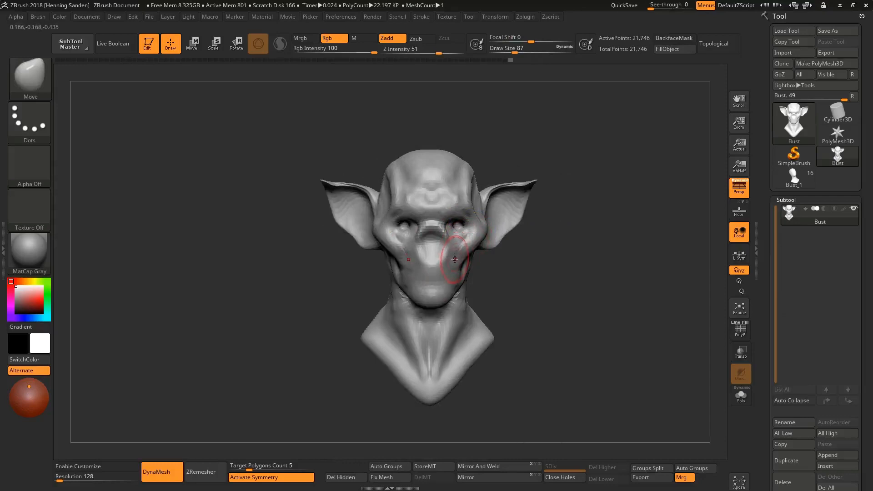
right_drag(460, 247, 409, 278)
key(bracketright)
mouse_move(408, 269)
right_down()
mouse_move(489, 265)
mouse_move(455, 264)
right_up()
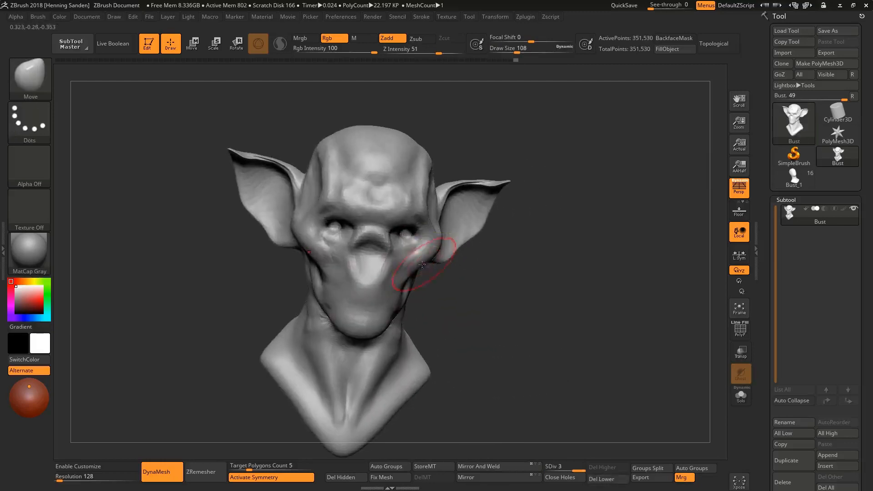
mouse_move(400, 272)
right_down()
mouse_move(405, 262)
mouse_move(425, 265)
right_up()
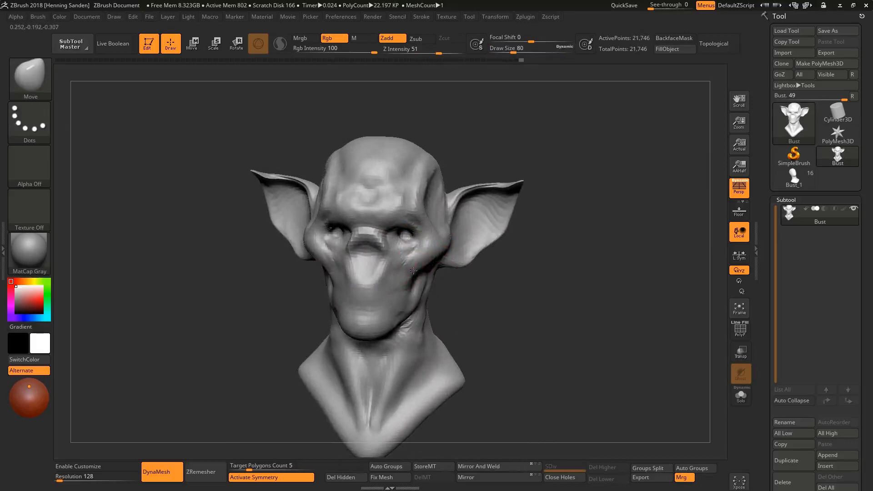
mouse_move(417, 262)
right_down()
mouse_move(415, 272)
mouse_move(415, 260)
mouse_move(417, 269)
mouse_move(384, 267)
mouse_move(395, 286)
mouse_move(365, 274)
right_up()
key([)
drag(366, 263, 334, 274)
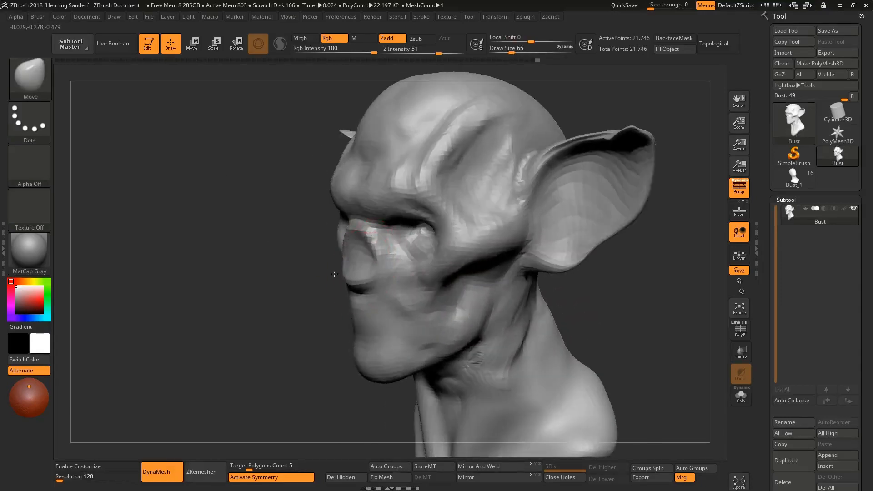
Stretch the ears farther outward with the Move brush, raising its draw size from 136 to 239
mouse_move(361, 264)
right_down()
mouse_move(429, 271)
mouse_move(483, 249)
mouse_move(418, 187)
mouse_move(433, 197)
mouse_move(405, 195)
mouse_move(462, 260)
mouse_move(478, 205)
mouse_move(492, 214)
mouse_move(497, 176)
mouse_move(520, 241)
mouse_move(543, 232)
right_up()
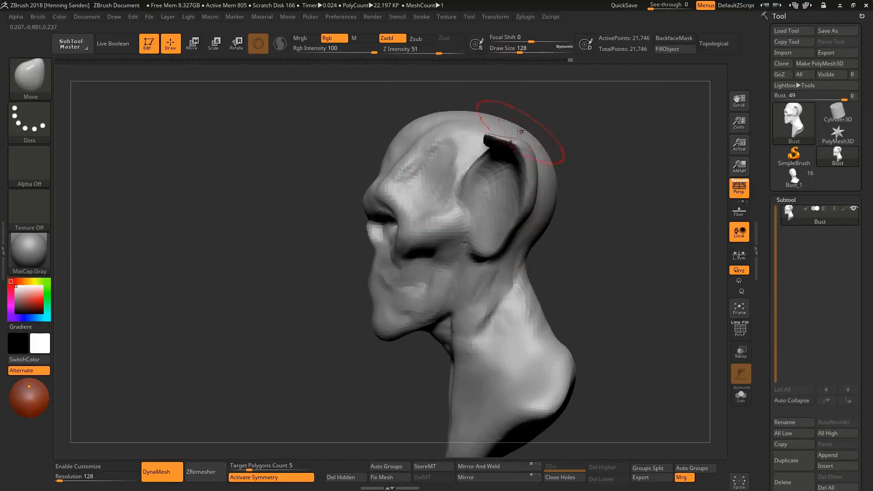
right_drag(477, 224, 478, 199)
key(bracketright)
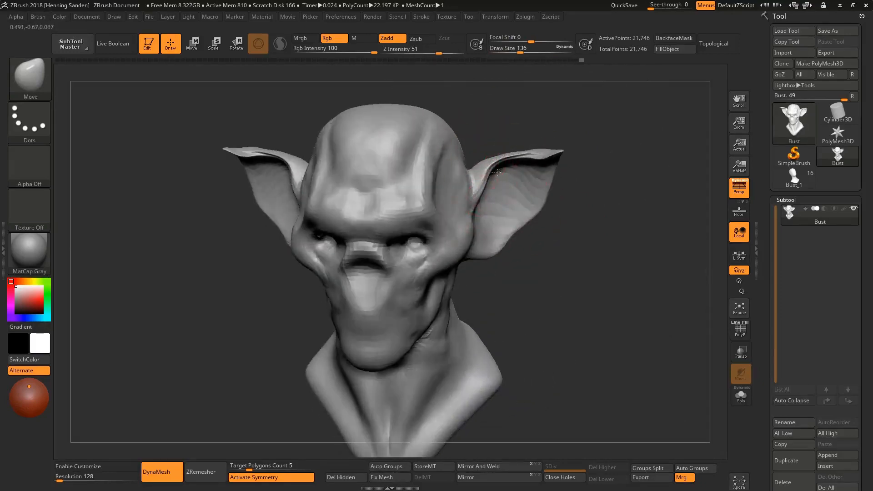
mouse_move(503, 181)
mouse_down()
mouse_move(508, 173)
mouse_move(578, 175)
mouse_up()
key(bracketright)
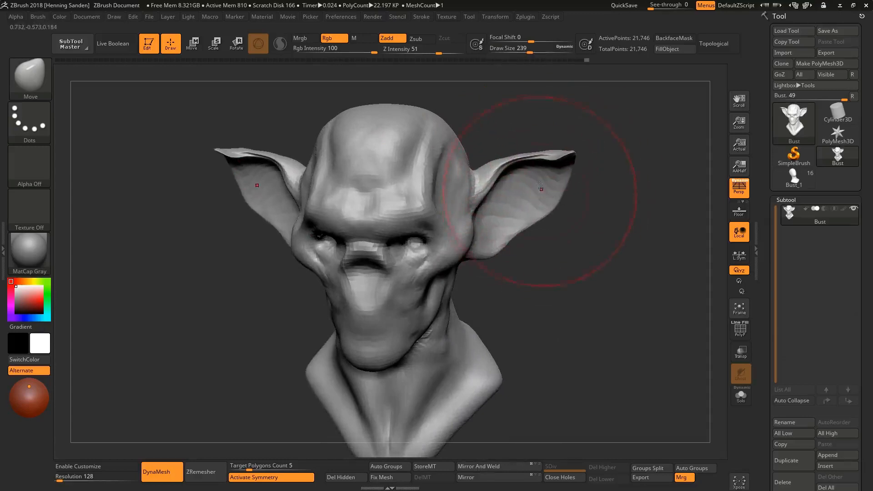
right_drag(537, 209, 532, 179)
key(s)
mouse_move(531, 180)
mouse_down()
mouse_move(527, 162)
mouse_move(517, 165)
mouse_up()
Adjust the inner and upper edges of the ears with the Move brush at draw size 97
key(s)
right_drag(503, 170, 506, 179)
key(s)
drag(507, 179, 500, 179)
drag(503, 175, 505, 159)
mouse_move(506, 171)
right_down()
mouse_move(475, 180)
mouse_move(479, 230)
right_up()
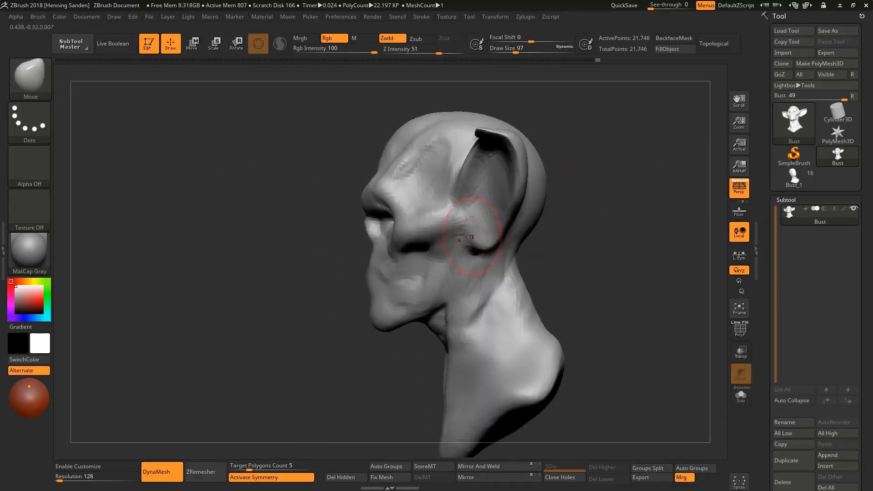
Reshape the front edge of the ears where they join the skull with the Move brush at draw size 116
key(s)
mouse_move(471, 235)
mouse_down()
mouse_move(481, 236)
mouse_move(447, 203)
mouse_up()
key(s)
drag(455, 194, 463, 191)
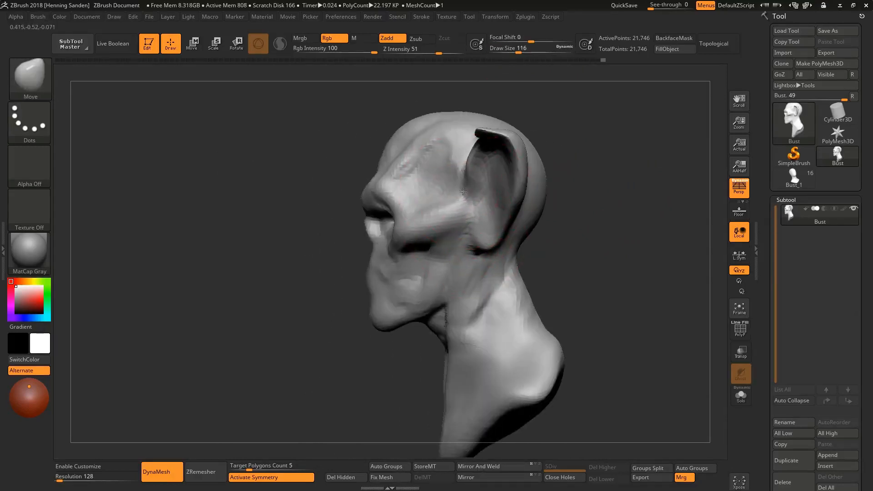
right_drag(466, 196, 449, 237)
drag(450, 175, 445, 158)
key(bracketright)
key(bracketleft)
Build up the muscles on the front of the neck with the ClayBuildup brush at draw size 104
mouse_move(419, 291)
right_down()
mouse_move(423, 264)
mouse_move(419, 283)
mouse_move(443, 284)
mouse_move(421, 295)
mouse_move(422, 271)
mouse_move(424, 312)
right_up()
key(b)
key(c)
key(b)
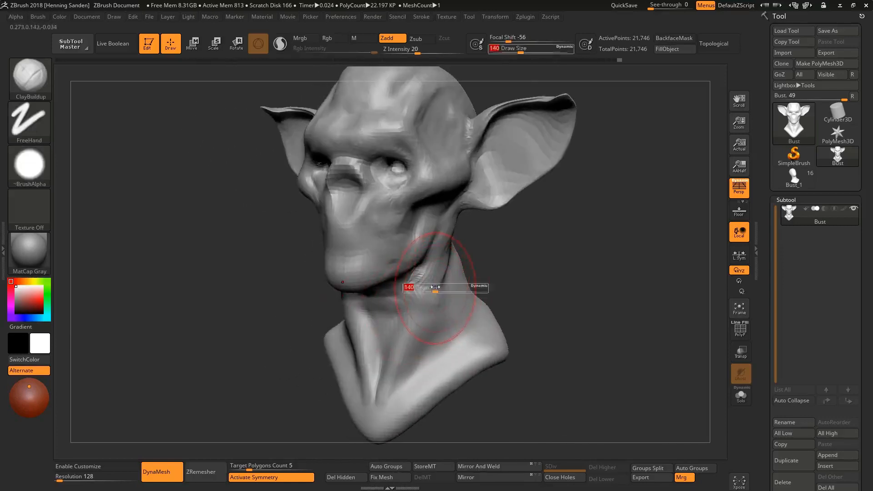
drag(394, 358, 376, 378)
right_drag(376, 378, 361, 319)
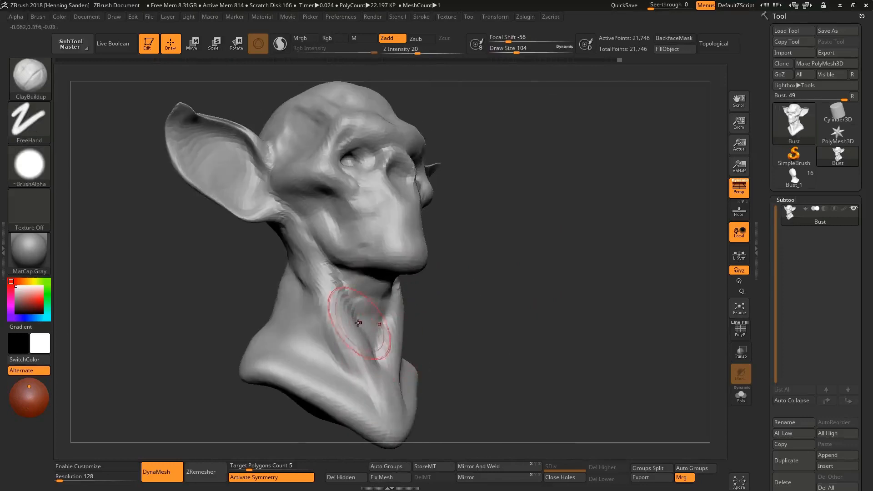
Build up the side and back neck muscles below the ears with the ClayBuildup brush at draw size 104
mouse_move(360, 319)
mouse_down()
mouse_move(320, 325)
mouse_move(300, 304)
mouse_up()
right_drag(300, 304, 318, 285)
drag(317, 285, 269, 245)
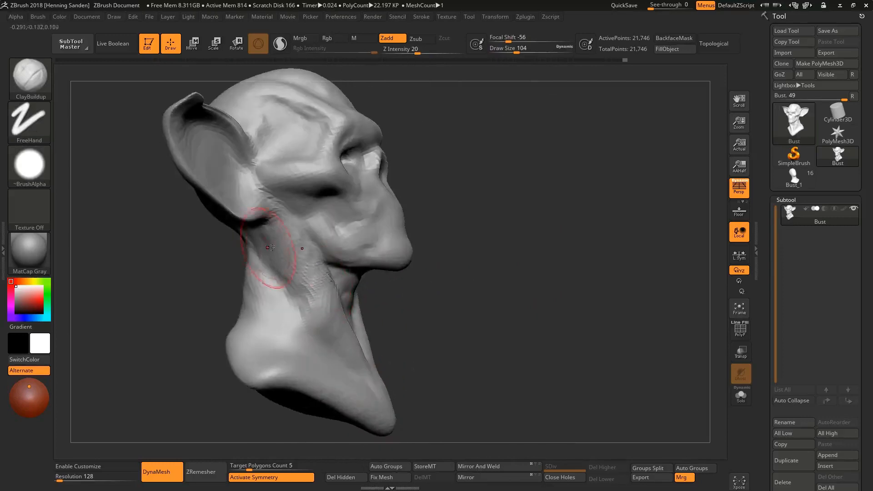
right_drag(269, 246, 296, 241)
drag(280, 273, 260, 242)
right_drag(301, 295, 313, 337)
drag(313, 337, 266, 293)
right_drag(294, 337, 283, 354)
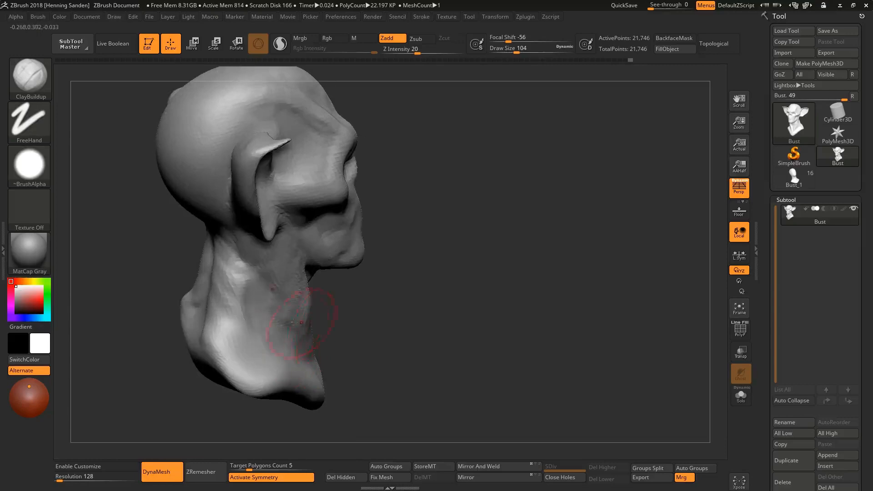
Build up the jaw muscle below the cheekbone with ClayBuildup at draw size 97 and refine the face with the Move brush
right_drag(295, 323, 396, 231)
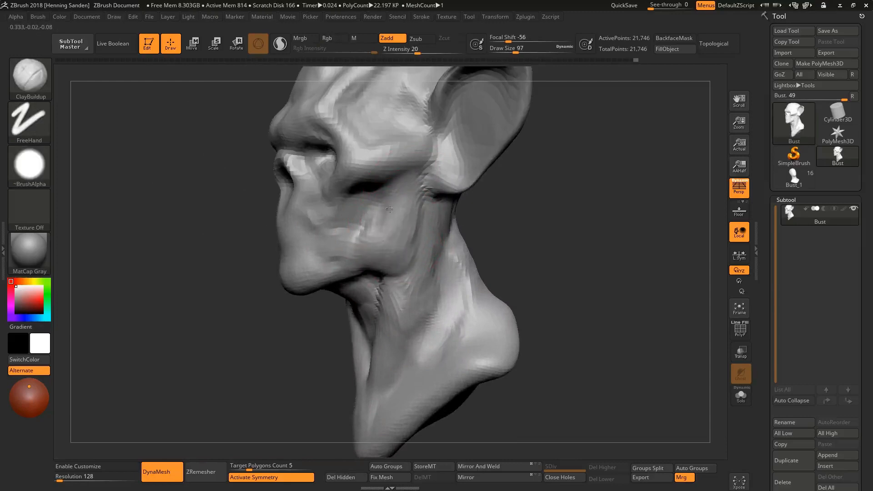
mouse_move(390, 209)
right_down()
mouse_move(401, 258)
mouse_move(395, 246)
mouse_move(433, 224)
mouse_move(447, 254)
mouse_move(452, 218)
mouse_move(487, 353)
mouse_move(508, 283)
right_up()
key(b)
key(m)
key(v)
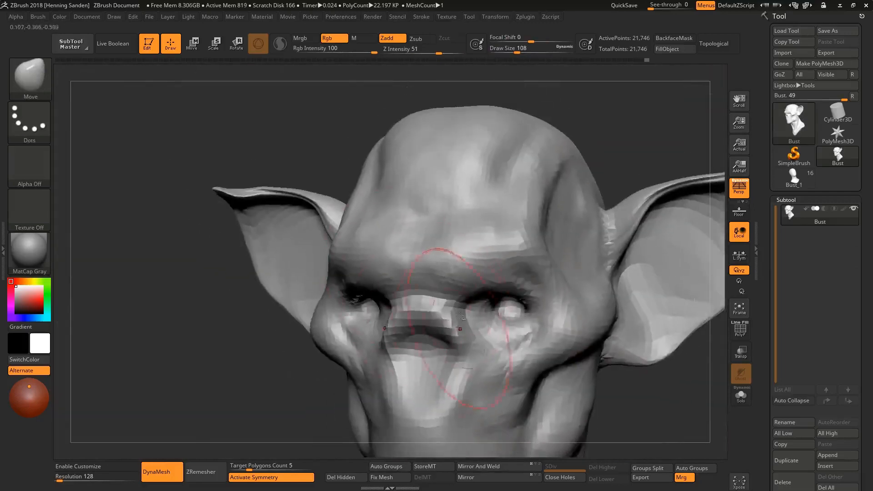
right_drag(388, 196, 378, 232)
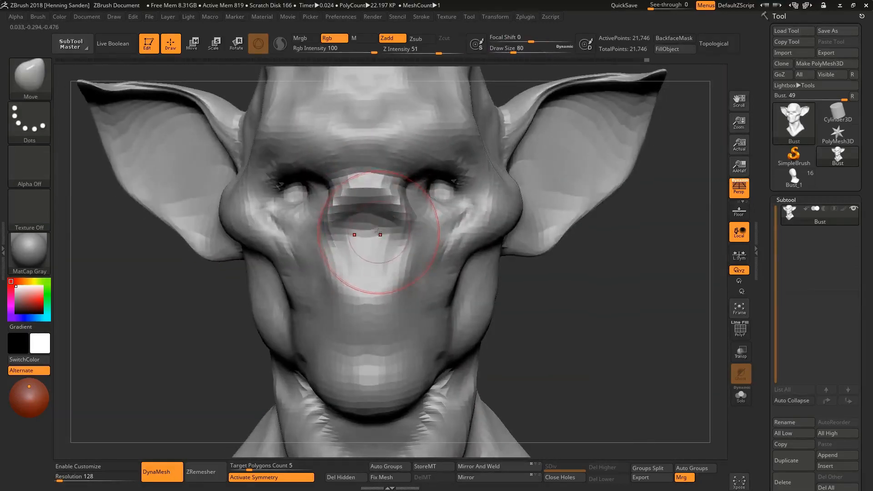
key(bracketleft)
Build up a rounded nose over the nasal cavity with the ClayBuildup brush, reducing its draw size from 54 to 44
key(b)
key(c)
key(b)
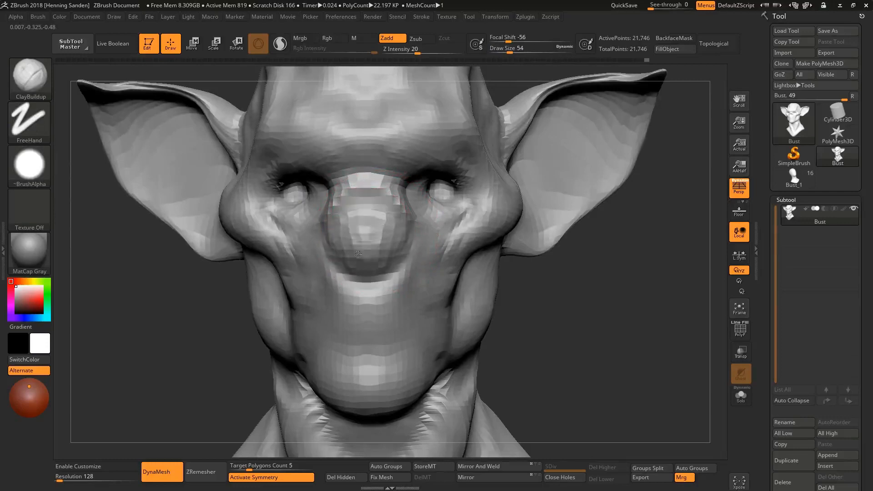
key(s)
mouse_move(367, 232)
mouse_down()
mouse_move(367, 191)
mouse_move(378, 212)
mouse_up()
right_drag(388, 219, 386, 271)
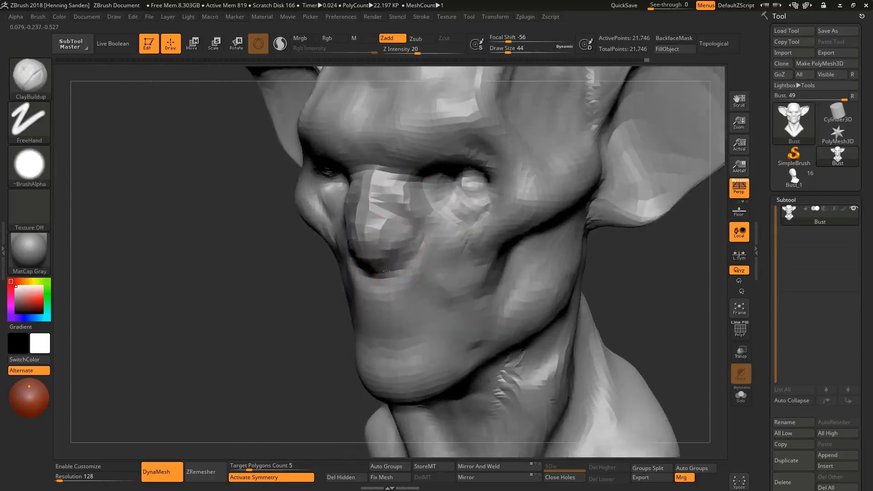
Carve the nostrils and define the underside and ridge of the nose with ClayBuildup at draw size 33
key(bracketleft)
drag(397, 252, 397, 260)
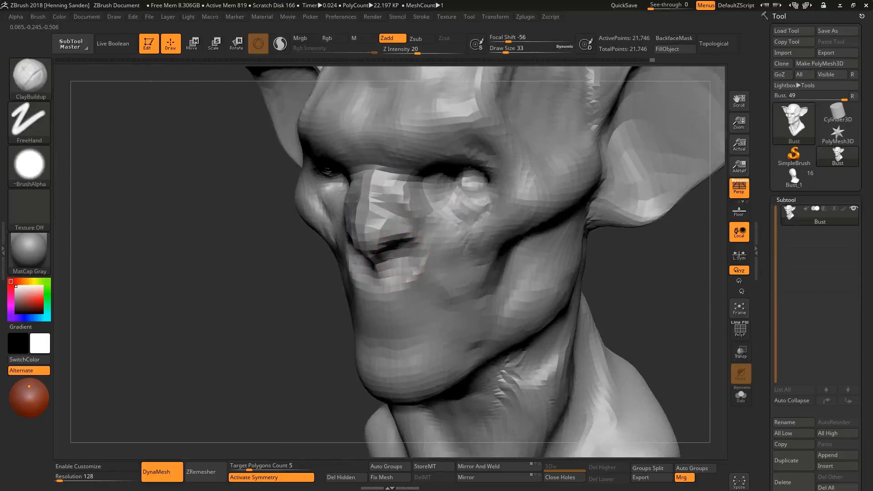
mouse_move(417, 250)
right_down()
mouse_move(394, 250)
mouse_move(384, 204)
mouse_move(386, 236)
right_up()
shift+right_drag(386, 236, 407, 234)
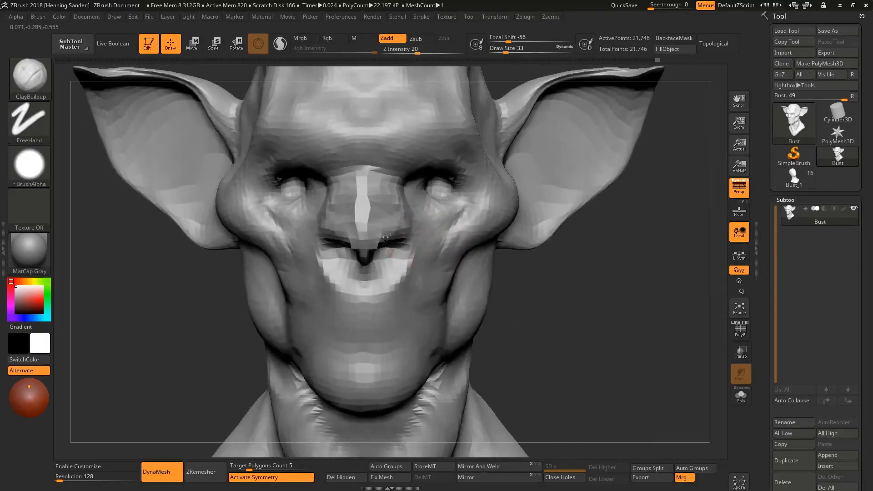
Add folds beside the nose and build up the cheek below the eyes with ClayBuildup at draw size 29
right_drag(457, 225, 454, 230)
key(s)
mouse_move(454, 231)
mouse_down()
mouse_move(420, 242)
mouse_move(442, 275)
mouse_up()
right_drag(476, 235, 447, 232)
key(s)
drag(465, 232, 471, 191)
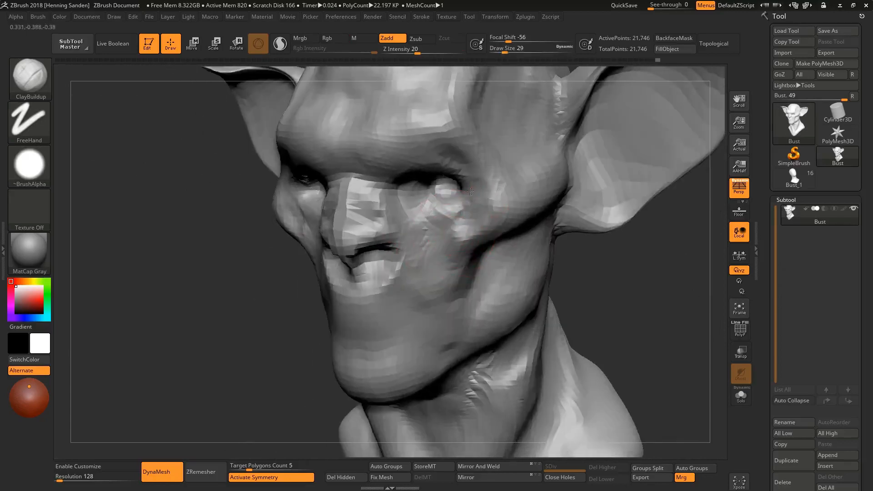
Build up the brow ridge above the eye sockets with ClayBuildup at draw size 41
mouse_move(478, 183)
right_down()
mouse_move(495, 176)
mouse_move(484, 172)
right_up()
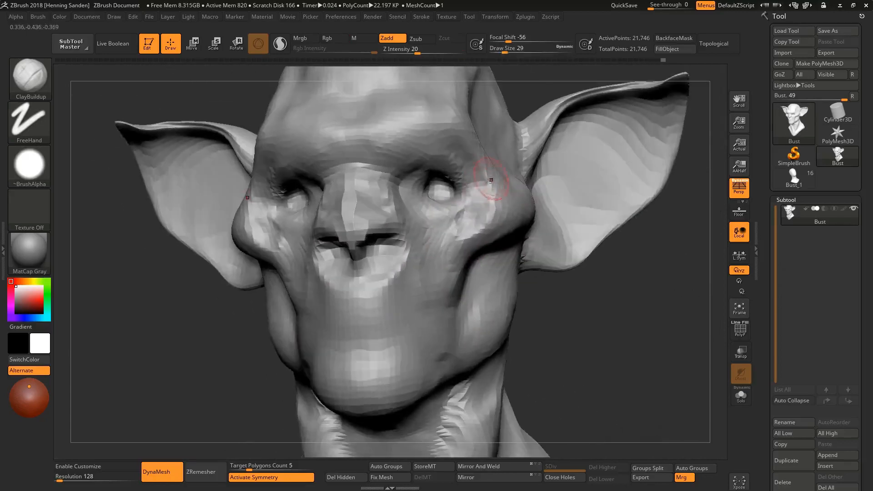
drag(465, 137, 393, 138)
mouse_move(393, 138)
ctrl+right_down()
mouse_move(361, 156)
mouse_move(399, 193)
ctrl+right_up()
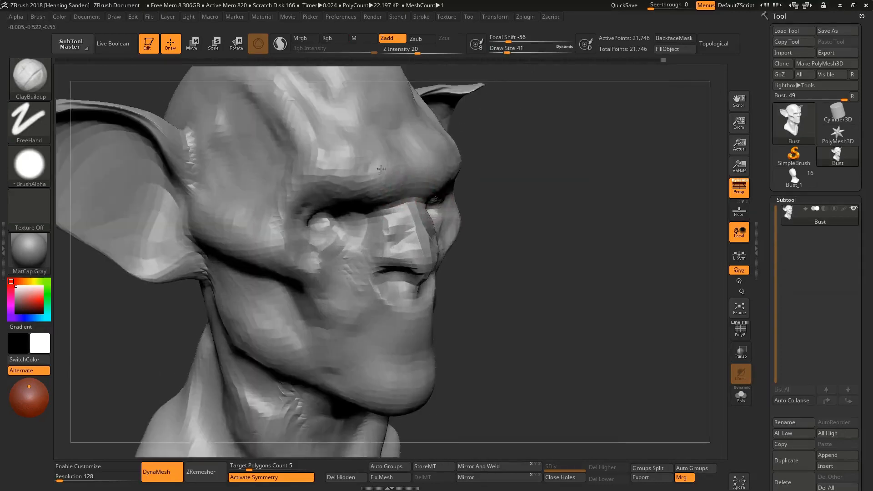
drag(380, 169, 362, 165)
ctrl+right_drag(362, 165, 390, 203)
Build up the upper lip area below the nose and block in the mouth with ClayBuildup at draw size 41
mouse_move(432, 238)
right_down()
mouse_move(412, 234)
mouse_move(391, 268)
right_up()
mouse_move(384, 272)
mouse_down()
mouse_move(387, 291)
mouse_move(396, 288)
mouse_up()
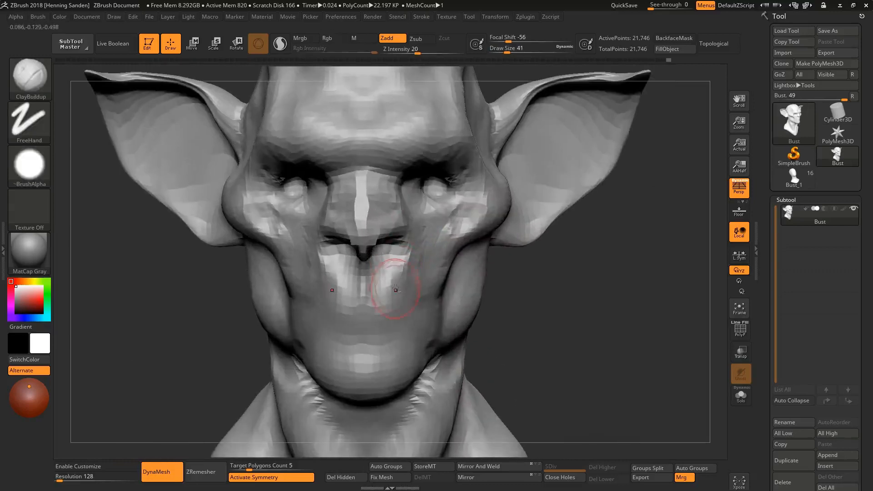
alt+right_drag(396, 288, 395, 271)
mouse_move(395, 271)
mouse_down()
mouse_move(364, 282)
mouse_move(391, 284)
mouse_move(397, 266)
mouse_up()
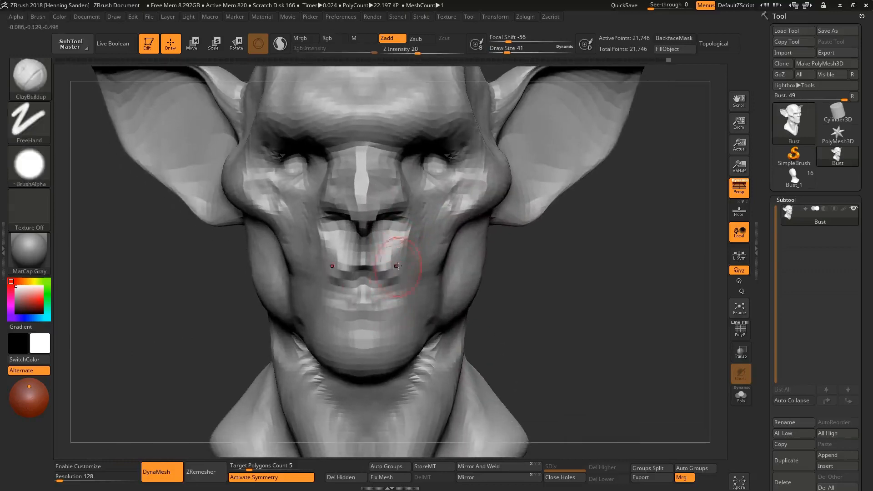
right_drag(397, 266, 370, 264)
mouse_move(371, 263)
ctrl+right_down()
mouse_move(390, 250)
mouse_move(353, 252)
mouse_move(386, 269)
mouse_move(384, 304)
ctrl+right_up()
Define the mouth line and lower lip with ClayBuildup at draw size 22, and raise the draw size to 44
mouse_move(382, 314)
mouse_down()
mouse_move(446, 317)
mouse_move(380, 300)
mouse_up()
key(s)
right_drag(380, 300, 398, 298)
key(s)
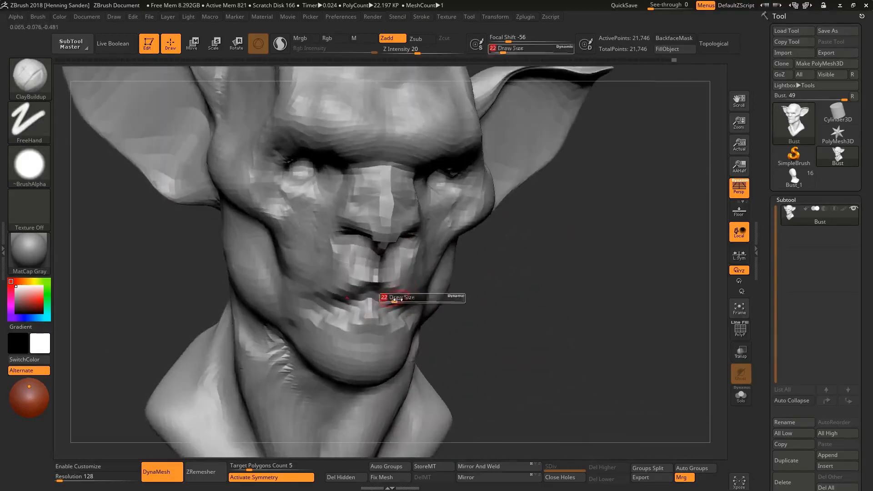
drag(395, 300, 407, 300)
Raise the DynaMesh resolution to 384 and remesh the bust
right_drag(407, 300, 457, 296)
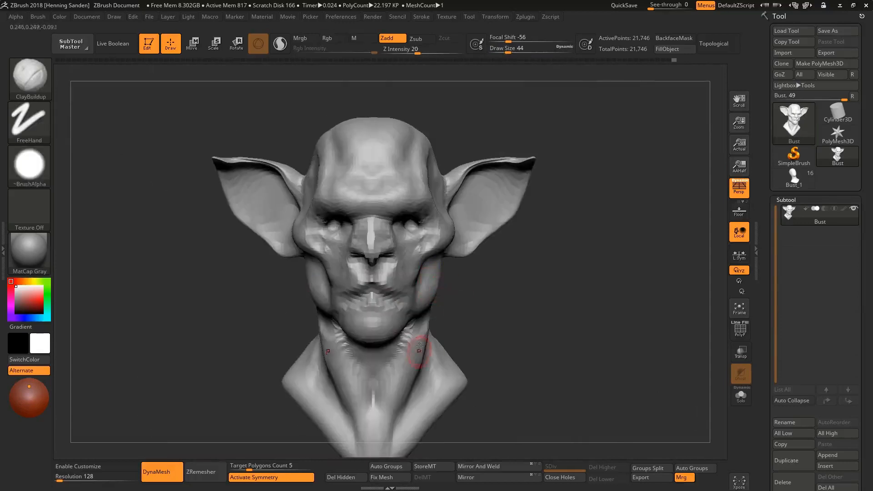
mouse_move(419, 346)
right_down()
mouse_move(410, 322)
mouse_move(418, 312)
mouse_move(398, 277)
mouse_move(390, 279)
right_up()
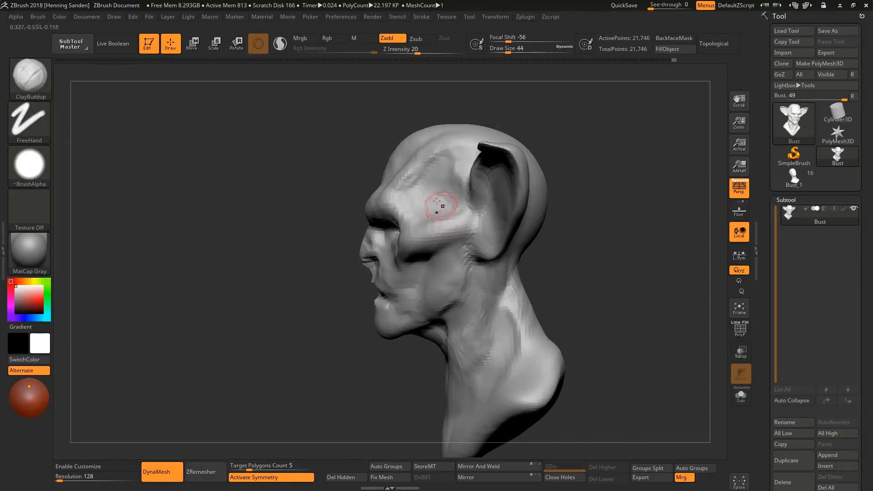
mouse_move(433, 246)
right_down()
mouse_move(370, 273)
mouse_move(324, 346)
mouse_move(312, 419)
right_up()
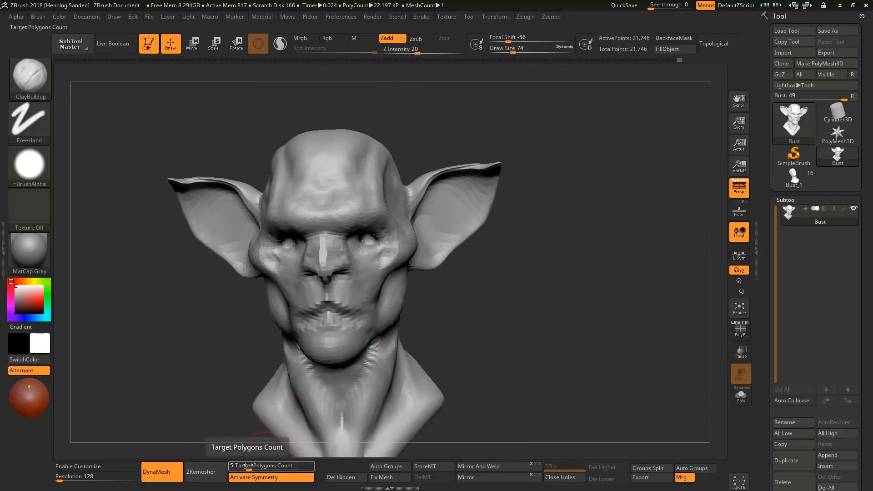
drag(60, 480, 64, 479)
ctrl+drag(241, 332, 270, 319)
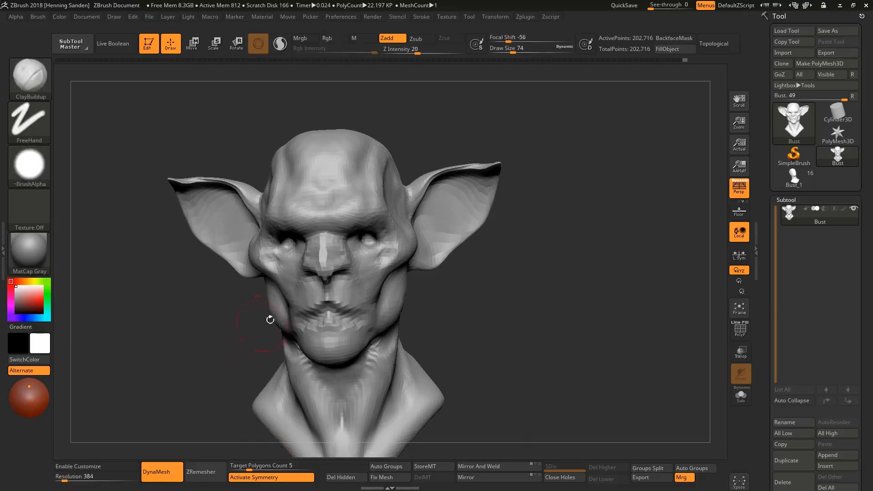
mouse_move(450, 239)
right_down()
mouse_move(414, 235)
mouse_move(493, 235)
mouse_move(425, 231)
right_up()
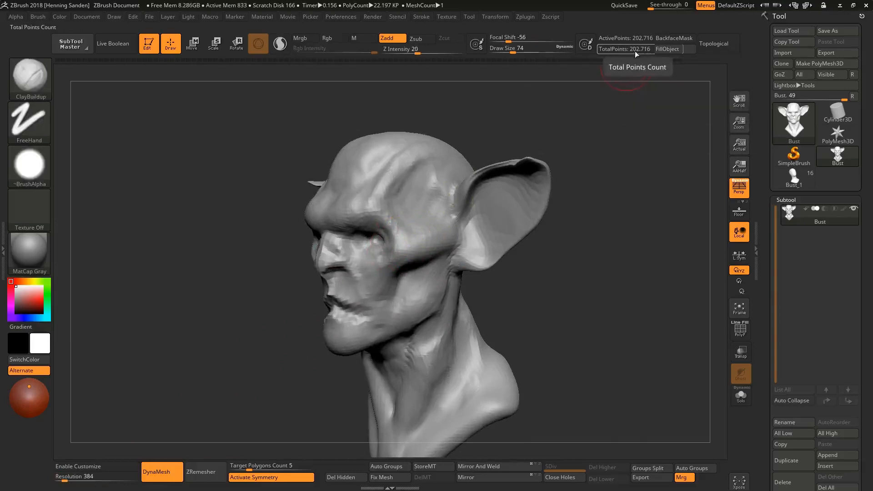
Reduce the ClayBuildup draw size to 31 for finer work around the nose and mouth
alt+right_drag(421, 190, 396, 273)
key(bracketleft)
key(bracketleft)
right_drag(341, 291, 400, 302)
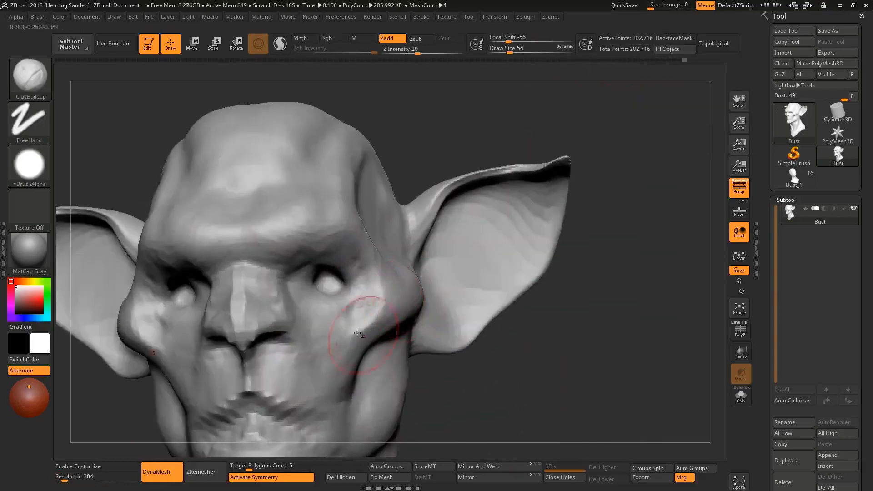
mouse_move(359, 334)
right_down()
mouse_move(319, 230)
mouse_move(311, 317)
right_up()
key(bracketleft)
key(bracketleft)
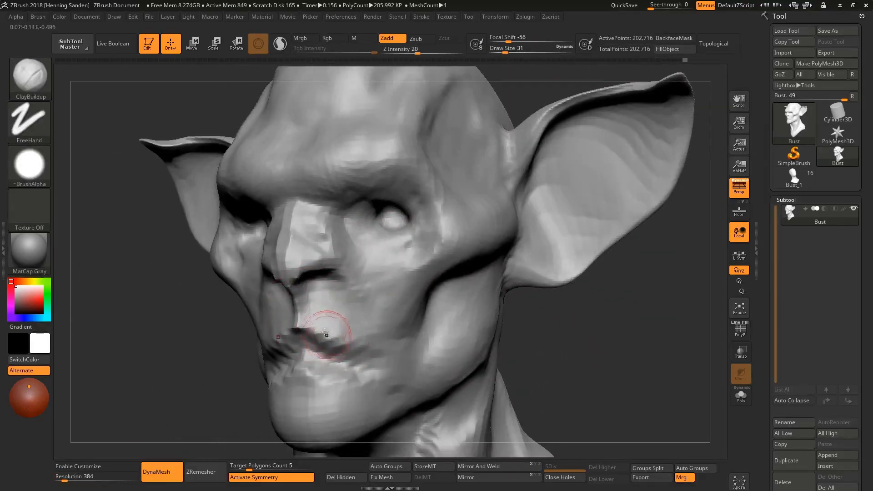
Examine the polygon wireframe of the face as it was before the higher-resolution remesh
key(shift+d)
key(shift+f)
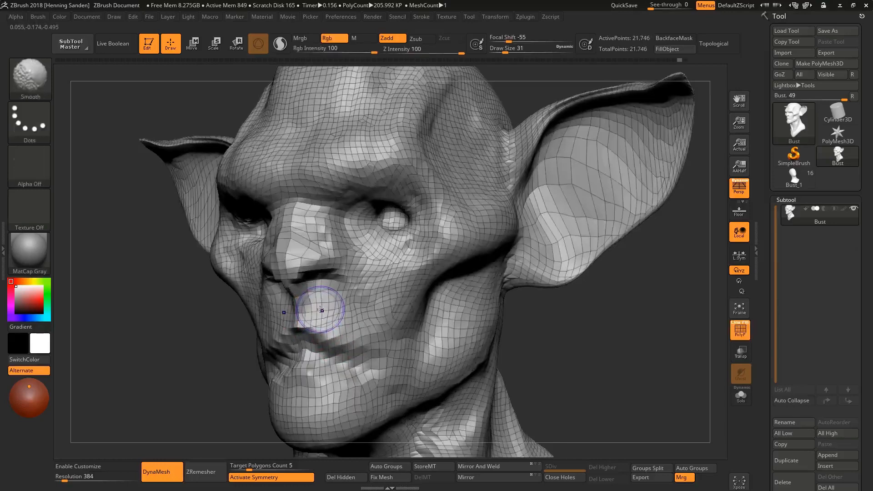
key(shift+f)
key(d)
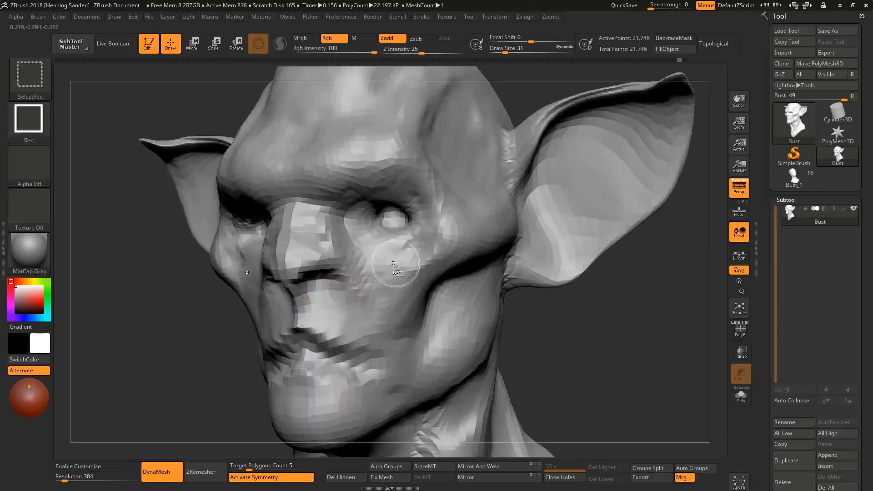
Refine the nose bridge, rounded tip and nostril wings with ClayBuildup at draw size 33
mouse_move(350, 274)
right_down()
mouse_move(307, 270)
mouse_move(319, 274)
mouse_move(269, 248)
mouse_move(302, 254)
mouse_move(310, 268)
right_up()
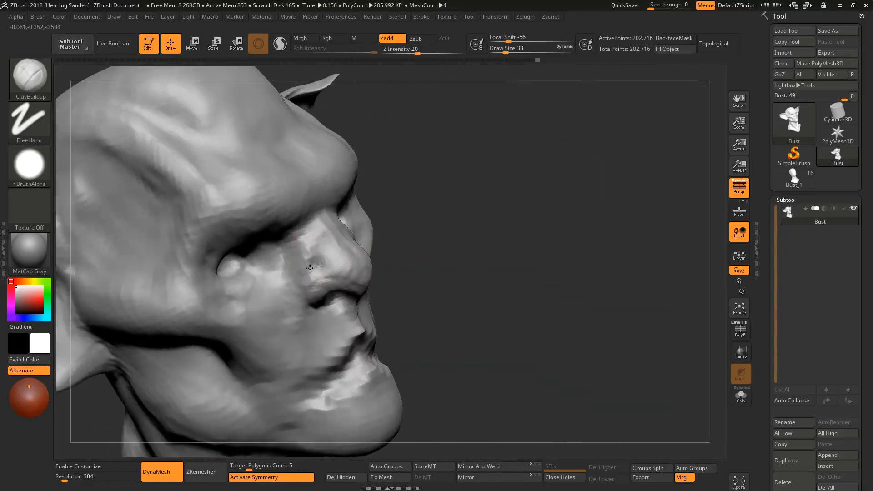
right_drag(310, 237, 345, 265)
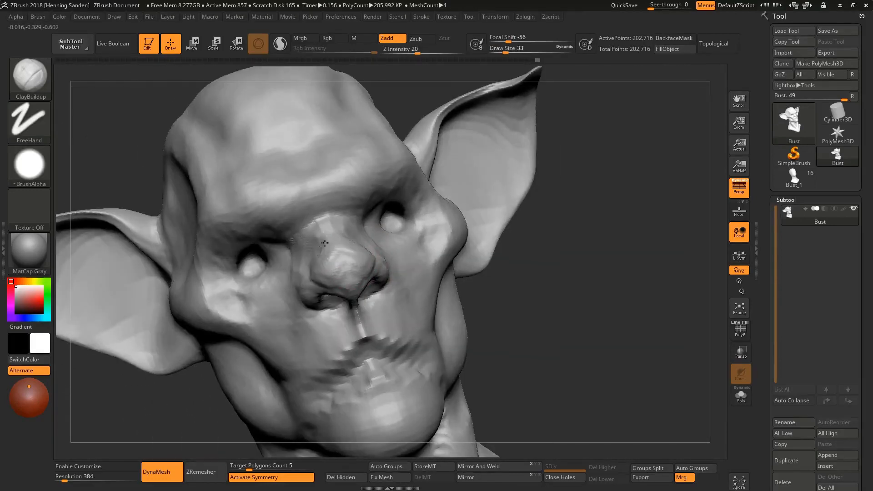
mouse_move(352, 232)
right_down()
mouse_move(305, 210)
mouse_move(398, 243)
right_up()
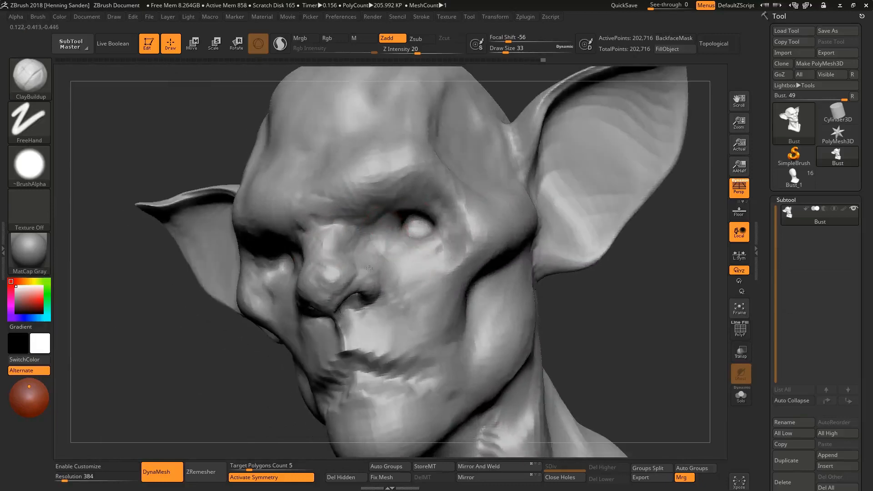
Build up the cheek and the fold running from the nostril towards the mouth corner with ClayBuildup at draw size 33
right_drag(369, 268, 438, 299)
drag(418, 316, 385, 277)
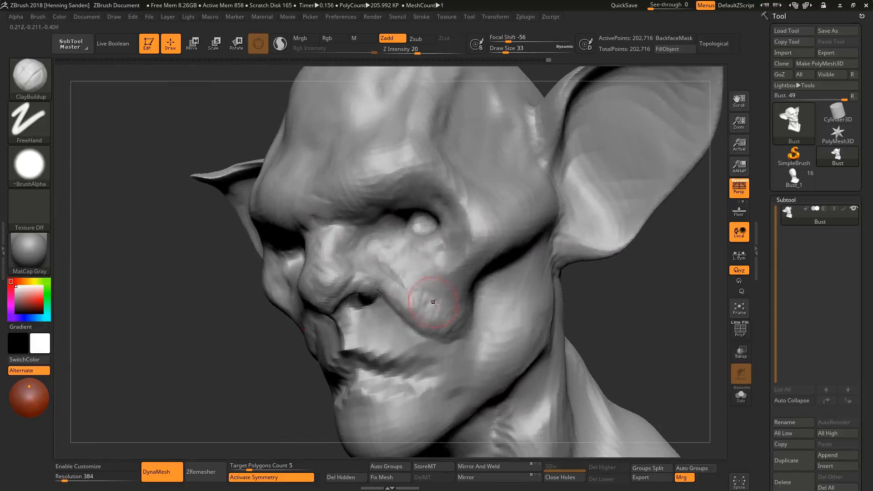
right_drag(429, 302, 459, 298)
mouse_move(429, 294)
mouse_down()
mouse_move(427, 314)
mouse_move(441, 320)
mouse_up()
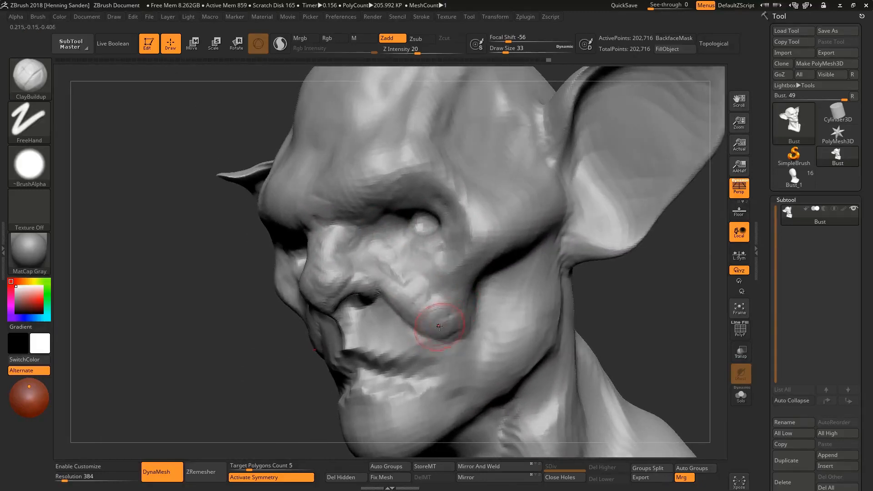
mouse_move(441, 319)
right_down()
mouse_move(438, 333)
mouse_move(452, 289)
right_up()
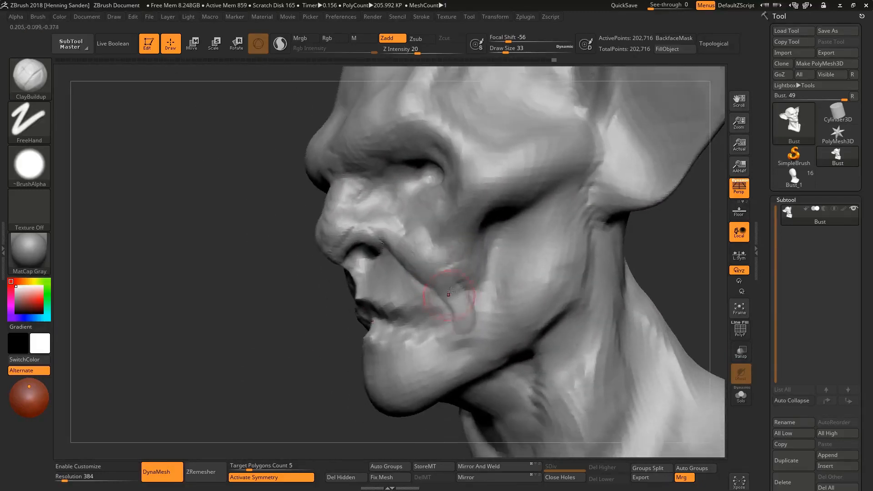
mouse_move(453, 344)
right_down()
mouse_move(400, 313)
mouse_move(390, 266)
mouse_move(487, 264)
right_up()
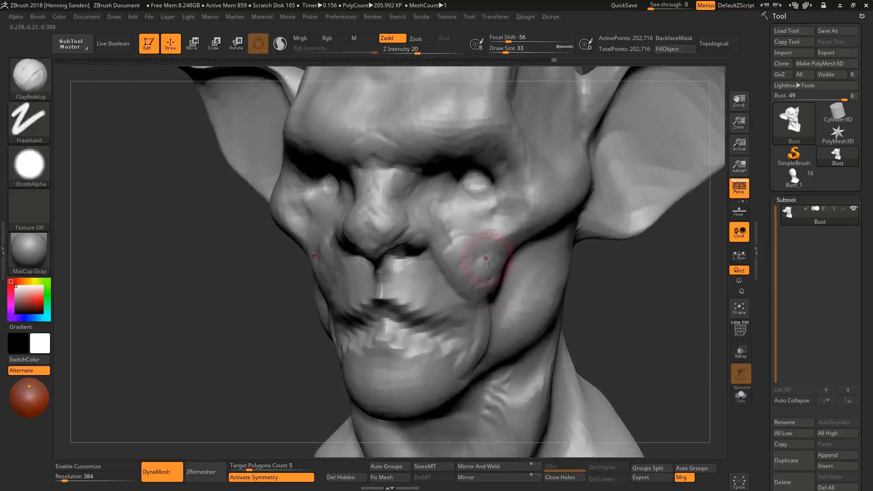
Sculpt the folds around the mouth corner, the upper lip and the chin with ClayBuildup at draw size 33
right_drag(448, 241, 342, 330)
drag(337, 326, 310, 339)
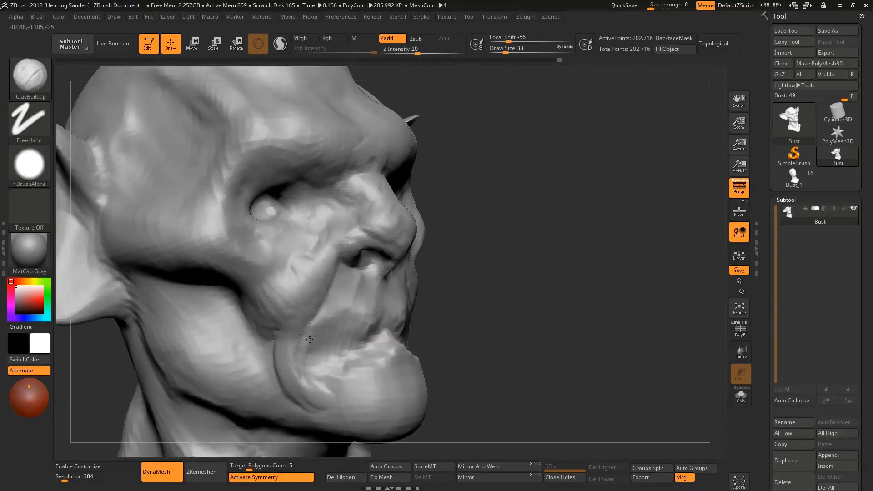
drag(366, 309, 313, 339)
mouse_move(448, 309)
right_down()
mouse_move(391, 322)
mouse_move(416, 318)
mouse_move(417, 300)
right_up()
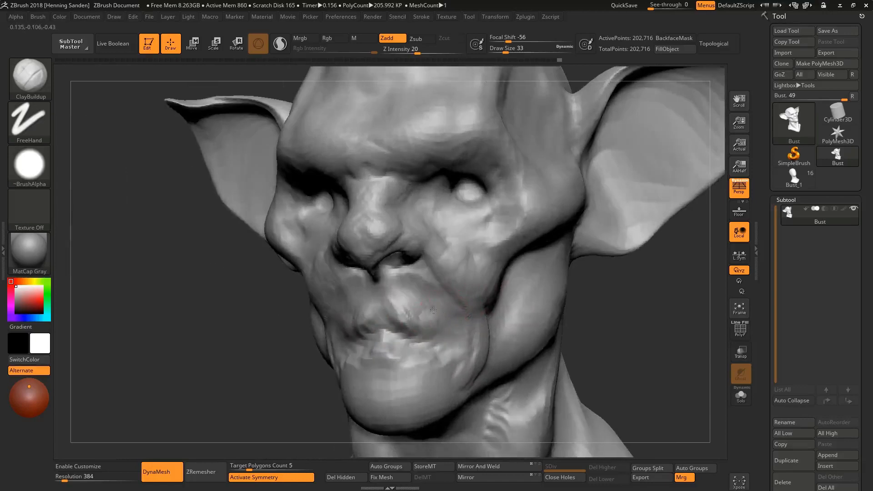
drag(400, 285, 434, 337)
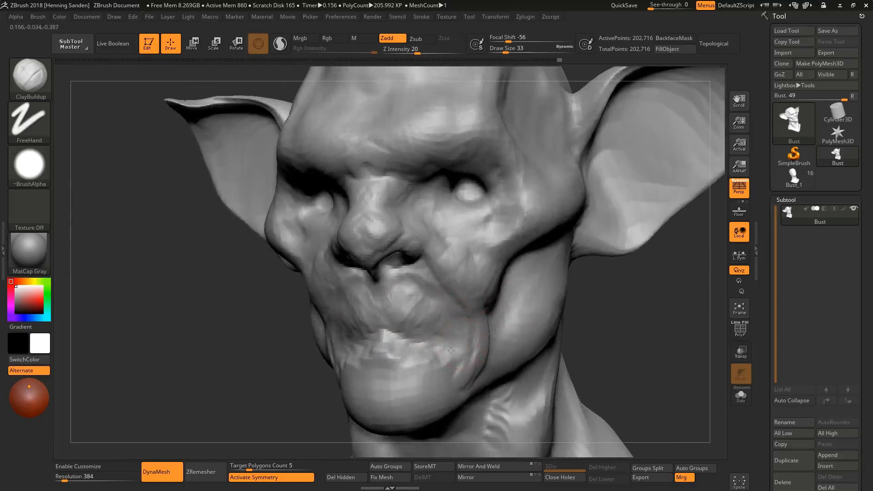
mouse_move(455, 345)
right_down()
mouse_move(434, 351)
mouse_move(423, 325)
mouse_move(384, 351)
right_up()
mouse_move(380, 354)
mouse_down()
mouse_move(366, 374)
mouse_move(334, 374)
mouse_move(378, 382)
mouse_move(346, 404)
mouse_up()
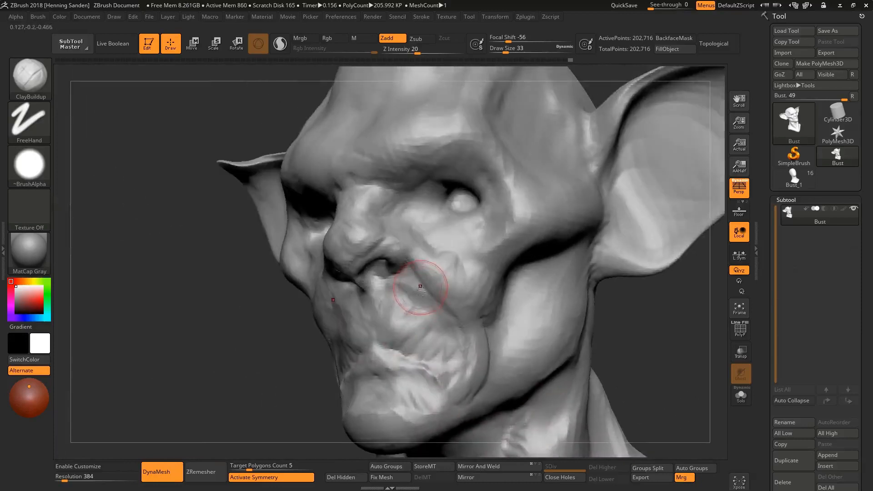
Sculpt the lips and surrounding wrinkles with ClayBuildup, reducing the draw size from 31 to 18
drag(419, 290, 391, 298)
key([)
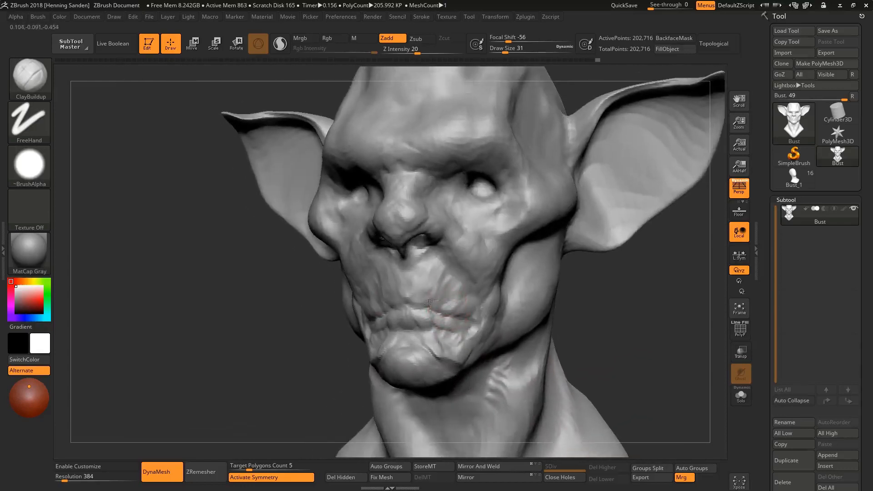
key([)
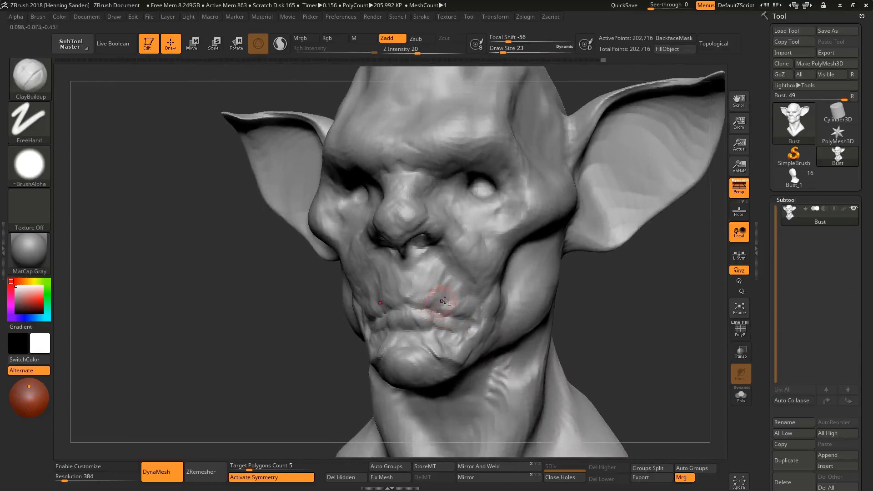
mouse_move(444, 302)
right_down()
mouse_move(451, 298)
mouse_move(427, 312)
right_up()
key(s)
drag(429, 312, 427, 312)
right_drag(434, 305, 455, 292)
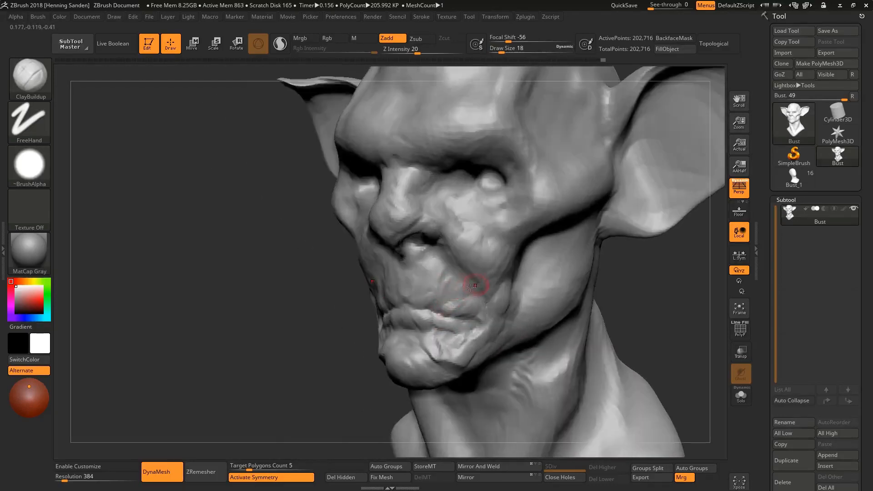
Build up the brow ridge over the eye socket, from its outer corner towards the middle, with ClayBuildup
mouse_move(443, 249)
right_down()
mouse_move(417, 239)
mouse_move(462, 302)
mouse_move(474, 255)
mouse_move(499, 216)
right_up()
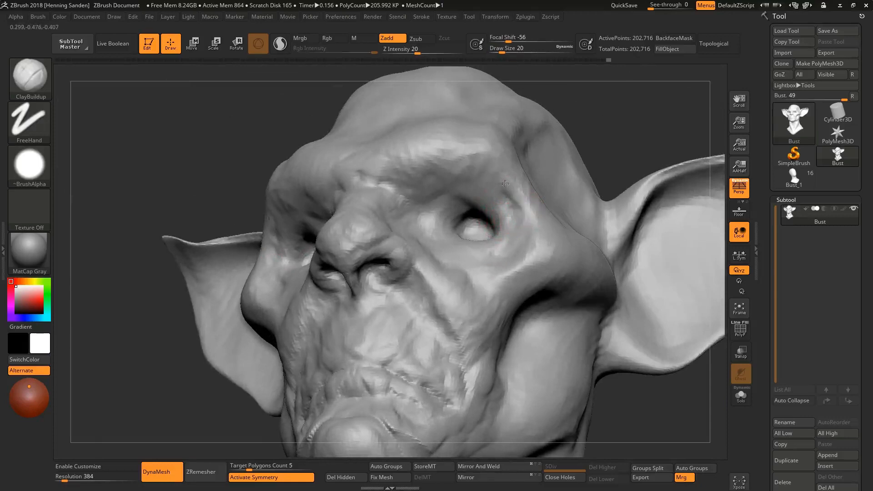
right_drag(527, 190, 514, 199)
key(s)
drag(514, 199, 518, 200)
mouse_move(518, 195)
mouse_down()
mouse_move(496, 167)
mouse_move(469, 165)
mouse_up()
right_drag(469, 165, 413, 160)
drag(412, 160, 373, 163)
Thicken the brow across the forehead above the nose bridge with ClayBuildup strokes
right_drag(373, 164, 400, 218)
drag(400, 218, 303, 171)
mouse_move(366, 201)
mouse_down()
mouse_move(359, 218)
mouse_move(309, 196)
mouse_move(400, 206)
mouse_up()
mouse_move(357, 185)
mouse_down()
mouse_move(309, 194)
mouse_move(293, 184)
mouse_up()
Add folds between the inner eye corner and the nose with ClayBuildup at draw size 25
right_drag(344, 215, 300, 263)
key(s)
drag(301, 264, 298, 264)
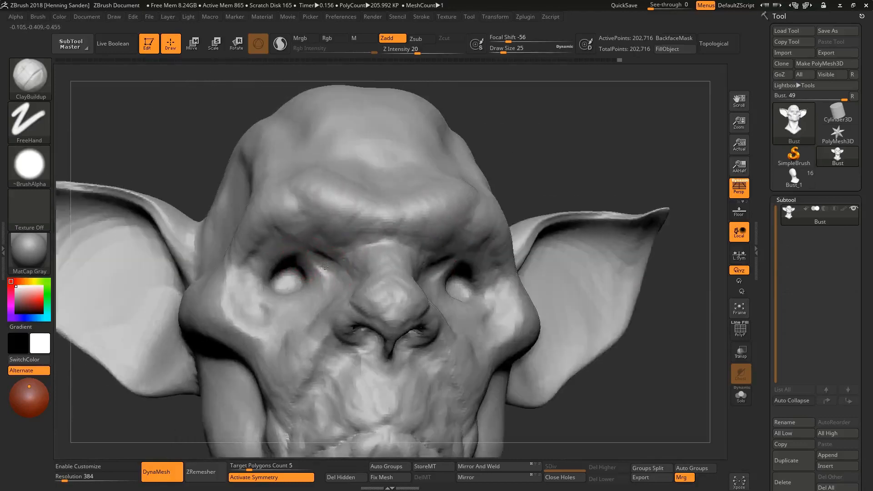
right_drag(325, 272, 362, 286)
drag(337, 262, 329, 310)
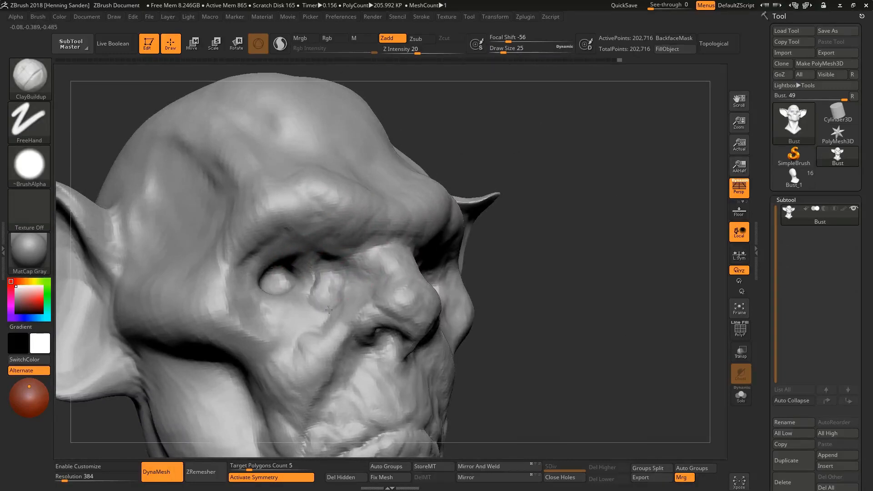
alt+right_drag(329, 310, 348, 220)
mouse_move(378, 227)
ctrl+mouse_down()
mouse_move(362, 245)
mouse_move(328, 404)
ctrl+mouse_up()
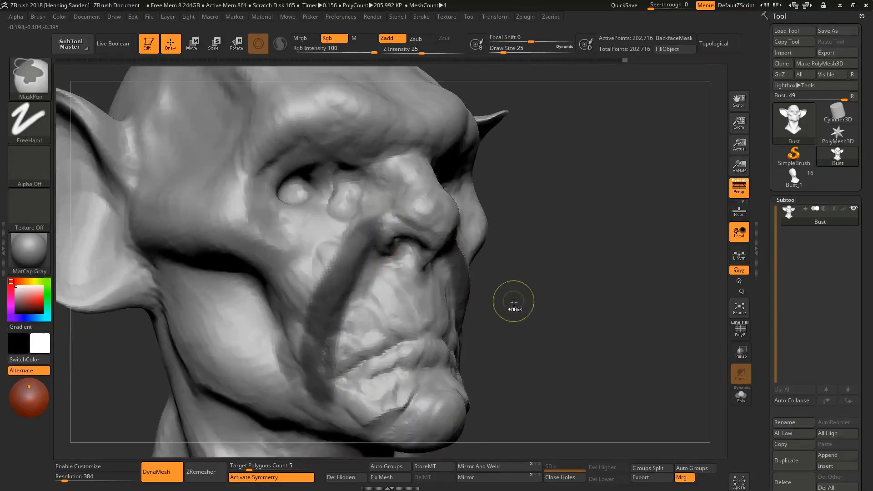
ctrl+drag(514, 302, 530, 318)
right_drag(378, 290, 346, 291)
mouse_move(345, 291)
ctrl+right_down()
mouse_move(378, 278)
mouse_move(421, 286)
ctrl+right_up()
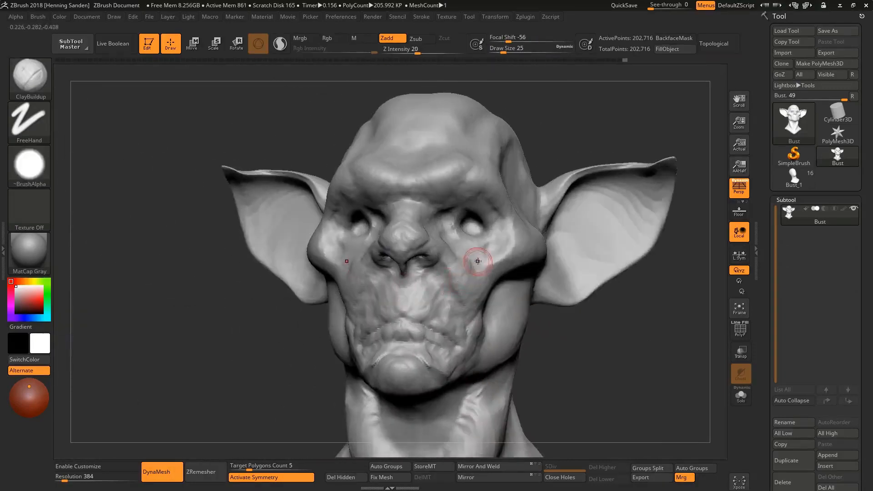
Build up the brow ridge from its outer end towards the nose bridge with ClayBuildup at draw size 35
mouse_move(591, 287)
right_down()
mouse_move(537, 300)
mouse_move(549, 242)
mouse_move(509, 251)
mouse_move(452, 218)
mouse_move(428, 186)
right_up()
key(bracketright)
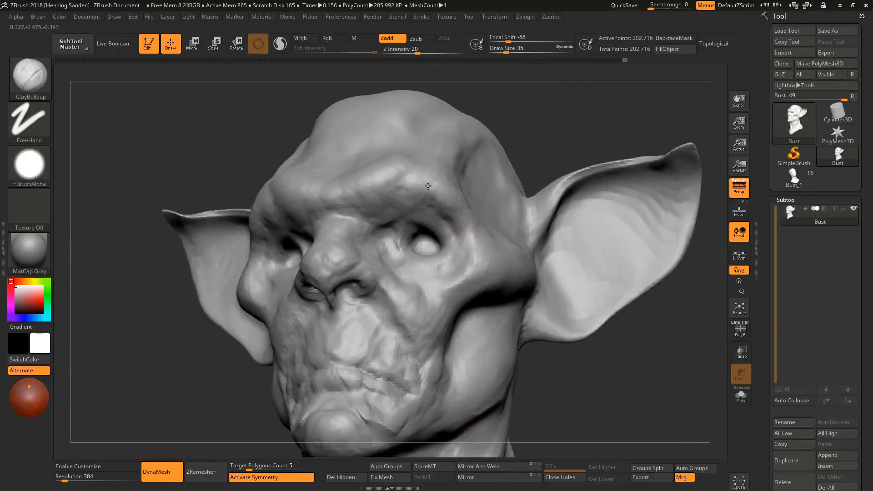
mouse_move(405, 199)
mouse_down()
mouse_move(427, 205)
mouse_move(402, 194)
mouse_move(358, 211)
mouse_up()
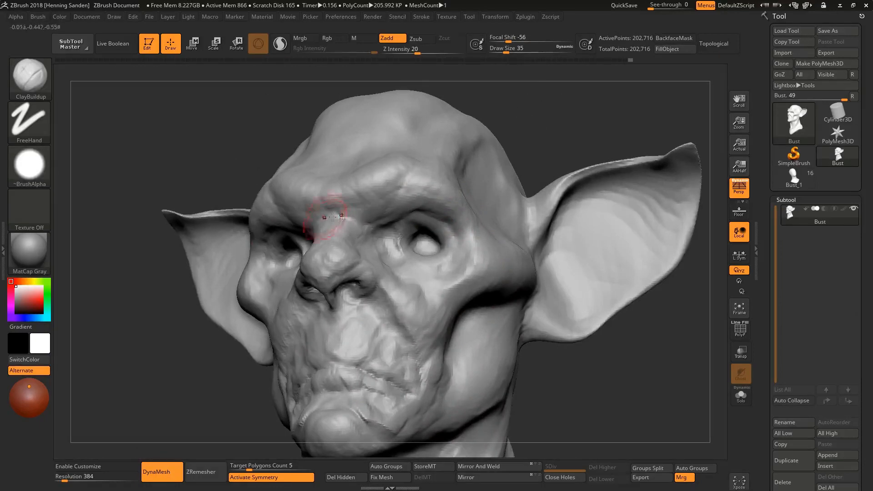
right_drag(329, 219, 386, 227)
Build up the muscles on the side and back of the neck with ClayBuildup at draw size 80
mouse_move(387, 227)
ctrl+right_down()
mouse_move(364, 242)
mouse_move(384, 288)
mouse_move(396, 277)
mouse_move(400, 292)
mouse_move(400, 248)
ctrl+right_up()
right_drag(384, 294, 487, 260)
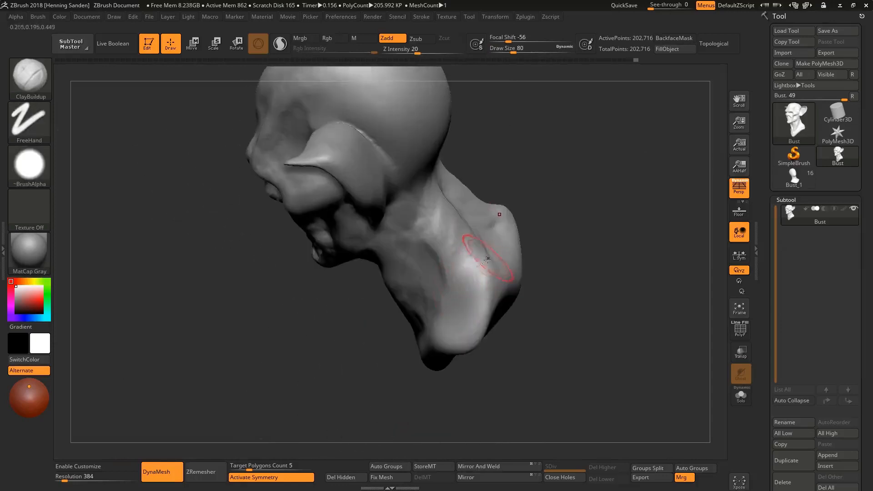
drag(487, 259, 447, 231)
right_drag(447, 231, 468, 214)
mouse_move(468, 214)
mouse_down()
mouse_move(457, 184)
mouse_move(427, 188)
mouse_up()
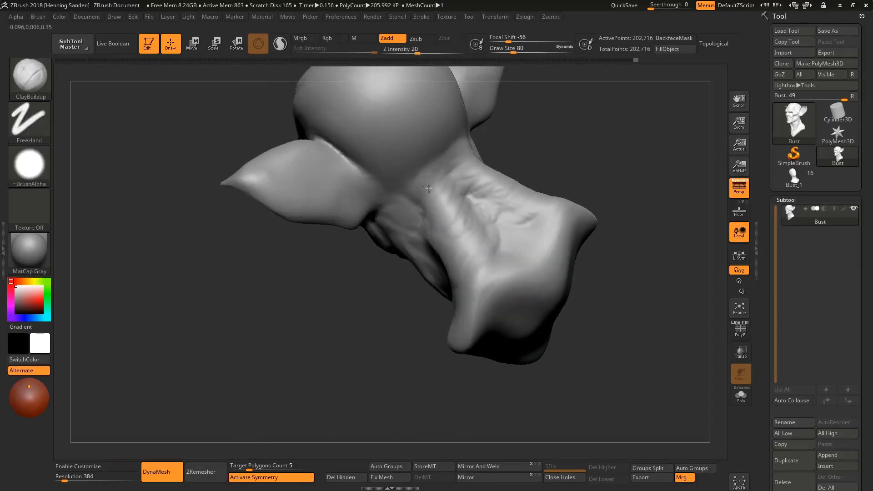
right_drag(427, 188, 385, 204)
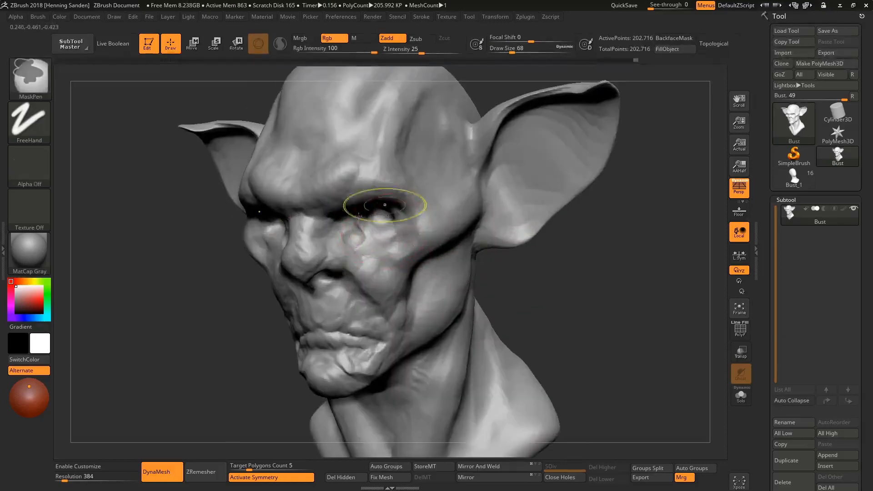
ctrl+drag(358, 216, 390, 228)
ctrl+drag(536, 268, 518, 286)
ctrl+drag(390, 322, 321, 343)
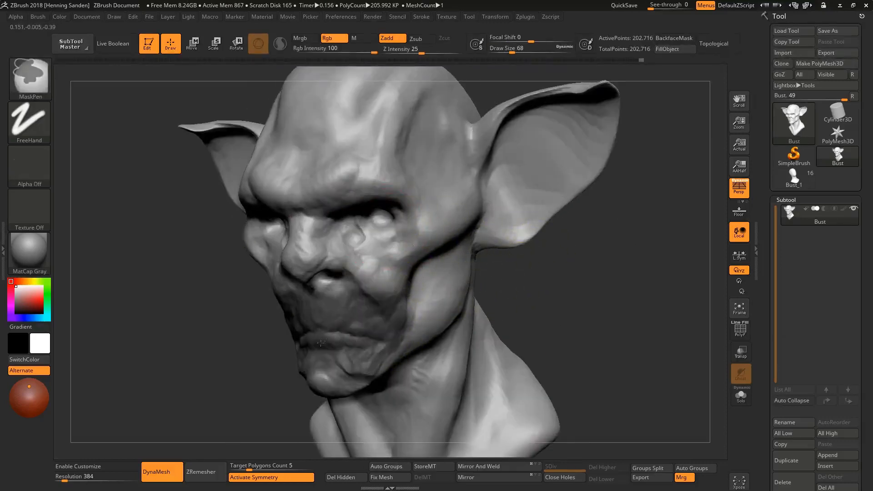
ctrl+drag(547, 296, 517, 294)
Add volume to the cheek below the eye and beside the nostril with ClayBuildup, reducing the draw size to 31
right_drag(427, 289, 405, 249)
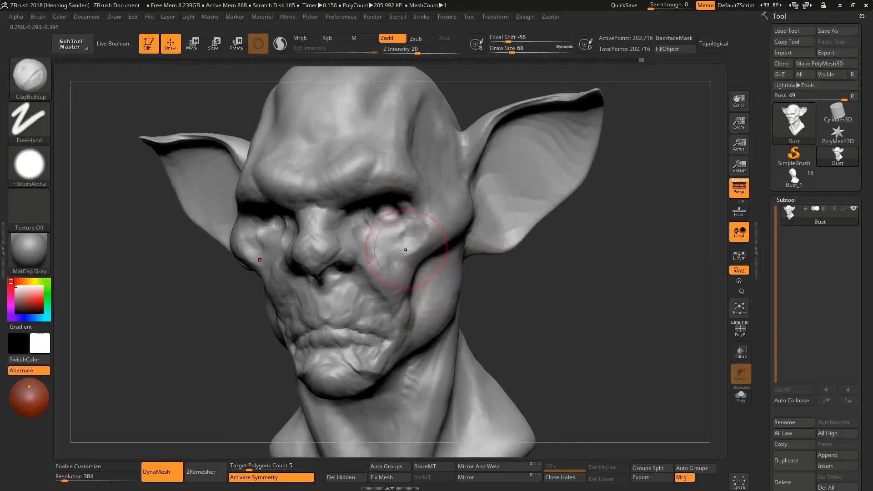
key(bracketleft)
drag(394, 250, 378, 249)
right_drag(368, 232, 375, 268)
right_drag(320, 241, 345, 258)
key(bracketleft)
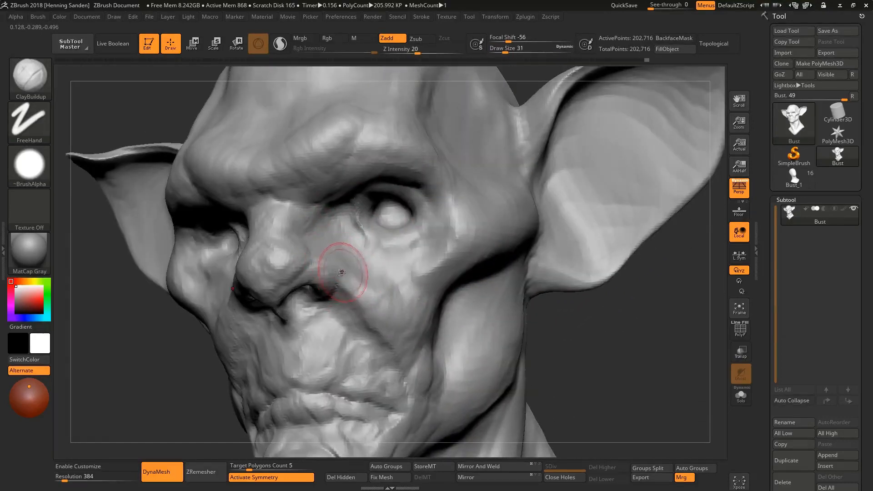
drag(331, 253, 359, 286)
right_drag(400, 277, 385, 294)
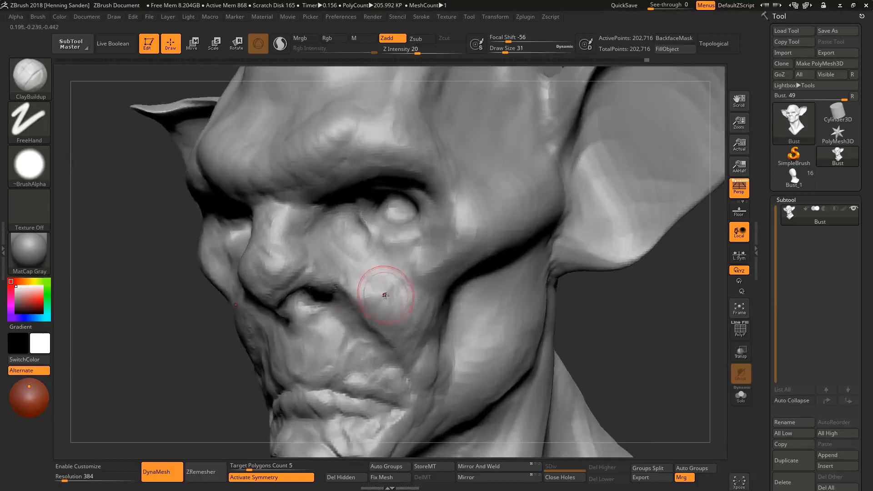
Define the fold running from the nostril to the mouth corner and the adjoining cheek with ClayBuildup at draw size 22
key(bracketleft)
drag(383, 302, 368, 281)
right_drag(342, 267, 351, 346)
mouse_move(347, 312)
mouse_down()
mouse_move(341, 325)
mouse_move(330, 323)
mouse_move(380, 358)
mouse_up()
right_drag(381, 357, 389, 309)
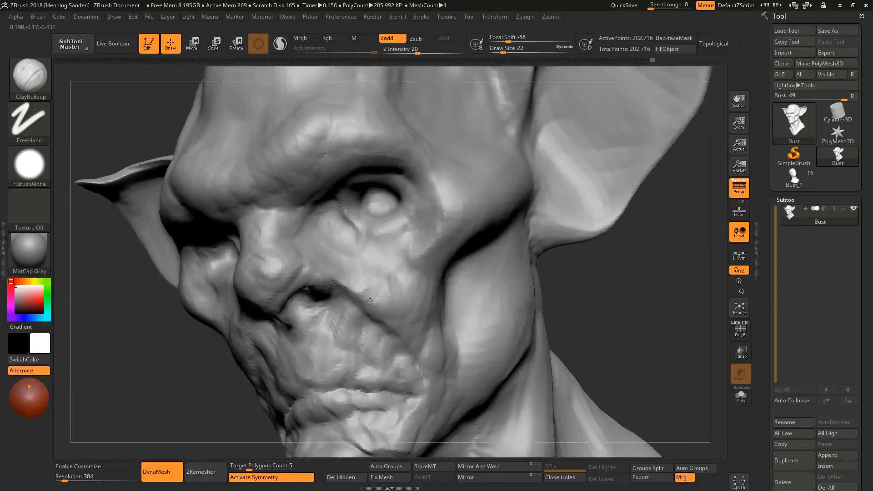
mouse_move(347, 281)
right_down()
mouse_move(339, 269)
mouse_move(384, 288)
mouse_move(399, 304)
mouse_move(397, 318)
mouse_move(403, 281)
mouse_move(393, 274)
right_up()
drag(392, 275, 387, 260)
Carve in the crease beside the mouth corner and add clay around the lower lip with ClayBuildup
right_drag(386, 259, 405, 317)
mouse_move(404, 318)
alt+mouse_down()
mouse_move(408, 333)
mouse_move(383, 374)
alt+mouse_up()
right_drag(382, 374, 386, 376)
drag(377, 396, 336, 374)
Shape the outer brow and temple area with ClayBuildup at draw size 37
mouse_move(347, 357)
ctrl+right_down()
mouse_move(400, 337)
mouse_move(339, 333)
mouse_move(351, 283)
mouse_move(345, 265)
mouse_move(335, 285)
mouse_move(293, 264)
mouse_move(307, 270)
mouse_move(352, 258)
mouse_move(371, 187)
ctrl+right_up()
ctrl+right_drag(395, 160, 398, 185)
key(s)
drag(396, 185, 401, 185)
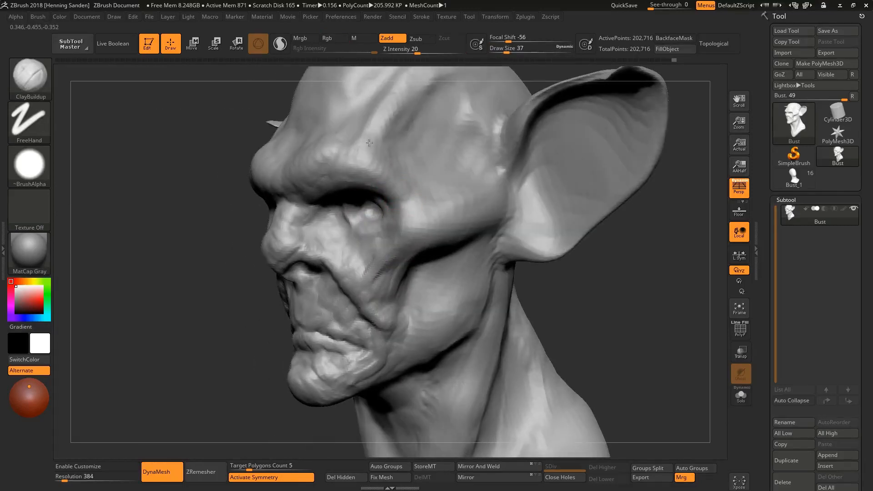
mouse_move(404, 197)
right_down()
mouse_move(370, 185)
mouse_move(400, 189)
right_up()
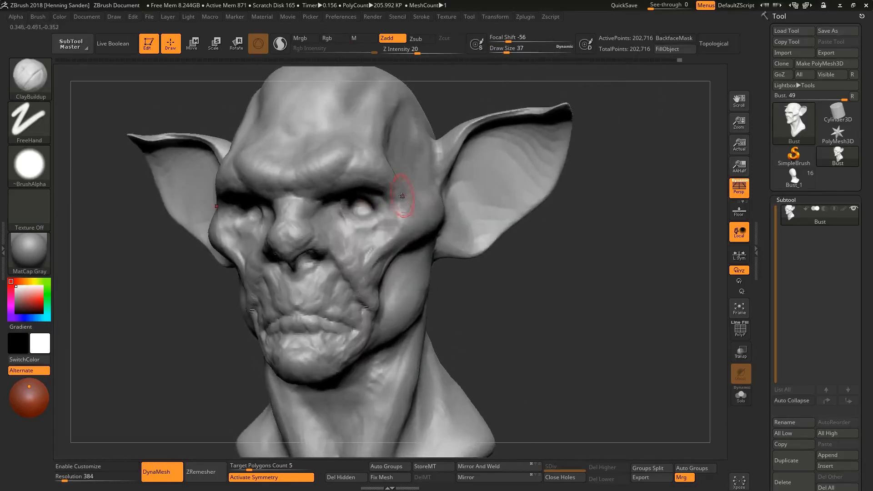
Save the tool as orc_01 in a new folder named ztools inside the materials folder
key(ctrl+s)
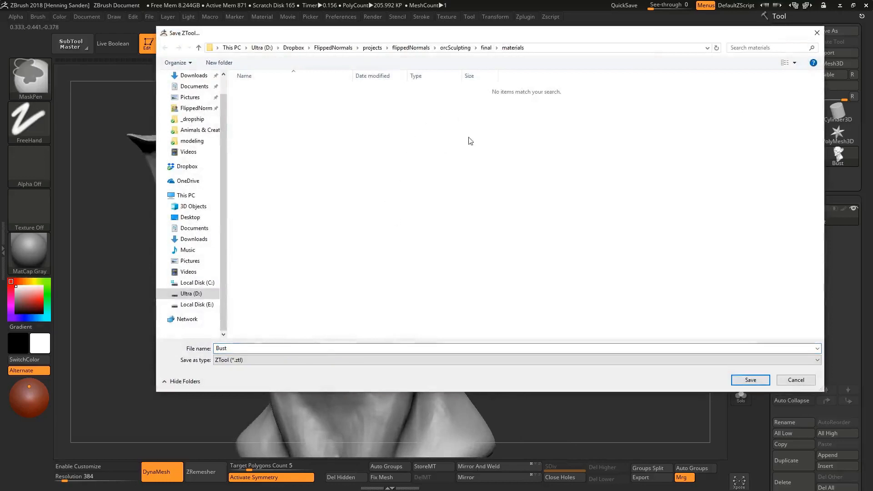
key(ctrl+shift+n)
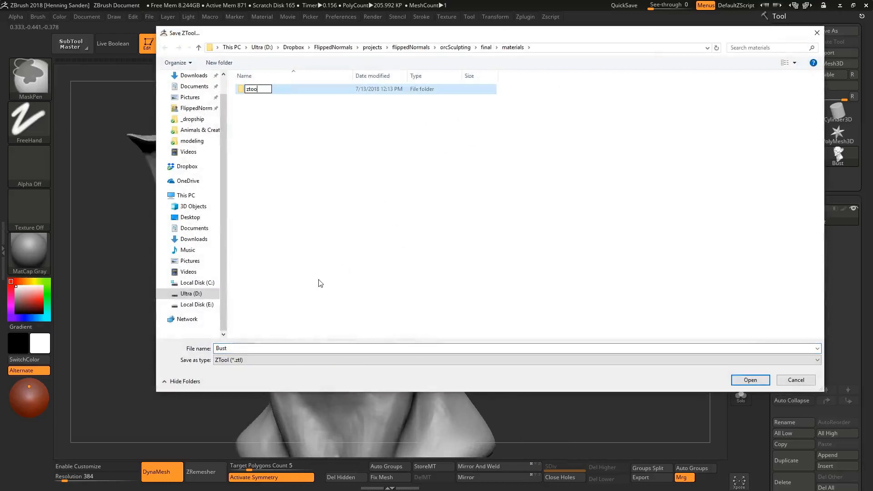
key(Return)
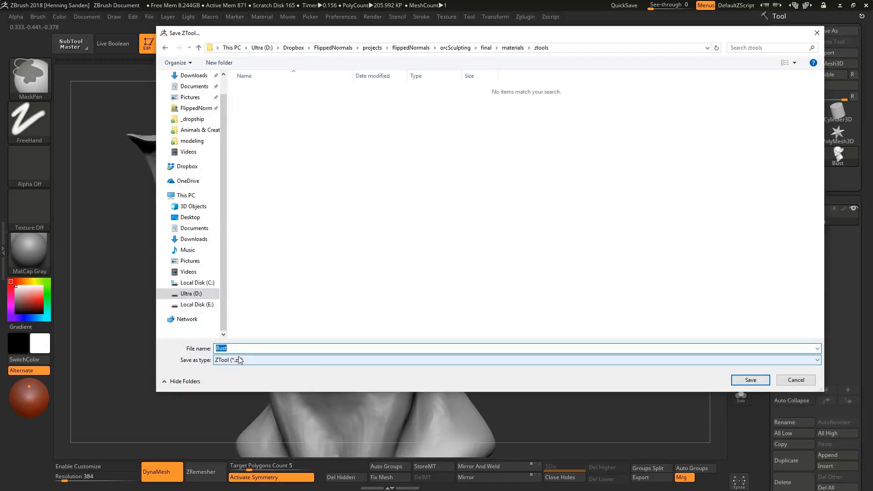
text(orc_01)
key(Return)
Try outlining the bags under the eyes with ClayBuildup at draw size 18
mouse_move(376, 220)
shift+right_down()
mouse_move(382, 253)
mouse_move(383, 215)
mouse_move(400, 204)
mouse_move(390, 210)
shift+right_up()
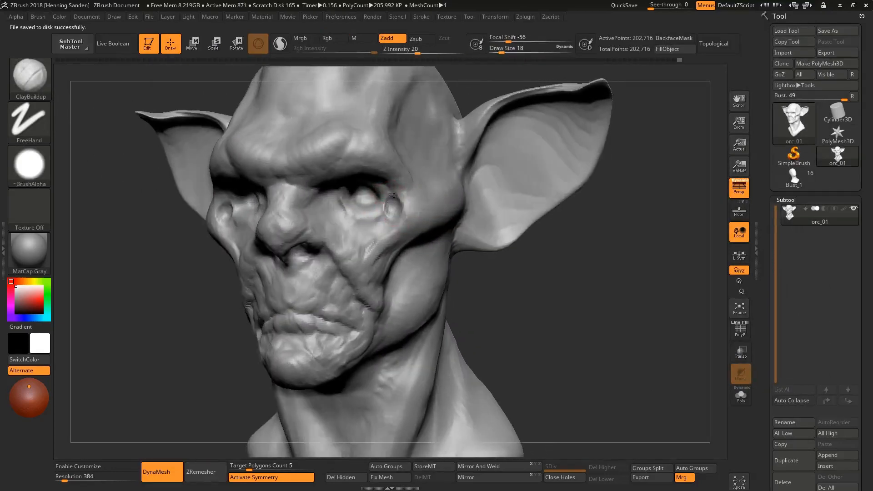
mouse_move(396, 213)
mouse_down()
mouse_move(392, 197)
mouse_move(389, 219)
mouse_move(355, 235)
mouse_move(340, 221)
mouse_up()
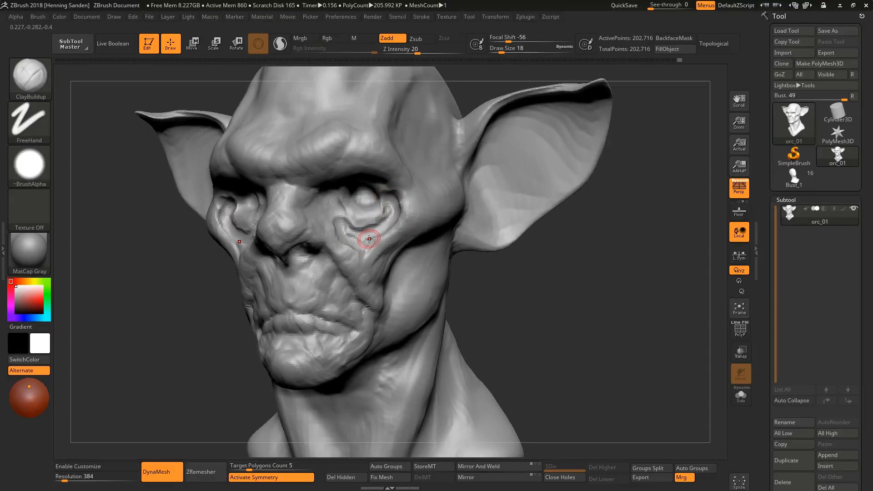
key(alt+Tab)
key(alt+Tab)
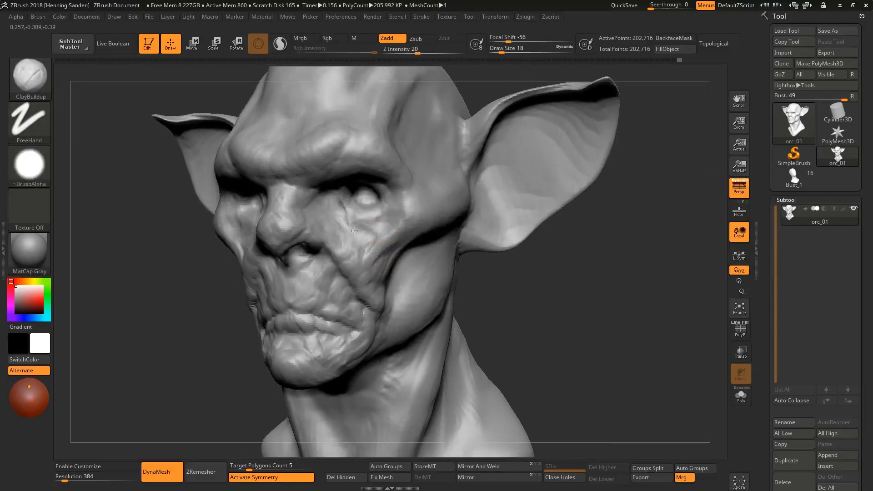
Sculpt the upper and lower eyelids around the eyeball with ClayBuildup at draw size 18
mouse_move(366, 226)
right_down()
mouse_move(361, 196)
mouse_move(390, 185)
right_up()
mouse_move(371, 168)
mouse_down()
mouse_move(340, 167)
mouse_move(325, 193)
mouse_up()
right_drag(326, 192, 350, 216)
drag(323, 181, 326, 198)
right_drag(326, 197, 327, 179)
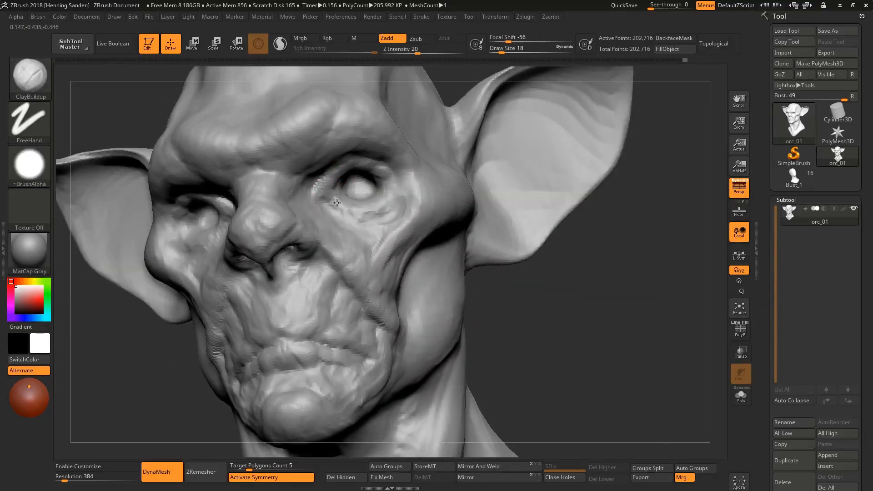
right_drag(358, 207, 389, 183)
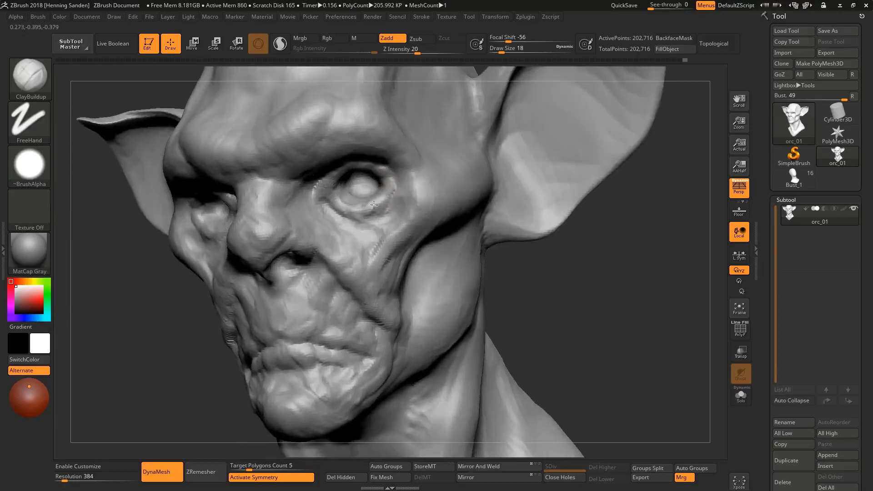
Add clay below the nostril and refine the cheek beneath the eye with ClayBuildup, raising the draw size to 25
mouse_move(341, 205)
right_down()
mouse_move(356, 150)
mouse_move(344, 198)
mouse_move(356, 215)
mouse_move(337, 248)
mouse_move(319, 242)
mouse_move(296, 258)
mouse_move(321, 268)
right_up()
drag(304, 278, 316, 304)
mouse_move(346, 273)
ctrl+right_down()
mouse_move(386, 224)
mouse_move(327, 228)
mouse_move(345, 200)
ctrl+right_up()
ctrl+right_drag(346, 200, 401, 220)
key(s)
drag(399, 219, 383, 258)
mouse_move(383, 259)
right_down()
mouse_move(443, 245)
mouse_move(423, 214)
right_up()
mouse_move(423, 214)
right_down()
mouse_move(318, 212)
mouse_move(419, 205)
right_up()
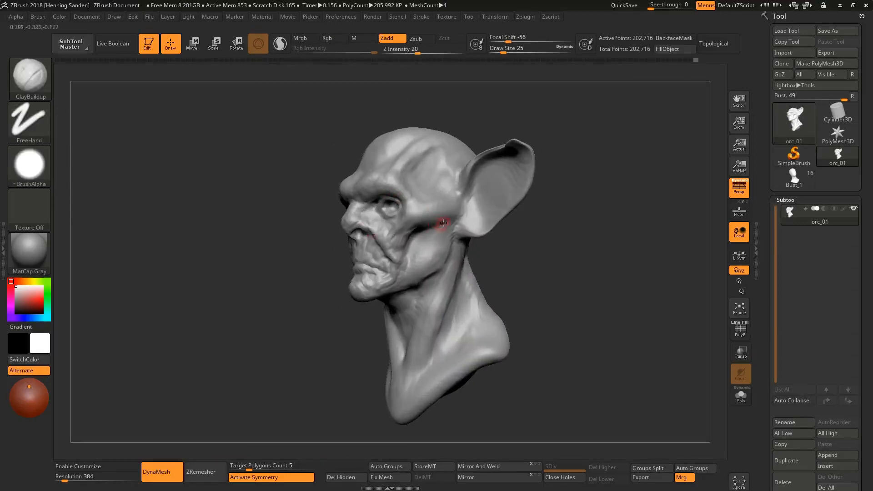
Build up muscle strands beneath the cheekbone towards the ear with ClayBuildup at draw size 39
ctrl+right_drag(441, 212, 449, 230)
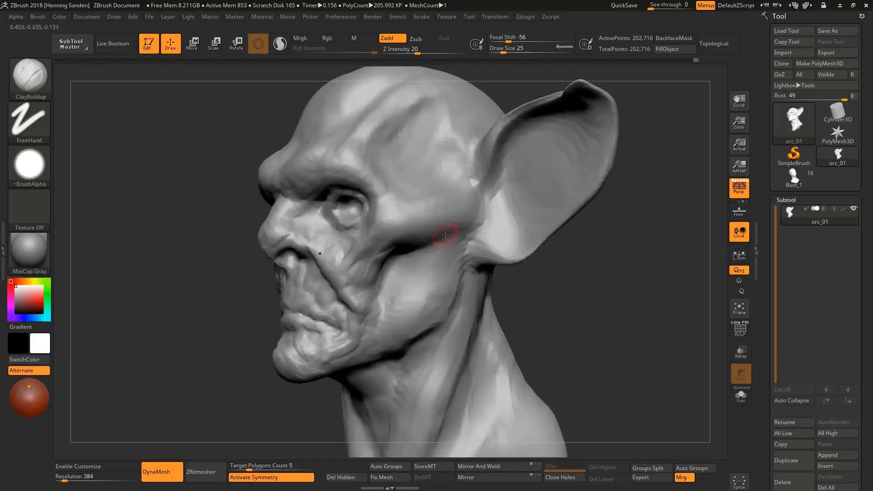
key(s)
drag(448, 231, 441, 228)
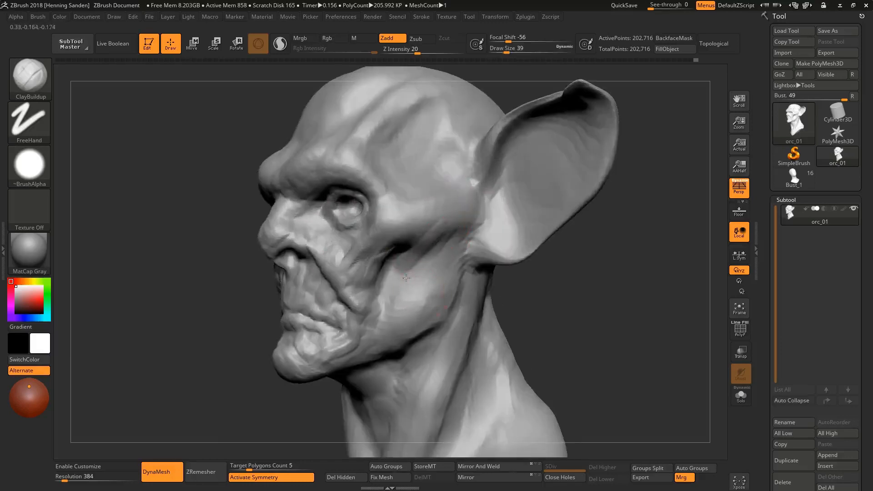
mouse_move(406, 277)
right_down()
mouse_move(423, 245)
mouse_move(375, 230)
mouse_move(386, 232)
right_up()
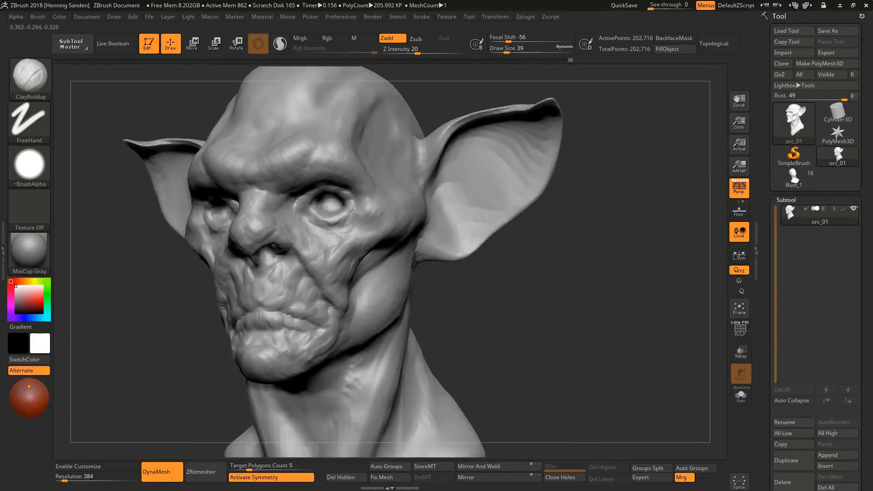
mouse_move(332, 256)
right_down()
mouse_move(344, 238)
mouse_move(384, 227)
mouse_move(398, 204)
right_up()
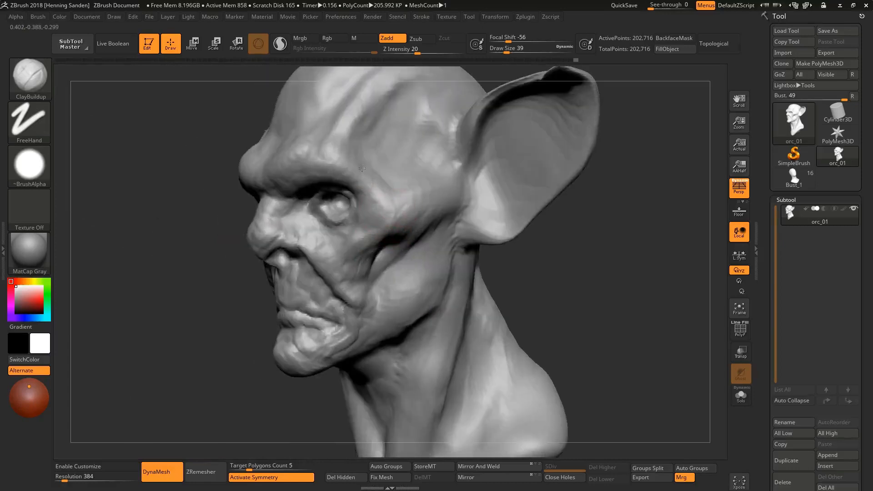
Refine the folds across the cheek hollow and jaw with ClayBuildup at draw size 20
mouse_move(349, 128)
right_down()
mouse_move(312, 146)
mouse_move(380, 195)
mouse_move(356, 259)
mouse_move(419, 253)
mouse_move(410, 274)
mouse_move(382, 272)
mouse_move(399, 251)
mouse_move(395, 313)
right_up()
mouse_move(392, 354)
right_down()
mouse_move(389, 312)
mouse_move(399, 312)
mouse_move(396, 342)
mouse_move(397, 298)
mouse_move(376, 255)
mouse_move(377, 323)
mouse_move(382, 268)
right_up()
mouse_move(382, 268)
shift+right_down()
mouse_move(473, 227)
mouse_move(433, 220)
mouse_move(447, 235)
mouse_move(382, 230)
mouse_move(410, 232)
mouse_move(433, 313)
shift+right_up()
key(s)
drag(432, 313, 422, 313)
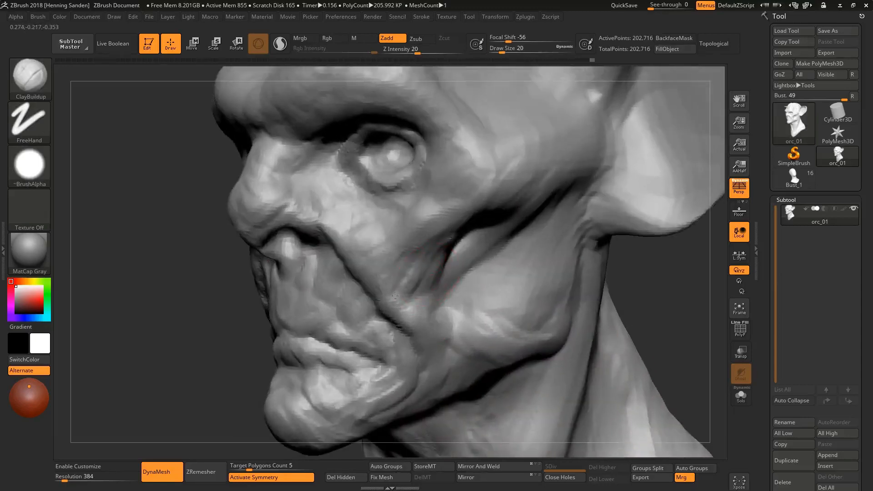
Pull the rear edge of the ear backwards to widen it, using the Move brush at draw size 172
ctrl+right_drag(425, 337, 337, 195)
mouse_move(496, 269)
shift+right_down()
mouse_move(447, 275)
mouse_move(445, 245)
mouse_move(493, 250)
mouse_move(468, 244)
mouse_move(458, 216)
mouse_move(450, 240)
shift+right_up()
key(b)
key(m)
key(v)
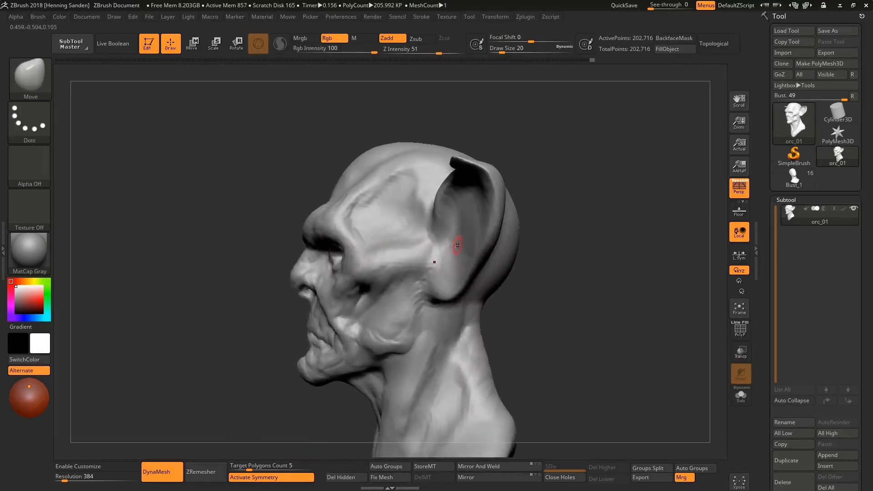
key(s)
drag(466, 247, 480, 247)
mouse_move(479, 247)
right_down()
mouse_move(475, 214)
mouse_move(485, 246)
right_up()
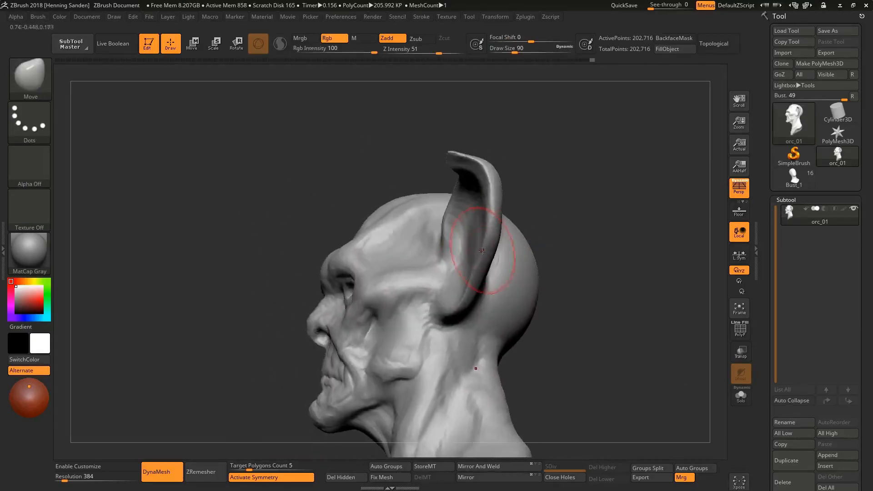
key(s)
drag(482, 251, 504, 247)
drag(493, 213, 500, 210)
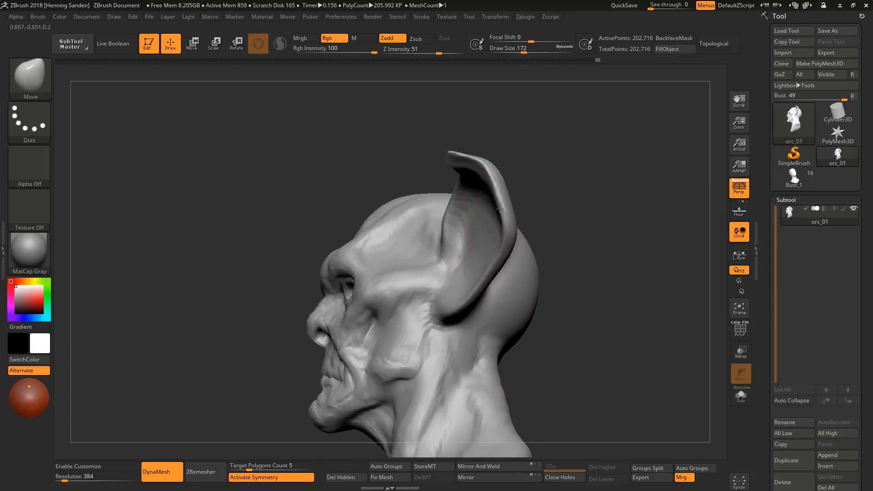
Switch to the Standard brush and set its draw size to 20 for working on the ear
mouse_move(501, 209)
right_down()
mouse_move(489, 232)
mouse_move(478, 179)
right_up()
key(b)
key(s)
key(t)
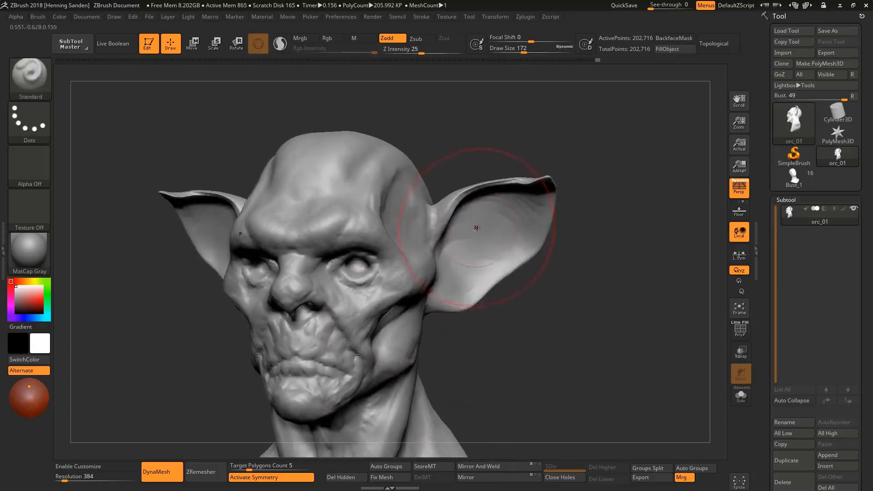
key(s)
drag(476, 238, 460, 244)
mouse_move(460, 244)
right_down()
mouse_move(465, 253)
mouse_move(318, 250)
mouse_move(471, 223)
right_up()
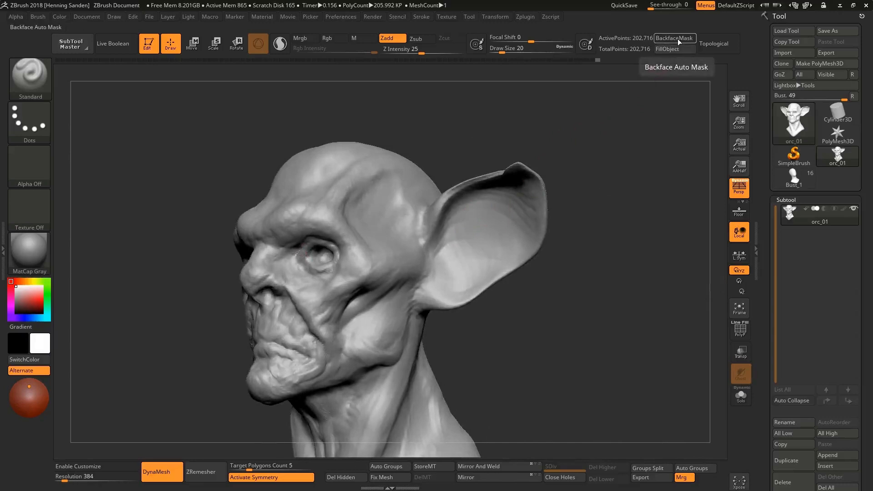
Locate the BackfaceMask option in the Standard brush's Auto Masking settings and return to the inner ear
click(35, 16)
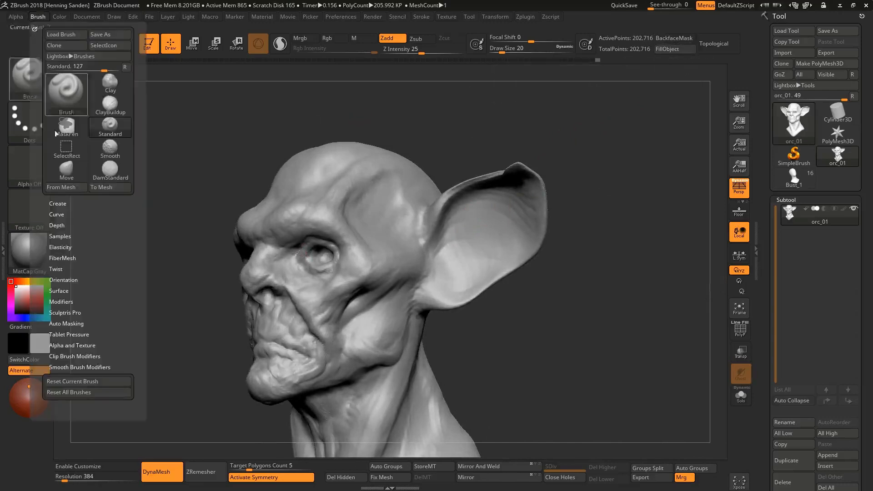
click(68, 323)
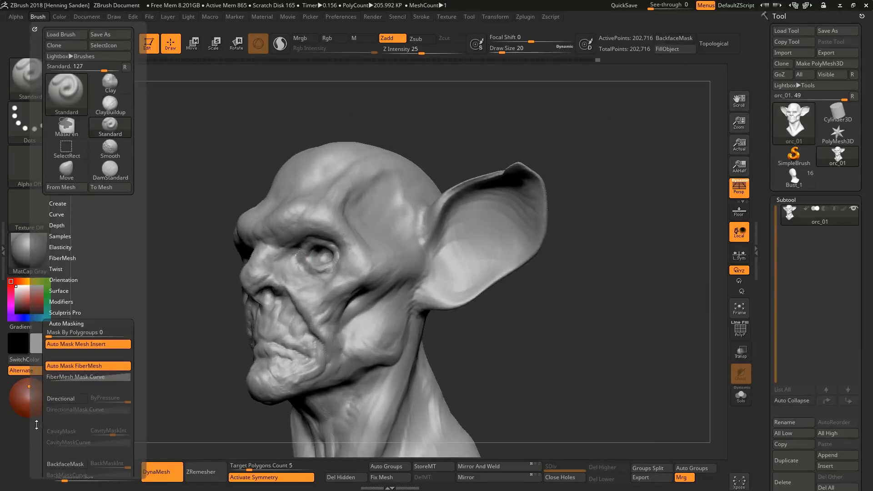
drag(37, 424, 37, 313)
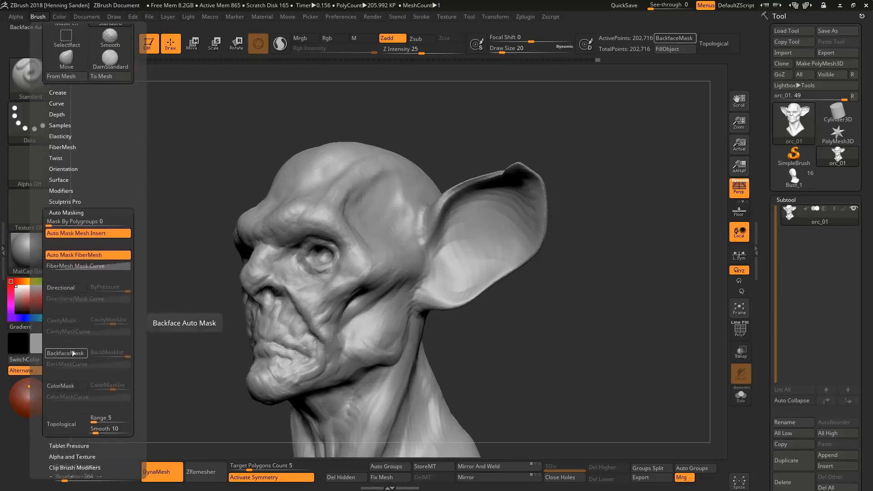
right_drag(434, 222, 443, 232)
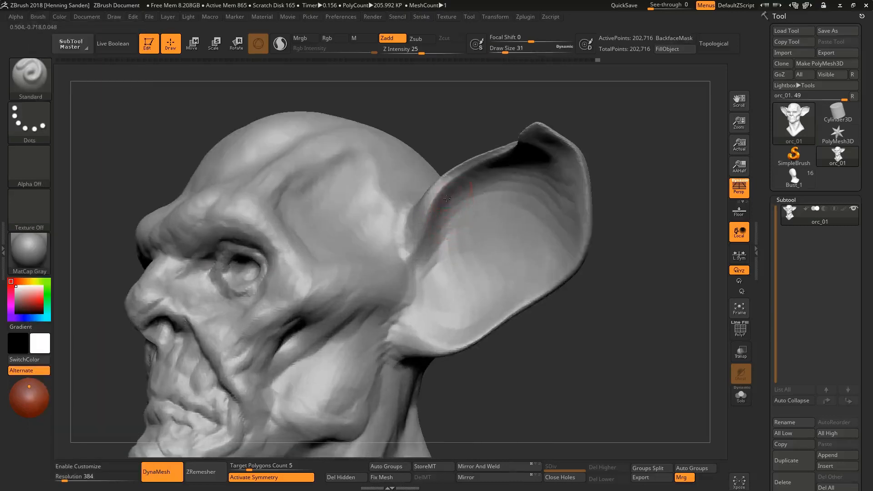
Build up the front inner rim of the ear with the Standard brush, reducing the draw size to 22
mouse_move(430, 257)
mouse_down()
mouse_move(467, 186)
mouse_move(487, 176)
mouse_up()
right_drag(505, 191, 455, 237)
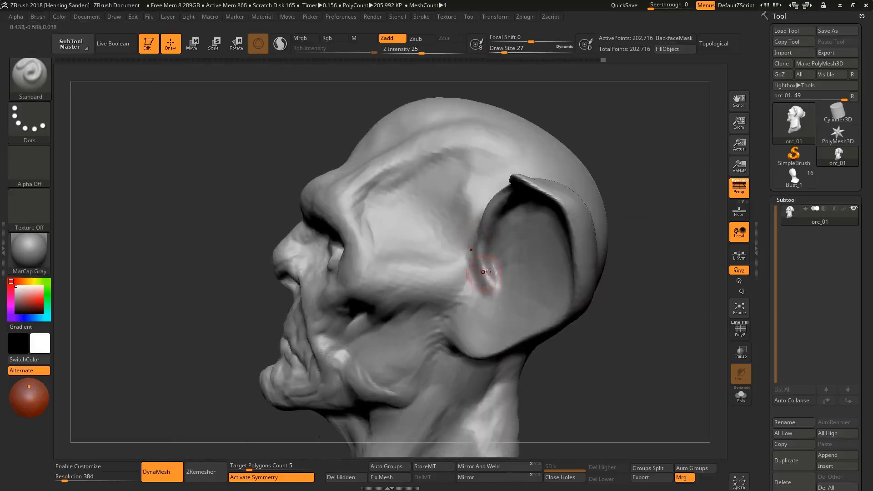
mouse_move(500, 272)
right_down()
mouse_move(438, 234)
mouse_move(423, 318)
mouse_move(448, 226)
right_up()
mouse_move(440, 261)
right_down()
mouse_move(444, 296)
mouse_move(438, 254)
mouse_move(446, 249)
mouse_move(424, 255)
right_up()
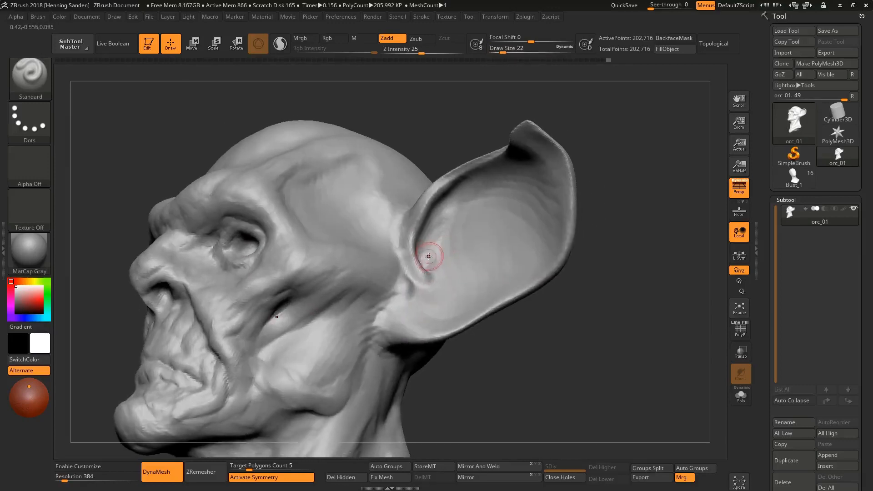
Paint a mask along the ear's outer rim, lobe and tragus at draw size 17 to mark their layout
key(ctrl)
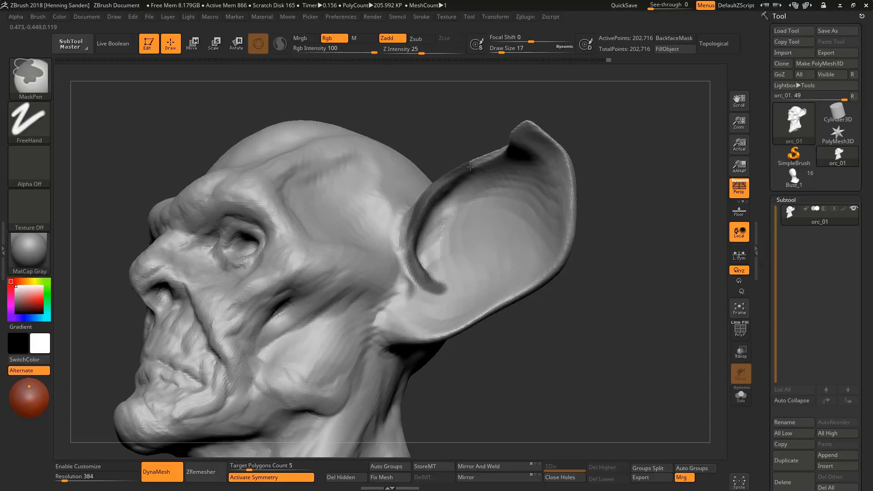
ctrl+drag(515, 142, 528, 130)
mouse_move(527, 129)
right_down()
mouse_move(535, 128)
mouse_move(528, 132)
right_up()
mouse_move(523, 132)
ctrl+mouse_down()
mouse_move(553, 166)
mouse_move(561, 221)
mouse_move(543, 271)
mouse_move(500, 309)
ctrl+mouse_up()
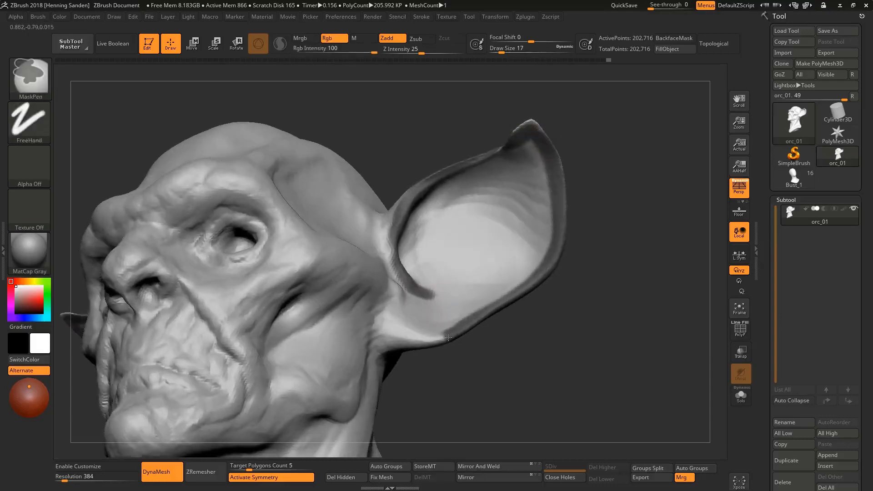
mouse_move(448, 337)
ctrl+mouse_down()
mouse_move(427, 342)
mouse_move(382, 318)
ctrl+mouse_up()
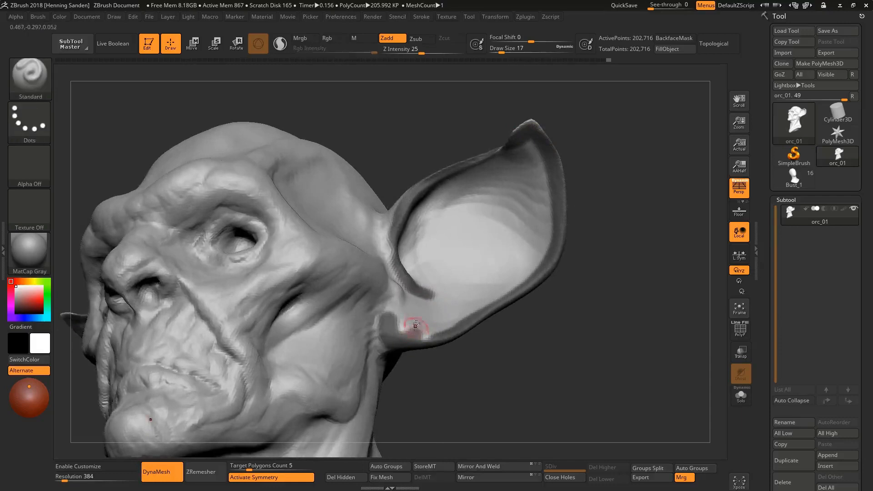
right_drag(415, 321, 404, 302)
ctrl+drag(401, 299, 397, 273)
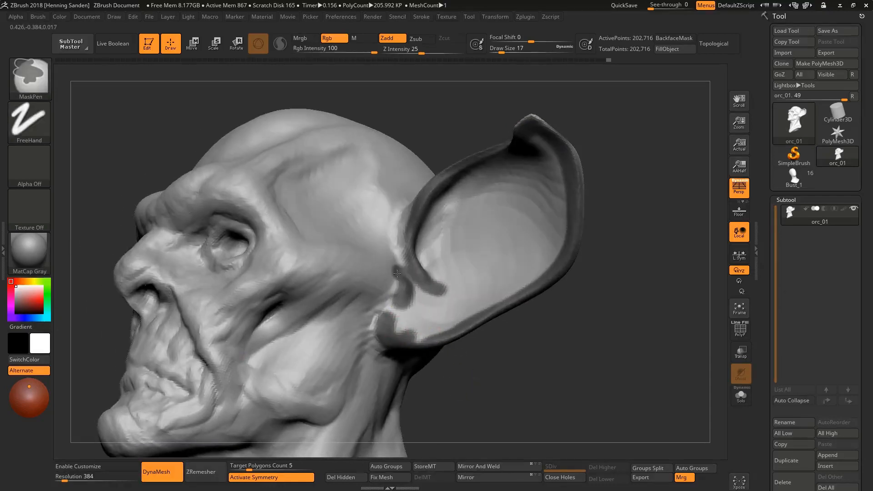
Mask the forked inner ear fold at draw size 39 as a layout guide and clear the whole mask
mouse_move(405, 288)
right_down()
mouse_move(417, 289)
mouse_move(462, 246)
right_up()
key(s)
mouse_move(462, 246)
mouse_down()
mouse_move(484, 240)
mouse_move(473, 290)
mouse_move(484, 294)
mouse_move(528, 179)
mouse_up()
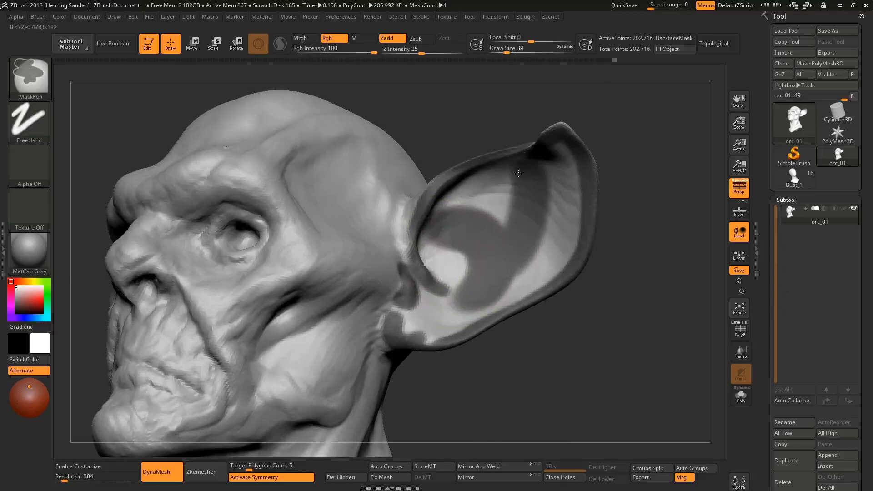
right_drag(519, 227, 508, 204)
right_drag(471, 248, 492, 266)
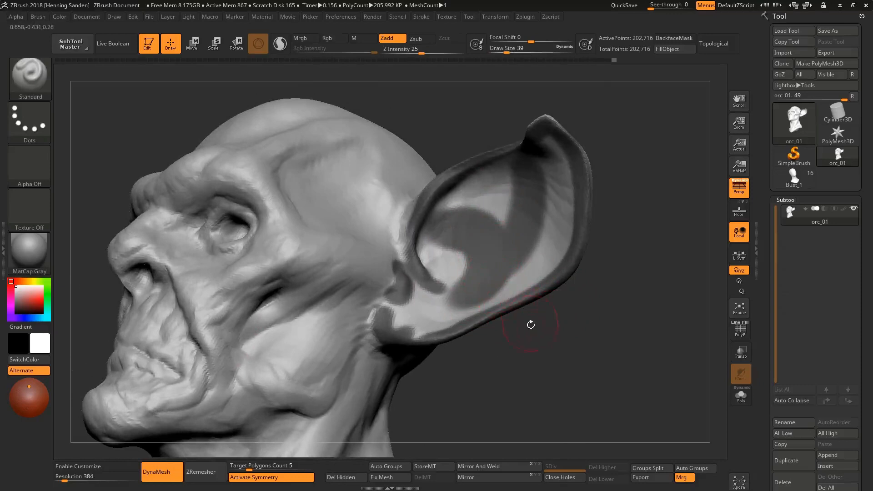
right_drag(513, 241, 508, 242)
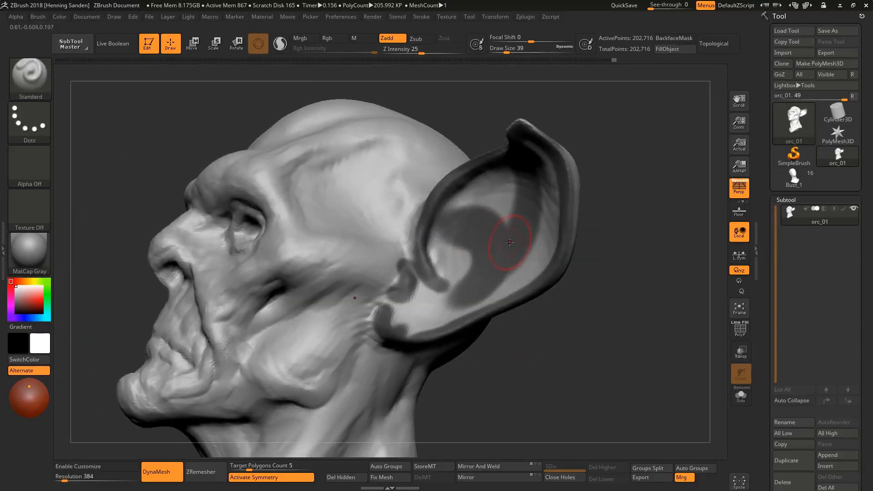
ctrl+drag(458, 253, 452, 255)
mouse_move(452, 255)
right_down()
mouse_move(476, 283)
mouse_move(460, 303)
right_up()
ctrl+drag(493, 362, 498, 374)
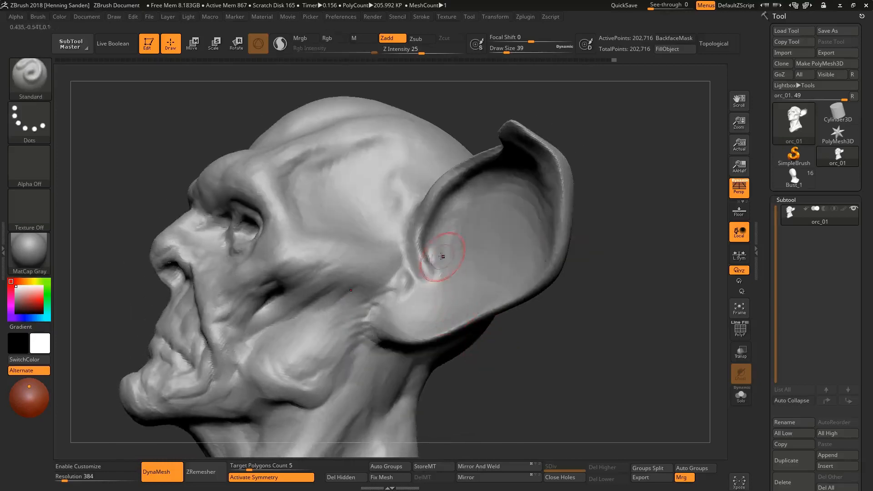
Thicken the ear's front and rear rim with the Standard brush at draw size 20
key(bracketleft)
key(bracketleft)
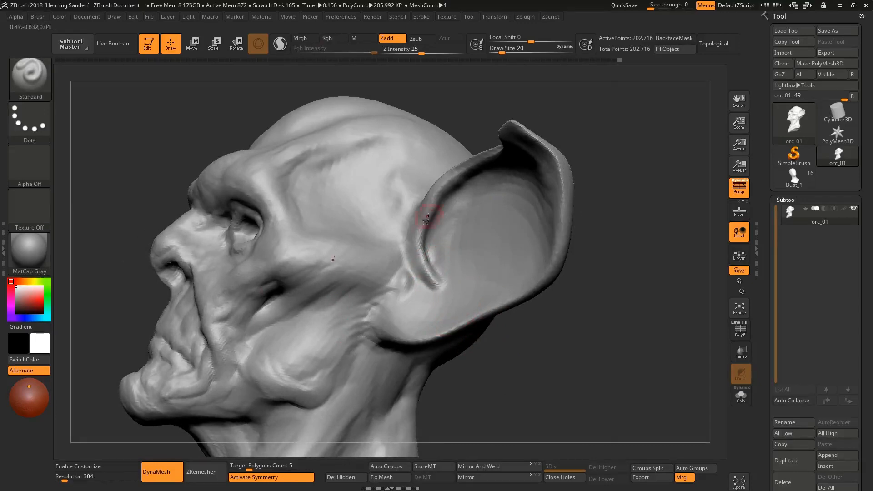
right_drag(433, 200, 433, 199)
right_drag(482, 157, 511, 140)
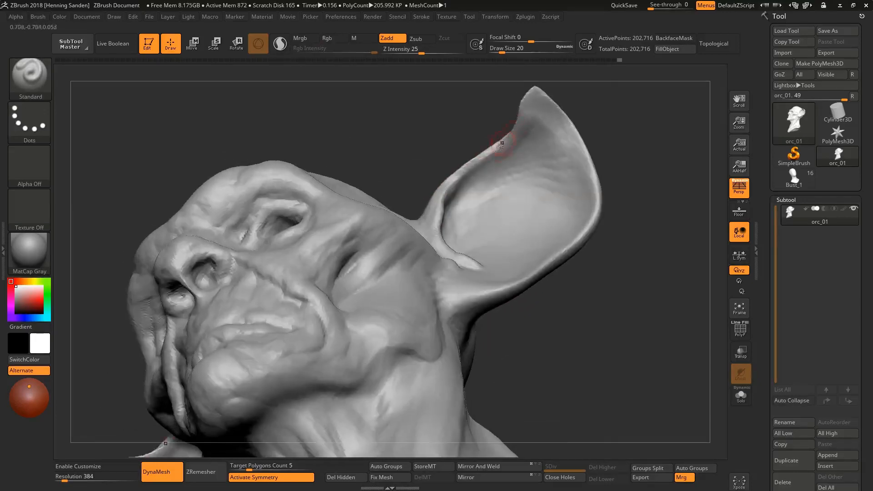
drag(558, 115, 583, 200)
right_drag(591, 181, 590, 194)
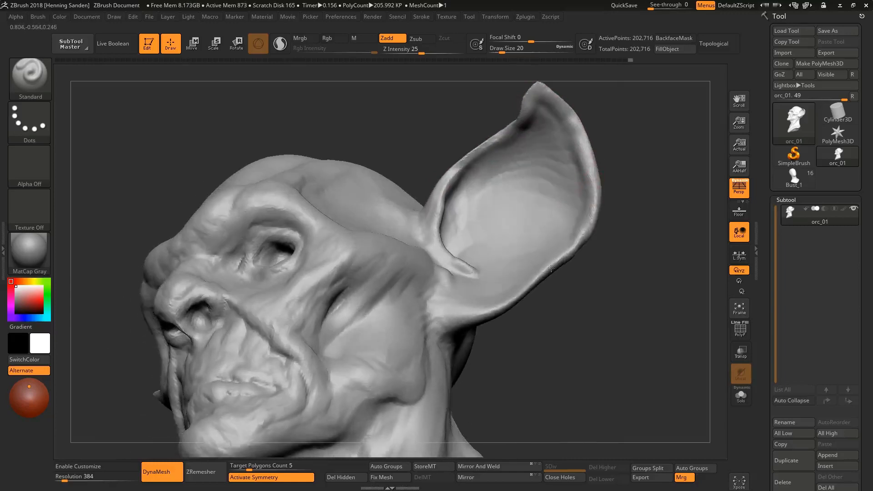
Define the lower rim and carve the hollow between the tragus and the lobe at draw size 25
mouse_move(473, 314)
right_down()
mouse_move(492, 301)
mouse_move(446, 261)
mouse_move(464, 277)
right_up()
mouse_move(463, 276)
alt+mouse_down()
mouse_move(486, 268)
mouse_move(471, 277)
alt+mouse_up()
alt+drag(480, 268, 456, 292)
right_drag(475, 289, 493, 248)
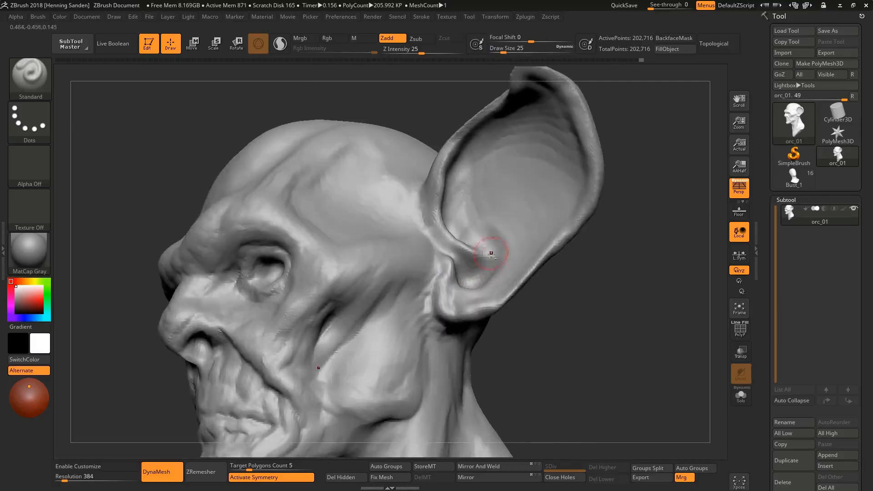
alt+drag(490, 253, 462, 227)
right_drag(461, 227, 483, 250)
alt+drag(483, 250, 461, 229)
right_drag(461, 228, 475, 240)
Carve the round bowl of the inner ear and its upper edge at draw size 29
key(s)
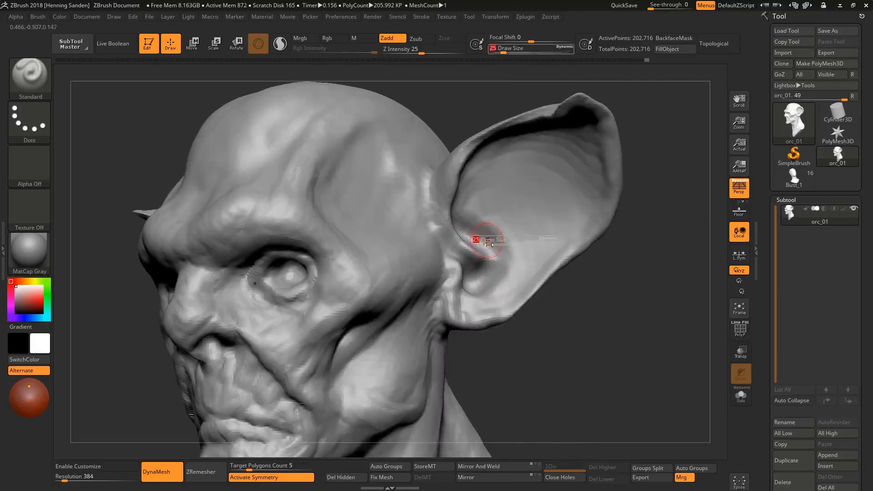
mouse_move(476, 240)
mouse_down()
mouse_move(519, 241)
mouse_move(475, 202)
mouse_up()
alt+drag(500, 239, 471, 209)
right_drag(492, 216, 514, 226)
key(s)
drag(516, 251, 475, 200)
right_drag(519, 209, 497, 207)
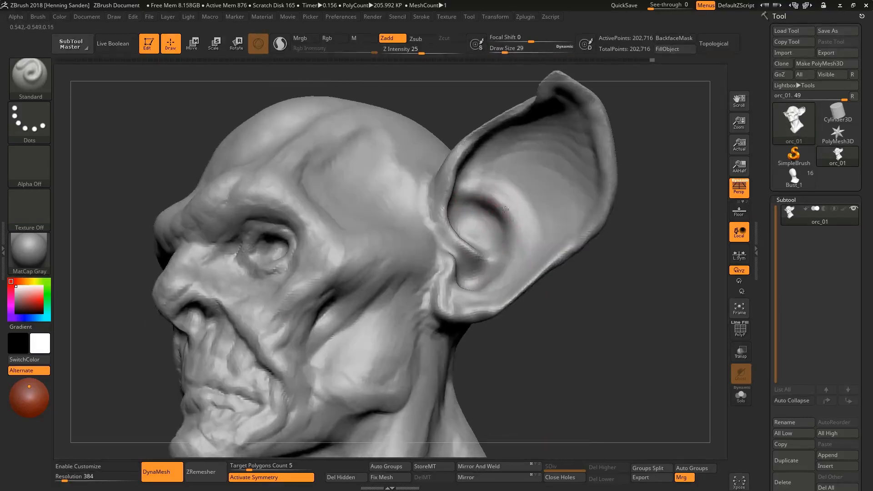
alt+drag(498, 207, 468, 205)
right_drag(468, 205, 512, 245)
Build up the inner fold around the ear bowl down towards the lobe at draw size 17
mouse_move(512, 244)
ctrl+mouse_down()
mouse_move(468, 192)
mouse_move(556, 159)
mouse_move(548, 141)
ctrl+mouse_up()
ctrl+drag(612, 244, 580, 264)
right_drag(574, 263, 503, 214)
mouse_move(502, 205)
mouse_down()
mouse_move(482, 199)
mouse_move(504, 258)
mouse_up()
right_drag(478, 246, 505, 254)
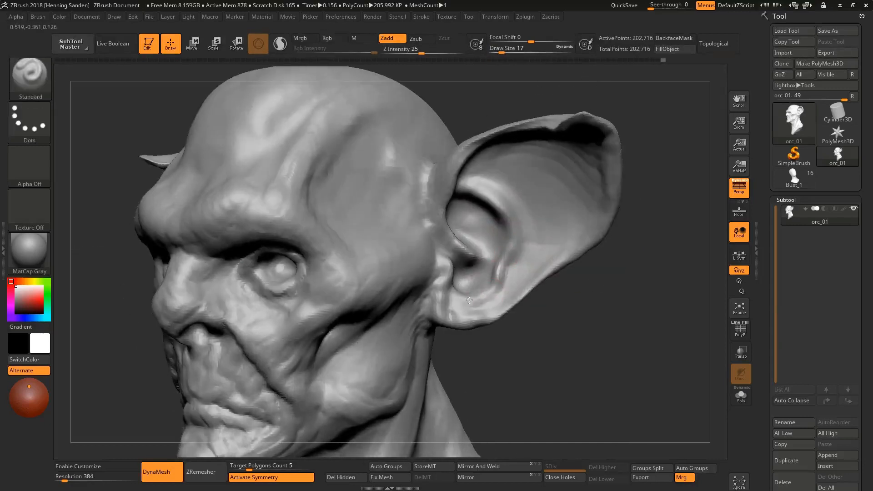
mouse_move(469, 300)
right_down()
mouse_move(477, 301)
mouse_move(452, 282)
mouse_move(473, 250)
mouse_move(473, 262)
mouse_move(448, 268)
mouse_move(444, 259)
mouse_move(450, 284)
mouse_move(468, 224)
mouse_move(485, 240)
mouse_move(451, 252)
mouse_move(484, 234)
right_up()
Shape the tragus and the notch beneath it at draw size 18
key(s)
click(485, 239)
key(bracketleft)
alt+right_drag(453, 201, 431, 244)
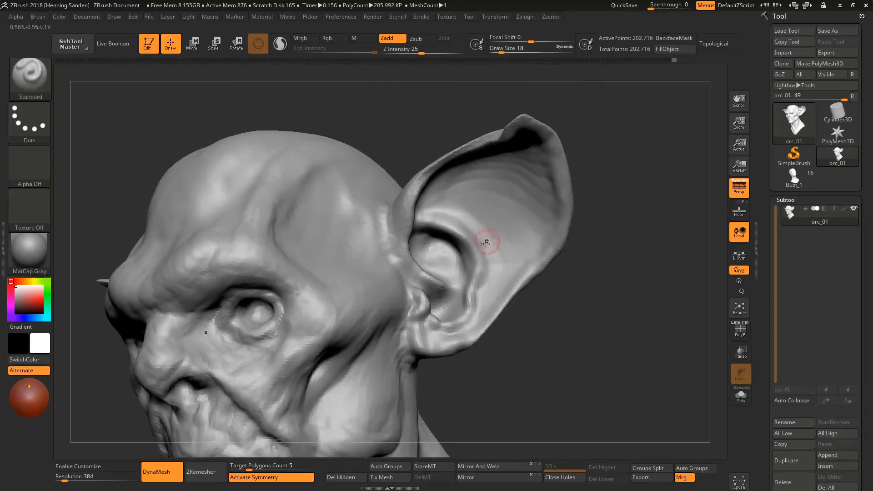
Sculpt the branching folds above the ear bowl with the Standard brush at draw size 35
mouse_move(404, 253)
ctrl+mouse_down()
mouse_move(406, 204)
mouse_move(528, 117)
ctrl+mouse_up()
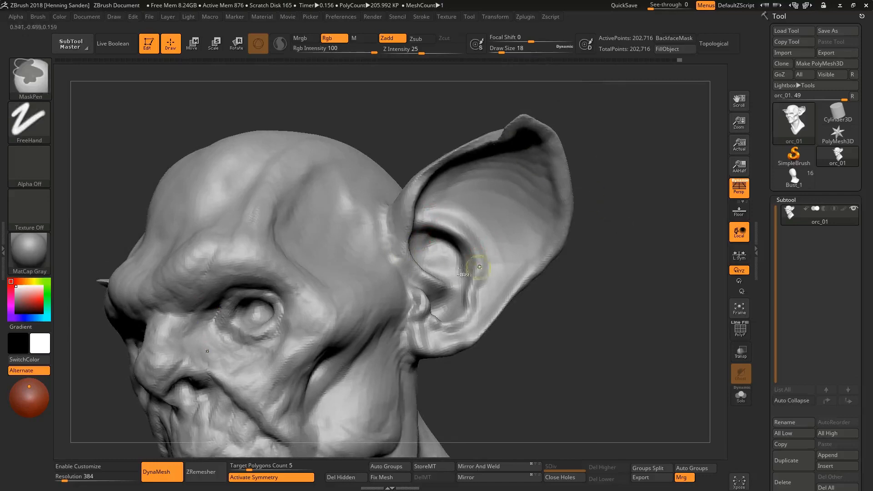
right_drag(476, 245, 476, 261)
key(bracketright)
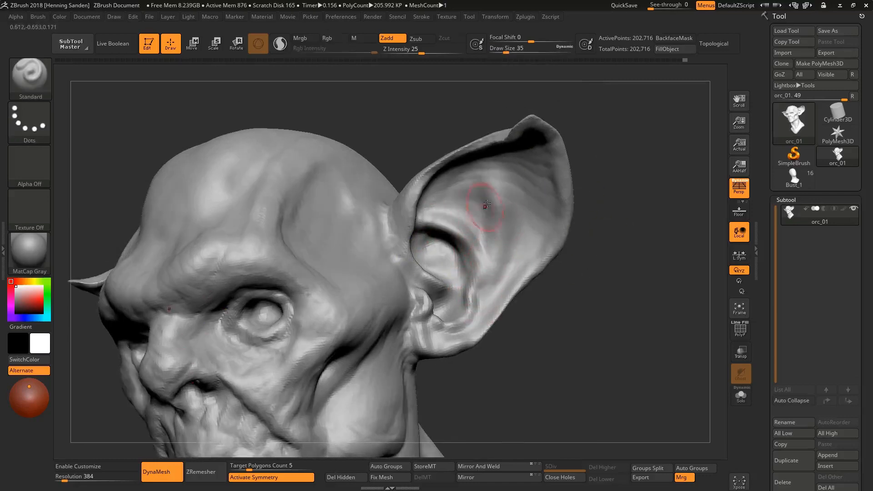
mouse_move(460, 205)
right_down()
mouse_move(473, 199)
mouse_move(400, 209)
mouse_move(485, 234)
right_up()
drag(486, 233, 465, 196)
right_drag(465, 197, 487, 253)
drag(477, 207, 443, 191)
right_drag(448, 193, 503, 252)
Raise the curved ridge running from above the lobe into the upper ear at draw size 27
key(s)
drag(506, 252, 503, 251)
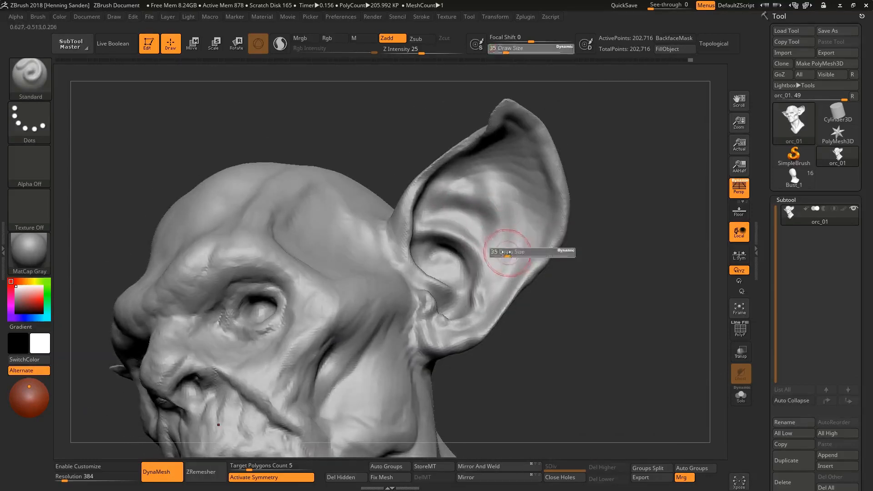
right_drag(503, 251, 507, 292)
mouse_move(507, 292)
mouse_down()
mouse_move(538, 187)
mouse_move(532, 175)
mouse_up()
right_drag(532, 175, 513, 210)
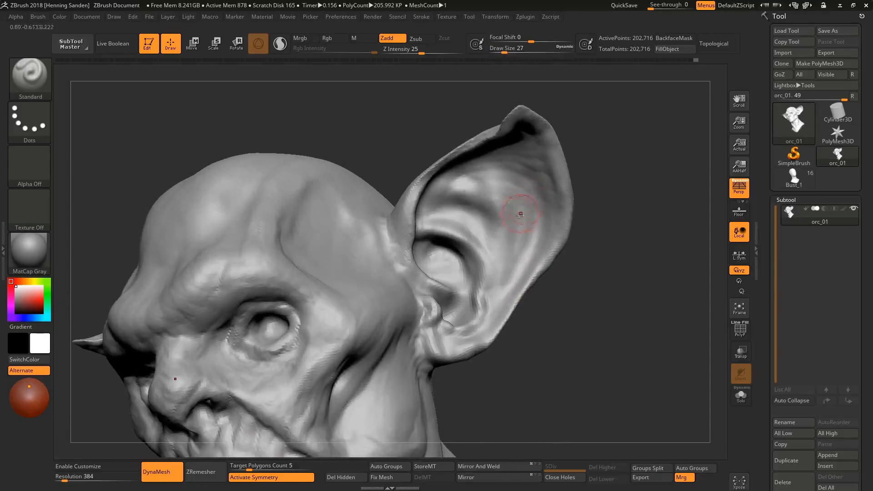
mouse_move(512, 262)
mouse_down()
mouse_move(497, 253)
mouse_move(497, 185)
mouse_move(487, 198)
mouse_up()
key(shift)
mouse_move(487, 198)
right_down()
mouse_move(479, 199)
mouse_move(483, 221)
right_up()
Strengthen the upper inner ear folds and the hollow between them at draw size 29
key(s)
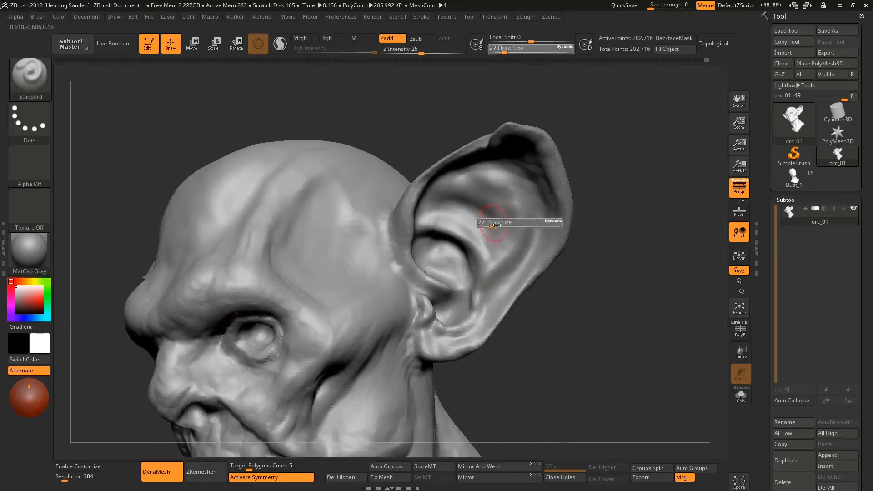
mouse_move(487, 222)
mouse_down()
mouse_move(493, 206)
mouse_move(453, 201)
mouse_up()
key(s)
mouse_move(454, 200)
right_down()
mouse_move(431, 246)
mouse_move(457, 273)
mouse_move(489, 266)
mouse_move(451, 268)
mouse_move(466, 246)
mouse_move(449, 243)
mouse_move(467, 232)
right_up()
right_drag(495, 186, 464, 175)
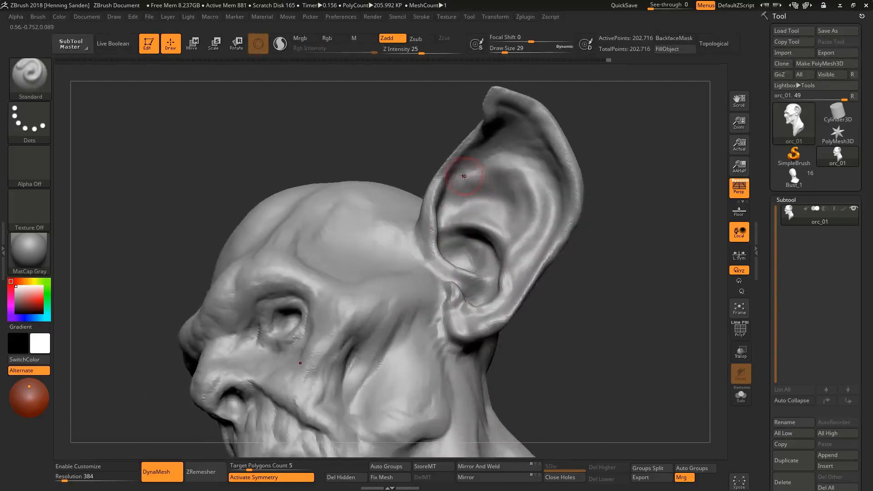
Refine and smooth the ear's rim from the tip along its rear and front edges at draw size 17
key(bracketleft)
right_drag(498, 125, 469, 167)
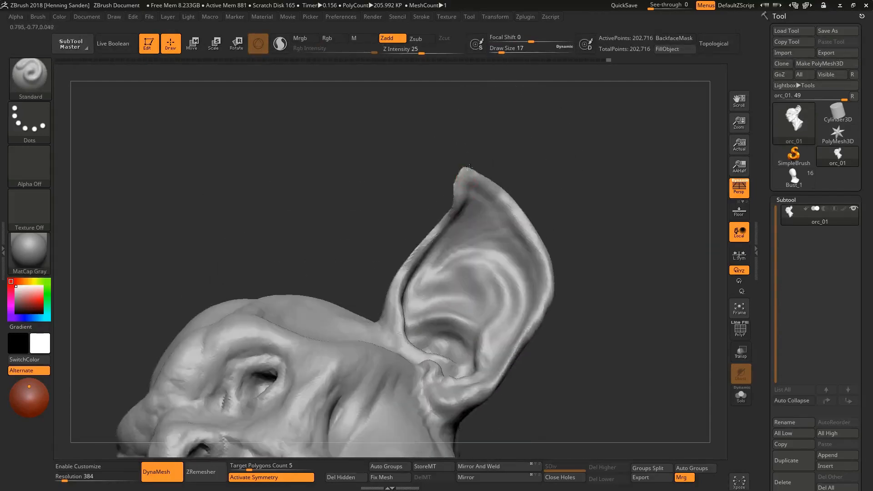
right_drag(517, 215, 521, 218)
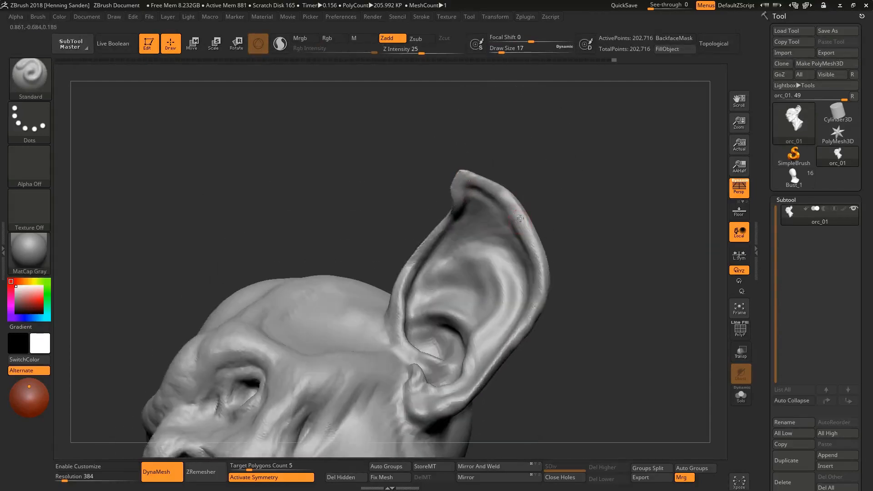
right_drag(455, 218, 445, 233)
key(shift)
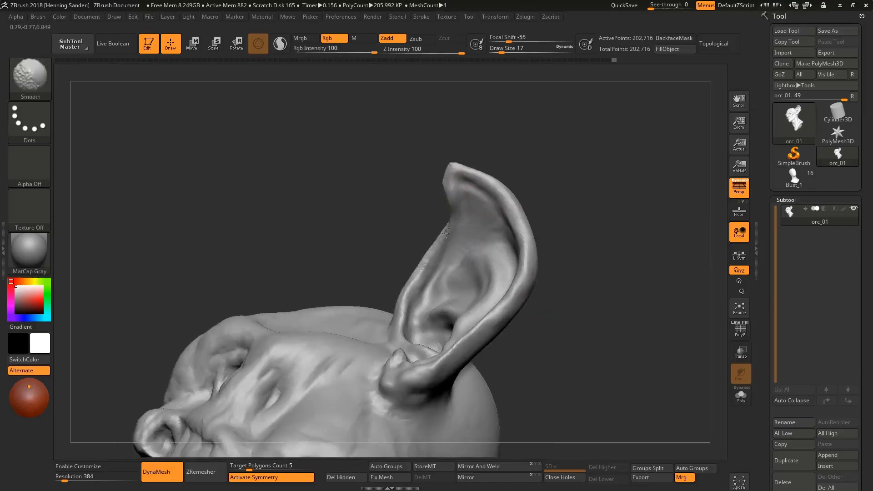
right_drag(415, 276, 452, 237)
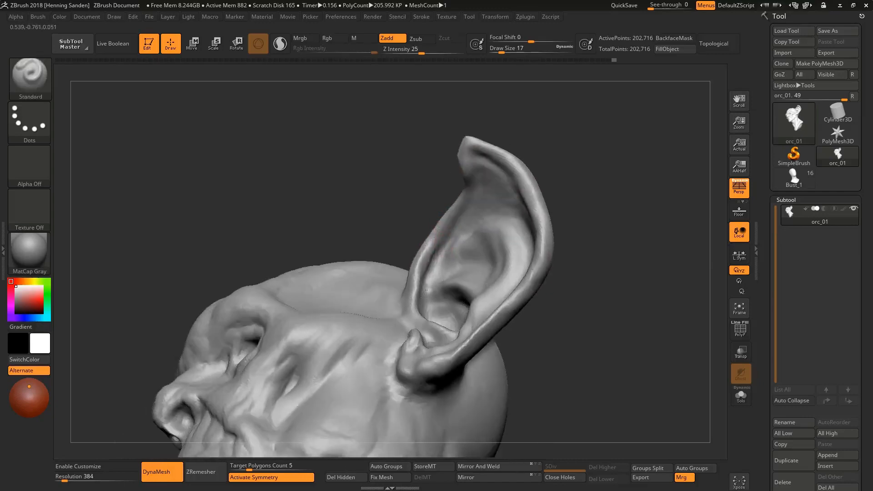
right_drag(424, 294, 418, 295)
right_drag(420, 327, 431, 273)
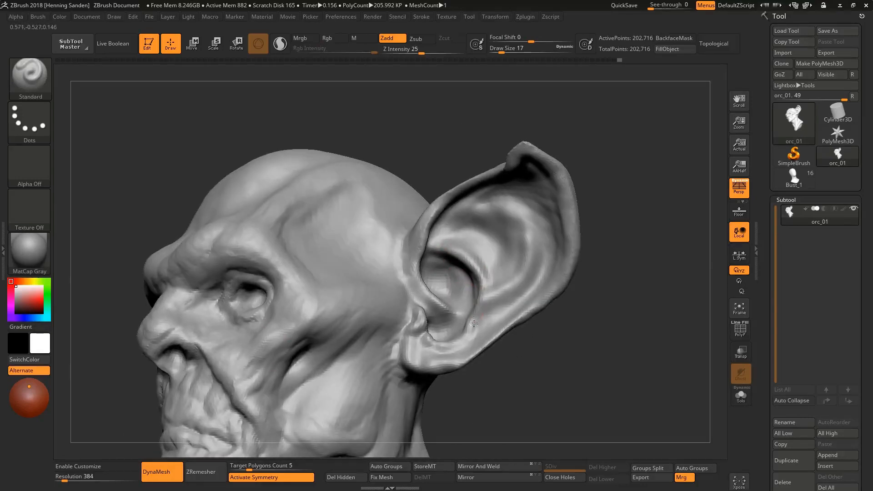
Sharpen the folds around the ear bowl and the upper inner ear at draw size 17
right_drag(474, 323, 491, 288)
mouse_move(473, 205)
right_down()
mouse_move(513, 241)
mouse_move(505, 217)
right_up()
key(s)
click(504, 216)
key(s)
click(518, 238)
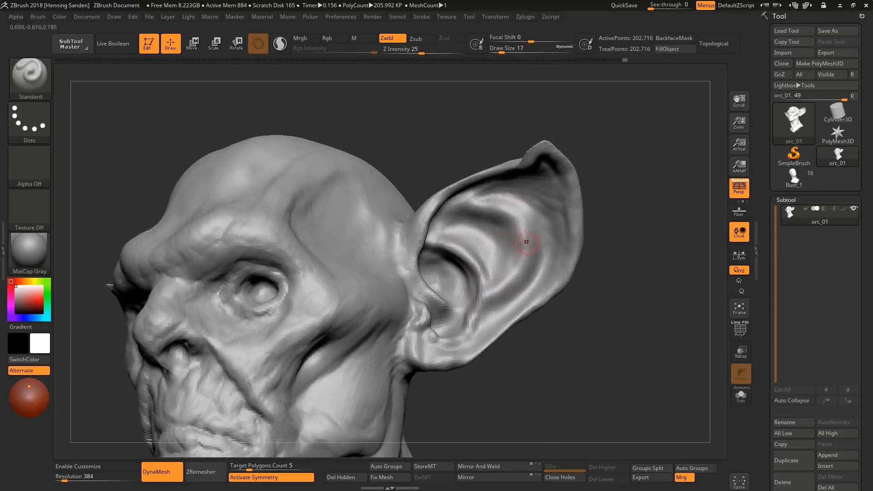
Refine the outer inner-ear folds towards the tip, enlarging the draw size to 33
right_drag(525, 266, 556, 180)
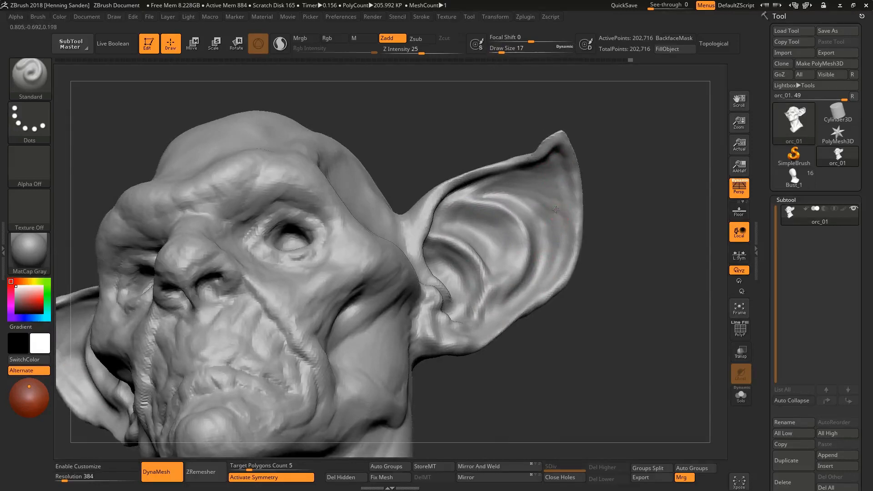
right_drag(555, 210, 558, 177)
right_drag(521, 173, 524, 201)
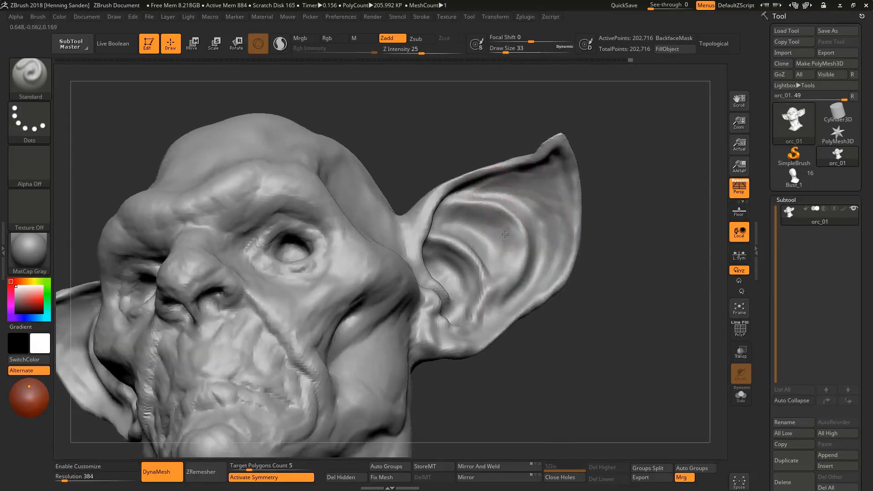
mouse_move(505, 234)
right_down()
mouse_move(524, 192)
mouse_move(561, 200)
right_up()
Mark the neck muscle running from behind the ear to the collarbone with a mask and clear it
mouse_move(421, 370)
alt+right_down()
mouse_move(440, 239)
mouse_move(459, 218)
alt+right_up()
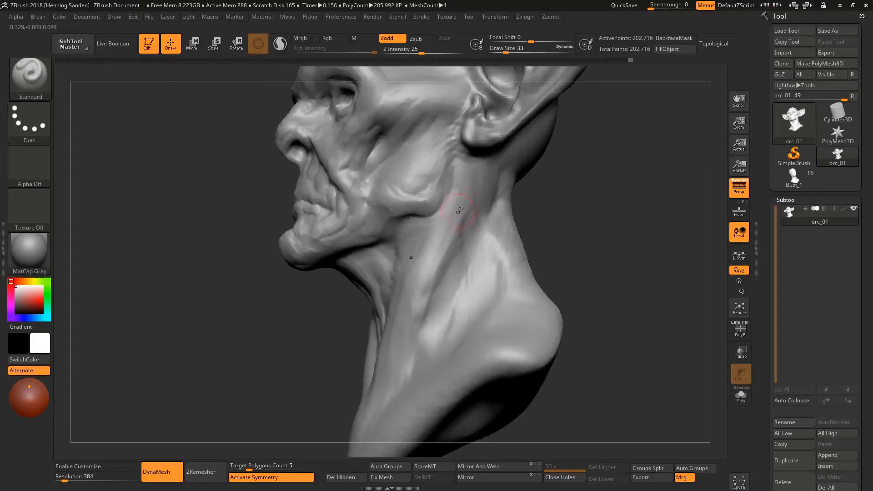
mouse_move(459, 191)
ctrl+mouse_down()
mouse_move(385, 382)
mouse_move(497, 169)
mouse_move(457, 175)
ctrl+mouse_up()
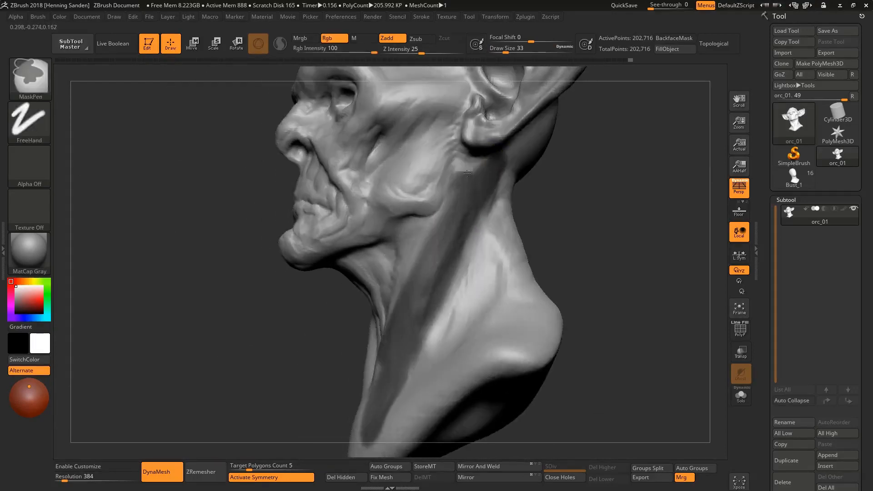
right_drag(458, 175, 531, 227)
ctrl+drag(530, 227, 546, 246)
right_drag(511, 239, 487, 247)
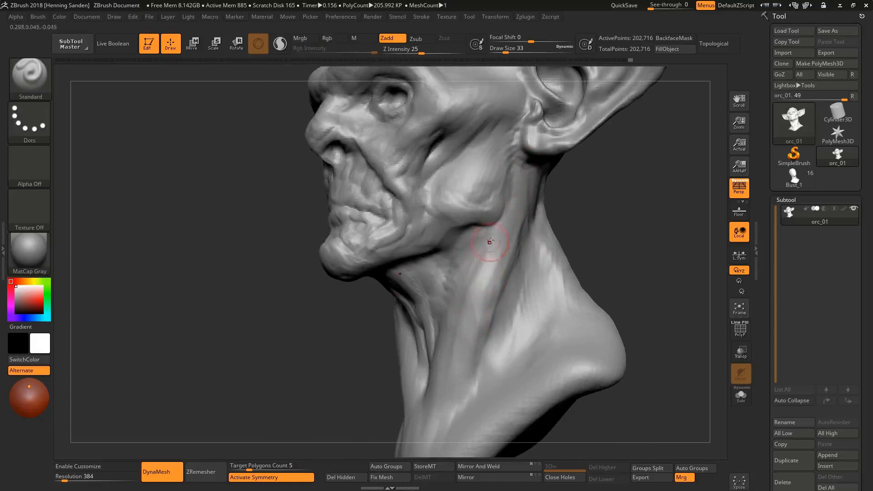
Switch to the Move brush and adjust the ear's front rim and tragus, reducing the draw size from 44 to 25
right_drag(521, 191, 524, 226)
mouse_move(581, 177)
right_down()
mouse_move(580, 183)
mouse_move(517, 155)
mouse_move(525, 114)
right_up()
drag(501, 203, 513, 250)
mouse_move(514, 250)
right_down()
mouse_move(446, 409)
mouse_move(506, 185)
right_up()
key(b)
key(m)
key(v)
key(s)
drag(502, 193, 508, 193)
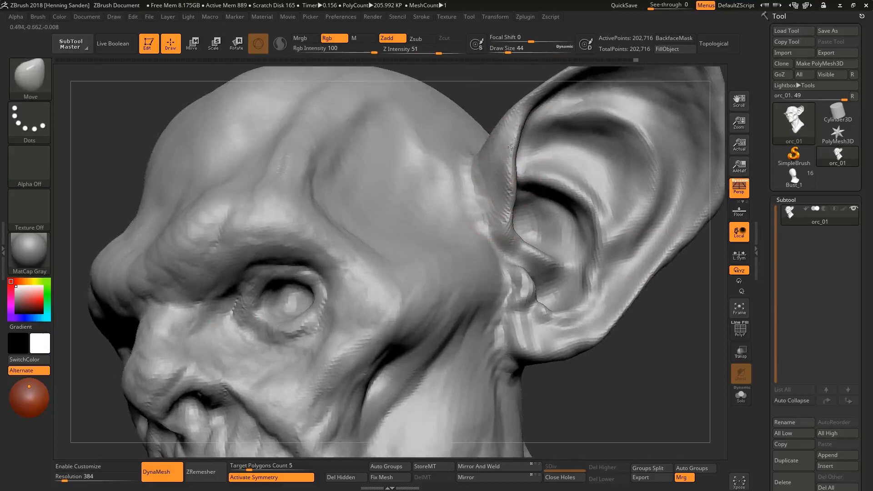
mouse_move(520, 121)
right_down()
mouse_move(537, 111)
mouse_move(510, 248)
mouse_move(532, 277)
mouse_move(545, 273)
mouse_move(542, 285)
right_up()
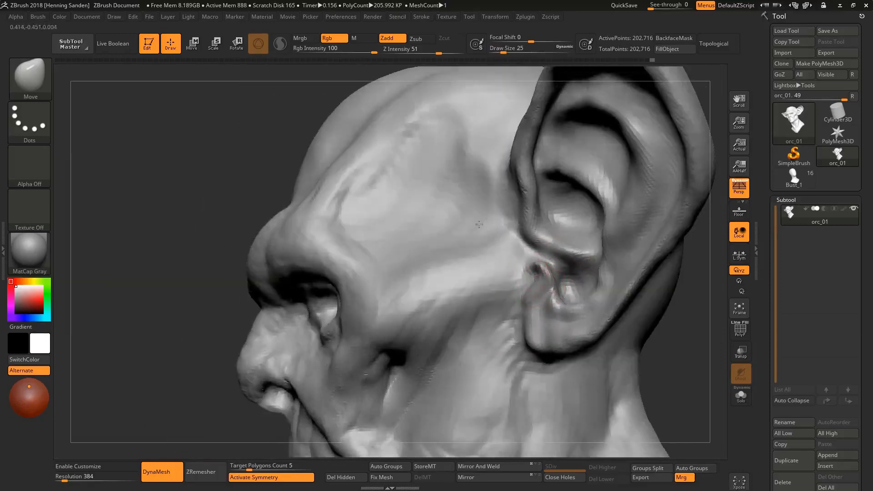
Reshape the ear tips and the ears' overall outline with the Move brush at draw sizes 136 to 154
ctrl+right_drag(479, 224, 564, 231)
key(])
key(s)
drag(585, 234, 595, 234)
right_drag(624, 191, 595, 226)
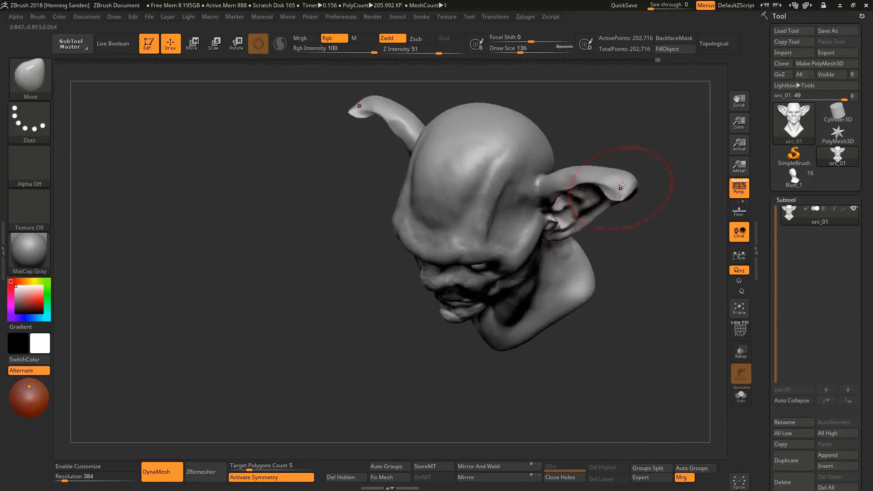
right_drag(623, 185, 629, 189)
key(])
drag(629, 189, 614, 172)
mouse_move(614, 205)
right_down()
mouse_move(594, 180)
mouse_move(596, 203)
right_up()
drag(583, 191, 574, 197)
right_drag(574, 197, 543, 219)
Adjust the ears' outer edges and tips from the side and front, starting at draw size 158
key([)
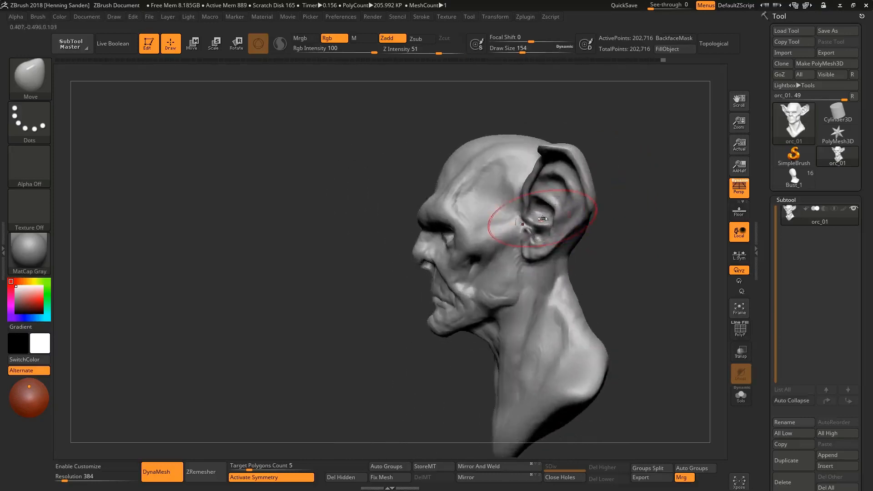
key(s)
drag(531, 210, 532, 208)
right_drag(532, 208, 575, 203)
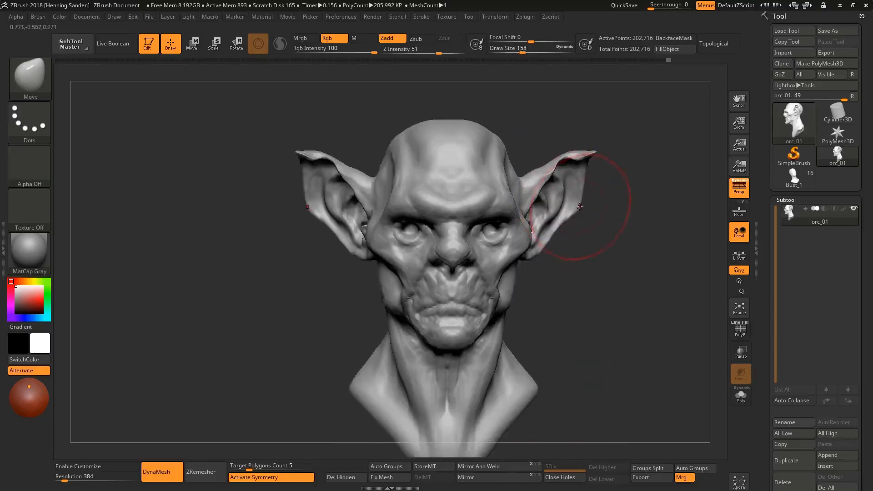
key(s)
click(577, 203)
drag(576, 203, 568, 195)
drag(580, 160, 570, 168)
mouse_move(571, 169)
right_down()
mouse_move(535, 168)
mouse_move(505, 185)
mouse_move(561, 209)
mouse_move(586, 175)
right_up()
drag(590, 172, 590, 183)
mouse_move(589, 183)
right_down()
mouse_move(554, 150)
mouse_move(586, 154)
mouse_move(568, 182)
right_up()
Adjust the curve of the upper ears as seen from below and above the head at draw size 124
key(s)
drag(493, 182, 489, 182)
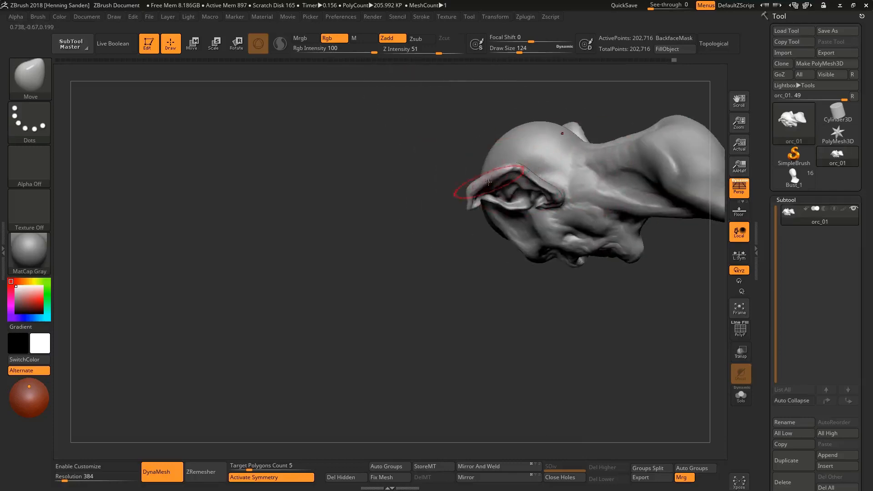
mouse_move(493, 174)
right_down()
mouse_move(552, 128)
mouse_move(503, 184)
right_up()
key(s)
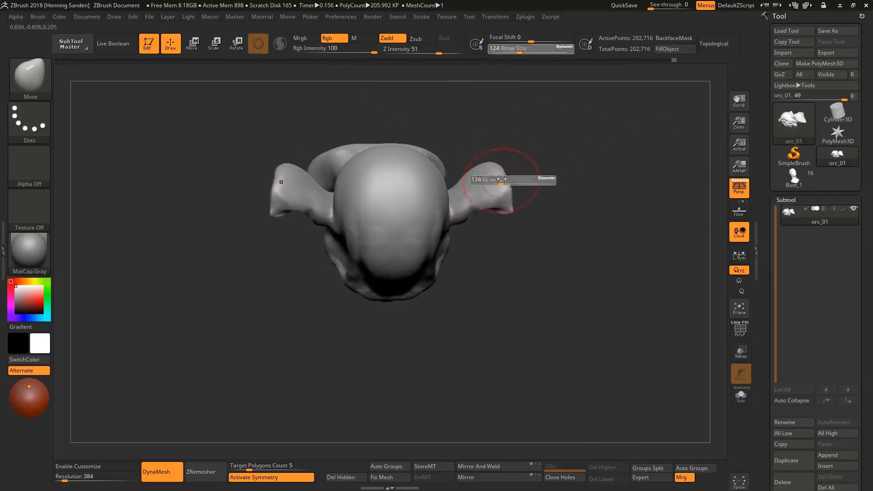
drag(503, 185, 506, 184)
mouse_move(482, 181)
shift+right_down()
mouse_move(454, 186)
mouse_move(513, 218)
mouse_move(519, 179)
mouse_move(564, 186)
mouse_move(501, 198)
mouse_move(569, 197)
mouse_move(514, 205)
shift+right_up()
Shift the inner ear folds and the area around the tragus with the Move brush at draw size 65
key(s)
key(s)
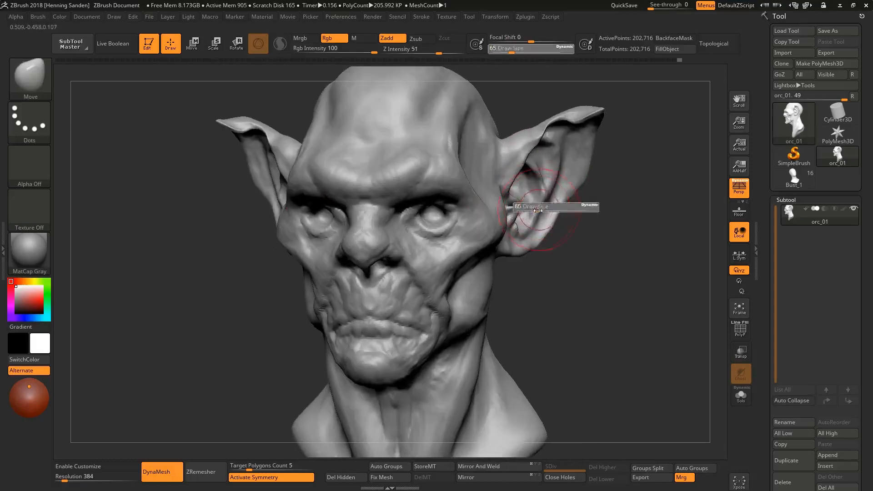
drag(512, 207, 514, 207)
mouse_move(545, 195)
right_down()
mouse_move(514, 198)
mouse_move(578, 193)
mouse_move(511, 205)
mouse_move(537, 219)
right_up()
key(s)
drag(539, 219, 537, 218)
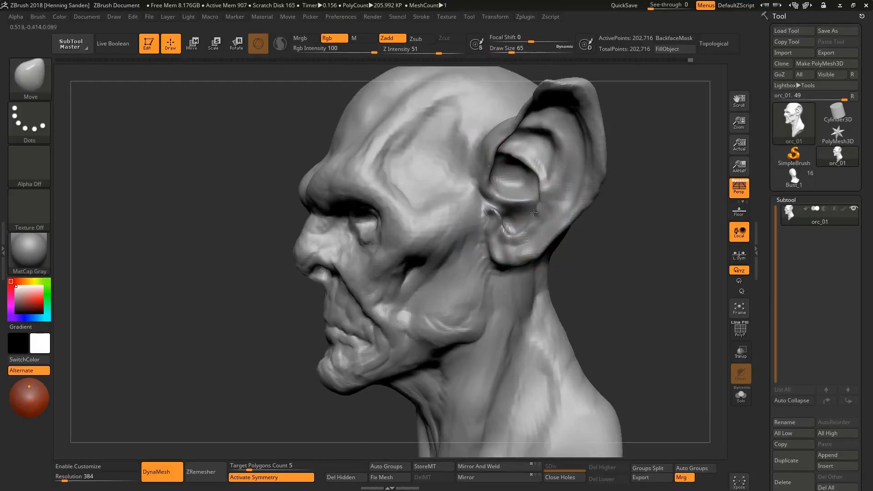
mouse_move(539, 196)
right_down()
mouse_move(523, 198)
mouse_move(541, 193)
right_up()
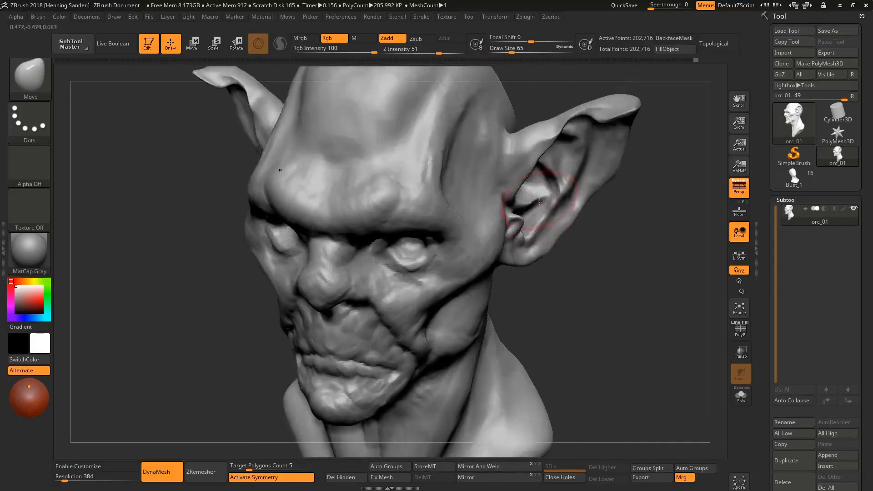
key(s)
drag(591, 198, 586, 198)
Enlarge the Move brush to draw size 228 and pull the whole ear into shape
mouse_move(541, 191)
right_down()
mouse_move(552, 210)
mouse_move(564, 186)
mouse_move(559, 178)
mouse_move(557, 191)
mouse_move(545, 186)
mouse_move(554, 163)
mouse_move(548, 152)
mouse_move(505, 168)
right_up()
key(bracketright)
key(s)
drag(518, 175, 545, 181)
key(s)
right_drag(545, 181, 524, 189)
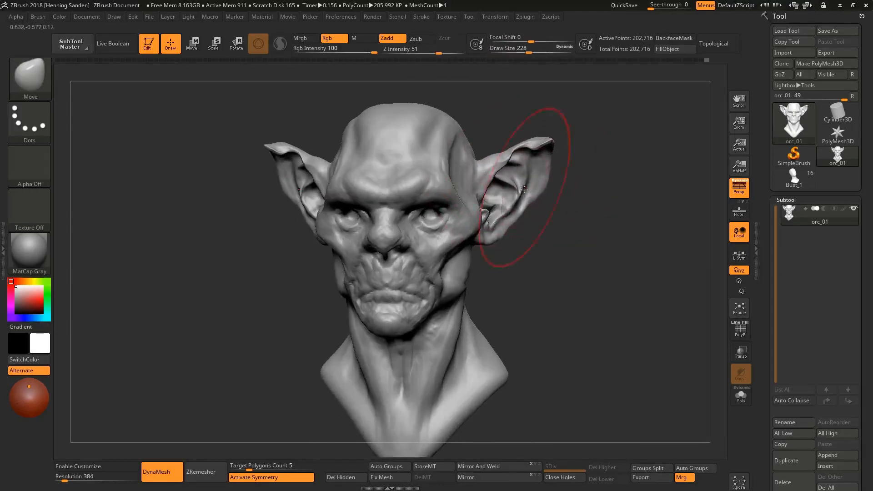
drag(528, 189, 509, 218)
mouse_move(503, 181)
right_down()
mouse_move(450, 182)
mouse_move(410, 136)
right_up()
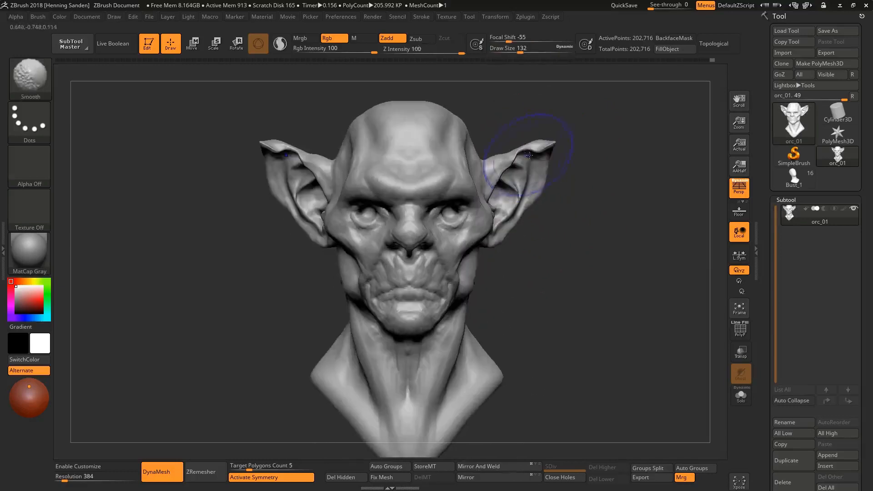
Smooth the upper rim of the ear near its tip at draw size 39
key(s)
drag(541, 150, 531, 150)
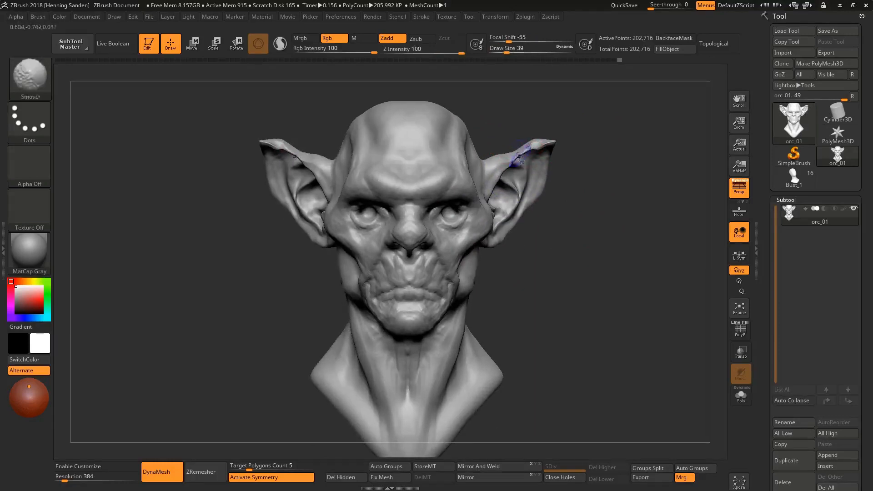
mouse_move(531, 148)
right_down()
mouse_move(497, 146)
mouse_move(499, 179)
right_up()
Reshape the folded ear tip and the ear's front edge with the Move brush, starting at draw size 54
key(s)
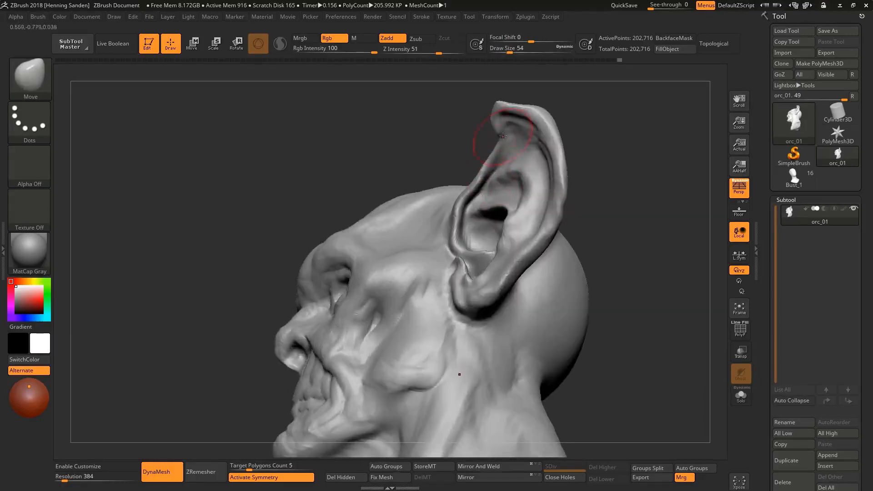
mouse_move(494, 137)
right_down()
mouse_move(511, 136)
mouse_move(514, 169)
mouse_move(495, 209)
mouse_move(490, 192)
mouse_move(506, 224)
right_up()
key(bracketright)
key(s)
drag(506, 224, 501, 224)
right_drag(500, 224, 497, 175)
mouse_move(496, 204)
right_down()
mouse_move(500, 228)
mouse_move(496, 189)
mouse_move(478, 222)
mouse_move(455, 214)
mouse_move(412, 236)
mouse_move(382, 218)
right_up()
Mark the outer corner of the eye socket with a mask at draw size 16 and clear it
key(f)
key(ctrl)
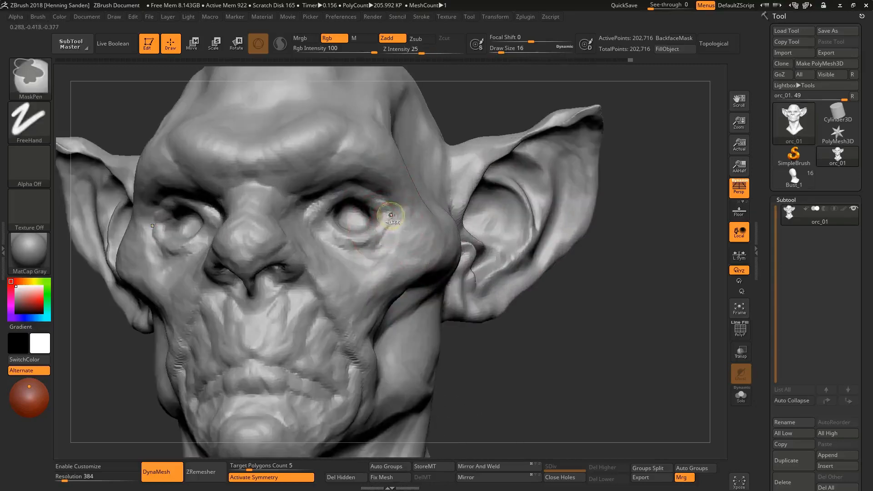
mouse_move(388, 212)
ctrl+mouse_down()
mouse_move(332, 201)
mouse_move(326, 223)
mouse_move(408, 215)
ctrl+mouse_up()
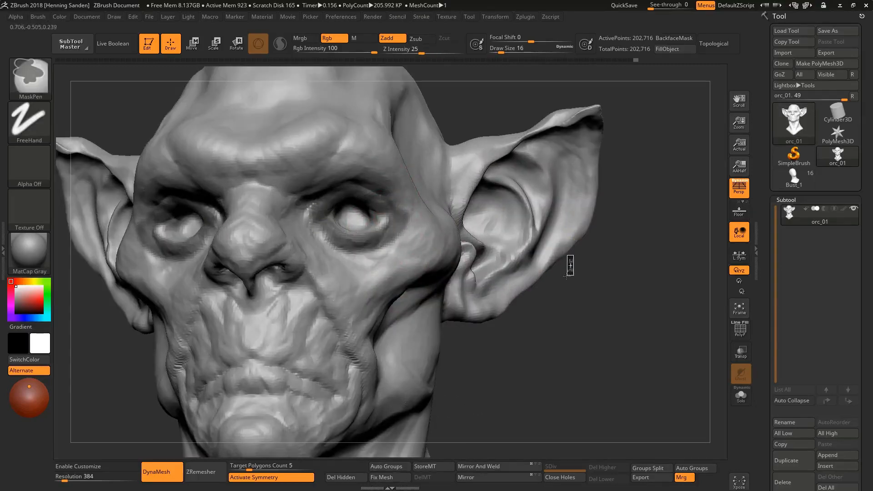
ctrl+drag(567, 276, 564, 279)
Adjust the cheek, forehead and skull shape with the Move brush, enlarging the draw size from 39 to 136
mouse_move(440, 250)
ctrl+right_down()
mouse_move(459, 215)
mouse_move(421, 214)
mouse_move(447, 238)
mouse_move(378, 261)
ctrl+right_up()
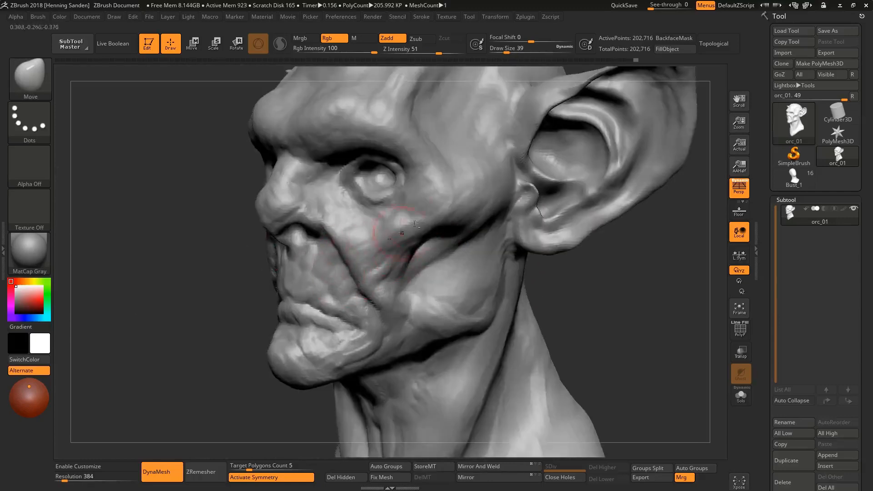
ctrl+right_drag(414, 223, 415, 177)
right_drag(414, 178, 350, 177)
alt+right_drag(524, 163, 520, 205)
key(s)
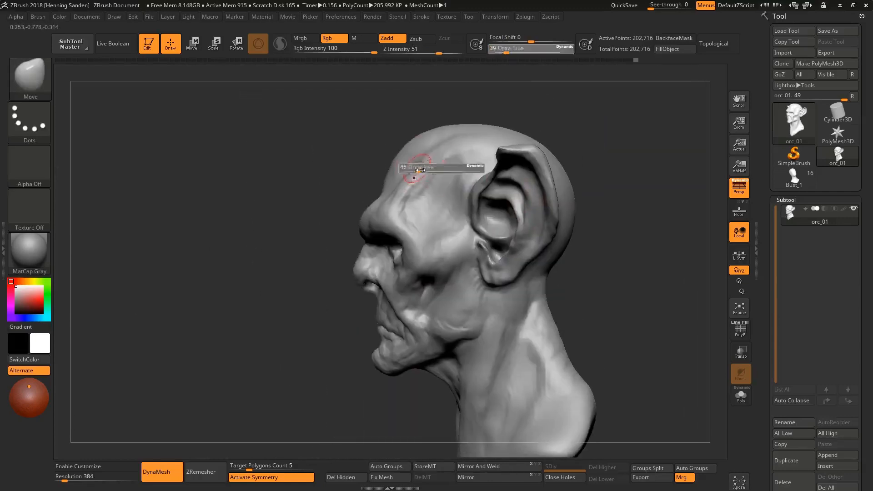
drag(416, 167, 424, 167)
mouse_move(424, 167)
right_down()
mouse_move(361, 205)
mouse_move(369, 208)
mouse_move(362, 198)
mouse_move(390, 211)
right_up()
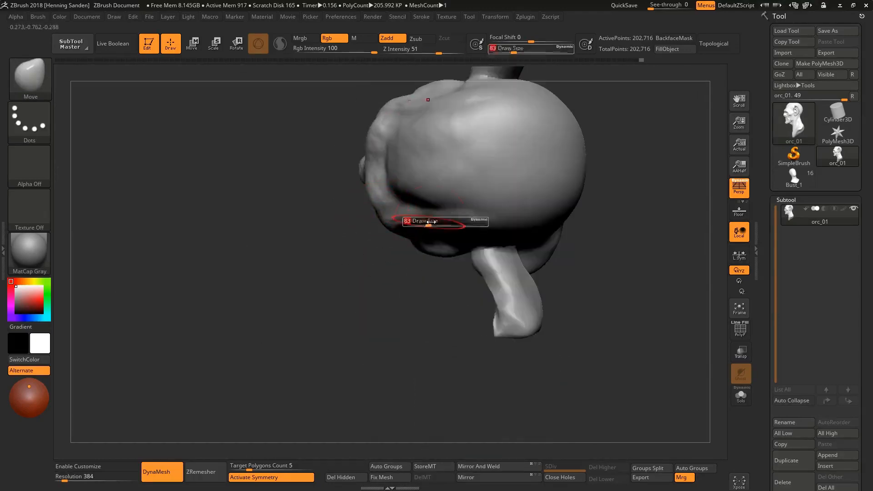
drag(430, 222, 451, 212)
right_drag(548, 200, 474, 168)
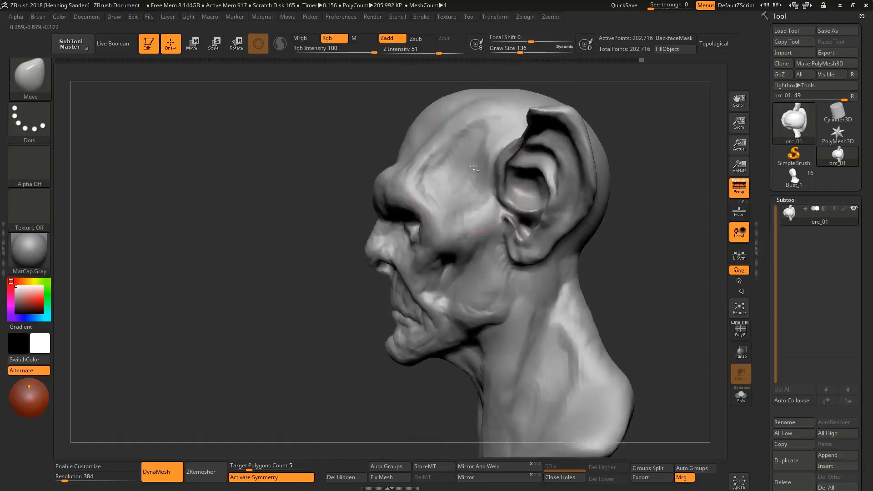
Push the brow ridge back in the side profile with the Move brush at draw size 90
drag(393, 160, 387, 160)
mouse_move(355, 169)
right_down()
mouse_move(401, 179)
mouse_move(368, 189)
mouse_move(386, 191)
mouse_move(371, 201)
right_up()
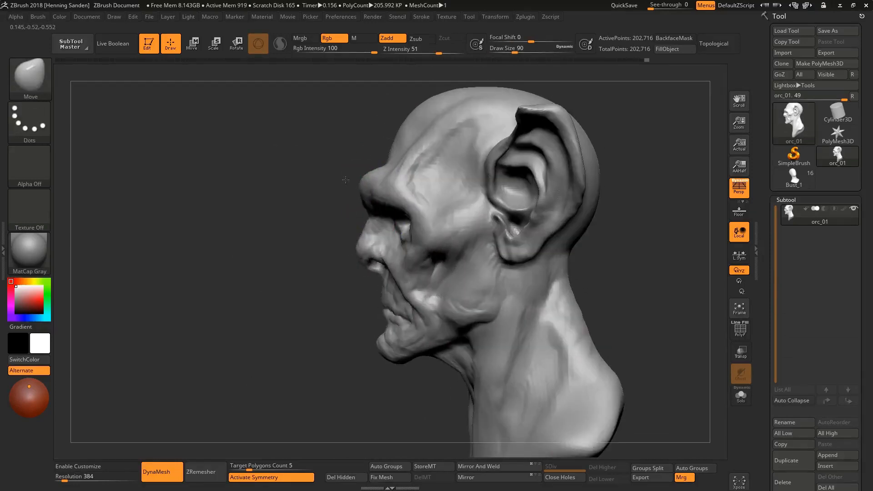
shift+drag(398, 216, 361, 203)
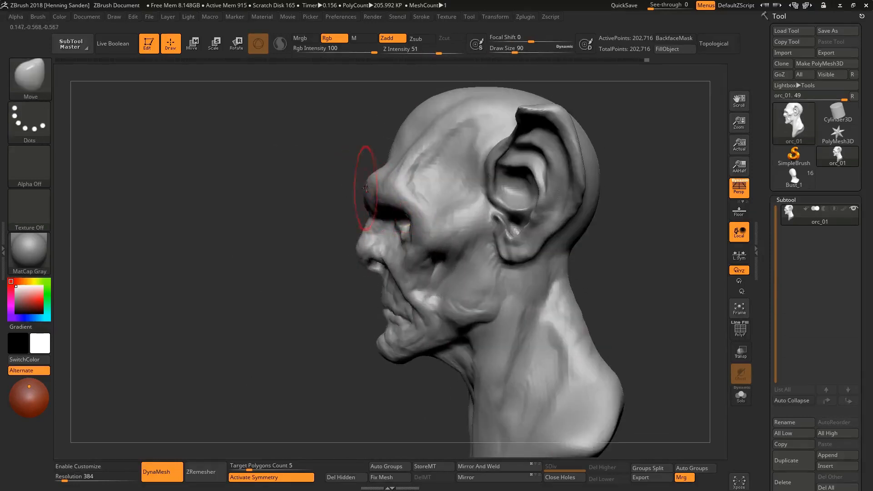
Adjust the jaw and chin underside in the side profile with the Move brush at draw size 145
mouse_move(366, 188)
right_down()
mouse_move(400, 322)
mouse_move(420, 294)
right_up()
key(s)
drag(420, 299, 429, 300)
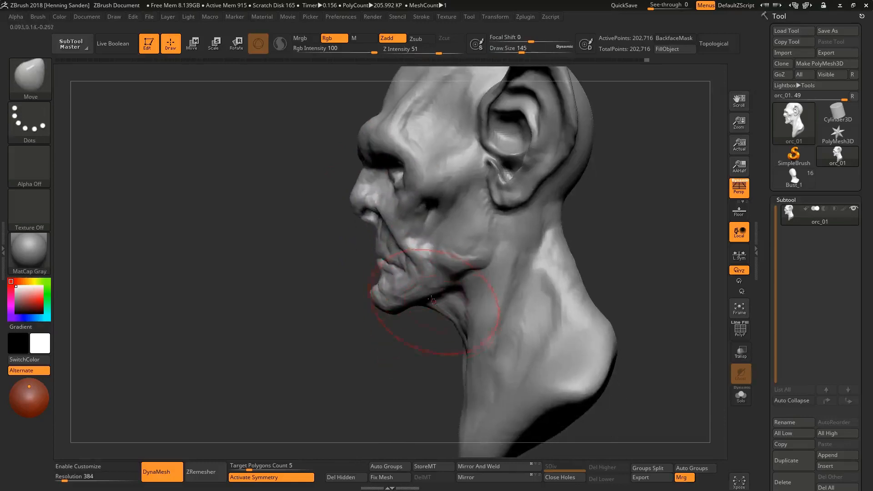
right_drag(380, 190, 386, 191)
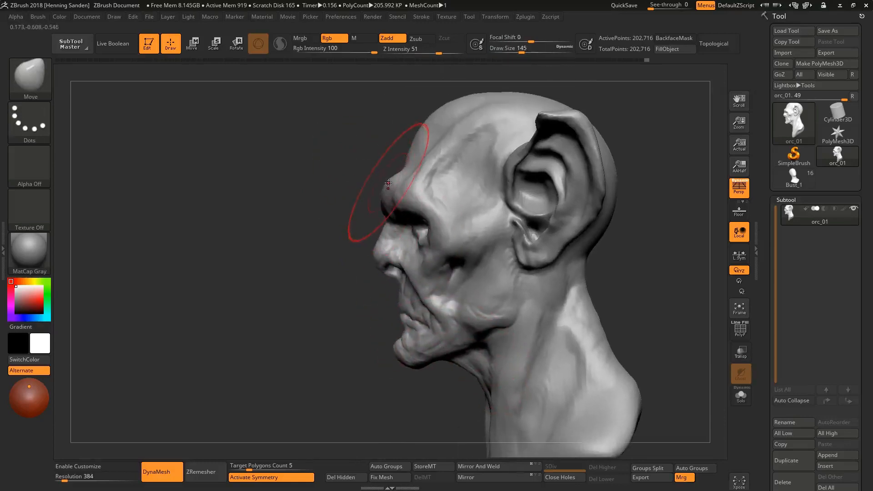
Try to reshape the brow and nose bridge profile at draw size 108, and undo the change
key(s)
drag(394, 183, 390, 183)
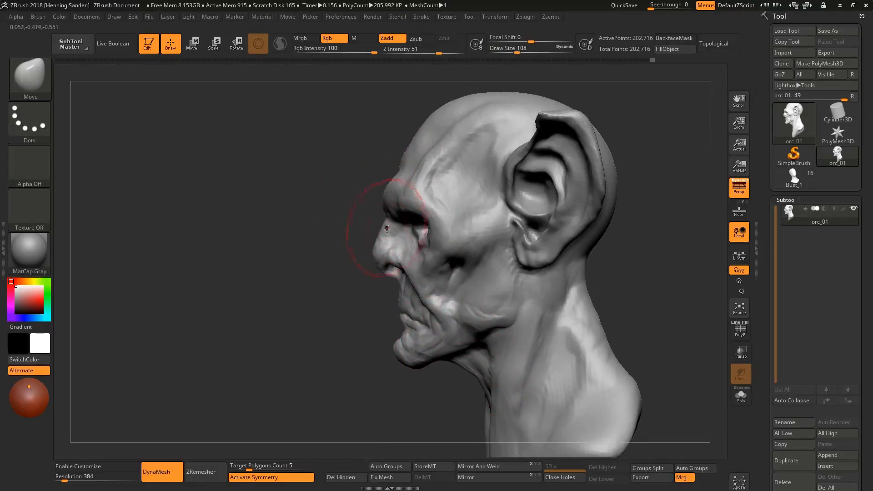
key(ctrl+z)
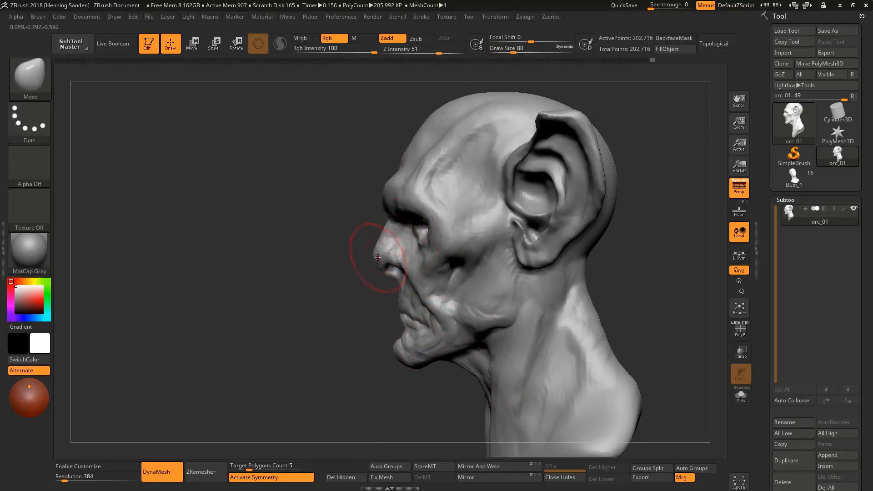
Push the nose tip back and reshape the nostrils with the Move brush, reducing the draw size to 31
mouse_move(395, 244)
right_down()
mouse_move(439, 247)
mouse_move(400, 255)
mouse_move(361, 195)
mouse_move(400, 250)
mouse_move(388, 249)
mouse_move(401, 236)
mouse_move(396, 257)
mouse_move(417, 237)
mouse_move(415, 314)
mouse_move(389, 254)
right_up()
key(s)
drag(390, 253, 382, 253)
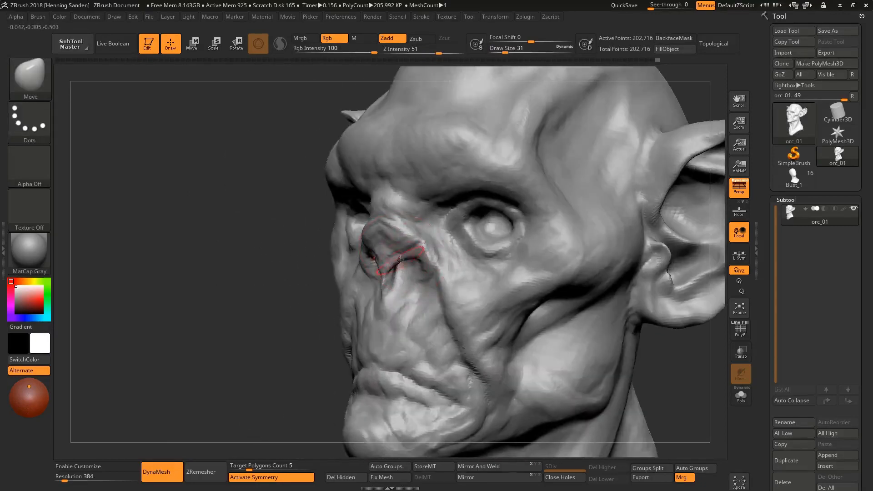
mouse_move(400, 257)
right_down()
mouse_move(384, 253)
mouse_move(400, 248)
mouse_move(391, 258)
mouse_move(359, 234)
mouse_move(360, 253)
mouse_move(419, 259)
mouse_move(416, 230)
mouse_move(422, 250)
mouse_move(411, 272)
right_up()
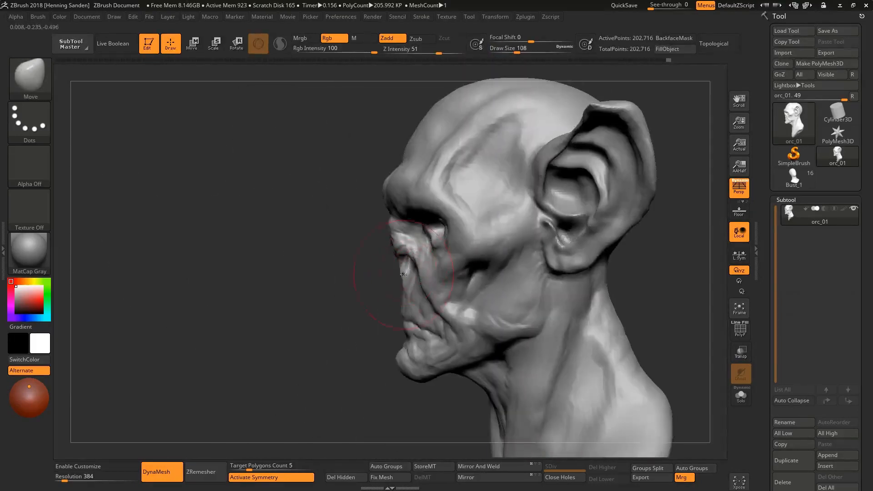
Adjust the profile of the flattened nose and upper lip with the Move brush, starting at draw size 108
key(s)
right_drag(411, 323, 399, 256)
key(s)
drag(399, 256, 386, 256)
Switch to ClayBuildup and build up the brow ridge at draw size 33 and the nostril area at 16
mouse_move(386, 257)
right_down()
mouse_move(403, 242)
mouse_move(397, 237)
mouse_move(415, 201)
mouse_move(373, 212)
mouse_move(438, 235)
mouse_move(517, 289)
mouse_move(427, 220)
mouse_move(464, 218)
mouse_move(435, 232)
right_up()
key(b)
key(c)
key(b)
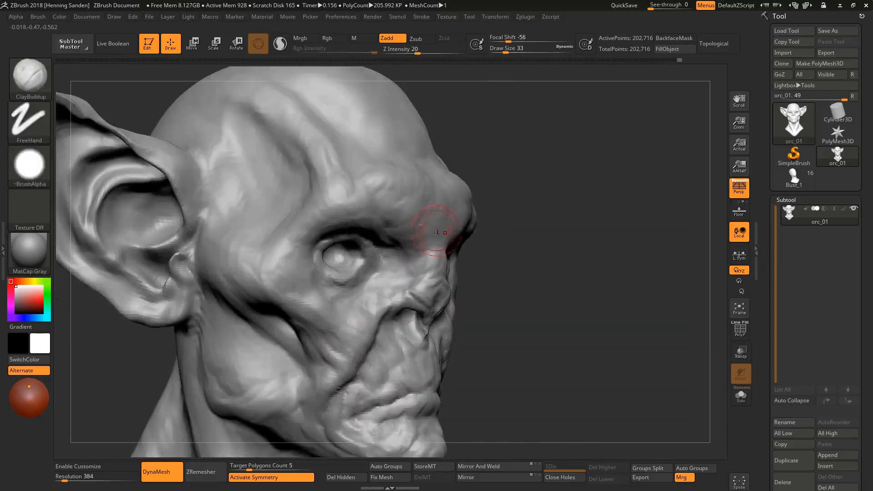
mouse_move(372, 204)
right_down()
mouse_move(309, 209)
mouse_move(483, 218)
mouse_move(511, 192)
mouse_move(481, 250)
mouse_move(430, 267)
mouse_move(409, 263)
mouse_move(414, 253)
right_up()
key(s)
click(483, 218)
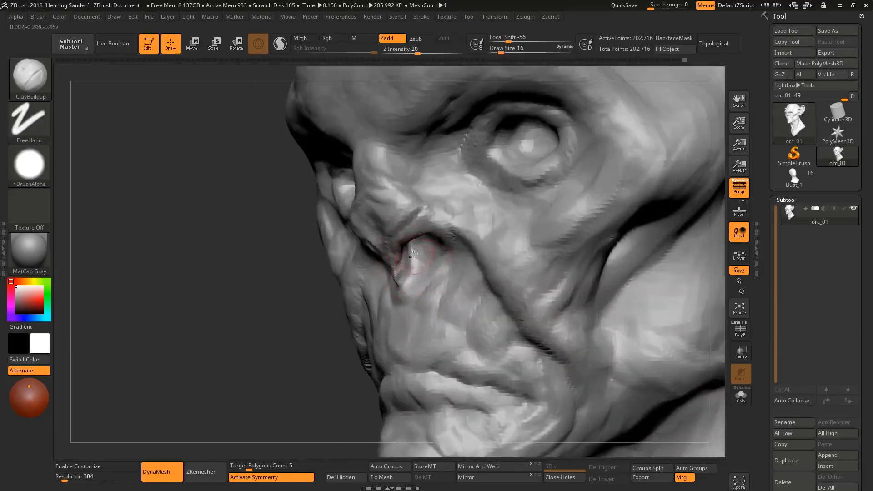
right_drag(398, 281, 397, 275)
Build up the folds beside the nose and across the cheek with ClayBuildup, enlarging the draw size to 23
right_drag(339, 199, 459, 234)
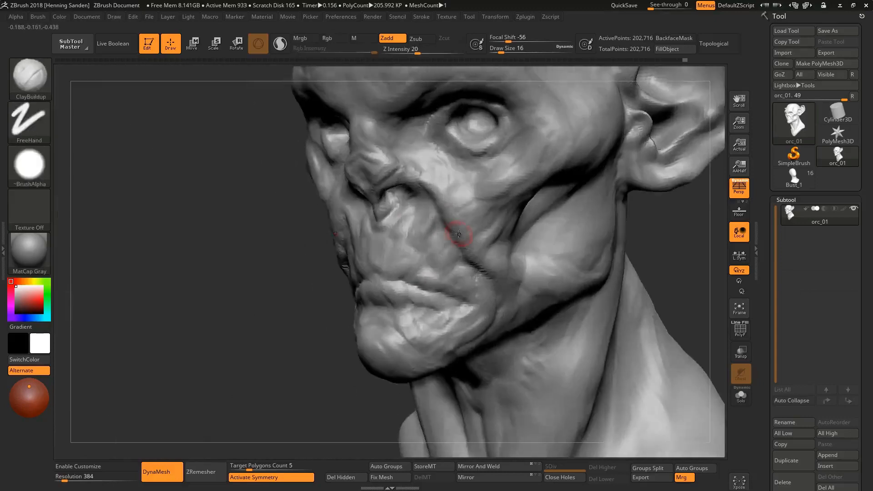
mouse_move(431, 270)
right_down()
mouse_move(429, 234)
mouse_move(516, 274)
mouse_move(473, 303)
right_up()
key(s)
drag(483, 193, 488, 193)
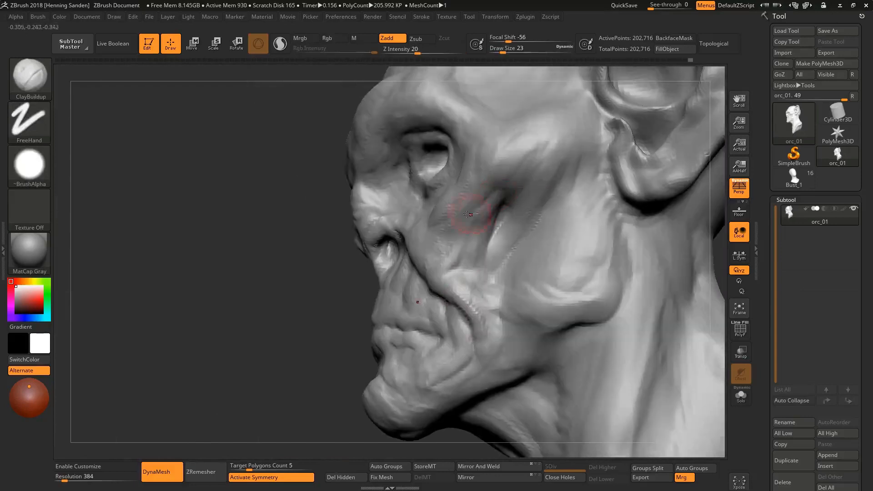
mouse_move(474, 210)
right_down()
mouse_move(391, 237)
mouse_move(391, 204)
mouse_move(354, 218)
mouse_move(428, 257)
mouse_move(388, 179)
mouse_move(442, 202)
right_up()
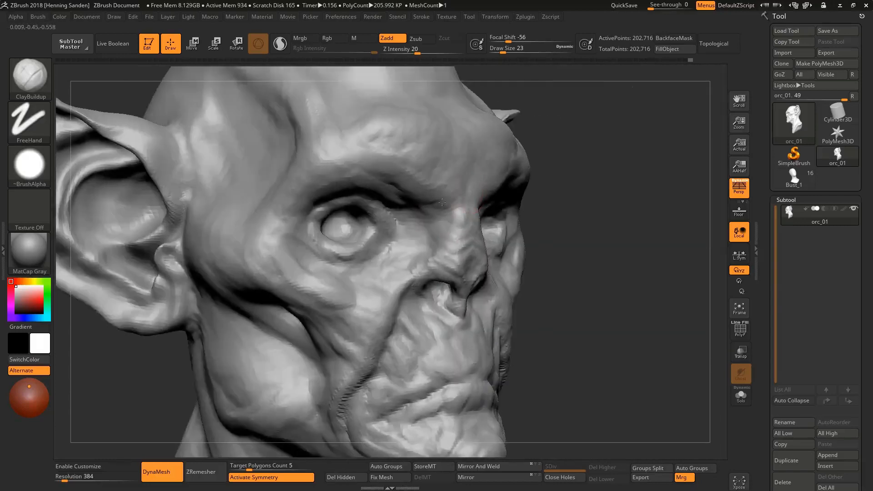
Build up the cheekbone and the area under the eyes with ClayBuildup at draw size 23
key(f)
shift+right_drag(451, 146, 410, 150)
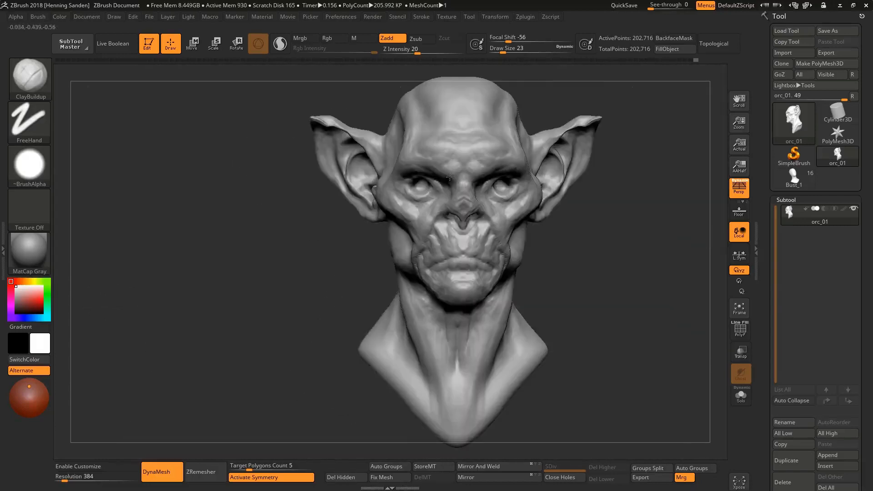
mouse_move(493, 205)
ctrl+right_down()
mouse_move(493, 236)
mouse_move(456, 221)
ctrl+right_up()
key(s)
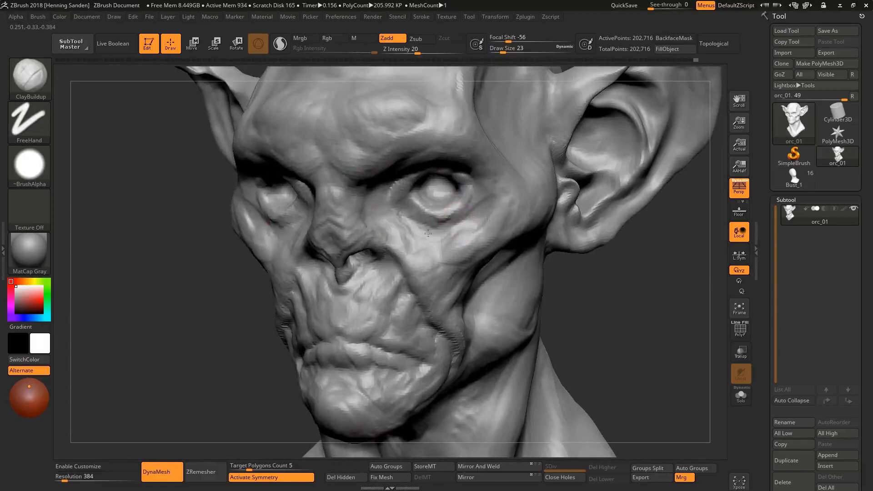
mouse_move(394, 212)
right_down()
mouse_move(449, 247)
mouse_move(414, 237)
mouse_move(418, 243)
mouse_move(328, 241)
mouse_move(340, 244)
mouse_move(328, 237)
mouse_move(311, 249)
mouse_move(315, 223)
mouse_move(328, 239)
mouse_move(338, 233)
mouse_move(267, 198)
right_up()
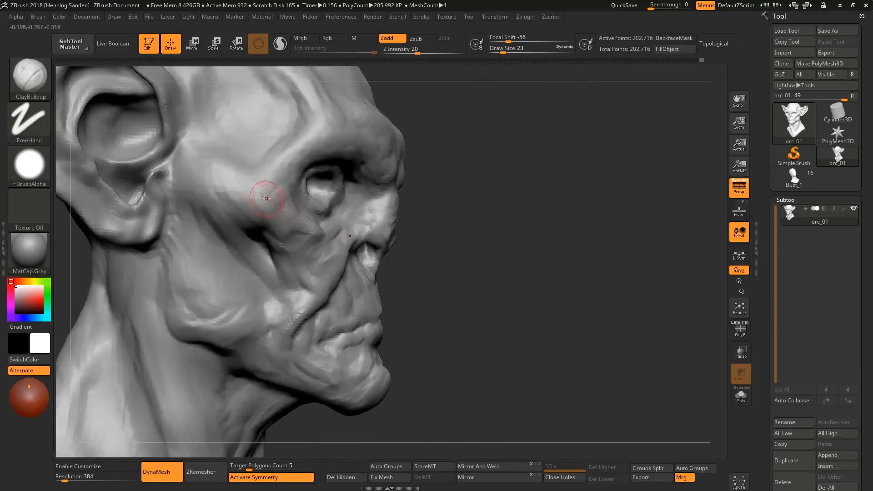
mouse_move(273, 293)
ctrl+right_down()
mouse_move(333, 261)
mouse_move(350, 285)
mouse_move(312, 224)
mouse_move(385, 187)
mouse_move(416, 205)
mouse_move(398, 203)
ctrl+right_up()
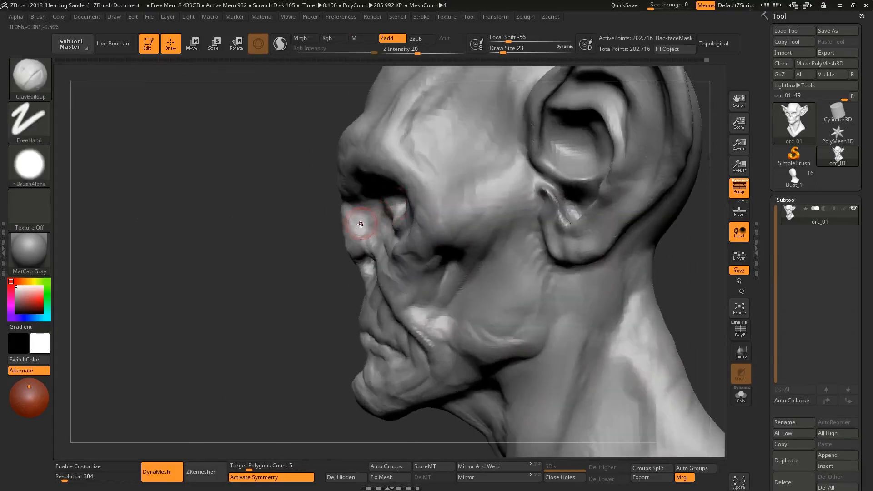
Switch to the Move brush and adjust the brow, face profile and neck outline at draw sizes from 77 to 90
key(b)
key(m)
key(v)
mouse_move(339, 222)
right_down()
mouse_move(355, 254)
mouse_move(350, 198)
mouse_move(364, 194)
right_up()
key(s)
drag(343, 194, 346, 194)
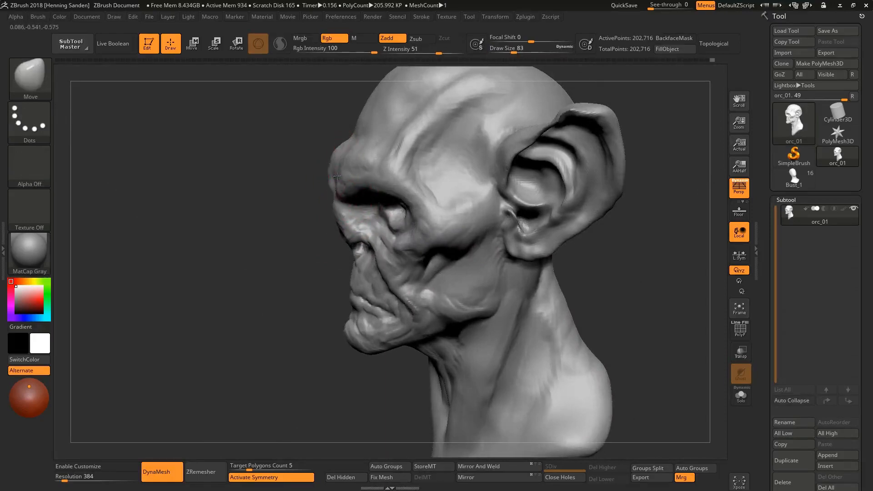
mouse_move(344, 208)
right_down()
mouse_move(347, 222)
mouse_move(419, 222)
mouse_move(417, 250)
right_up()
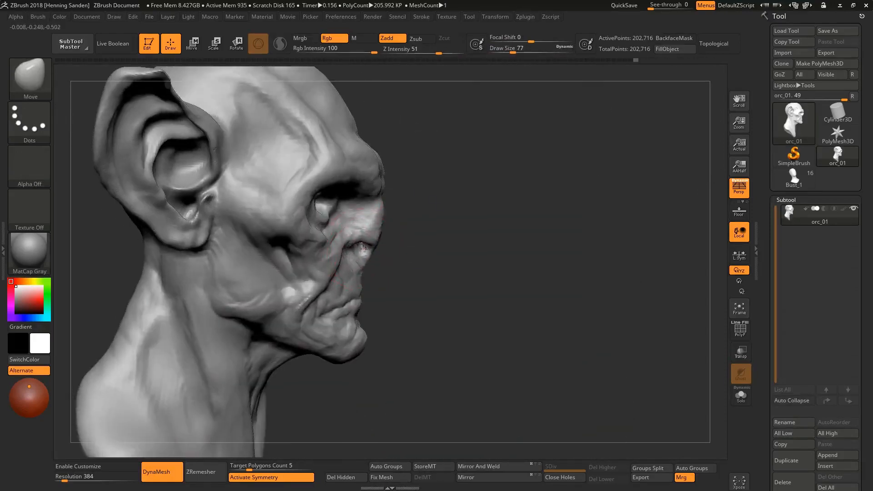
mouse_move(364, 249)
right_down()
mouse_move(350, 250)
mouse_move(406, 253)
right_up()
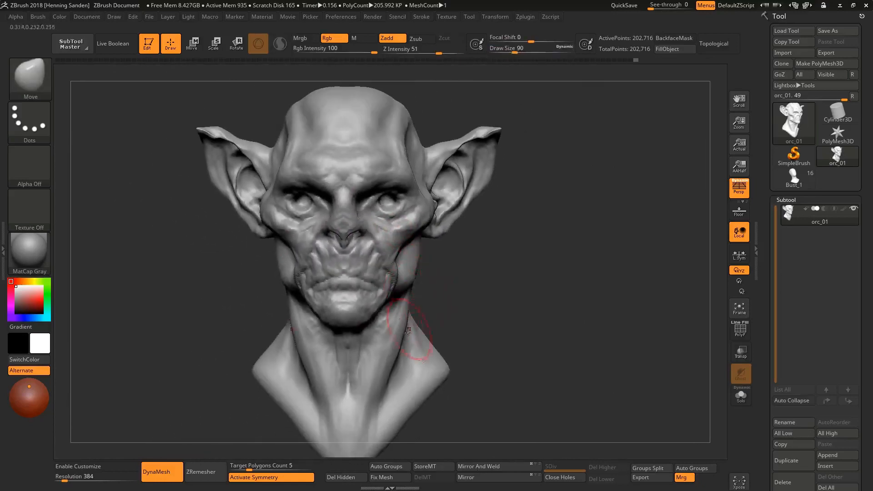
drag(408, 331, 405, 330)
key(s)
Switch to ClayBuildup at draw size 23 and build up the jaw muscle below the ear
mouse_move(389, 274)
right_down()
mouse_move(448, 250)
mouse_move(446, 260)
right_up()
key(b)
key(c)
key(b)
key(s)
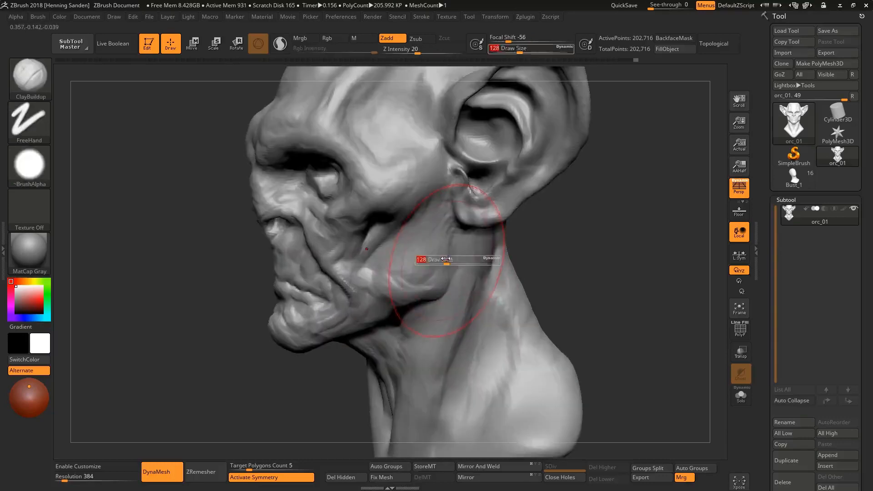
drag(447, 260, 430, 261)
right_drag(424, 284, 404, 236)
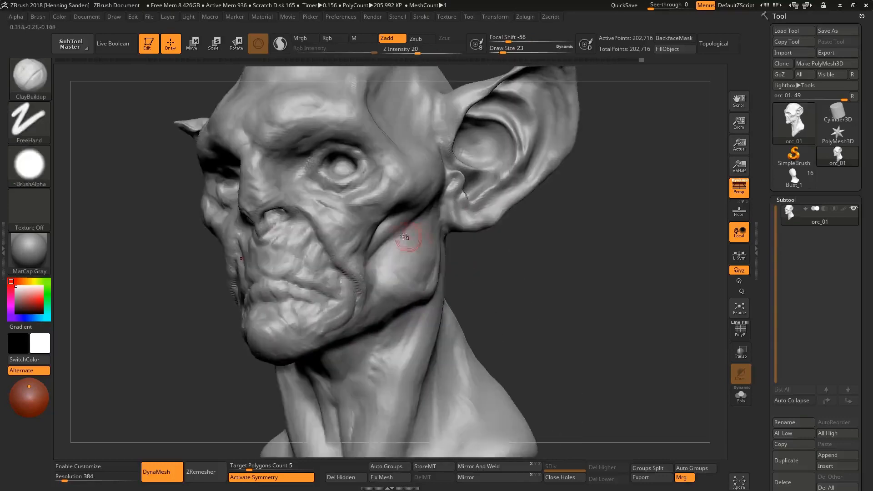
Build up the cheek and outer eye area with ClayBuildup at draw size 27, and detail the upper lip at 13
mouse_move(368, 286)
ctrl+right_down()
mouse_move(364, 261)
mouse_move(386, 260)
mouse_move(356, 250)
mouse_move(348, 229)
mouse_move(328, 229)
mouse_move(355, 250)
ctrl+right_up()
right_drag(355, 250, 388, 230)
key(s)
drag(388, 230, 382, 231)
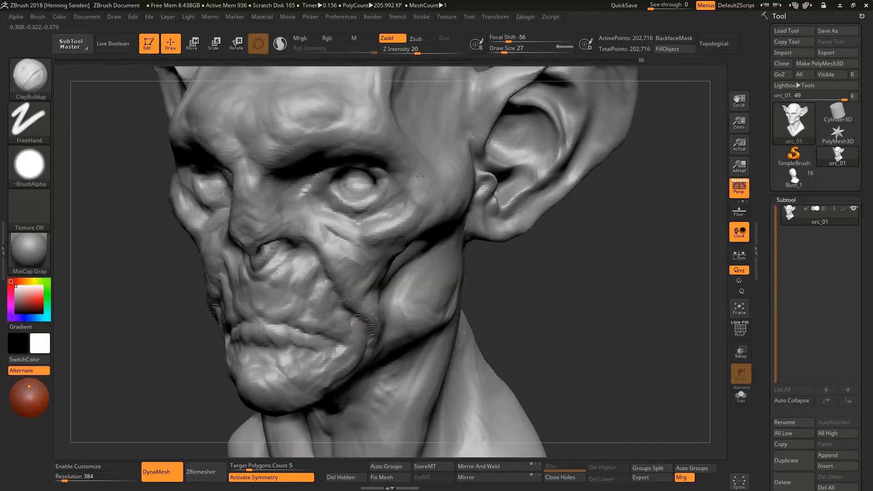
right_drag(414, 173, 428, 148)
mouse_move(428, 148)
ctrl+right_down()
mouse_move(397, 210)
mouse_move(409, 202)
mouse_move(399, 211)
mouse_move(402, 247)
mouse_move(432, 198)
mouse_move(432, 222)
mouse_move(382, 236)
mouse_move(362, 259)
mouse_move(339, 249)
mouse_move(351, 262)
mouse_move(350, 184)
ctrl+right_up()
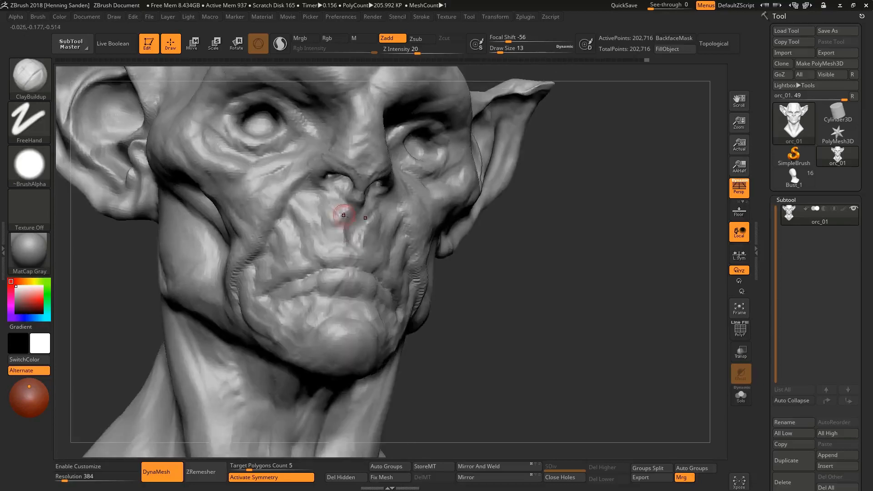
Build up the fold beside the mouth and the front of the jaw muscle with ClayBuildup at draw size 22
key(])
key(])
key(])
key(])
mouse_move(323, 214)
right_down()
mouse_move(321, 193)
mouse_move(393, 204)
mouse_move(273, 200)
right_up()
key([)
mouse_move(404, 191)
ctrl+right_down()
mouse_move(395, 234)
mouse_move(406, 200)
ctrl+right_up()
key([)
key([)
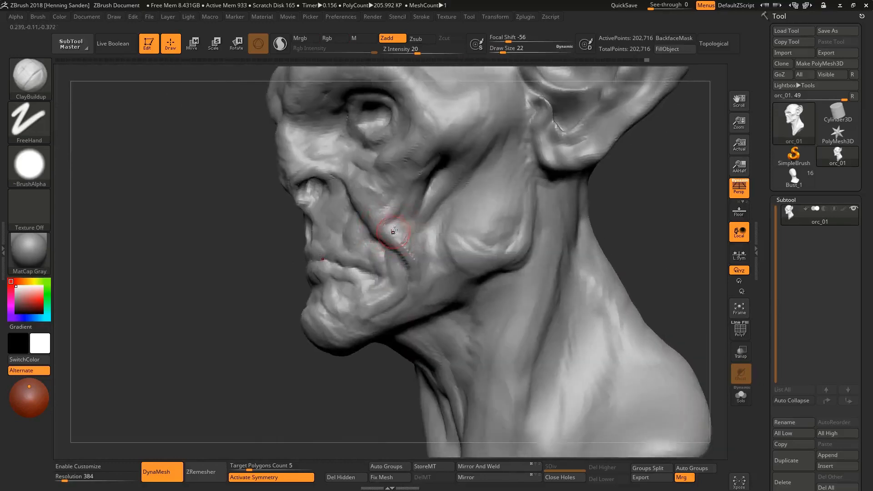
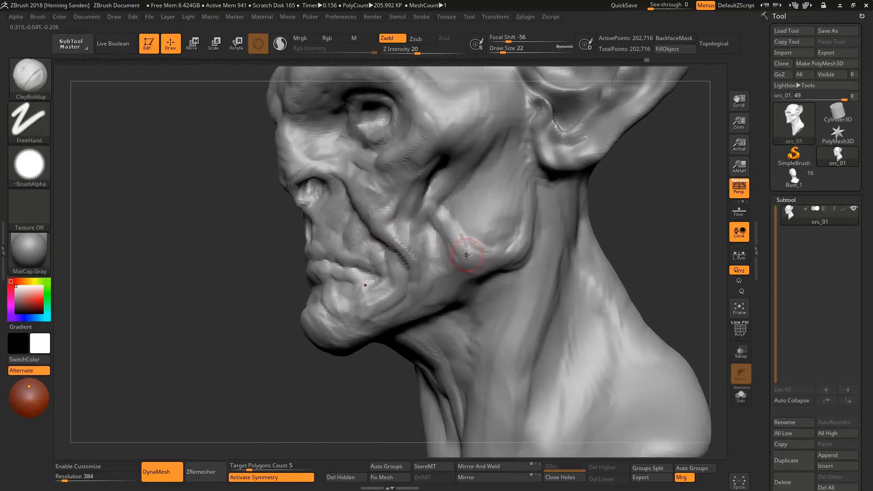
Broaden the jaw and cheek forms with ClayBuildup at draw size 54, reducing it to 41 for the face
mouse_move(466, 255)
right_down()
mouse_move(491, 245)
mouse_move(468, 240)
mouse_move(430, 193)
mouse_move(408, 199)
mouse_move(441, 204)
mouse_move(448, 184)
mouse_move(427, 195)
mouse_move(432, 214)
mouse_move(422, 225)
mouse_move(437, 221)
mouse_move(417, 225)
mouse_move(432, 196)
mouse_move(420, 195)
mouse_move(459, 214)
mouse_move(450, 223)
right_up()
key(])
key(])
shift+right_drag(450, 223, 440, 231)
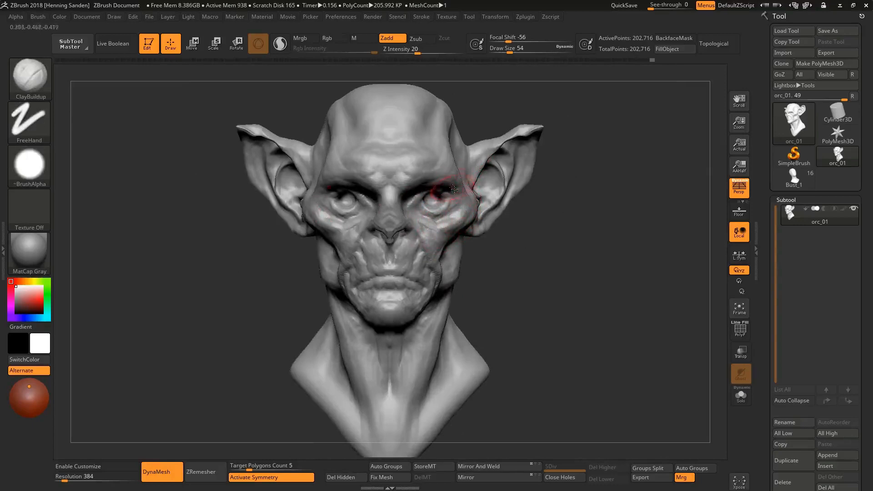
mouse_move(454, 189)
right_down()
mouse_move(434, 200)
mouse_move(439, 252)
right_up()
key(s)
drag(454, 250, 451, 250)
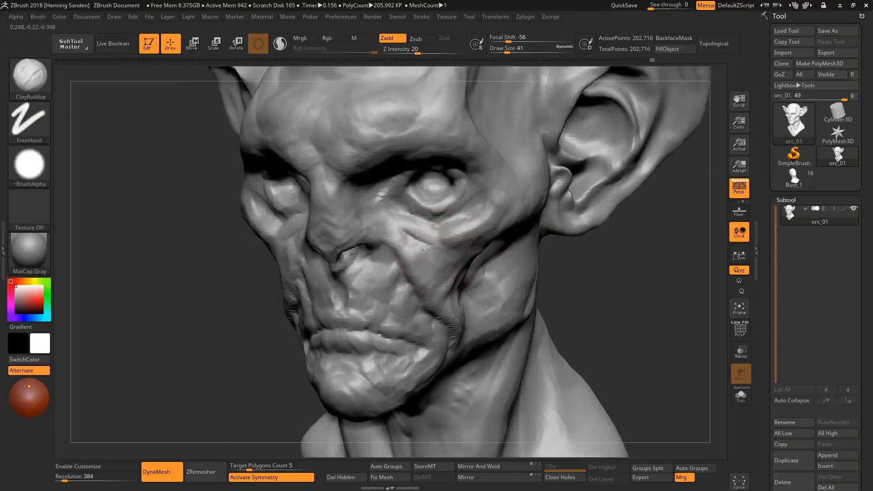
Switch to the Move brush and reshape the eyelids and eye openings at draw size 39
mouse_move(451, 270)
right_down()
mouse_move(477, 250)
mouse_move(457, 249)
mouse_move(459, 240)
mouse_move(491, 259)
mouse_move(501, 235)
mouse_move(517, 229)
mouse_move(501, 214)
mouse_move(503, 196)
mouse_move(452, 195)
mouse_move(393, 236)
mouse_move(513, 214)
right_up()
mouse_move(466, 194)
ctrl+right_down()
mouse_move(487, 205)
mouse_move(470, 209)
mouse_move(449, 191)
mouse_move(462, 191)
mouse_move(431, 195)
mouse_move(451, 207)
ctrl+right_up()
key(b)
key(m)
key(v)
drag(451, 209, 442, 208)
mouse_move(442, 209)
right_down()
mouse_move(452, 204)
mouse_move(446, 195)
mouse_move(455, 203)
right_up()
key(s)
drag(456, 204, 498, 219)
mouse_move(498, 219)
right_down()
mouse_move(477, 205)
mouse_move(468, 214)
right_up()
drag(468, 218, 466, 222)
mouse_move(466, 222)
right_down()
mouse_move(462, 215)
mouse_move(498, 185)
right_up()
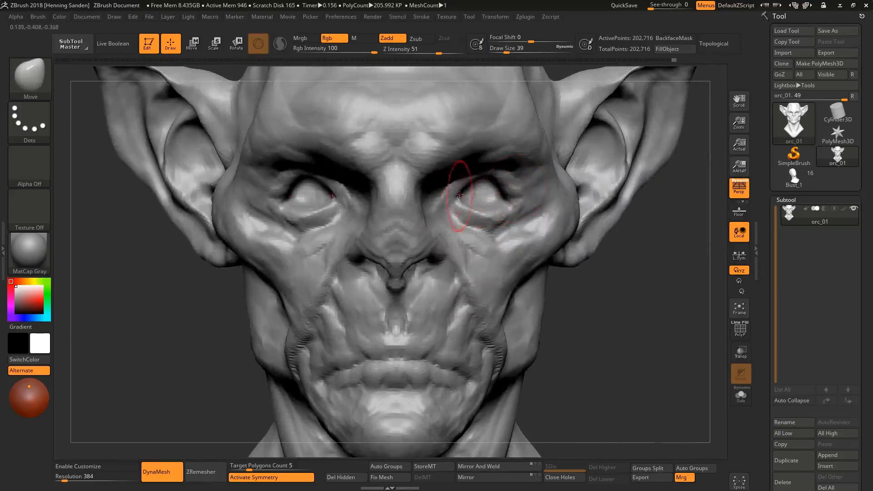
Adjust the inner and outer eye corners with the Move brush at draw size 39
drag(459, 195, 458, 189)
right_drag(458, 189, 437, 196)
drag(454, 194, 455, 186)
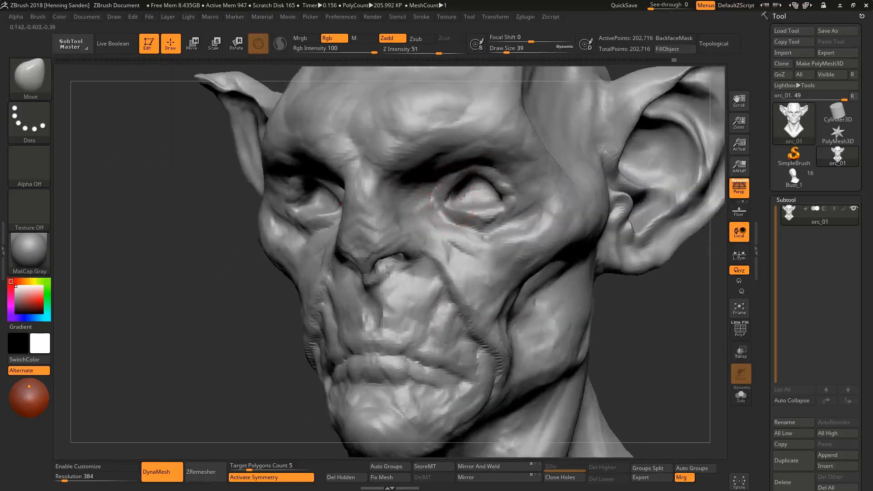
mouse_move(455, 195)
shift+right_down()
mouse_move(503, 215)
mouse_move(483, 204)
mouse_move(504, 189)
shift+right_up()
drag(497, 186, 485, 207)
key(s)
mouse_move(460, 202)
mouse_down()
mouse_move(459, 208)
mouse_move(509, 191)
mouse_move(490, 160)
mouse_up()
key(s)
Refine the inner eye corners with the Move brush, reducing the draw size to 17
mouse_move(490, 161)
ctrl+right_down()
mouse_move(498, 200)
mouse_move(404, 193)
mouse_move(507, 184)
mouse_move(487, 176)
mouse_move(453, 193)
mouse_move(468, 185)
mouse_move(445, 176)
mouse_move(456, 178)
ctrl+right_up()
key(bracketleft)
key(bracketleft)
key(s)
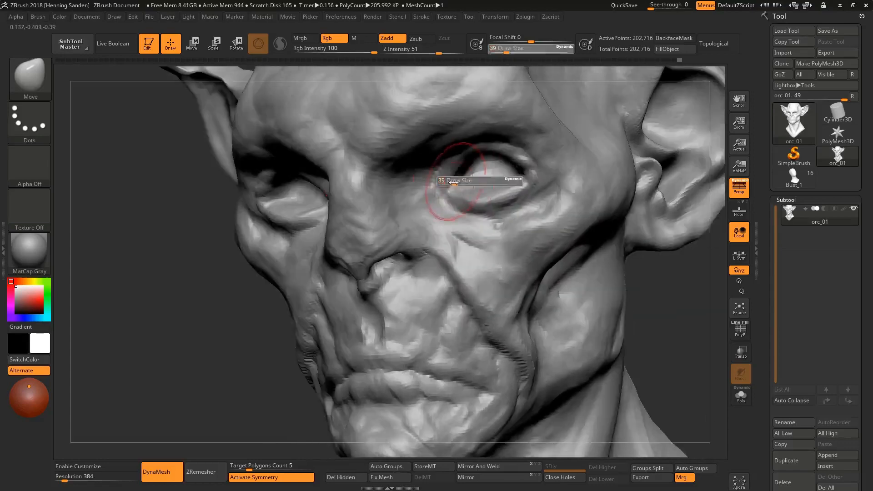
drag(455, 178, 450, 179)
mouse_move(448, 178)
right_down()
mouse_move(438, 187)
mouse_move(450, 186)
right_up()
shift+drag(463, 189, 452, 182)
key(s)
mouse_move(451, 182)
right_down()
mouse_move(471, 182)
mouse_move(462, 182)
mouse_move(469, 205)
mouse_move(422, 144)
mouse_move(511, 172)
mouse_move(470, 201)
mouse_move(540, 182)
mouse_move(520, 200)
mouse_move(478, 176)
right_up()
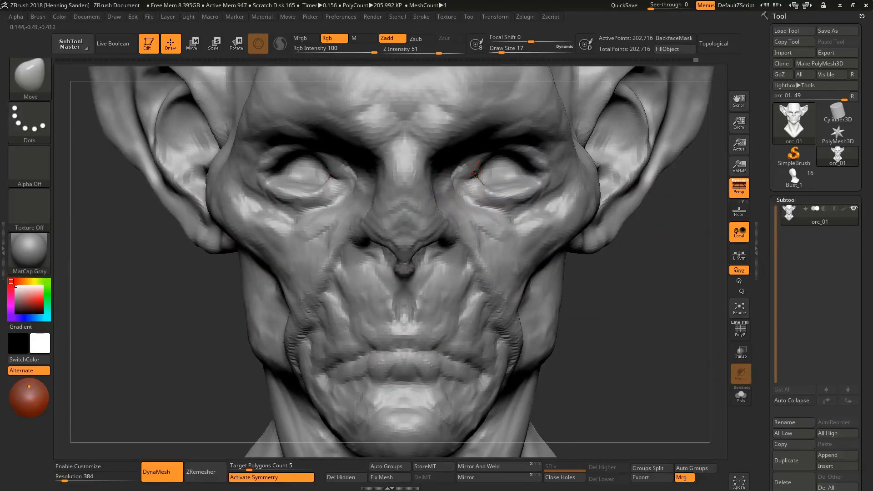
Enlarge the Move brush to draw size 39 and lower the upper eyelids toward the outer corners
key(bracketright)
key(bracketright)
drag(506, 147, 510, 153)
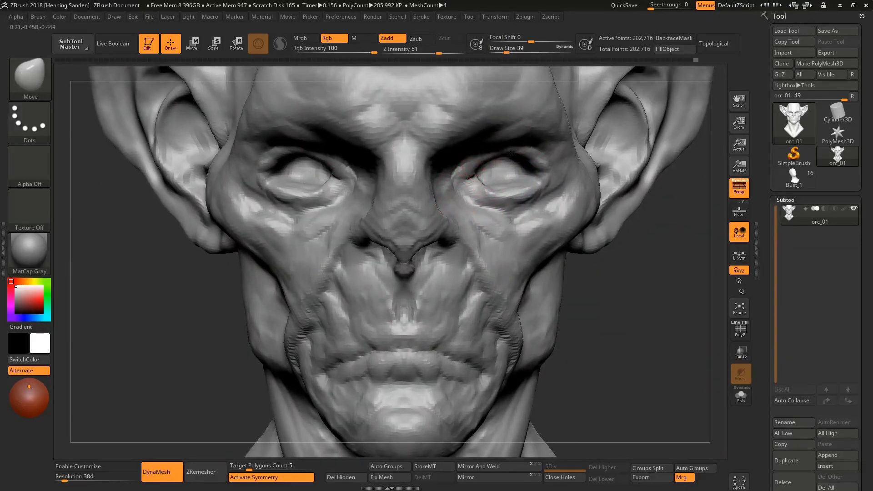
key(s)
click(546, 165)
mouse_move(548, 166)
right_down()
mouse_move(531, 181)
mouse_move(535, 201)
mouse_move(527, 203)
mouse_move(539, 182)
mouse_move(505, 173)
mouse_move(503, 182)
mouse_move(488, 180)
mouse_move(511, 166)
mouse_move(512, 174)
right_up()
Switch to ClayBuildup at draw size 25 and build up and smooth the area between the outer eye corners and cheekbones
key(b)
key(c)
key(b)
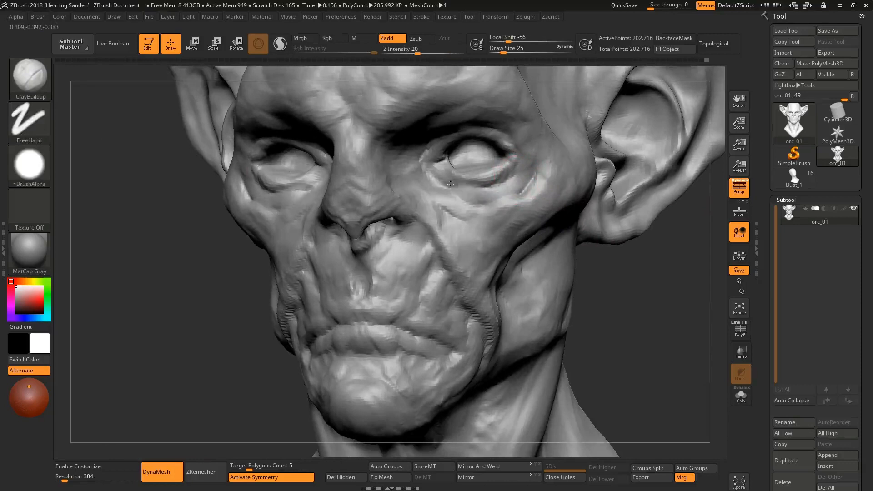
shift+right_drag(450, 184, 507, 191)
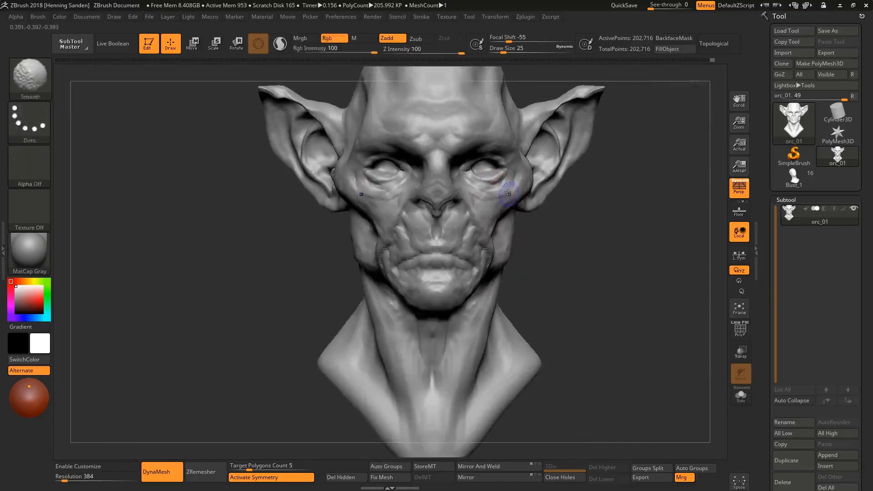
alt+right_drag(460, 210, 432, 246)
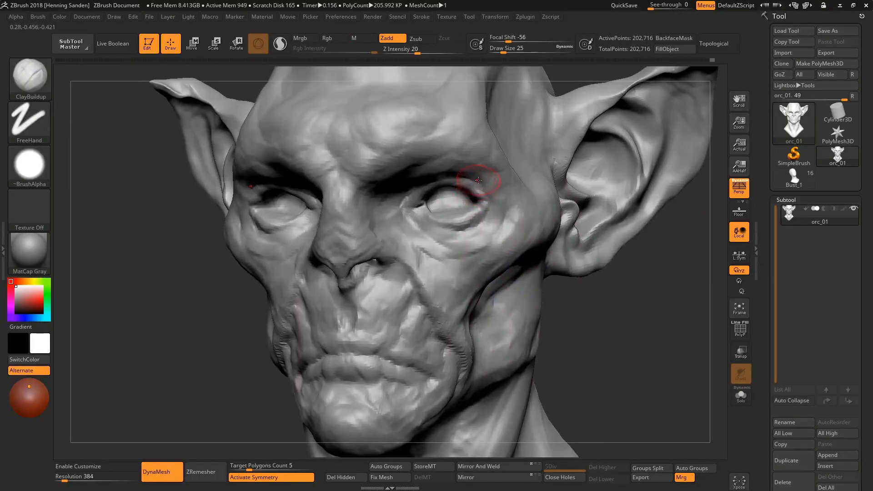
Sharpen the eyelid edges and inner eye corners with the Standard brush at draw size 8
right_drag(472, 180, 473, 189)
key(s)
drag(474, 189, 469, 191)
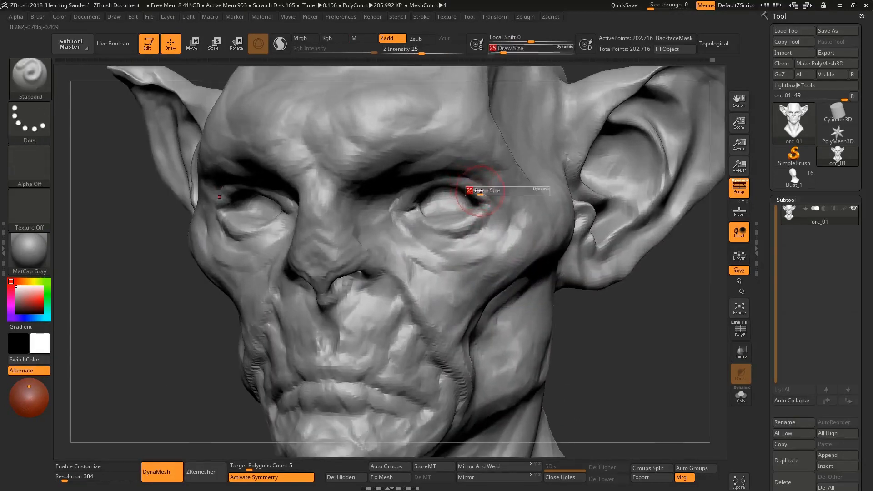
mouse_move(459, 183)
right_down()
mouse_move(479, 196)
mouse_move(448, 186)
mouse_move(408, 228)
right_up()
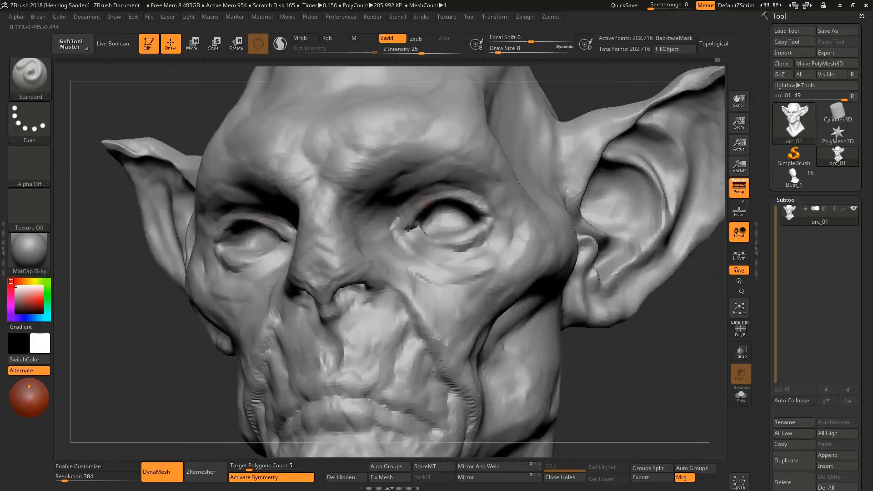
Shape the tear duct area between the eyes and nose with the Standard brush at draw size 20
ctrl+right_drag(430, 195, 416, 220)
key(bracketright)
drag(410, 210, 386, 234)
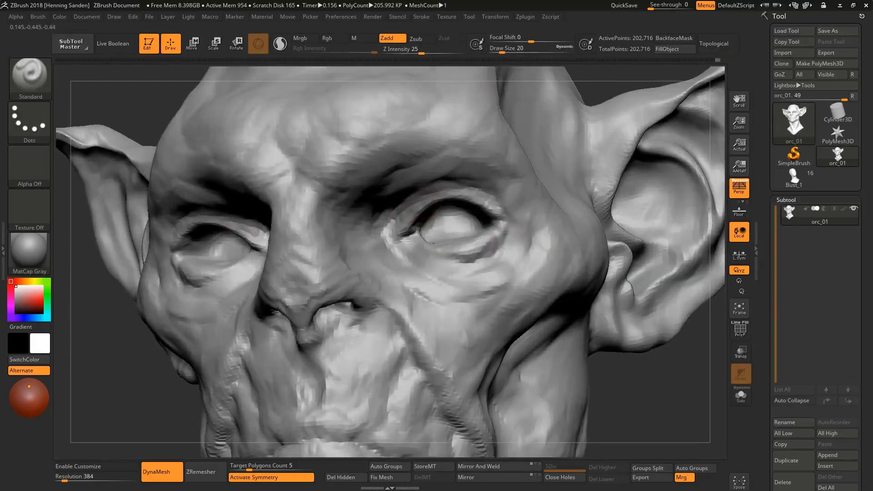
right_drag(365, 232, 350, 207)
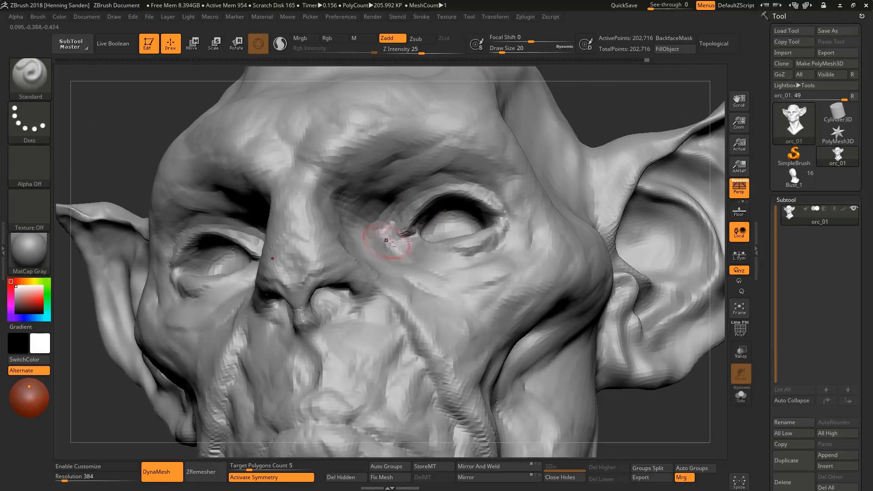
right_drag(388, 240, 403, 241)
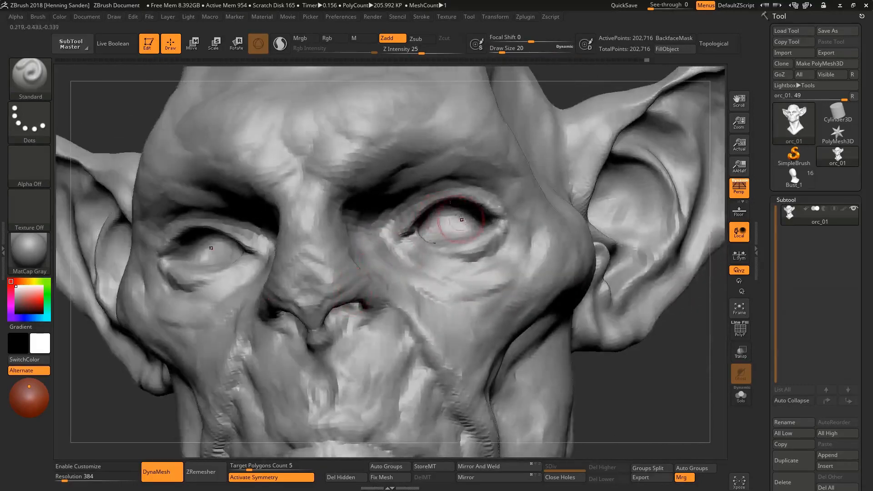
key(f)
ctrl+right_drag(465, 218, 463, 242)
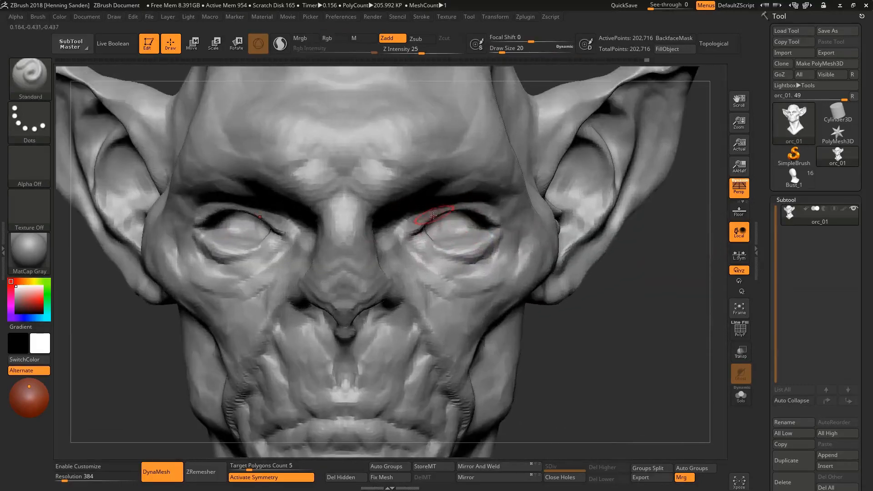
Switch to the Move brush and adjust the inner eye corners and upper eyelids at draw sizes 33 and 22
key(b)
key(m)
key(v)
key(bracketright)
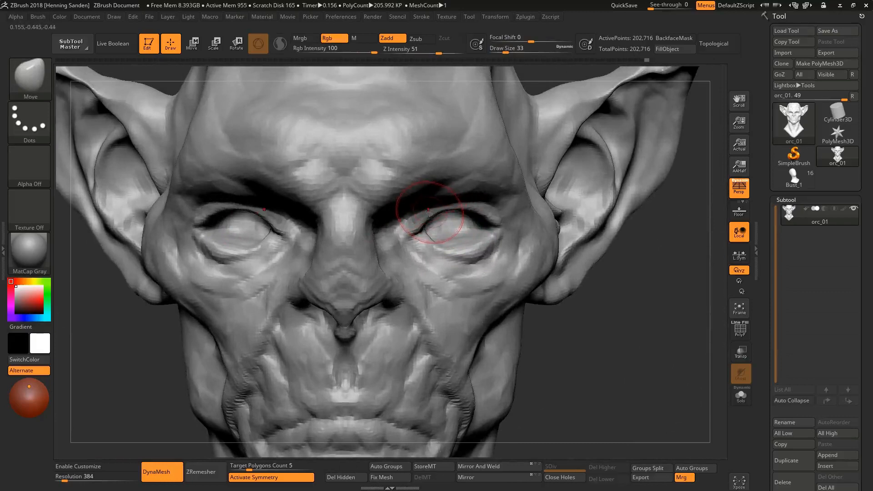
mouse_move(434, 212)
right_down()
mouse_move(444, 210)
mouse_move(413, 228)
right_up()
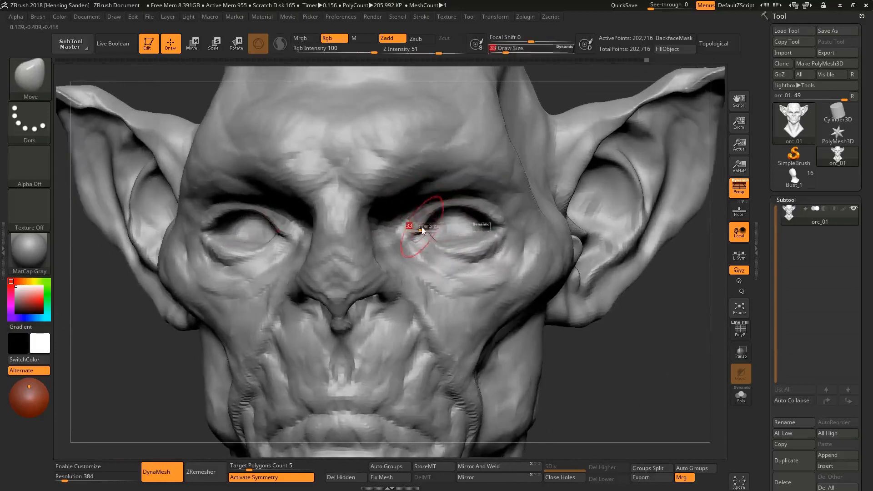
key(bracketleft)
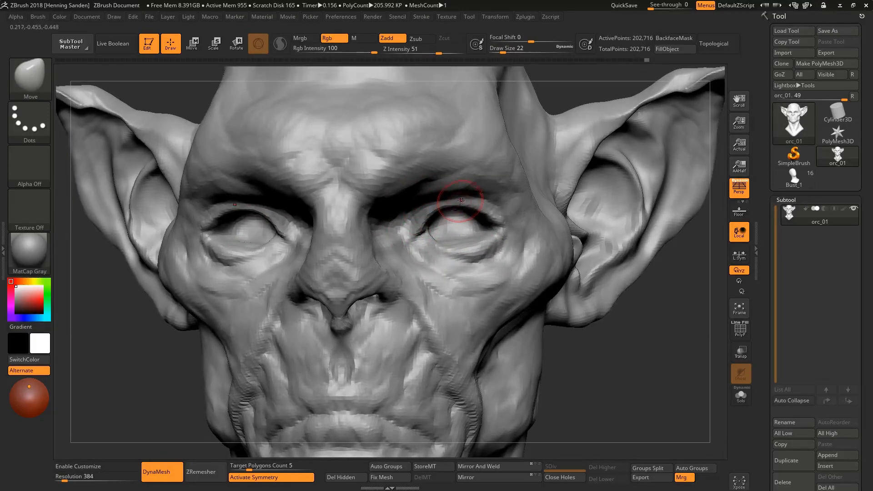
Reshape the curve of the upper eyelids with the Move brush at draw size 35
mouse_move(442, 212)
right_down()
mouse_move(442, 253)
mouse_move(426, 256)
mouse_move(509, 241)
mouse_move(480, 226)
mouse_move(580, 226)
right_up()
key(s)
mouse_move(350, 220)
mouse_down()
mouse_move(342, 221)
mouse_move(372, 203)
mouse_up()
key(s)
mouse_move(400, 204)
right_down()
mouse_move(376, 172)
mouse_move(398, 201)
right_up()
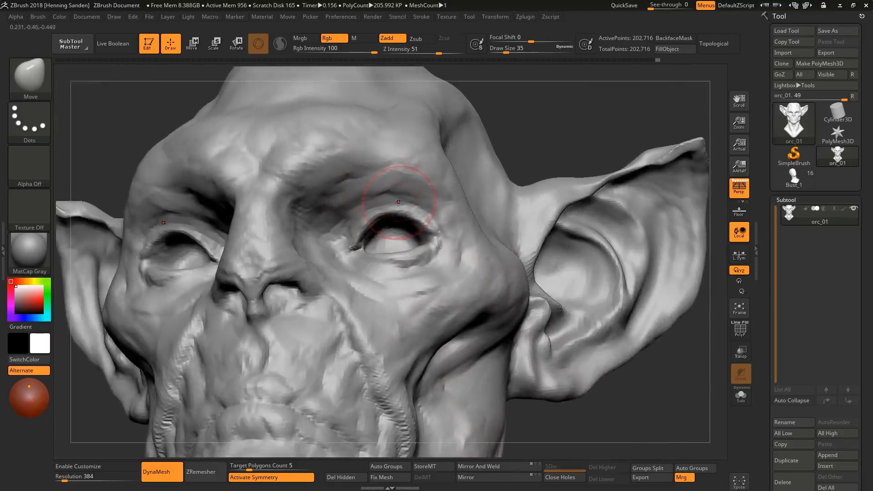
Switch to DamStandard at draw size 23 and carve the creases around the upper and lower eyelids
key(b)
key(d)
key(s)
key(s)
drag(431, 203, 426, 203)
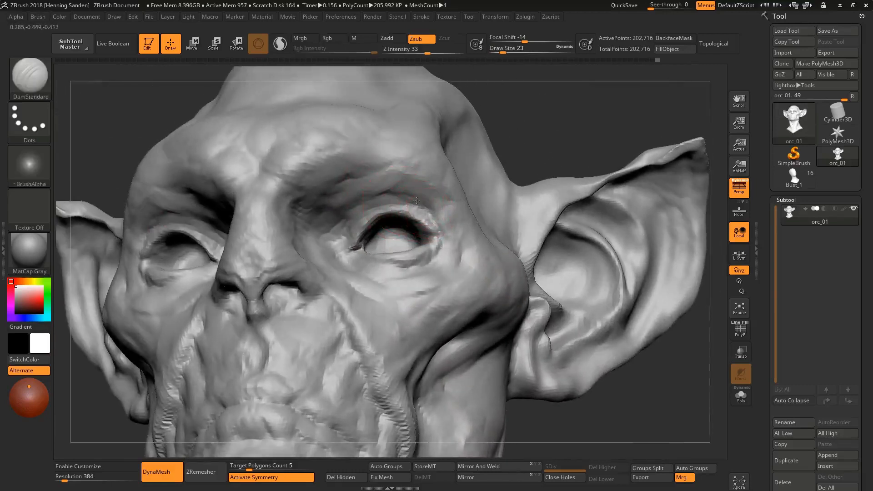
mouse_move(416, 200)
mouse_down()
mouse_move(382, 194)
mouse_move(352, 210)
mouse_move(400, 197)
mouse_up()
mouse_move(430, 227)
right_down()
mouse_move(438, 213)
mouse_move(386, 218)
mouse_move(434, 195)
mouse_move(439, 220)
mouse_move(415, 207)
mouse_move(424, 205)
mouse_move(437, 259)
mouse_move(440, 246)
right_up()
mouse_move(441, 246)
mouse_down()
mouse_move(426, 272)
mouse_move(382, 284)
mouse_move(349, 248)
mouse_up()
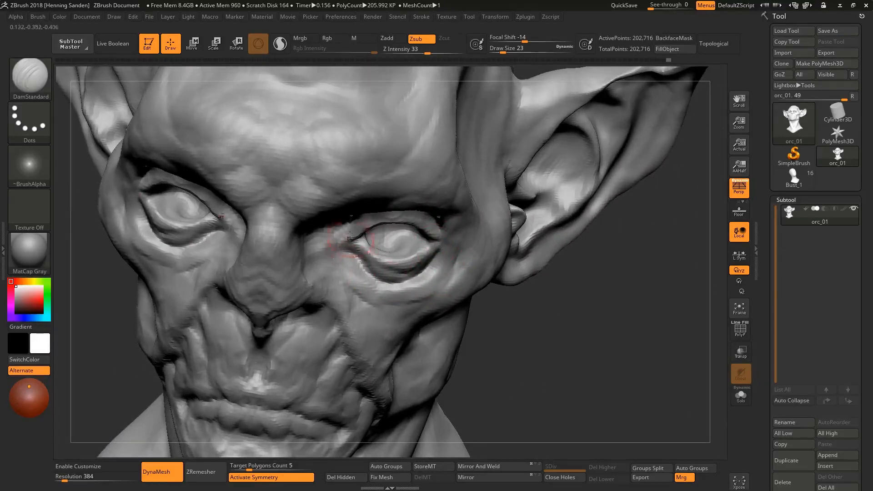
Switch to the Move brush at draw size 27 and adjust the outer corners of the eyes
mouse_move(349, 248)
right_down()
mouse_move(351, 238)
mouse_move(340, 254)
mouse_move(432, 250)
mouse_move(425, 247)
mouse_move(422, 200)
mouse_move(419, 221)
right_up()
mouse_move(410, 182)
right_down()
mouse_move(406, 201)
mouse_move(412, 196)
right_up()
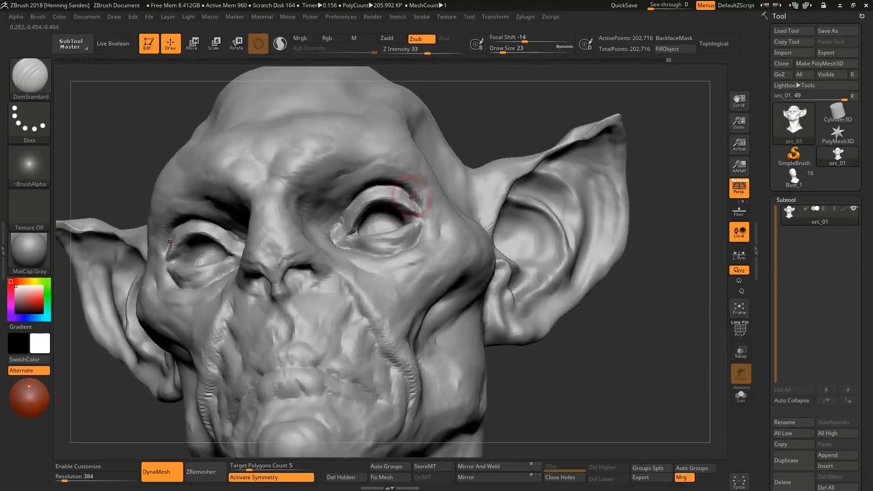
mouse_move(340, 218)
right_down()
mouse_move(352, 196)
mouse_move(344, 222)
mouse_move(369, 239)
mouse_move(418, 212)
mouse_move(387, 208)
mouse_move(366, 188)
mouse_move(379, 248)
mouse_move(390, 241)
right_up()
key(b)
key(m)
key(v)
key(s)
drag(390, 248, 392, 249)
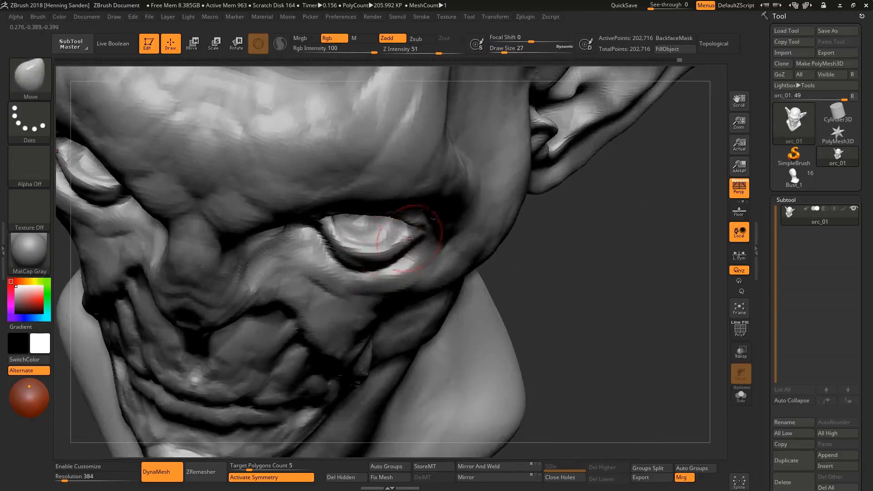
Refine the depth and curve of the eyelids from the side with the Move brush at draw size 25
mouse_move(410, 238)
right_down()
mouse_move(372, 253)
mouse_move(326, 241)
mouse_move(302, 176)
mouse_move(343, 253)
mouse_move(336, 247)
right_up()
key(s)
drag(335, 248, 343, 249)
mouse_move(344, 248)
right_down()
mouse_move(349, 259)
mouse_move(329, 218)
mouse_move(329, 235)
right_up()
key(s)
drag(329, 235, 321, 234)
right_drag(321, 234, 331, 238)
key(s)
drag(331, 238, 327, 237)
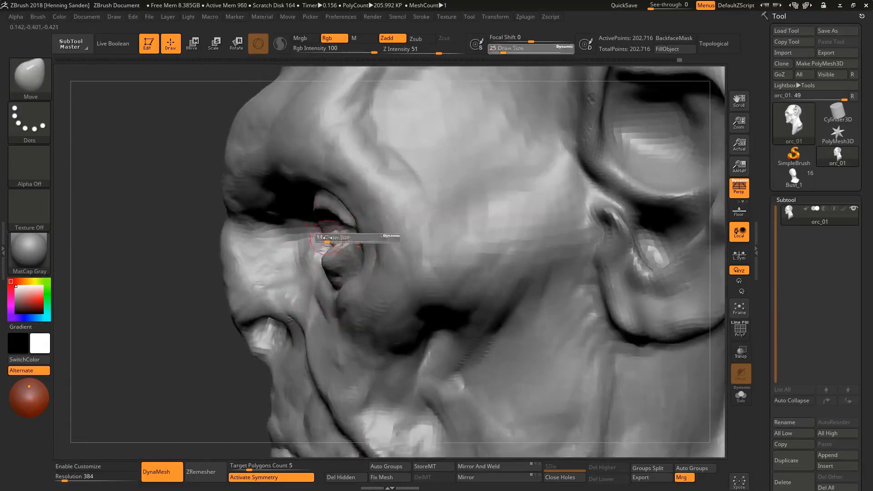
Adjust the nose profile and the area around the eyes with the Move brush at draw sizes 71, 46 and 49
mouse_move(334, 238)
right_down()
mouse_move(347, 239)
mouse_move(319, 241)
right_up()
key(s)
mouse_move(245, 333)
mouse_down()
mouse_move(258, 328)
mouse_move(238, 331)
mouse_up()
ctrl+right_drag(280, 271, 426, 301)
right_drag(256, 285, 118, 285)
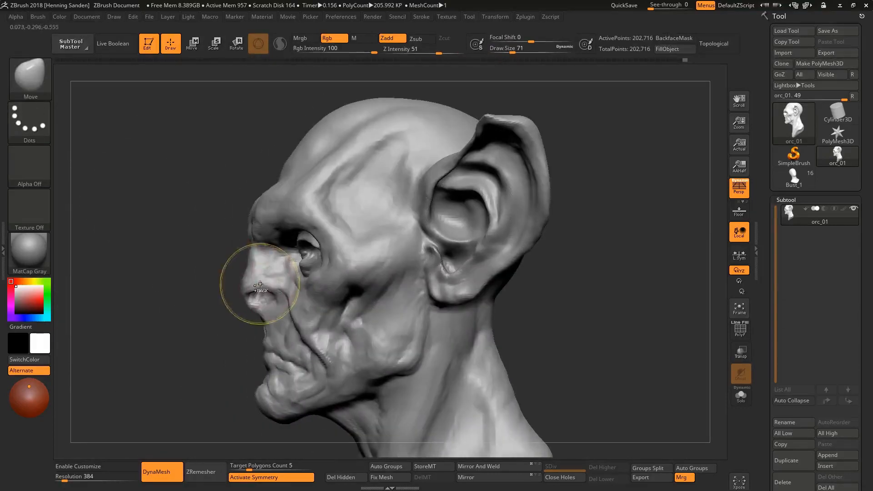
right_drag(264, 286, 395, 288)
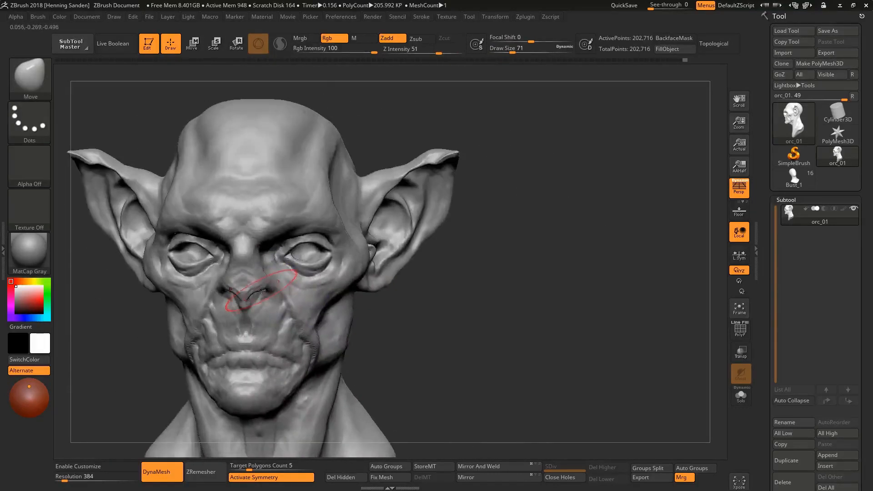
mouse_move(266, 281)
right_down()
mouse_move(191, 286)
mouse_move(214, 266)
right_up()
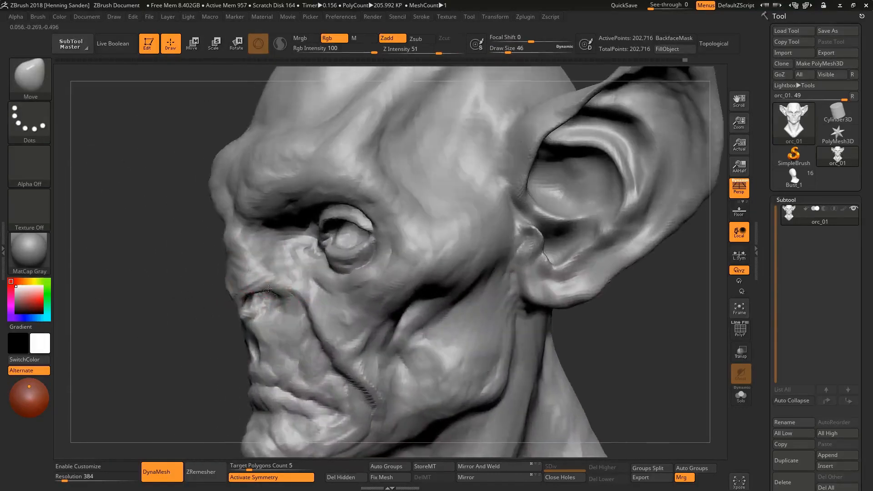
mouse_move(270, 276)
right_down()
mouse_move(368, 276)
mouse_move(346, 267)
mouse_move(364, 258)
mouse_move(361, 247)
right_up()
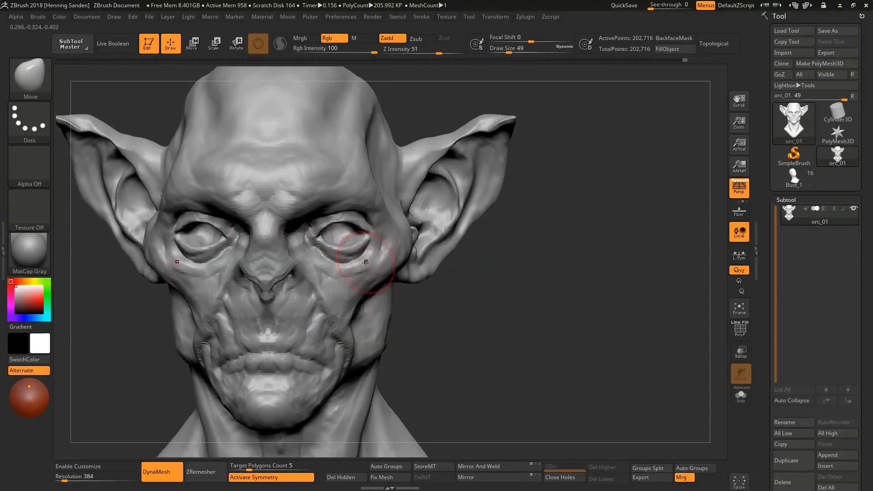
Try building up a skin fold above the outer eye corners with the ClayBuildup brush at draw size 27
mouse_move(370, 249)
right_down()
mouse_move(302, 253)
mouse_move(372, 220)
right_up()
key(1)
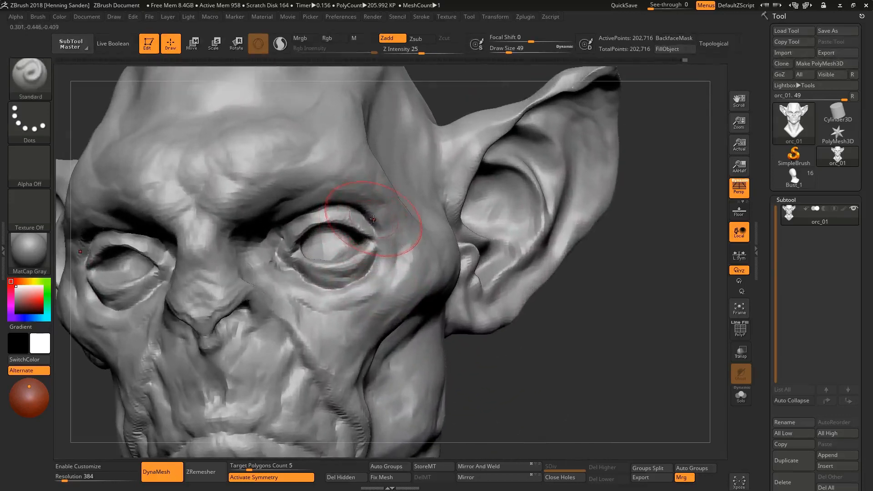
key(2)
key(s)
drag(375, 218, 372, 220)
right_drag(374, 220, 381, 220)
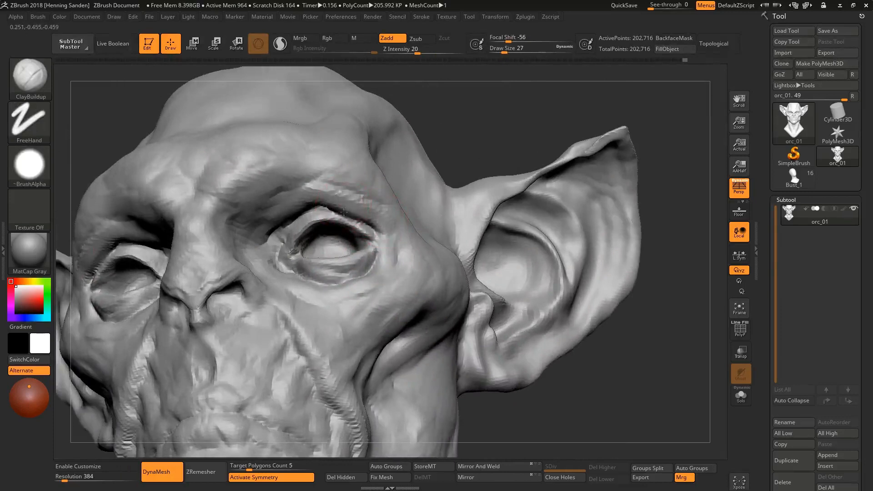
Undo the fold strokes and try masking the eyelids with MaskPen at draw size 17
key(ctrl+z)
mouse_move(344, 212)
right_down()
mouse_move(370, 214)
mouse_move(356, 228)
right_up()
key(ctrl+z)
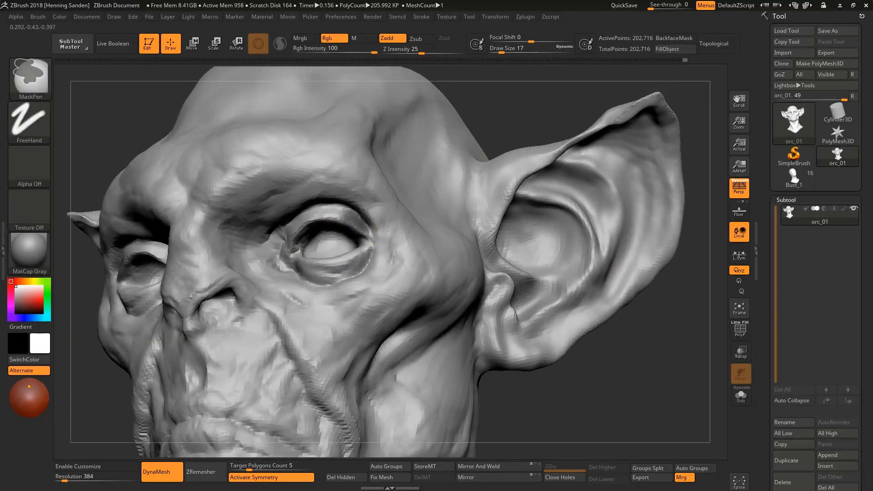
ctrl+drag(302, 230, 312, 269)
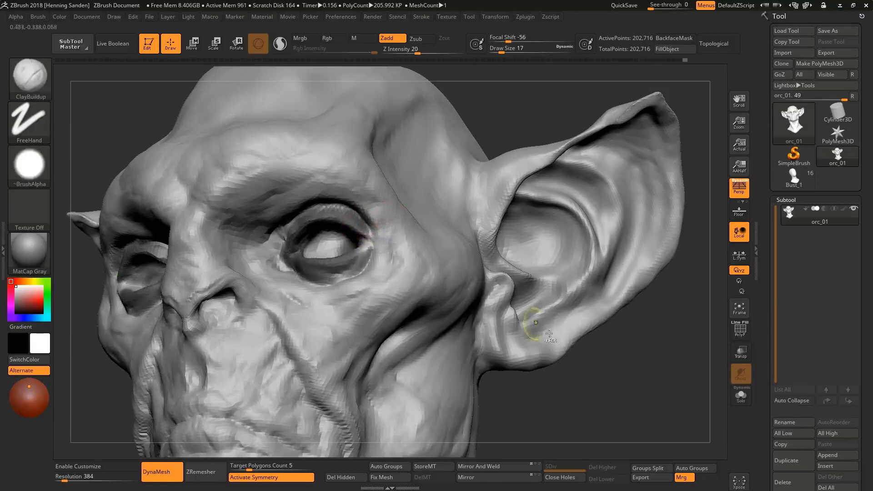
key(ctrl+z)
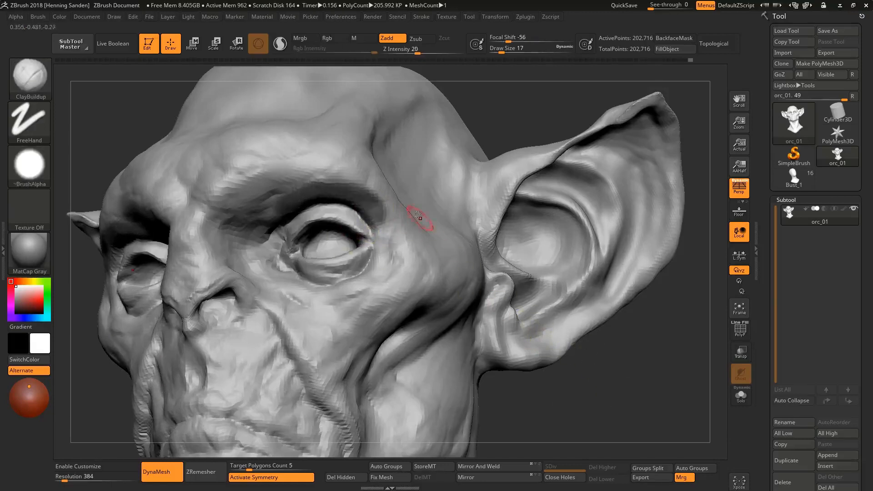
Isolate the skin folds above the eyes with an inverted mask and reshape them with the Move brush at draw size 17
mouse_move(416, 209)
right_down()
mouse_move(380, 257)
mouse_move(347, 210)
right_up()
key(b)
key(m)
key(v)
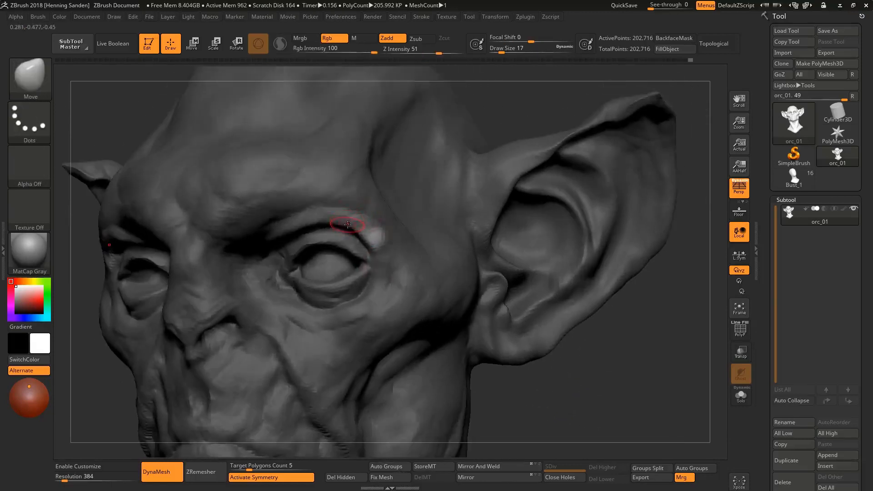
drag(350, 248, 349, 238)
mouse_move(349, 238)
right_down()
mouse_move(400, 273)
mouse_move(413, 317)
right_up()
Undo the last change and extend the isolated brow folds past the outer eye corners at draw size 27
key(f)
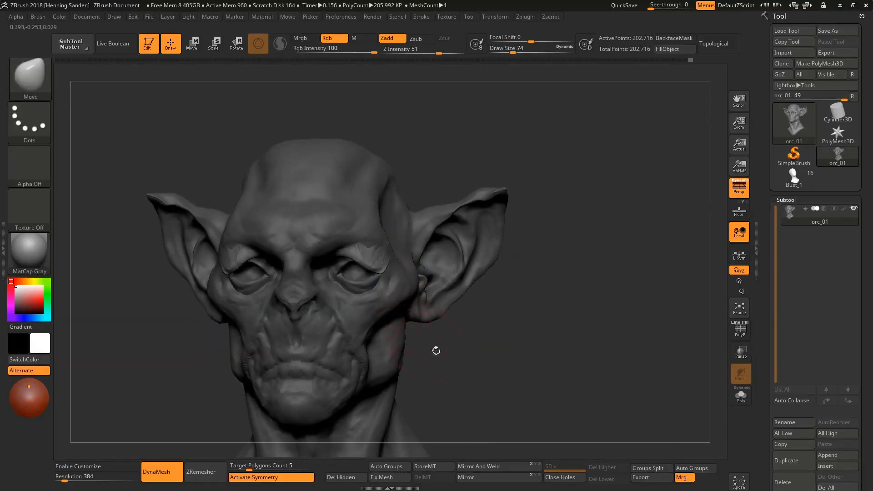
mouse_move(436, 350)
right_down()
mouse_move(361, 283)
mouse_move(376, 273)
mouse_move(438, 309)
right_up()
key(ctrl+z)
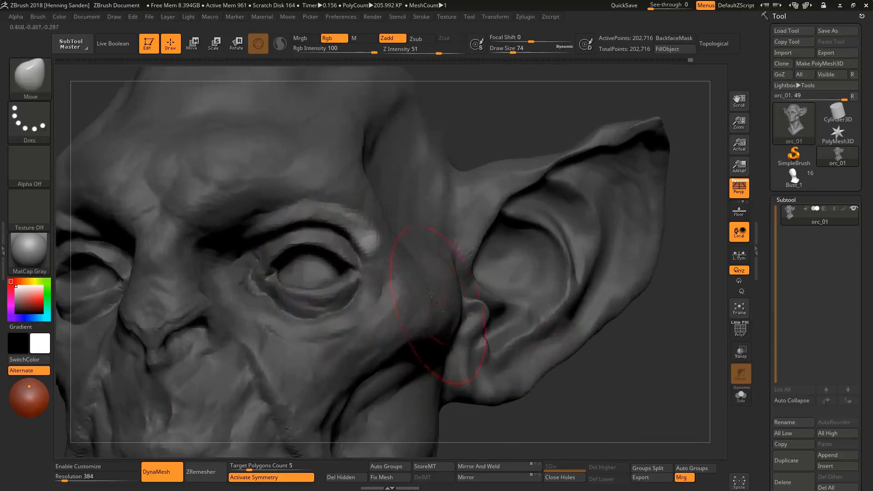
key(s)
mouse_move(380, 245)
mouse_down()
mouse_move(364, 247)
mouse_move(376, 245)
mouse_move(307, 197)
mouse_move(241, 230)
mouse_up()
key(s)
right_drag(342, 228, 355, 181)
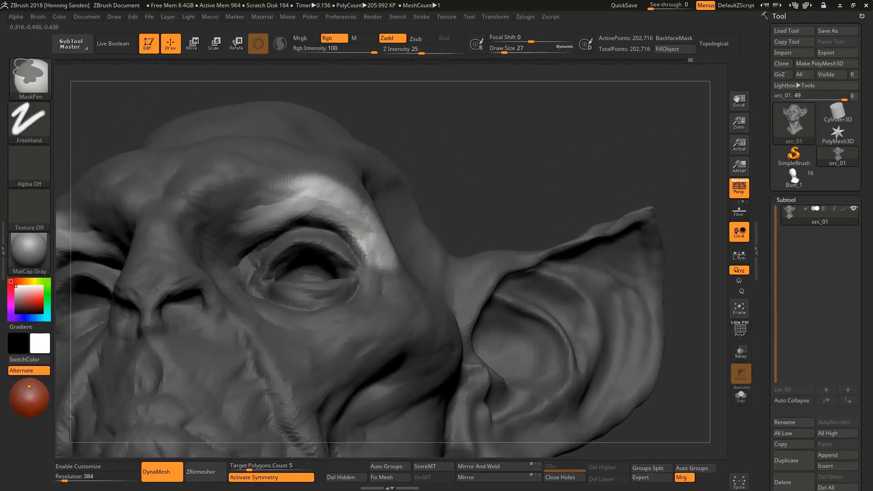
Smooth the folds above the outer upper eyelids and clear the mask
mouse_move(364, 214)
right_down()
mouse_move(359, 245)
mouse_move(345, 236)
mouse_move(370, 238)
mouse_move(365, 247)
mouse_move(366, 231)
mouse_move(343, 230)
mouse_move(361, 246)
mouse_move(394, 220)
right_up()
key(s)
mouse_move(340, 243)
right_down()
mouse_move(404, 171)
mouse_move(335, 207)
mouse_move(326, 239)
mouse_move(347, 272)
mouse_move(356, 257)
right_up()
key(shift)
mouse_move(382, 231)
right_down()
mouse_move(359, 253)
mouse_move(334, 255)
right_up()
Build up the folds over the outer upper eyelids with the ClayBuildup brush at draw sizes 22 and 12
key(b)
key(c)
key(b)
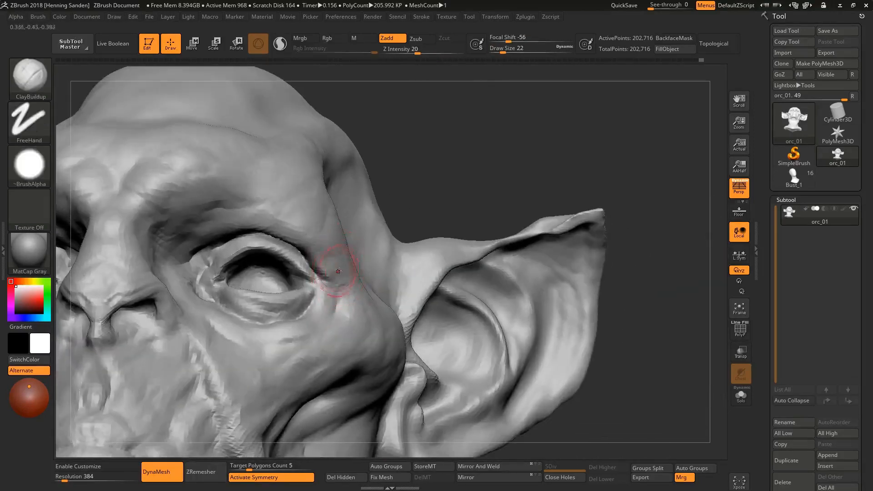
drag(338, 270, 322, 255)
mouse_move(309, 239)
right_down()
mouse_move(316, 251)
mouse_move(298, 234)
right_up()
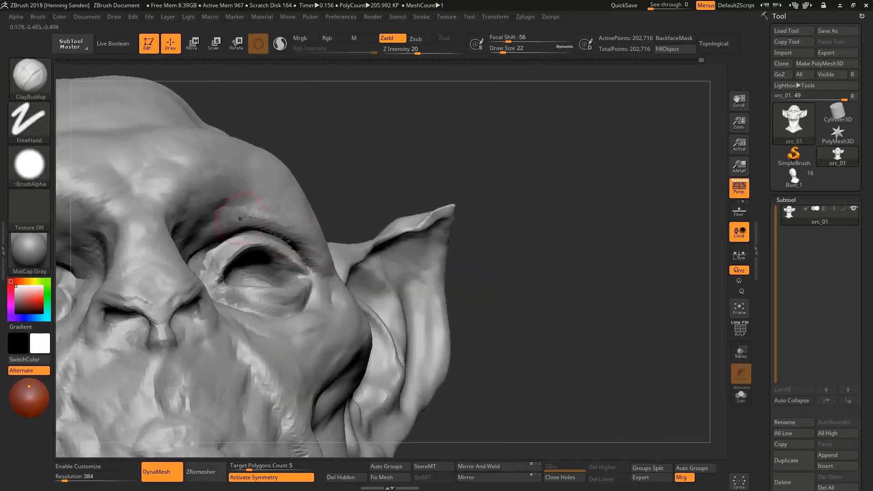
mouse_move(244, 219)
right_down()
mouse_move(315, 306)
mouse_move(318, 259)
right_up()
key(s)
drag(318, 259, 314, 259)
right_drag(314, 260, 332, 279)
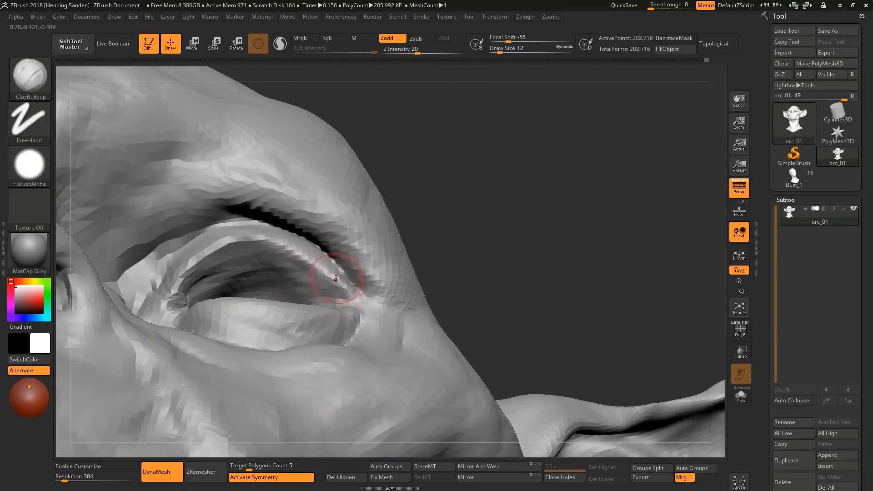
Paint a mask over the upper and lower eyelids with MaskPen at draw size 12, invert it and hide the mask display
right_drag(333, 267, 335, 263)
mouse_move(336, 263)
ctrl+right_down()
mouse_move(325, 232)
mouse_move(325, 260)
ctrl+right_up()
mouse_move(337, 276)
ctrl+mouse_down()
mouse_move(266, 231)
mouse_move(196, 277)
mouse_move(184, 305)
ctrl+mouse_up()
ctrl+drag(291, 229, 346, 285)
right_drag(337, 267, 342, 303)
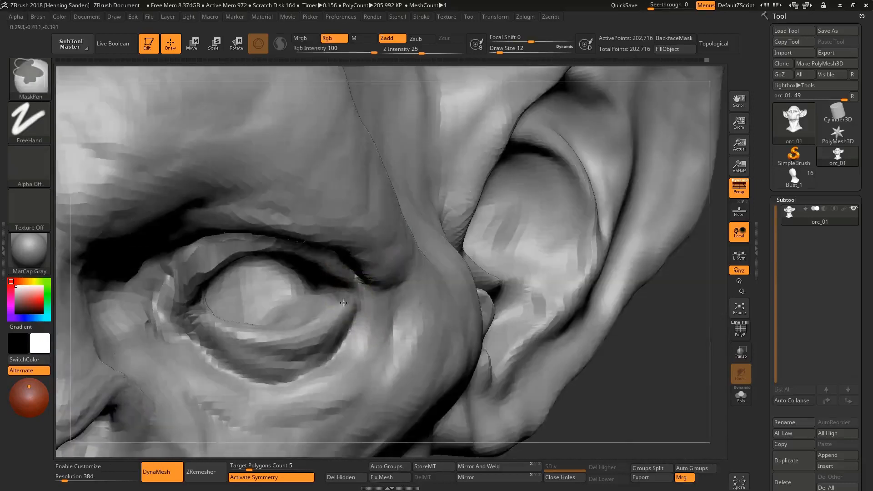
ctrl+drag(342, 306, 214, 314)
mouse_move(310, 291)
right_down()
mouse_move(314, 248)
mouse_move(395, 186)
right_up()
ctrl+click(448, 196)
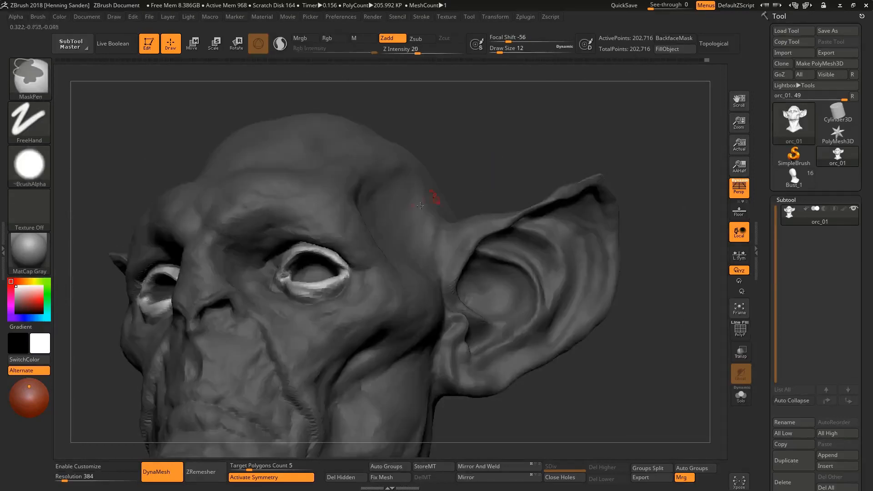
right_drag(443, 199, 373, 213)
key(ctrl+h)
Reshape the unmasked upper eyelids beneath the brow folds with the Move brush at draw size 22
mouse_move(343, 250)
ctrl+right_down()
mouse_move(332, 269)
mouse_move(302, 210)
ctrl+right_up()
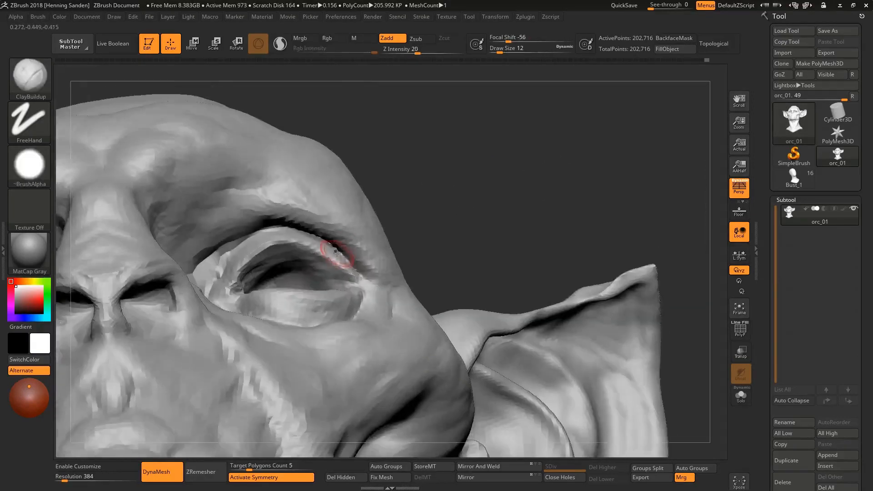
key(b)
key(m)
key(v)
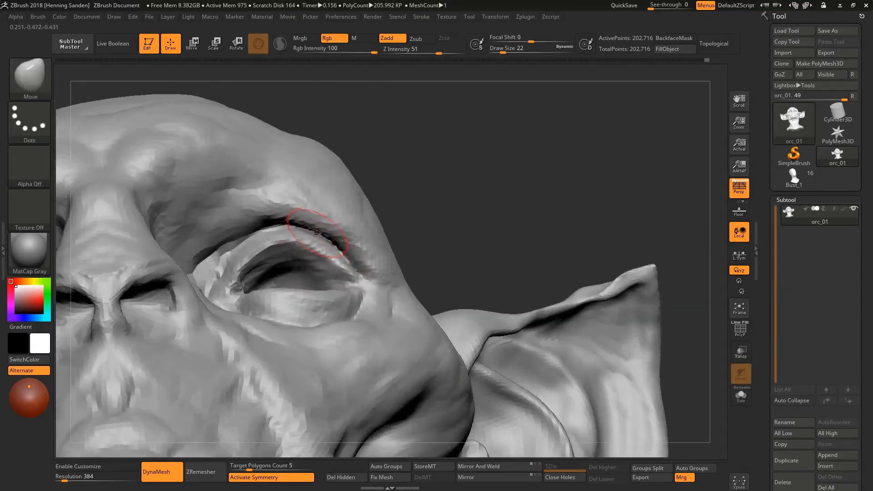
mouse_move(317, 233)
shift+mouse_down()
mouse_move(293, 226)
mouse_move(214, 272)
shift+mouse_up()
right_drag(291, 223, 294, 252)
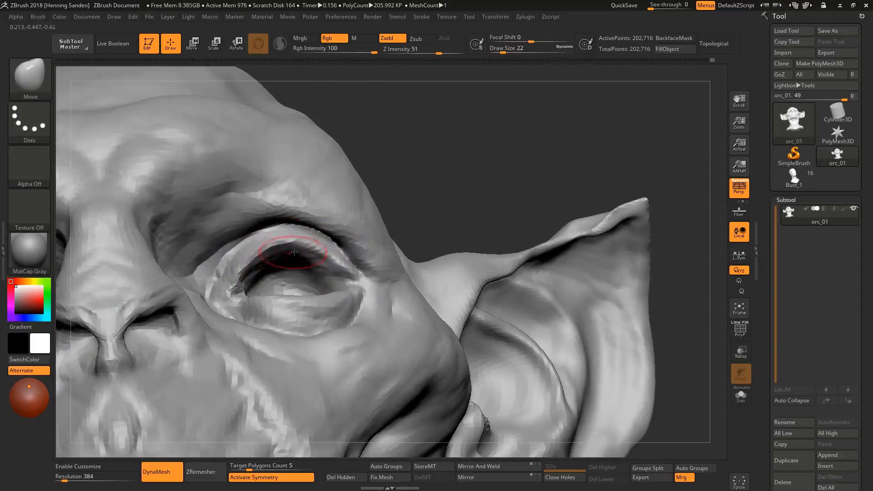
Refine the outer upper eyelid edges with the Move brush at draw size 7 and clear the mask
key(s)
drag(342, 247, 336, 248)
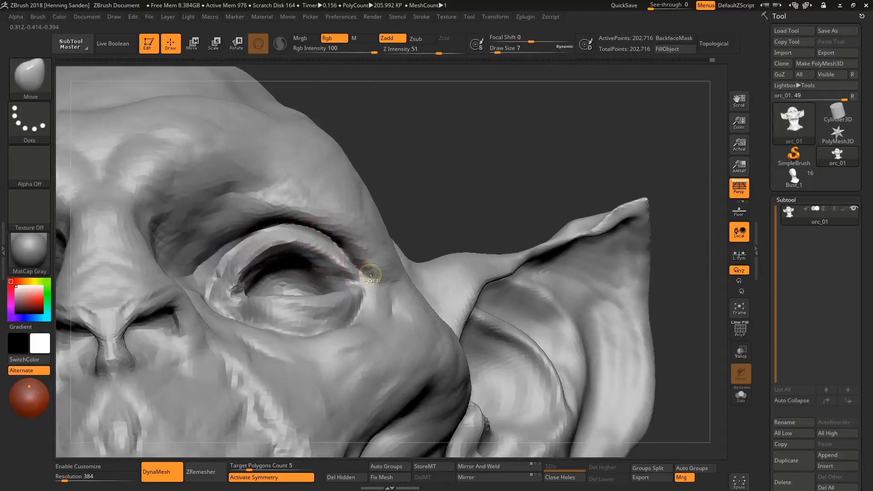
key(ctrl)
ctrl+drag(280, 228, 221, 253)
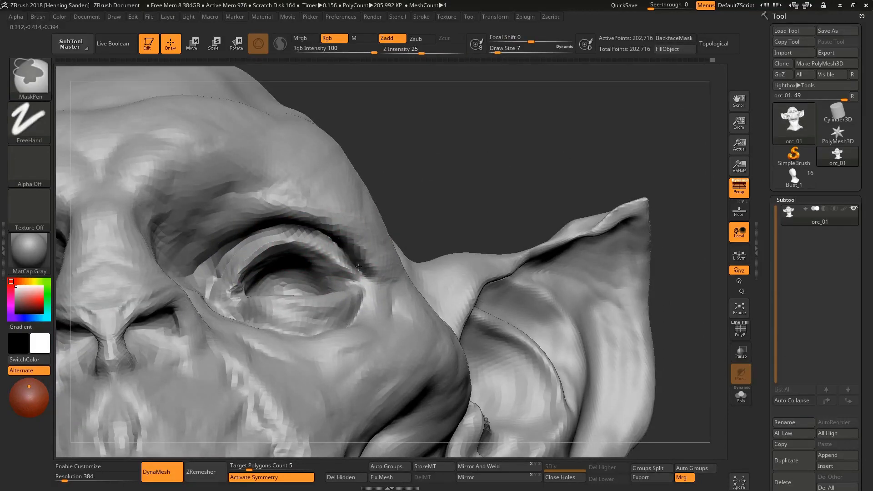
ctrl+drag(404, 148, 425, 171)
mouse_move(355, 255)
ctrl+right_down()
mouse_move(347, 253)
mouse_move(339, 289)
ctrl+right_up()
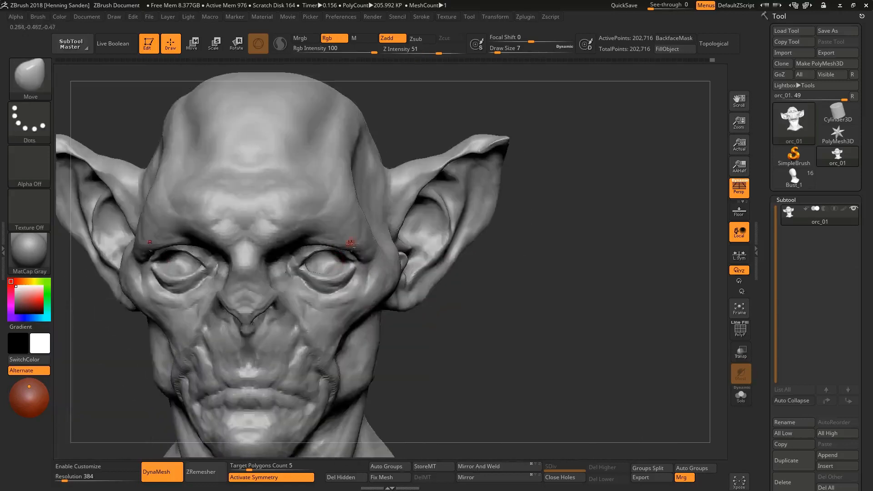
Switch to the ClayBuildup brush at draw size 18 and add volume to the outer brow folds
ctrl+right_drag(351, 242, 367, 260)
key(s)
drag(358, 256, 335, 247)
mouse_move(336, 250)
ctrl+right_down()
mouse_move(319, 236)
mouse_move(347, 171)
mouse_move(367, 181)
mouse_move(365, 164)
mouse_move(409, 146)
mouse_move(399, 189)
mouse_move(422, 227)
mouse_move(378, 214)
ctrl+right_up()
key(b)
key(c)
key(b)
drag(391, 219, 359, 196)
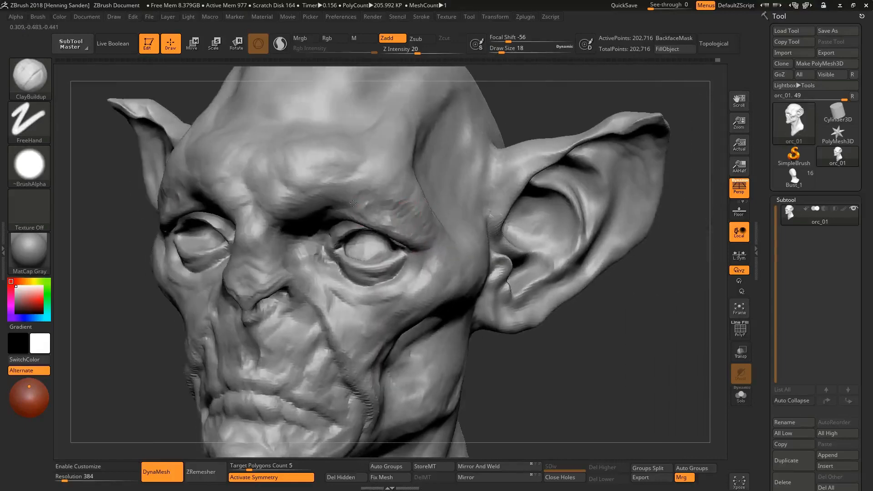
Continue building the outer brow ridge and the forehead above it with ClayBuildup at draw size 20
mouse_move(359, 196)
right_down()
mouse_move(368, 215)
mouse_move(407, 198)
right_up()
mouse_move(407, 198)
mouse_down()
mouse_move(387, 178)
mouse_move(398, 143)
mouse_up()
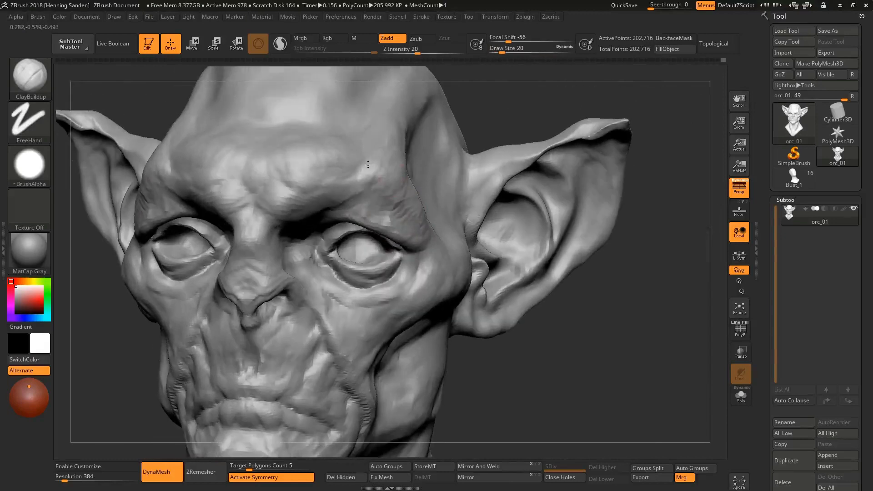
mouse_move(385, 172)
right_down()
mouse_move(399, 195)
mouse_move(383, 207)
mouse_move(411, 207)
mouse_move(409, 226)
right_up()
drag(411, 238, 400, 227)
mouse_move(473, 226)
right_down()
mouse_move(414, 224)
mouse_move(430, 224)
right_up()
key([)
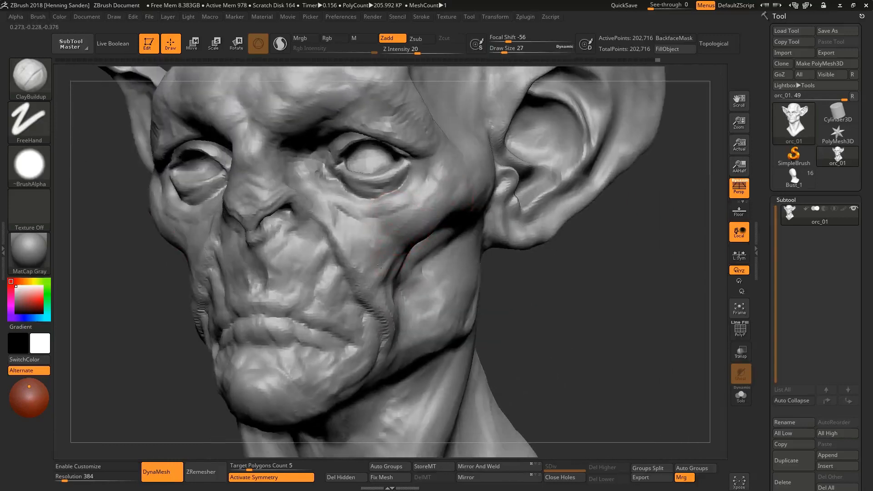
Build up the cheek planes and the hollow below the cheekbones with ClayBuildup at draw size 27
mouse_move(387, 255)
mouse_down()
mouse_move(369, 234)
mouse_move(368, 270)
mouse_up()
right_drag(392, 246, 425, 241)
drag(400, 234, 371, 223)
right_drag(370, 226, 358, 213)
mouse_move(358, 212)
ctrl+right_down()
mouse_move(364, 191)
mouse_move(390, 237)
ctrl+right_up()
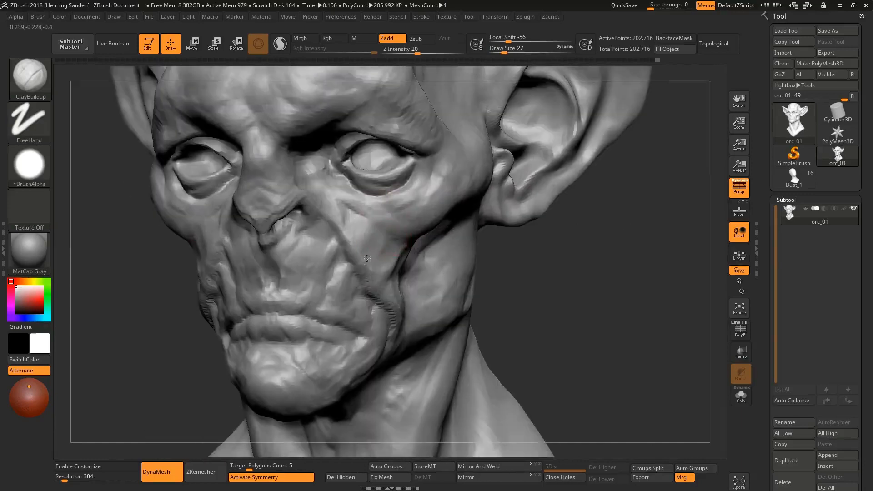
Add clay strokes around the outer lower eyelids, undo the last stroke and reduce the draw size to 18
right_drag(400, 196, 408, 181)
drag(408, 181, 394, 199)
right_drag(405, 190, 413, 171)
mouse_move(413, 170)
mouse_down()
mouse_move(377, 200)
mouse_move(366, 196)
mouse_move(399, 180)
mouse_up()
key(ctrl+z)
key(s)
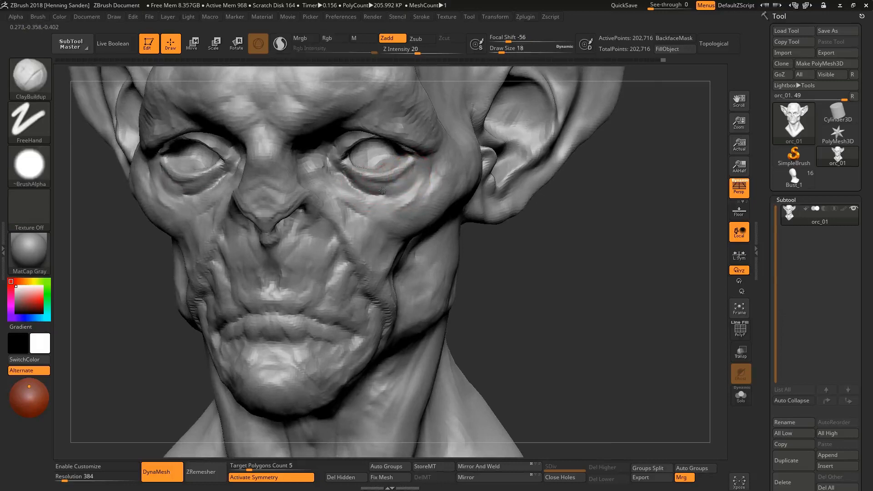
Build up the upper cheeks beneath the lower eyelids with ClayBuildup, then reduce the draw size to 11
mouse_move(413, 188)
ctrl+right_down()
mouse_move(405, 190)
mouse_move(432, 192)
mouse_move(433, 182)
mouse_move(411, 211)
ctrl+right_up()
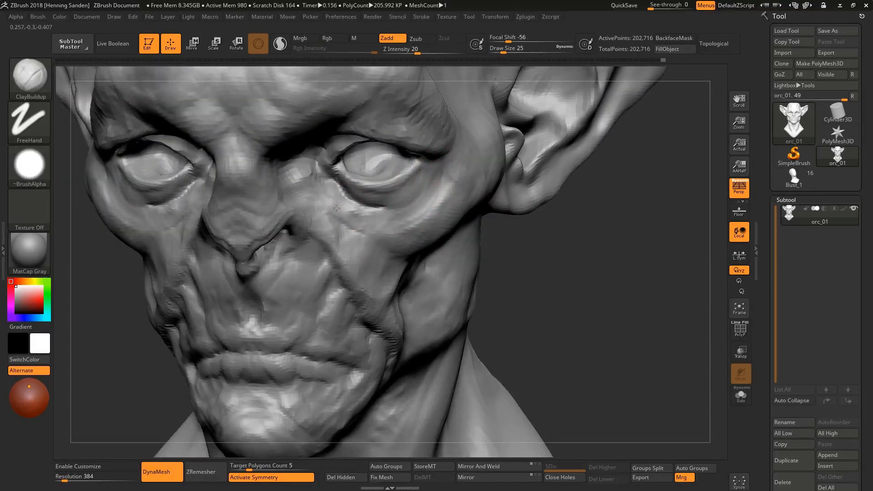
right_drag(346, 215, 445, 195)
mouse_move(397, 229)
right_down()
mouse_move(429, 218)
mouse_move(388, 234)
mouse_move(400, 273)
mouse_move(393, 298)
right_up()
right_drag(343, 242, 378, 235)
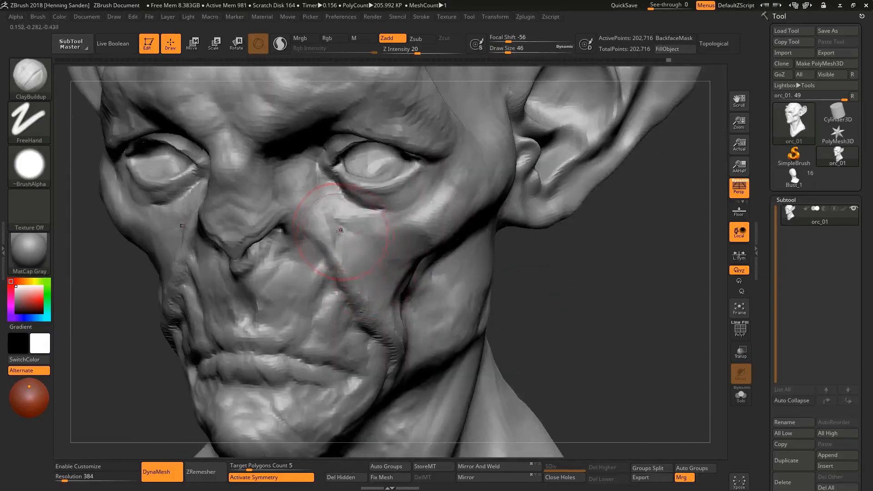
key(s)
drag(337, 234, 328, 234)
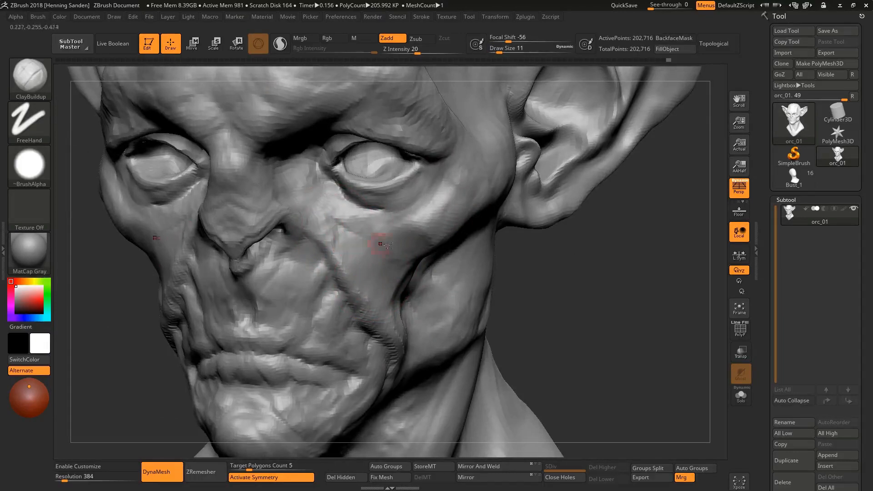
Shape the cheekbone planes below the outer eyes with ClayBuildup at draw size 27
right_drag(473, 259, 429, 246)
key(s)
drag(429, 247, 434, 247)
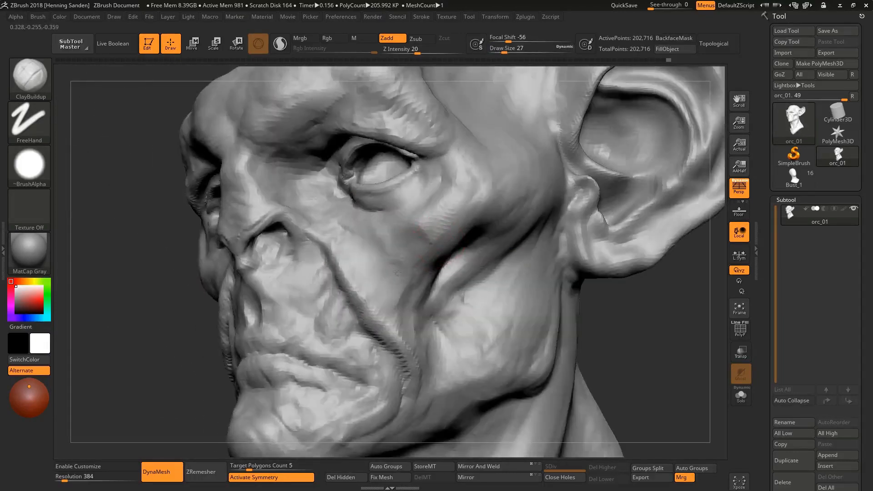
right_drag(397, 273, 417, 268)
drag(379, 237, 415, 230)
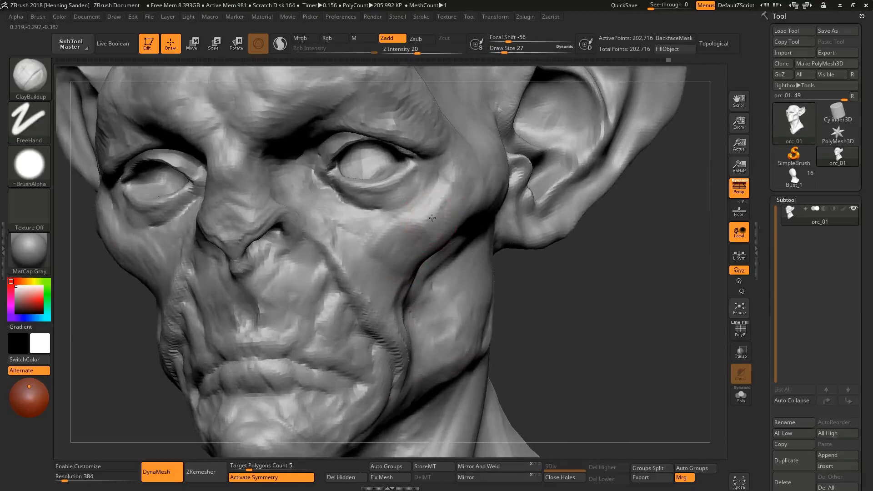
mouse_move(432, 218)
right_down()
mouse_move(406, 227)
mouse_move(421, 234)
right_up()
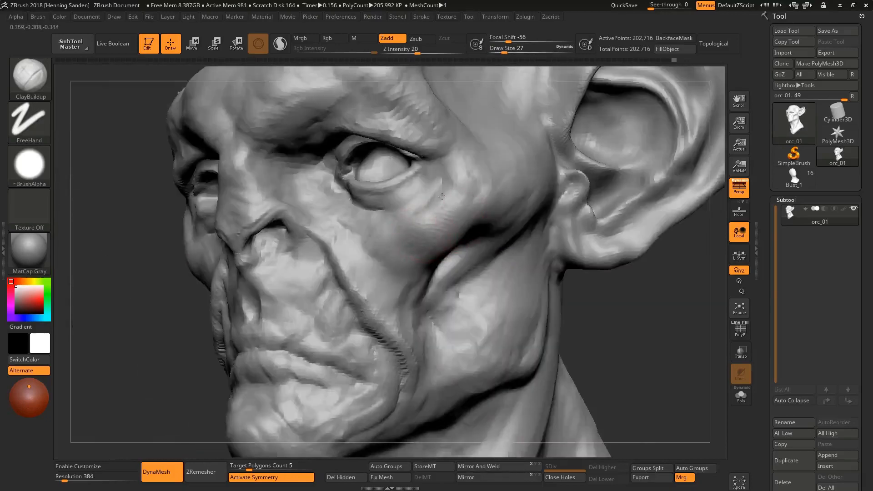
mouse_move(442, 197)
right_down()
mouse_move(462, 224)
mouse_move(502, 196)
mouse_move(480, 211)
right_up()
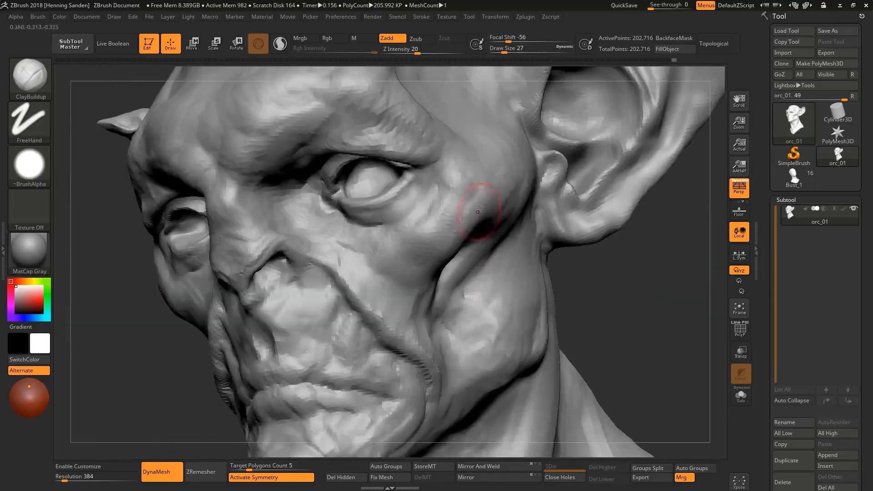
Sculpt the curved bag folds under the eyes with ClayBuildup, reducing the draw size to 14
mouse_move(412, 213)
right_down()
mouse_move(431, 209)
mouse_move(426, 200)
right_up()
key(s)
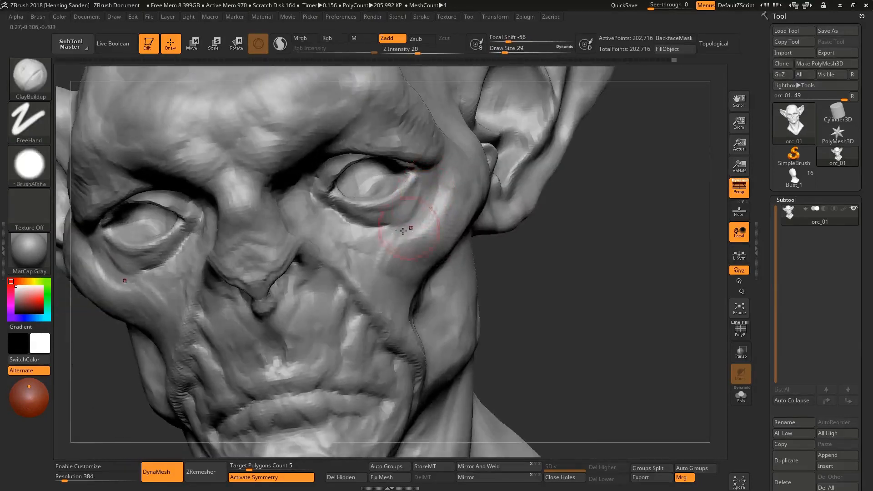
drag(403, 231, 337, 231)
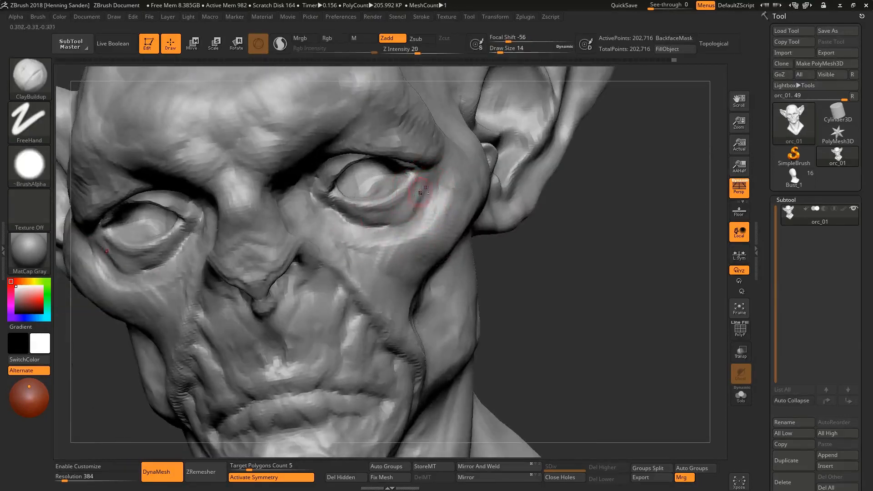
right_drag(417, 225, 423, 186)
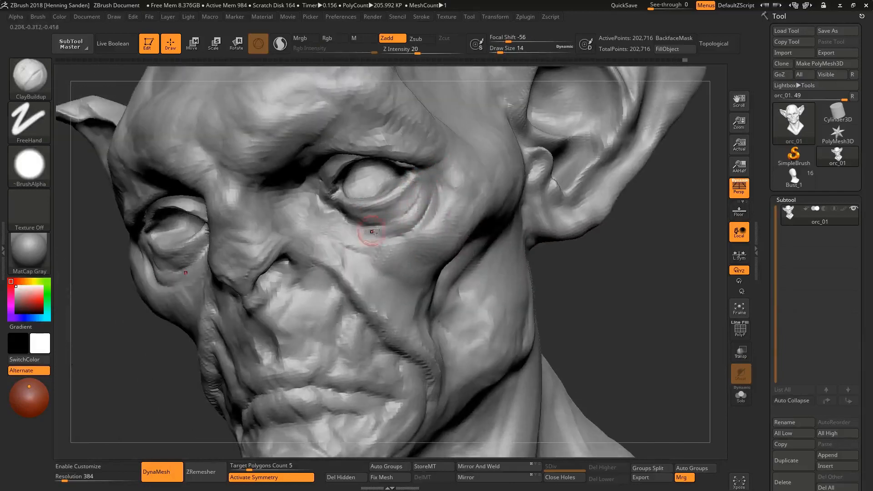
right_drag(361, 230, 368, 250)
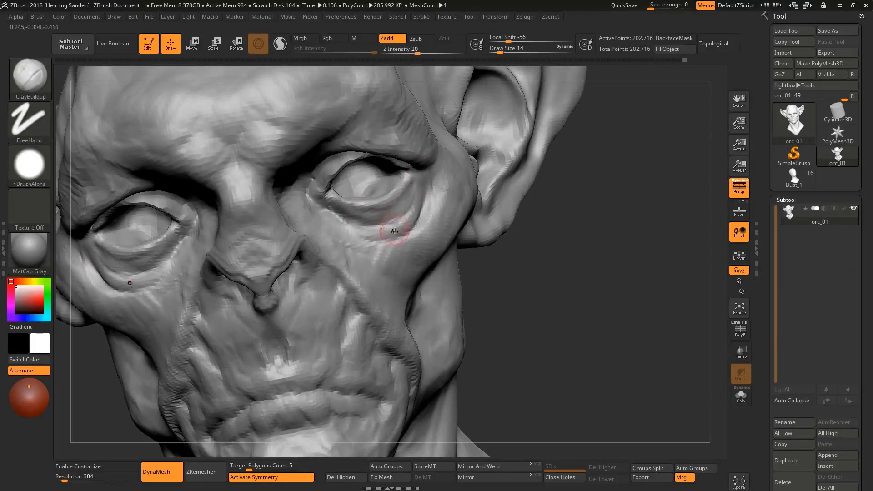
Save the sculpt as a new ZTool file named orc_02
key(ctrl+s)
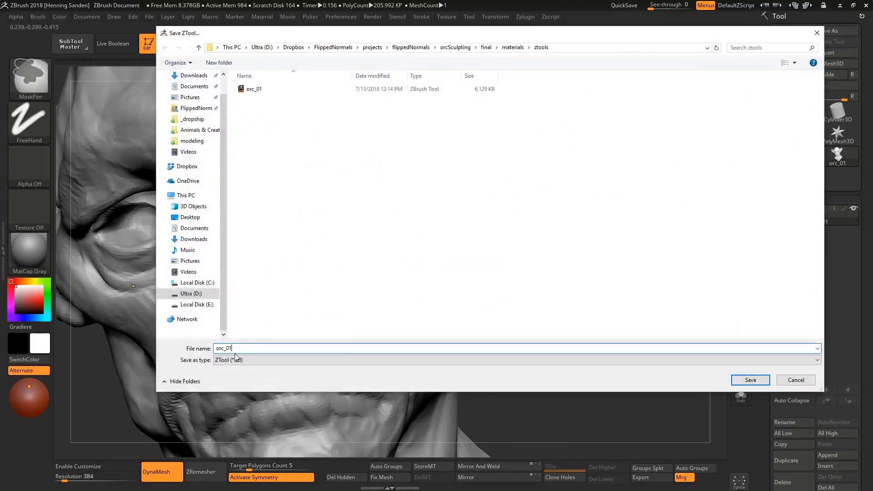
key(Return)
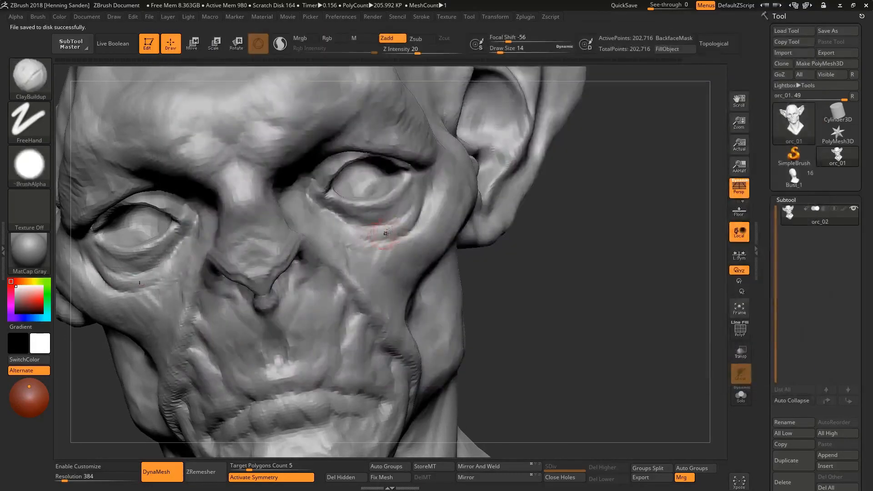
Refine the eye bags and the outer brow corners with ClayBuildup strokes at draw size 20
mouse_move(387, 233)
right_down()
mouse_move(410, 203)
mouse_move(429, 202)
right_up()
ctrl+right_drag(391, 234, 429, 197)
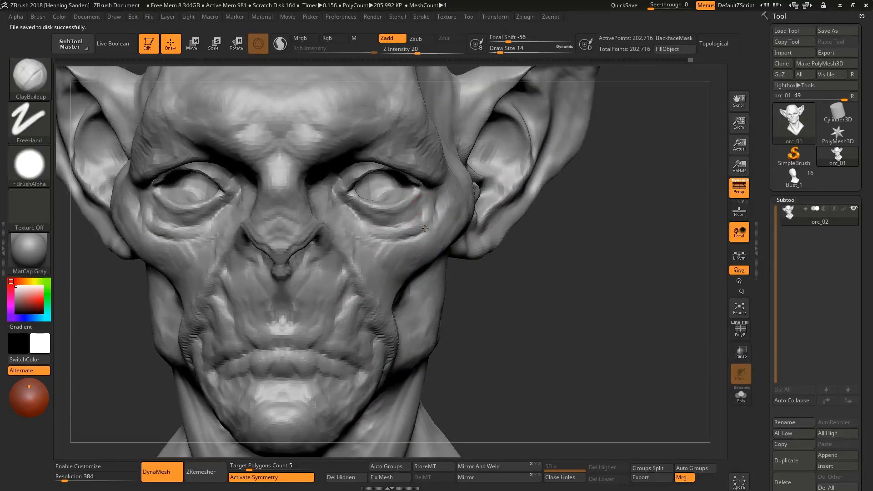
mouse_move(408, 225)
right_down()
mouse_move(394, 221)
mouse_move(406, 214)
mouse_move(414, 224)
right_up()
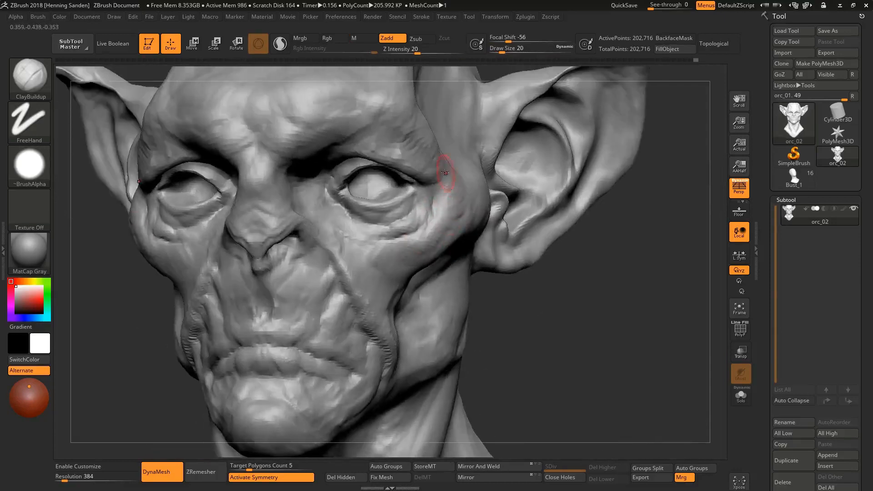
right_drag(445, 173, 435, 167)
drag(435, 166, 418, 152)
mouse_move(415, 156)
ctrl+right_down()
mouse_move(427, 189)
mouse_move(452, 207)
mouse_move(404, 194)
mouse_move(423, 229)
mouse_move(407, 225)
ctrl+right_up()
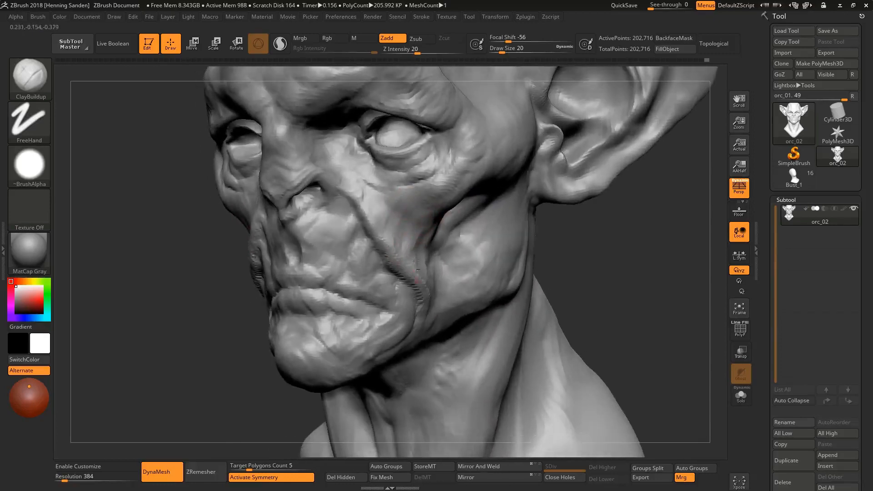
Build up the area between the nose and the upper lip with ClayBuildup at draw size 23
mouse_move(403, 268)
ctrl+right_down()
mouse_move(400, 246)
mouse_move(414, 308)
mouse_move(314, 287)
mouse_move(325, 257)
mouse_move(312, 233)
mouse_move(302, 236)
ctrl+right_up()
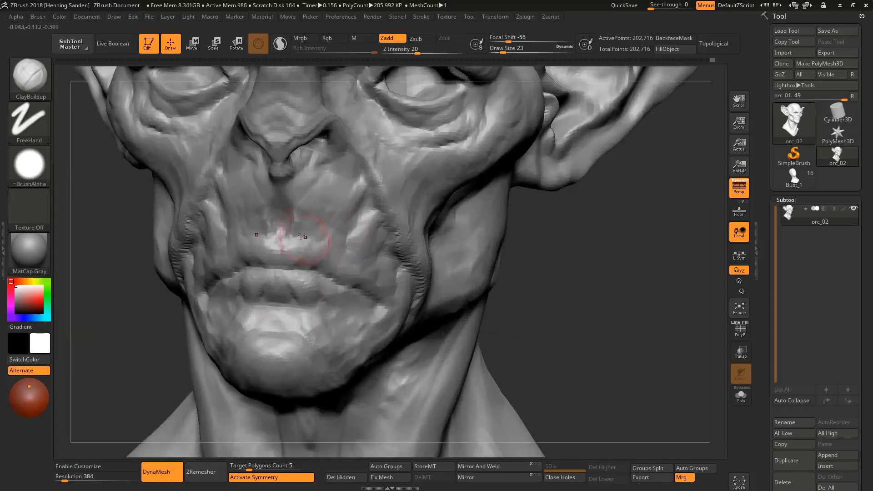
drag(296, 247, 314, 238)
mouse_move(359, 239)
ctrl+right_down()
mouse_move(312, 235)
mouse_move(322, 218)
mouse_move(325, 238)
ctrl+right_up()
drag(324, 237, 324, 228)
Rework the folds beside the outer eye corners at draw size 17, undoing the last two strokes
mouse_move(324, 228)
ctrl+right_down()
mouse_move(400, 215)
mouse_move(425, 156)
mouse_move(419, 196)
mouse_move(455, 171)
mouse_move(438, 205)
ctrl+right_up()
key(s)
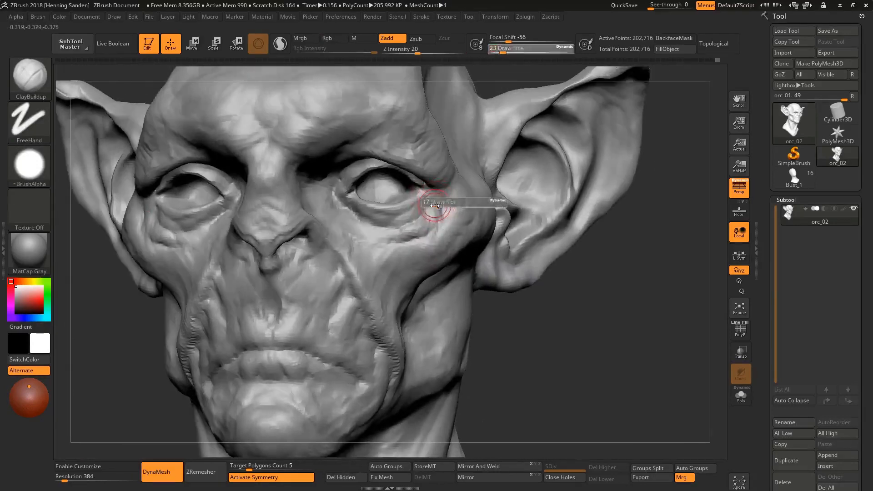
drag(438, 204, 434, 204)
right_drag(435, 204, 436, 206)
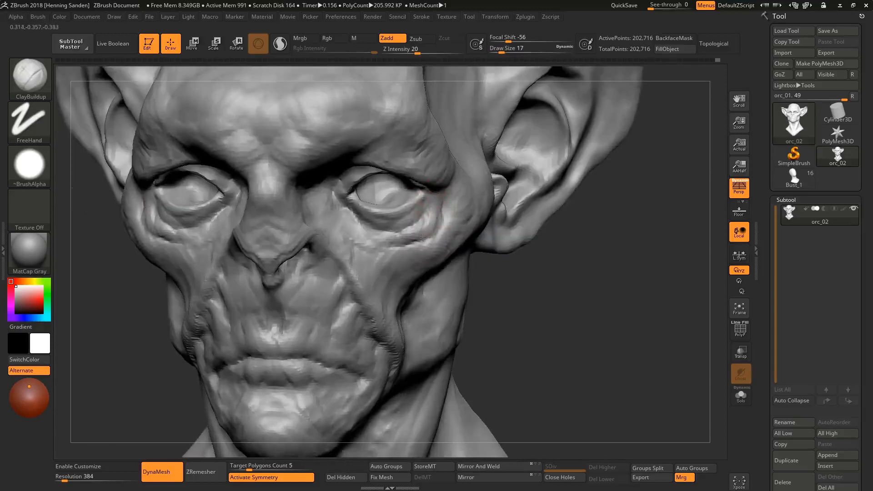
key(ctrl+z)
key(ctrl+z)
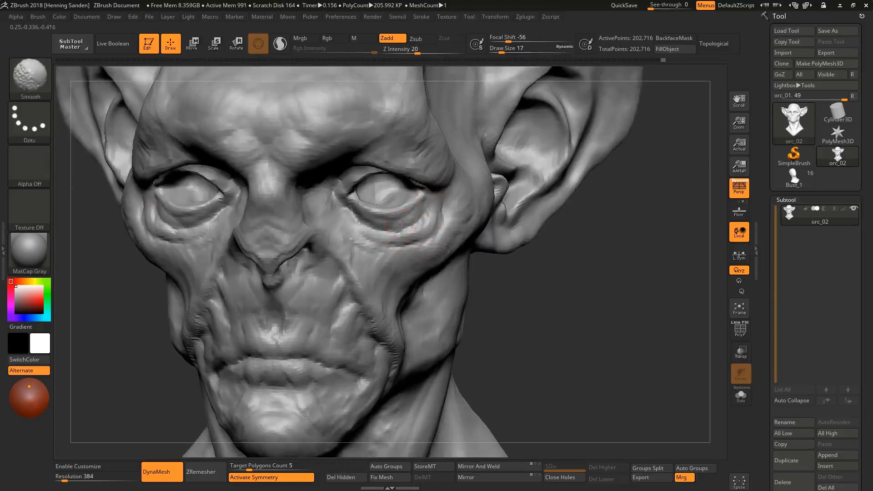
shift+right_drag(383, 236, 419, 199)
Try pulling the outer eye corners downward with the Move brush at draw size 97, then undo it
key(b)
key(m)
key(v)
mouse_move(418, 198)
mouse_down()
mouse_move(429, 242)
mouse_move(424, 263)
mouse_up()
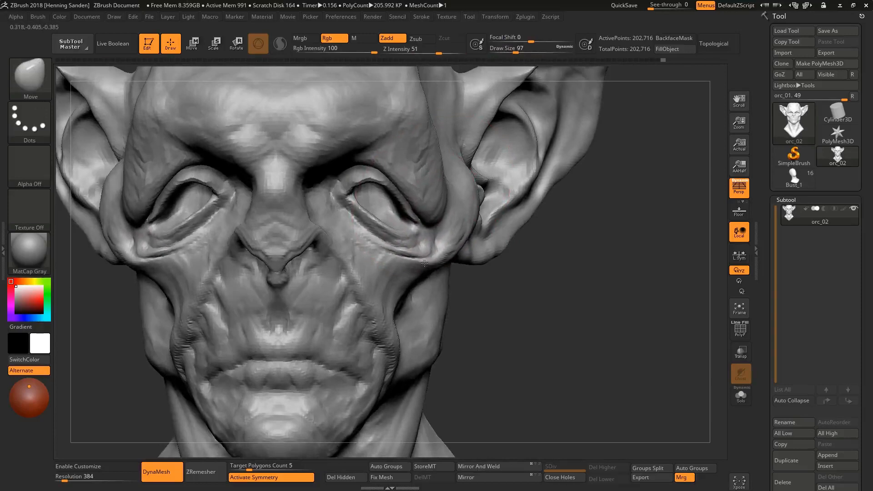
drag(425, 226, 419, 314)
key(ctrl+z)
key(ctrl+z)
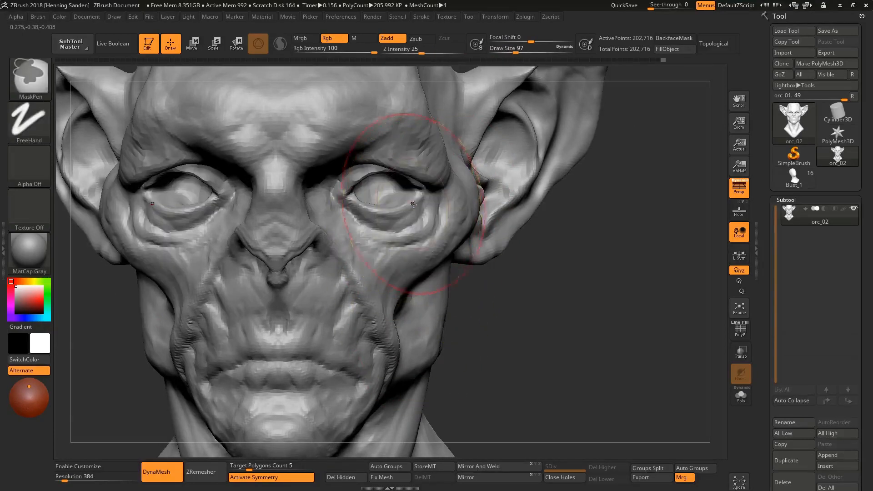
Return to ClayBuildup and refine the eye bags and outer eye folds at draw sizes 20 and 17
key(b)
key(c)
key(b)
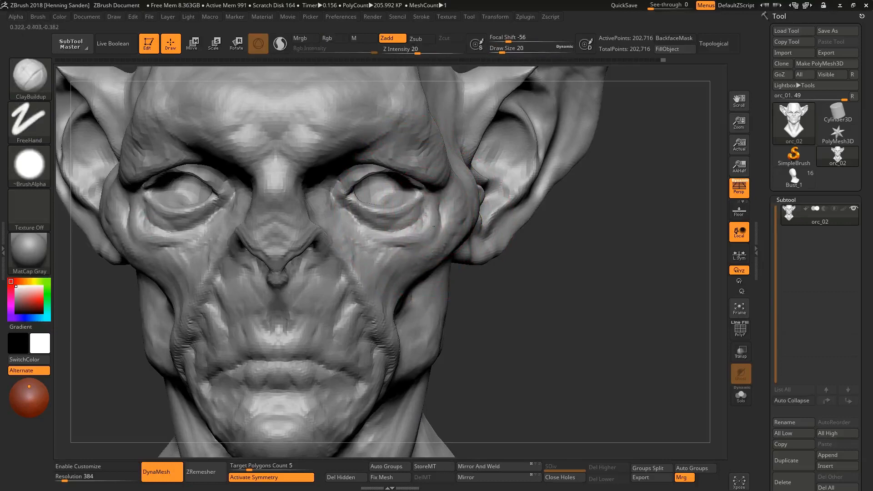
drag(384, 236, 362, 232)
mouse_move(363, 232)
right_down()
mouse_move(425, 224)
mouse_move(422, 210)
mouse_move(411, 225)
mouse_move(430, 201)
right_up()
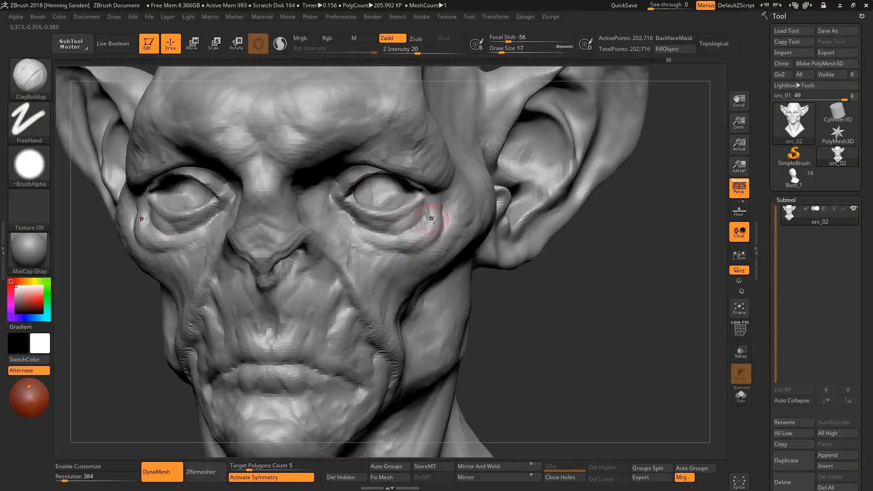
key(f)
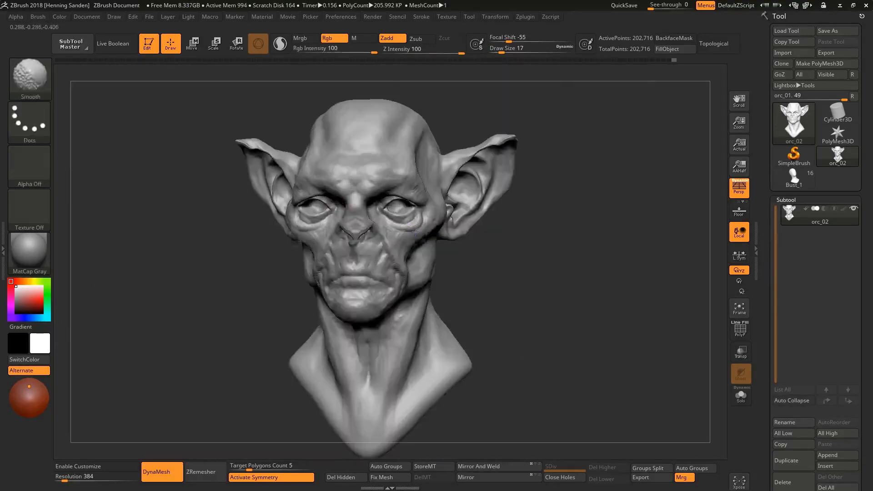
shift+right_drag(414, 239, 412, 199)
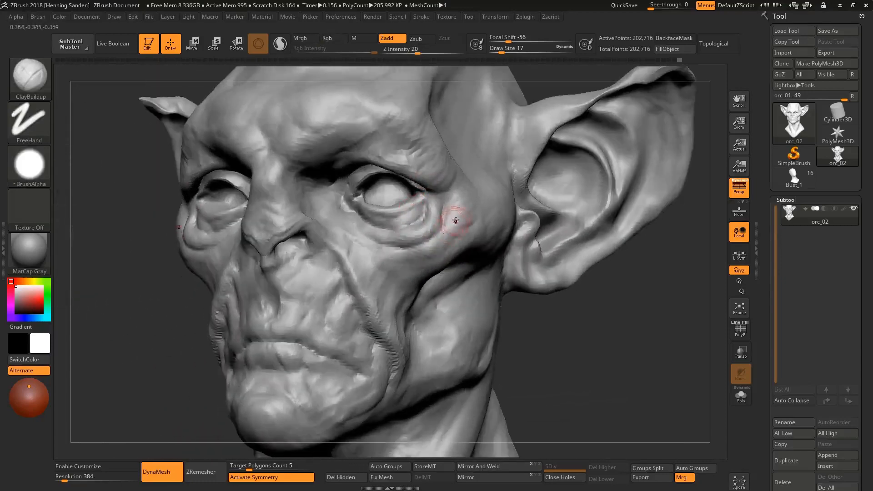
right_drag(455, 221, 457, 179)
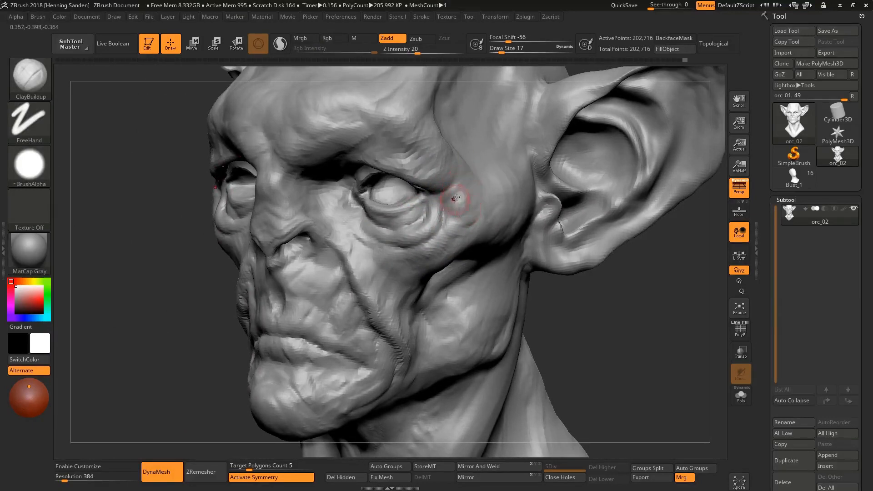
Refine the eyelids and inner eye corners with ClayBuildup, then build up the side of the nose at draw size 39
mouse_move(456, 199)
right_down()
mouse_move(419, 214)
mouse_move(432, 182)
right_up()
mouse_move(433, 183)
ctrl+mouse_down()
mouse_move(355, 154)
mouse_move(338, 164)
ctrl+mouse_up()
mouse_move(471, 140)
right_down()
mouse_move(439, 195)
mouse_move(468, 204)
right_up()
drag(395, 196, 353, 205)
right_drag(352, 205, 307, 234)
key(s)
drag(264, 268, 270, 268)
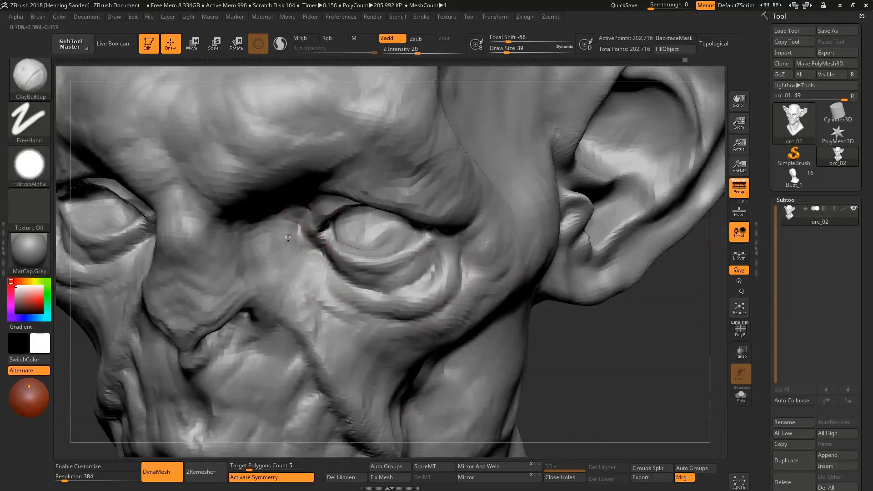
mouse_move(255, 239)
ctrl+right_down()
mouse_move(259, 226)
mouse_move(268, 269)
mouse_move(255, 291)
ctrl+right_up()
drag(257, 291, 249, 304)
Switch to the Move brush and adjust the nose and upper lip profile at draw sizes 68 and 39
mouse_move(250, 304)
ctrl+right_down()
mouse_move(318, 267)
mouse_move(310, 307)
mouse_move(364, 266)
mouse_move(387, 234)
ctrl+right_up()
key(b)
key(m)
key(v)
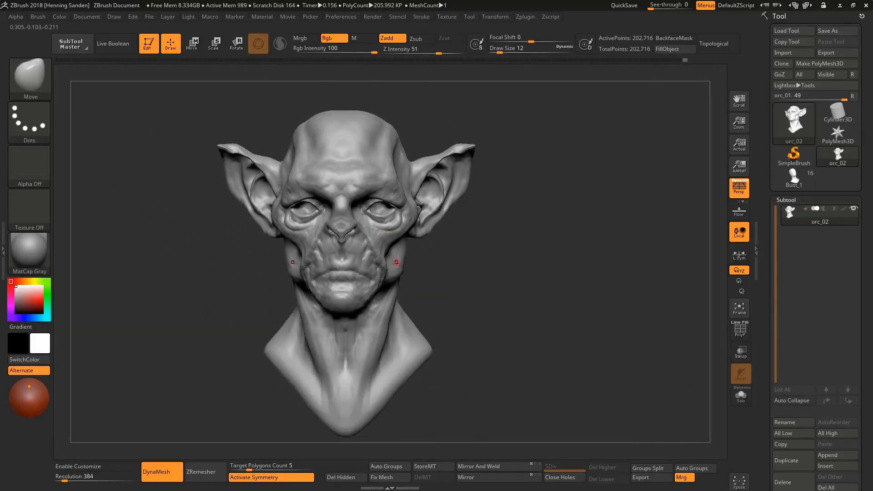
key(s)
drag(395, 262, 404, 262)
mouse_move(404, 257)
right_down()
mouse_move(373, 255)
mouse_move(396, 246)
mouse_move(393, 238)
mouse_move(348, 247)
mouse_move(350, 228)
right_up()
key(s)
drag(350, 228, 361, 228)
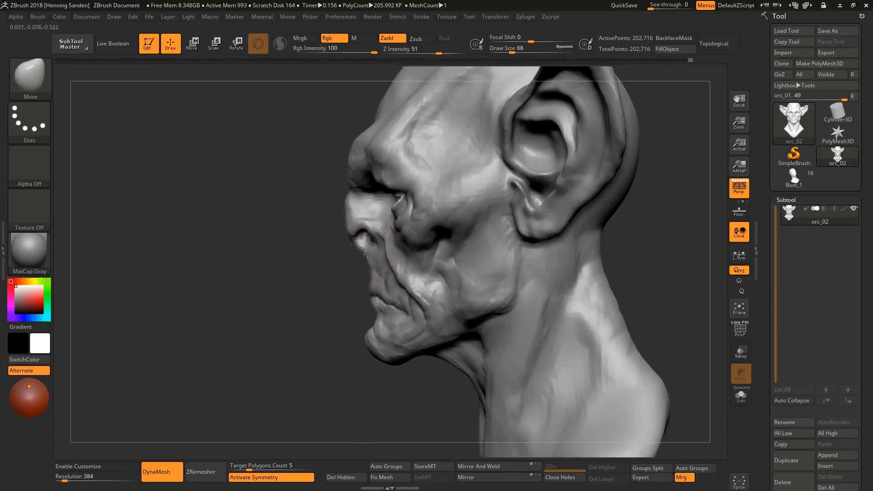
key(s)
drag(375, 260, 369, 261)
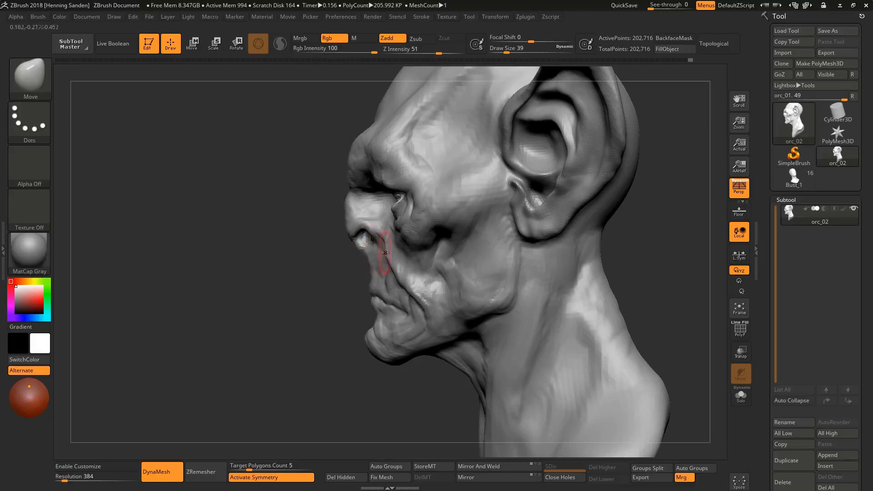
Enlarge the Move brush to draw size 234 and reshape the shoulders and lower neck in front and side view
right_drag(411, 235, 406, 214)
key(s)
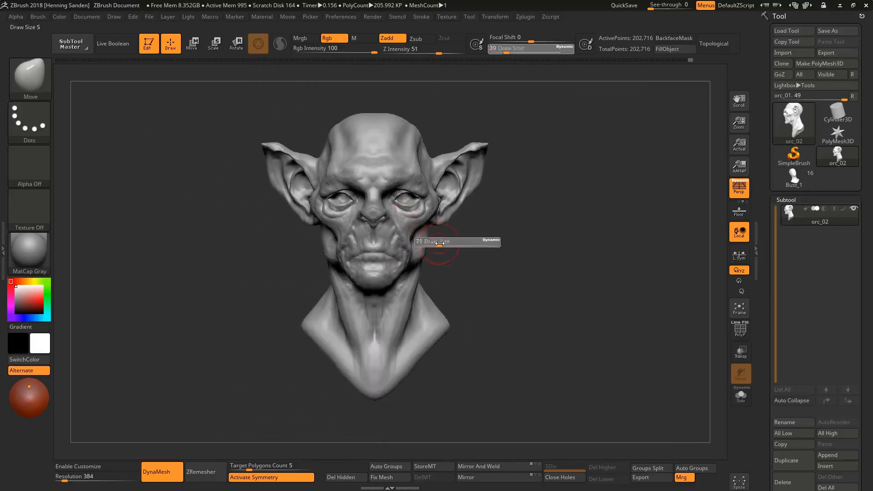
drag(437, 242, 450, 243)
key(s)
mouse_move(423, 285)
mouse_down()
mouse_move(407, 293)
mouse_move(403, 324)
mouse_up()
right_drag(403, 323, 416, 287)
key(s)
drag(416, 286, 422, 287)
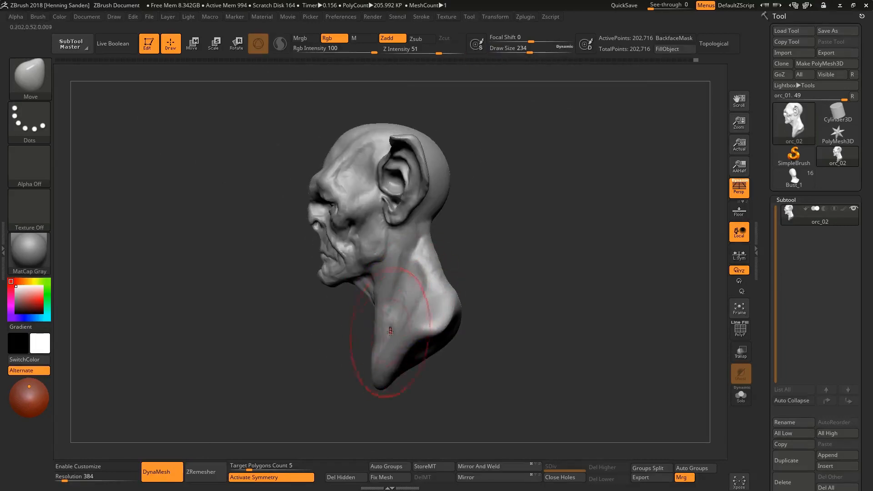
drag(388, 331, 396, 328)
shift+right_drag(390, 275, 432, 259)
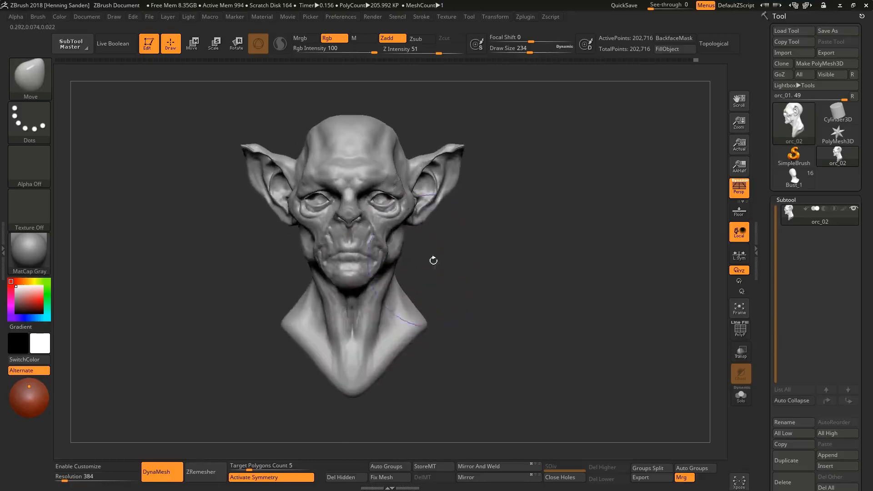
Push the sides of the neck inward below the jaw, then reduce the Move brush's draw size to 101
drag(382, 276, 370, 278)
ctrl+right_drag(371, 277, 369, 259)
right_drag(368, 259, 362, 291)
key(s)
drag(361, 290, 353, 290)
right_drag(352, 291, 379, 285)
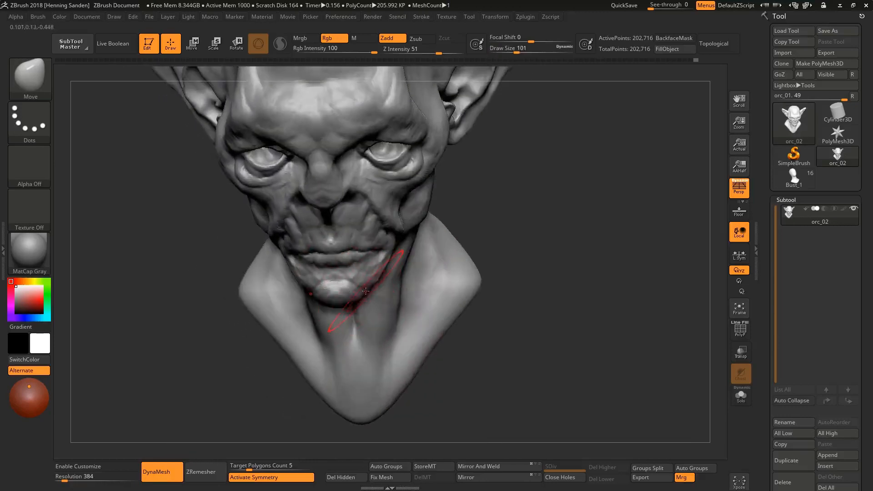
Set the Move brush's draw size to 108
key(s)
mouse_move(380, 286)
mouse_down()
mouse_move(362, 287)
mouse_move(364, 276)
mouse_up()
key(s)
mouse_move(370, 276)
right_down()
mouse_move(356, 254)
mouse_move(375, 305)
mouse_move(363, 279)
mouse_move(412, 220)
right_up()
mouse_move(411, 221)
shift+right_down()
mouse_move(433, 193)
mouse_move(409, 230)
mouse_move(413, 249)
shift+right_up()
key(s)
drag(413, 249, 412, 266)
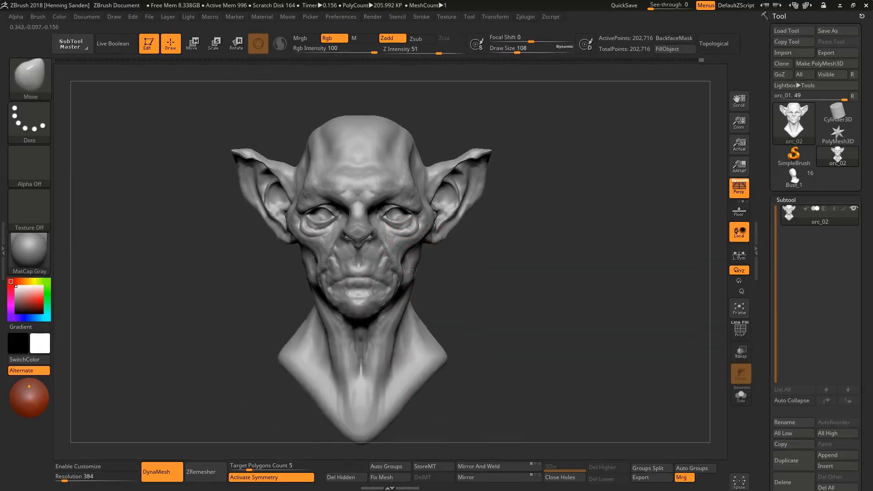
ctrl+right_drag(439, 259, 450, 224)
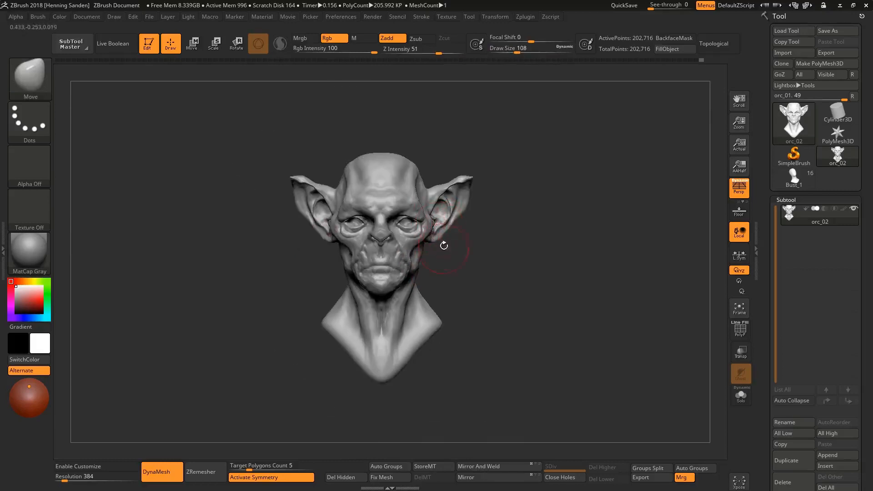
Append a sphere as a new subtool, make it active and bring up the transform gizmo on it
click(833, 455)
click(431, 340)
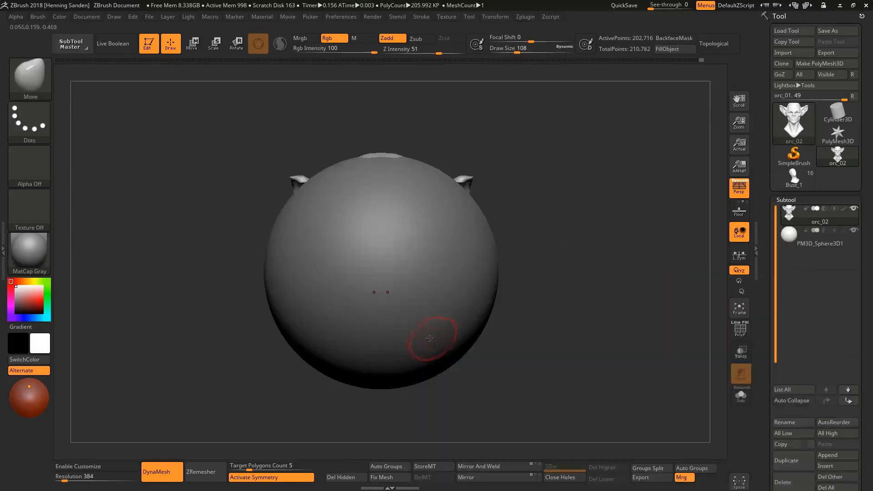
alt+click(382, 239)
key(e)
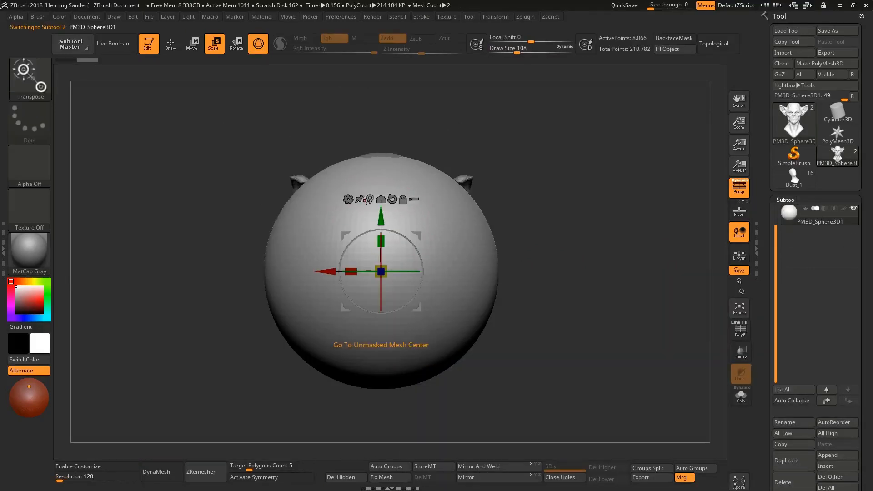
Scale the appended sphere down uniformly to roughly the width of the orc's head
drag(387, 274, 344, 217)
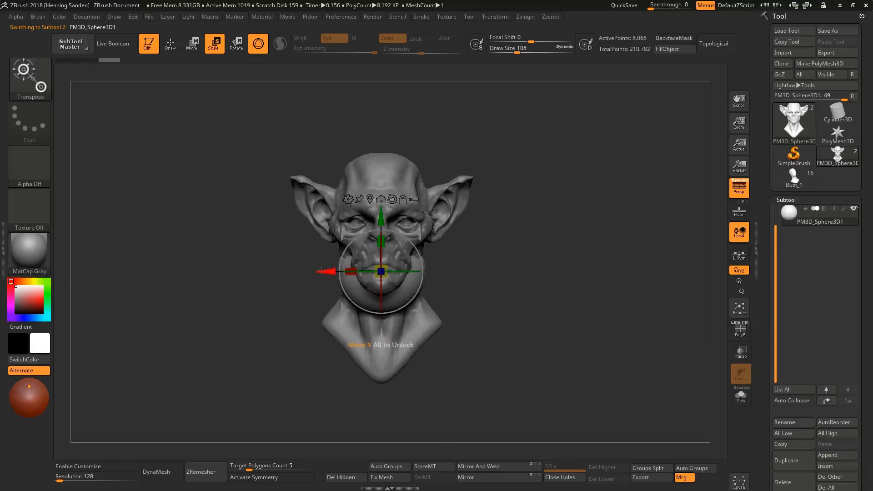
drag(383, 273, 431, 266)
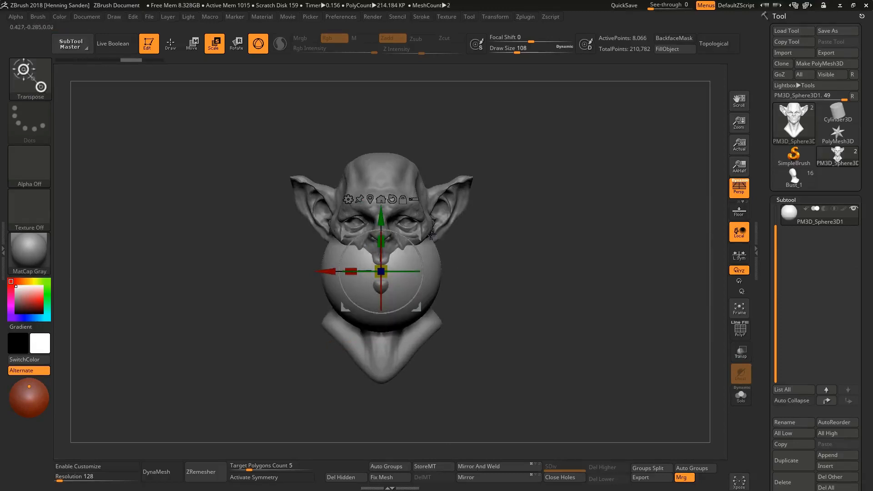
ctrl+right_drag(427, 208, 429, 218)
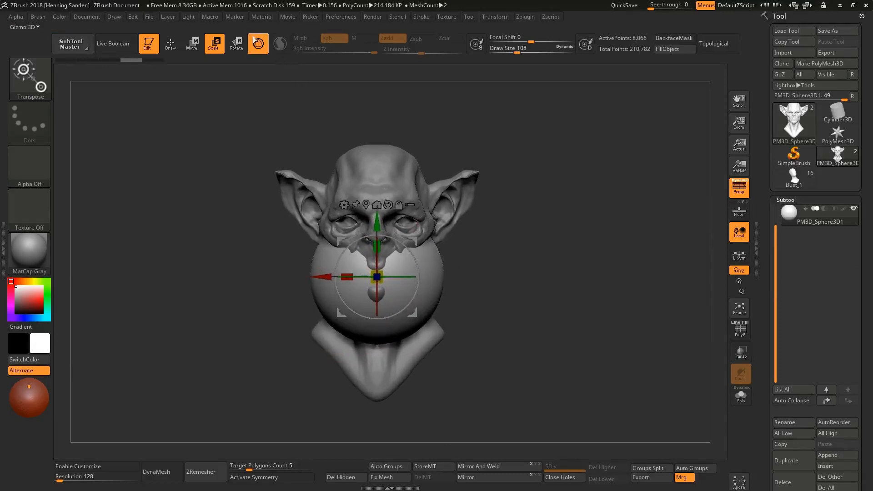
key(y)
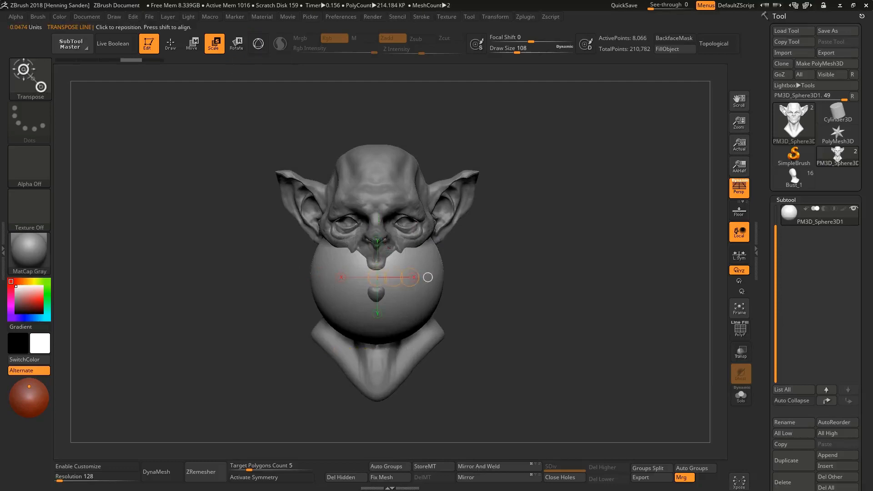
key(y)
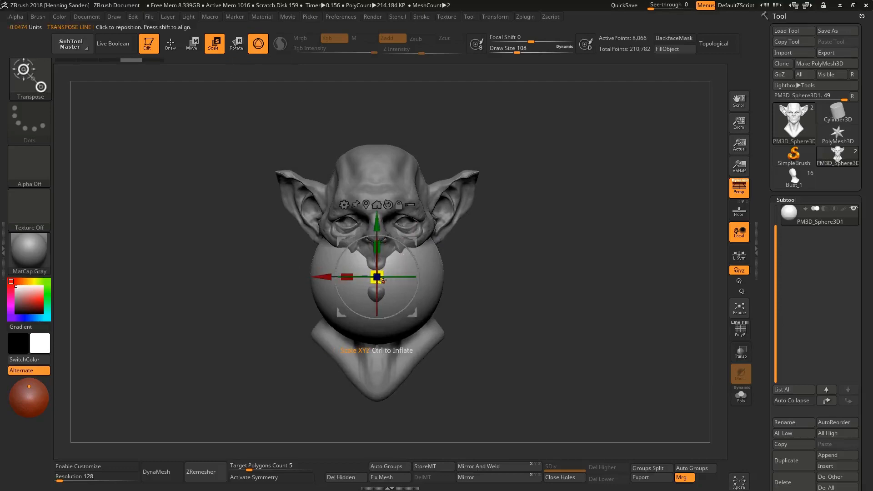
Shrink the sphere further and move it sideways and up to the level of the orc's right eye
alt+right_drag(408, 241, 400, 278)
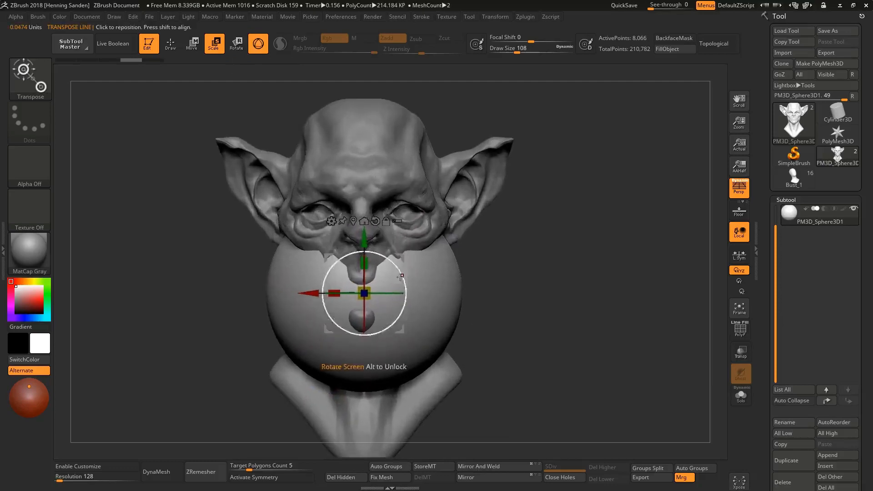
alt+right_drag(398, 243, 405, 216)
drag(374, 270, 261, 266)
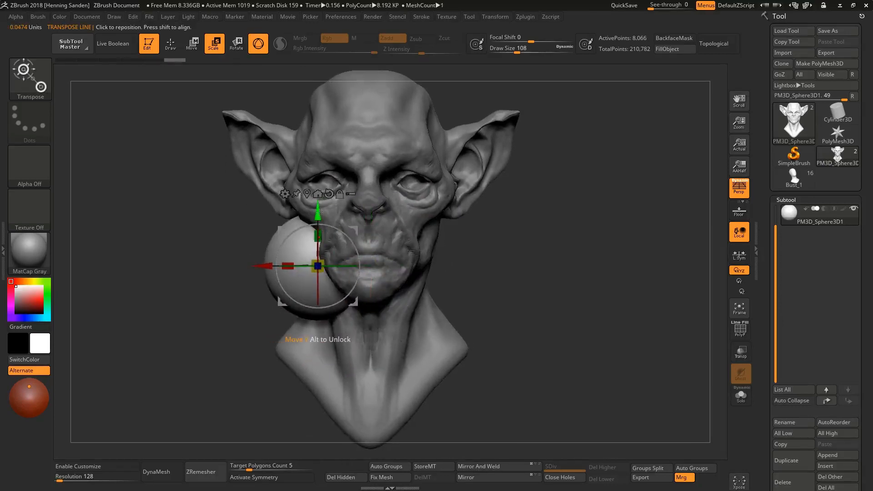
drag(317, 211, 317, 146)
drag(213, 197, 424, 199)
Scale the sphere to eyeball size and place it in the orc's right eye socket
shift+drag(491, 179, 411, 189)
shift+drag(473, 189, 527, 192)
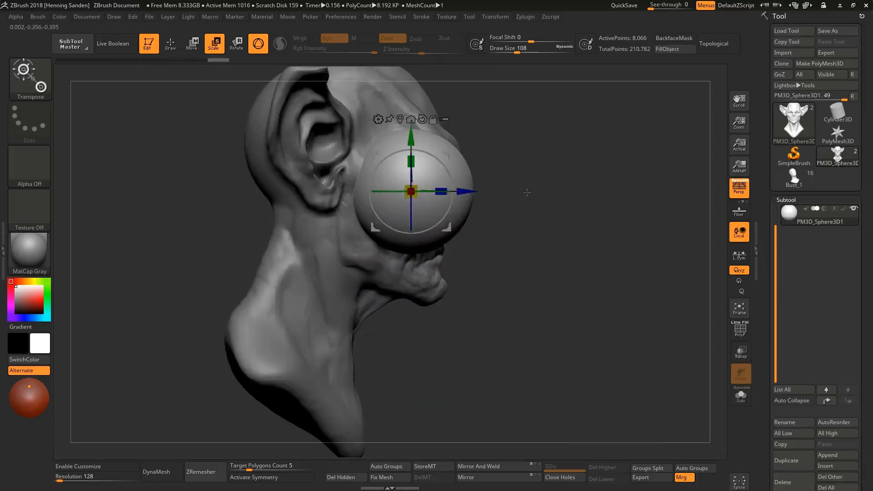
drag(415, 195, 343, 244)
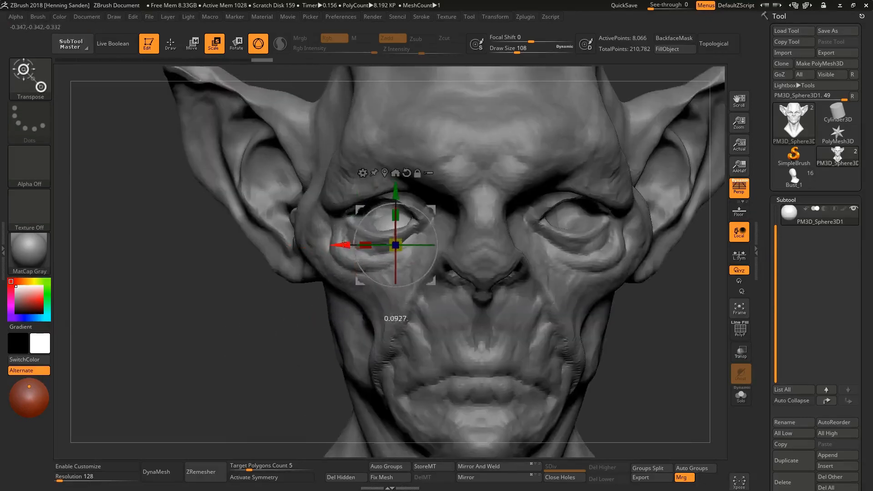
drag(392, 186, 392, 165)
Move the eyeball forward in the socket, then nudge it sideways and up to fill the opening between the lids
right_drag(364, 196, 473, 198)
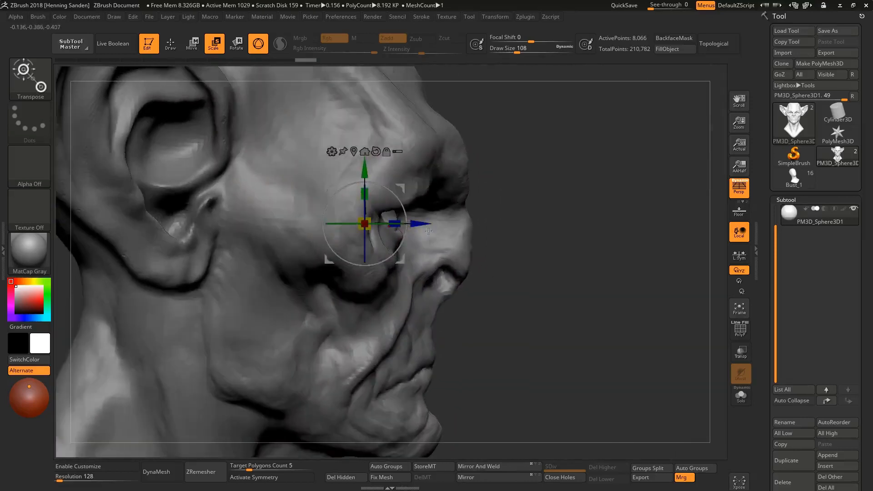
drag(423, 223, 436, 223)
shift+right_drag(435, 223, 339, 225)
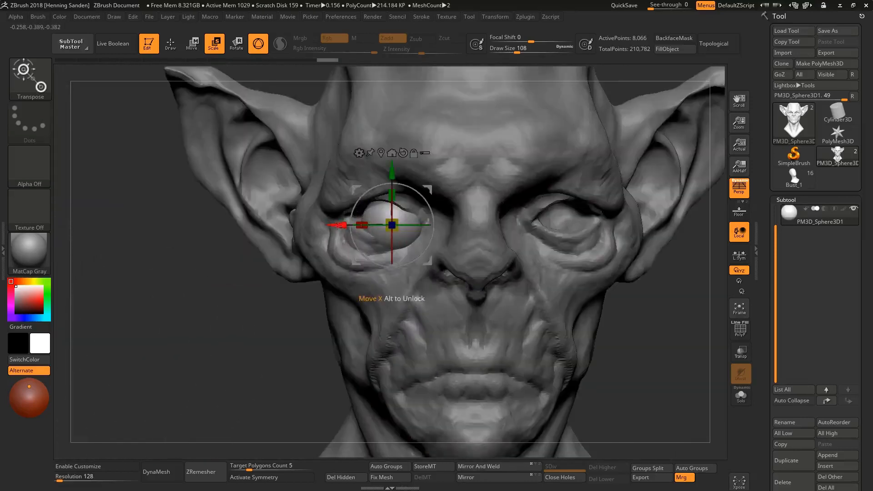
drag(340, 224, 333, 225)
drag(384, 171, 384, 161)
right_drag(310, 266, 303, 314)
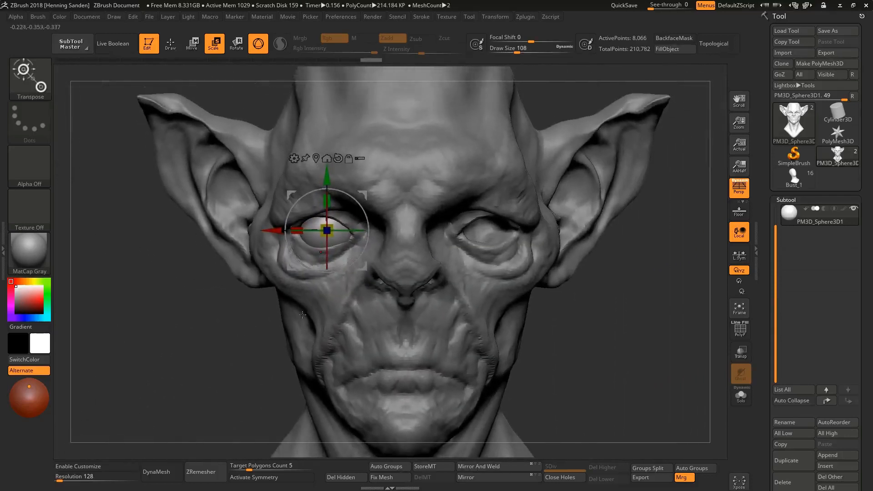
Try Mirror And Weld on the eyeball, undo it, and return to the Move brush with draw size 44
click(479, 466)
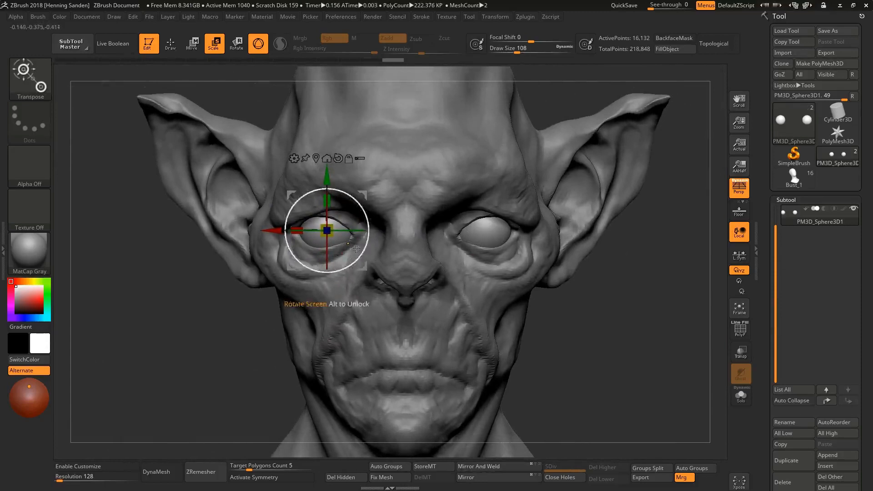
key(ctrl+z)
key(q)
key(s)
drag(308, 236, 299, 236)
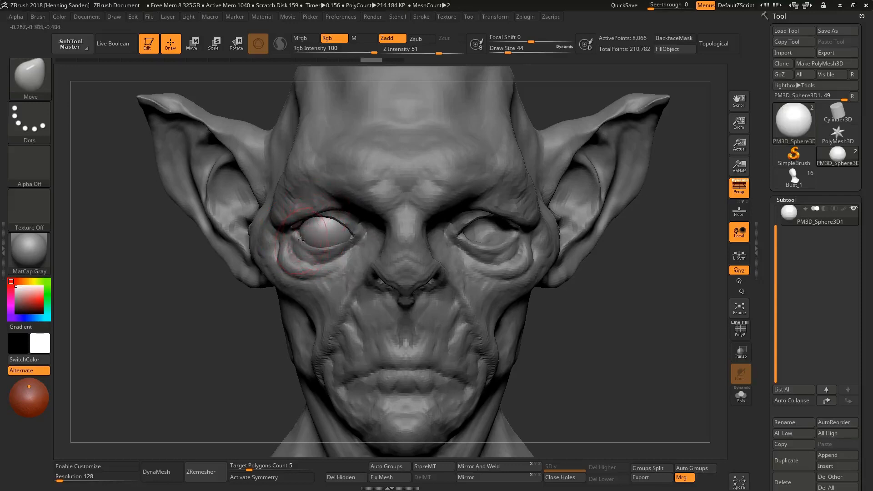
Flip the eyeball across with Mirror and back again, then apply Mirror And Weld for an eyeball in both sockets
click(468, 477)
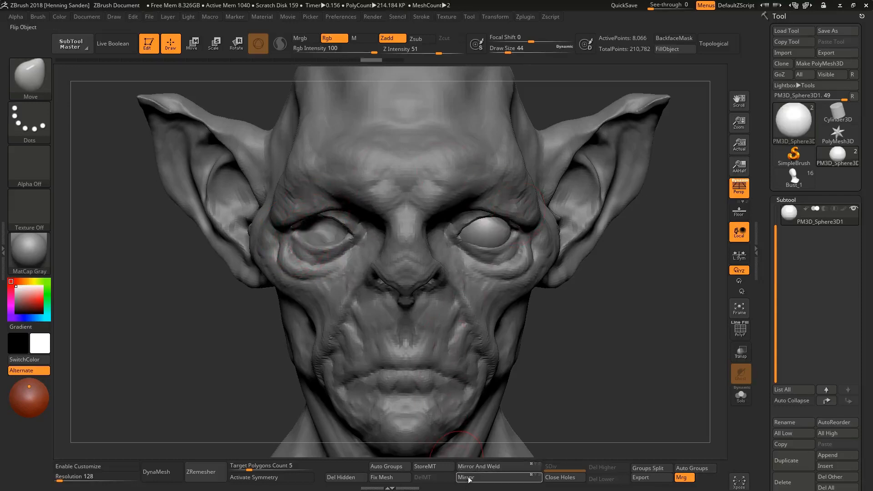
click(479, 466)
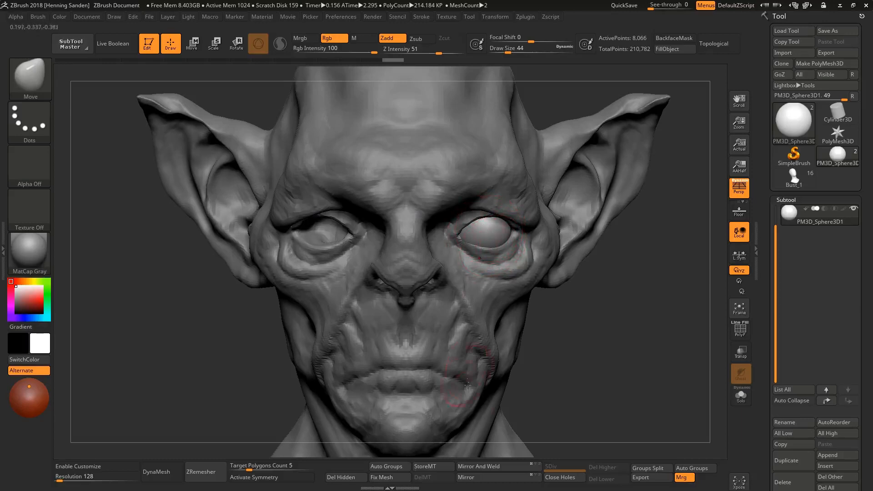
click(478, 478)
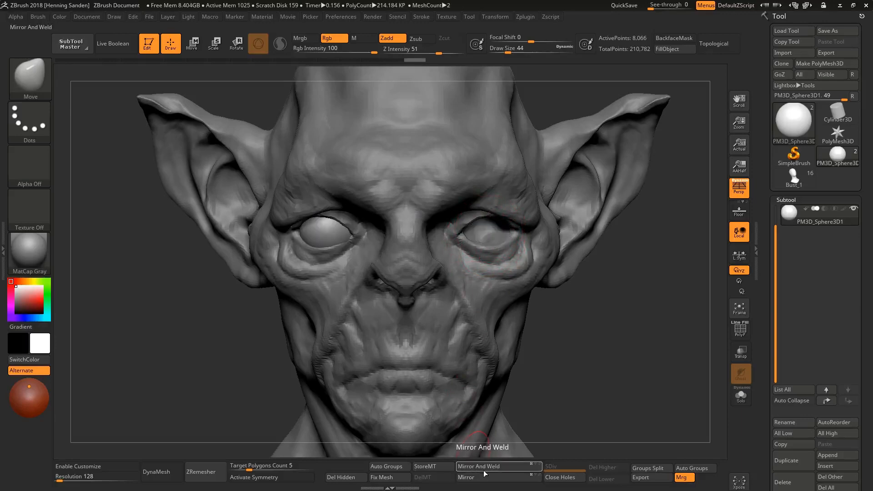
click(484, 468)
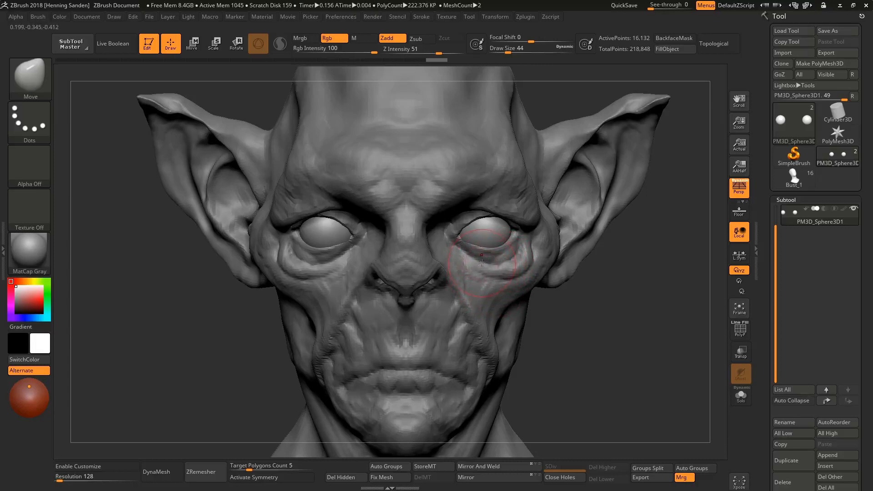
Shift the pair of eyeballs slightly within their sockets with the Move gizmo, then return to Draw mode
drag(556, 273, 388, 271)
right_drag(380, 273, 487, 262)
mouse_move(393, 294)
alt+right_down()
mouse_move(402, 241)
mouse_move(397, 250)
alt+right_up()
right_drag(473, 246, 412, 233)
key(w)
drag(365, 231, 370, 231)
shift+right_drag(329, 266, 386, 270)
key(q)
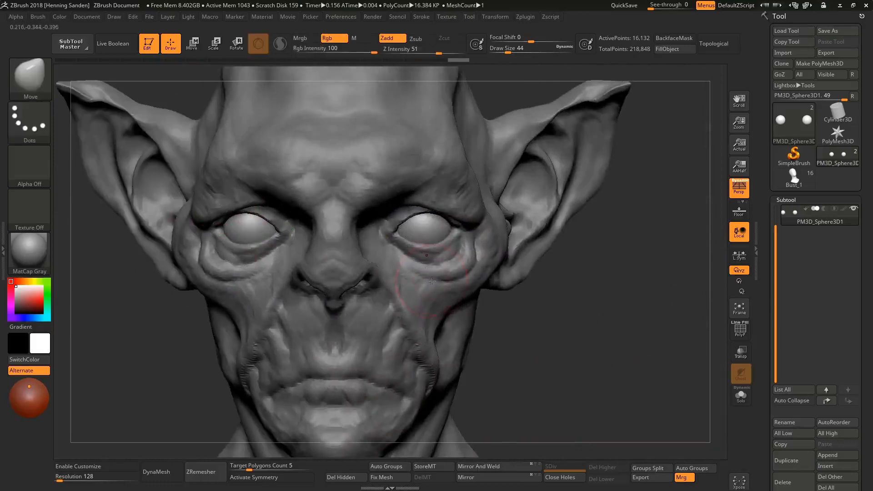
Make the orc_02 head active and fit the upper and lower eyelids around the eyeballs with the Move brush
alt+click(456, 286)
ctrl+right_drag(430, 250, 432, 281)
right_drag(381, 258, 463, 284)
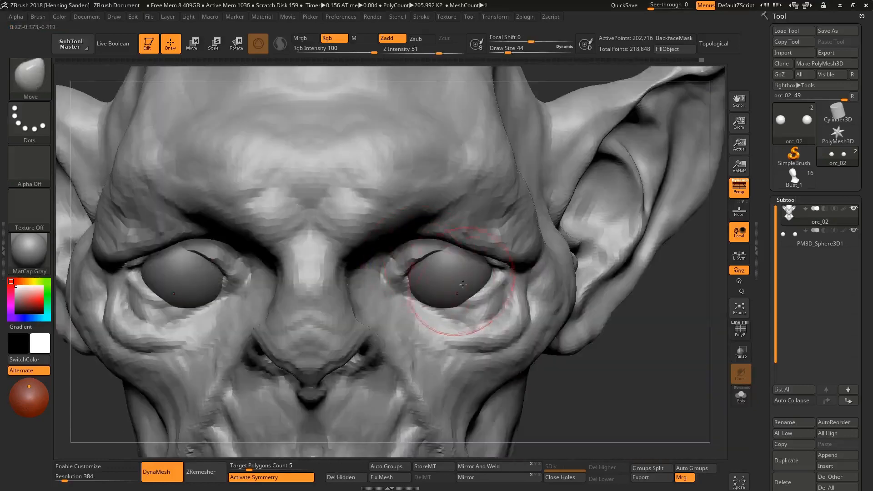
shift+drag(465, 259, 456, 296)
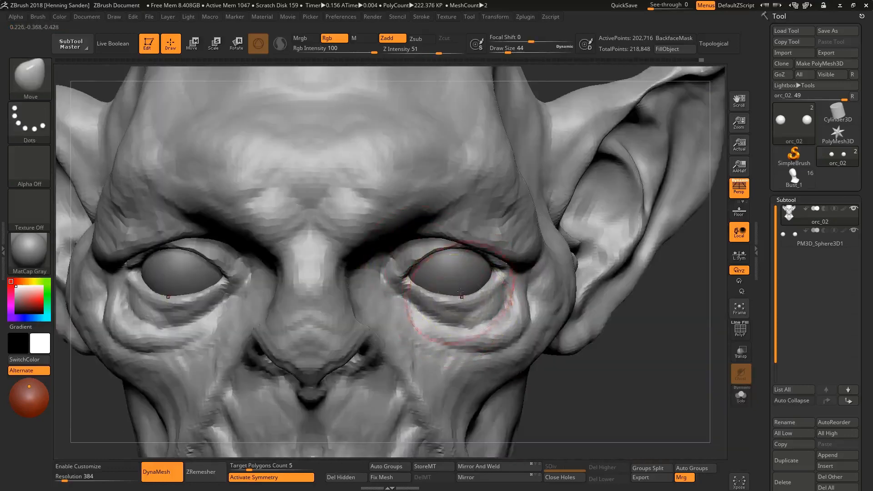
mouse_move(457, 297)
right_down()
mouse_move(438, 258)
mouse_move(470, 273)
right_up()
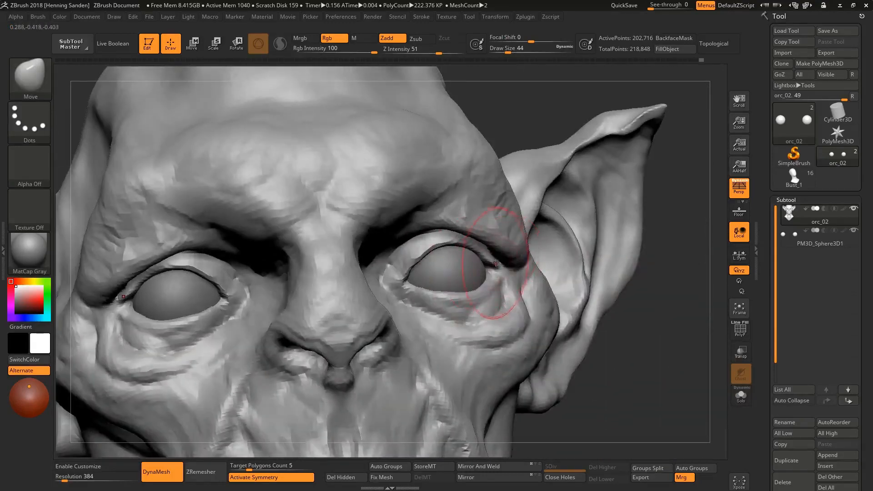
Reduce the Move brush's draw size to 12 and fit the outer and inner eye corners closely around the eyeballs
key(s)
drag(500, 266, 492, 266)
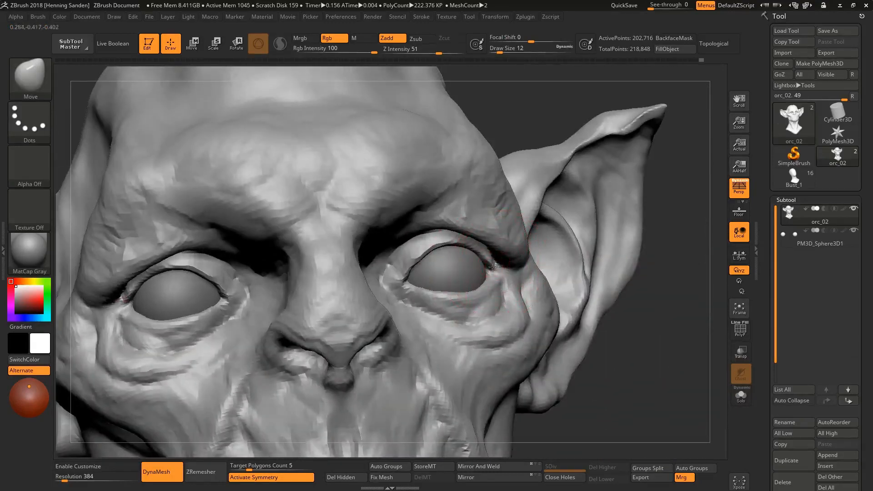
mouse_move(492, 267)
right_down()
mouse_move(469, 265)
mouse_move(477, 291)
mouse_move(473, 275)
right_up()
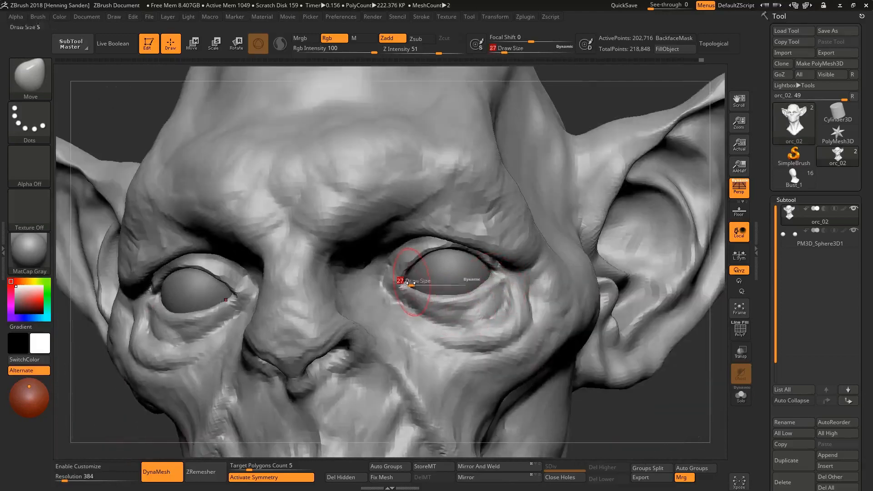
drag(411, 283, 405, 284)
mouse_move(392, 285)
right_down()
mouse_move(408, 285)
mouse_move(392, 285)
mouse_move(396, 293)
mouse_move(396, 278)
mouse_move(416, 277)
right_up()
drag(416, 277, 427, 291)
right_drag(427, 292, 434, 290)
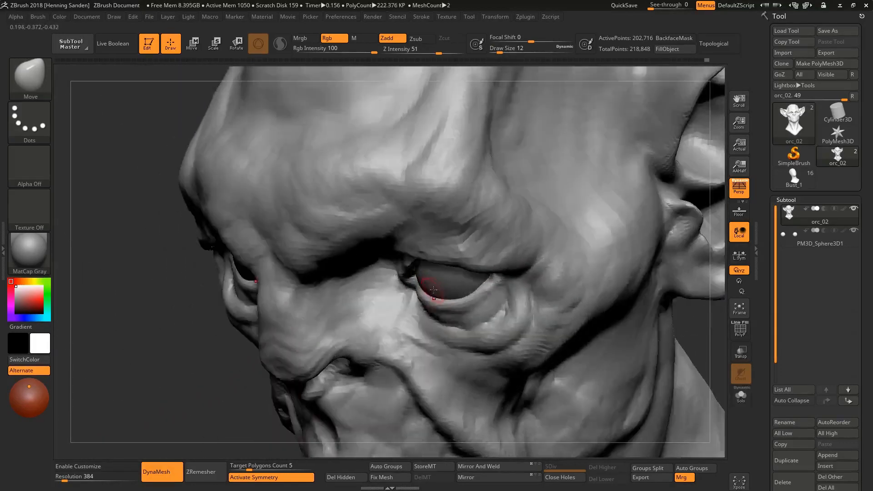
Isolate the orc head and pull the eye's inner corner into shape with the Move brush at draw size 11
key(s)
drag(433, 290, 445, 290)
right_drag(445, 293, 442, 306)
right_drag(431, 268, 419, 291)
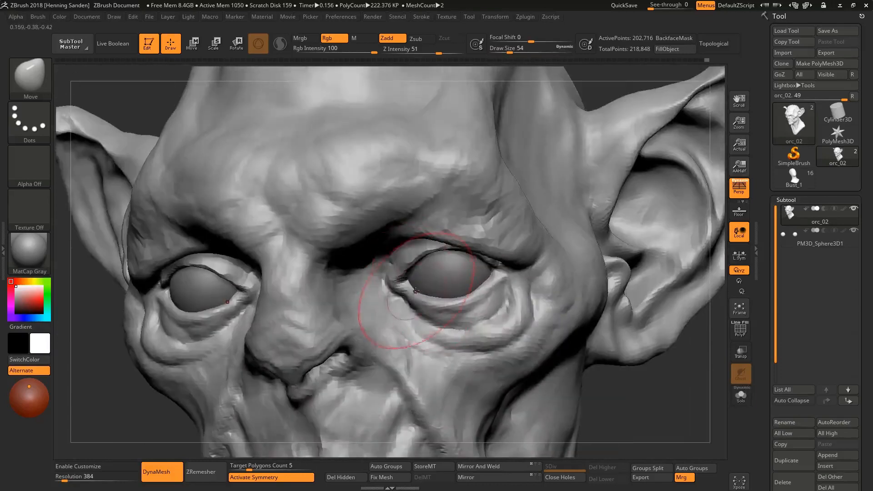
key(alt+s)
ctrl+right_drag(389, 266, 412, 280)
key(s)
drag(412, 279, 400, 280)
mouse_move(400, 280)
right_down()
mouse_move(411, 268)
mouse_move(424, 273)
mouse_move(560, 112)
mouse_move(444, 252)
mouse_move(424, 251)
mouse_move(437, 275)
mouse_move(436, 233)
mouse_move(439, 278)
mouse_move(432, 252)
mouse_move(439, 263)
right_up()
key(ctrl)
drag(439, 263, 433, 255)
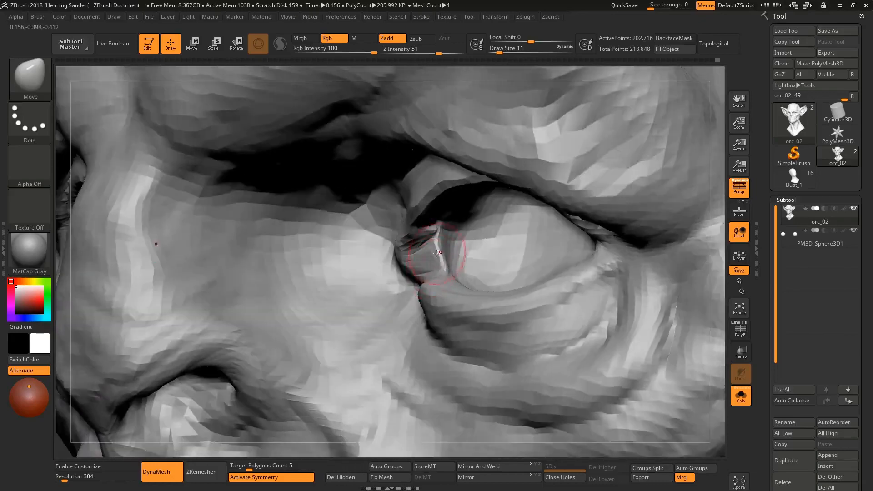
Reshape the lid edge against the eyeball at the inner corner using the Move brush at draw size 20
mouse_move(432, 255)
right_down()
mouse_move(458, 246)
mouse_move(429, 264)
right_up()
key(s)
mouse_move(430, 266)
mouse_down()
mouse_move(442, 266)
mouse_move(416, 260)
mouse_up()
right_drag(417, 260, 425, 267)
key(s)
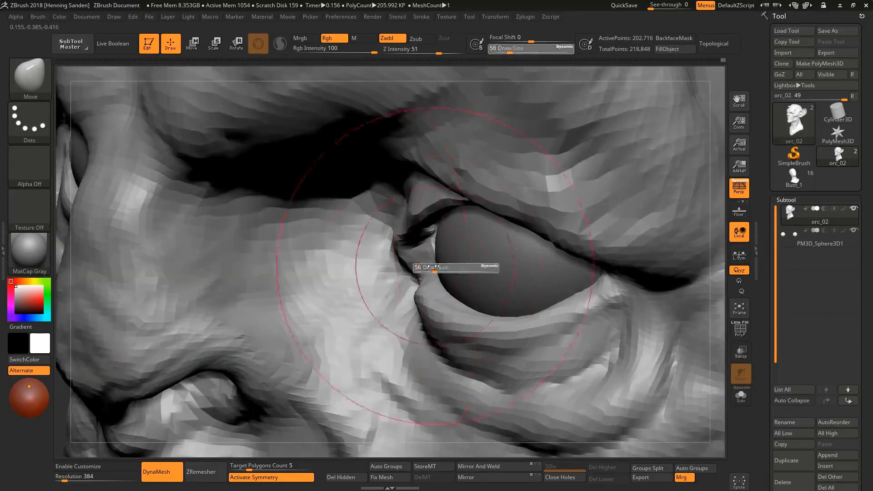
drag(429, 267, 427, 259)
right_drag(427, 259, 428, 255)
key(bracketleft)
drag(427, 255, 431, 250)
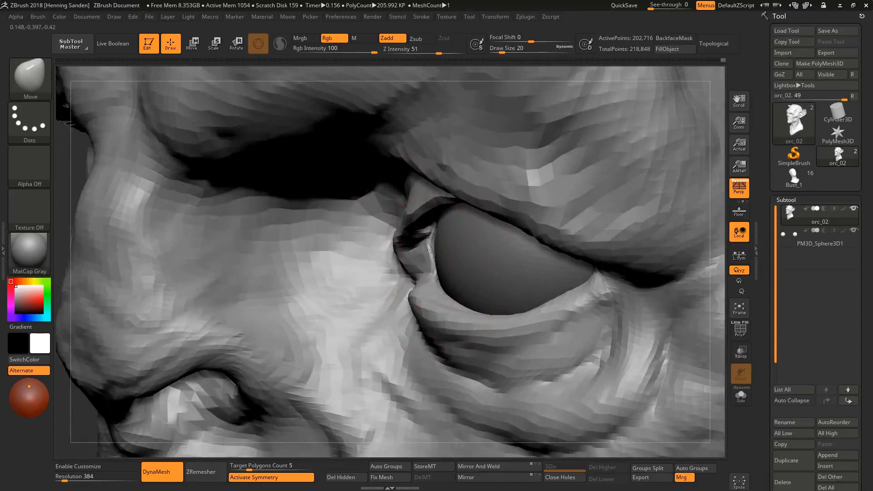
Adjust the folds where the upper lid meets the inner eye corner with the Move brush at draw size 14
right_drag(428, 249, 400, 228)
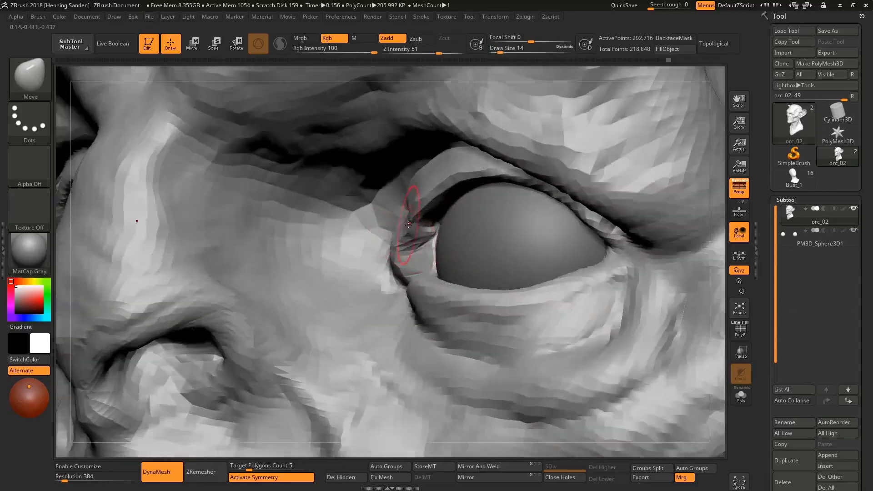
drag(407, 228, 426, 213)
right_drag(426, 214, 448, 241)
drag(399, 244, 411, 247)
right_drag(412, 247, 440, 275)
drag(431, 259, 428, 258)
Refine the small tear-duct surface beside the eyeball with the Move brush at draw size 7
right_drag(436, 263, 430, 258)
key(s)
drag(427, 258, 419, 253)
key(s)
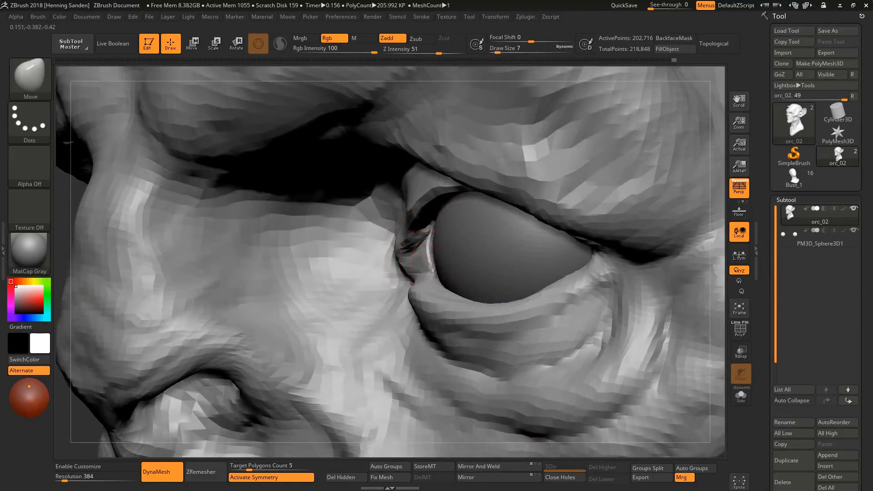
right_drag(430, 255, 406, 237)
key(bracketright)
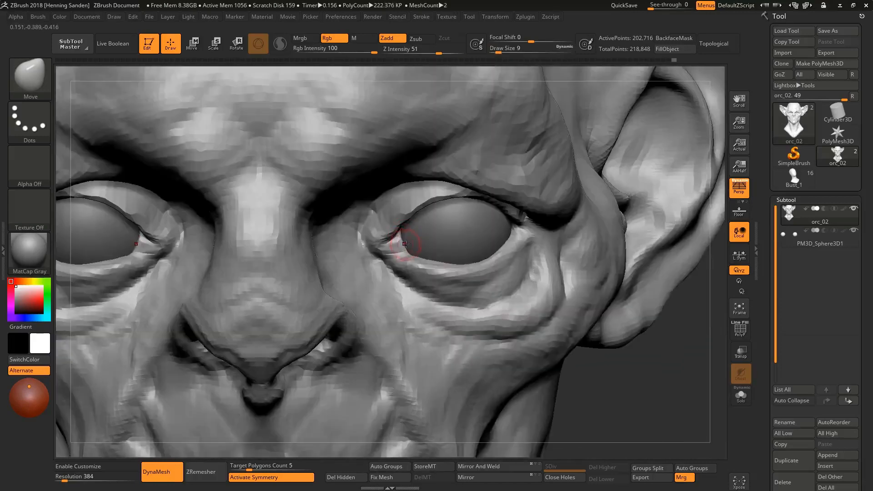
Stretch the inner corner of the lower eyelid toward the nose with the Move brush at draw size 12
key(bracketright)
right_drag(404, 244, 402, 245)
drag(401, 244, 359, 261)
mouse_move(402, 246)
right_down()
mouse_move(396, 240)
mouse_move(400, 250)
right_up()
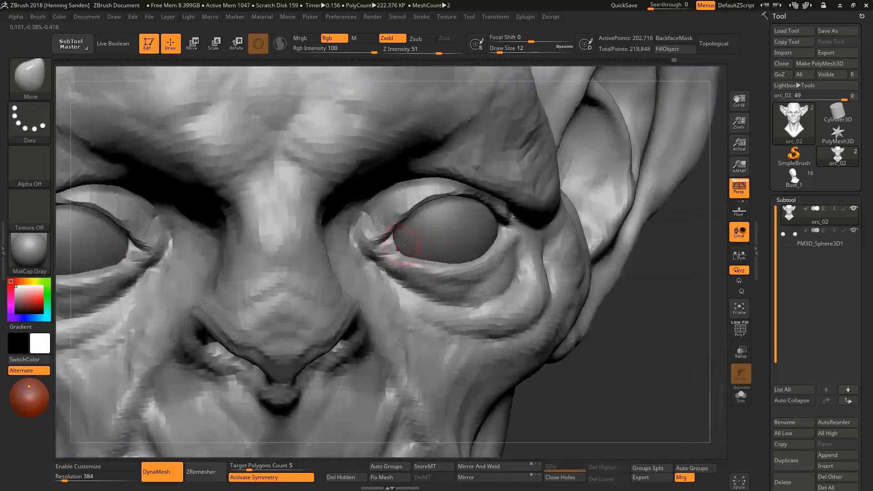
key(bracketright)
key(bracketright)
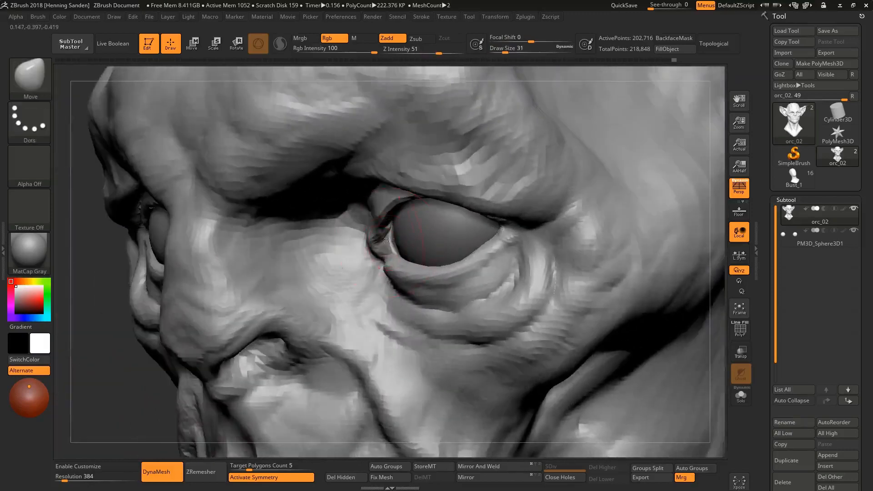
right_drag(385, 239, 383, 244)
key(bracketleft)
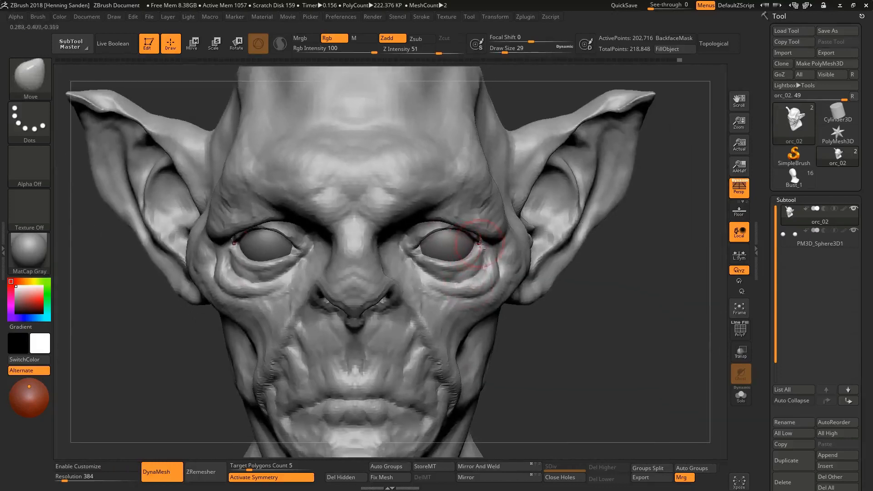
Reshape the outer corner of the eye with the Move brush at draw size 31
ctrl+right_drag(465, 255, 473, 244)
key(s)
drag(473, 242, 459, 242)
key(ctrl)
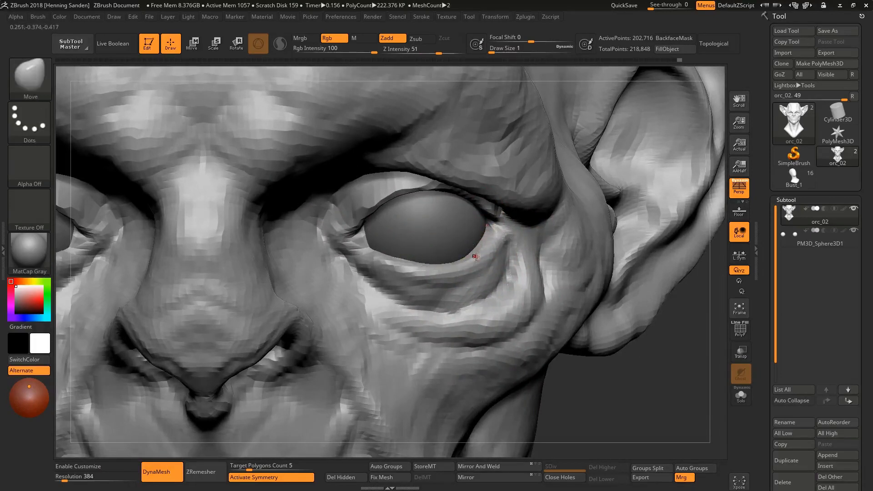
drag(495, 240, 509, 241)
mouse_move(499, 248)
right_down()
mouse_move(485, 298)
mouse_move(462, 263)
right_up()
key(f)
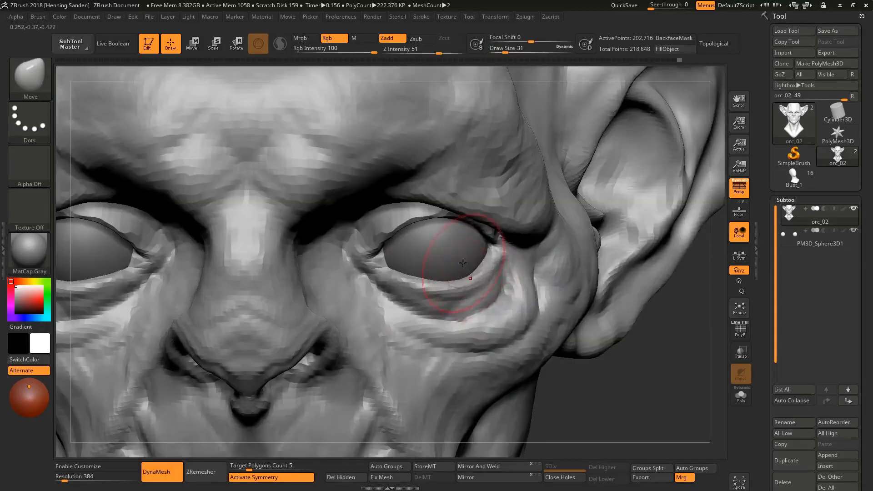
Outline the eyelids and under-eye bag with mask strokes at draw size 11, and clear the mask
key(s)
drag(462, 263, 456, 263)
mouse_move(503, 272)
right_down()
mouse_move(501, 260)
mouse_move(505, 269)
right_up()
key(ctrl)
mouse_move(505, 269)
ctrl+mouse_down()
mouse_move(439, 309)
mouse_move(391, 285)
mouse_move(373, 218)
mouse_move(456, 208)
ctrl+mouse_up()
right_drag(455, 209, 521, 226)
mouse_move(494, 279)
ctrl+mouse_down()
mouse_move(384, 272)
mouse_move(436, 280)
ctrl+mouse_up()
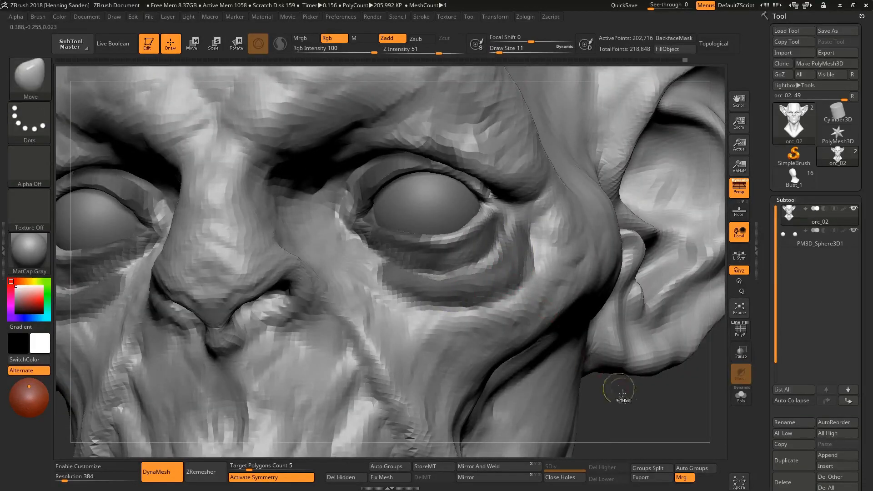
ctrl+click(622, 393)
ctrl+drag(635, 404, 609, 409)
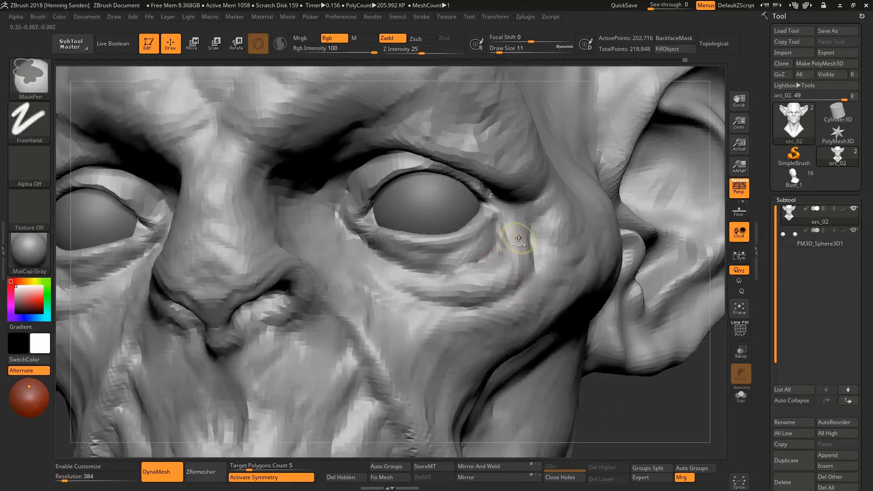
Mark the fold curving under the eye with a mask stroke at draw size 17, and clear it
key(bracketright)
key(bracketright)
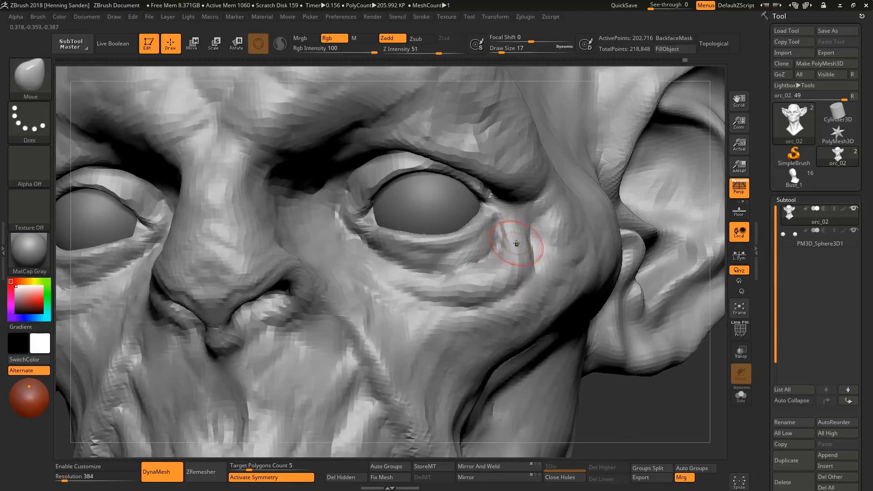
mouse_move(523, 244)
ctrl+mouse_down()
mouse_move(487, 278)
mouse_move(453, 285)
ctrl+mouse_up()
ctrl+drag(614, 391, 603, 403)
Switch to the ClayBuildup brush and build up the fold beside the eye's outer corner
right_drag(480, 276, 489, 311)
key(b)
key(c)
key(b)
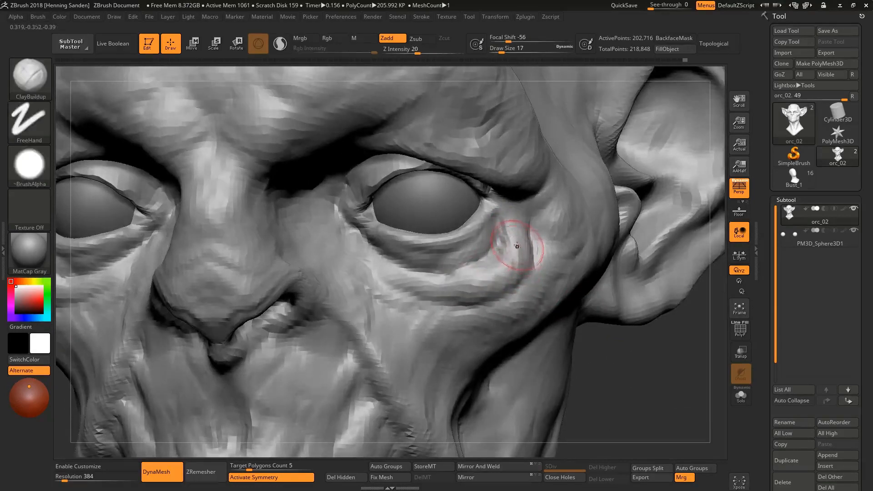
mouse_move(463, 275)
right_down()
mouse_move(409, 270)
mouse_move(486, 263)
mouse_move(553, 237)
right_up()
key(bracketleft)
mouse_move(512, 207)
mouse_down()
mouse_move(499, 200)
mouse_move(544, 208)
mouse_move(505, 199)
mouse_up()
right_drag(546, 184, 528, 173)
drag(558, 188, 541, 159)
Build up the outer brow above the eye with ClayBuildup at draw size 22 and detail the outer lid corner
right_drag(542, 159, 524, 175)
key(bracketright)
drag(523, 173, 518, 136)
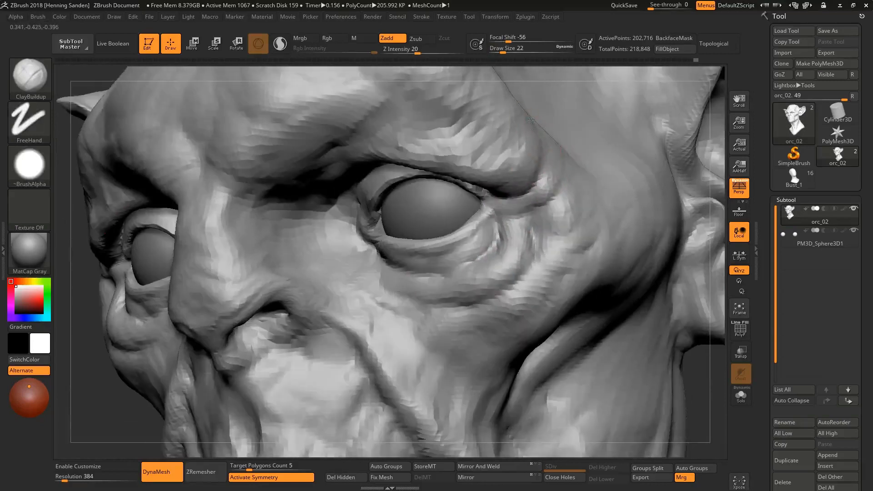
right_drag(518, 136, 514, 165)
key(s)
drag(514, 165, 506, 165)
drag(515, 179, 503, 192)
mouse_move(503, 192)
right_down()
mouse_move(497, 188)
mouse_move(505, 196)
right_up()
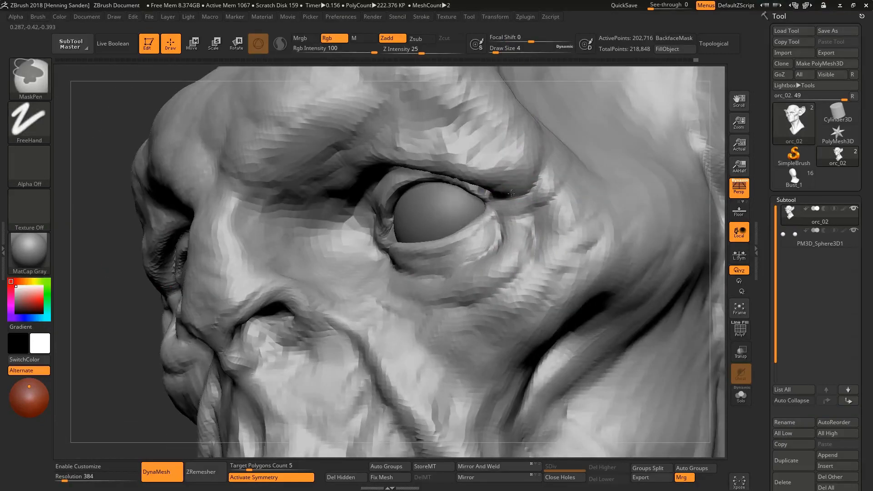
Try mask strokes radiating from the outer eye corner at draw size 11, and undo them
key(s)
ctrl+drag(487, 203, 569, 218)
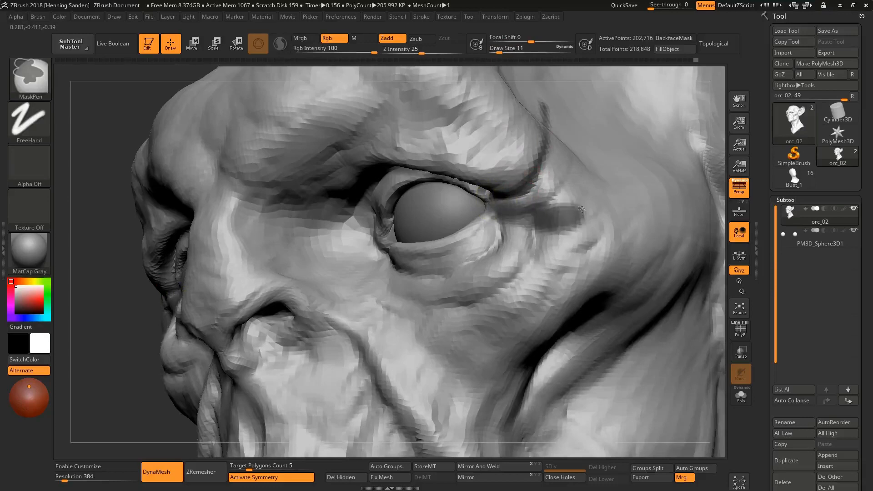
key(ctrl+z)
key(ctrl+z)
Try three broad mask bands across the temple and cheek at draw size 18, and undo them
key(])
ctrl+drag(606, 159, 489, 200)
ctrl+drag(644, 202, 541, 229)
ctrl+drag(630, 262, 482, 300)
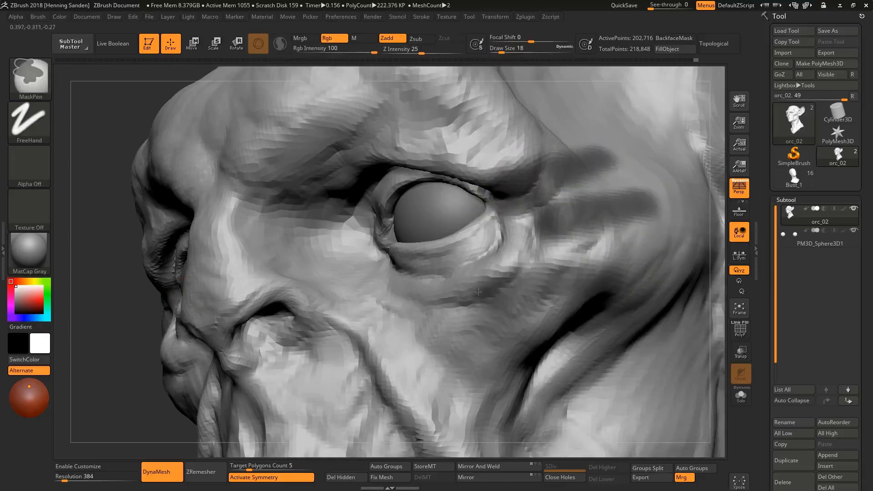
key(ctrl+z)
key(ctrl+z)
key(ctrl+z)
Sketch thin crow's-feet lines from the outer eye corner with mask strokes at draw size 4, review them and clear the mask
key(s)
mouse_move(535, 182)
mouse_down()
mouse_move(508, 199)
mouse_move(557, 114)
mouse_up()
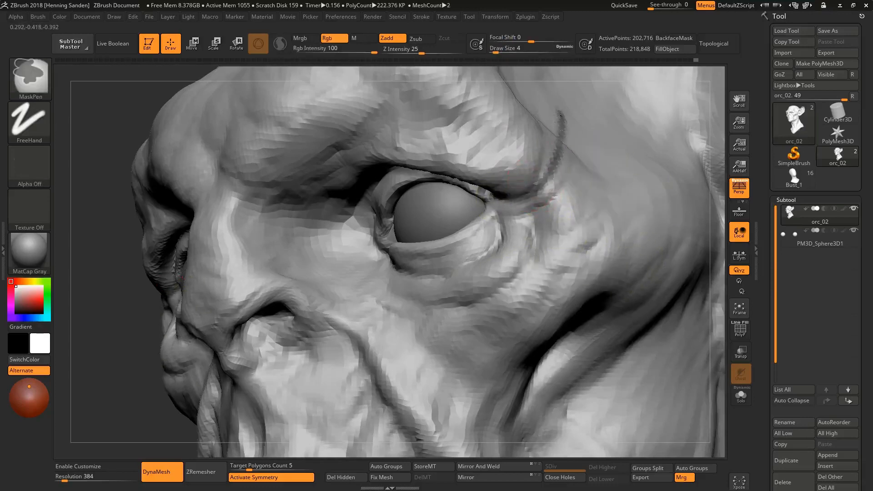
ctrl+drag(528, 212, 620, 234)
ctrl+drag(609, 277, 473, 226)
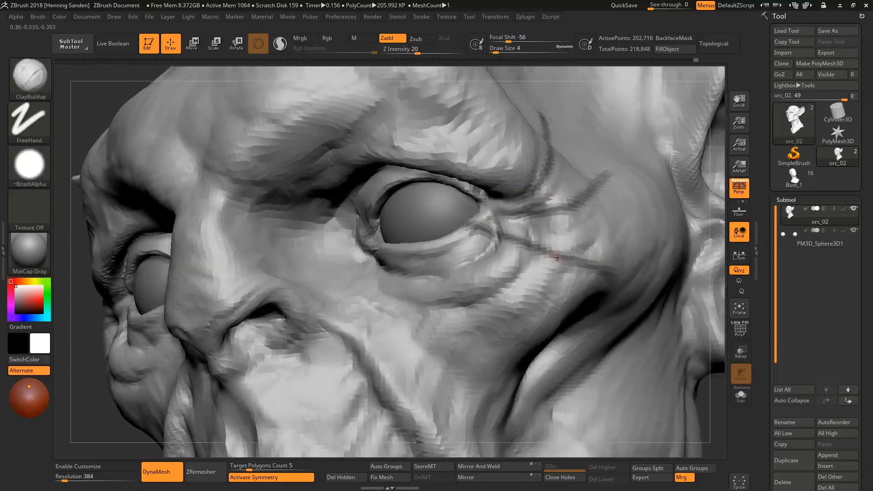
ctrl+drag(647, 205, 546, 235)
mouse_move(546, 236)
alt+right_down()
mouse_move(471, 191)
mouse_move(583, 268)
alt+right_up()
mouse_move(642, 296)
right_down()
mouse_move(569, 296)
mouse_move(583, 266)
mouse_move(627, 290)
mouse_move(639, 315)
right_up()
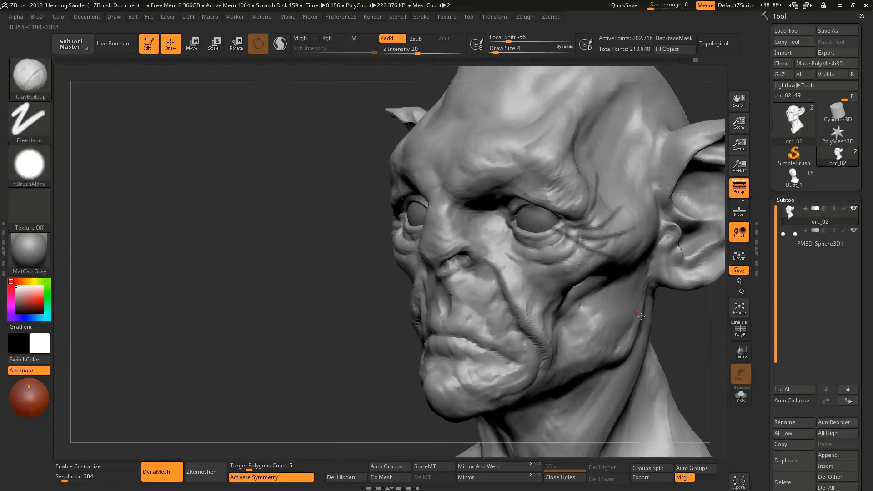
alt+right_drag(631, 217, 667, 296)
alt+right_drag(587, 267, 572, 261)
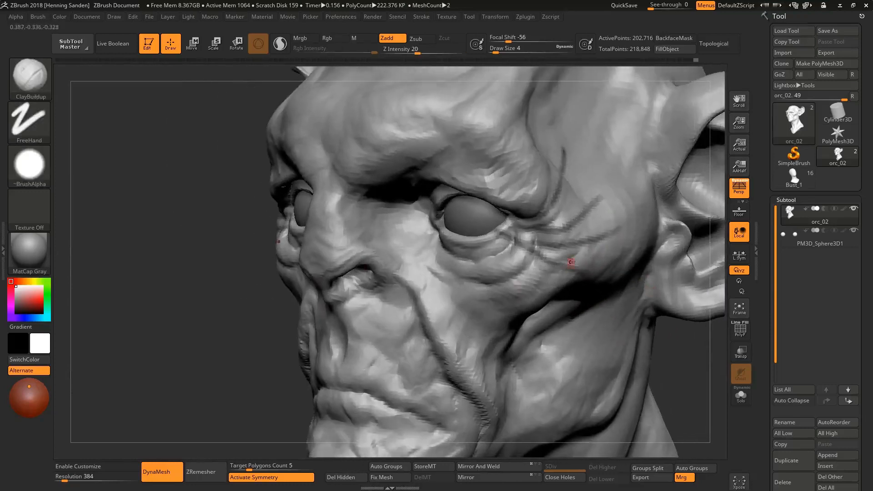
alt+right_drag(695, 358, 702, 365)
ctrl+drag(690, 366, 687, 369)
Try long curved strokes from the outer brow down to the cheek at draw size 16, undoing each one
mouse_move(527, 150)
mouse_down()
mouse_move(566, 284)
mouse_move(532, 302)
mouse_move(562, 284)
mouse_up()
key(ctrl+z)
key(ctrl+z)
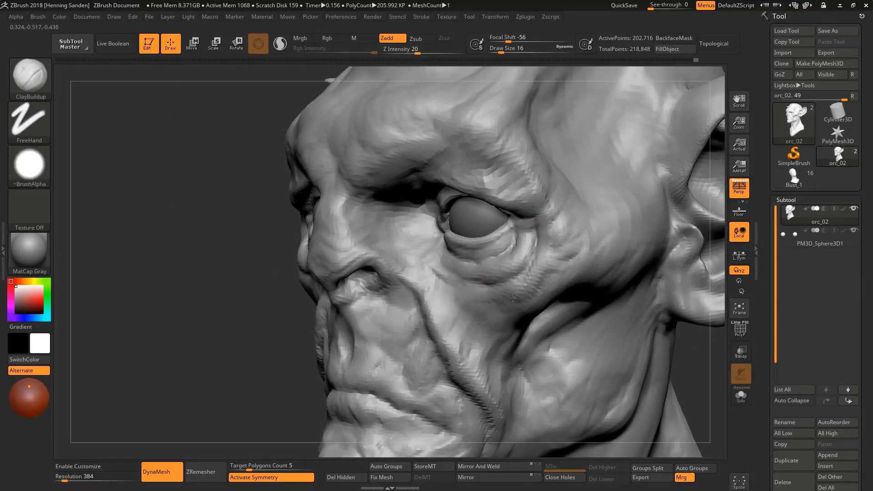
drag(553, 154, 550, 284)
key(ctrl+z)
key(ctrl+z)
Sketch curved mask lines around the eye socket and outer brow at draw size 8, and remove them
key(bracketleft)
mouse_move(468, 150)
ctrl+mouse_down()
mouse_move(523, 250)
mouse_move(557, 248)
mouse_move(496, 144)
ctrl+mouse_up()
key(ctrl+z)
ctrl+drag(533, 255, 455, 161)
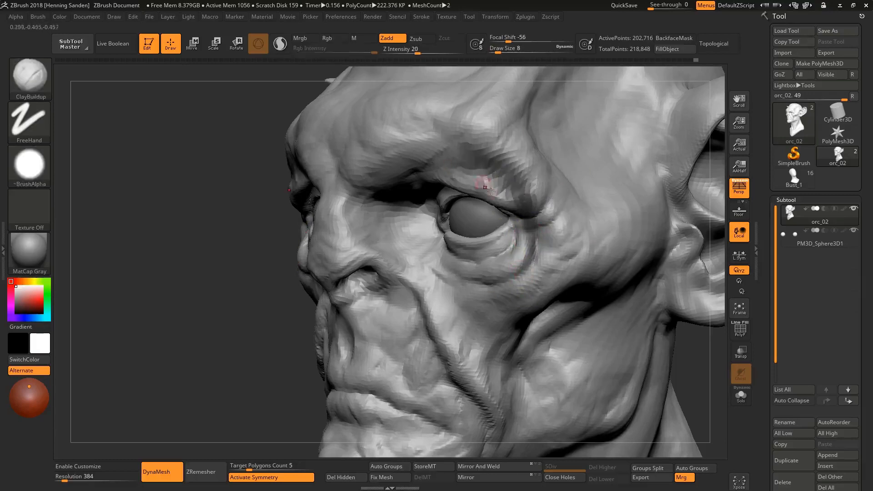
right_drag(483, 183, 485, 171)
mouse_move(486, 171)
ctrl+mouse_down()
mouse_move(526, 273)
mouse_move(482, 297)
ctrl+mouse_up()
right_drag(498, 214, 528, 231)
mouse_move(530, 233)
ctrl+mouse_down()
mouse_move(518, 268)
mouse_move(466, 288)
ctrl+mouse_up()
ctrl+drag(557, 278, 521, 136)
right_drag(572, 224, 582, 230)
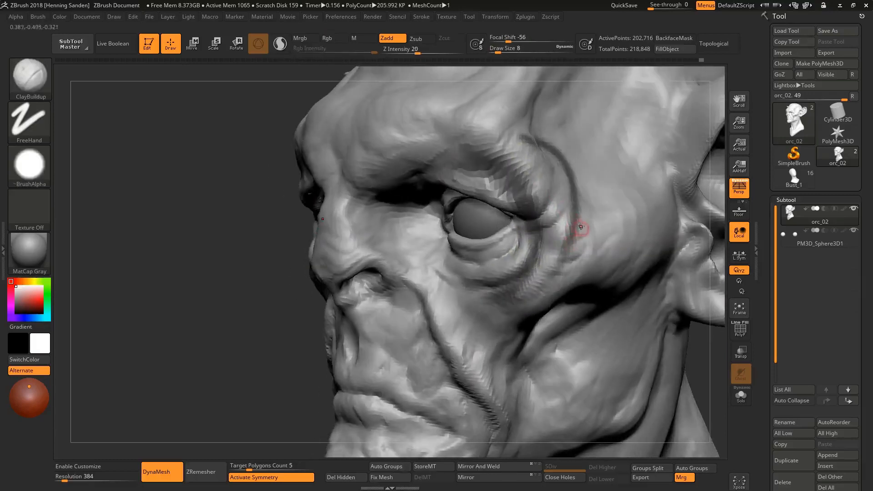
mouse_move(698, 357)
right_down()
mouse_move(526, 195)
mouse_move(537, 199)
right_up()
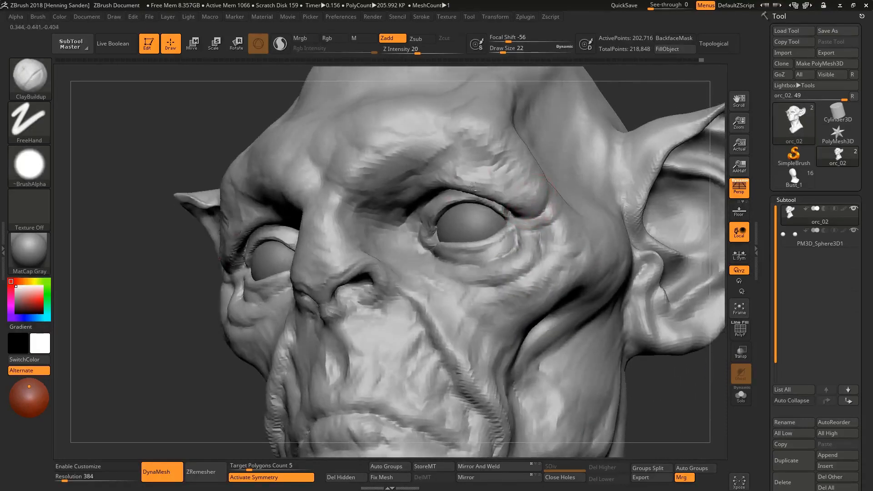
Smooth the outer part of the upper eyelid beneath the brow
mouse_move(471, 187)
right_down()
mouse_move(521, 197)
mouse_move(460, 182)
mouse_move(488, 176)
mouse_move(515, 194)
mouse_move(485, 162)
mouse_move(493, 190)
right_up()
key(shift)
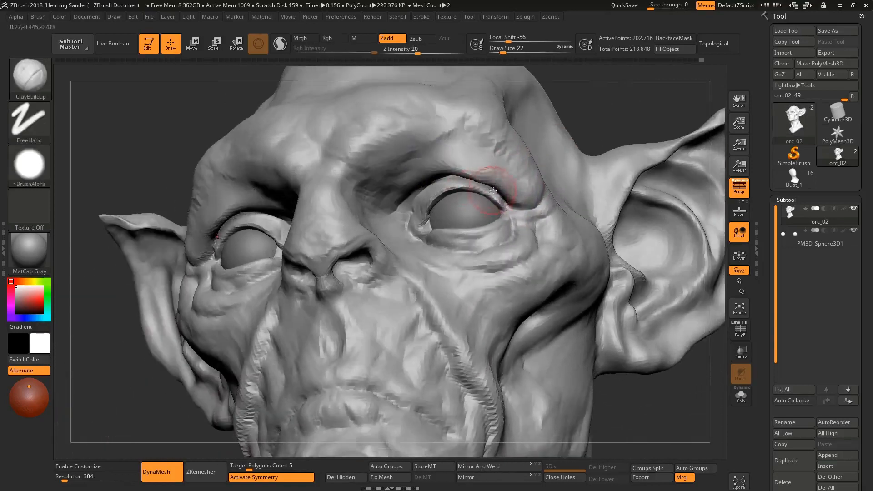
shift+drag(486, 184, 455, 166)
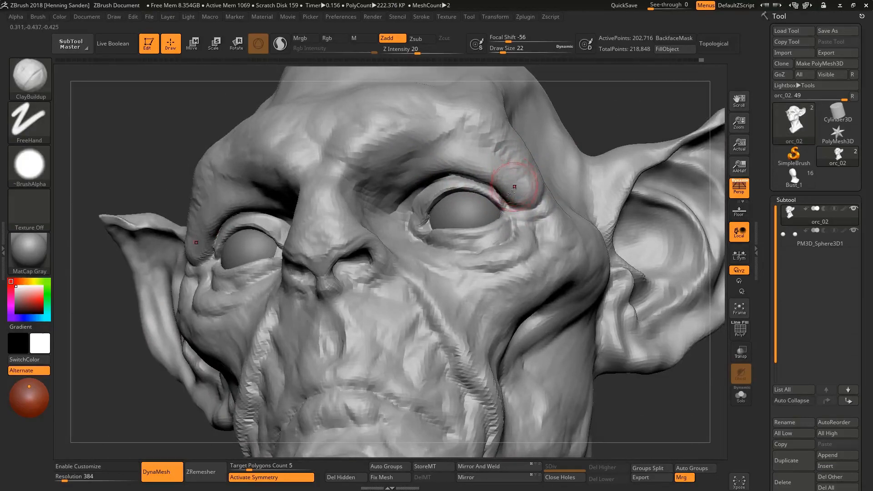
right_drag(515, 187, 531, 193)
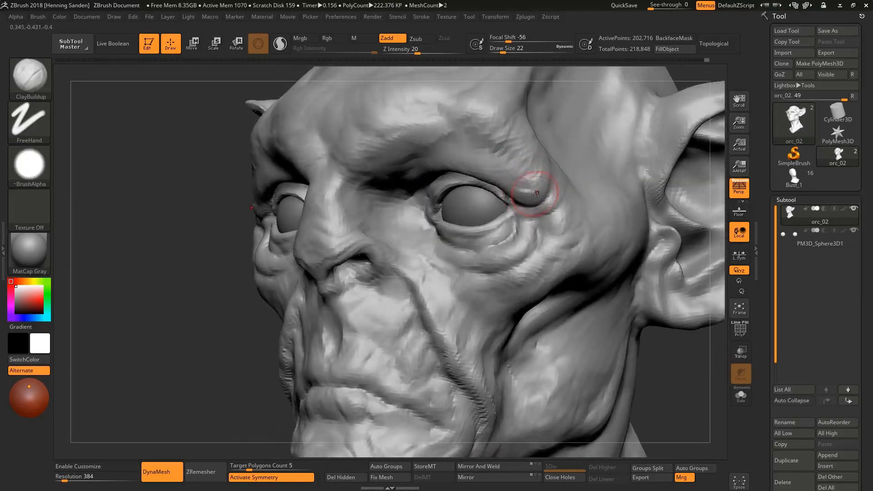
Refine the crease under the outer end of the brow with ClayBuildup at draw size 12
right_drag(548, 197, 535, 193)
key(s)
drag(535, 192, 531, 193)
right_drag(530, 193, 544, 182)
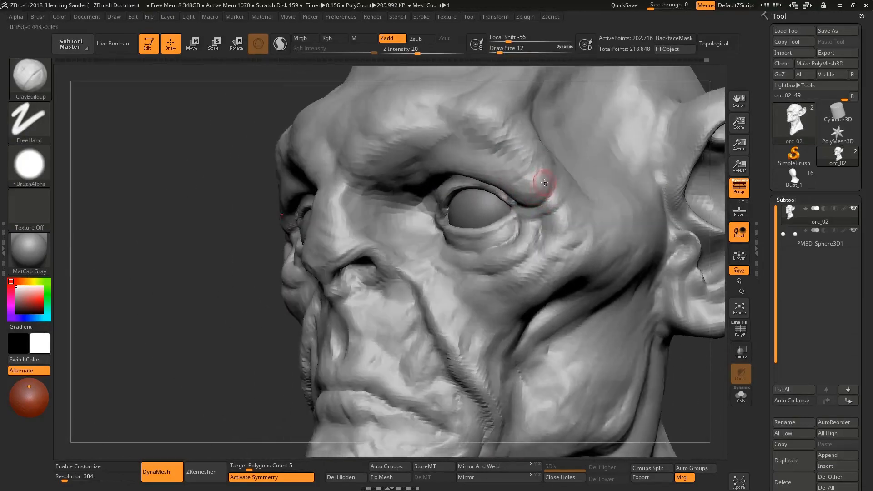
right_drag(539, 212, 508, 244)
shift+right_drag(508, 243, 489, 242)
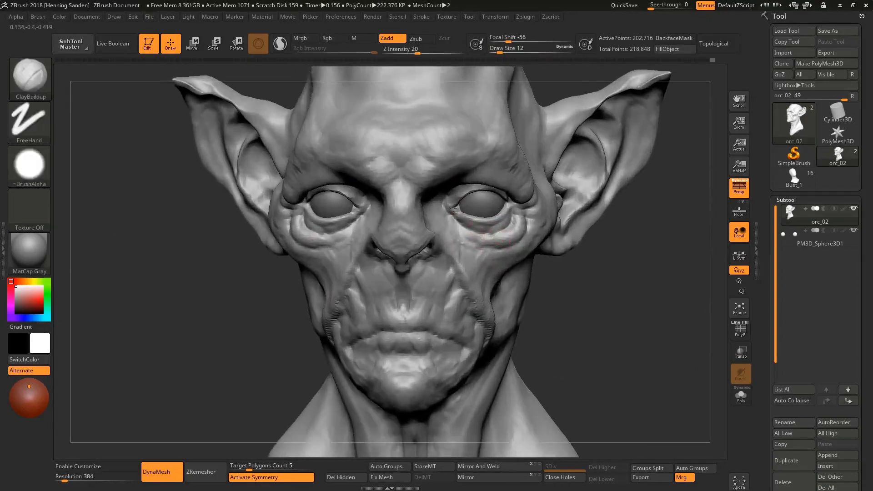
Sketch mask strokes along the fold from the nostril around the mouth corner to the chin, and remove them
ctrl+right_drag(453, 209, 430, 186)
mouse_move(431, 186)
ctrl+mouse_down()
mouse_move(457, 285)
mouse_move(457, 337)
mouse_move(414, 345)
mouse_move(473, 284)
mouse_move(455, 237)
ctrl+mouse_up()
right_drag(447, 253, 441, 250)
shift+drag(427, 237, 445, 268)
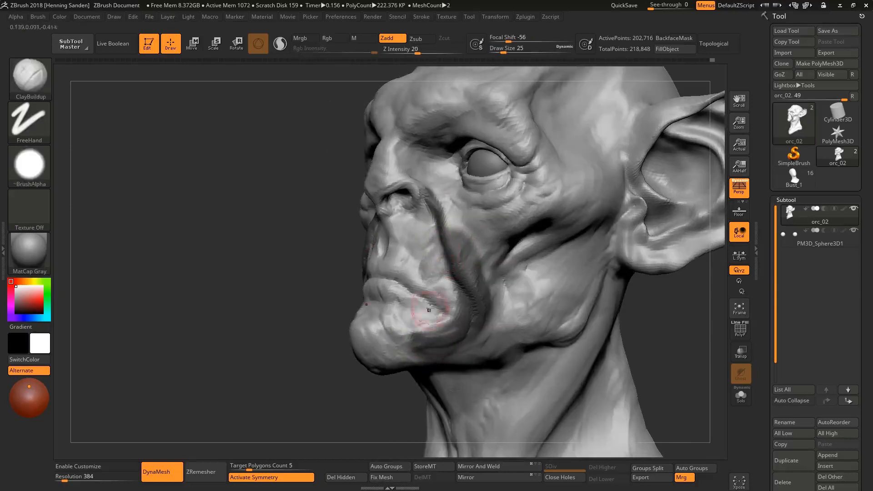
mouse_move(429, 308)
right_down()
mouse_move(433, 263)
mouse_move(451, 255)
right_up()
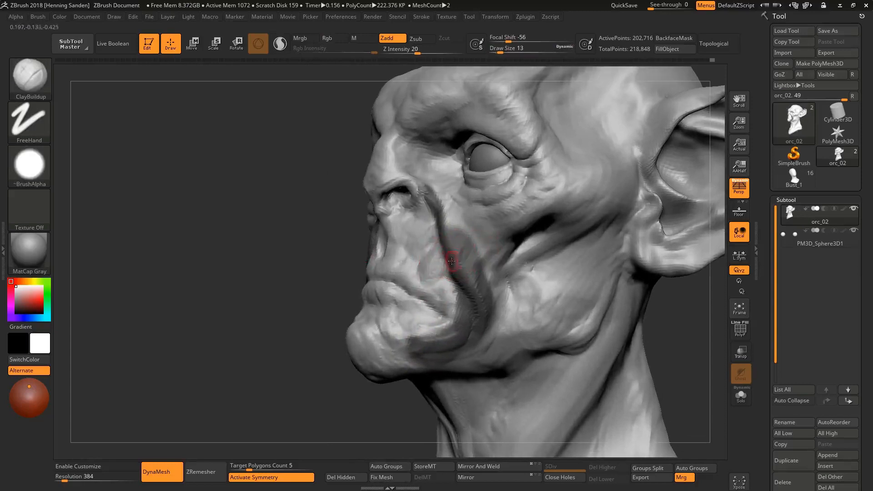
ctrl+drag(335, 230, 346, 225)
mouse_move(409, 173)
ctrl+mouse_down()
mouse_move(456, 273)
mouse_move(457, 341)
mouse_move(364, 313)
ctrl+mouse_up()
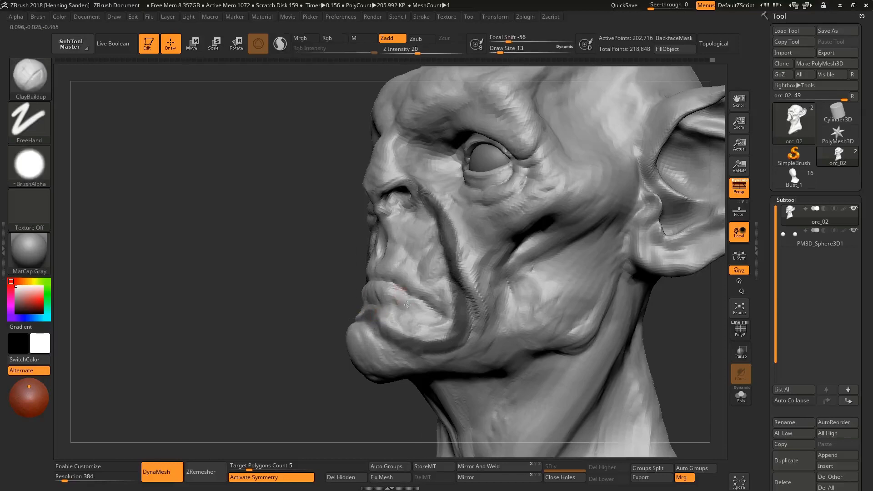
right_drag(364, 313, 342, 285)
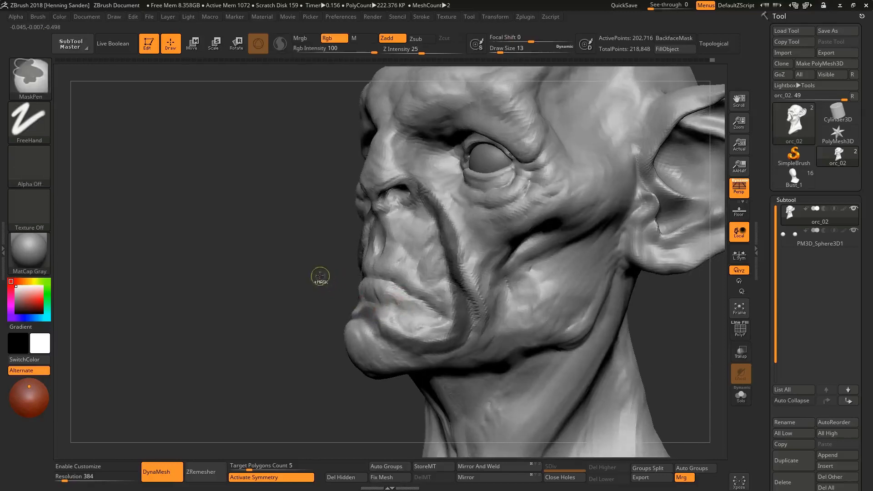
ctrl+drag(320, 276, 333, 288)
right_drag(440, 250, 452, 249)
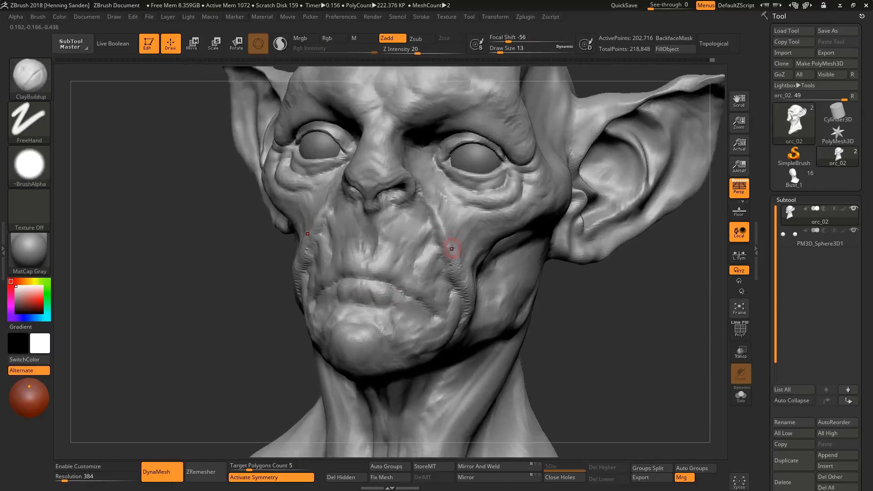
ctrl+drag(415, 190, 457, 290)
ctrl+drag(598, 309, 593, 313)
Try filling out the cheek and mouth fold with ClayBuildup at draw size 44, and undo it
shift+right_drag(456, 243, 441, 245)
key(bracketright)
key(bracketright)
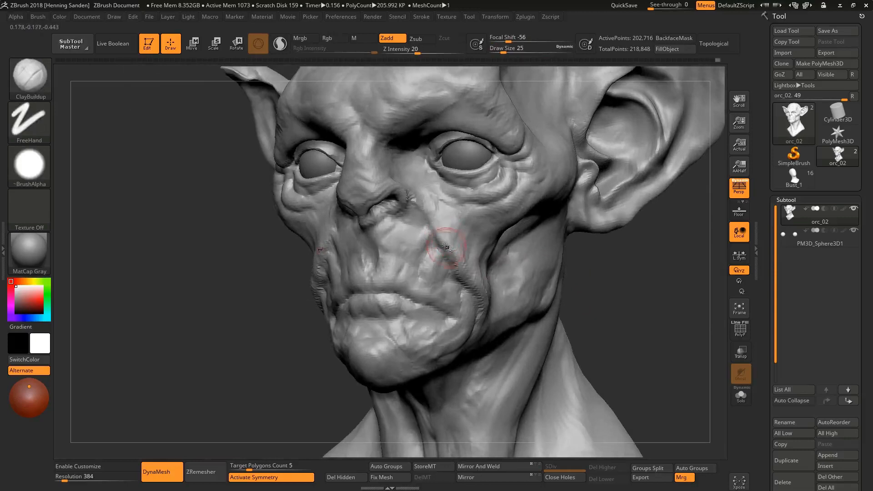
mouse_move(441, 232)
shift+right_down()
mouse_move(457, 245)
mouse_move(448, 248)
shift+right_up()
key(bracketright)
key(bracketright)
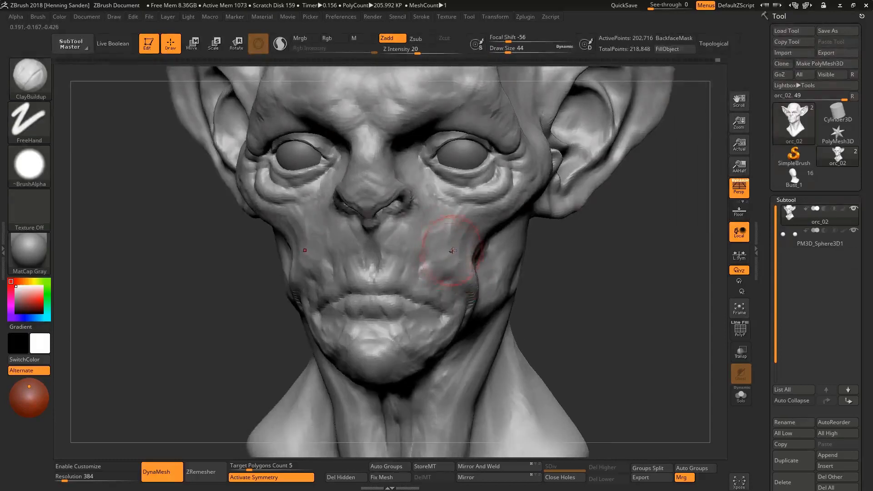
key(ctrl)
drag(440, 253, 426, 229)
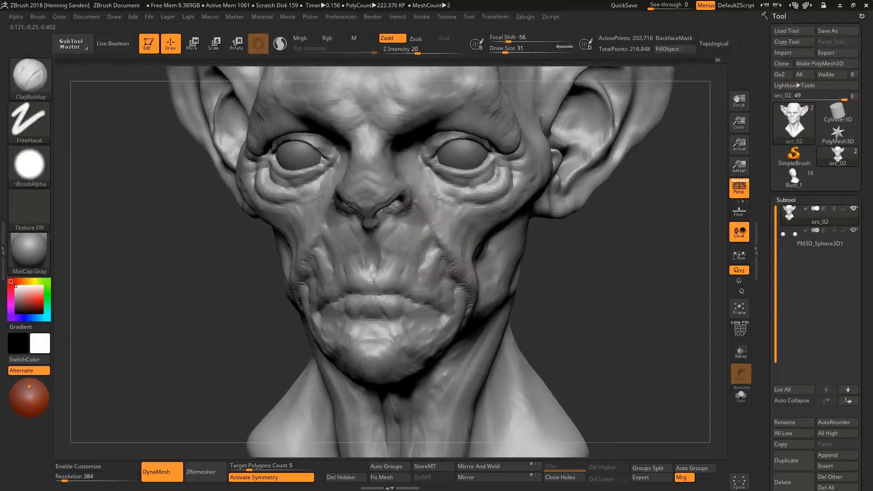
Try reshaping the cheek beside the mouth with a large Move brush, and undo the change
key(bracketleft)
right_drag(415, 213, 431, 218)
key(bracketleft)
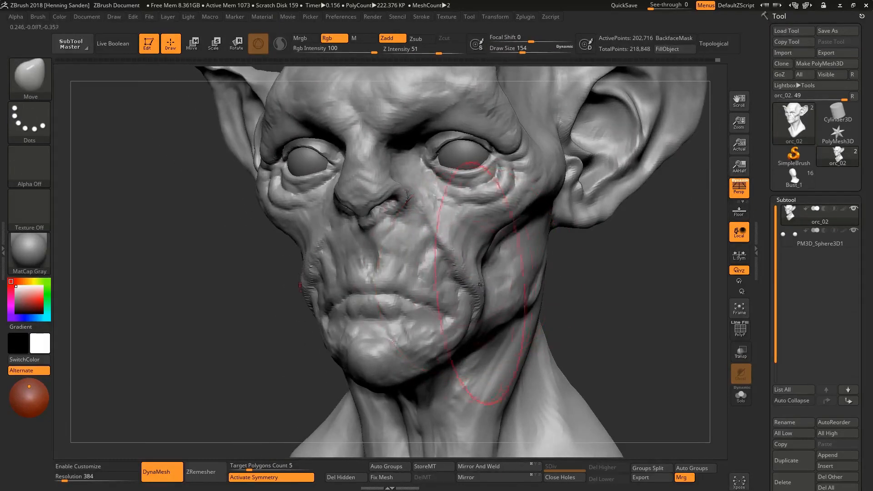
key(bracketleft)
mouse_move(400, 239)
right_down()
mouse_move(410, 234)
mouse_move(422, 295)
right_up()
key(ctrl+z)
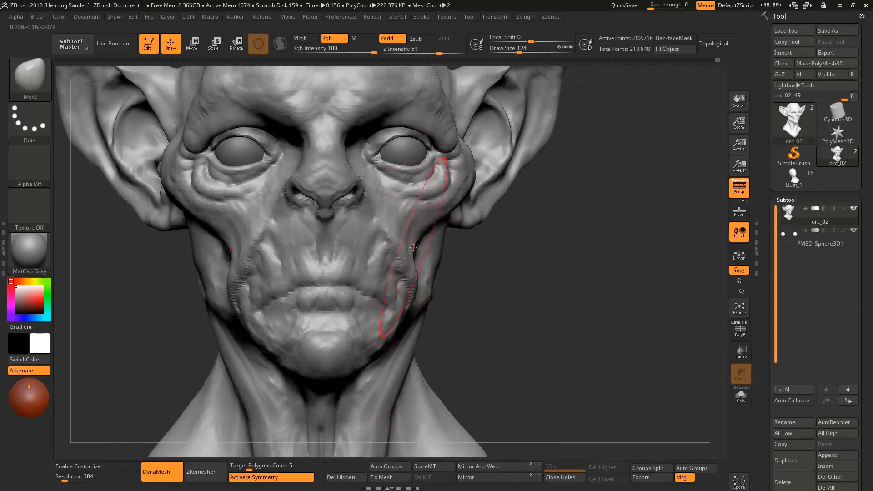
Carve the fold running from the nostril to the mouth corner deeper with DamStandard at draw size 44
right_drag(413, 253, 370, 249)
key(b)
key(c)
key(b)
key(b)
key(d)
key(s)
key(bracketleft)
key(bracketleft)
key(bracketleft)
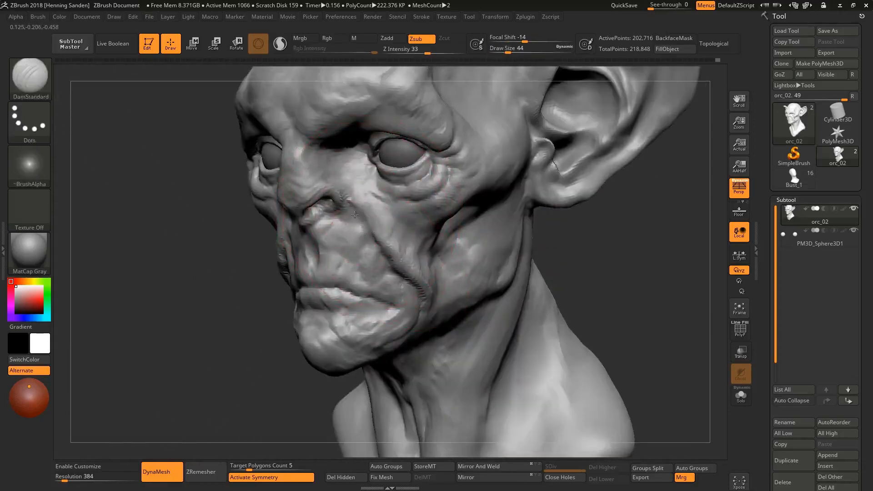
right_drag(362, 216, 362, 219)
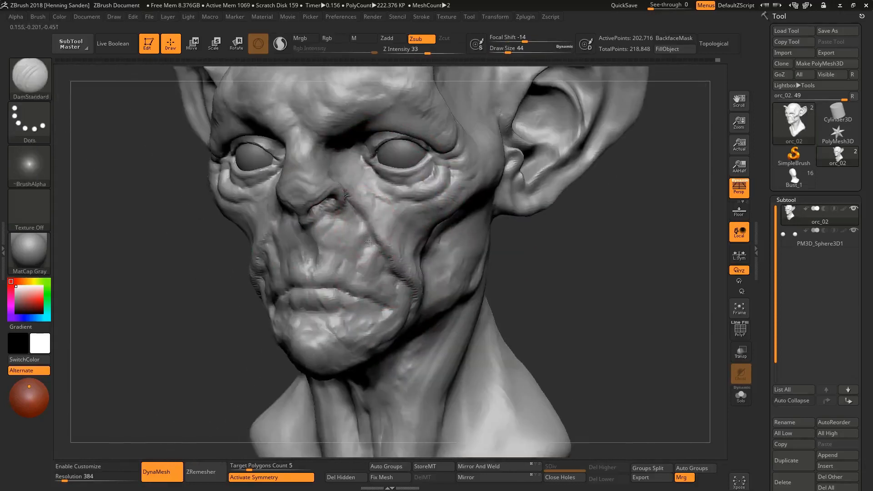
mouse_move(351, 275)
right_down()
mouse_move(378, 251)
mouse_move(345, 246)
mouse_move(387, 226)
mouse_move(411, 288)
mouse_move(404, 322)
right_up()
Build up the area between the mouth corner and the chin with ClayBuildup at draw size 18
key(b)
key(c)
key(b)
key(bracketleft)
key(bracketleft)
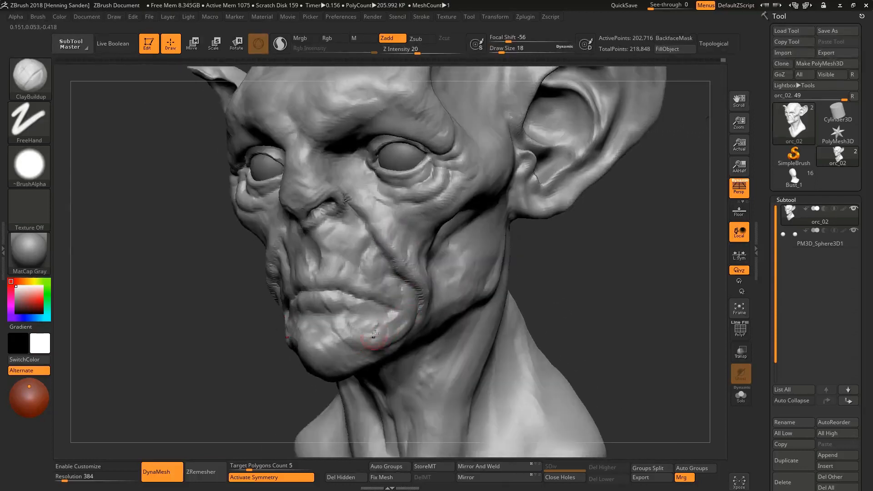
drag(375, 333, 344, 337)
Smooth the cheek between the eye bag and the hollow under the cheekbone
mouse_move(357, 326)
right_down()
mouse_move(404, 247)
mouse_move(443, 284)
mouse_move(485, 286)
mouse_move(350, 300)
right_up()
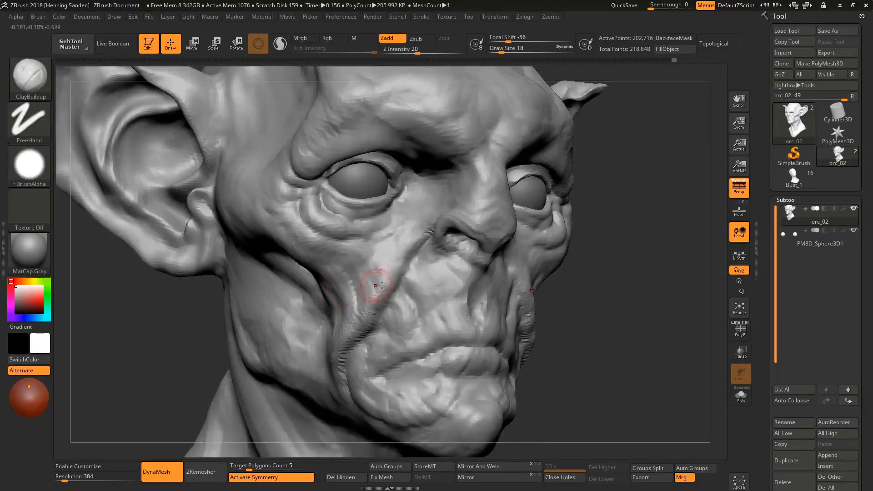
right_drag(586, 273, 511, 282)
mouse_move(605, 296)
right_down()
mouse_move(574, 260)
mouse_move(601, 236)
right_up()
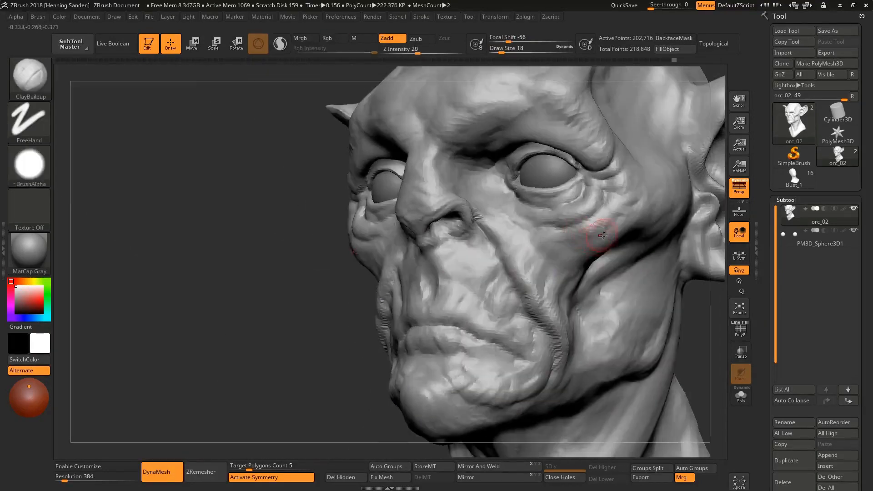
mouse_move(601, 236)
shift+mouse_down()
mouse_move(548, 237)
mouse_move(593, 252)
mouse_move(579, 242)
shift+mouse_up()
right_drag(579, 241, 537, 293)
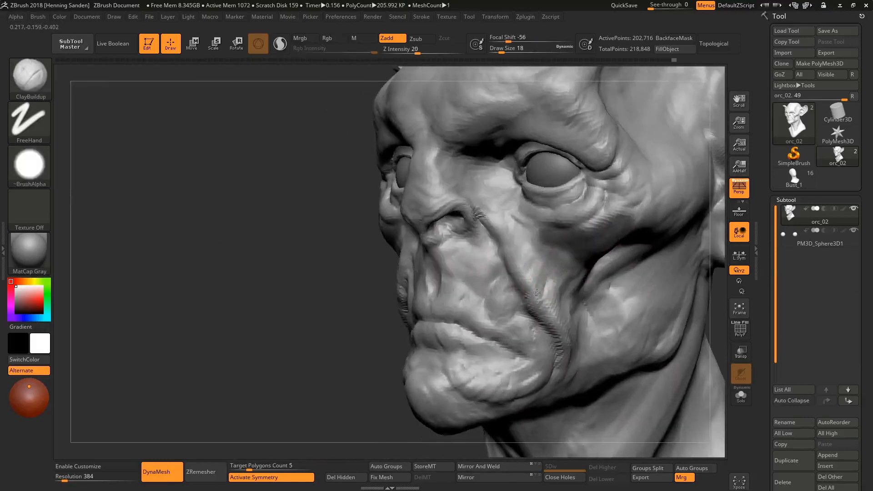
right_drag(248, 332, 544, 257)
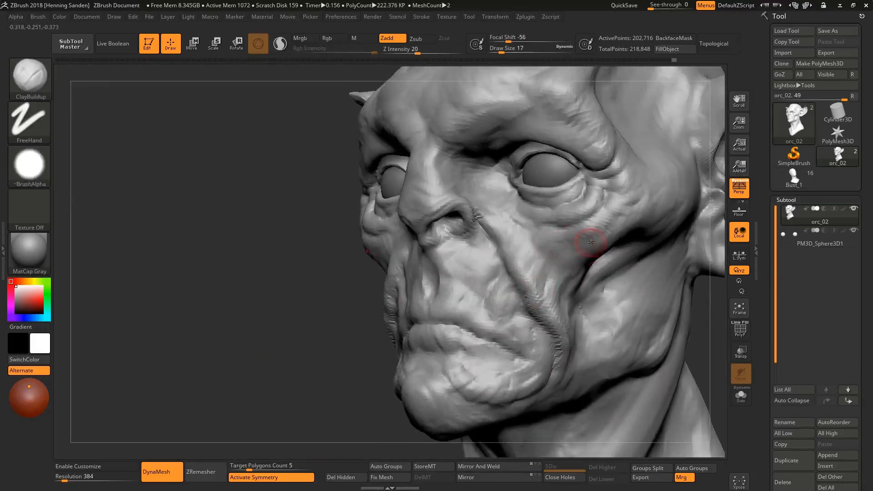
Undo the small cheek stroke and build up the cheek outside the nostril-to-mouth fold with ClayBuildup at draw size 49
mouse_move(591, 243)
mouse_down()
mouse_move(561, 295)
mouse_move(526, 265)
mouse_up()
key(ctrl+z)
key(s)
mouse_move(565, 265)
mouse_down()
mouse_move(577, 270)
mouse_move(574, 287)
mouse_move(544, 269)
mouse_move(527, 281)
mouse_up()
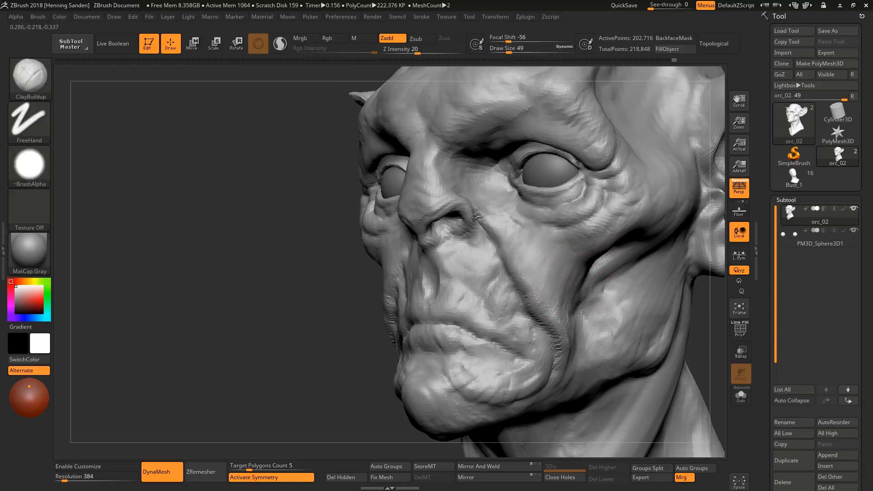
drag(562, 320, 572, 333)
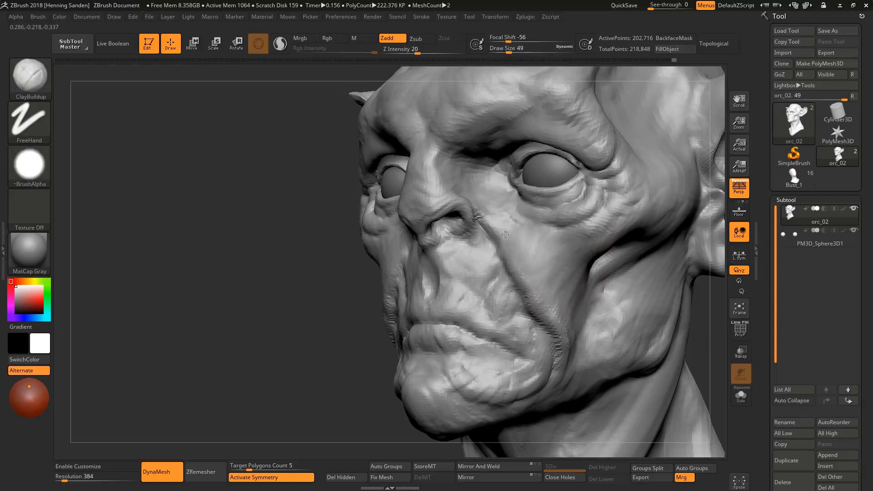
mouse_move(498, 246)
mouse_down()
mouse_move(528, 305)
mouse_move(567, 324)
mouse_up()
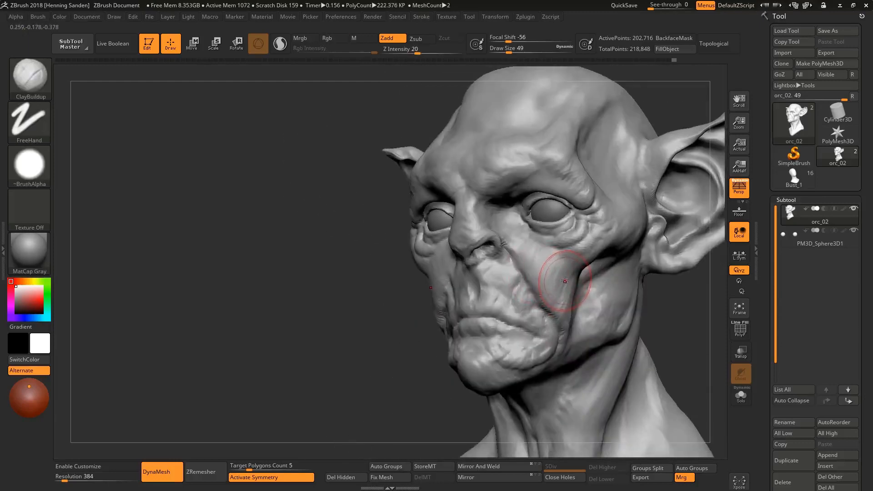
Build a raised ridge along the outer side of the nostril-to-mouth fold with ClayBuildup at draw size 41
mouse_move(578, 277)
right_down()
mouse_move(577, 284)
mouse_move(546, 282)
mouse_move(573, 277)
mouse_move(556, 299)
right_up()
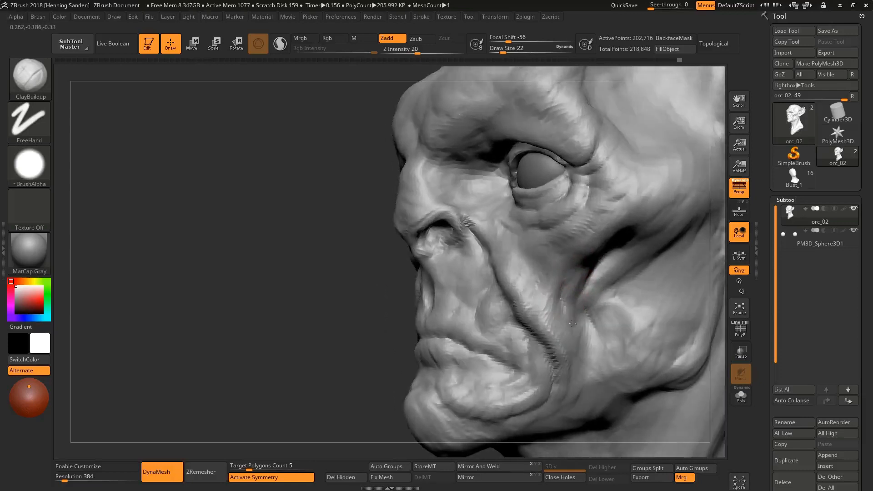
right_drag(573, 324, 546, 282)
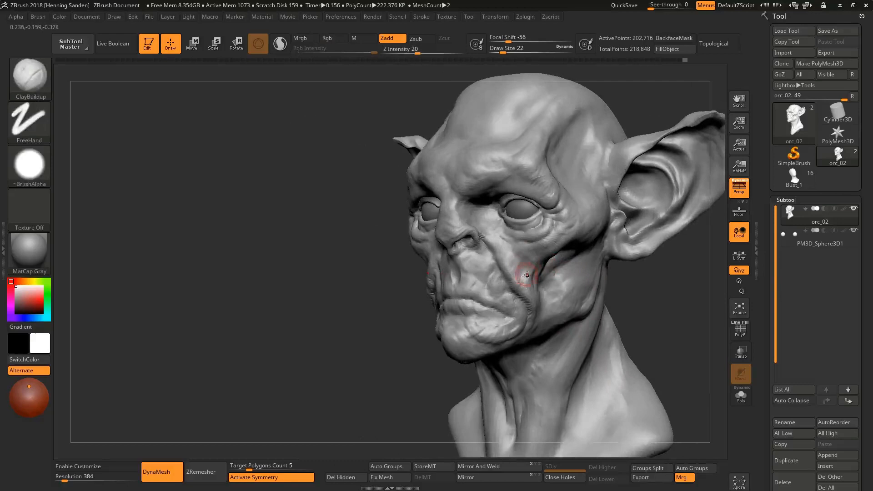
key(s)
drag(527, 275, 532, 276)
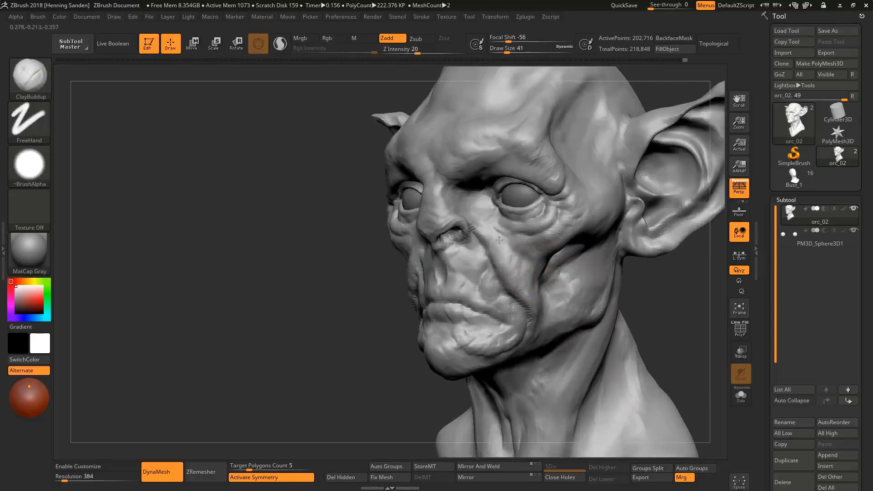
key(ctrl)
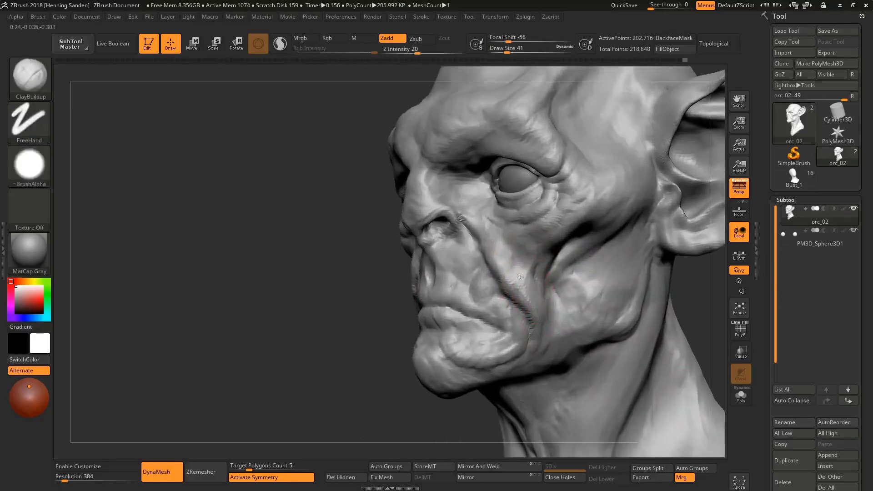
drag(499, 255, 515, 274)
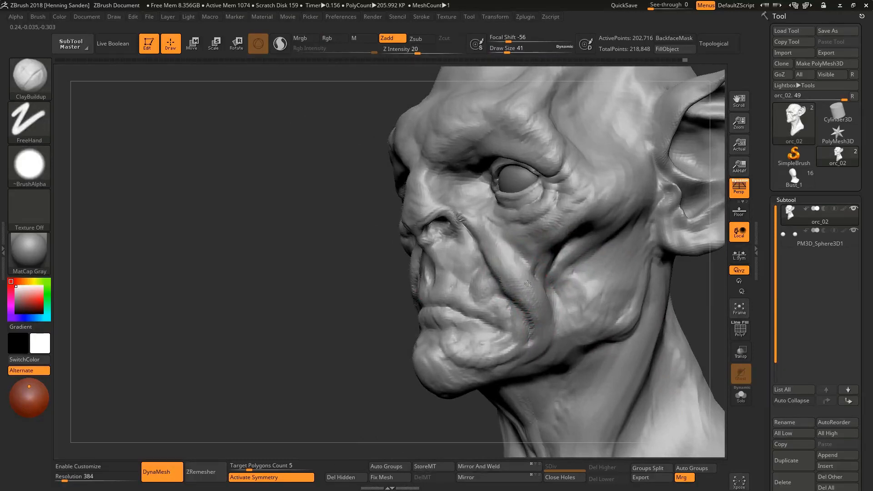
Refine and smooth the transition between the mouth fold's ridge and the hollow under the cheekbone
right_drag(542, 286, 547, 251)
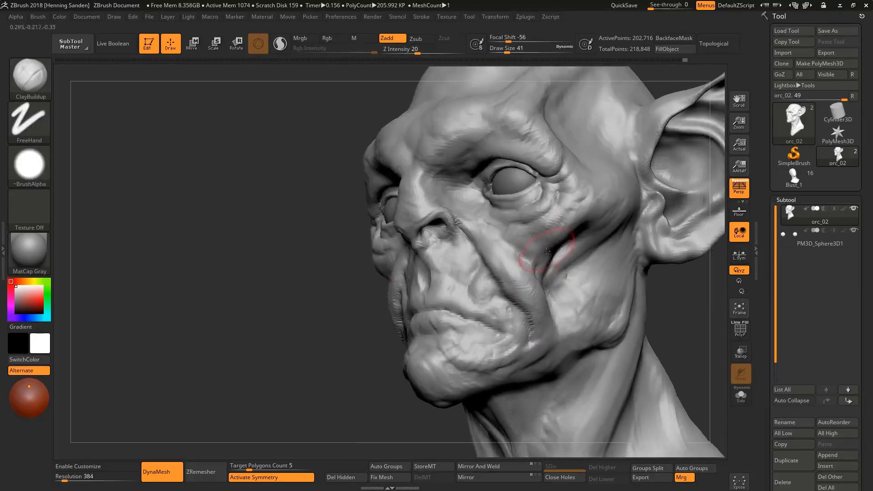
drag(545, 217, 523, 269)
mouse_move(523, 268)
right_down()
mouse_move(580, 275)
mouse_move(536, 258)
right_up()
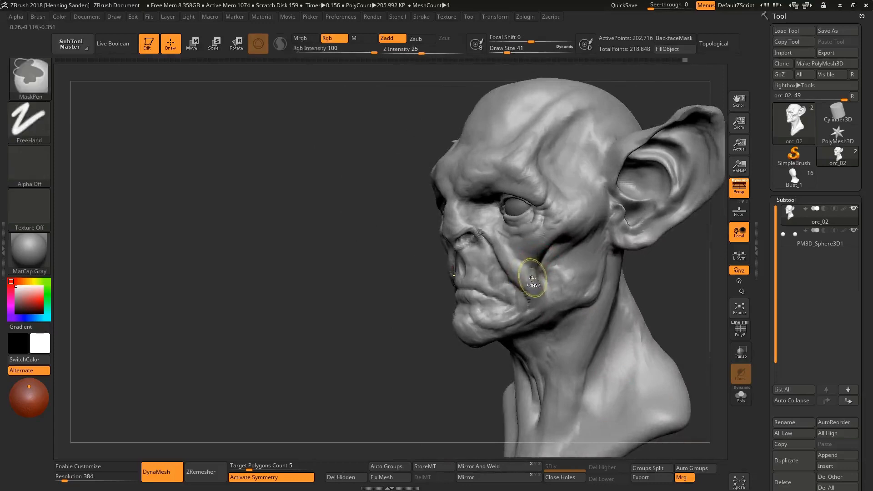
mouse_move(532, 277)
shift+mouse_down()
mouse_move(538, 266)
mouse_move(520, 295)
shift+mouse_up()
right_drag(518, 273, 526, 273)
drag(525, 272, 515, 265)
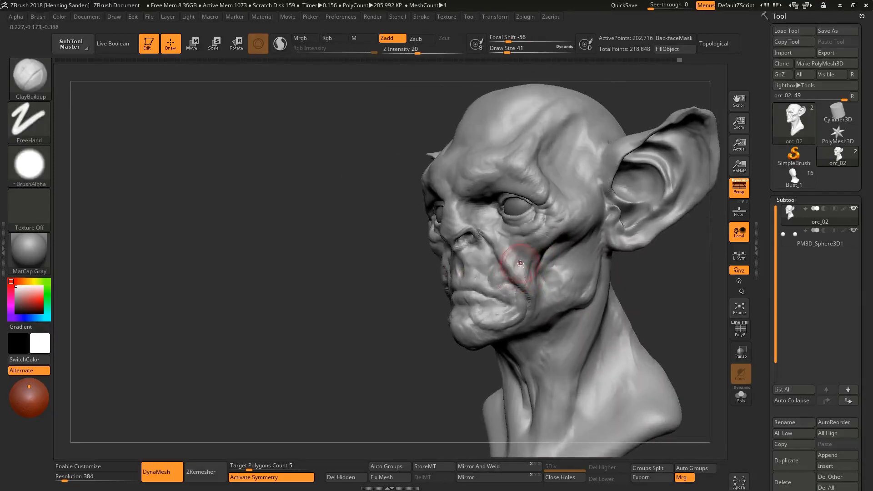
Refine the chin forms at draw size 41 and the lower lip at draw size 23 with ClayBuildup
mouse_move(514, 265)
right_down()
mouse_move(508, 296)
mouse_move(527, 297)
right_up()
ctrl+right_drag(528, 297, 525, 329)
drag(505, 336, 480, 325)
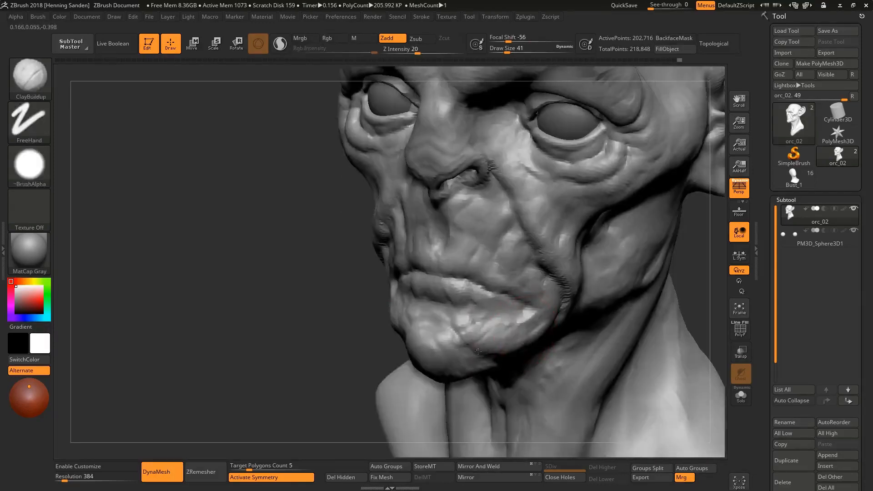
right_drag(482, 325, 493, 332)
drag(491, 331, 460, 308)
right_drag(459, 308, 523, 301)
key(s)
drag(457, 297, 453, 296)
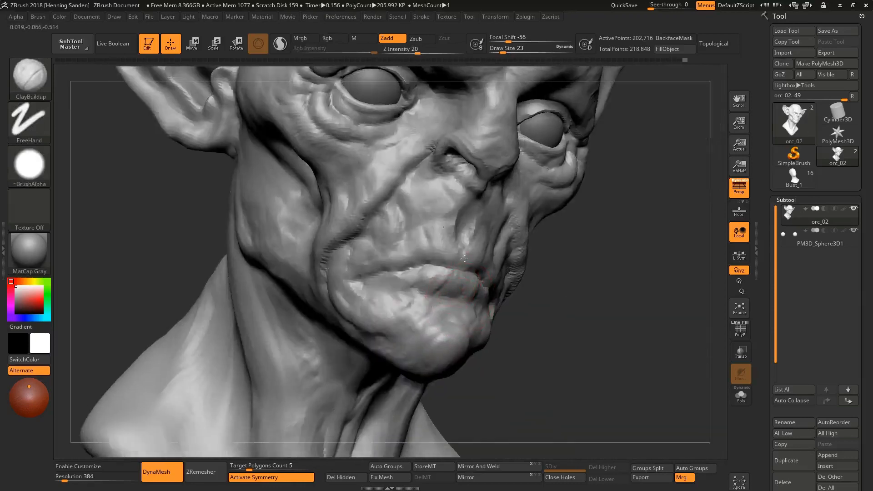
key(f)
mouse_move(523, 232)
shift+right_down()
mouse_move(489, 213)
mouse_move(432, 214)
shift+right_up()
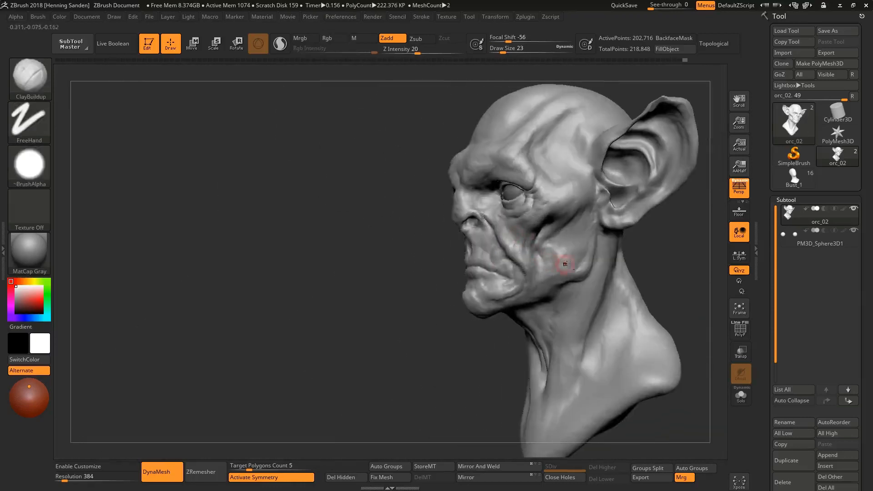
Build up the muscles on the back of the neck with ClayBuildup at draw size 49
alt+right_drag(563, 263, 541, 230)
mouse_move(541, 230)
right_down()
mouse_move(517, 220)
mouse_move(504, 257)
mouse_move(530, 304)
mouse_move(571, 318)
mouse_move(593, 268)
right_up()
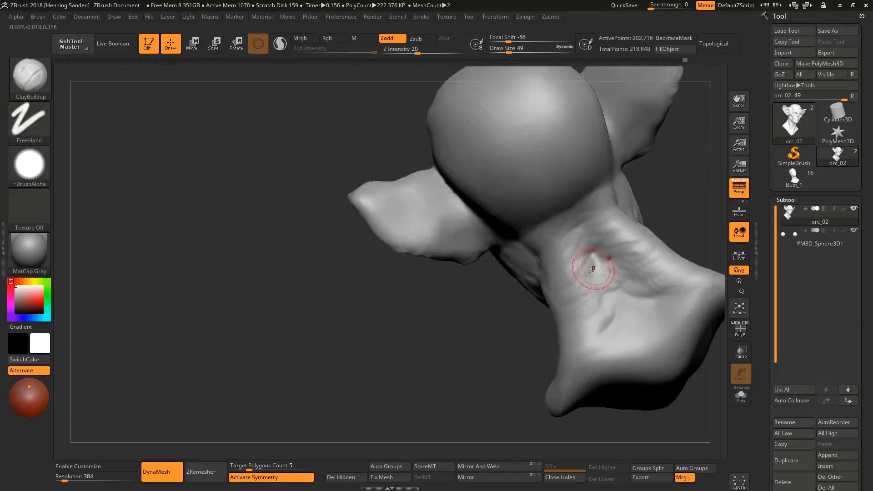
drag(593, 268, 564, 232)
Shape the skull base, nape and upper back with broad ClayBuildup strokes at draw size 104
key(s)
click(554, 230)
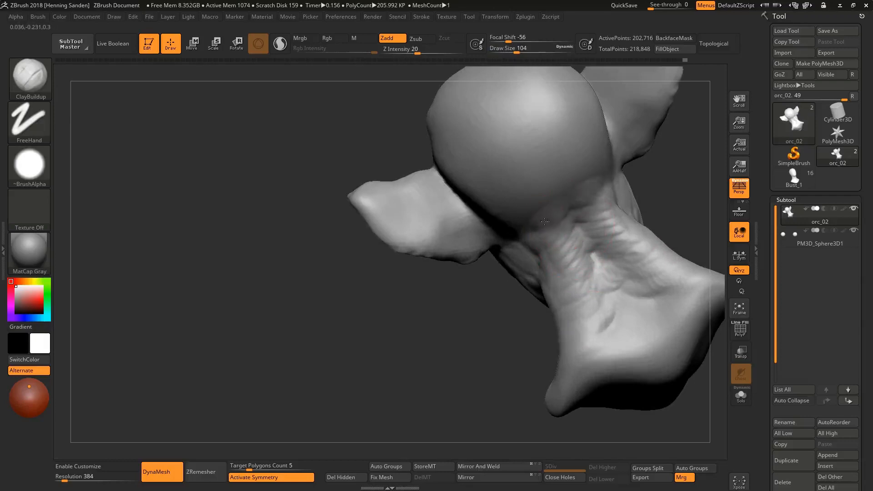
right_drag(544, 221, 546, 208)
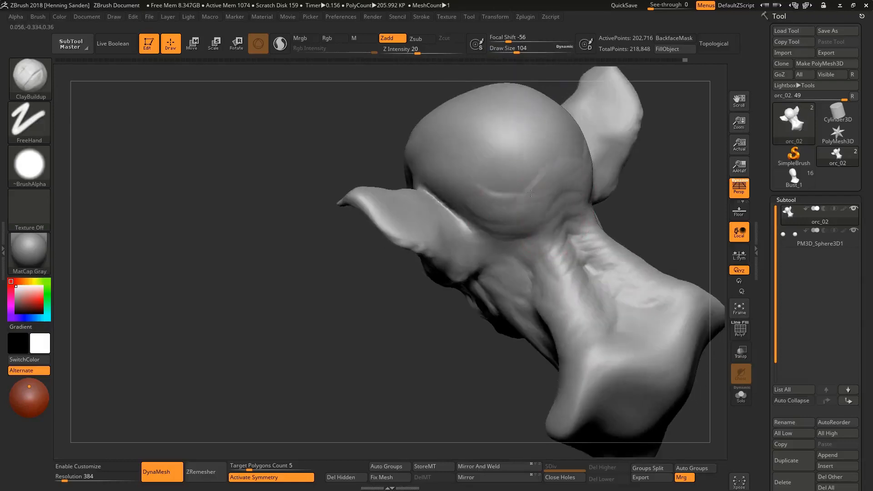
drag(530, 193, 539, 220)
right_drag(540, 220, 570, 230)
drag(570, 229, 584, 248)
mouse_move(584, 247)
right_down()
mouse_move(525, 304)
mouse_move(543, 308)
right_up()
drag(576, 353, 562, 321)
mouse_move(668, 273)
mouse_down()
mouse_move(585, 335)
mouse_move(540, 281)
mouse_move(531, 256)
mouse_up()
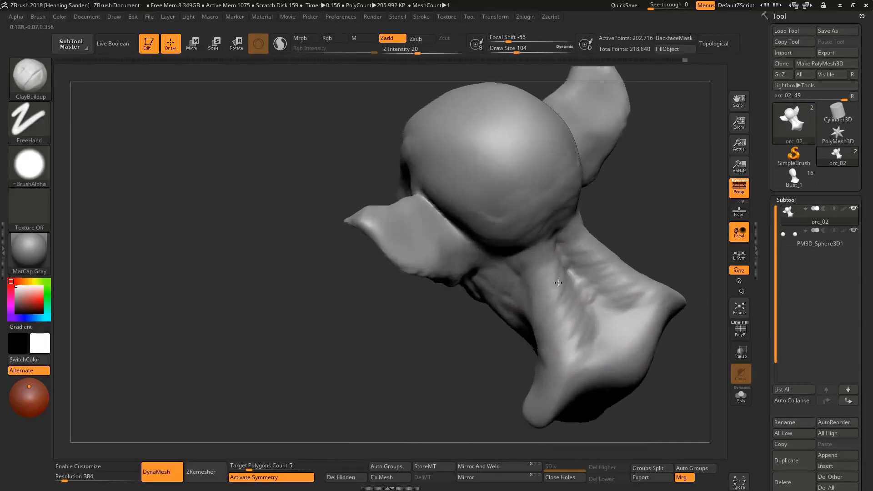
Build up the trapezius between the nape and the shoulder with ClayBuildup strokes at draw size 104
drag(562, 321, 574, 392)
drag(489, 409, 554, 366)
mouse_move(554, 367)
mouse_down()
mouse_move(543, 385)
mouse_move(552, 374)
mouse_up()
mouse_move(482, 409)
mouse_down()
mouse_move(552, 370)
mouse_move(542, 385)
mouse_move(511, 348)
mouse_up()
Refine the muscles on the side of the neck and the tendons at the throat with ClayBuildup at draw size 59
key(s)
mouse_move(405, 400)
mouse_down()
mouse_move(481, 330)
mouse_move(474, 321)
mouse_move(448, 348)
mouse_up()
right_drag(448, 348, 476, 346)
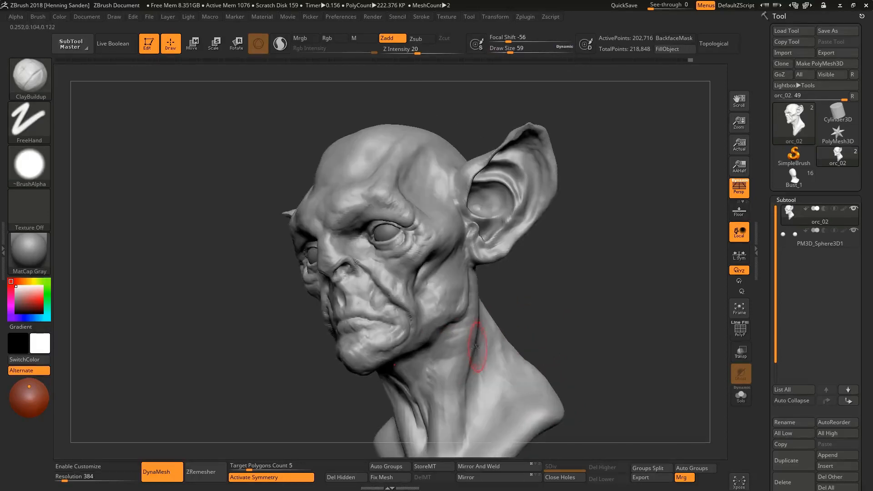
drag(475, 346, 455, 384)
mouse_move(460, 385)
alt+right_down()
mouse_move(464, 332)
mouse_move(504, 339)
alt+right_up()
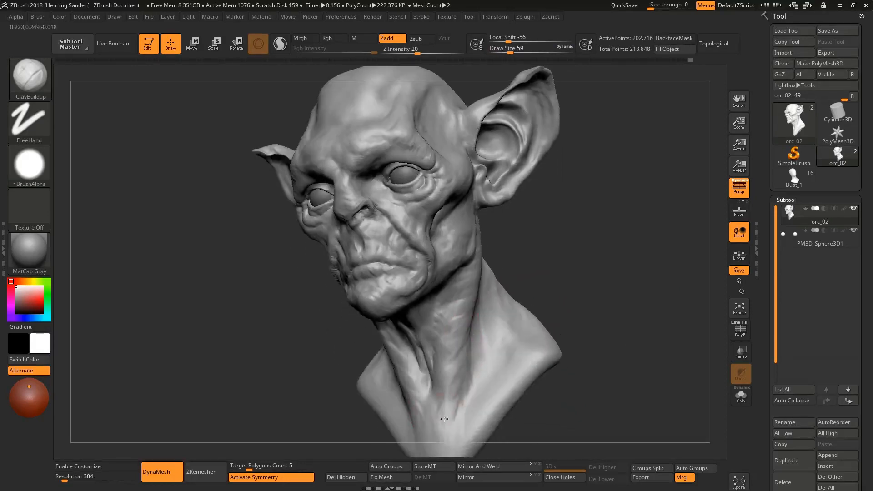
right_drag(434, 402, 496, 386)
drag(412, 380, 395, 371)
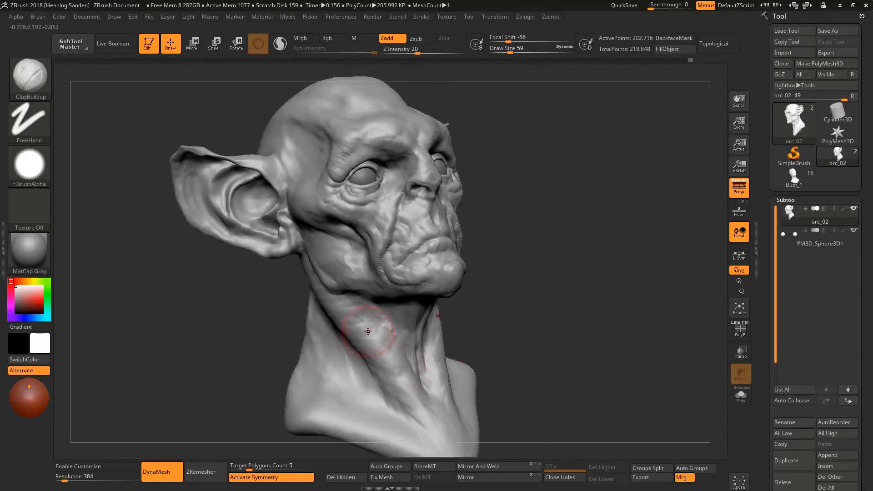
mouse_move(368, 331)
right_down()
mouse_move(334, 298)
mouse_move(394, 380)
right_up()
right_drag(395, 409, 434, 422)
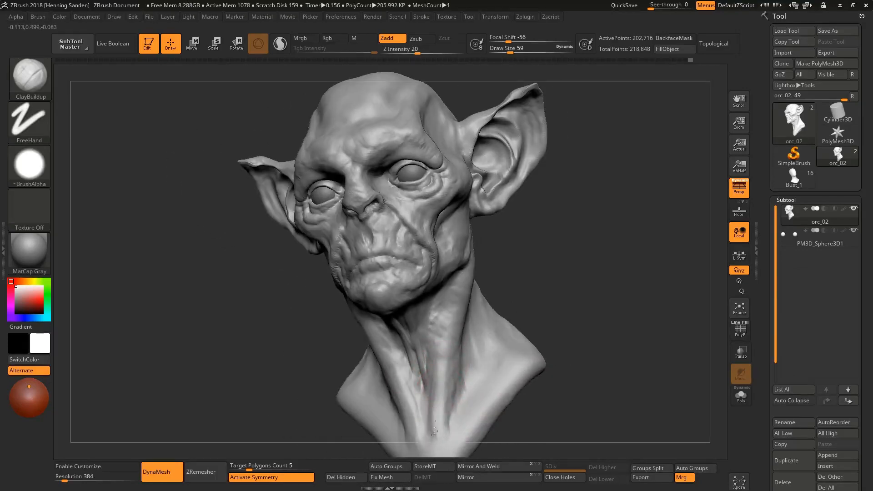
right_drag(441, 370, 443, 363)
Broaden the forms on the side and back of the neck with ClayBuildup at draw sizes 158 and 101
mouse_move(438, 310)
right_down()
mouse_move(487, 321)
mouse_move(525, 289)
right_up()
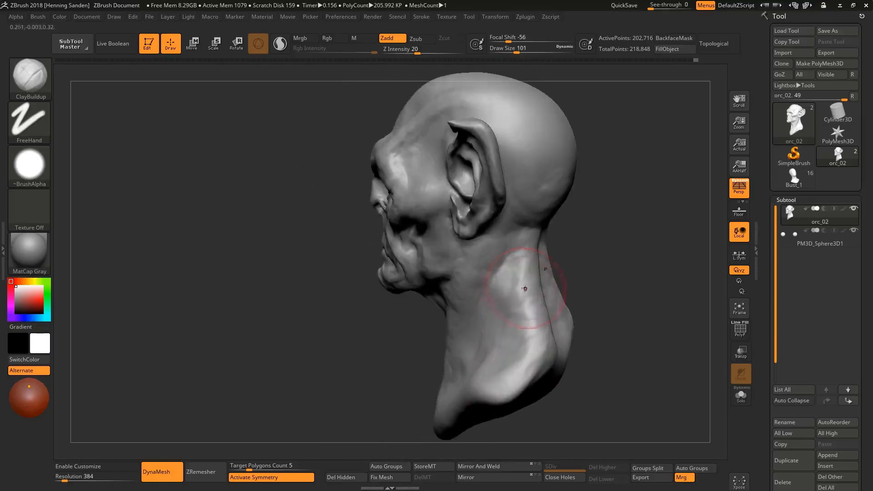
key(s)
drag(525, 281, 531, 280)
drag(525, 336, 521, 282)
mouse_move(546, 291)
right_down()
mouse_move(517, 273)
mouse_move(535, 236)
right_up()
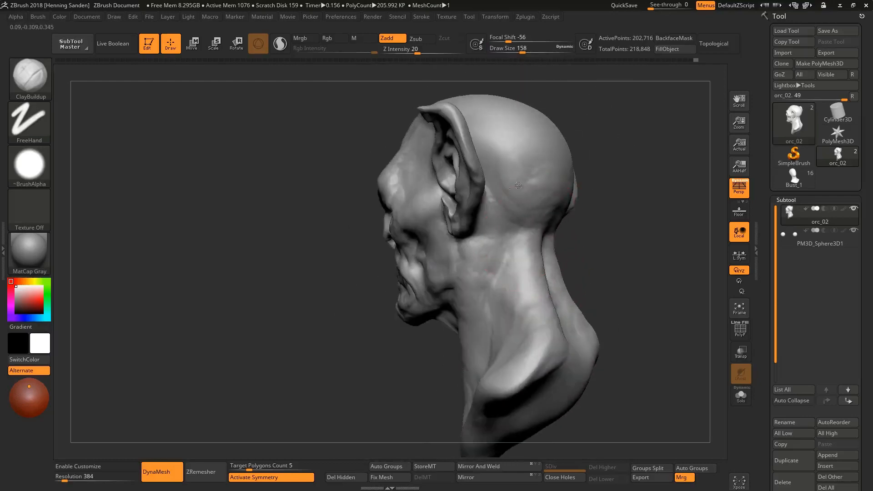
right_drag(518, 185, 500, 259)
key(s)
drag(523, 260, 505, 260)
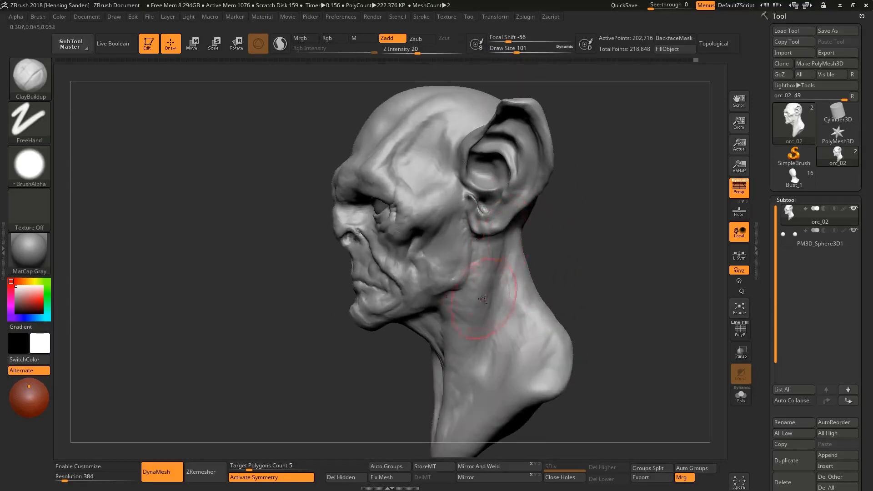
right_drag(483, 299, 423, 261)
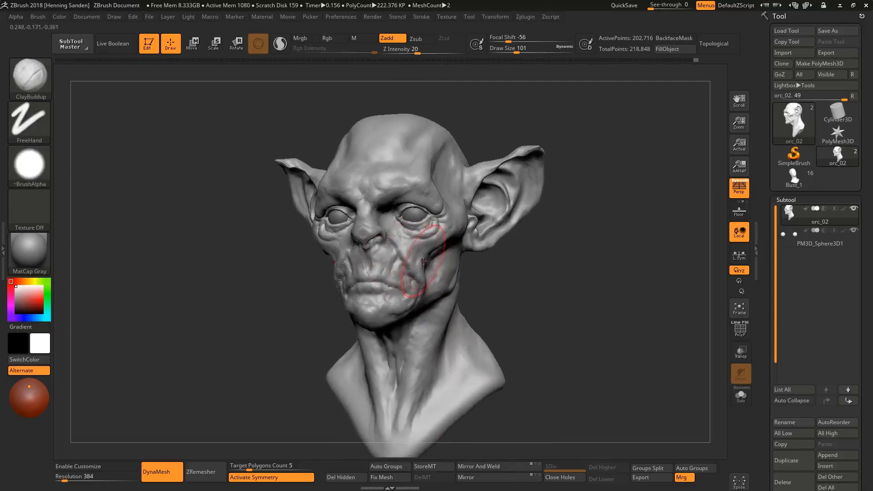
Detail the brow and the skin folds beside the eye with ClayBuildup at draw size 18, smoothing below the eye's outer corner
key(s)
drag(429, 264, 423, 264)
ctrl+right_drag(411, 255, 413, 268)
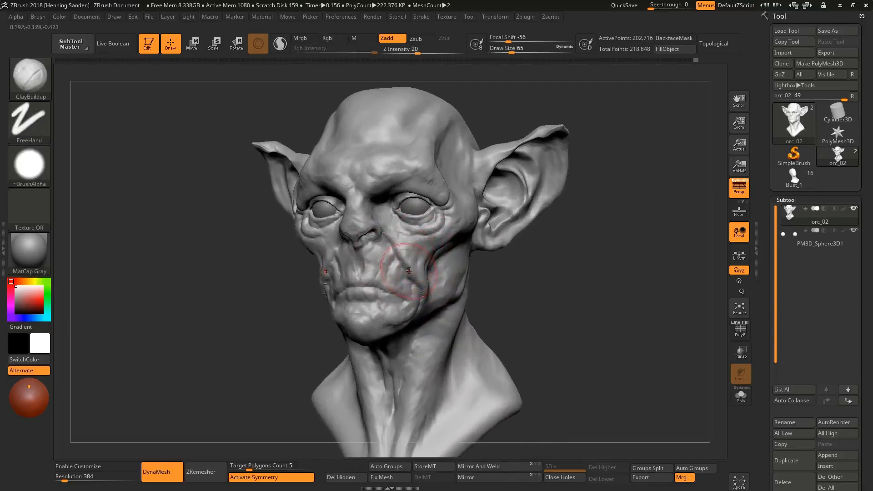
key(s)
drag(414, 269, 408, 270)
ctrl+right_drag(390, 156, 419, 174)
mouse_move(355, 182)
right_down()
mouse_move(321, 200)
mouse_move(325, 186)
mouse_move(331, 192)
mouse_move(314, 210)
mouse_move(275, 214)
right_up()
key(bracketleft)
key(bracketleft)
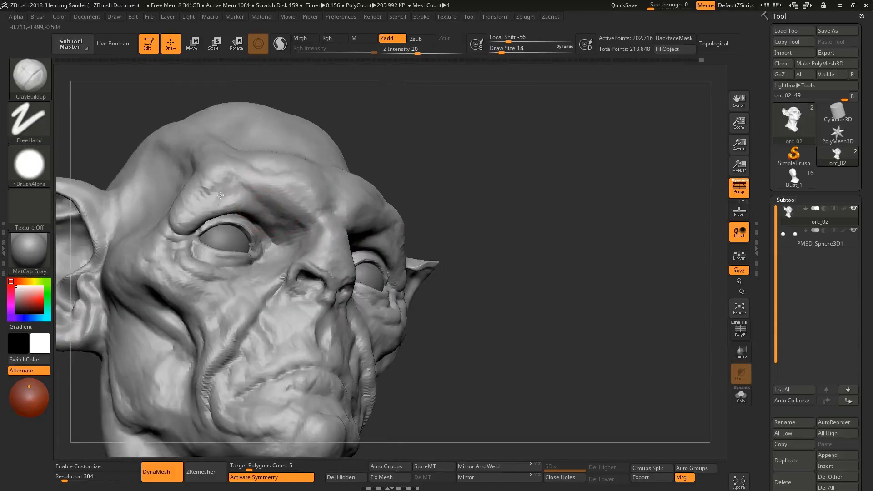
mouse_move(185, 223)
right_down()
mouse_move(299, 282)
mouse_move(280, 269)
right_up()
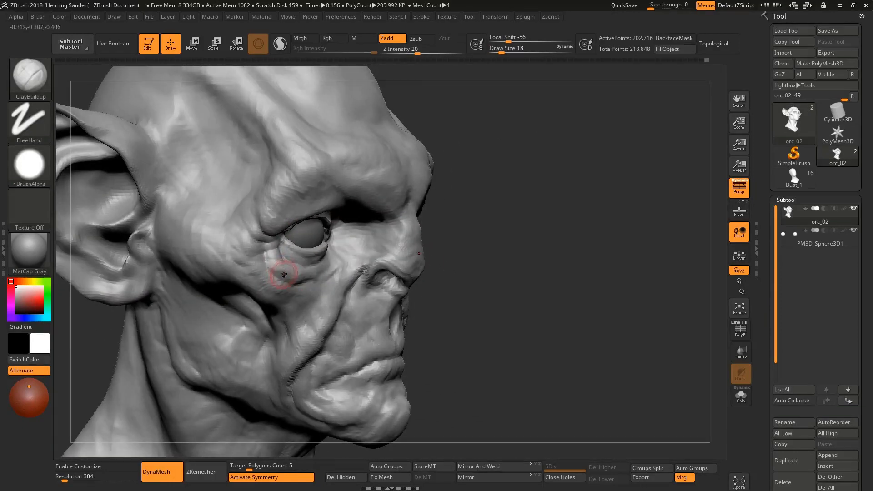
mouse_move(283, 274)
shift+mouse_down()
mouse_move(288, 265)
mouse_move(279, 259)
shift+mouse_up()
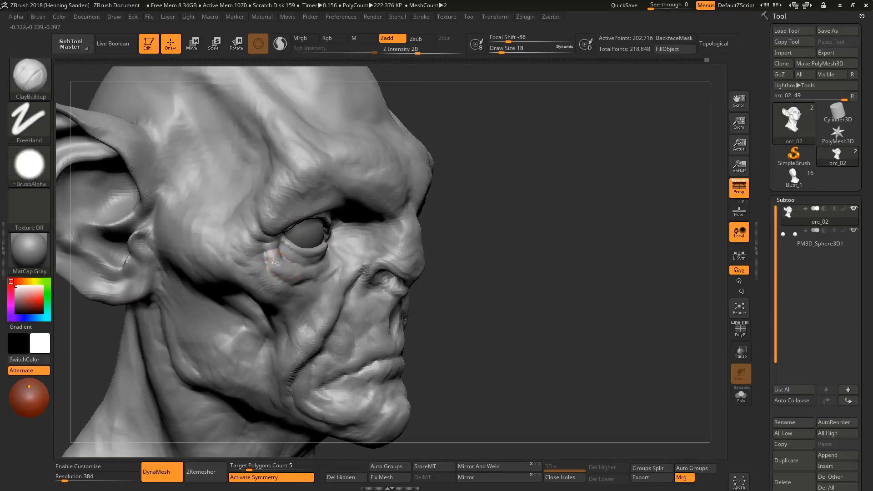
Refine the cheekbone between the eye and the ear with ClayBuildup at draw size 37
mouse_move(275, 263)
right_down()
mouse_move(274, 289)
mouse_move(253, 275)
mouse_move(304, 277)
right_up()
right_drag(234, 253, 256, 243)
key(s)
drag(256, 244, 200, 235)
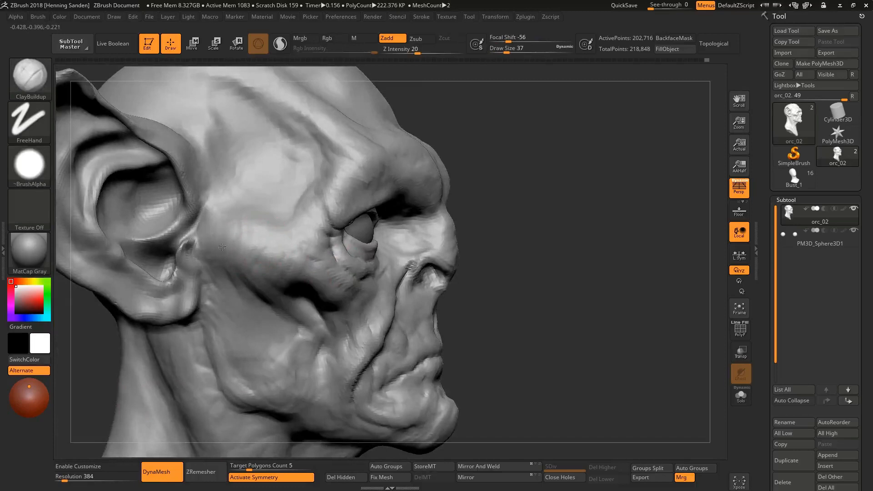
mouse_move(222, 247)
right_down()
mouse_move(251, 234)
mouse_move(246, 213)
mouse_move(287, 192)
right_up()
Refine the temple, the brow ridge and the inner eye area beside the nose with ClayBuildup at draw size 31
mouse_move(604, 191)
right_down()
mouse_move(537, 181)
mouse_move(467, 187)
mouse_move(470, 216)
mouse_move(449, 174)
mouse_move(451, 199)
right_up()
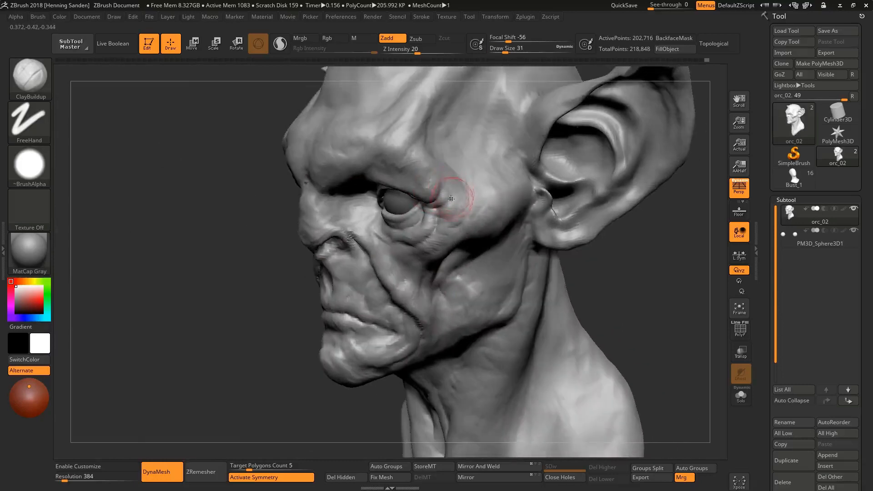
right_drag(393, 136, 430, 195)
drag(430, 195, 400, 197)
right_drag(400, 197, 404, 195)
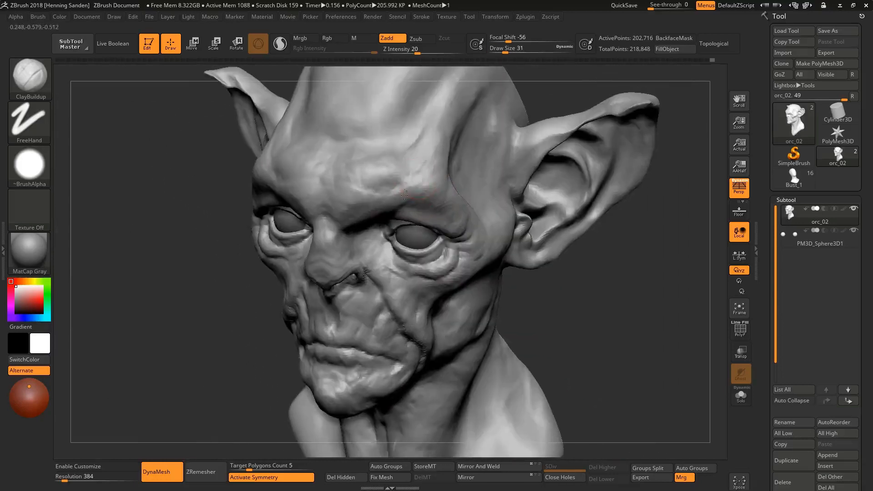
right_drag(341, 203, 405, 206)
right_drag(306, 209, 346, 214)
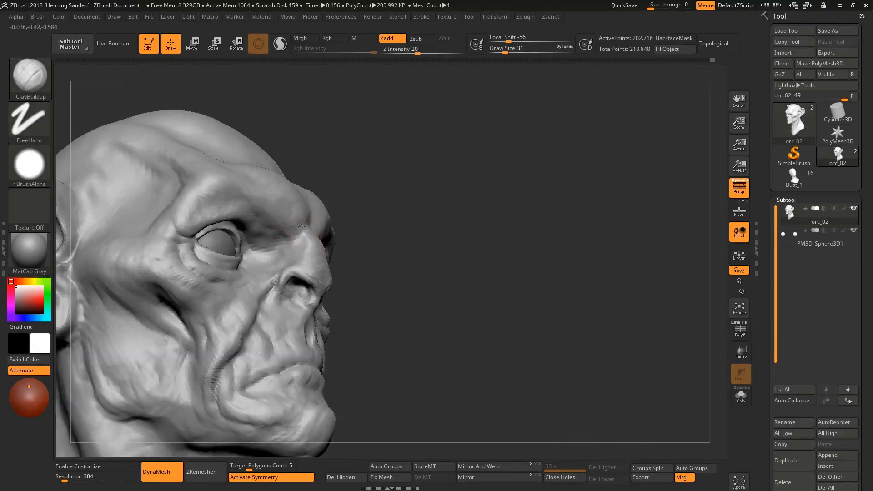
drag(297, 235, 279, 224)
mouse_move(341, 218)
right_down()
mouse_move(283, 223)
mouse_move(307, 252)
mouse_move(301, 248)
mouse_move(304, 300)
mouse_move(332, 245)
right_up()
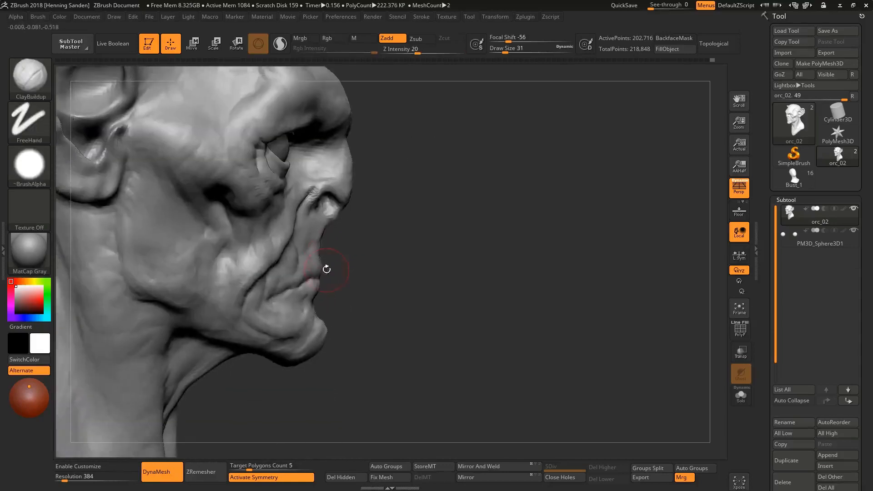
Adjust the profile and shape of the lips using the Move brush at draw sizes 31 and 22
ctrl+right_drag(325, 274, 318, 261)
key(b)
key(m)
key(v)
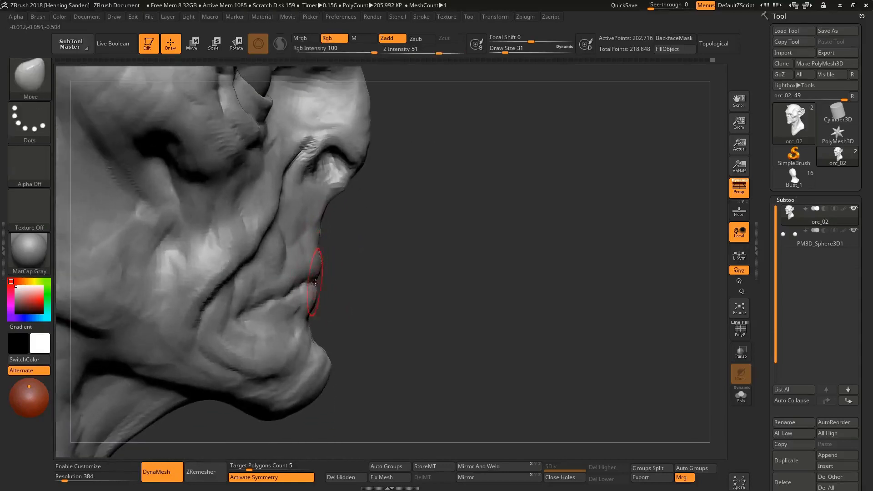
drag(319, 271, 325, 269)
right_drag(324, 269, 214, 273)
key([)
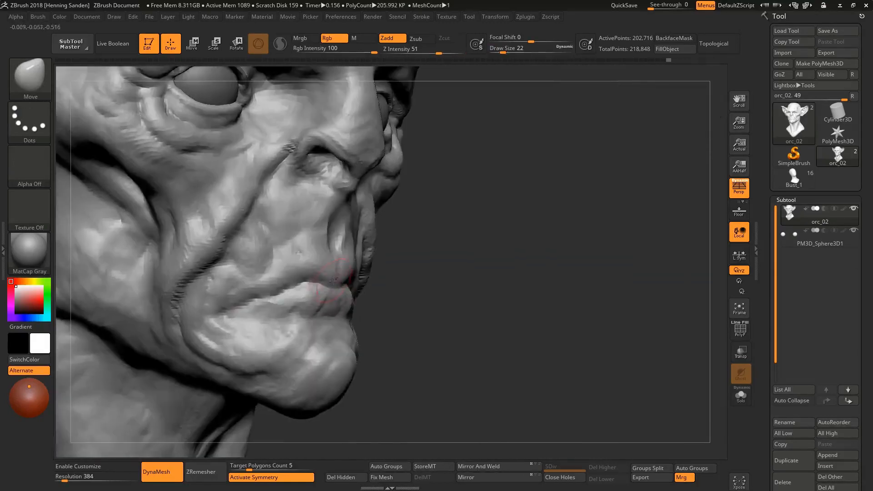
drag(332, 281, 327, 284)
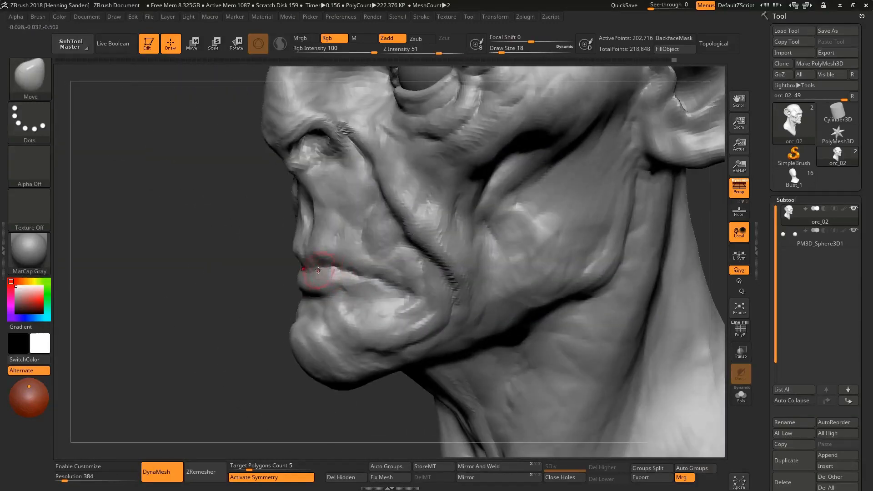
Reshape the corner of the mouth with the Move brush at draw size 27
right_drag(326, 266, 350, 274)
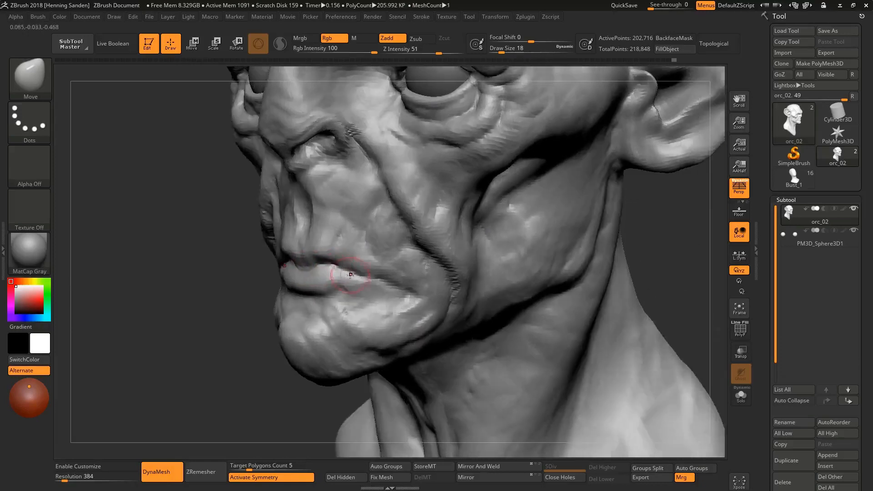
key(bracketright)
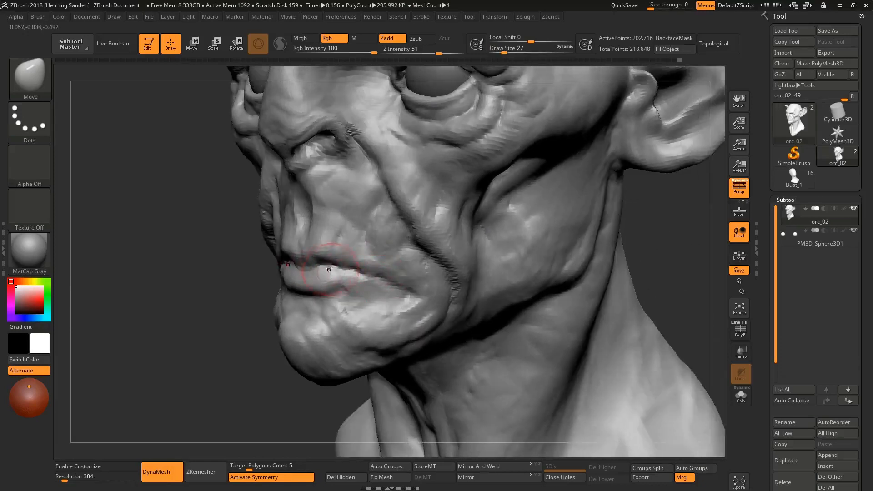
mouse_move(411, 287)
mouse_down()
mouse_move(403, 292)
mouse_move(415, 282)
mouse_up()
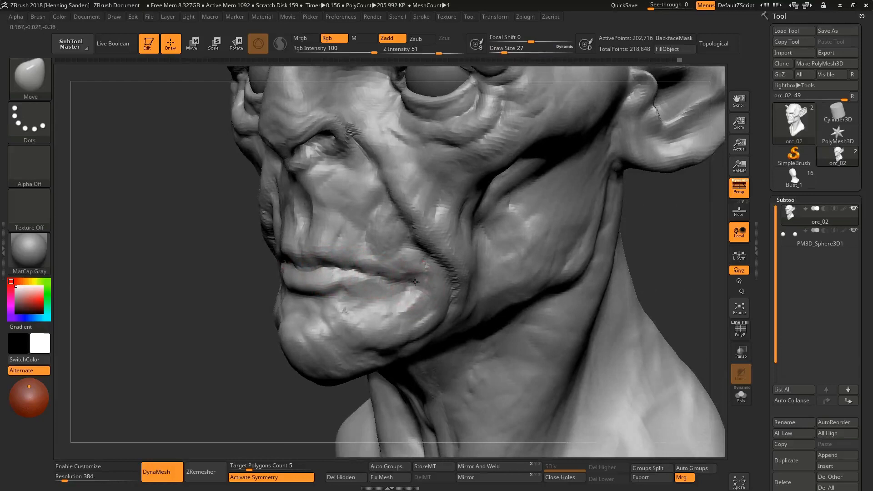
Carve the line between the lips and the crease below the lower lip with DamStandard at draw size 27
key(b)
key(d)
key(s)
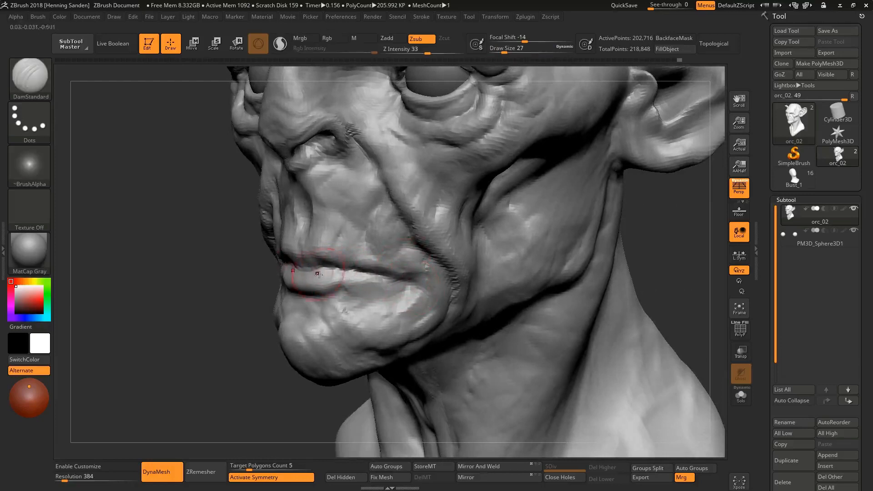
right_drag(364, 276, 346, 284)
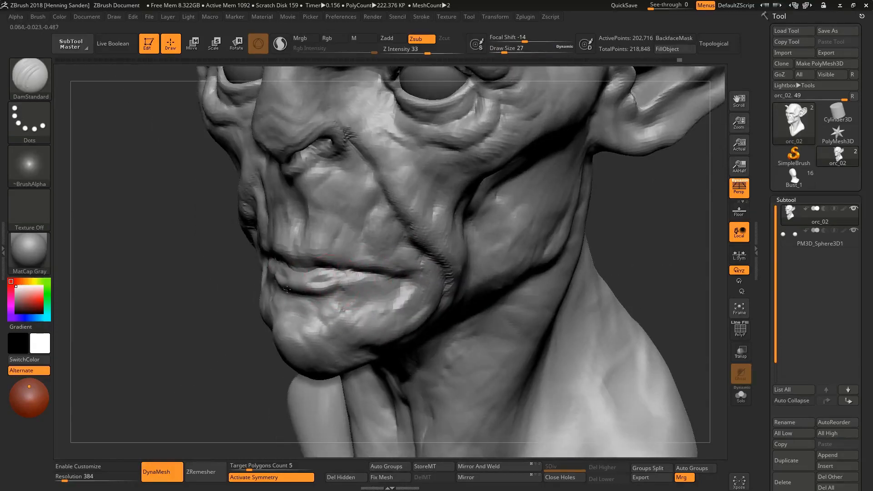
mouse_move(286, 289)
right_down()
mouse_move(314, 260)
mouse_move(295, 271)
right_up()
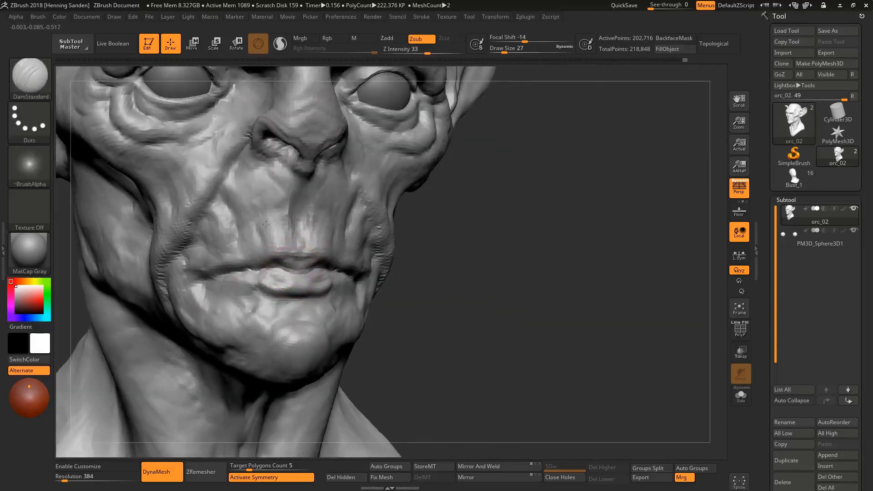
Adjust the mouth line and lower lip with the Move brush, and smooth the lip surface at draw size 25
mouse_move(266, 224)
ctrl+right_down()
mouse_move(305, 265)
mouse_move(298, 291)
ctrl+right_up()
key(b)
key(m)
key(v)
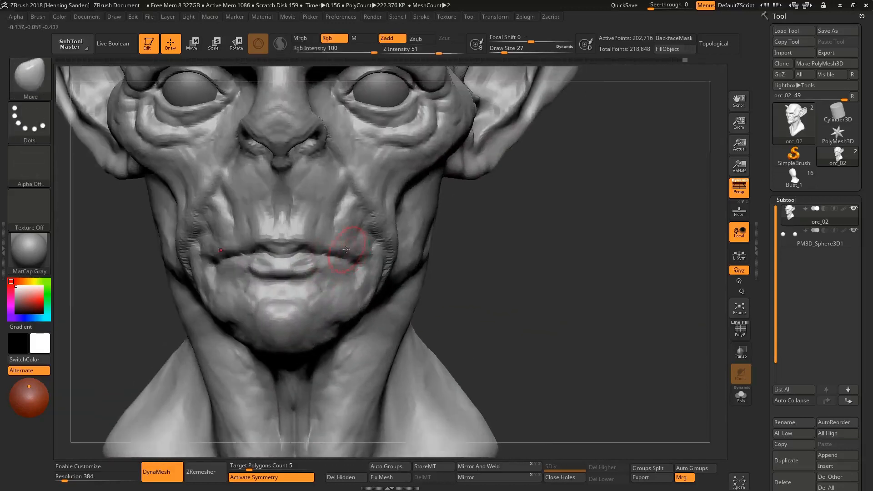
key(bracketright)
mouse_move(323, 243)
right_down()
mouse_move(286, 254)
mouse_move(355, 270)
mouse_move(310, 268)
right_up()
key(bracketleft)
shift+drag(306, 267, 293, 268)
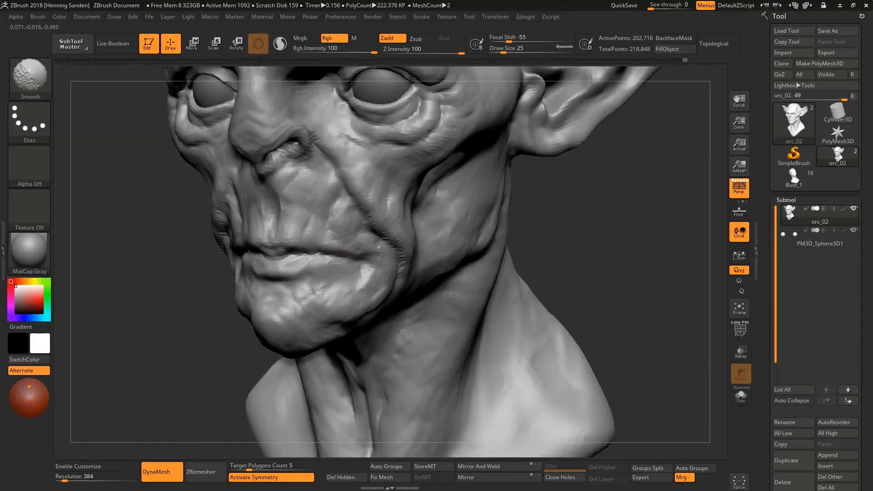
right_drag(293, 264, 315, 266)
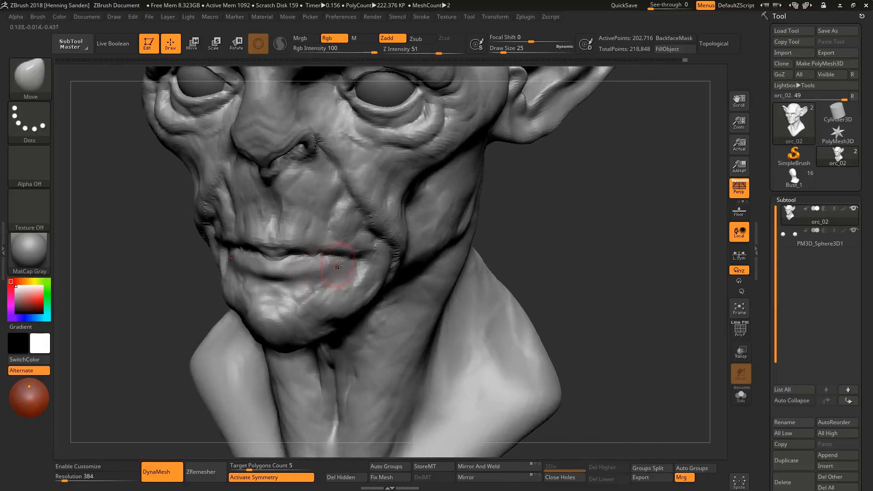
Define the edge of the lower lip with fine Standard brush strokes at draw size 7
key(b)
key(s)
key(t)
key(s)
drag(311, 262, 301, 262)
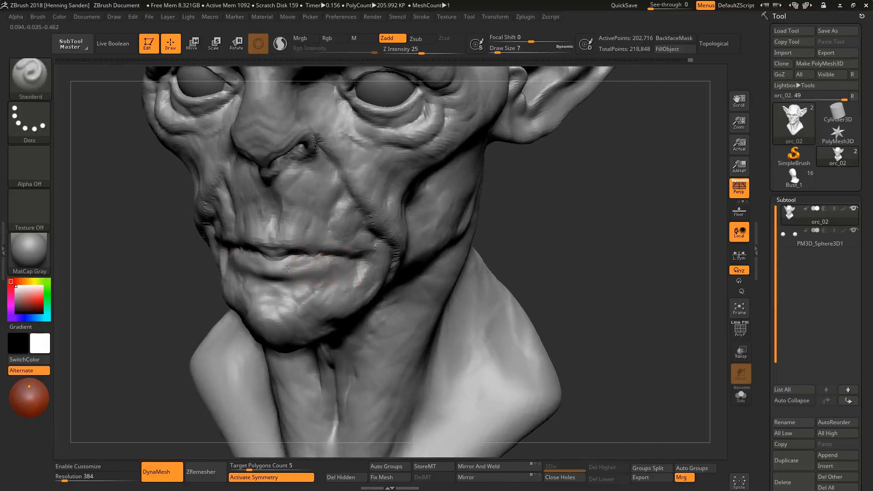
mouse_move(299, 264)
right_down()
mouse_move(277, 275)
mouse_move(279, 228)
right_up()
Adjust the upper lip and mouth corners with the Move brush at draw sizes 13 and 23
key(bracketright)
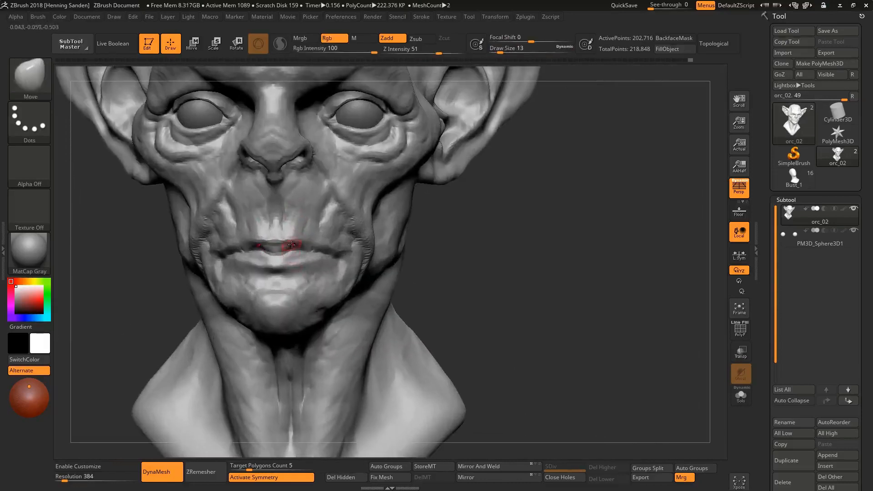
key(bracketright)
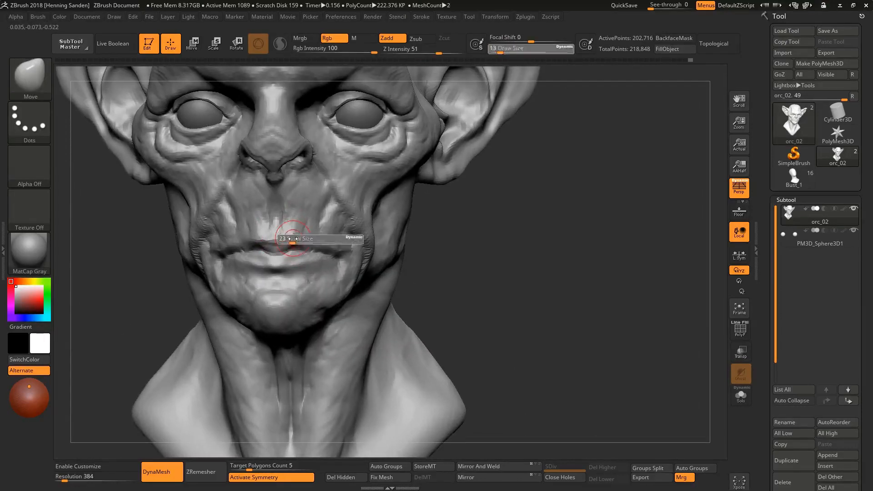
right_drag(329, 241, 352, 252)
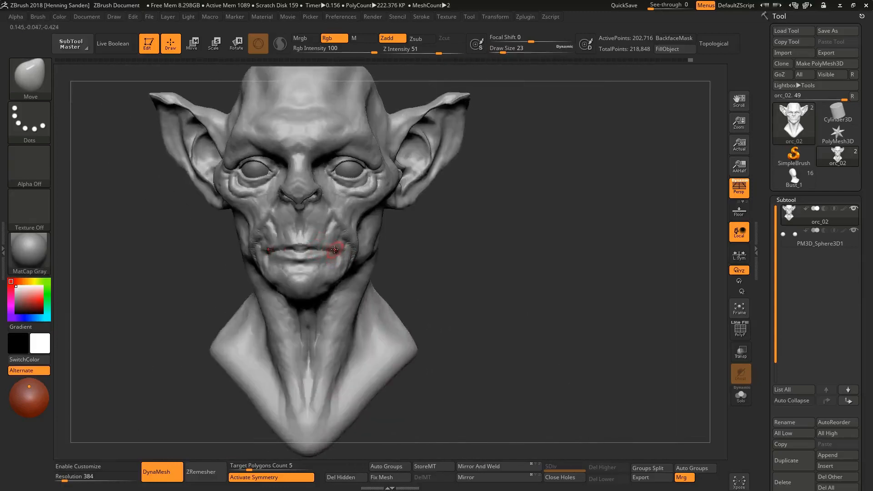
right_drag(335, 250, 297, 258)
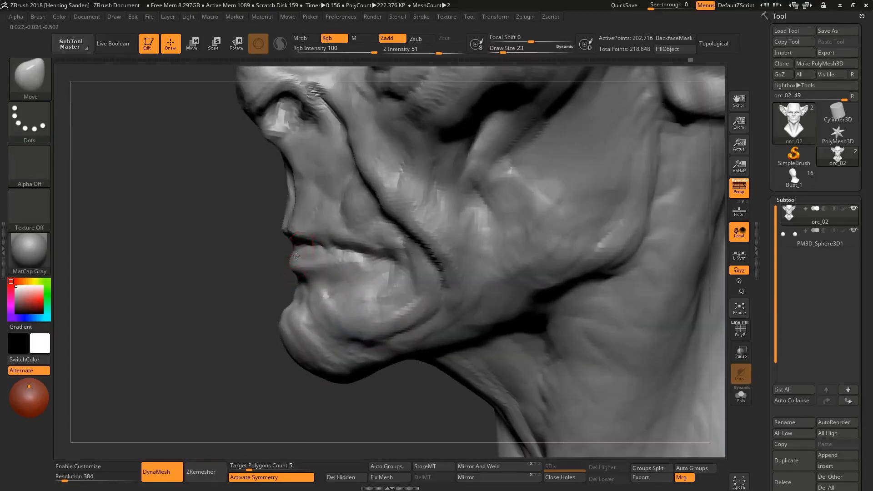
Reshape the upper lip and mouth profile with the Move brush at draw sizes 23 and 31
mouse_move(354, 260)
right_down()
mouse_move(355, 245)
mouse_move(364, 254)
right_up()
key(s)
drag(364, 254, 368, 254)
mouse_move(364, 252)
right_down()
mouse_move(348, 246)
mouse_move(325, 258)
right_up()
key(s)
drag(325, 258, 346, 251)
mouse_move(364, 263)
alt+right_down()
mouse_move(342, 255)
mouse_move(370, 252)
mouse_move(337, 258)
mouse_move(338, 236)
mouse_move(337, 247)
alt+right_up()
key(s)
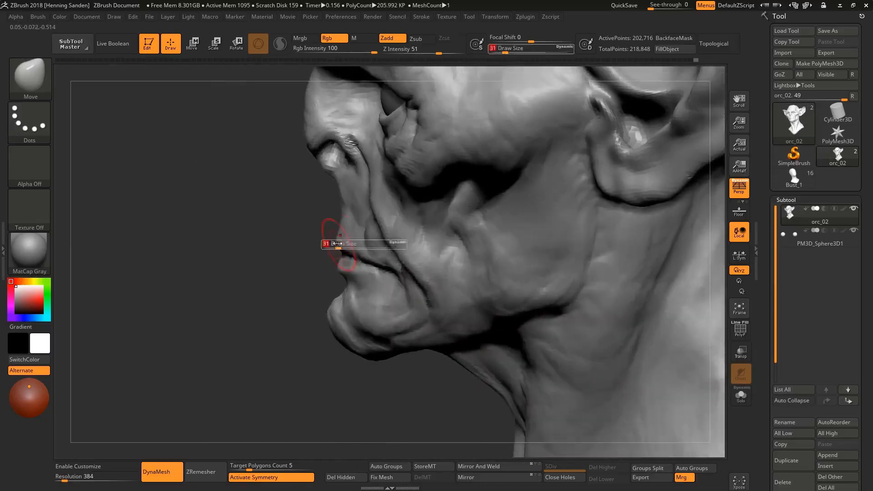
drag(337, 247, 334, 247)
Adjust the mouth corner and the area between nose and upper lip with the Move brush at draw sizes 18 and 35
mouse_move(345, 242)
right_down()
mouse_move(334, 269)
mouse_move(403, 258)
mouse_move(390, 256)
right_up()
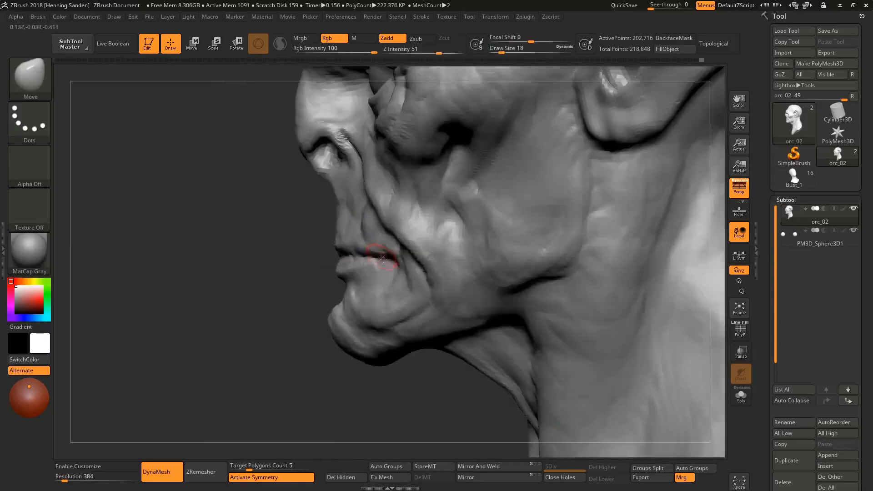
key(s)
drag(343, 269, 348, 269)
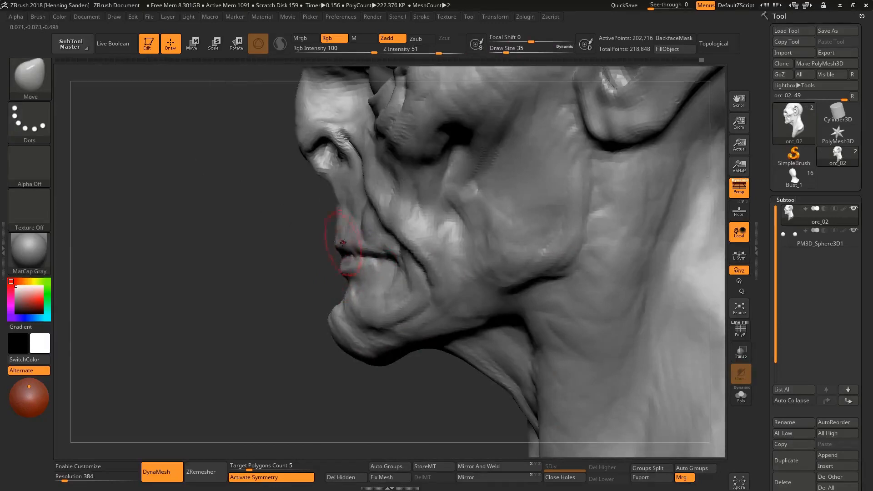
right_drag(343, 242, 326, 248)
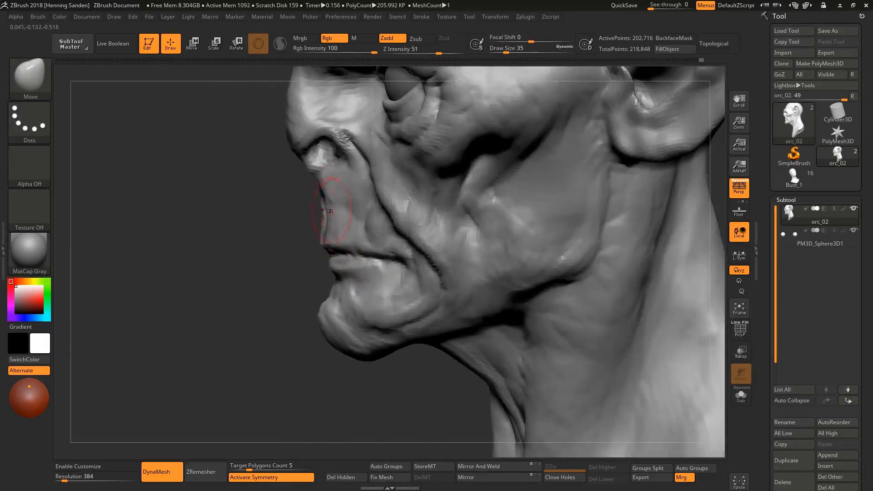
right_drag(332, 211, 343, 257)
Refine the front profile of the lips with the Move brush at draw size 22, and undo the last stroke
key(s)
drag(343, 258, 338, 257)
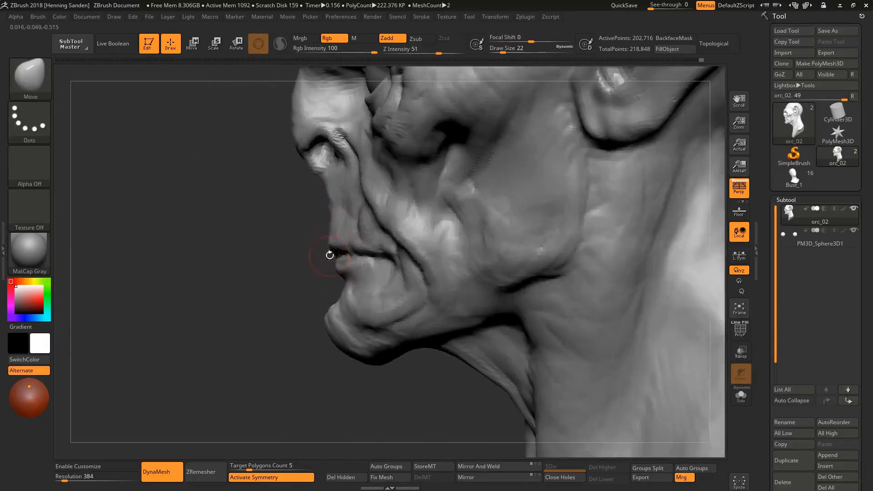
ctrl+right_drag(329, 255, 328, 256)
key(s)
drag(328, 256, 325, 256)
mouse_move(327, 256)
ctrl+right_down()
mouse_move(343, 250)
mouse_move(321, 253)
mouse_move(342, 254)
mouse_move(361, 302)
mouse_move(301, 234)
mouse_move(370, 268)
mouse_move(351, 287)
ctrl+right_up()
key(s)
drag(350, 287, 386, 296)
key(ctrl+z)
Reposition the mouth corners and lower cheeks symmetrically with the Move brush at draw size 97
key(bracketright)
key(bracketright)
mouse_move(385, 296)
ctrl+right_down()
mouse_move(396, 296)
mouse_move(373, 286)
mouse_move(387, 289)
ctrl+right_up()
key(bracketleft)
key(bracketleft)
key(bracketleft)
mouse_move(386, 289)
shift+right_down()
mouse_move(386, 273)
mouse_move(341, 253)
mouse_move(382, 251)
mouse_move(343, 259)
mouse_move(357, 254)
shift+right_up()
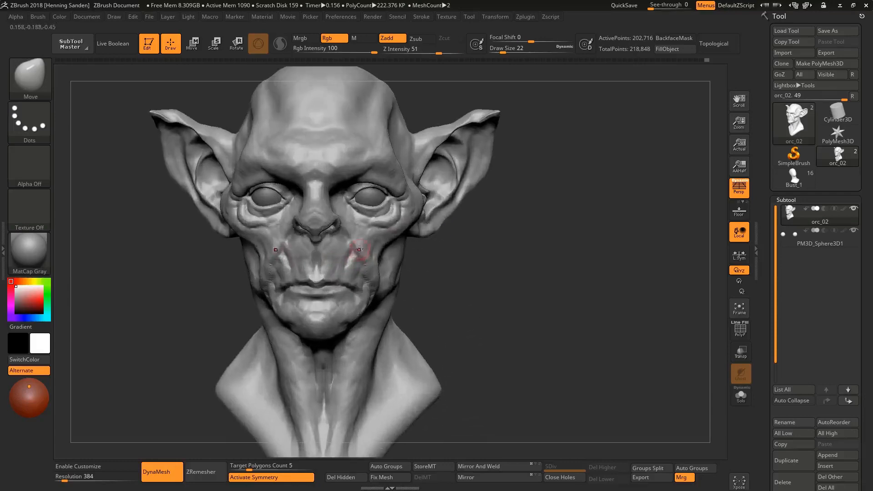
ctrl+right_drag(355, 295, 366, 291)
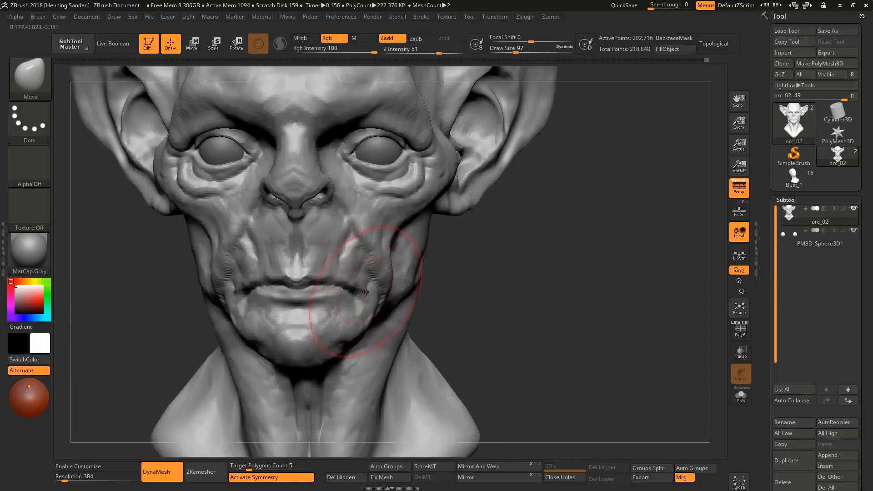
drag(366, 292, 338, 286)
key(s)
drag(337, 287, 324, 287)
Reshape the lower lip with fine Move brush strokes at draw size 17
right_drag(364, 287, 318, 297)
key(s)
drag(318, 296, 309, 293)
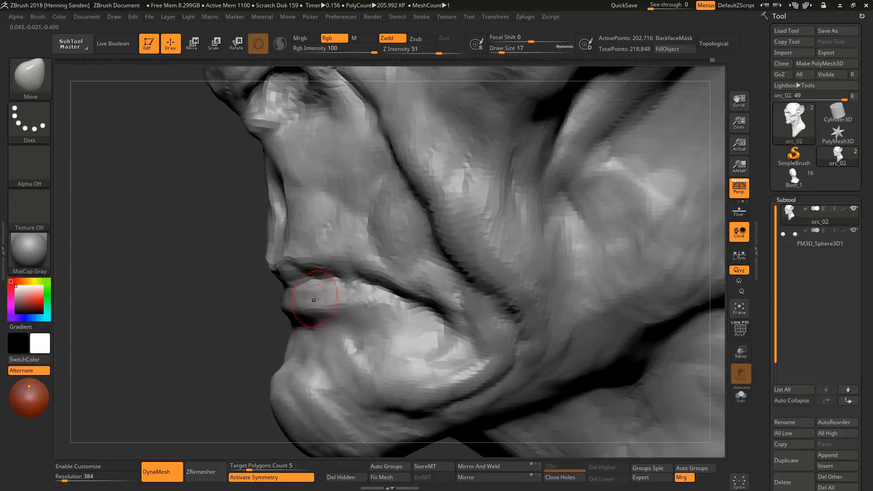
right_drag(314, 299, 343, 296)
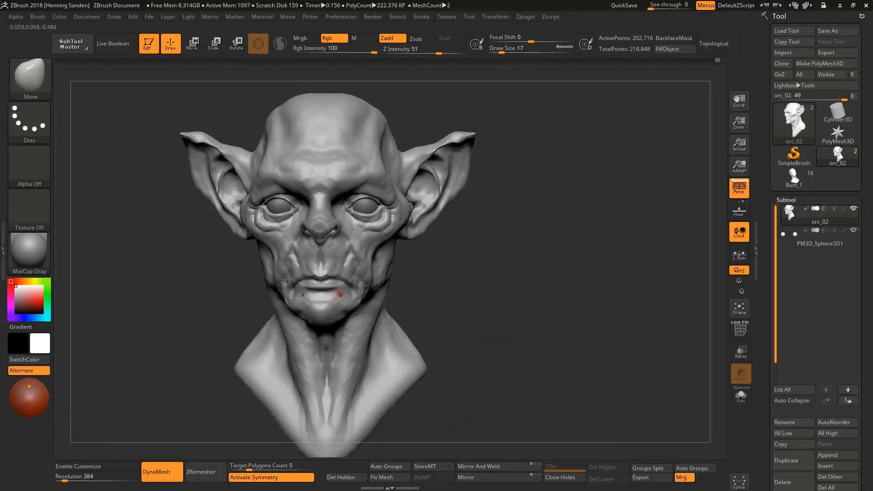
Adjust the folds beside the upper lip with a slightly enlarged Move brush
ctrl+right_drag(350, 255, 343, 302)
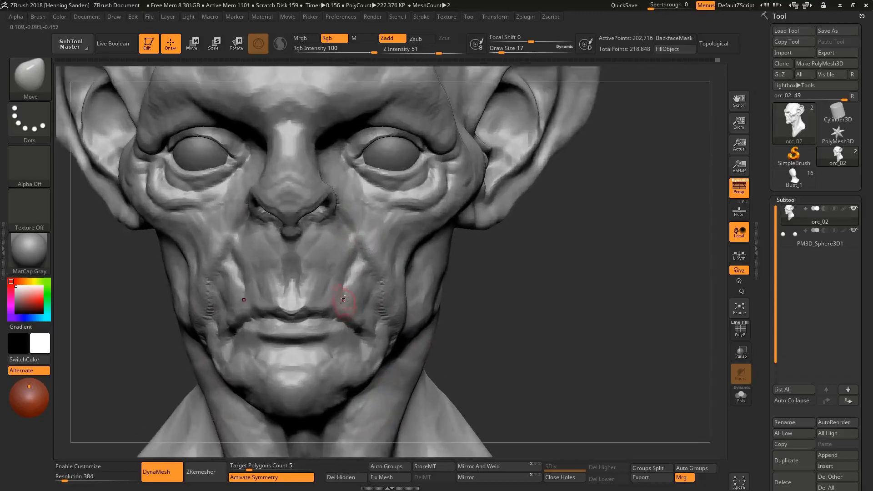
key(bracketright)
drag(357, 263, 353, 256)
mouse_move(353, 255)
ctrl+right_down()
mouse_move(345, 212)
mouse_move(326, 271)
ctrl+right_up()
key(s)
drag(326, 271, 322, 271)
Reshape the side of the face around the cheek with a much larger Move brush
mouse_move(332, 302)
right_down()
mouse_move(340, 279)
mouse_move(354, 288)
mouse_move(364, 273)
mouse_move(374, 310)
mouse_move(384, 315)
mouse_move(367, 319)
mouse_move(348, 299)
mouse_move(358, 268)
right_up()
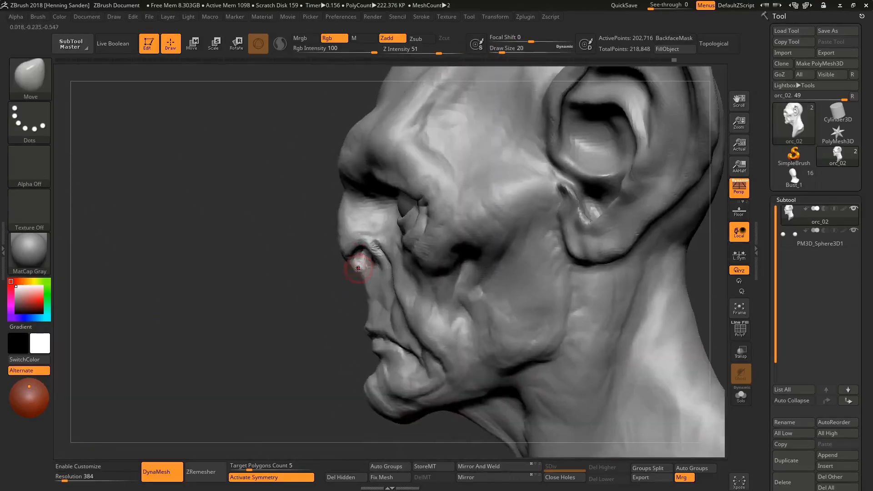
key(bracketright)
key(bracketright)
key(bracketright)
key(bracketright)
key(bracketright)
key(bracketright)
key(bracketright)
key(bracketright)
key(bracketright)
key(bracketright)
key(bracketright)
key(bracketright)
key(bracketright)
key(bracketright)
right_drag(442, 274, 568, 277)
shift+right_drag(443, 294, 430, 282)
drag(434, 294, 443, 287)
Refine the upper lip area beneath the nostrils with the Move brush at draw size 22
right_drag(445, 287, 417, 266)
key(s)
drag(416, 266, 405, 265)
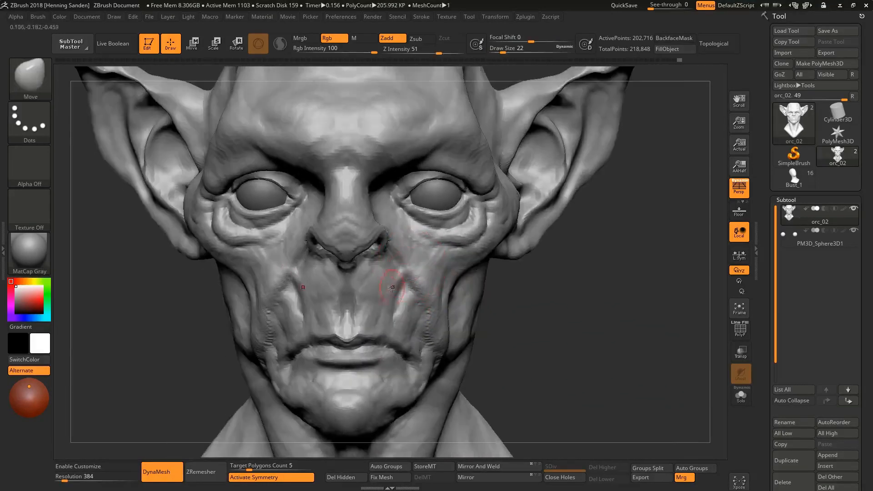
right_drag(382, 296, 390, 298)
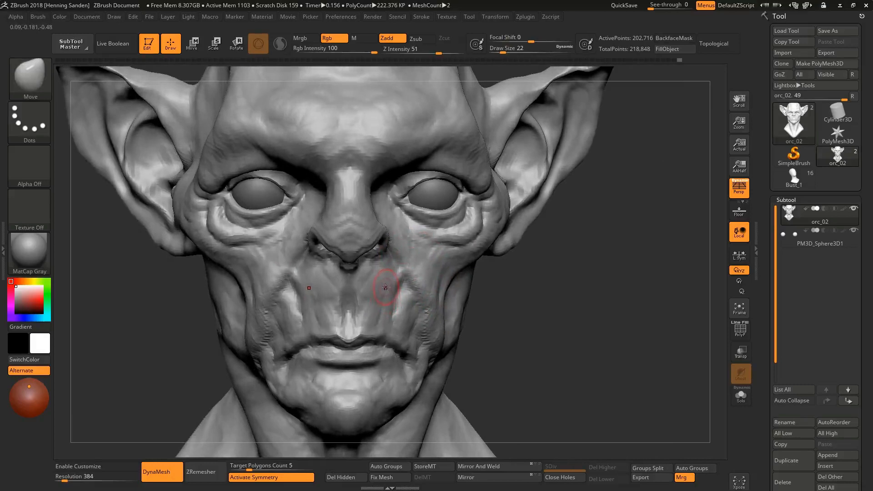
right_drag(388, 290, 371, 283)
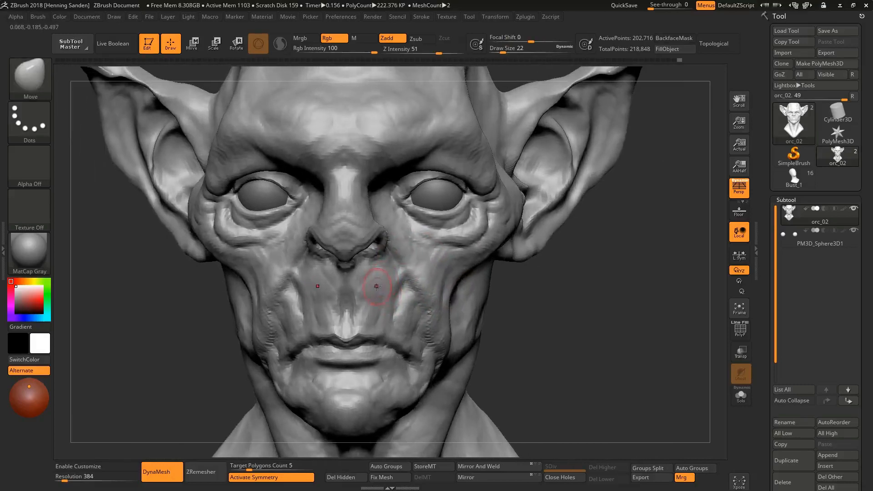
Build up muscle strands between the nose and upper lip with ClayBuildup at draw size 20
key(b)
key(c)
key(b)
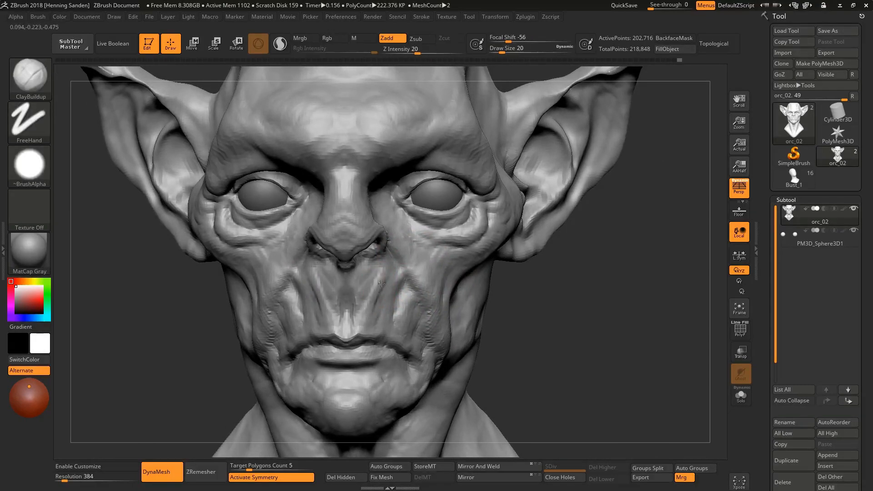
mouse_move(361, 282)
right_down()
mouse_move(382, 282)
mouse_move(325, 273)
right_up()
Add volume to the cheekbone and the area below the eye with ClayBuildup at draw size 20
mouse_move(454, 262)
right_down()
mouse_move(516, 266)
mouse_move(505, 266)
right_up()
drag(473, 273, 456, 257)
right_drag(460, 269, 435, 264)
drag(434, 247, 448, 249)
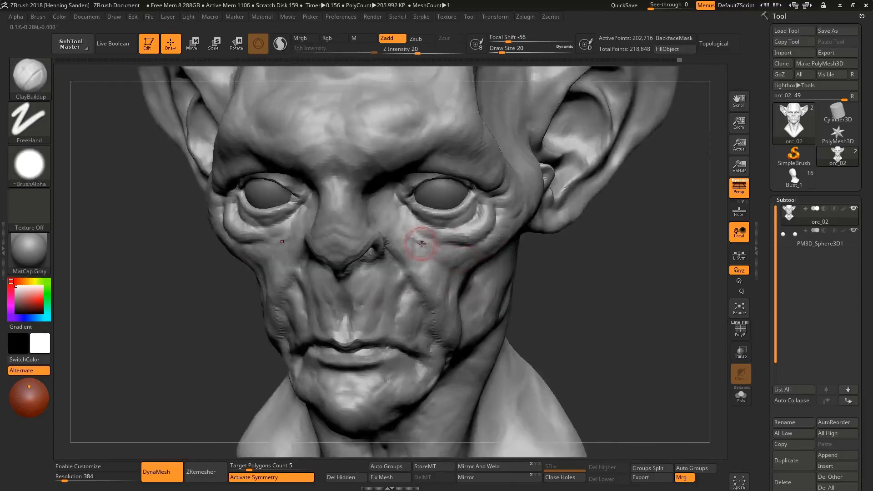
right_drag(417, 242, 388, 231)
drag(388, 230, 378, 229)
Build up the brow ridge and lower forehead with ClayBuildup at draw size 29
right_drag(379, 224, 415, 228)
mouse_move(471, 219)
right_down()
mouse_move(433, 248)
mouse_move(474, 238)
mouse_move(457, 219)
mouse_move(454, 250)
mouse_move(434, 208)
mouse_move(414, 201)
mouse_move(409, 186)
mouse_move(307, 207)
mouse_move(273, 198)
right_up()
key(bracketleft)
drag(279, 200, 254, 195)
mouse_move(255, 196)
right_down()
mouse_move(347, 250)
mouse_move(338, 250)
mouse_move(352, 254)
mouse_move(343, 261)
mouse_move(362, 237)
right_up()
right_drag(309, 287, 366, 215)
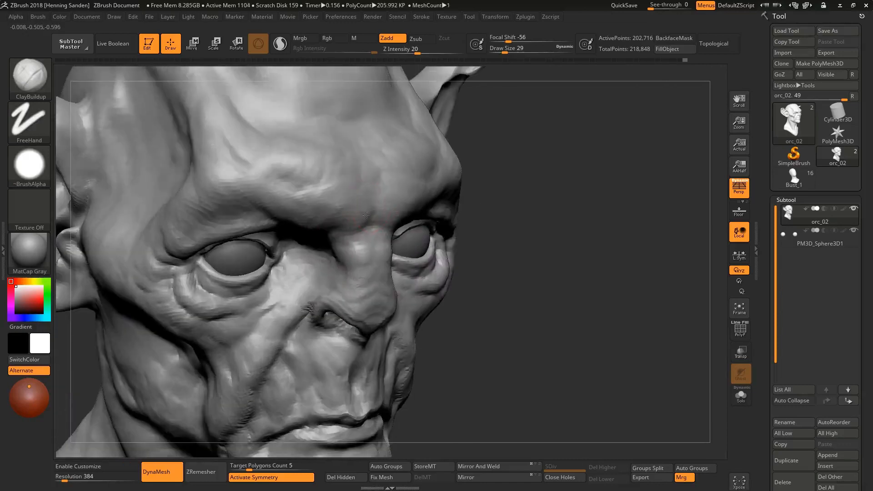
mouse_move(346, 198)
mouse_down()
mouse_move(324, 175)
mouse_move(345, 195)
mouse_up()
alt+right_drag(347, 209, 412, 226)
mouse_move(382, 219)
mouse_down()
mouse_move(364, 191)
mouse_move(337, 196)
mouse_up()
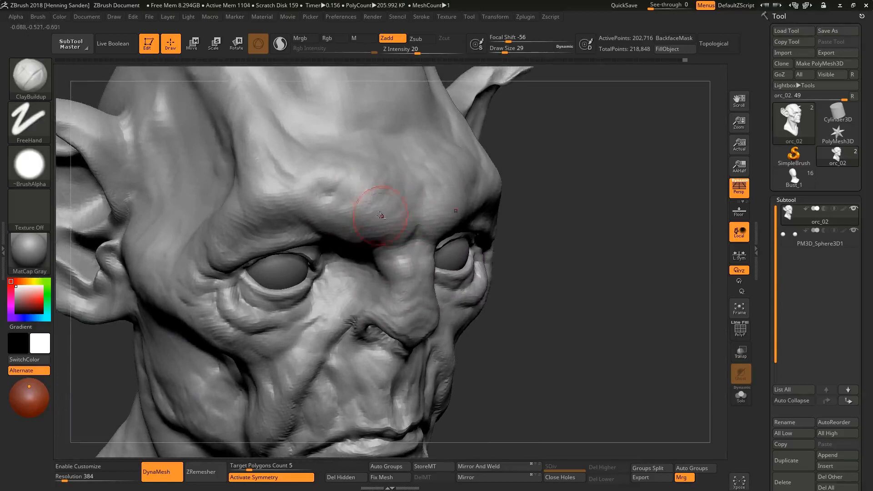
Add clay to the outer brow above the eye at draw size 29
mouse_move(382, 215)
ctrl+right_down()
mouse_move(398, 227)
mouse_move(429, 230)
mouse_move(382, 209)
ctrl+right_up()
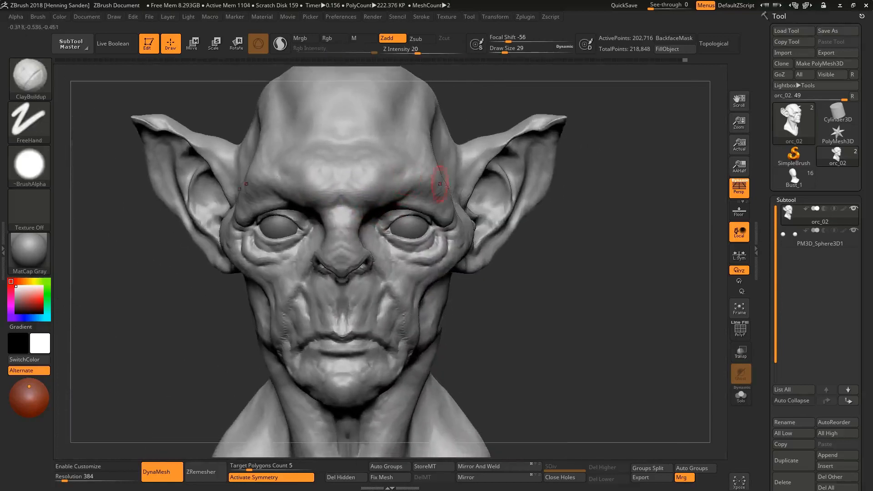
right_drag(439, 185, 447, 209)
drag(447, 209, 416, 178)
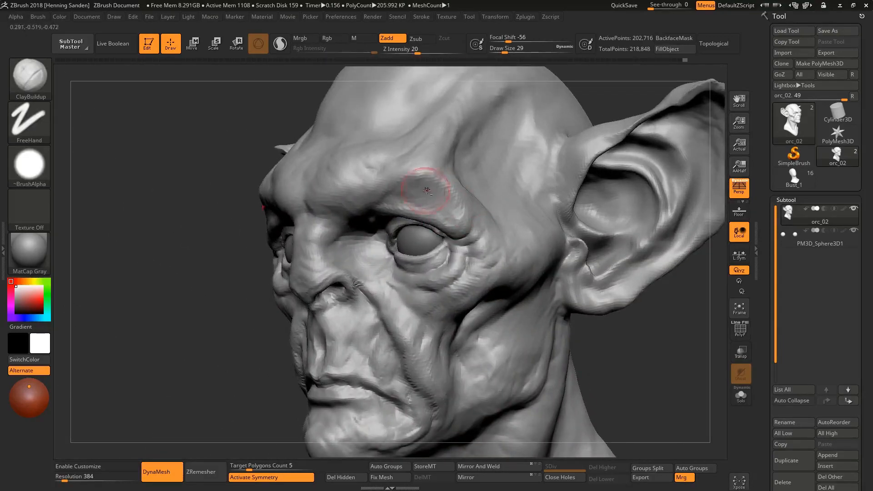
Reshape the sides of the nose bridge with the Move brush at draw size 41
mouse_move(427, 189)
ctrl+right_down()
mouse_move(396, 226)
mouse_move(410, 240)
mouse_move(389, 253)
mouse_move(390, 230)
mouse_move(386, 239)
ctrl+right_up()
key(b)
key(m)
key(v)
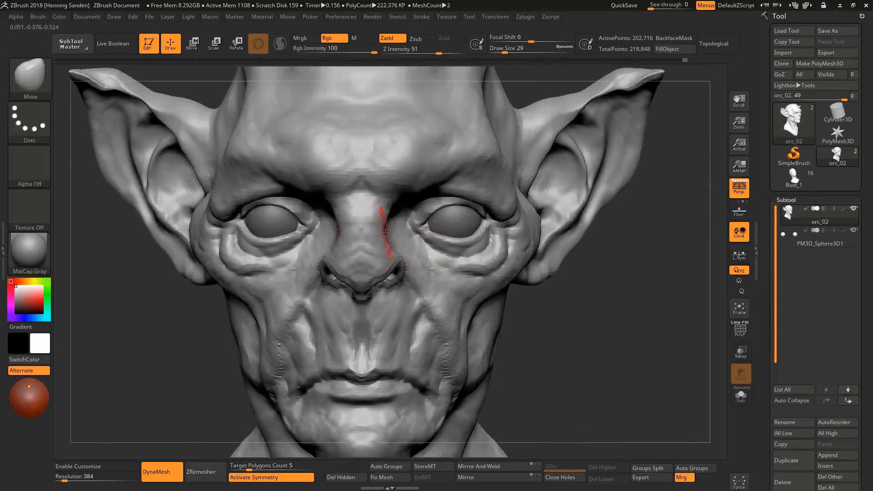
key(bracketright)
drag(385, 231, 391, 230)
right_drag(391, 230, 375, 239)
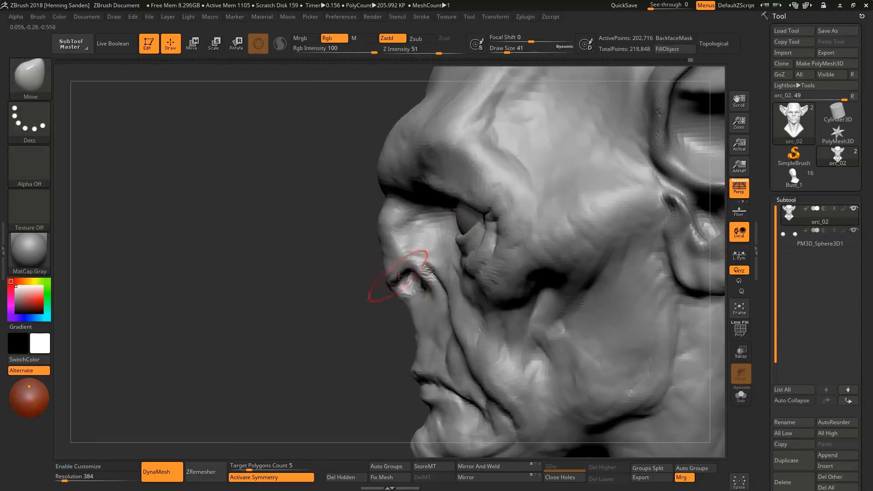
Adjust the underside of the nose and the nostril in profile with the Move brush at draw size 25
mouse_move(411, 296)
alt+right_down()
mouse_move(403, 277)
mouse_move(417, 291)
alt+right_up()
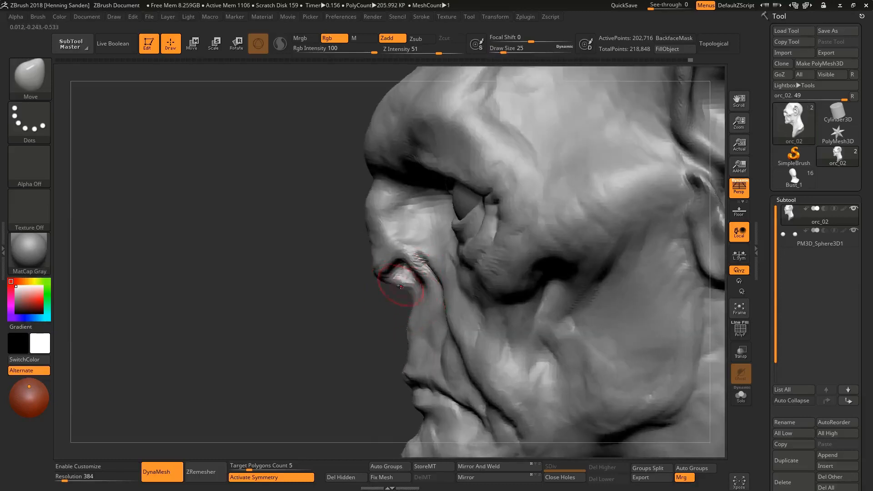
drag(398, 287, 403, 287)
ctrl+right_drag(411, 325, 473, 302)
mouse_move(424, 283)
right_down()
mouse_move(403, 242)
mouse_move(382, 246)
mouse_move(428, 260)
right_up()
key(s)
drag(431, 261, 426, 261)
Adjust the nostril wings and nose width with the Move brush at draw size 39
mouse_move(426, 261)
right_down()
mouse_move(443, 263)
mouse_move(412, 261)
mouse_move(444, 261)
mouse_move(431, 261)
right_up()
key(s)
drag(431, 260, 448, 264)
key(s)
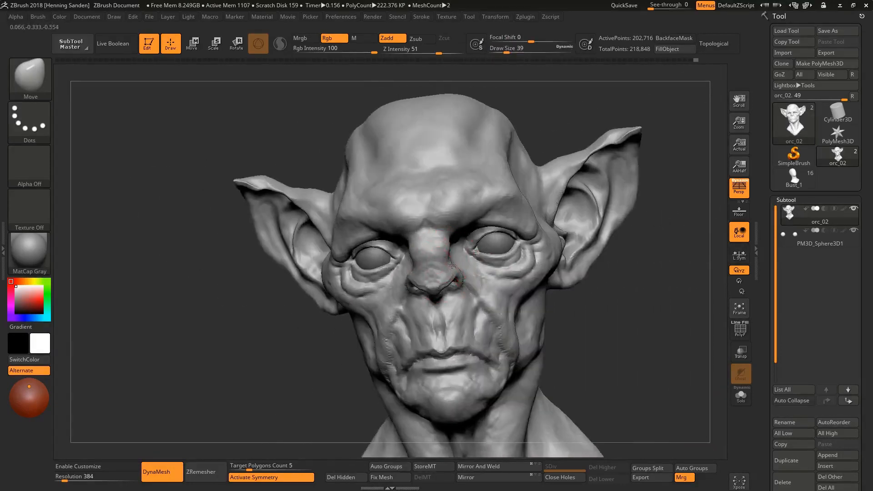
mouse_move(454, 265)
right_down()
mouse_move(427, 257)
mouse_move(444, 245)
mouse_move(460, 261)
right_up()
key(s)
mouse_move(460, 261)
mouse_down()
mouse_move(453, 251)
mouse_move(464, 227)
mouse_up()
Adjust the inner part of the upper eyelid with the Move brush at draw size 25
ctrl+right_drag(464, 227, 450, 218)
mouse_move(468, 250)
right_down()
mouse_move(425, 222)
mouse_move(467, 228)
mouse_move(473, 241)
right_up()
mouse_move(473, 241)
right_down()
mouse_move(456, 228)
mouse_move(473, 230)
mouse_move(455, 230)
right_up()
key(s)
mouse_move(455, 230)
mouse_down()
mouse_move(443, 231)
mouse_move(452, 226)
mouse_up()
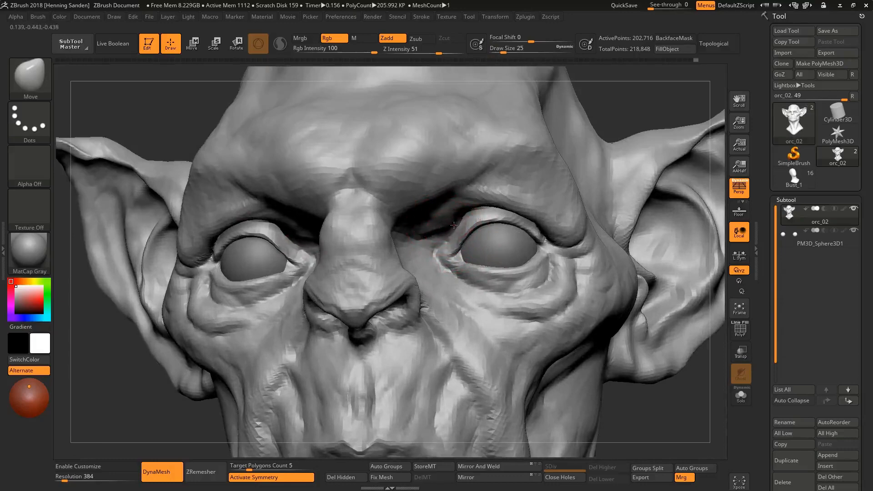
right_drag(454, 225, 462, 207)
Carve the crease between the upper eyelid and brow toward the nose with DamStandard at draw size 25
key(b)
key(d)
key(s)
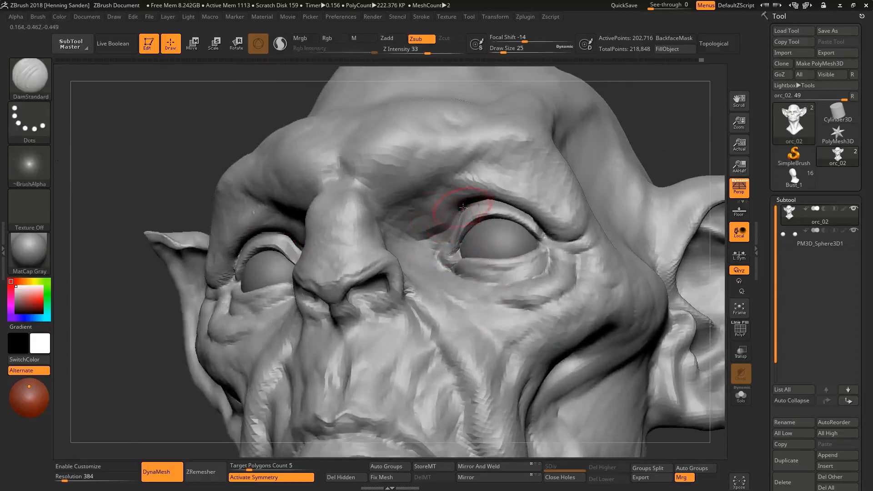
drag(457, 203, 429, 215)
mouse_move(428, 215)
right_down()
mouse_move(445, 212)
mouse_move(424, 208)
right_up()
drag(450, 200, 415, 217)
mouse_move(415, 217)
right_down()
mouse_move(379, 217)
mouse_move(440, 186)
right_up()
right_drag(394, 220, 459, 224)
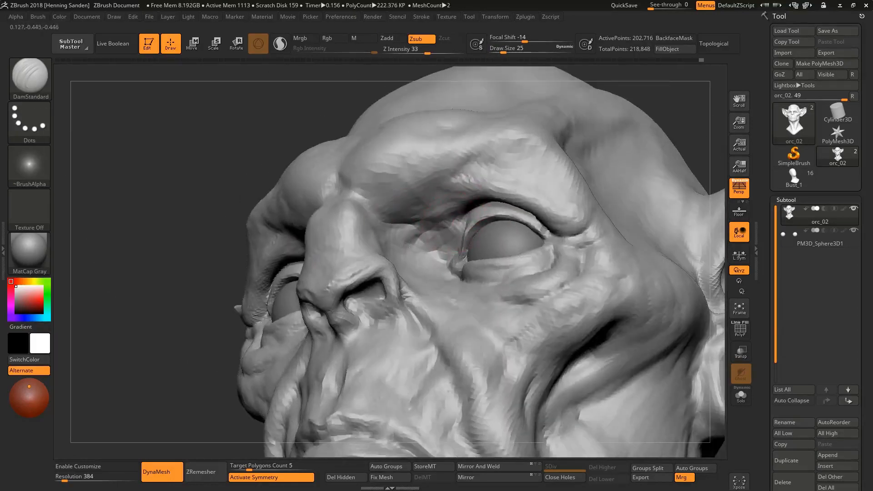
mouse_move(408, 245)
right_down()
mouse_move(469, 243)
mouse_move(439, 214)
mouse_move(501, 254)
mouse_move(484, 246)
mouse_move(512, 218)
mouse_move(497, 211)
mouse_move(495, 229)
right_up()
ctrl+right_drag(496, 229, 515, 253)
right_drag(470, 230, 487, 211)
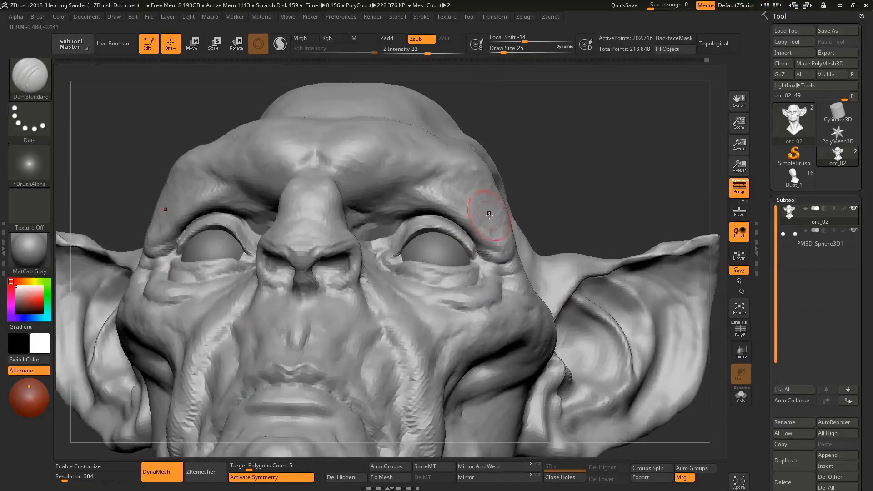
Build up the skin fold between the brow and upper eyelid with ClayBuildup at draw size 22
key(bracketleft)
key(bracketleft)
right_drag(486, 246, 485, 223)
key(b)
key(c)
key(b)
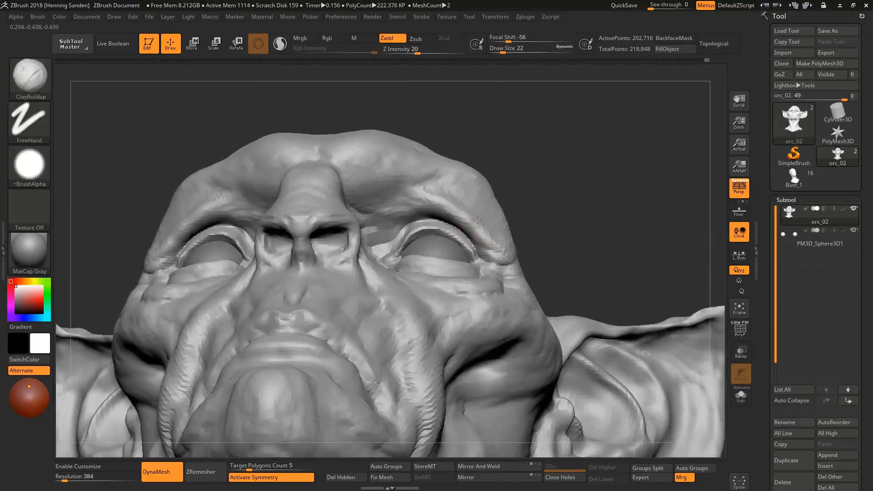
right_drag(456, 195, 461, 216)
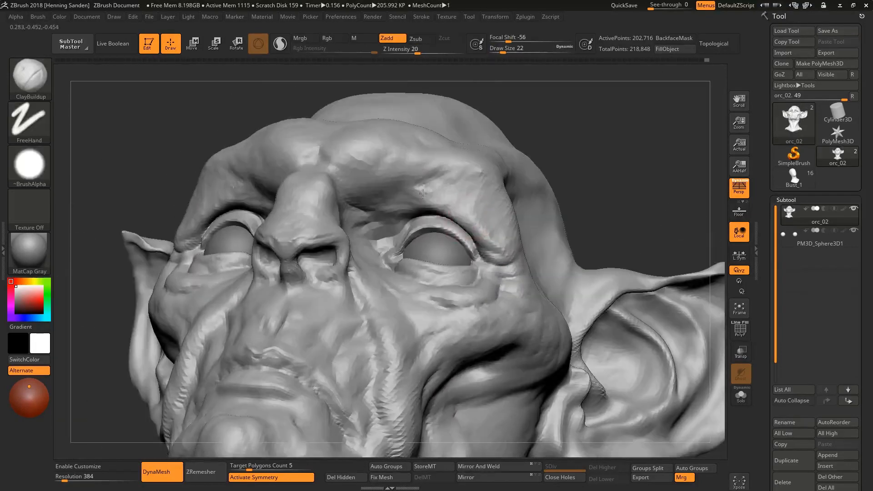
right_drag(423, 194, 459, 212)
drag(458, 205, 426, 194)
right_drag(459, 222, 422, 200)
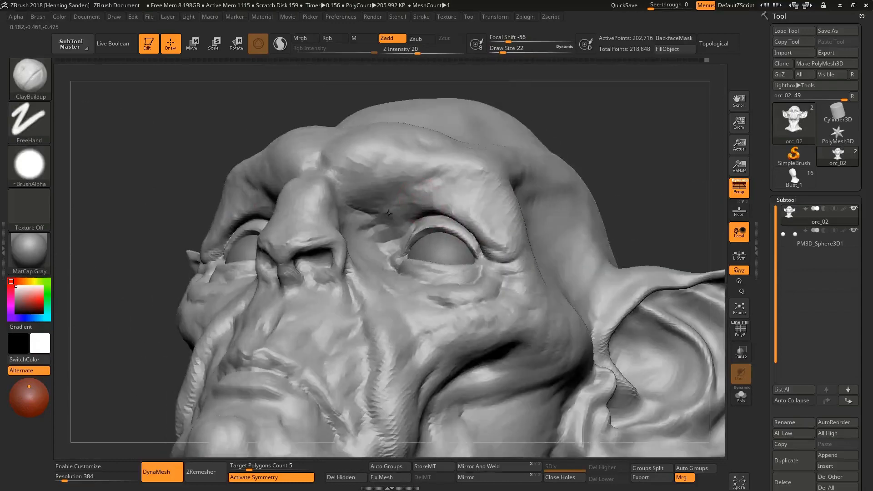
Reshape the nose tip and nostril wings with the Move brush at draw size 20
ctrl+right_drag(402, 170, 402, 136)
mouse_move(419, 228)
shift+right_down()
mouse_move(427, 191)
mouse_move(396, 194)
mouse_move(394, 221)
mouse_move(360, 230)
mouse_move(404, 219)
mouse_move(390, 218)
mouse_move(357, 185)
mouse_move(345, 224)
mouse_move(354, 229)
mouse_move(327, 200)
mouse_move(414, 207)
mouse_move(365, 215)
shift+right_up()
key(b)
key(m)
key(v)
key(s)
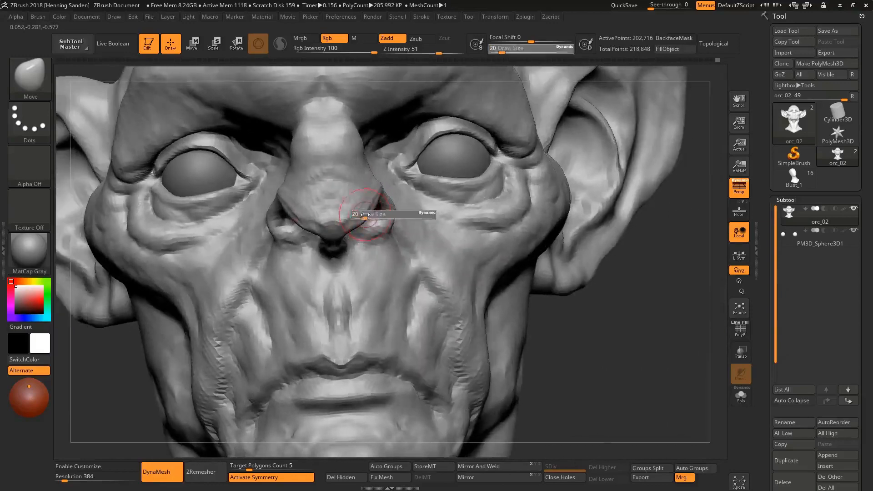
drag(365, 215, 369, 214)
Adjust the profile of the lips and chin with the Move brush at draw size 27
mouse_move(370, 215)
right_down()
mouse_move(396, 232)
mouse_move(359, 228)
mouse_move(364, 189)
right_up()
key(s)
drag(363, 193, 360, 193)
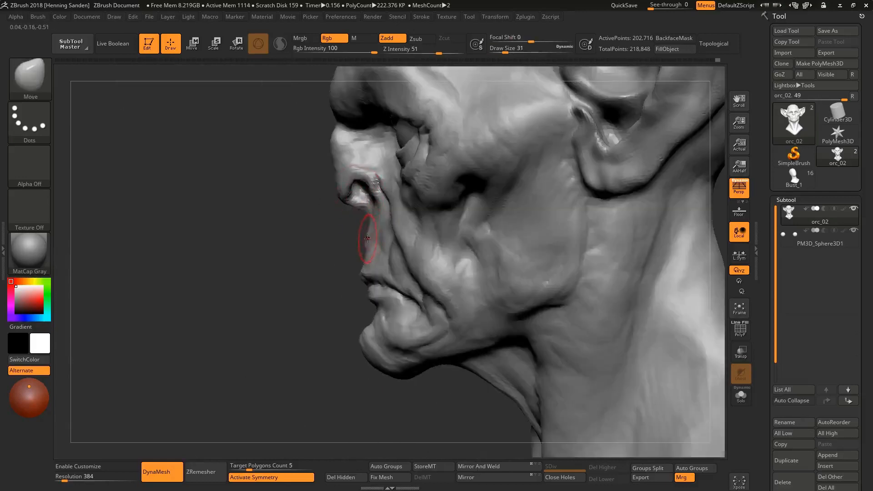
ctrl+right_drag(364, 263, 369, 312)
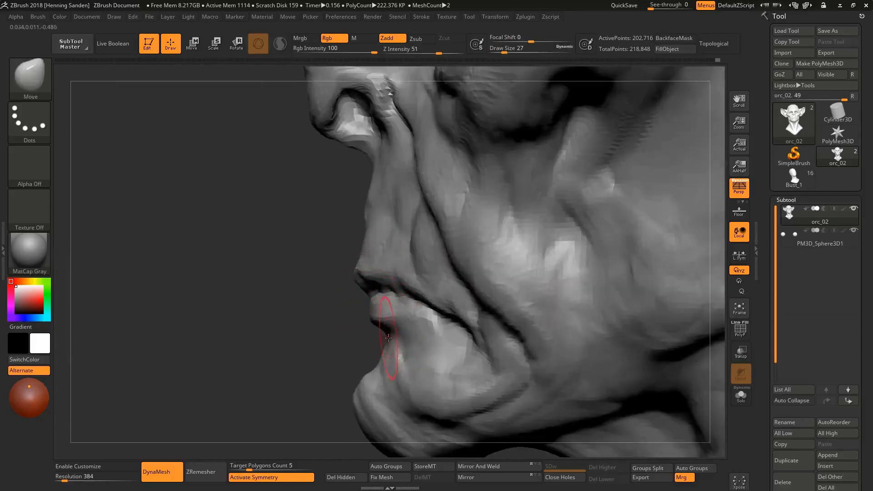
alt+right_drag(381, 372, 375, 314)
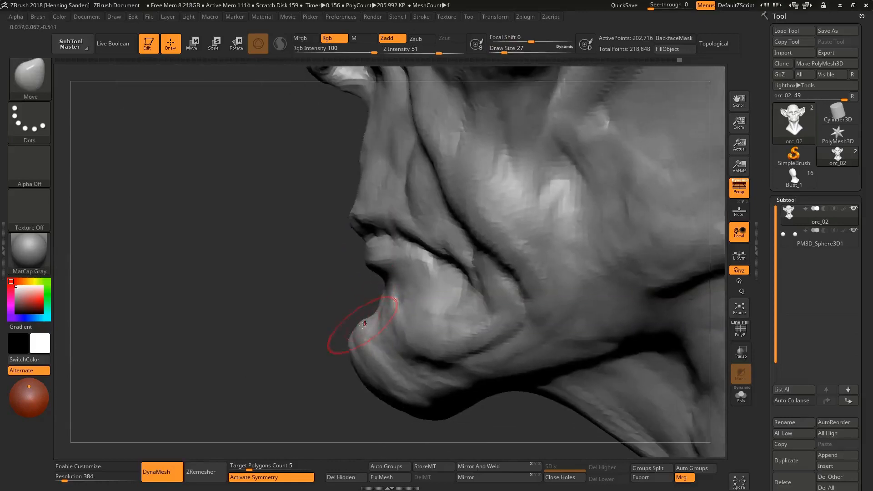
drag(360, 335, 368, 323)
mouse_move(370, 322)
alt+right_down()
mouse_move(353, 301)
mouse_move(366, 298)
alt+right_up()
Reshape the mouth and lower face proportions with the Move brush at draw size 177
key(bracketright)
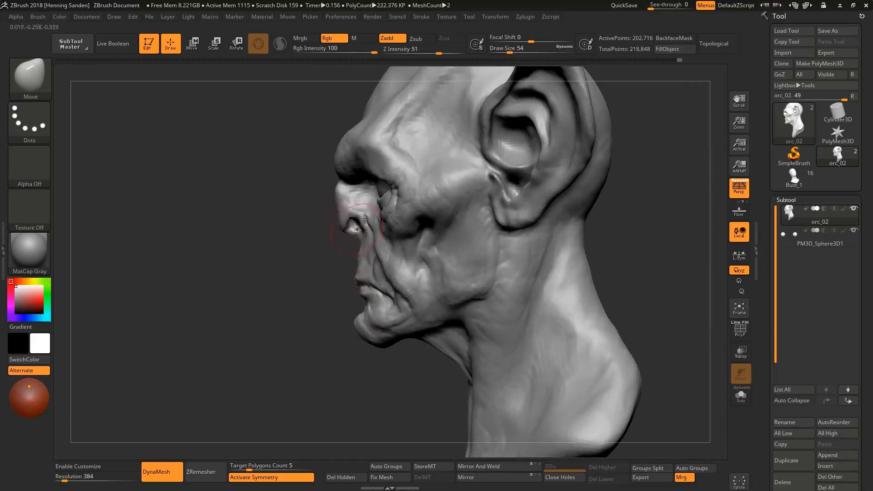
key(bracketright)
mouse_move(365, 246)
right_down()
mouse_move(453, 246)
mouse_move(421, 243)
mouse_move(378, 257)
mouse_move(397, 258)
mouse_move(351, 253)
mouse_move(392, 242)
right_up()
key(bracketright)
key(bracketright)
key(bracketleft)
key(b)
key(m)
key(v)
key(bracketright)
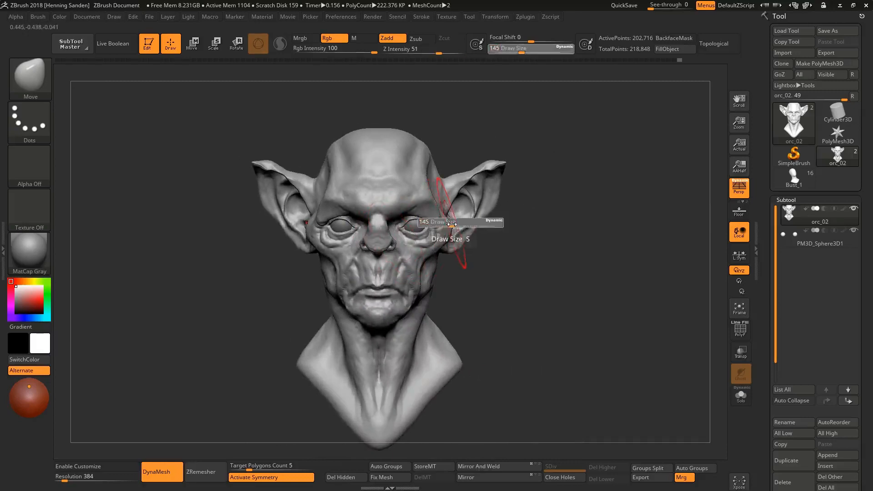
right_drag(448, 223, 386, 284)
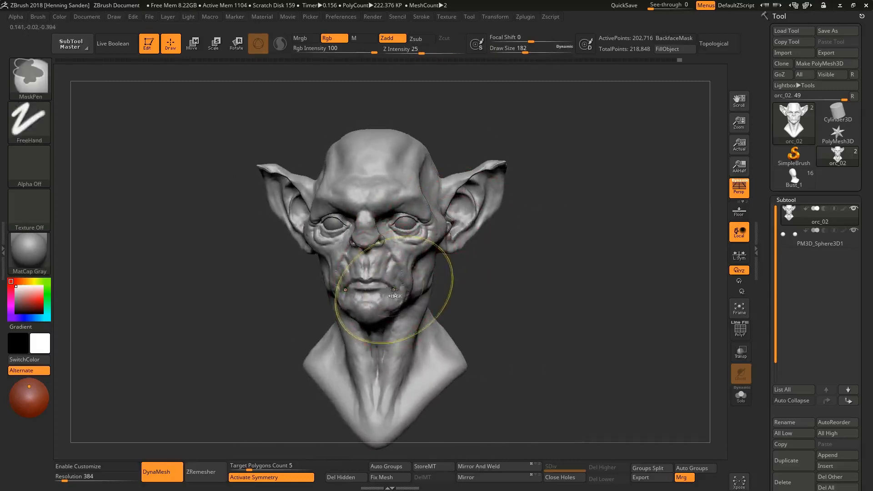
key(s)
click(398, 292)
drag(395, 291, 399, 285)
right_drag(428, 305, 441, 298)
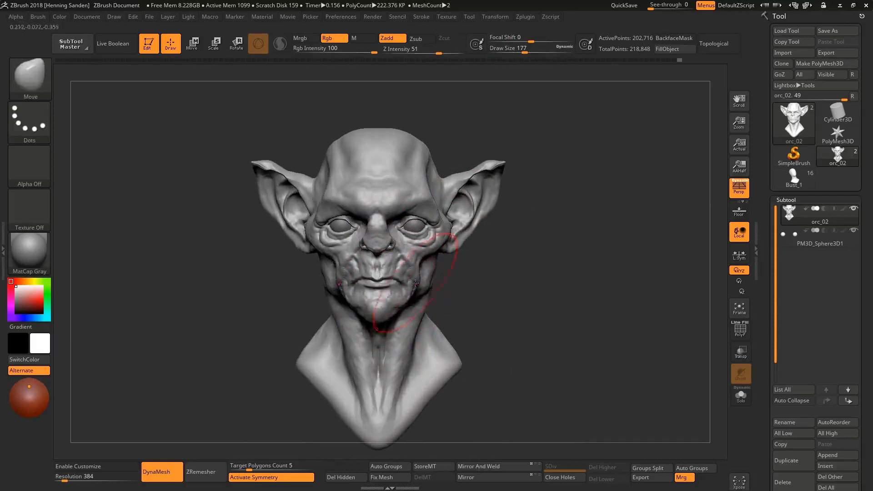
key(bracketleft)
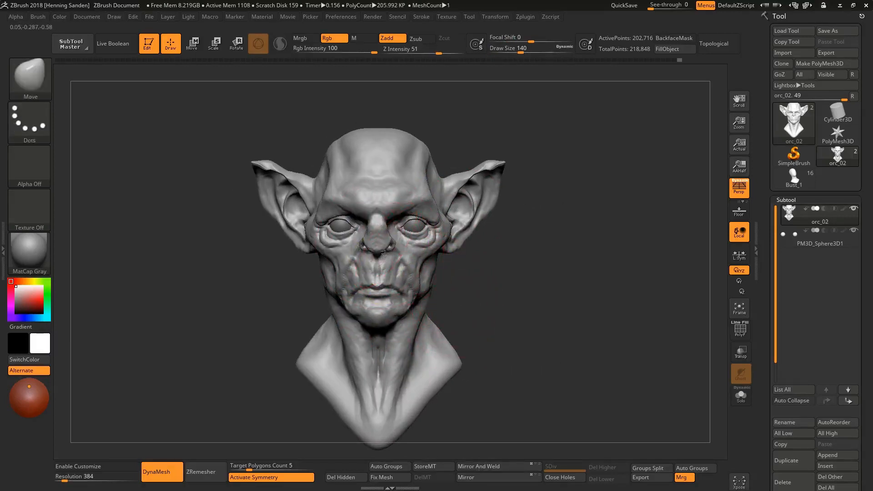
Pull the nose tip downward and adjust the area around the nostrils with the Move brush at draw sizes 94 and 112
right_drag(514, 266, 386, 255)
key(s)
drag(385, 254, 377, 250)
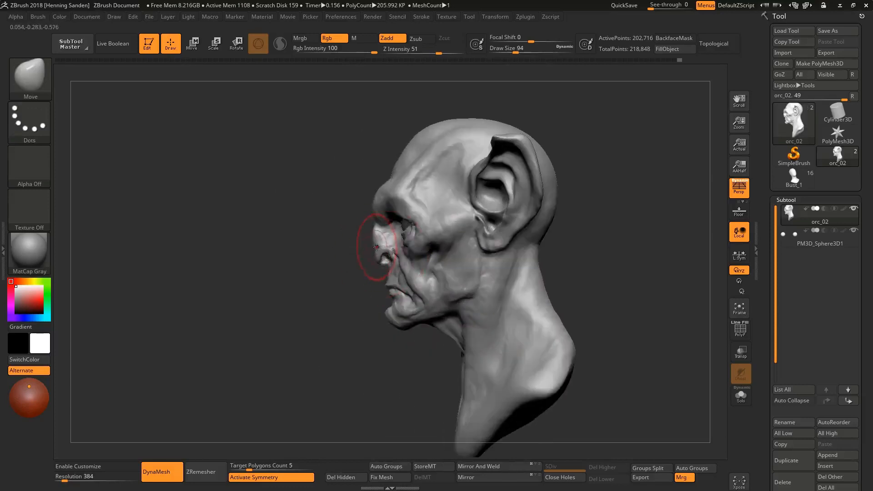
right_drag(378, 246, 500, 250)
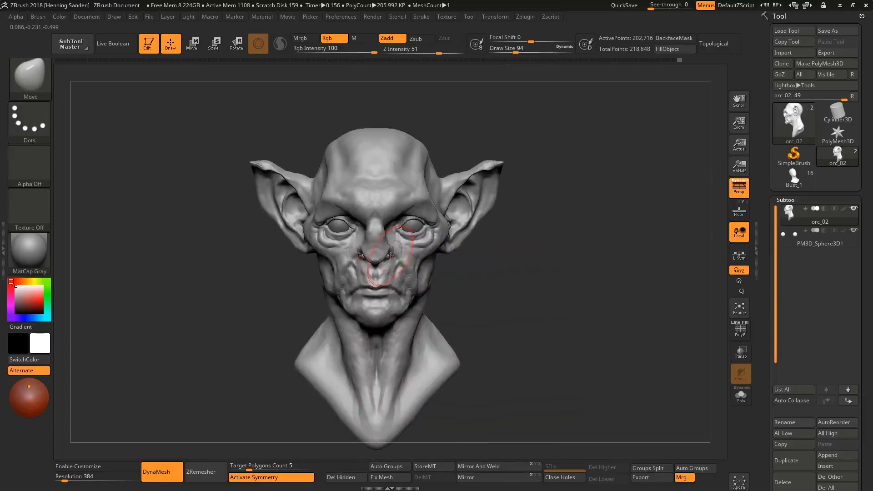
key(bracketleft)
key(s)
drag(385, 249, 390, 250)
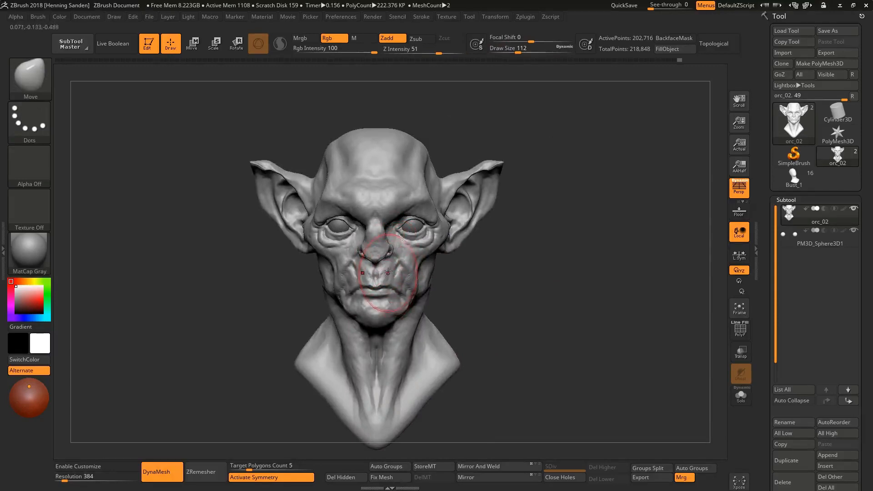
drag(389, 250, 390, 258)
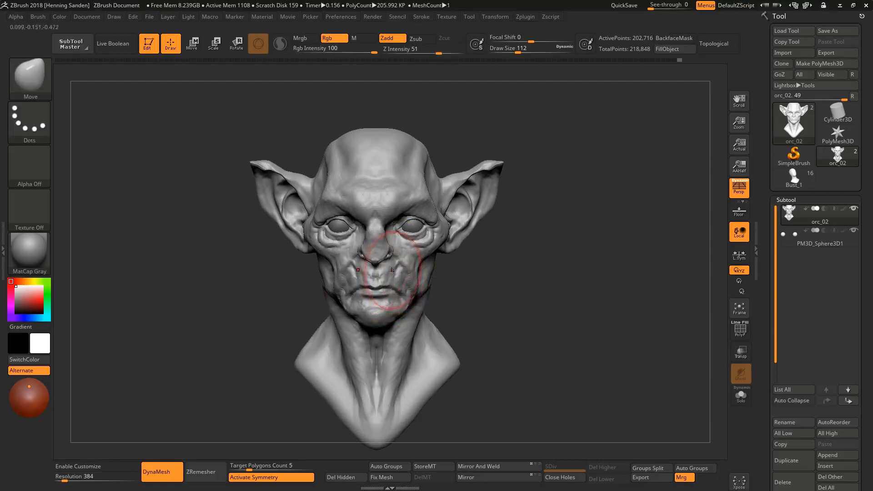
Refine the nose shape in three-quarter and side views with the Move brush at draw sizes 101 and 90
mouse_move(393, 275)
right_down()
mouse_move(384, 255)
mouse_move(350, 253)
mouse_move(378, 275)
mouse_move(371, 264)
mouse_move(382, 243)
right_up()
right_drag(380, 247, 300, 245)
key(s)
drag(390, 235, 393, 235)
mouse_move(363, 242)
right_down()
mouse_move(400, 245)
mouse_move(372, 253)
mouse_move(432, 241)
right_up()
key(s)
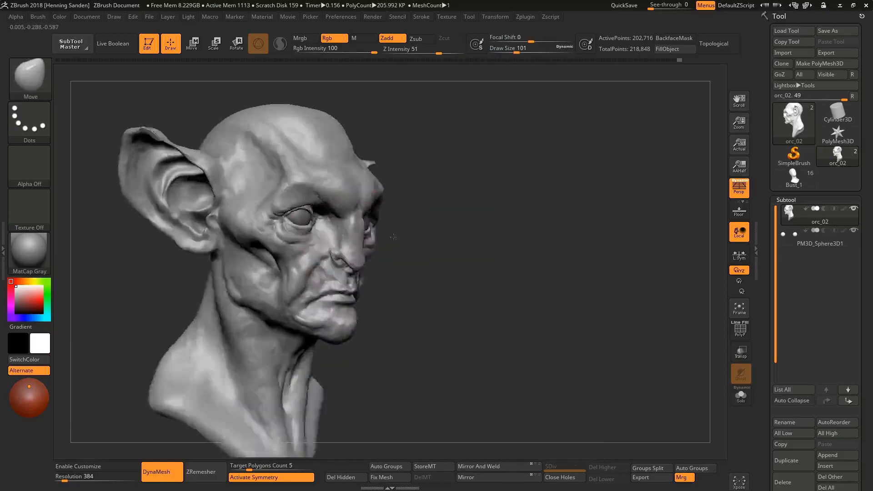
key(s)
drag(359, 249, 355, 247)
mouse_move(355, 248)
right_down()
mouse_move(339, 248)
mouse_move(351, 249)
right_up()
key(s)
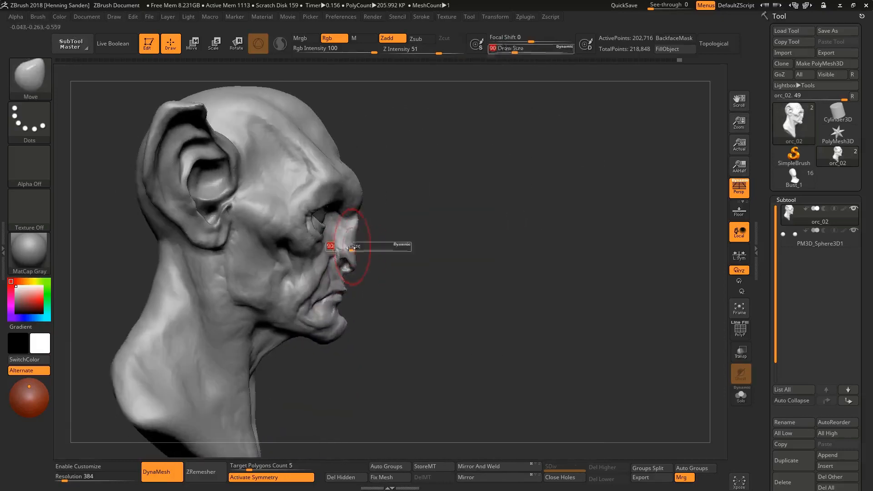
Reshape the profile of the nose underside and upper lip with the Move brush at draw size 25
right_drag(360, 209, 308, 230)
ctrl+right_drag(381, 215, 383, 220)
key(s)
drag(383, 220, 396, 226)
mouse_move(396, 227)
ctrl+right_down()
mouse_move(394, 202)
mouse_move(407, 262)
mouse_move(360, 269)
mouse_move(374, 252)
mouse_move(370, 273)
mouse_move(395, 256)
mouse_move(361, 269)
mouse_move(395, 254)
mouse_move(396, 263)
ctrl+right_up()
key(s)
drag(398, 268, 390, 275)
mouse_move(390, 274)
ctrl+right_down()
mouse_move(371, 268)
mouse_move(379, 327)
ctrl+right_up()
key(s)
drag(379, 327, 381, 328)
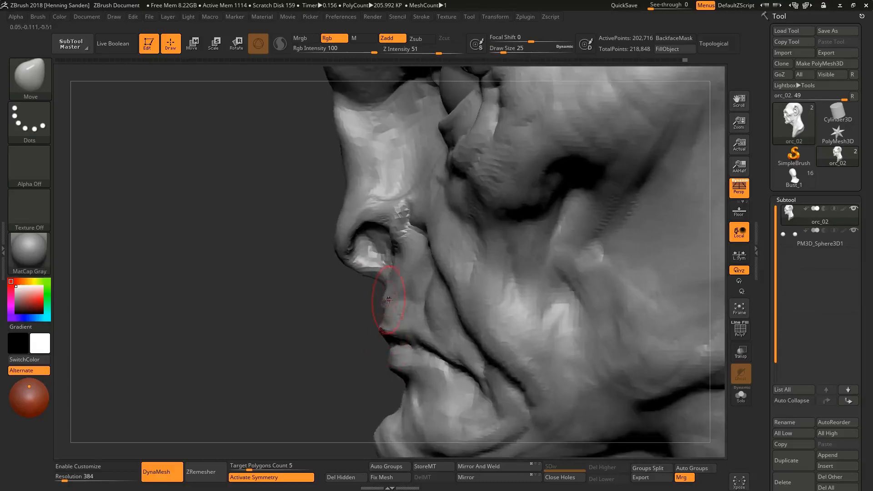
Smooth the philtrum between nose and upper lip and refine it with ClayBuildup at draw size 25
shift+drag(388, 297, 378, 312)
right_drag(372, 306, 436, 294)
right_drag(360, 313, 427, 304)
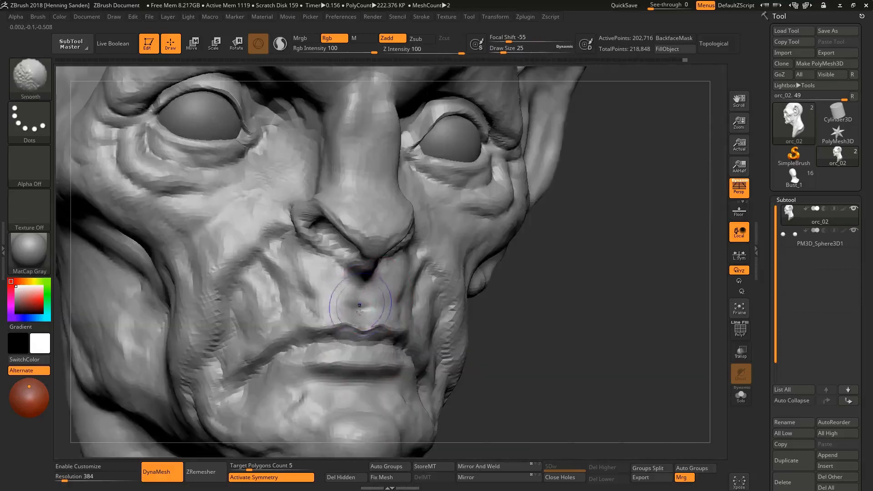
shift+drag(362, 296, 355, 302)
right_drag(354, 302, 362, 311)
key(b)
key(c)
key(b)
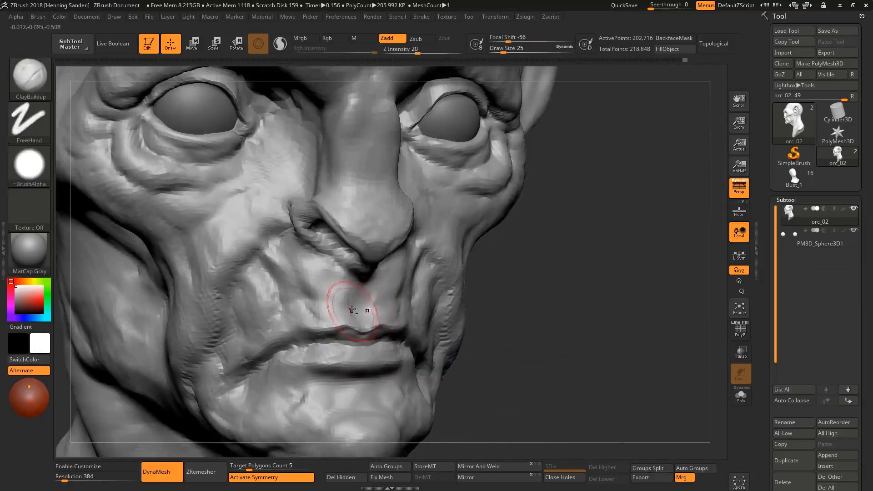
ctrl+right_drag(322, 277, 346, 254)
shift+right_drag(346, 254, 335, 228)
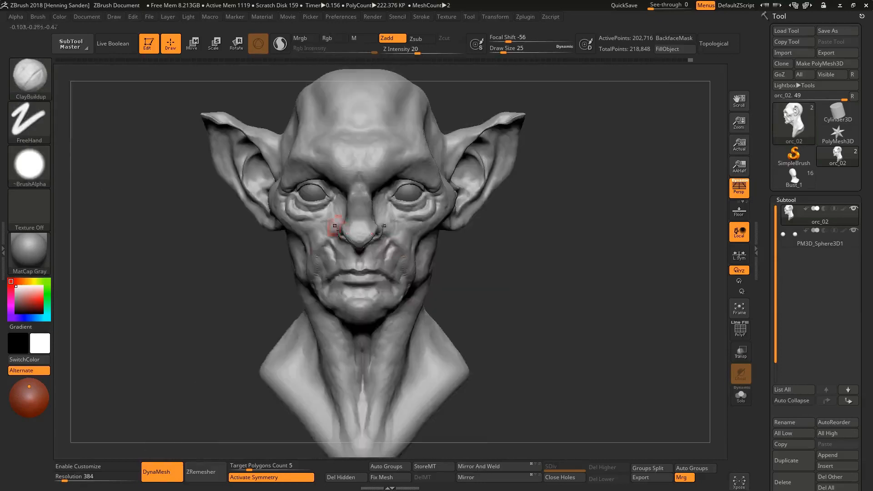
Adjust the nose bridge and tip in profile with the Move brush at draw size 54
mouse_move(382, 255)
right_down()
mouse_move(336, 253)
mouse_move(362, 278)
mouse_move(350, 255)
mouse_move(343, 258)
mouse_move(384, 306)
mouse_move(336, 230)
right_up()
key(b)
key(m)
key(v)
key(shift)
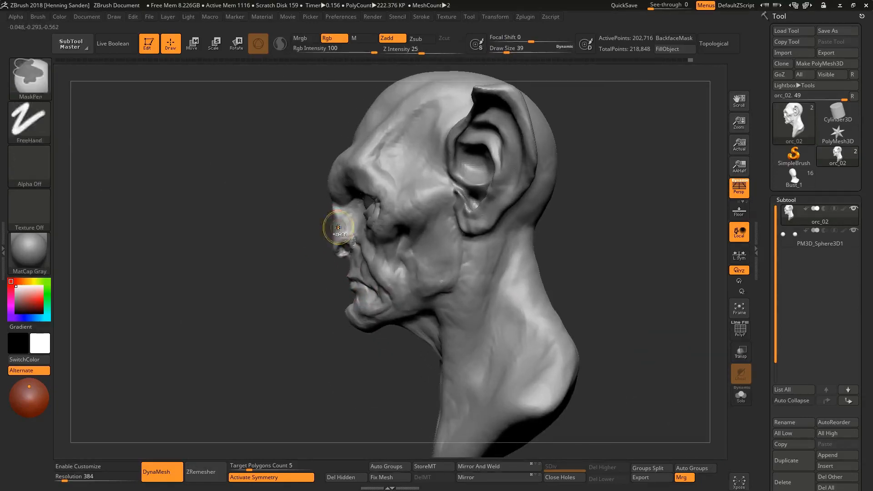
key(bracketright)
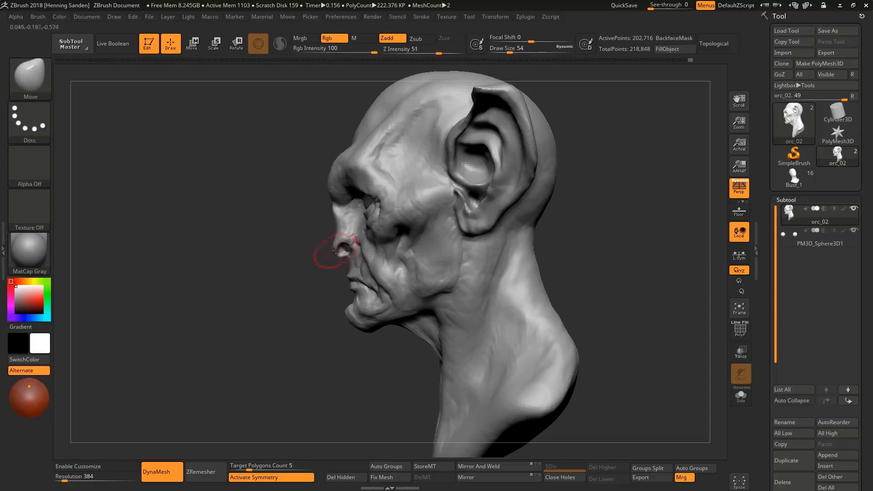
right_drag(348, 262, 366, 265)
key(ctrl)
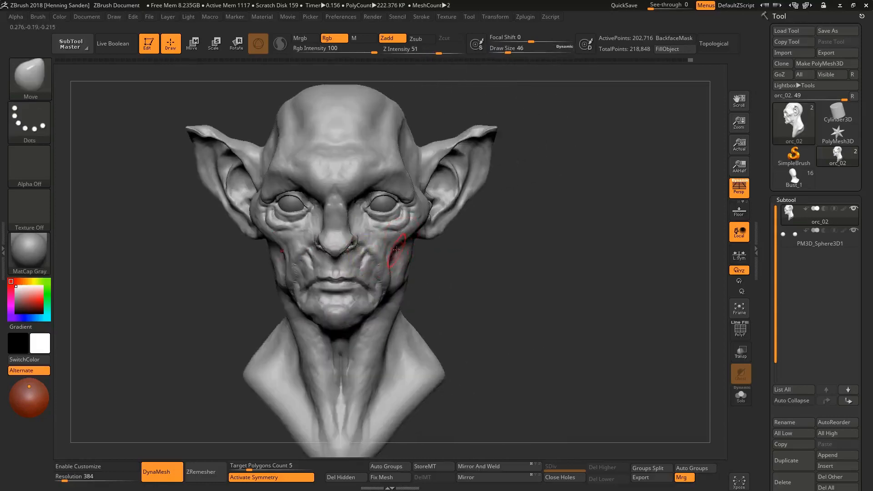
Fill out the sides of the cheeks and jaw with the Move brush, enlarging the draw size to 177
key(s)
drag(396, 249, 399, 250)
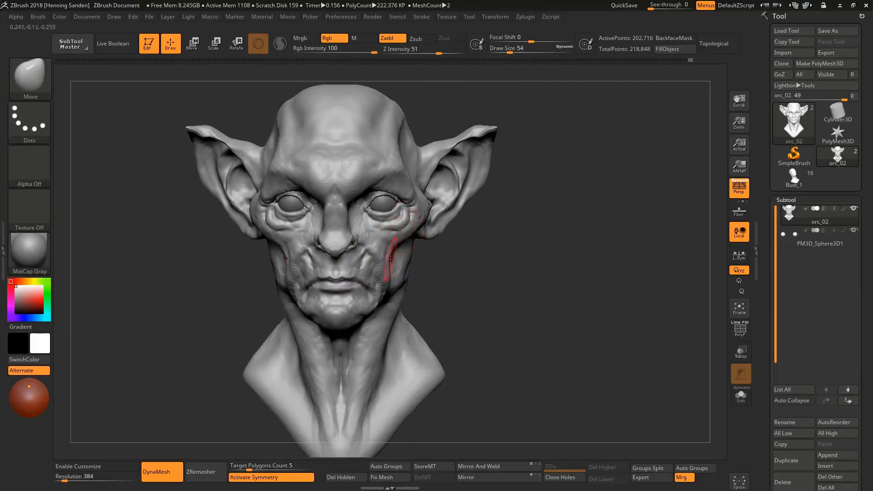
key(s)
mouse_move(391, 261)
mouse_down()
mouse_move(419, 287)
mouse_move(403, 263)
mouse_up()
key(ctrl+z)
key(s)
drag(405, 266, 426, 265)
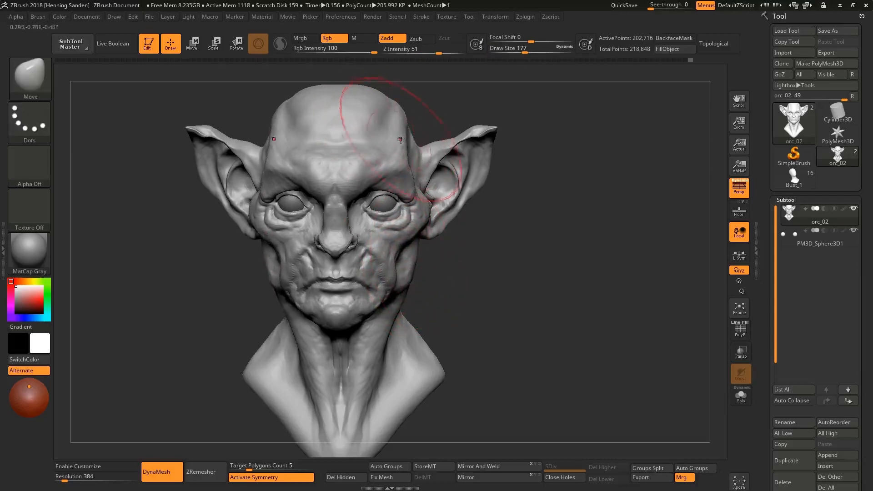
Refine the contour of the jaw and lower cheeks with the Move brush at draw size 163
key(s)
mouse_move(368, 210)
mouse_down()
mouse_move(353, 212)
mouse_move(368, 198)
mouse_move(383, 204)
mouse_up()
right_drag(388, 206, 365, 210)
mouse_move(365, 209)
ctrl+right_down()
mouse_move(378, 214)
mouse_move(386, 262)
mouse_move(405, 271)
ctrl+right_up()
key(s)
mouse_move(405, 271)
mouse_down()
mouse_move(415, 271)
mouse_move(404, 254)
mouse_move(399, 260)
mouse_up()
key(s)
mouse_move(397, 280)
mouse_down()
mouse_move(393, 291)
mouse_move(397, 272)
mouse_up()
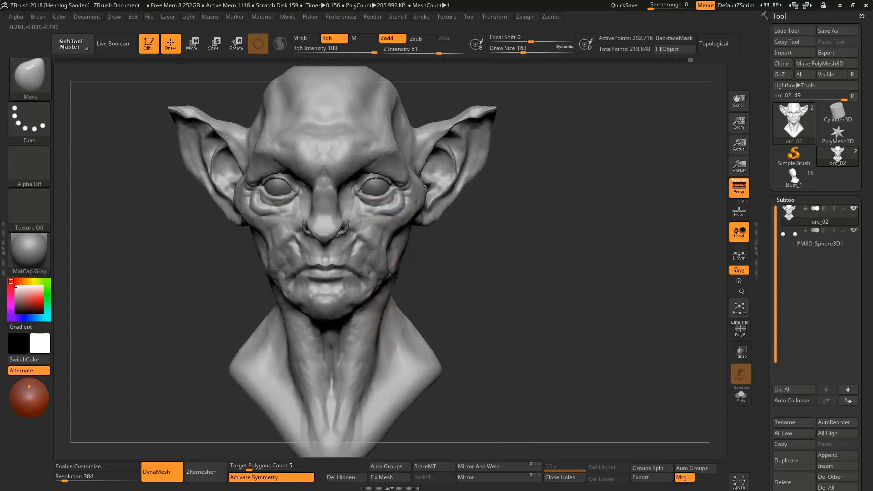
right_drag(409, 269, 378, 269)
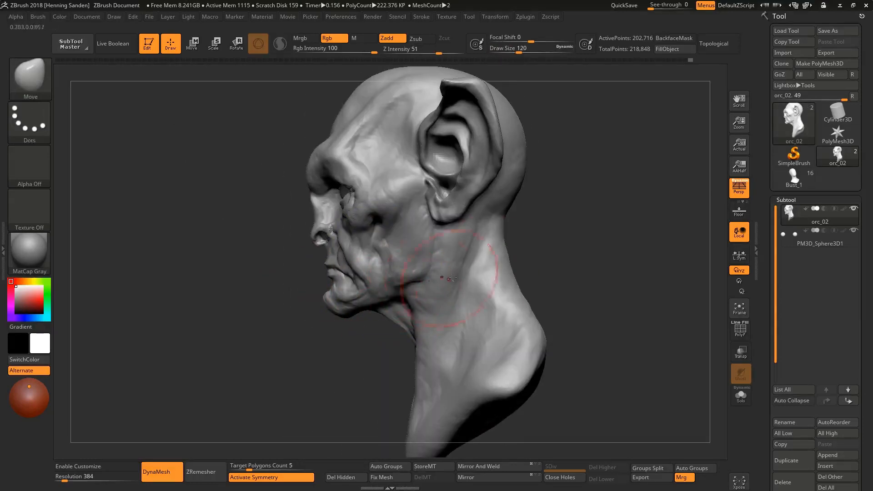
Bend and reshape the ear tips with the Move brush at draw size 83
mouse_move(478, 239)
right_down()
mouse_move(486, 200)
mouse_move(477, 144)
right_up()
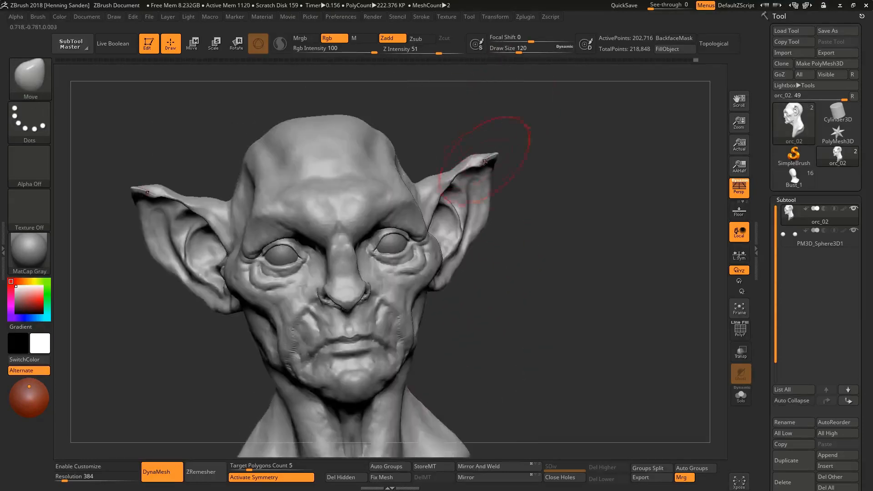
key(s)
mouse_move(475, 166)
mouse_down()
mouse_move(488, 168)
mouse_move(477, 157)
mouse_up()
right_drag(477, 157, 492, 155)
drag(492, 155, 489, 148)
right_drag(490, 148, 491, 158)
drag(491, 159, 497, 156)
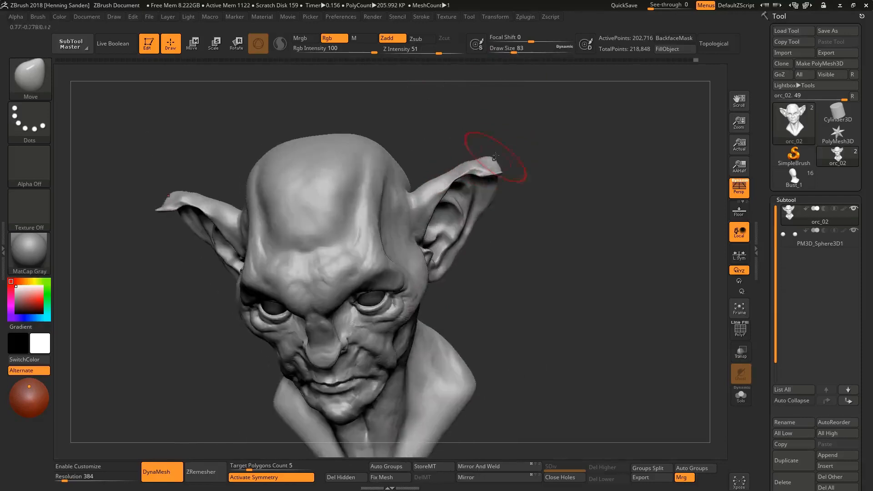
right_drag(497, 156, 494, 191)
right_drag(492, 159, 464, 209)
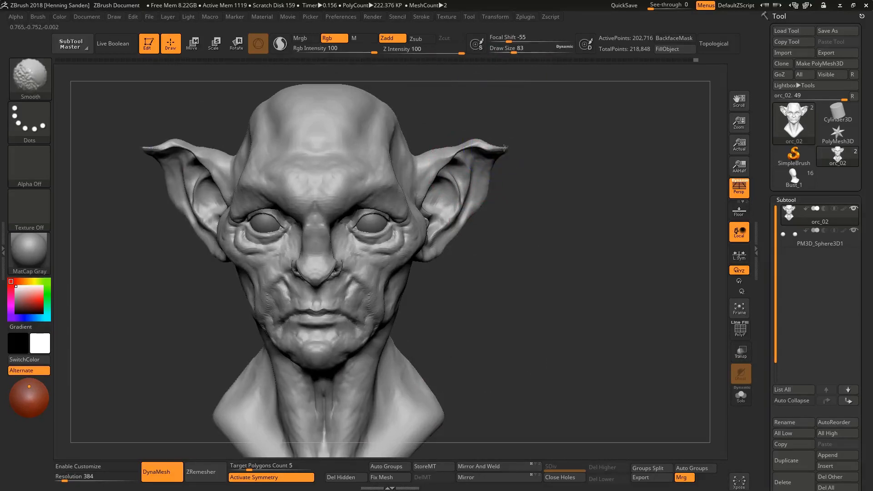
Smooth the ear tips and clean up their edges with the Move brush at draw size 17
shift+drag(504, 147, 497, 149)
mouse_move(496, 149)
right_down()
mouse_move(494, 159)
mouse_move(500, 119)
right_up()
ctrl+right_drag(501, 119, 507, 132)
key(s)
drag(502, 126, 492, 126)
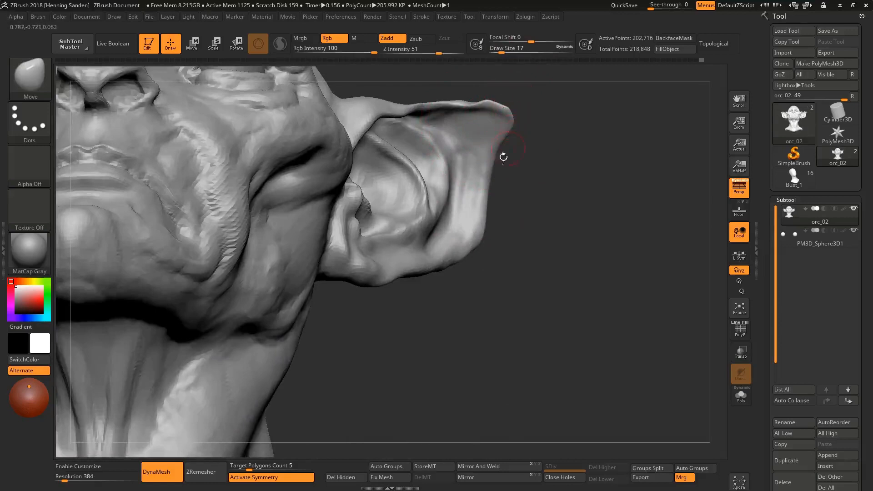
mouse_move(503, 157)
shift+right_down()
mouse_move(500, 204)
mouse_move(504, 166)
mouse_move(458, 196)
mouse_move(456, 179)
mouse_move(450, 195)
mouse_move(444, 191)
shift+right_up()
Adjust the overall ear shape from the front with the Move brush at draw sizes 132 and 59
key(s)
key(s)
drag(438, 180, 457, 180)
shift+right_drag(458, 180, 473, 161)
key(s)
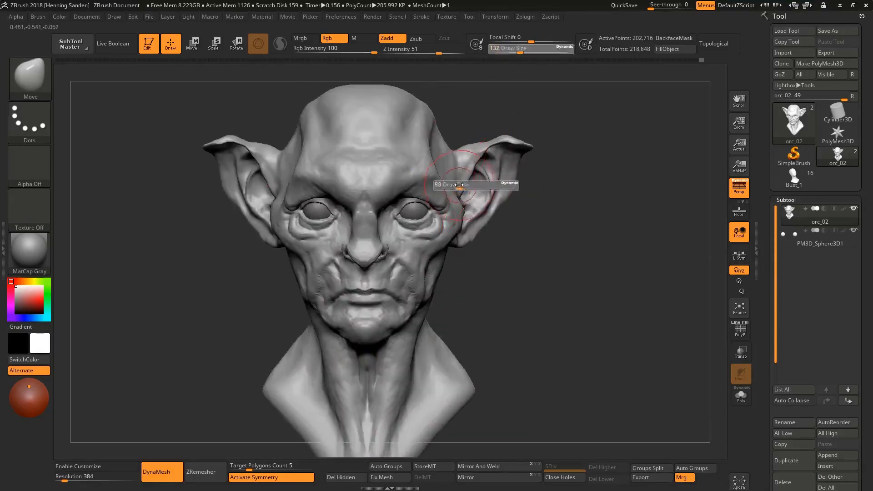
drag(466, 184, 461, 173)
key(s)
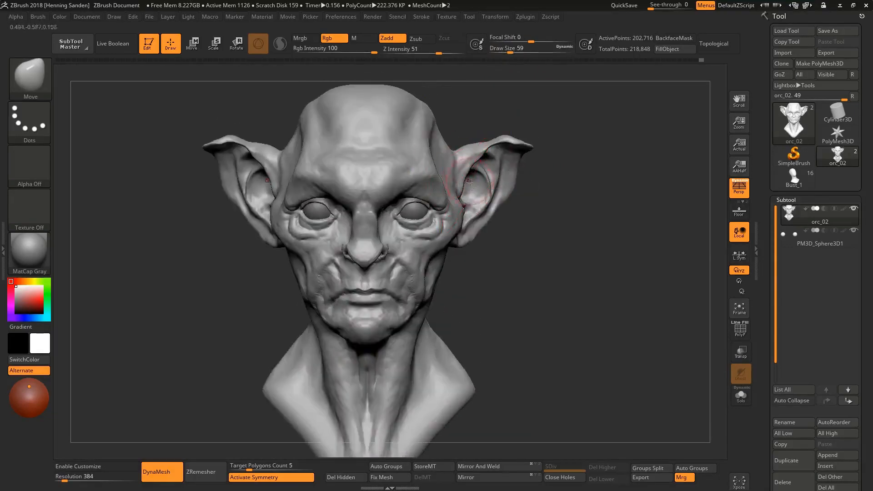
Round off the pointed ear tip from below by smoothing it and moving its edge at draw size 17
alt+right_drag(469, 182, 448, 196)
mouse_move(511, 166)
right_down()
mouse_move(510, 123)
mouse_move(519, 178)
mouse_move(519, 171)
right_up()
key(s)
drag(519, 172, 509, 172)
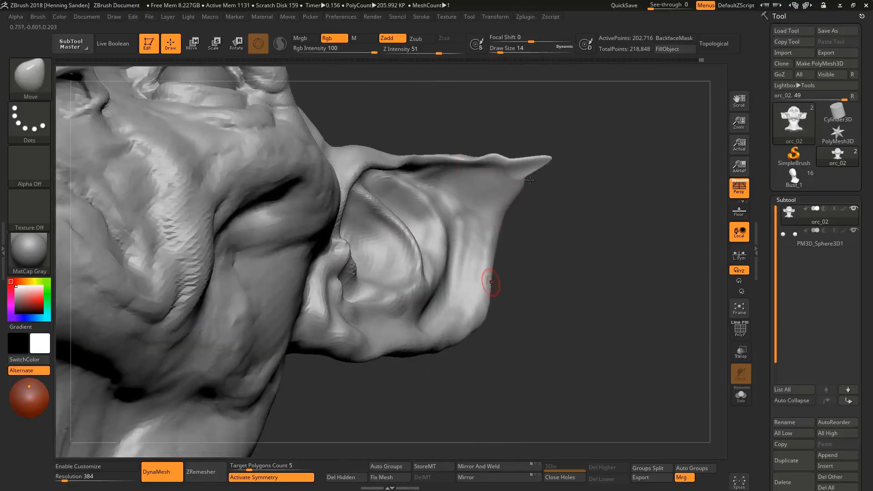
shift+drag(521, 186, 518, 181)
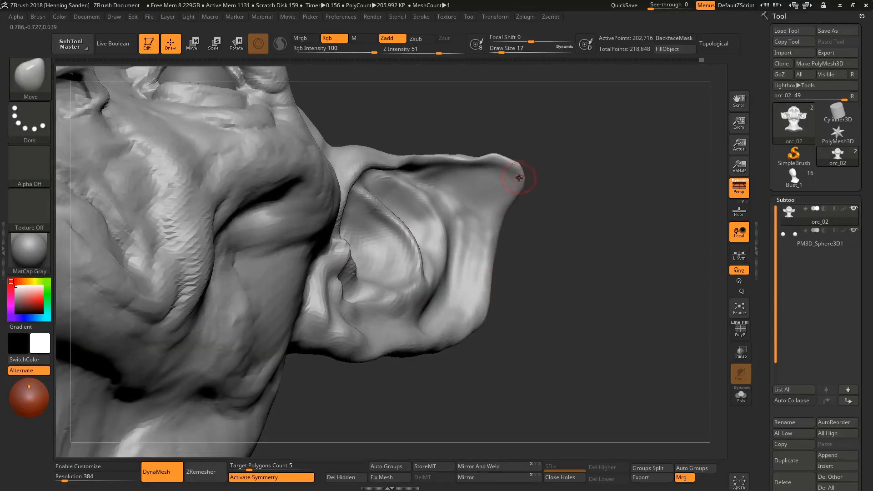
right_drag(520, 177, 520, 165)
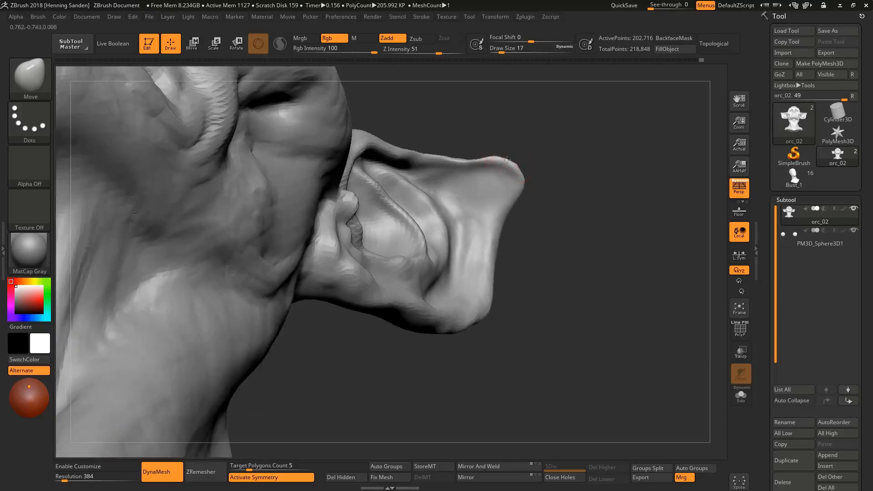
right_drag(525, 188, 517, 241)
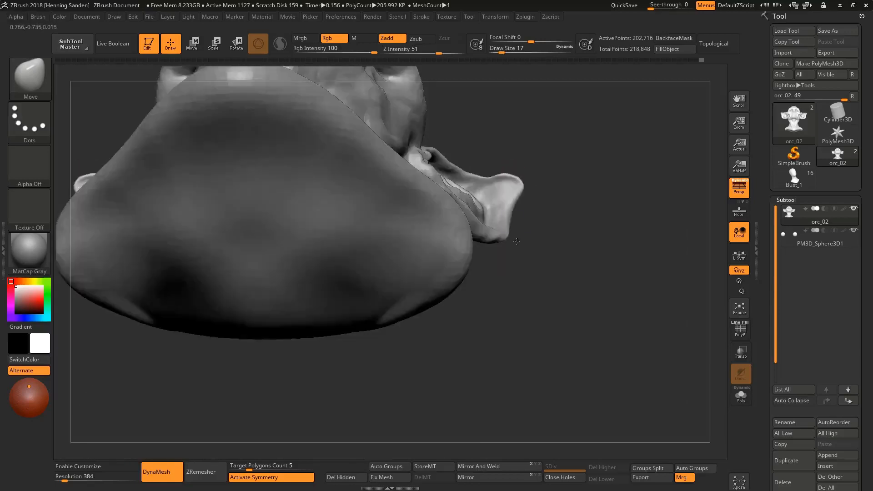
Refine the shape of the ear tips from the front with the Move brush at draw size 41
ctrl+right_drag(511, 198, 509, 255)
right_drag(509, 255, 504, 211)
key(s)
drag(492, 175, 507, 176)
key(s)
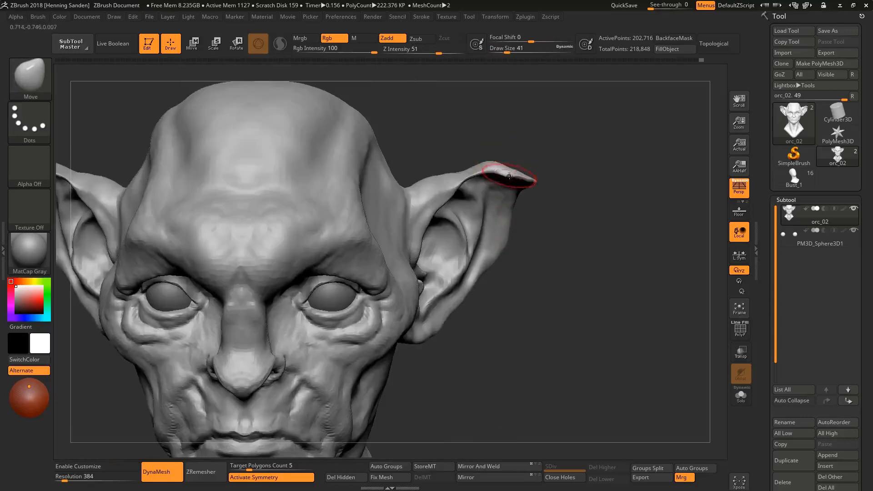
mouse_move(482, 193)
right_down()
mouse_move(437, 202)
mouse_move(482, 210)
mouse_move(475, 146)
right_up()
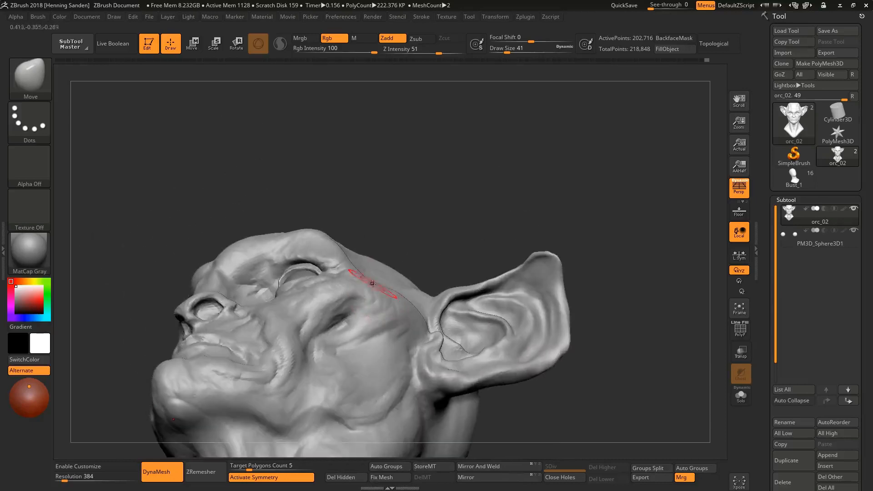
Adjust the cheekbone and side of the face from a low angle with the Move brush
key(s)
drag(370, 283, 374, 283)
mouse_move(363, 280)
right_down()
mouse_move(351, 274)
mouse_move(361, 292)
mouse_move(351, 302)
mouse_move(363, 300)
right_up()
key(s)
drag(364, 301, 358, 301)
Undo the last nose change and reshape the nose tip with the Move brush at draw sizes 25 and 29, checking the profile silhouette
mouse_move(358, 301)
right_down()
mouse_move(314, 304)
mouse_move(328, 306)
mouse_move(291, 318)
mouse_move(318, 259)
right_up()
key(s)
drag(318, 259, 322, 259)
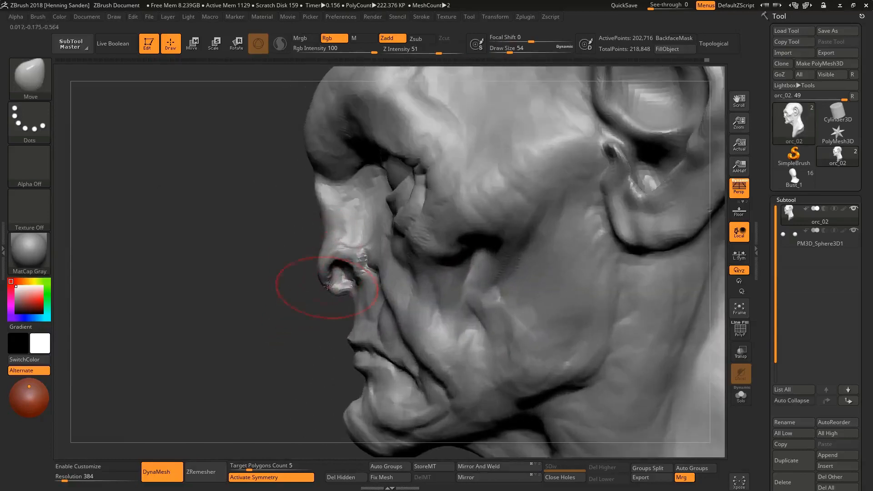
key(ctrl+z)
key(s)
drag(337, 290, 333, 291)
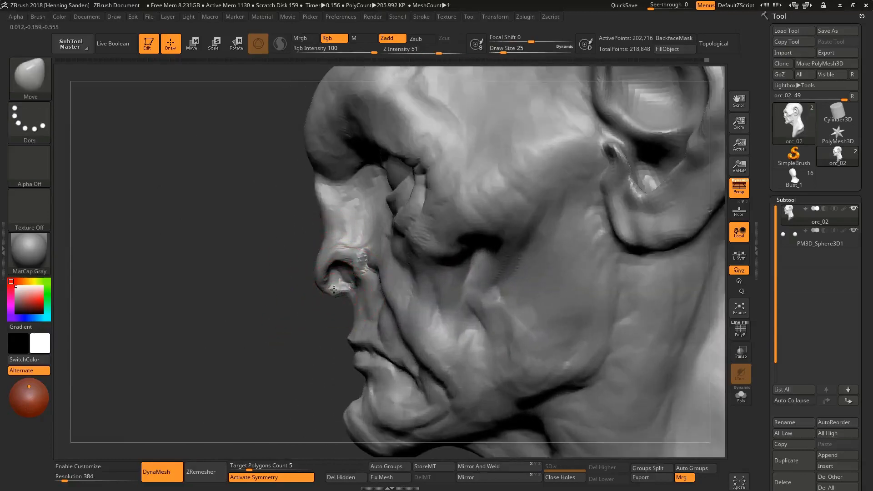
key(v)
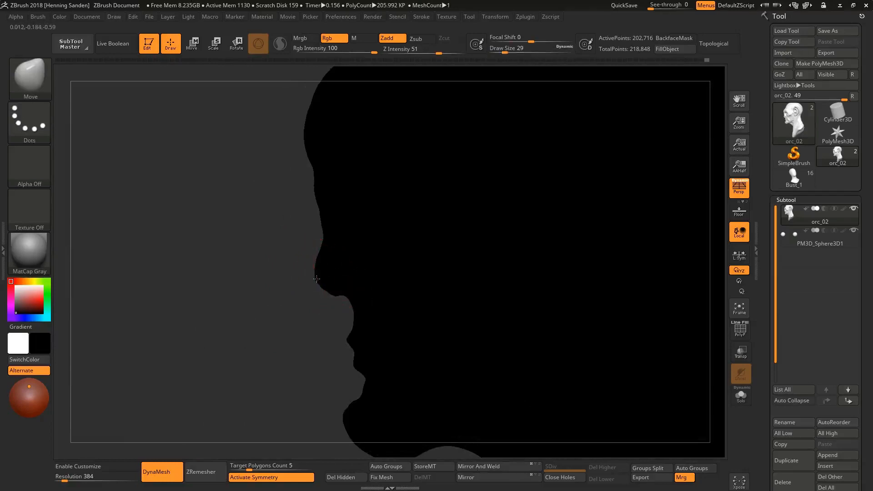
key(v)
Adjust the head's proportions in side view with the Move brush at draw size 101
mouse_move(354, 329)
mouse_down()
mouse_move(364, 376)
mouse_move(382, 308)
mouse_move(376, 334)
mouse_move(321, 280)
mouse_move(396, 345)
mouse_move(362, 235)
mouse_move(398, 248)
mouse_move(426, 239)
mouse_up()
mouse_move(393, 208)
ctrl+right_down()
mouse_move(381, 191)
mouse_move(409, 203)
ctrl+right_up()
key(s)
drag(441, 203, 445, 197)
key(s)
mouse_move(421, 154)
mouse_down()
mouse_move(400, 200)
mouse_move(419, 205)
mouse_up()
key(shift)
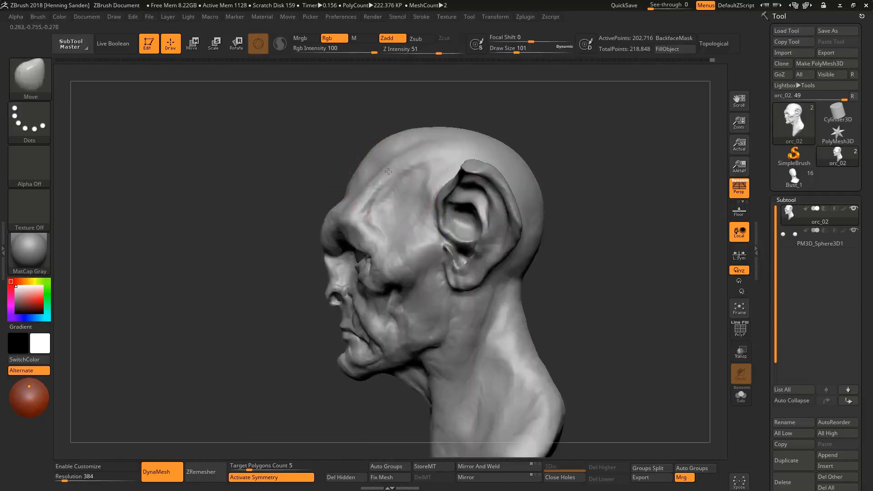
Refine the nose bridge and lip profile with the Move brush at draw sizes 35 and 41
mouse_move(421, 159)
right_down()
mouse_move(477, 169)
mouse_move(321, 287)
mouse_move(363, 275)
mouse_move(375, 289)
right_up()
drag(516, 49, 506, 49)
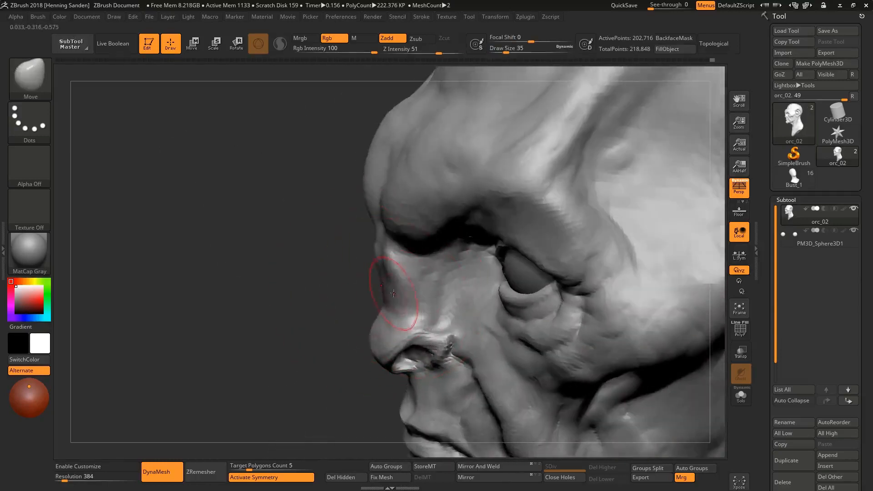
mouse_move(386, 288)
ctrl+right_down()
mouse_move(364, 259)
mouse_move(400, 289)
mouse_move(407, 307)
mouse_move(378, 287)
mouse_move(400, 272)
mouse_move(373, 280)
mouse_move(380, 260)
ctrl+right_up()
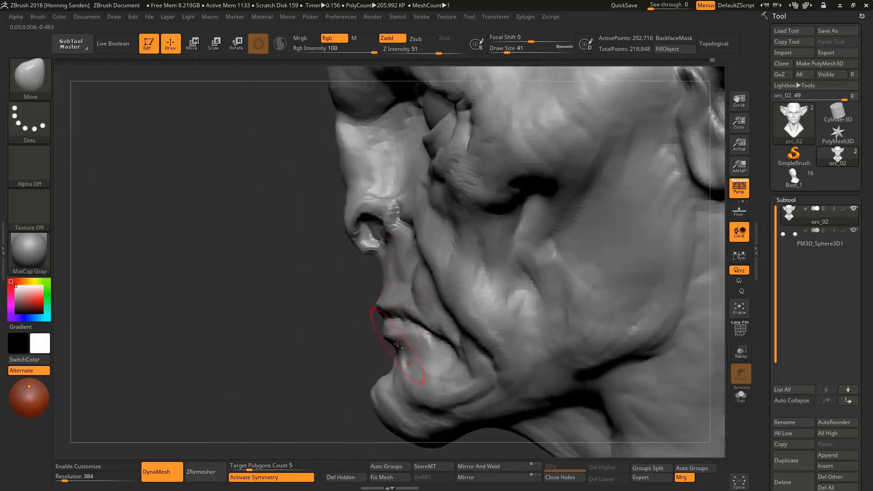
Build up the chin and the area around the mouth corners with the ClayBuildup brush at draw size 18
mouse_move(398, 345)
ctrl+right_down()
mouse_move(400, 273)
mouse_move(412, 252)
mouse_move(424, 282)
ctrl+right_up()
key(b)
key(c)
key(b)
key(s)
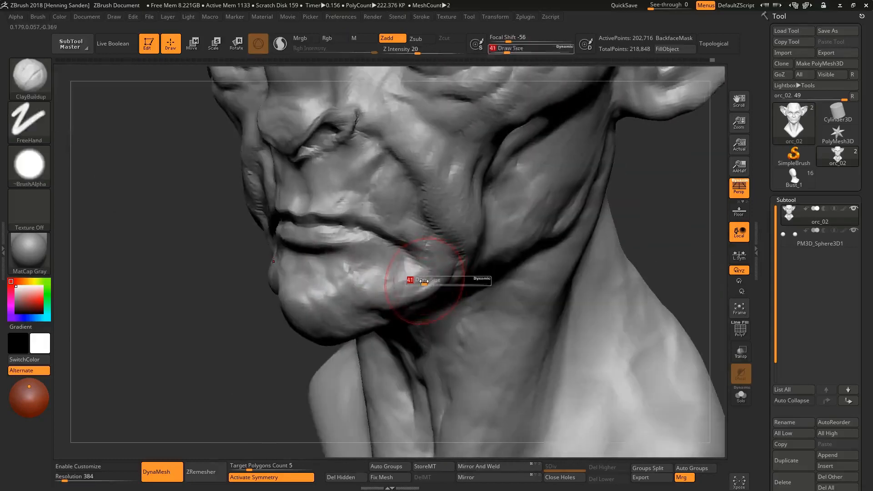
drag(424, 282, 406, 292)
right_drag(376, 293, 411, 286)
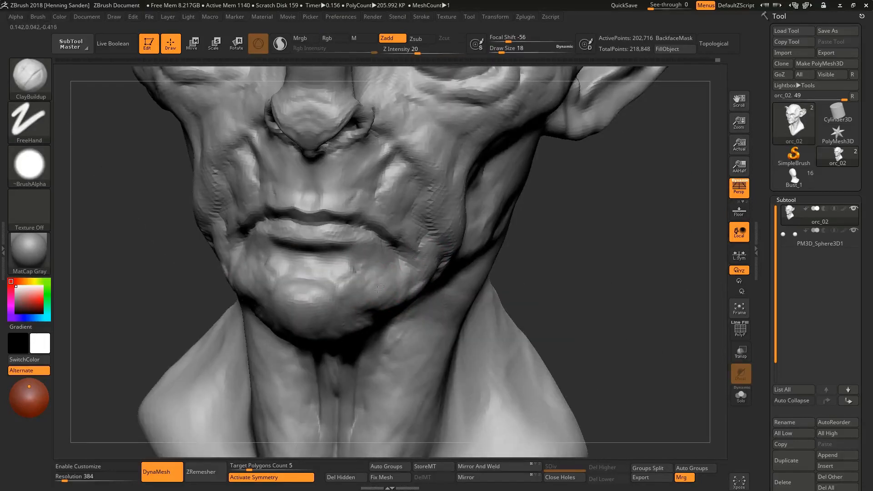
mouse_move(341, 282)
right_down()
mouse_move(246, 274)
mouse_move(304, 266)
mouse_move(343, 279)
mouse_move(345, 267)
right_up()
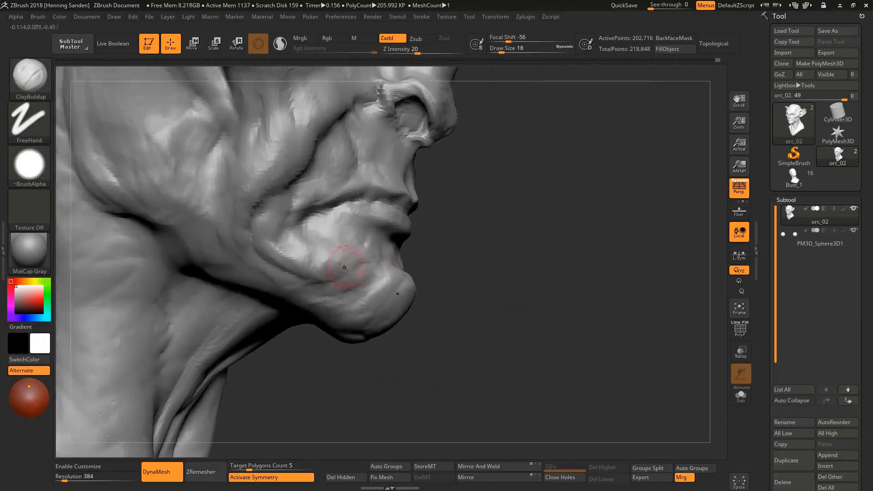
mouse_move(281, 254)
right_down()
mouse_move(323, 255)
mouse_move(314, 255)
mouse_move(405, 211)
mouse_move(358, 259)
mouse_move(367, 246)
right_up()
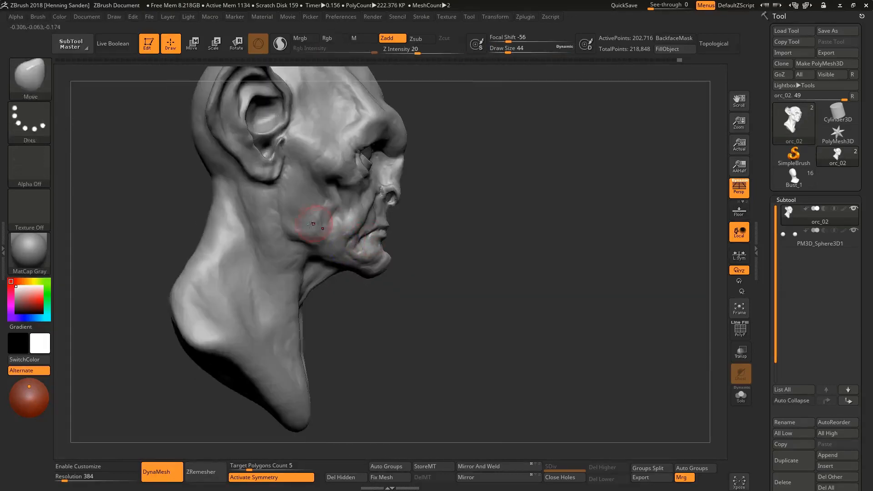
Reshape the back of the neck and the upper back in side view with the Move brush at draw size 212
key(s)
drag(303, 226, 308, 225)
key(b)
key(m)
key(v)
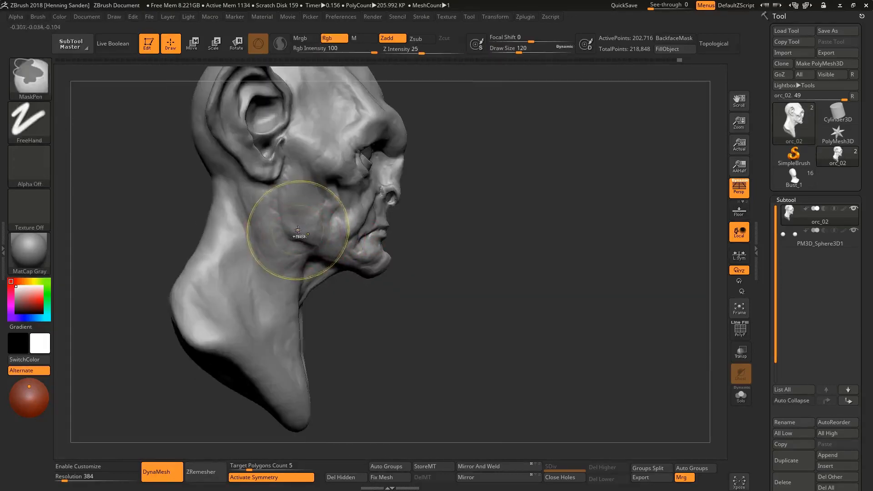
key(s)
mouse_move(232, 222)
mouse_down()
mouse_move(241, 223)
mouse_move(228, 227)
mouse_up()
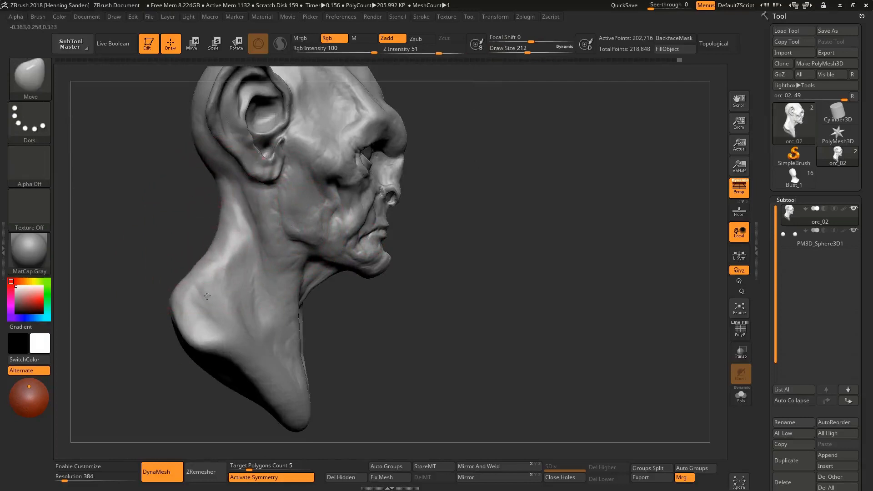
drag(199, 287, 210, 280)
Adjust the neck outline below the jaw from the front with the Move brush at draw sizes 104 and 116
right_drag(211, 280, 292, 269)
mouse_move(221, 272)
right_down()
mouse_move(327, 289)
mouse_move(304, 276)
mouse_move(291, 279)
mouse_move(353, 301)
mouse_move(362, 288)
right_up()
key(bracketleft)
drag(345, 319, 349, 317)
mouse_move(390, 261)
right_down()
mouse_move(362, 252)
mouse_move(374, 249)
right_up()
key(bracketleft)
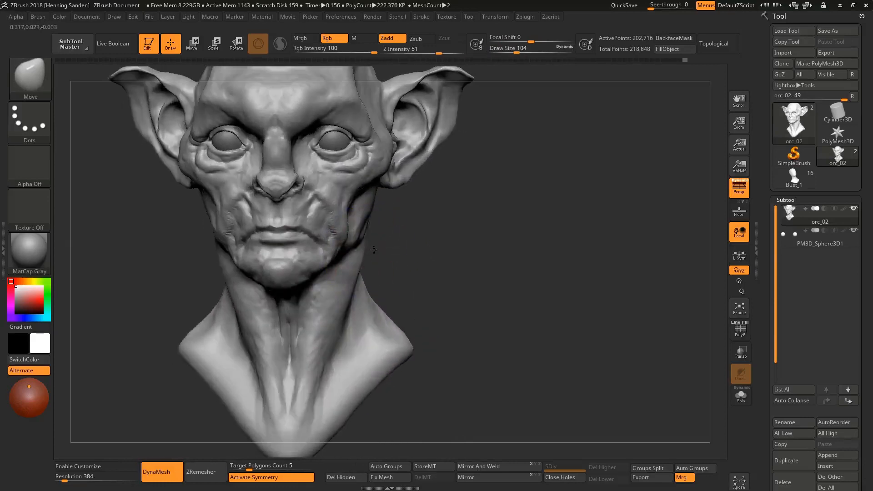
key(bracketright)
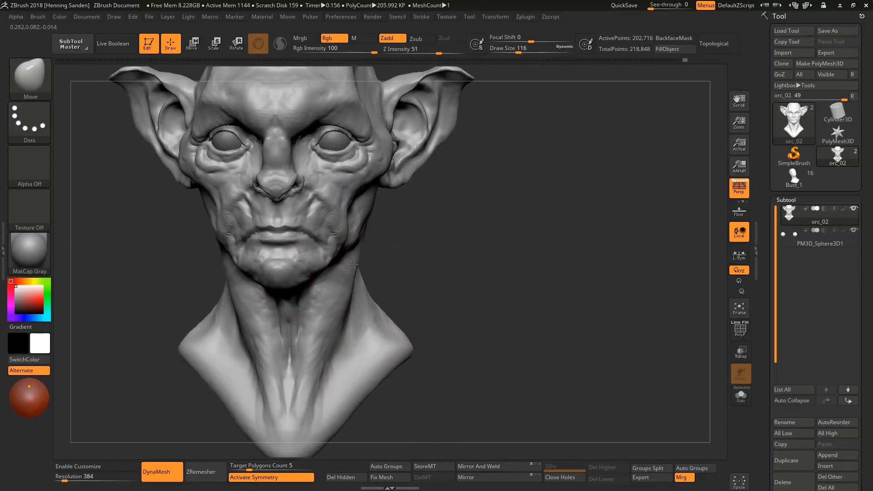
Undo the last neck change and rework the slope between neck and shoulders with the Move brush at draw size 136
right_drag(343, 280, 345, 265)
key(s)
drag(345, 265, 382, 282)
mouse_move(382, 283)
right_down()
mouse_move(364, 299)
mouse_move(387, 278)
mouse_move(378, 292)
right_up()
key(ctrl+z)
key(s)
drag(379, 292, 368, 292)
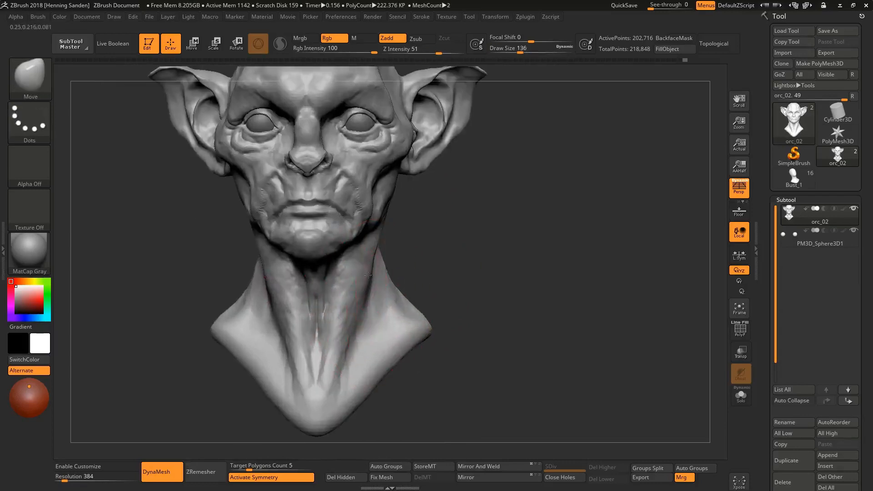
Shape the side of the neck at draw size 90 and adjust the bust's overall proportions at draw size 415 with the Move brush
mouse_move(459, 269)
right_down()
mouse_move(396, 255)
mouse_move(381, 240)
right_up()
key(s)
drag(384, 227, 375, 227)
mouse_move(375, 227)
right_down()
mouse_move(391, 237)
mouse_move(364, 237)
mouse_move(420, 254)
right_up()
alt+right_drag(315, 186, 428, 304)
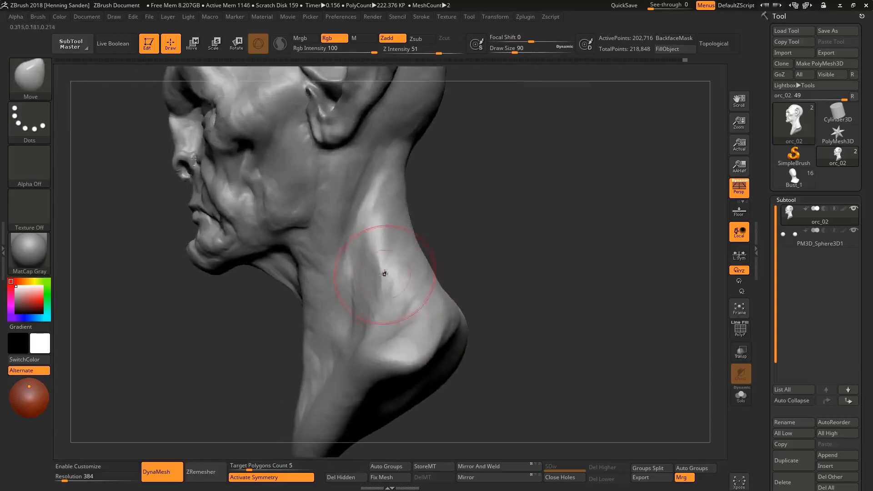
click(528, 49)
mouse_move(318, 268)
right_down()
mouse_move(366, 225)
mouse_move(319, 270)
mouse_move(419, 284)
right_up()
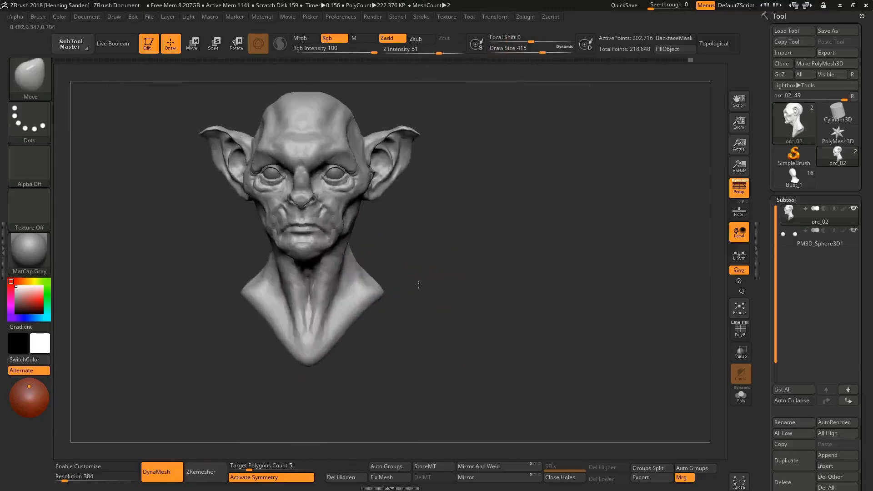
Round off the shoulders and the bust's lower edge from the front with the Move brush at draw size 172
ctrl+right_drag(366, 274, 363, 285)
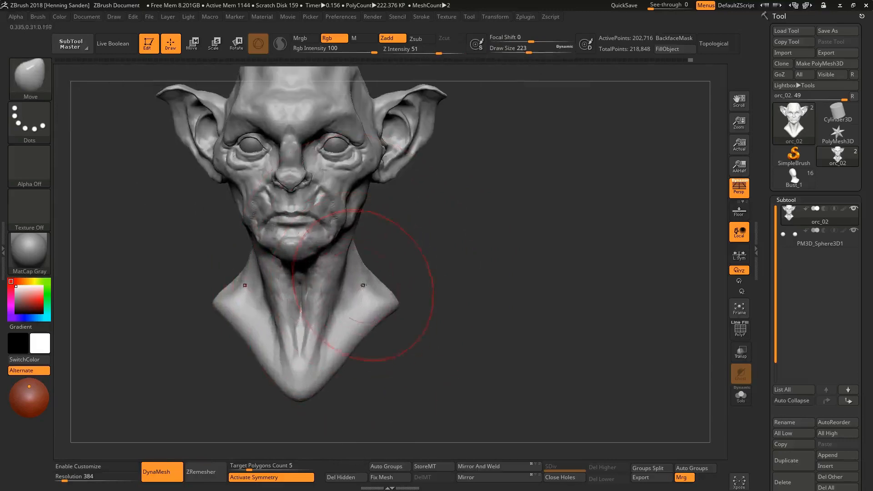
key(bracketleft)
key(bracketleft)
mouse_move(378, 291)
mouse_down()
mouse_move(359, 350)
mouse_move(338, 372)
mouse_move(369, 339)
mouse_up()
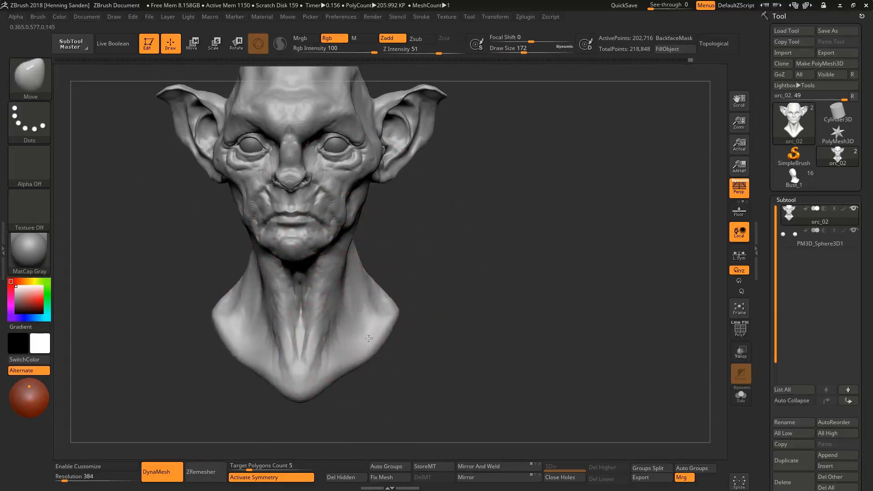
Reshape the side of the neck and the throat below the jaw with the Move brush, reducing the draw size to 83
right_drag(343, 308, 299, 288)
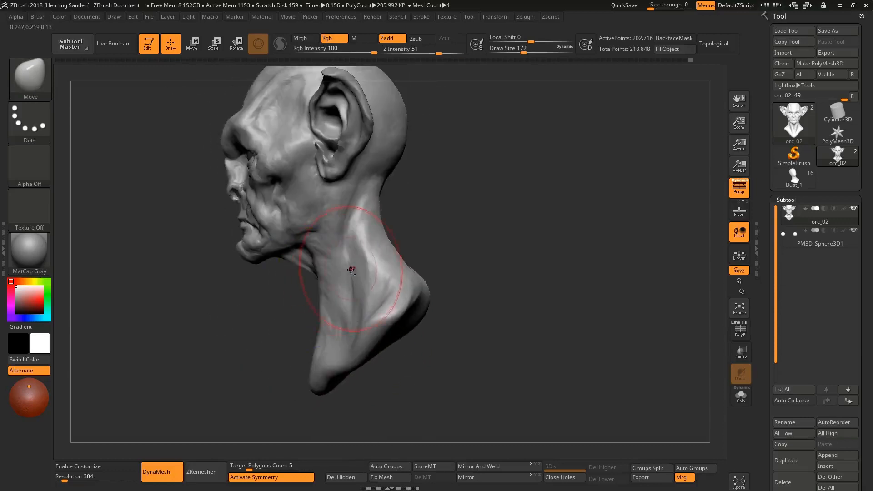
ctrl+right_drag(350, 267, 348, 294)
key(s)
drag(346, 295, 342, 295)
right_drag(310, 279, 317, 277)
key(s)
drag(307, 282, 303, 282)
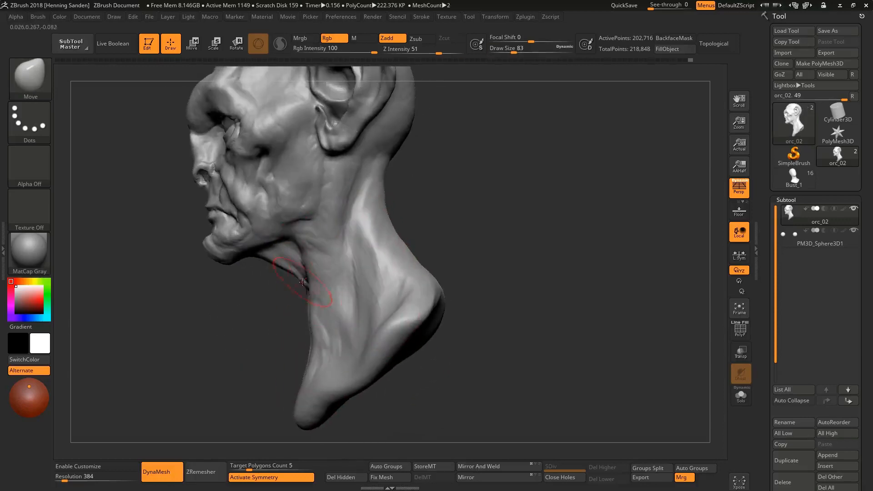
Adjust the cheek and jaw contours from the front with the Move brush at smaller draw sizes
mouse_move(312, 289)
ctrl+right_down()
mouse_move(327, 268)
mouse_move(400, 227)
mouse_move(380, 228)
ctrl+right_up()
mouse_move(325, 196)
alt+right_down()
mouse_move(335, 243)
mouse_move(356, 279)
alt+right_up()
key(s)
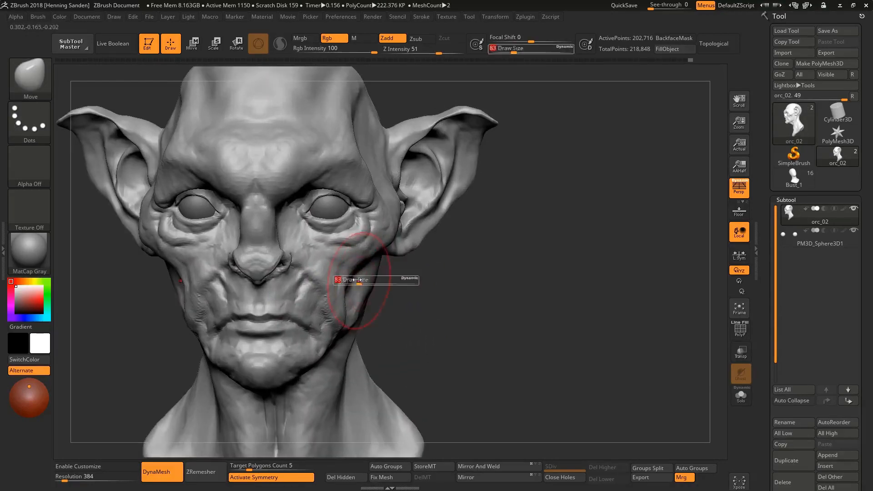
drag(355, 279, 350, 279)
mouse_move(350, 314)
right_down()
mouse_move(334, 316)
mouse_move(316, 279)
mouse_move(309, 288)
mouse_move(318, 282)
right_up()
key(bracketleft)
alt+right_drag(317, 282, 358, 242)
key(s)
drag(360, 242, 362, 242)
Build up the throat and neck muscles under the jaw with the ClayBuildup brush at draw size 22
mouse_move(362, 248)
right_down()
mouse_move(359, 272)
mouse_move(332, 268)
mouse_move(400, 286)
mouse_move(353, 313)
mouse_move(367, 319)
mouse_move(332, 346)
mouse_move(337, 355)
right_up()
key(b)
key(c)
key(b)
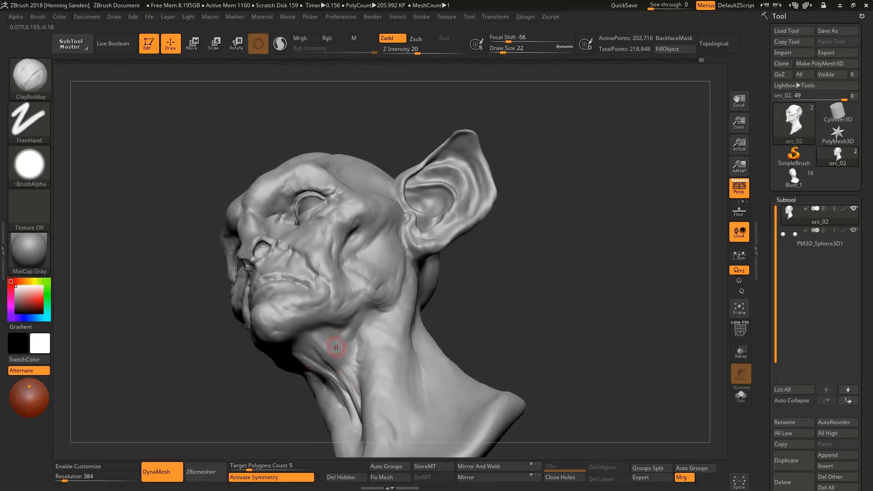
right_drag(299, 330, 369, 324)
mouse_move(368, 288)
right_down()
mouse_move(391, 291)
mouse_move(334, 283)
mouse_move(315, 201)
mouse_move(312, 253)
mouse_move(342, 257)
right_up()
Build up the brow and forehead with the ClayBuildup brush at draw sizes 27 and 33, undoing the last stroke
key(s)
drag(322, 258, 318, 258)
mouse_move(322, 272)
right_down()
mouse_move(338, 317)
mouse_move(308, 312)
mouse_move(349, 266)
mouse_move(336, 257)
mouse_move(349, 247)
mouse_move(335, 246)
mouse_move(338, 259)
right_up()
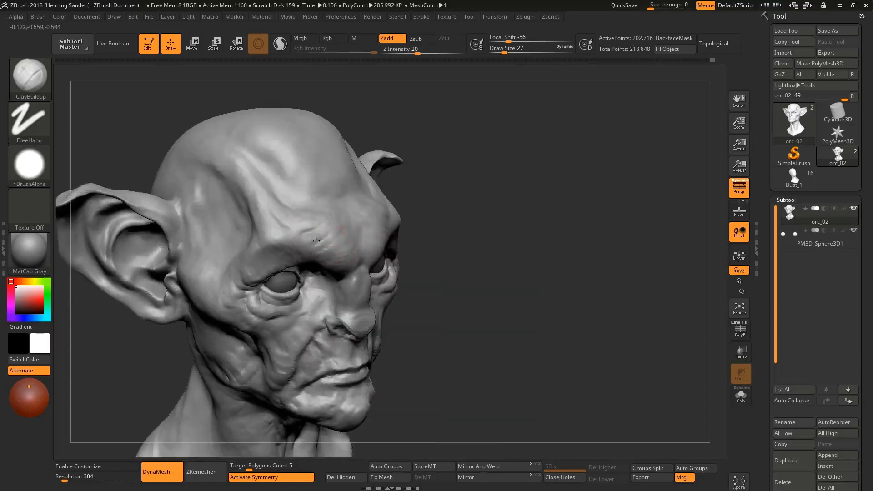
mouse_move(324, 223)
ctrl+right_down()
mouse_move(360, 240)
mouse_move(356, 220)
mouse_move(340, 227)
mouse_move(282, 204)
mouse_move(292, 215)
mouse_move(253, 230)
mouse_move(257, 212)
ctrl+right_up()
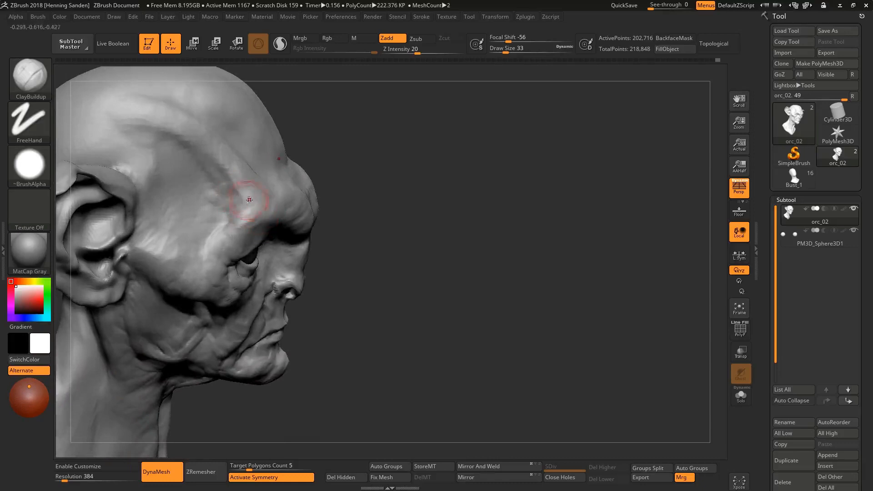
key(ctrl+z)
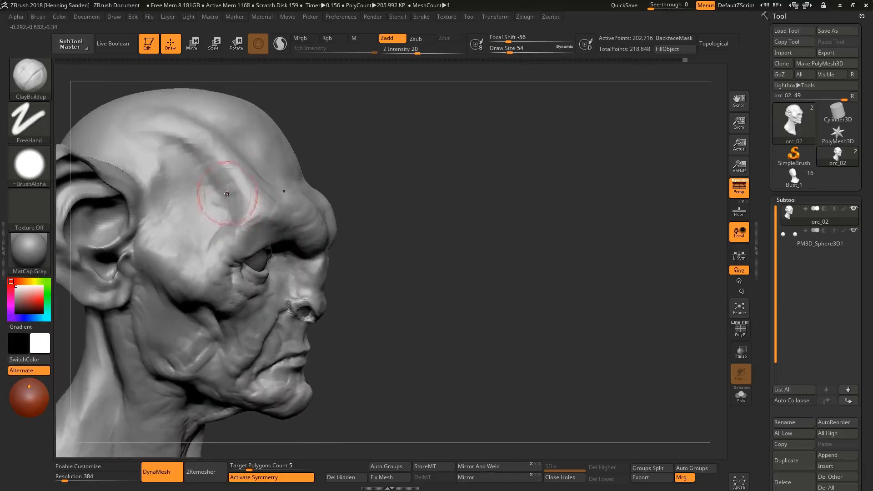
Fill in the temple between the brow ridge and the ear with ClayBuildup strokes at draw size 54
mouse_move(228, 200)
mouse_down()
mouse_move(180, 164)
mouse_move(182, 178)
mouse_up()
drag(145, 145, 164, 184)
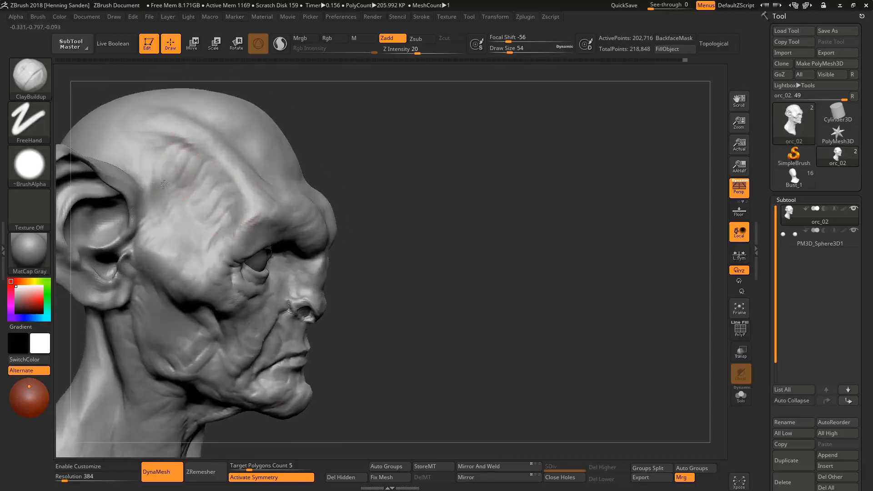
mouse_move(138, 136)
mouse_down()
mouse_move(152, 175)
mouse_move(220, 188)
mouse_up()
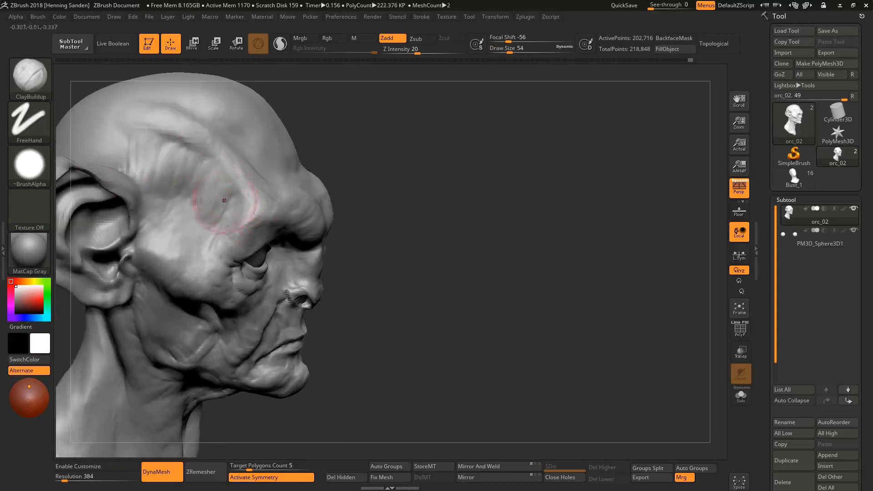
mouse_move(221, 191)
mouse_down()
mouse_move(198, 159)
mouse_move(182, 161)
mouse_up()
mouse_move(209, 178)
right_down()
mouse_move(201, 191)
mouse_move(241, 202)
right_up()
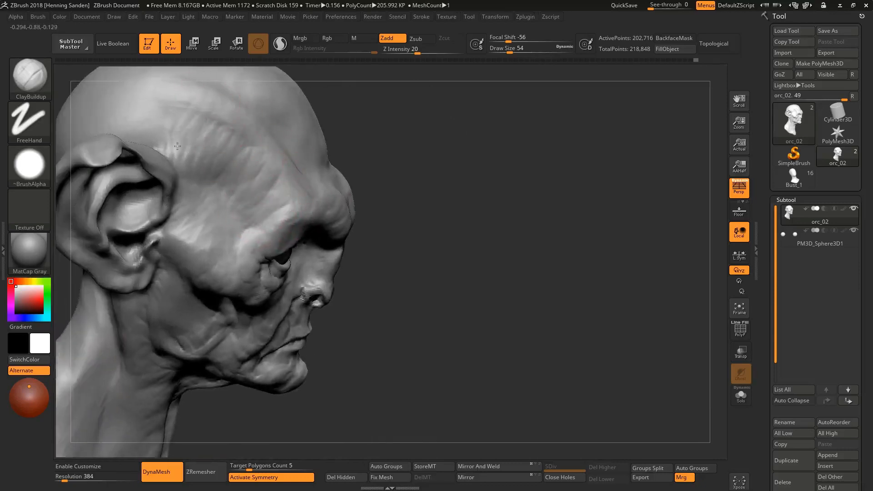
Add ClayBuildup strokes at draw size 54 to the side of the skull just above and in front of the ear
mouse_move(177, 146)
right_down()
mouse_move(210, 236)
mouse_move(219, 243)
mouse_move(234, 225)
right_up()
right_drag(217, 180, 332, 236)
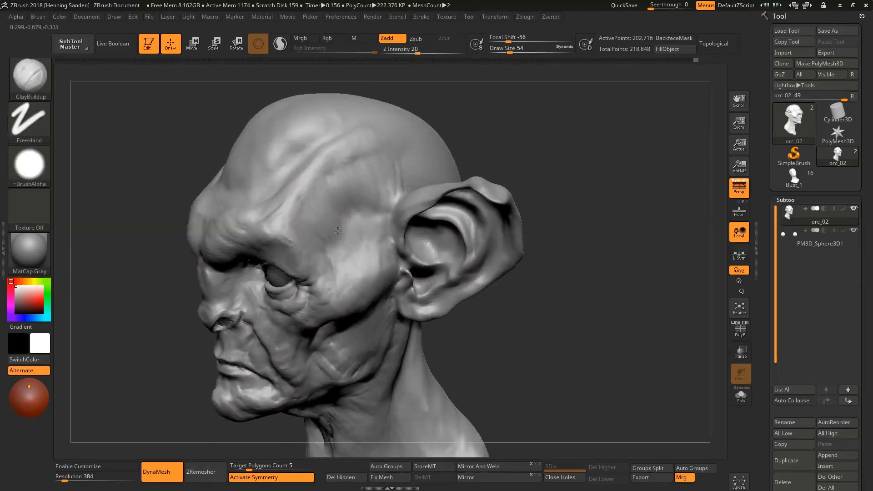
drag(354, 181, 374, 191)
right_drag(374, 191, 408, 168)
mouse_move(407, 168)
mouse_down()
mouse_move(396, 167)
mouse_move(401, 180)
mouse_up()
right_drag(401, 180, 379, 185)
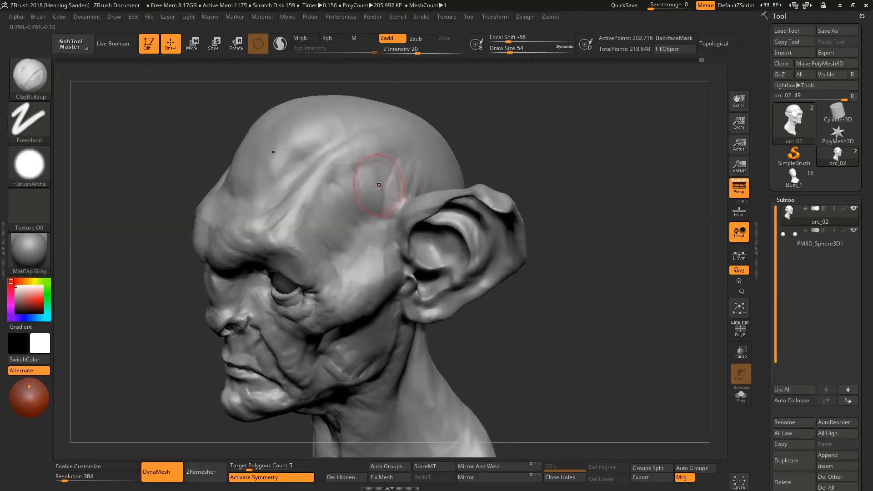
Refine the transition from the temple to the forehead ridge with the ClayBuildup brush at draw size 54
right_drag(347, 216, 346, 196)
drag(347, 182, 323, 191)
right_drag(315, 221, 311, 213)
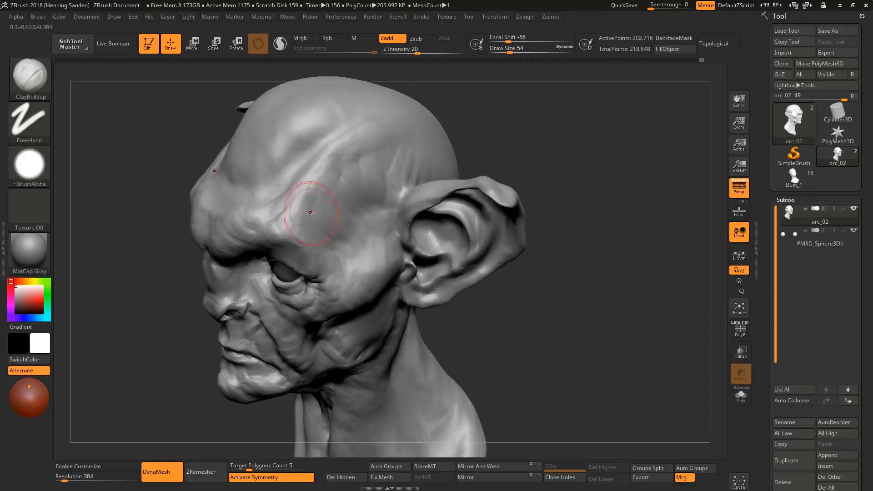
right_drag(382, 200, 395, 175)
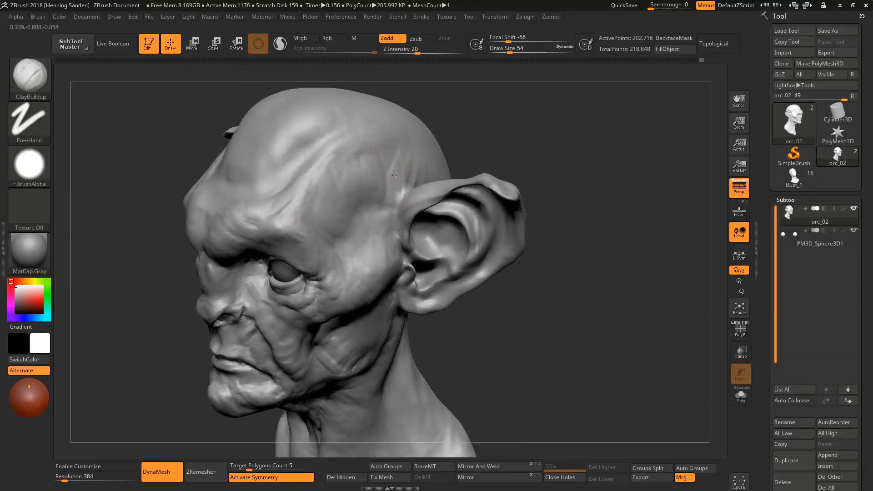
Refine the side of the forehead and temple with ClayBuildup strokes at draw size 29
key(s)
drag(305, 213, 295, 213)
right_drag(365, 136, 451, 92)
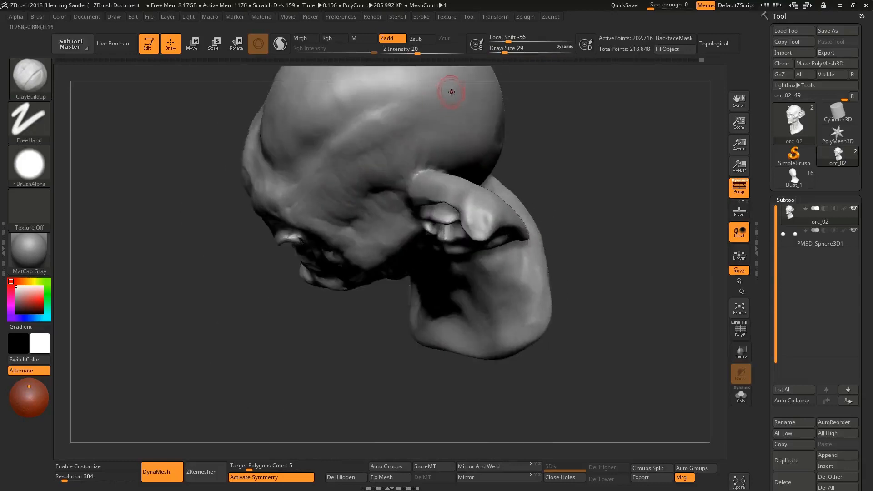
Adjust the tip and sides of the nose from the front with the Move brush at draw size 39
mouse_move(341, 197)
right_down()
mouse_move(374, 126)
mouse_move(340, 266)
right_up()
key(b)
key(m)
key(v)
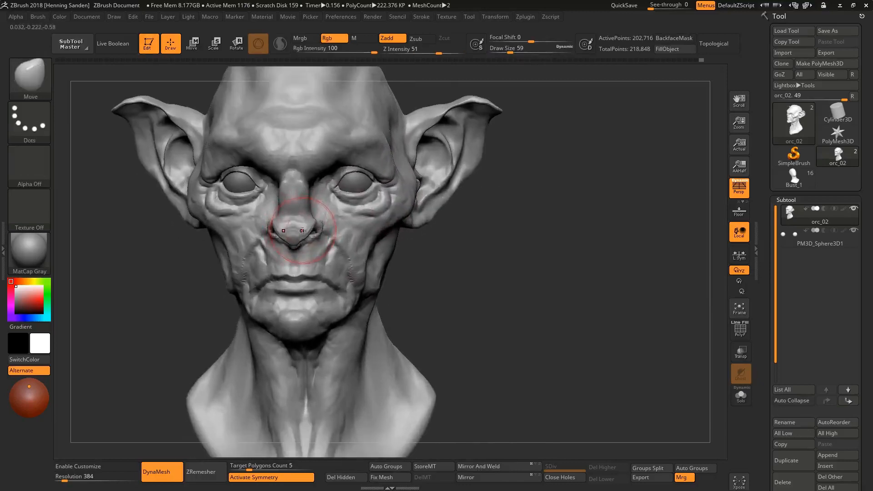
key(s)
drag(301, 230, 295, 229)
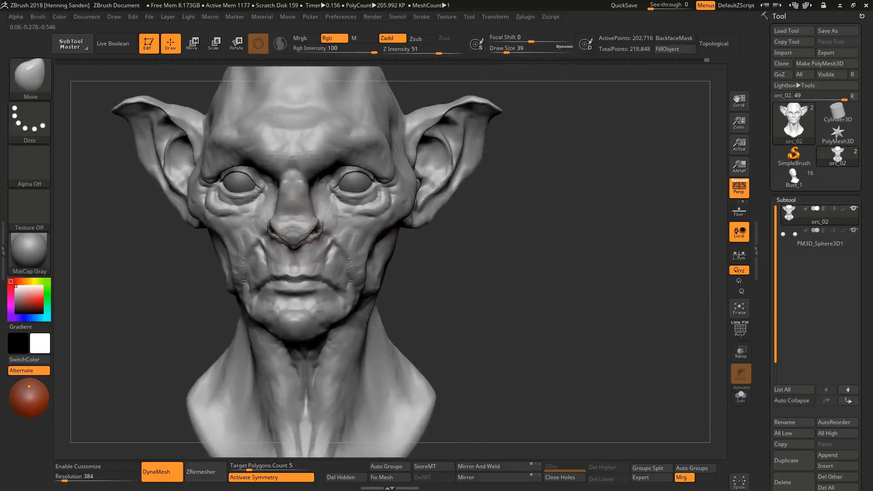
Adjust the profile of the nostril and upper lip with the Move brush at draw size 20
mouse_move(305, 187)
right_down()
mouse_move(294, 195)
mouse_move(315, 211)
mouse_move(324, 249)
right_up()
key(s)
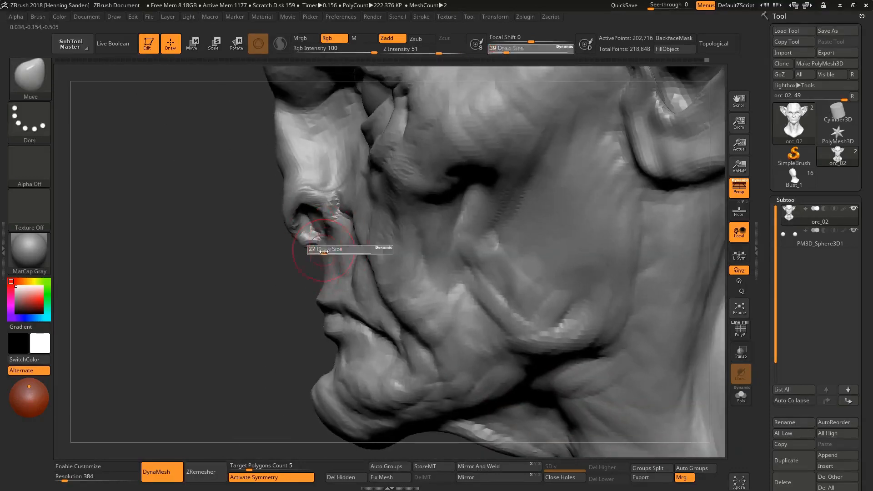
drag(324, 250, 321, 250)
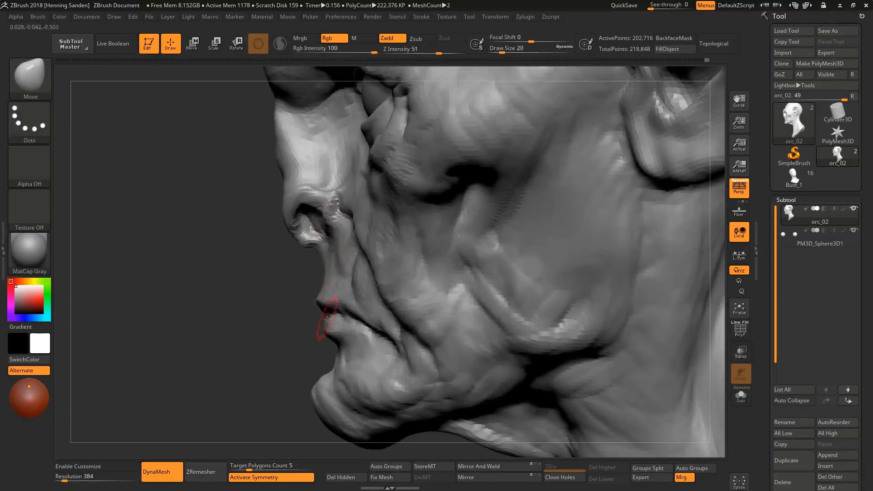
mouse_move(328, 318)
right_down()
mouse_move(341, 323)
mouse_move(376, 294)
right_up()
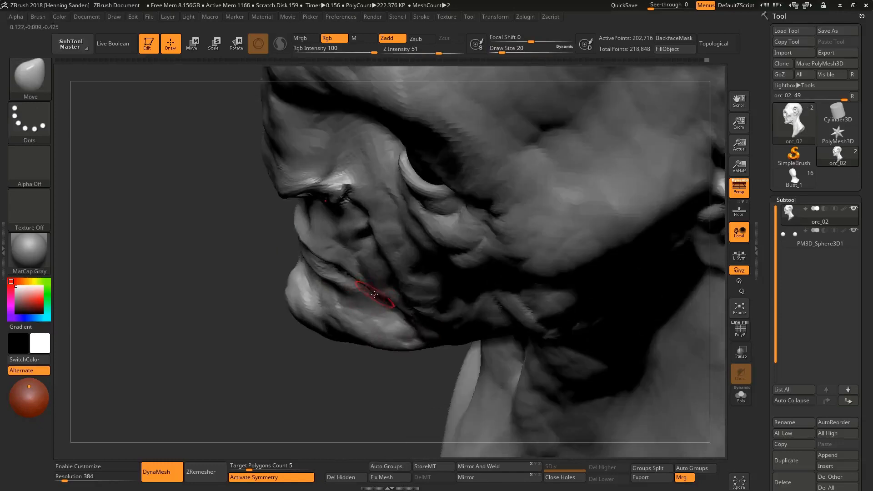
Adjust the nose, mouth and bags under the eyes with the Move brush at draw size 23
key(s)
drag(372, 293, 377, 293)
mouse_move(376, 292)
shift+right_down()
mouse_move(310, 328)
mouse_move(312, 308)
mouse_move(262, 221)
mouse_move(274, 244)
mouse_move(336, 241)
mouse_move(322, 189)
mouse_move(356, 231)
mouse_move(356, 202)
mouse_move(380, 167)
mouse_move(413, 144)
mouse_move(384, 263)
mouse_move(385, 224)
shift+right_up()
key(bracketleft)
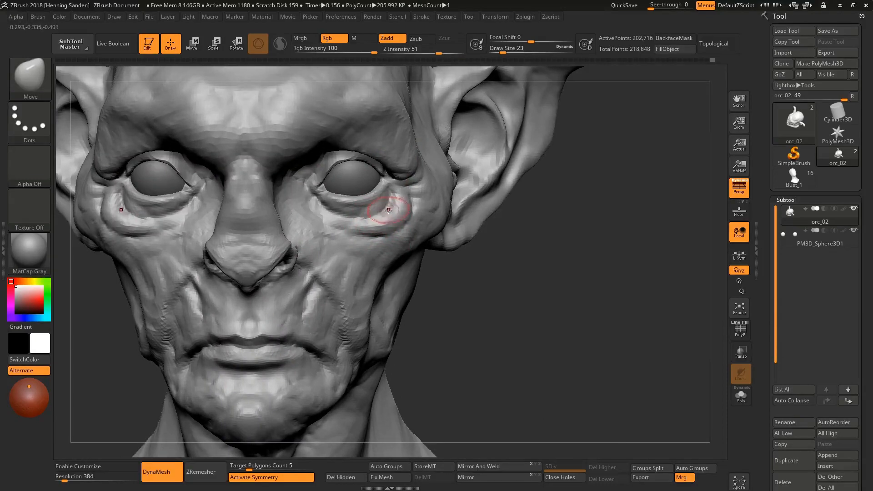
mouse_move(368, 221)
right_down()
mouse_move(338, 216)
mouse_move(359, 234)
right_up()
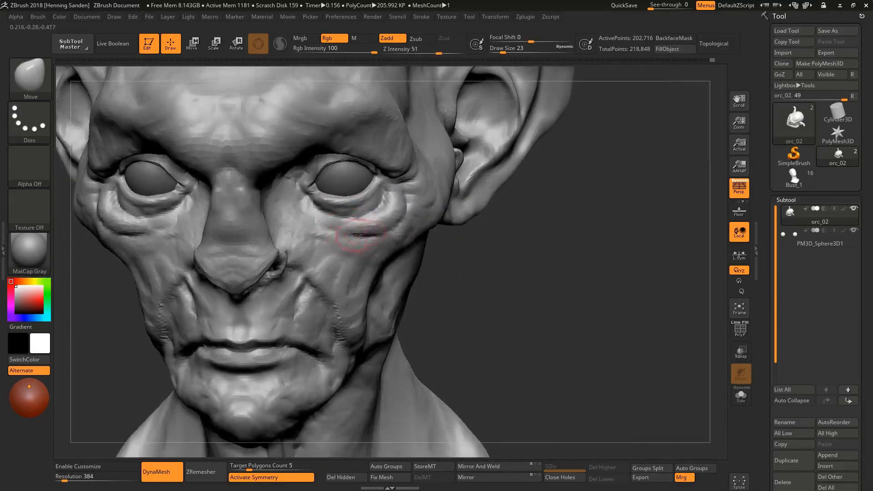
key(f)
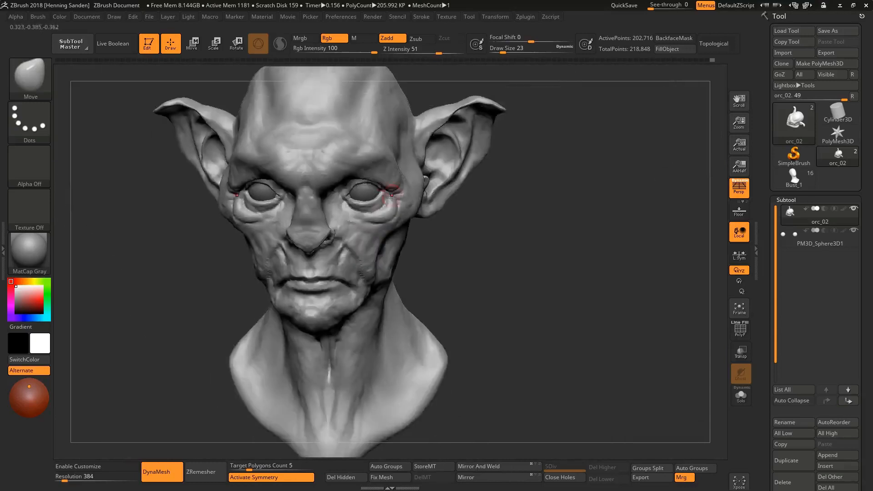
Reshape the jaw, neck and shoulder outline from the front with the Move brush at draw size 149
mouse_move(399, 182)
right_down()
mouse_move(383, 208)
mouse_move(353, 200)
mouse_move(343, 222)
mouse_move(364, 255)
right_up()
key(s)
drag(374, 259, 400, 270)
key(s)
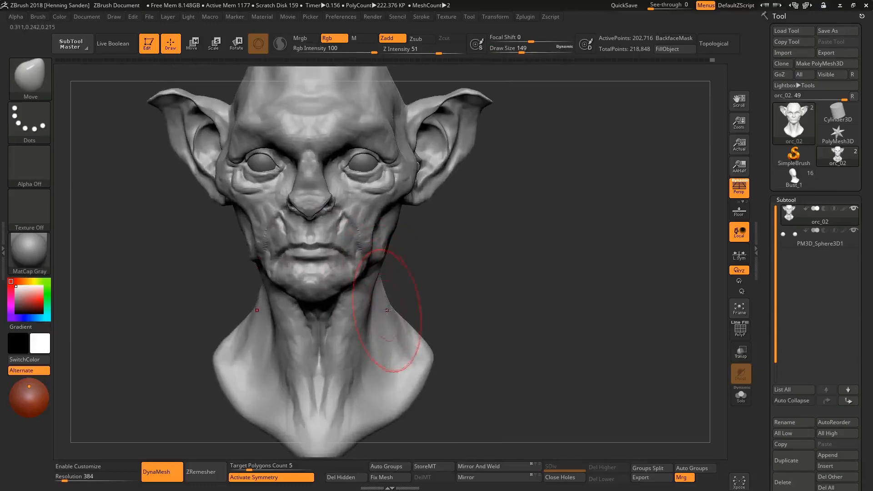
Reshape the chin in side view with the Move brush at draw size 41
mouse_move(386, 323)
right_down()
mouse_move(312, 259)
mouse_move(361, 292)
right_up()
key(s)
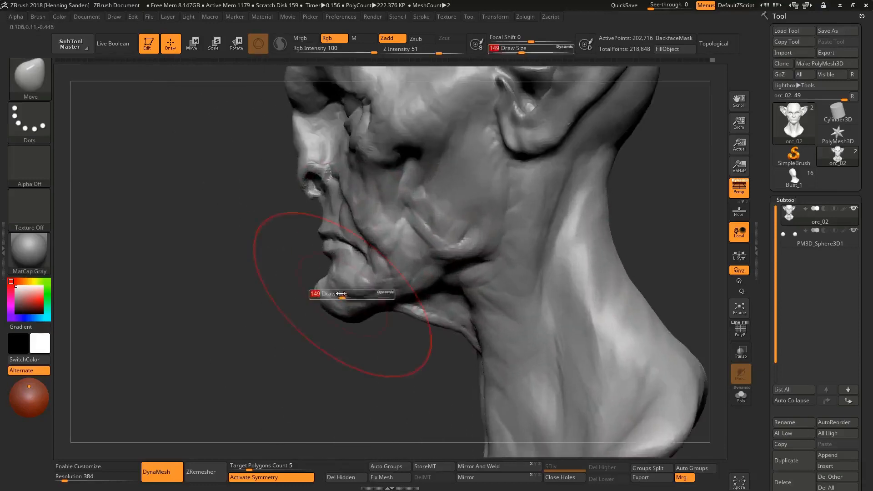
drag(361, 294, 315, 293)
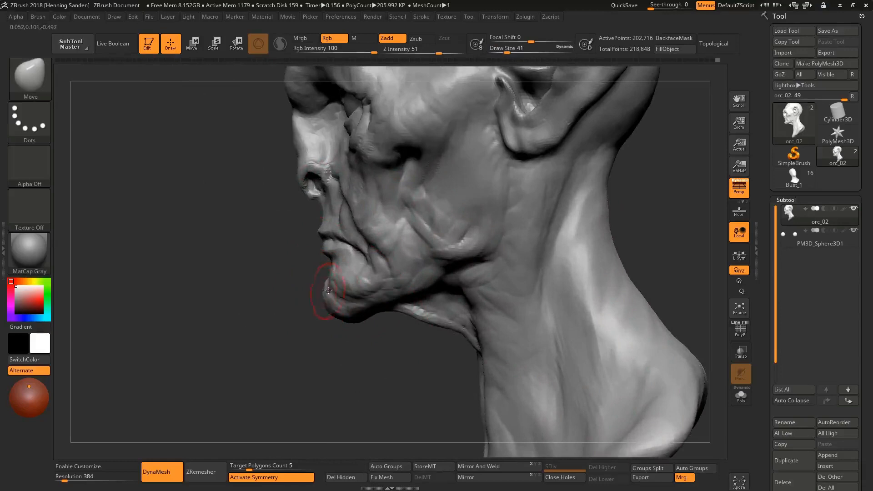
mouse_move(328, 291)
right_down()
mouse_move(321, 300)
mouse_move(331, 287)
mouse_move(304, 293)
right_up()
Build up the chin and the folds around the mouth with ClayBuildup at draw size 23
key(b)
key(c)
key(b)
key(s)
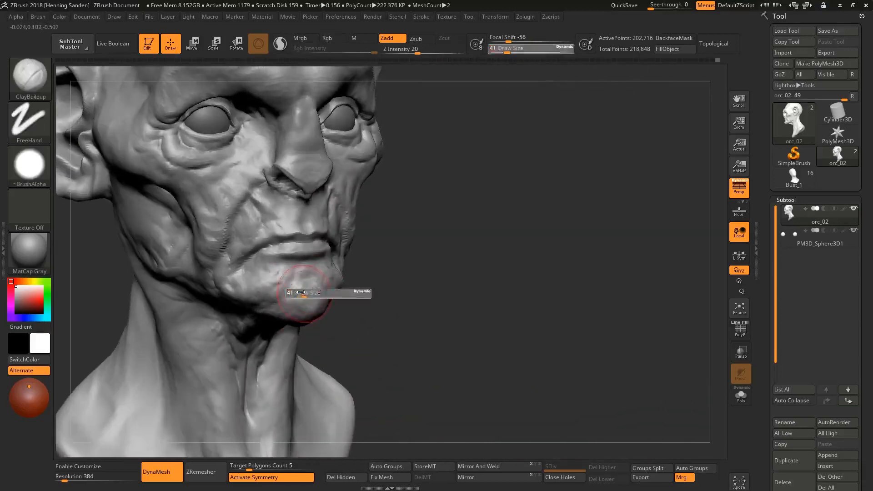
drag(301, 292, 291, 293)
mouse_move(253, 292)
right_down()
mouse_move(266, 293)
mouse_move(264, 273)
mouse_move(288, 266)
mouse_move(319, 225)
mouse_move(395, 171)
mouse_move(382, 193)
mouse_move(409, 191)
mouse_move(422, 163)
mouse_move(482, 137)
mouse_move(439, 173)
mouse_move(386, 128)
mouse_move(436, 159)
mouse_move(423, 154)
mouse_move(427, 136)
mouse_move(363, 169)
mouse_move(365, 213)
mouse_move(349, 232)
mouse_move(278, 239)
mouse_move(286, 234)
mouse_move(231, 264)
mouse_move(238, 240)
right_up()
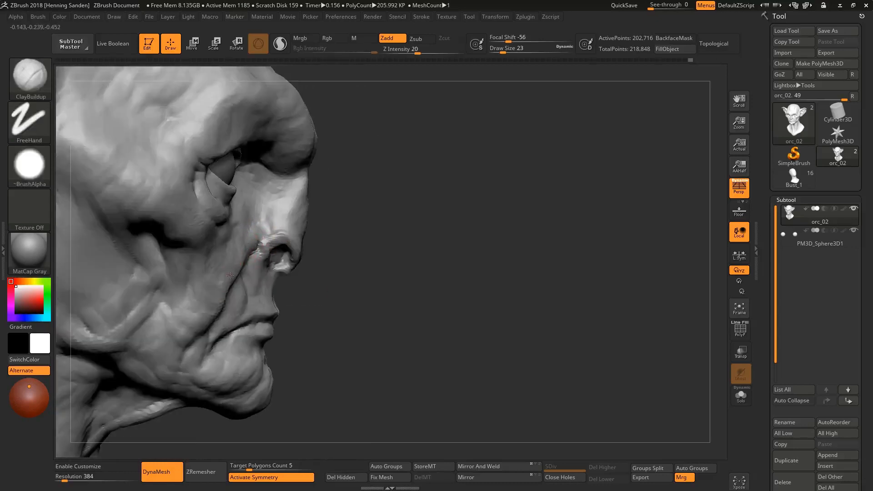
Adjust the profile of the nose bridge and brow with the Move brush at draw size 44
mouse_move(230, 275)
right_down()
mouse_move(292, 238)
mouse_move(271, 257)
mouse_move(289, 222)
mouse_move(265, 224)
mouse_move(302, 208)
right_up()
key(b)
key(m)
key(v)
key(s)
drag(290, 212, 297, 212)
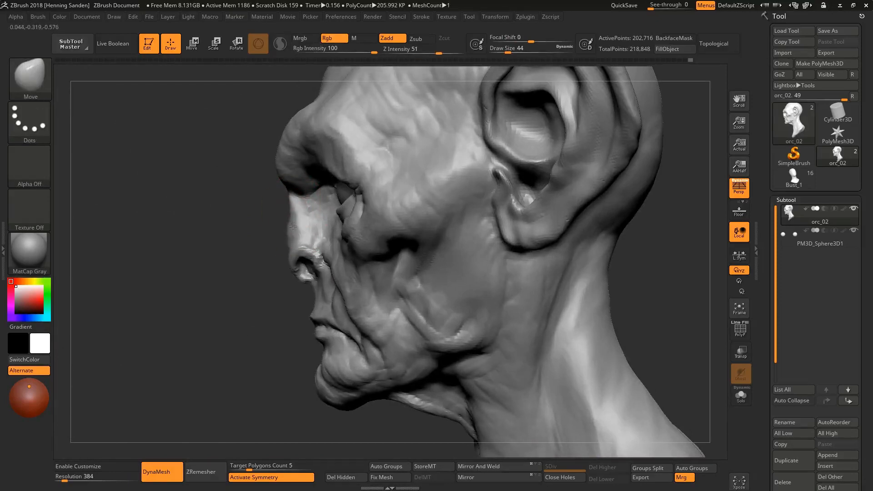
Save the sculpt as a new ZTool file named orc_03
key(f)
right_drag(301, 227, 392, 263)
ctrl+right_drag(392, 263, 392, 251)
key(ctrl+s)
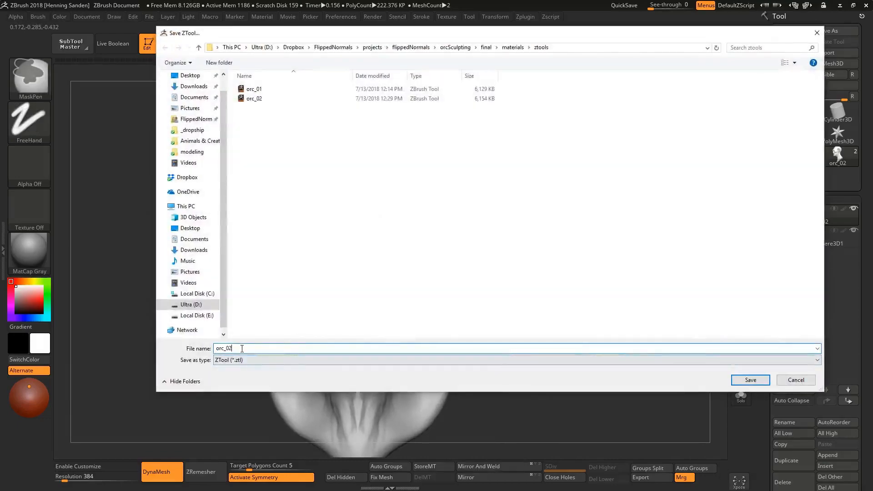
key(BackSpace)
text(3)
key(Return)
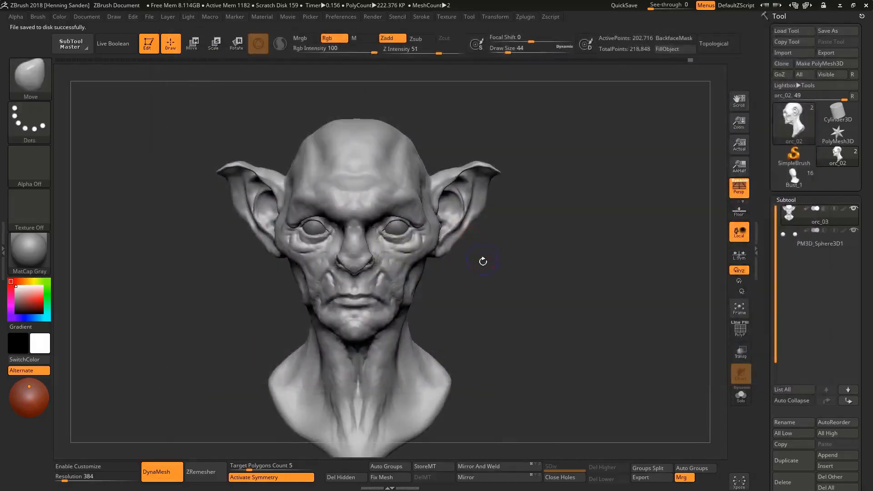
Adjust the overall proportions of the face with the Move brush
ctrl+right_drag(409, 289, 386, 235)
key(s)
drag(382, 228, 379, 228)
mouse_move(364, 229)
right_down()
mouse_move(388, 231)
mouse_move(398, 219)
mouse_move(409, 236)
mouse_move(392, 247)
mouse_move(390, 230)
right_up()
alt+right_drag(491, 212, 434, 202)
mouse_move(405, 234)
right_down()
mouse_move(436, 238)
mouse_move(425, 228)
mouse_move(416, 258)
right_up()
Reshape the side of the skull around the ears with the Move brush at draw sizes 239 and 293
key(s)
drag(441, 202, 447, 202)
mouse_move(447, 202)
right_down()
mouse_move(436, 191)
mouse_move(422, 201)
right_up()
key(s)
drag(422, 201, 432, 201)
right_drag(432, 200, 402, 171)
key(s)
drag(403, 170, 413, 170)
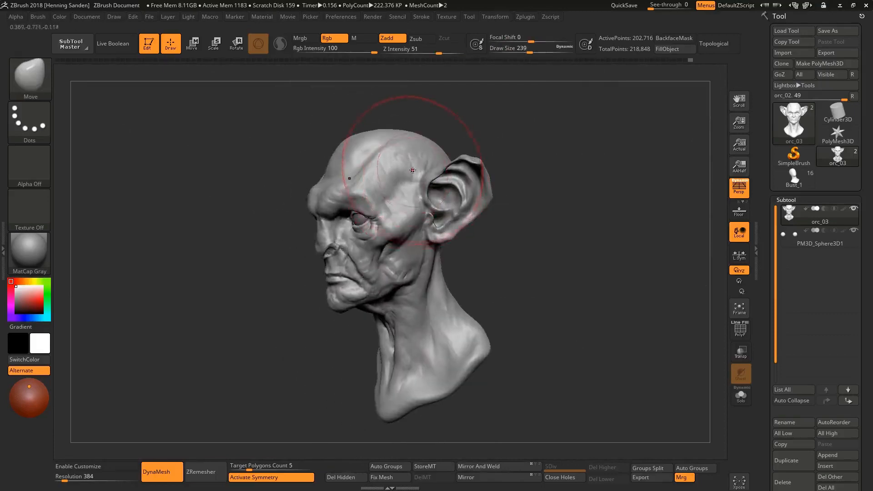
shift+right_drag(413, 170, 417, 168)
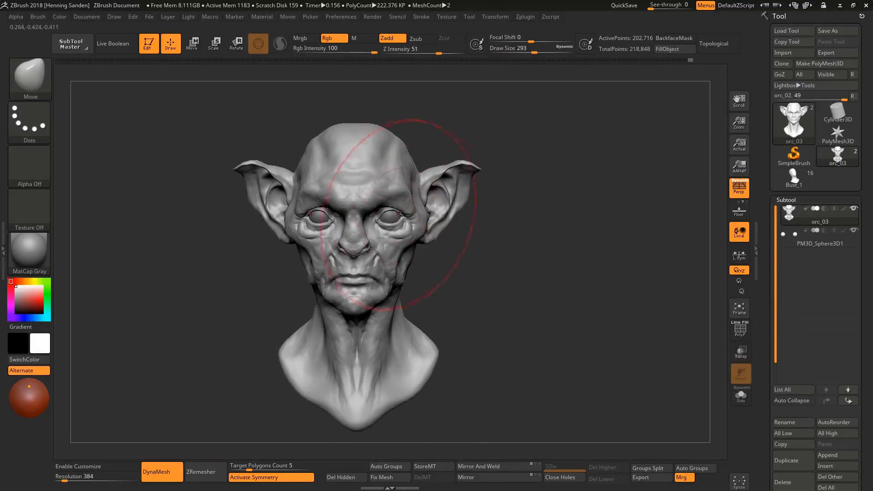
Try to pull the upper skull upward with the Move brush at draw size 251
key(s)
drag(396, 158, 400, 159)
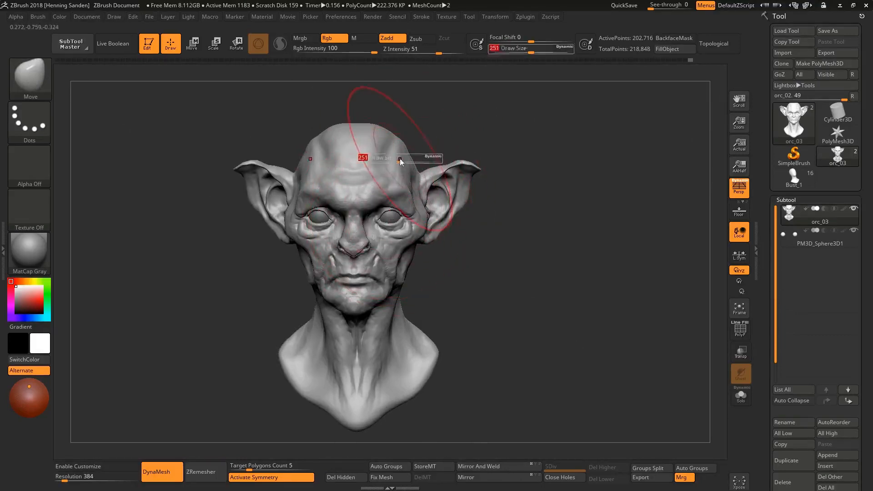
right_drag(400, 158, 366, 160)
drag(412, 150, 411, 109)
mouse_move(379, 160)
right_down()
mouse_move(415, 164)
mouse_move(382, 152)
mouse_move(412, 157)
right_up()
key(ctrl+z)
Reshape the crown of the skull from several angles with the Move brush at draw sizes 177 and 163
key(s)
drag(407, 168, 414, 153)
key(s)
mouse_move(433, 160)
mouse_down()
mouse_move(432, 179)
mouse_move(416, 153)
mouse_up()
key(s)
key(s)
drag(444, 179, 437, 172)
drag(395, 137, 394, 133)
drag(505, 136, 419, 131)
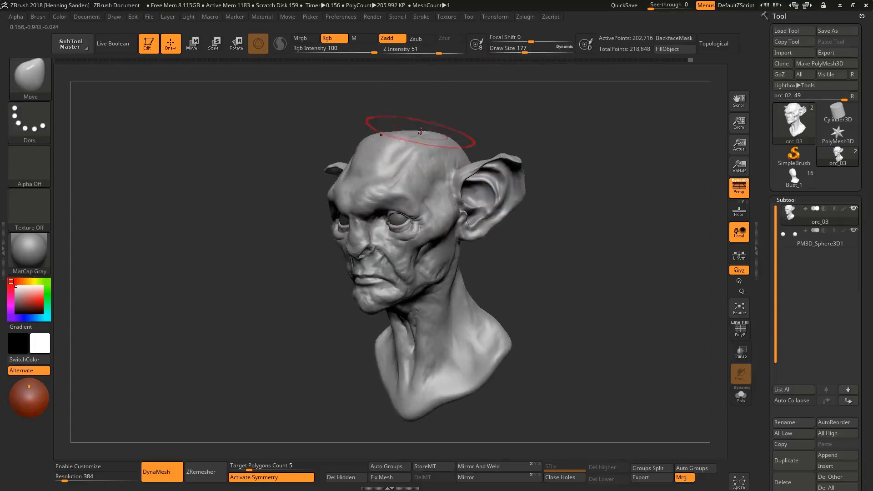
drag(514, 129, 429, 130)
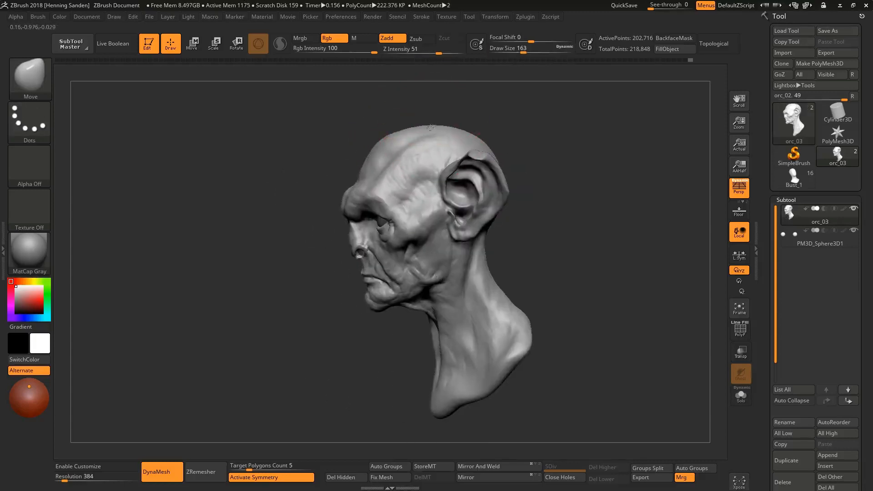
shift+drag(350, 132, 438, 134)
Adjust the cheeks beside the mouth with the Move brush at draw size 56
alt+right_drag(468, 204, 453, 186)
ctrl+right_drag(430, 227, 437, 245)
key(s)
drag(439, 235, 432, 235)
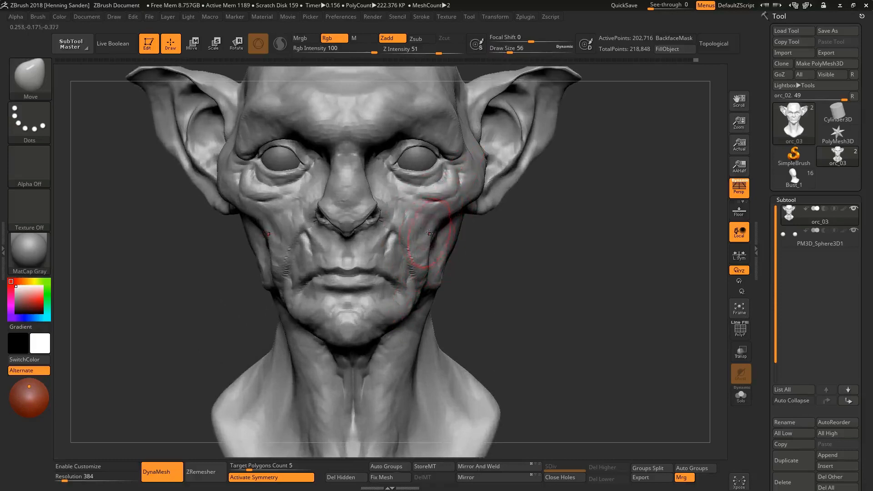
mouse_move(425, 229)
right_down()
mouse_move(430, 252)
mouse_move(428, 241)
right_up()
Sculpt the cheek and the hollow beneath the cheekbone with ClayBuildup at draw size 37
mouse_move(428, 241)
shift+right_down()
mouse_move(426, 231)
mouse_move(422, 269)
mouse_move(425, 238)
shift+right_up()
key(b)
key(c)
key(b)
key(s)
drag(425, 236, 415, 236)
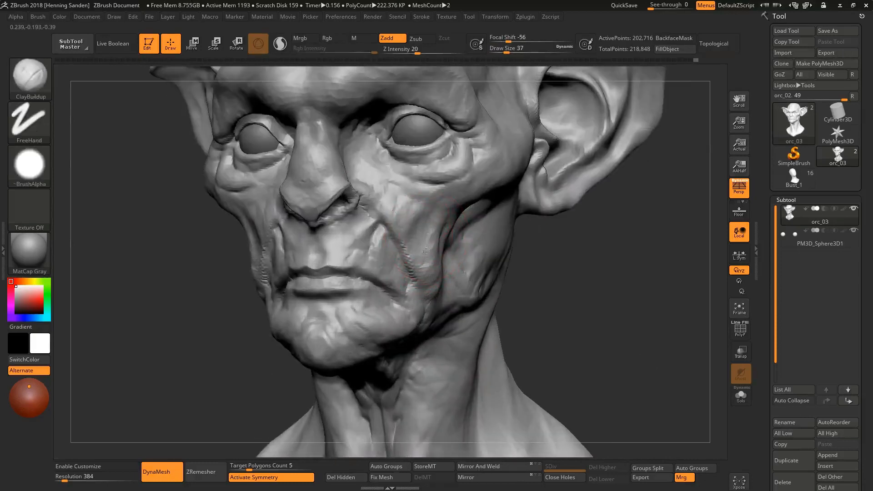
Refine the fold between the nose and the mouth corner with ClayBuildup at draw size 20
key(s)
drag(409, 224, 401, 224)
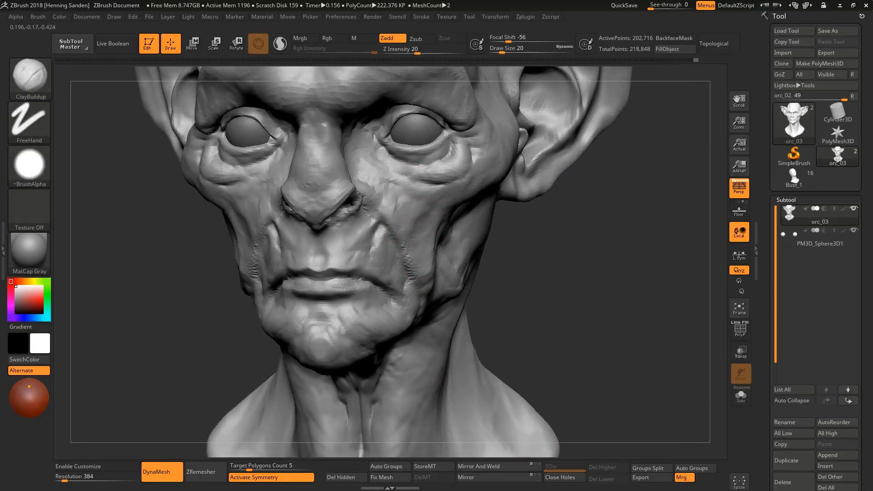
mouse_move(409, 258)
right_down()
mouse_move(432, 270)
mouse_move(436, 259)
mouse_move(410, 265)
right_up()
mouse_move(408, 314)
right_down()
mouse_move(394, 312)
mouse_move(405, 312)
right_up()
Build up the chin and lower jaw with ClayBuildup strokes at draw size 35
key(bracketright)
drag(384, 326, 347, 332)
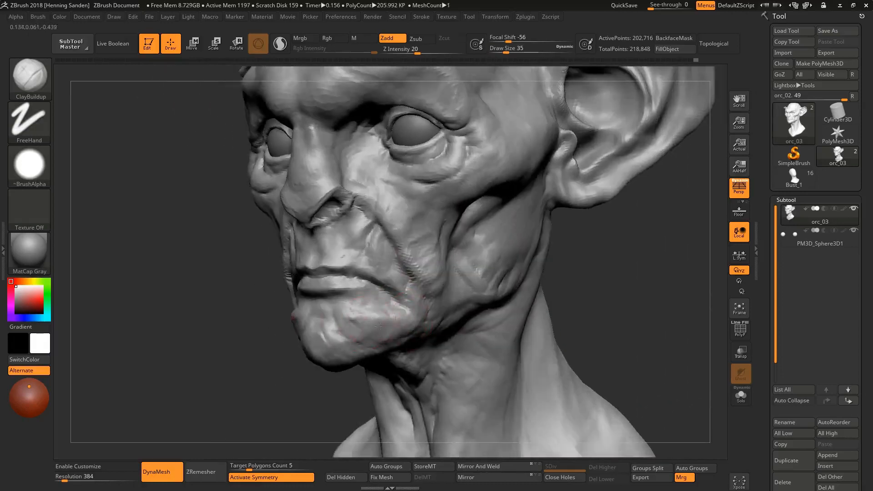
right_drag(348, 329, 377, 328)
drag(377, 327, 348, 309)
mouse_move(350, 312)
right_down()
mouse_move(371, 300)
mouse_move(391, 268)
mouse_move(425, 253)
mouse_move(350, 251)
mouse_move(376, 257)
mouse_move(390, 289)
right_up()
Add ClayBuildup strokes at draw size 56 along the front of the neck
key(s)
drag(376, 328, 371, 354)
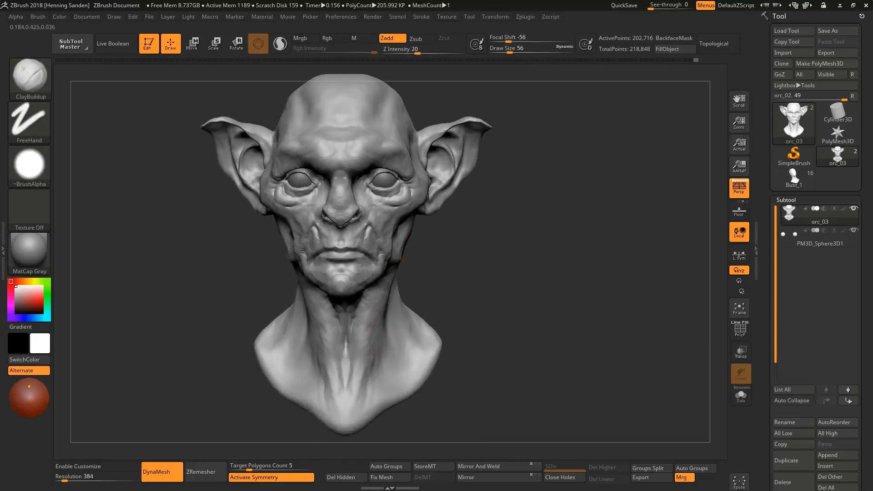
right_drag(363, 365, 379, 287)
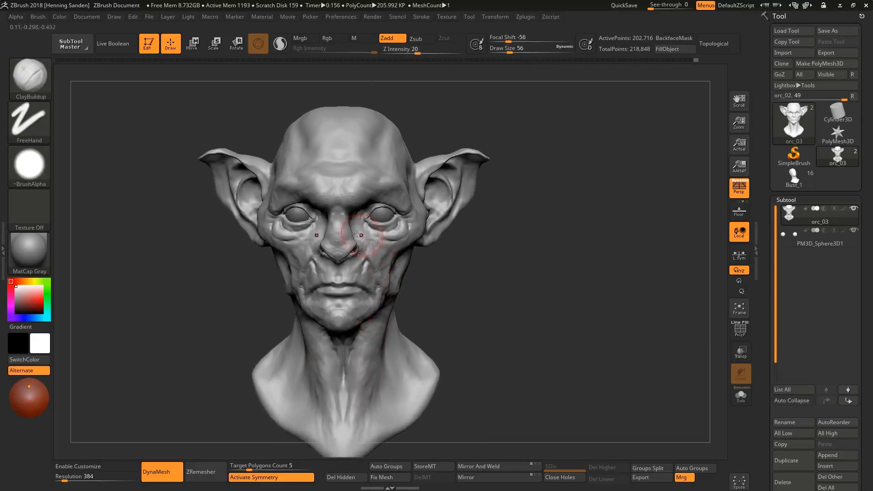
Narrow the sides of the nose from the front with the Move brush at draw size 35
ctrl+right_drag(344, 232, 343, 261)
key(b)
key(m)
key(v)
key(bracketleft)
key(bracketleft)
drag(362, 242, 354, 244)
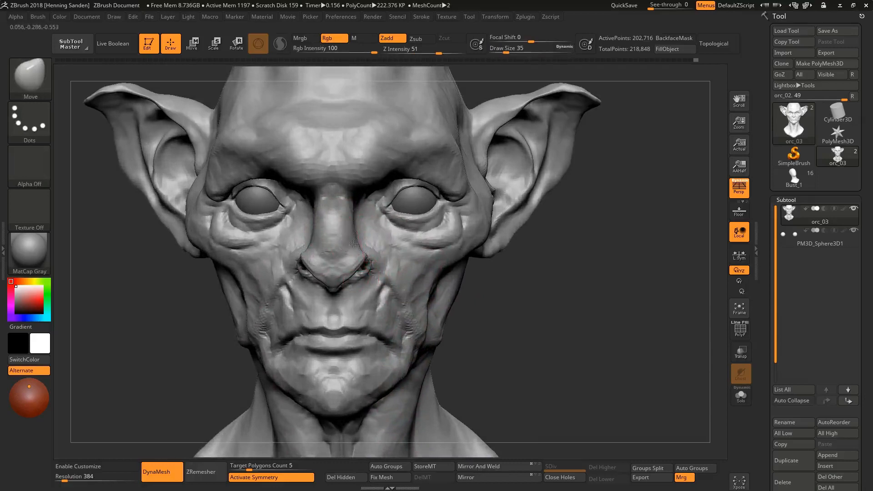
Refine the nostril wing and nose tip in side view with the Move brush at draw size 22
mouse_move(395, 259)
right_down()
mouse_move(353, 261)
mouse_move(377, 270)
mouse_move(367, 273)
mouse_move(376, 281)
mouse_move(337, 282)
mouse_move(363, 340)
mouse_move(345, 290)
right_up()
key(bracketleft)
key(bracketleft)
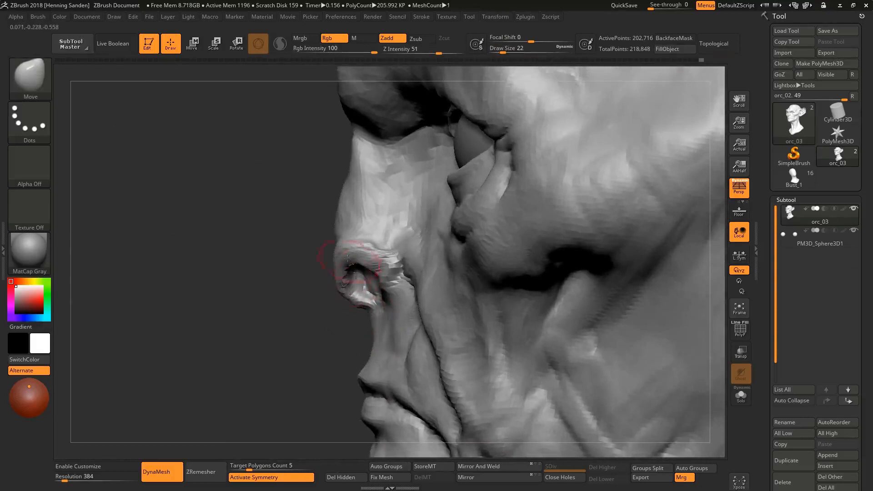
right_drag(348, 259, 366, 297)
Check the bust's profile as a black silhouette, then reshape the throat with the Move brush at draw size 97
key(v)
alt+right_drag(445, 257, 408, 242)
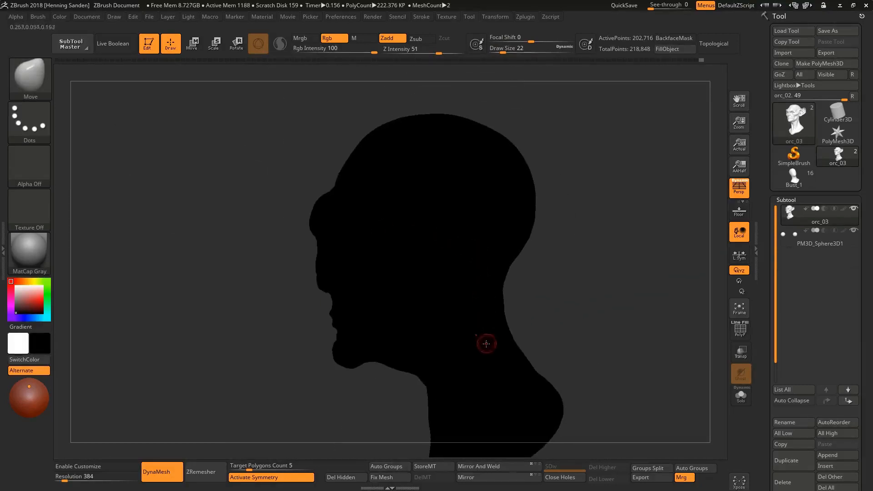
alt+right_drag(429, 382, 409, 299)
key(v)
key(s)
drag(415, 326, 429, 326)
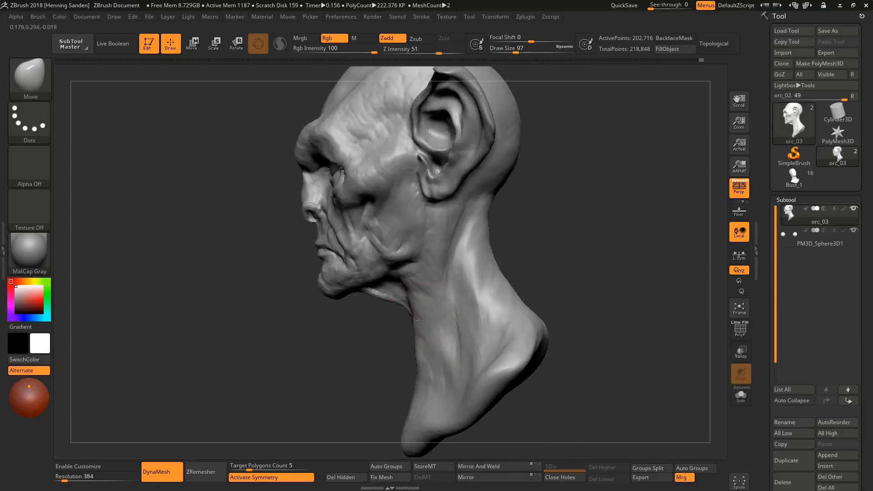
Build up the lower neck and collarbone area with the ClayBuildup brush, starting at draw size 54
mouse_move(415, 367)
right_down()
mouse_move(443, 327)
mouse_move(473, 319)
mouse_move(431, 321)
right_up()
key(b)
key(c)
key(b)
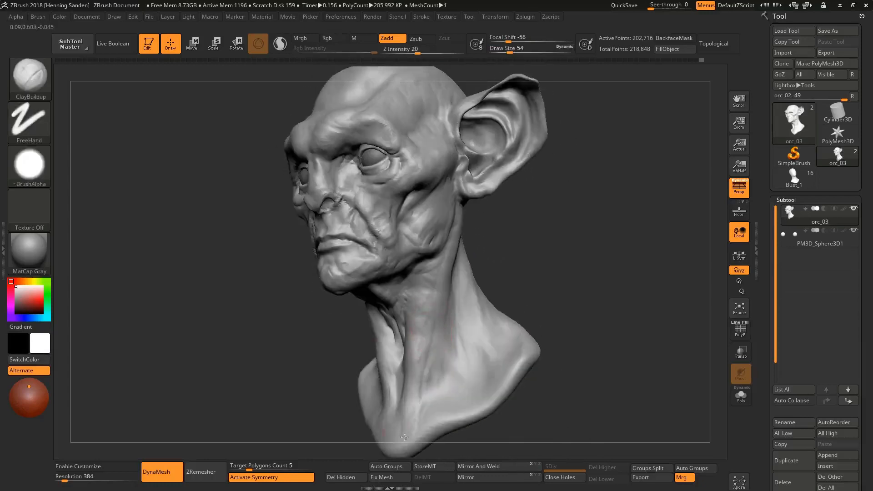
right_drag(389, 411, 414, 427)
key(s)
drag(414, 428, 410, 428)
Refine the base of the throat and the collarbone area with smaller ClayBuildup strokes and smoothing at draw size 27
alt+right_drag(362, 241, 394, 298)
key(s)
drag(395, 295, 389, 295)
mouse_move(390, 296)
right_down()
mouse_move(345, 291)
mouse_move(364, 302)
mouse_move(464, 299)
mouse_move(421, 292)
right_up()
right_drag(387, 319, 345, 268)
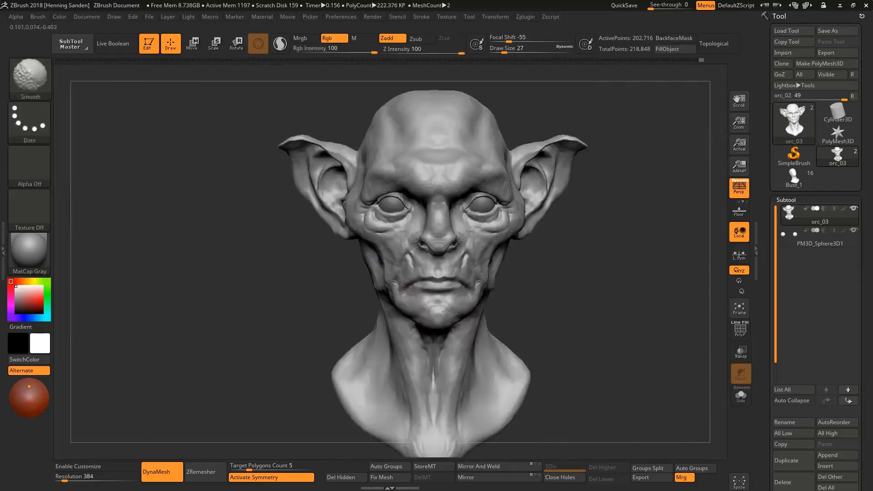
Build up the muscles along the front, side and back of the neck with the ClayBuildup brush at draw size 80
mouse_move(492, 301)
alt+right_down()
mouse_move(479, 273)
mouse_move(473, 281)
mouse_move(487, 260)
mouse_move(460, 234)
mouse_move(487, 273)
alt+right_up()
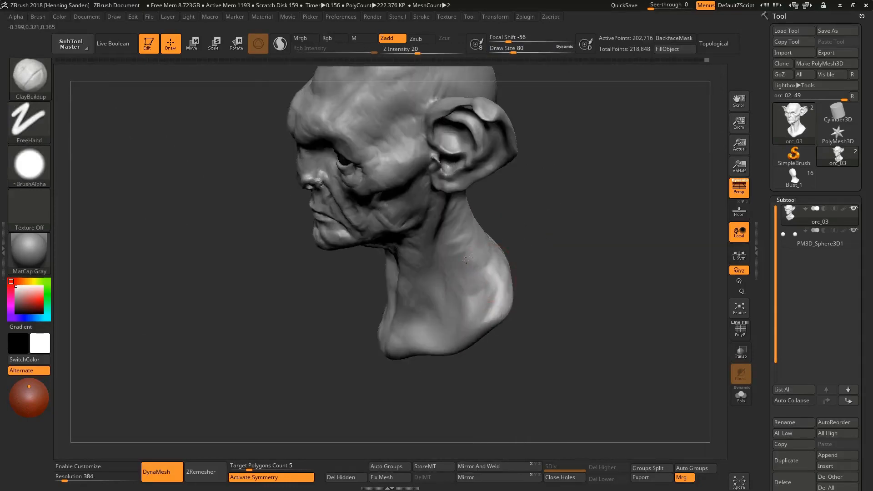
mouse_move(449, 228)
right_down()
mouse_move(434, 222)
mouse_move(445, 240)
right_up()
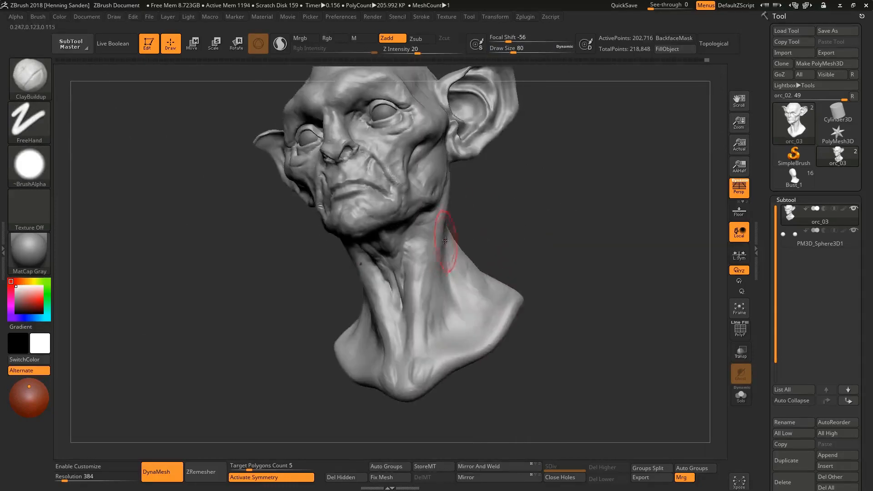
right_drag(424, 298, 445, 320)
right_drag(405, 343, 391, 357)
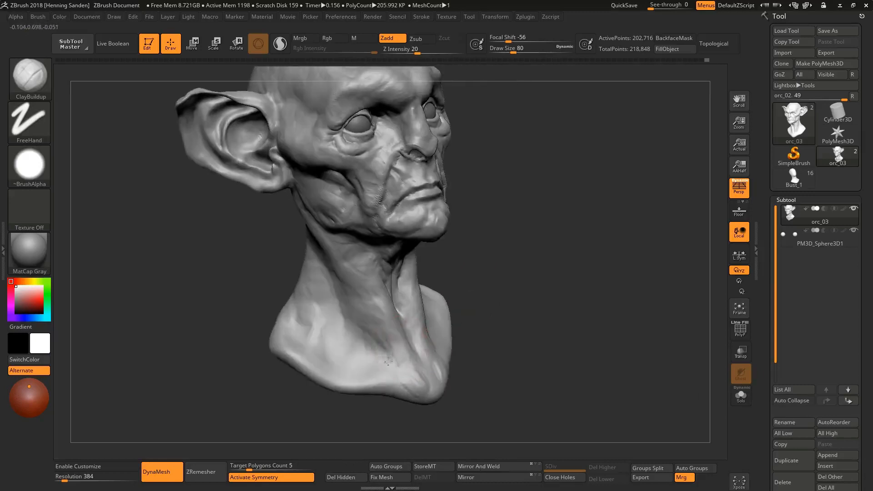
right_drag(361, 330, 339, 297)
mouse_move(329, 253)
right_down()
mouse_move(298, 241)
mouse_move(302, 248)
right_up()
right_drag(277, 223, 345, 269)
right_drag(278, 275, 267, 260)
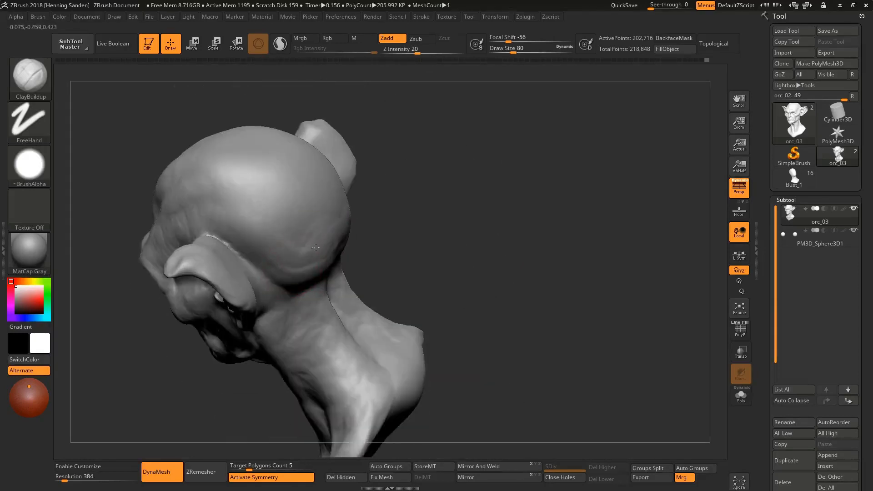
Sculpt the forehead forms and brow folds with the ClayBuildup brush, reducing the draw size from 65 to 39
right_drag(257, 195, 387, 213)
mouse_move(302, 224)
right_down()
mouse_move(337, 204)
mouse_move(327, 236)
right_up()
key(s)
click(261, 242)
mouse_move(266, 232)
mouse_down()
mouse_move(223, 248)
mouse_move(214, 241)
mouse_up()
mouse_move(284, 228)
alt+right_down()
mouse_move(326, 224)
mouse_move(323, 201)
mouse_move(296, 211)
mouse_move(304, 221)
mouse_move(271, 217)
alt+right_up()
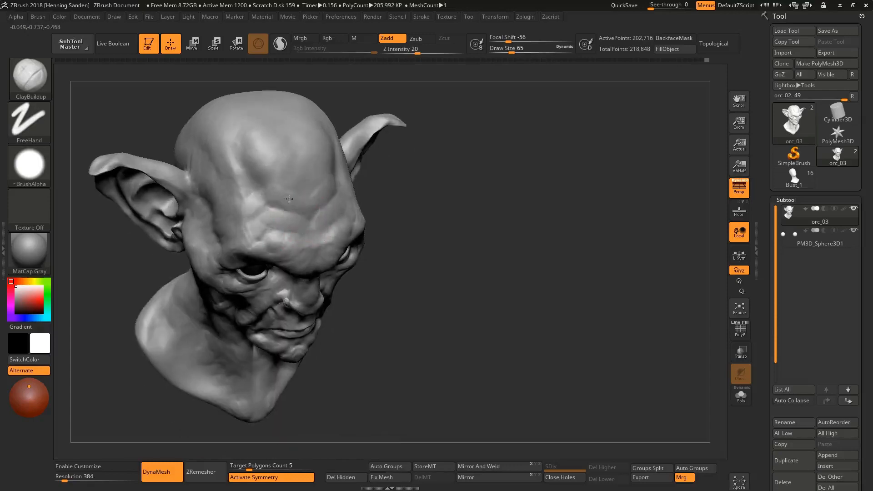
shift+right_drag(289, 199, 296, 222)
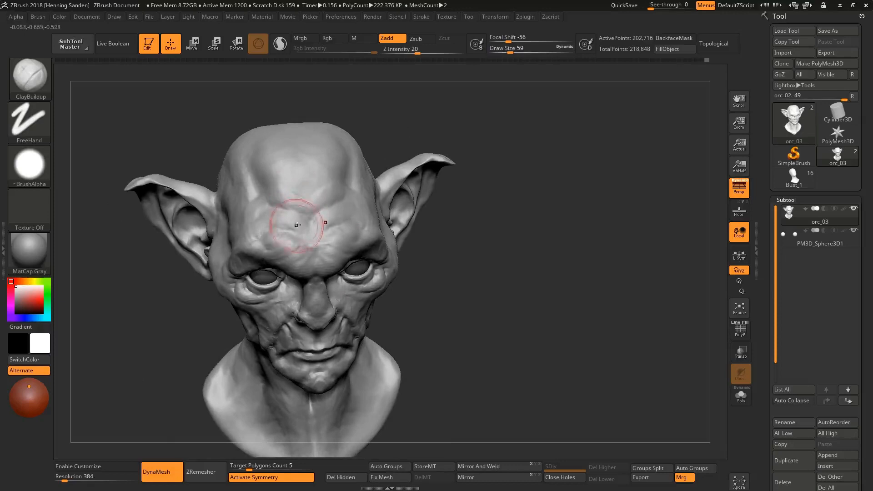
mouse_move(281, 224)
right_down()
mouse_move(259, 223)
mouse_move(315, 190)
mouse_move(273, 189)
mouse_move(322, 220)
mouse_move(326, 211)
mouse_move(312, 189)
mouse_move(295, 236)
mouse_move(274, 252)
right_up()
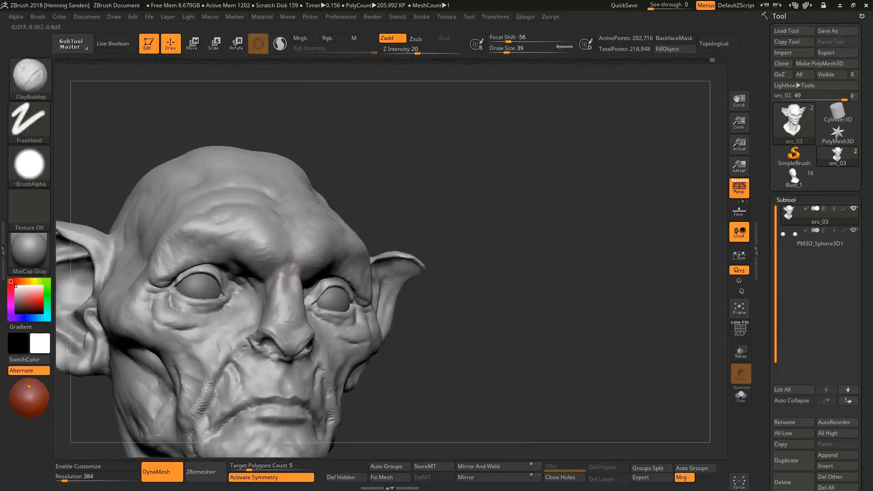
mouse_move(282, 222)
ctrl+right_down()
mouse_move(308, 288)
mouse_move(326, 243)
ctrl+right_up()
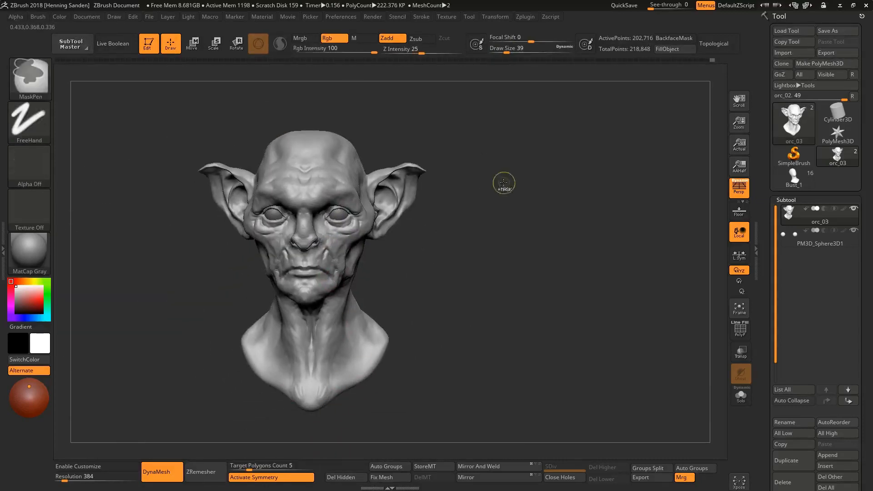
Remesh the head with DynaMesh at resolution 384 and check its wireframe around the eye and ear
ctrl+drag(493, 194, 473, 239)
key(ctrl+z)
key(shift+f)
ctrl+right_drag(378, 237, 351, 236)
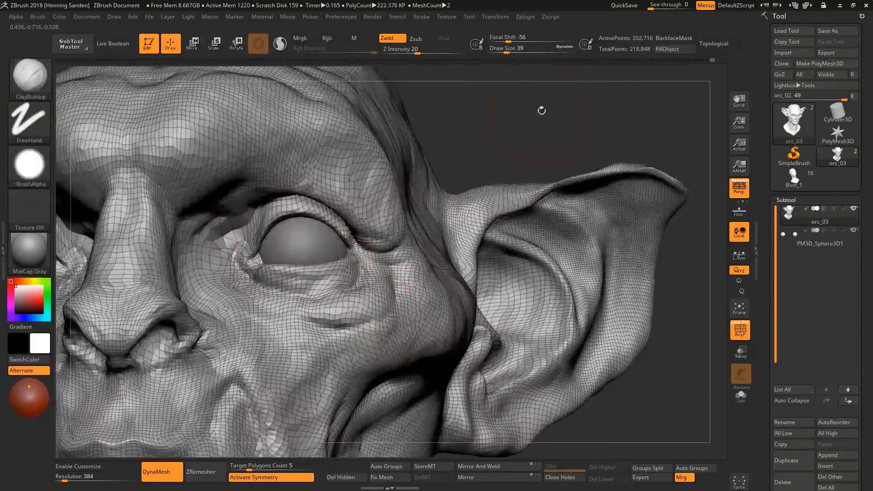
ctrl+drag(531, 104, 510, 141)
mouse_move(445, 203)
ctrl+right_down()
mouse_move(373, 237)
mouse_move(377, 269)
mouse_move(377, 241)
mouse_move(421, 224)
mouse_move(372, 239)
mouse_move(398, 232)
mouse_move(413, 215)
ctrl+right_up()
key(shift+f)
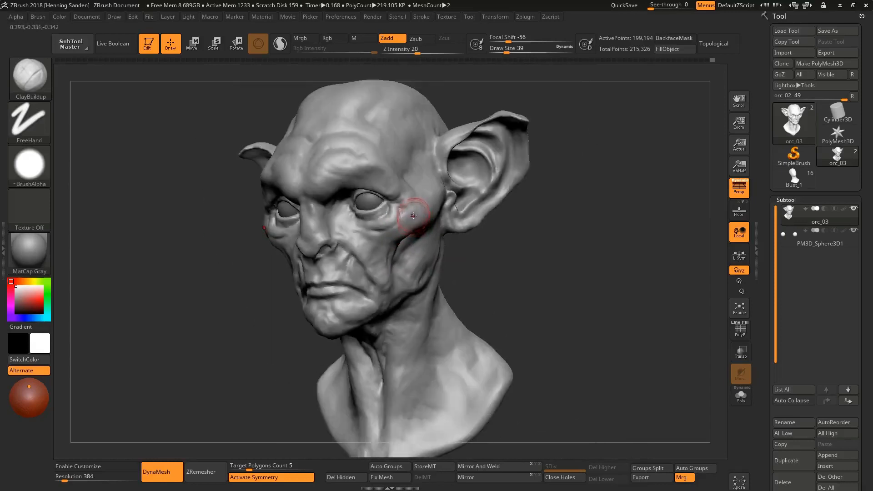
Refine the forehead, temples and cheeks with the ClayBuildup brush at draw size 39
mouse_move(403, 195)
right_down()
mouse_move(418, 205)
mouse_move(425, 195)
mouse_move(392, 190)
mouse_move(403, 184)
right_up()
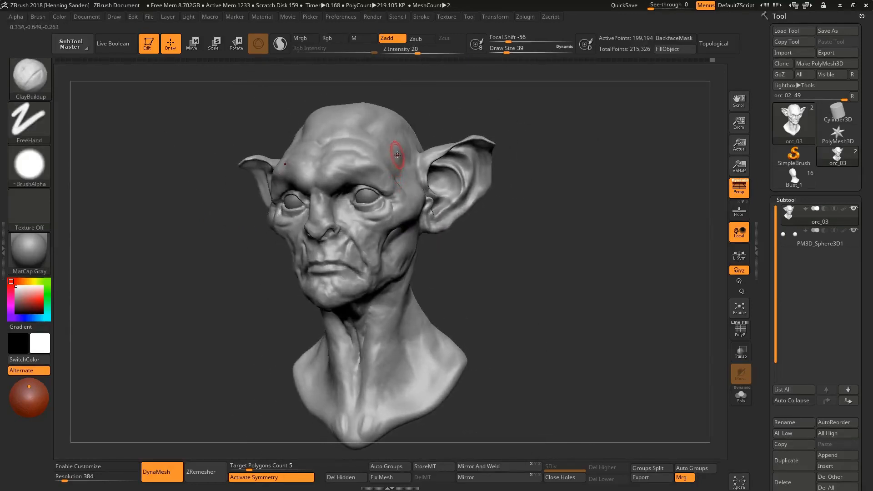
mouse_move(399, 163)
right_down()
mouse_move(405, 199)
mouse_move(414, 201)
mouse_move(389, 223)
mouse_move(392, 207)
mouse_move(398, 212)
mouse_move(360, 195)
mouse_move(382, 245)
right_up()
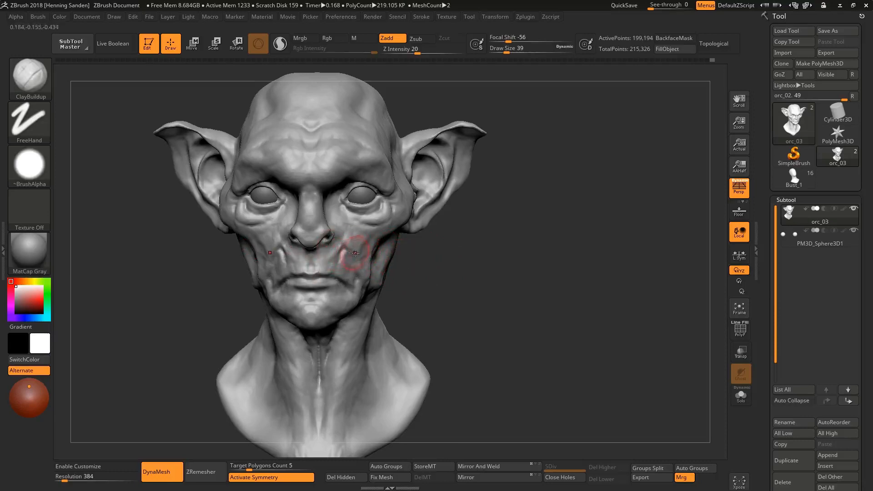
Turn off DynaMesh and subdivide the head mesh twice to subdivision level 3
click(162, 478)
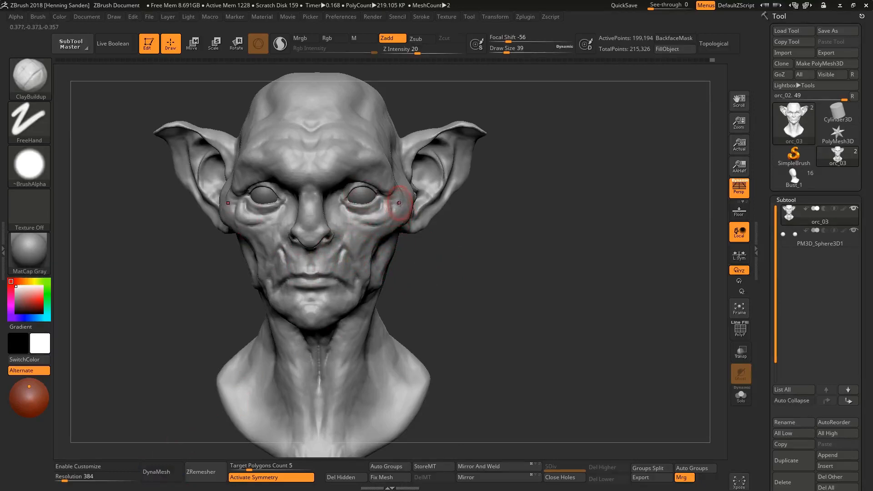
key(ctrl+d)
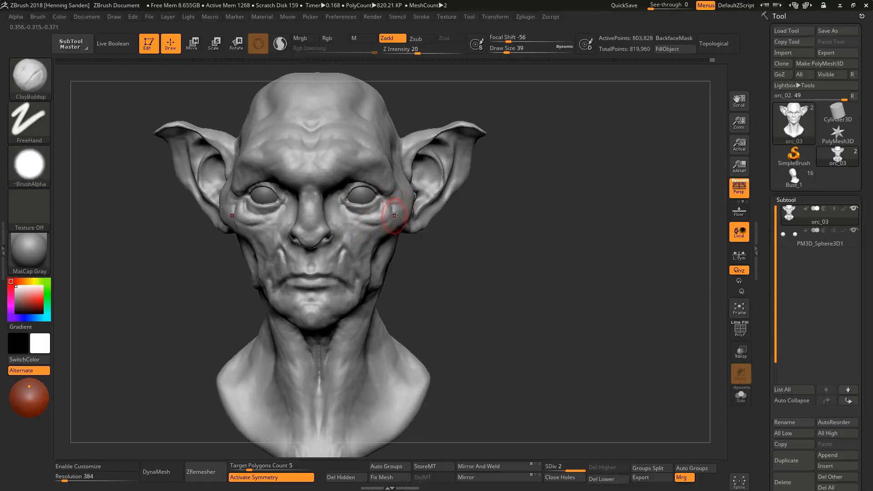
key(ctrl+d)
Sculpt folds into the eye bag and the outer brow overhang with the ClayBuildup brush at draw size 17
right_drag(361, 211, 319, 219)
ctrl+right_drag(385, 195, 394, 216)
key(s)
drag(394, 216, 384, 216)
mouse_move(385, 215)
right_down()
mouse_move(390, 191)
mouse_move(370, 202)
mouse_move(409, 186)
right_up()
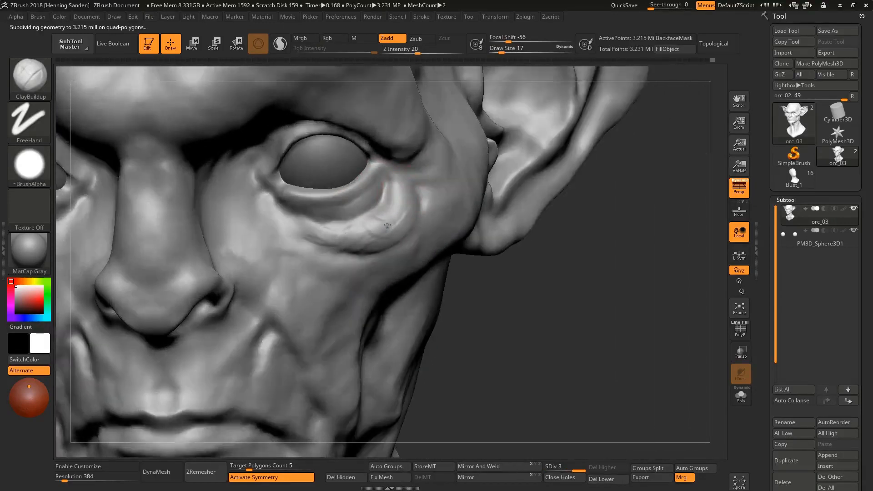
right_drag(406, 188, 424, 210)
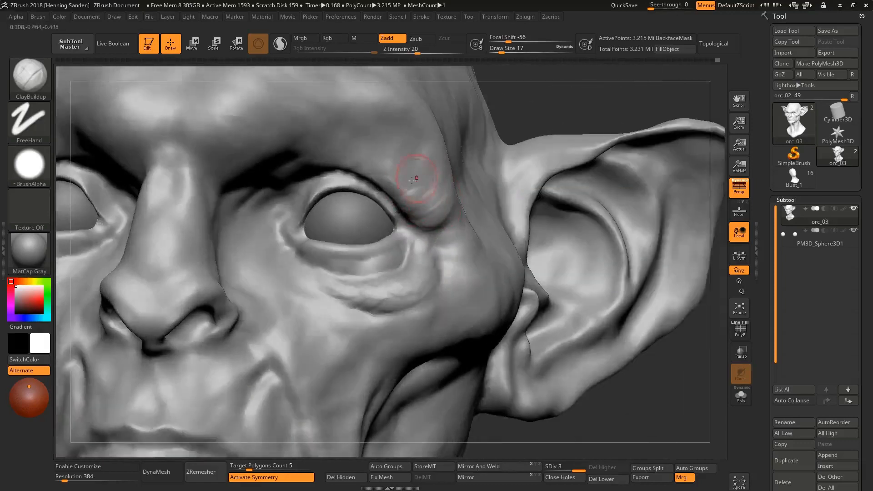
right_drag(412, 180, 365, 168)
mouse_move(353, 138)
right_down()
mouse_move(373, 159)
mouse_move(314, 175)
mouse_move(341, 205)
right_up()
Carve fine folds into the skin above the upper eyelid with the ClayBuildup brush at draw size 11
key(s)
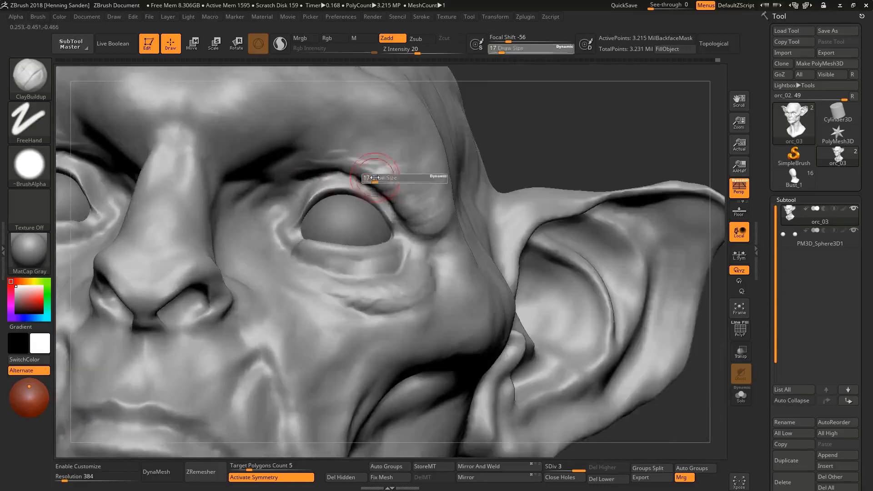
drag(372, 176, 367, 176)
mouse_move(359, 173)
right_down()
mouse_move(328, 159)
mouse_move(307, 182)
right_up()
key(s)
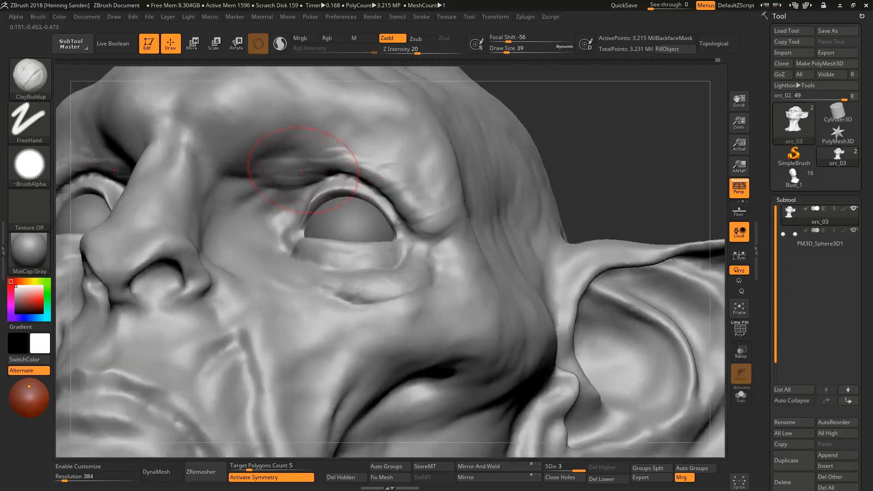
key(s)
mouse_move(311, 175)
mouse_down()
mouse_move(259, 181)
mouse_move(344, 170)
mouse_up()
right_drag(337, 172, 313, 191)
drag(311, 176, 293, 174)
right_drag(292, 174, 336, 156)
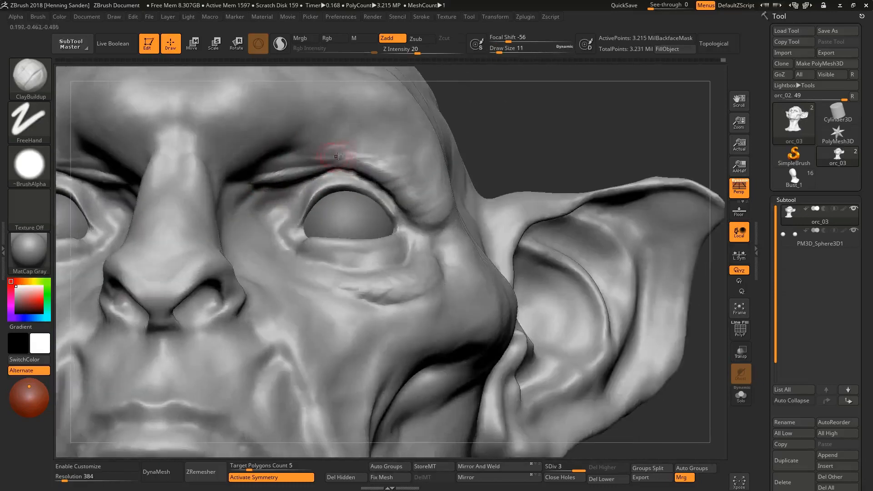
right_drag(424, 178, 468, 196)
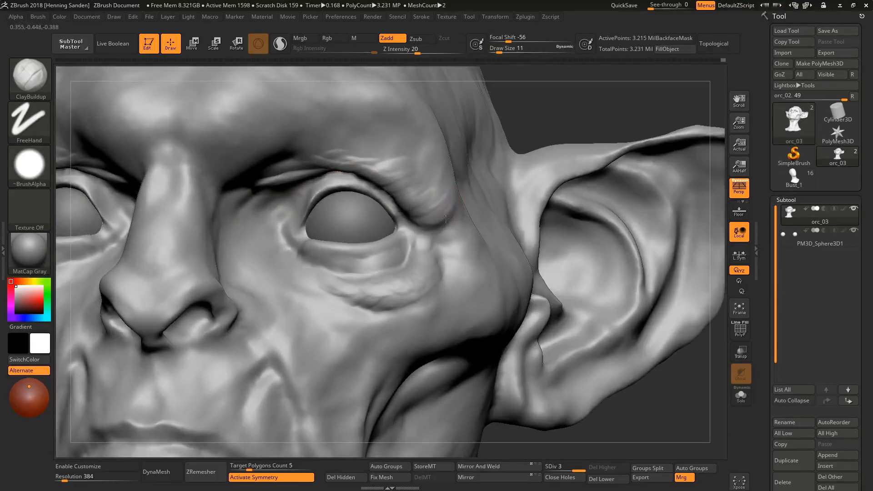
Add skin folds at the outer corner of the eye beneath the brow overhang with the ClayBuildup brush at draw size 11
right_drag(412, 222, 418, 224)
drag(450, 231, 439, 229)
right_drag(439, 230, 476, 239)
drag(470, 232, 435, 229)
right_drag(514, 227, 493, 220)
mouse_move(461, 230)
mouse_down()
mouse_move(505, 211)
mouse_move(460, 217)
mouse_up()
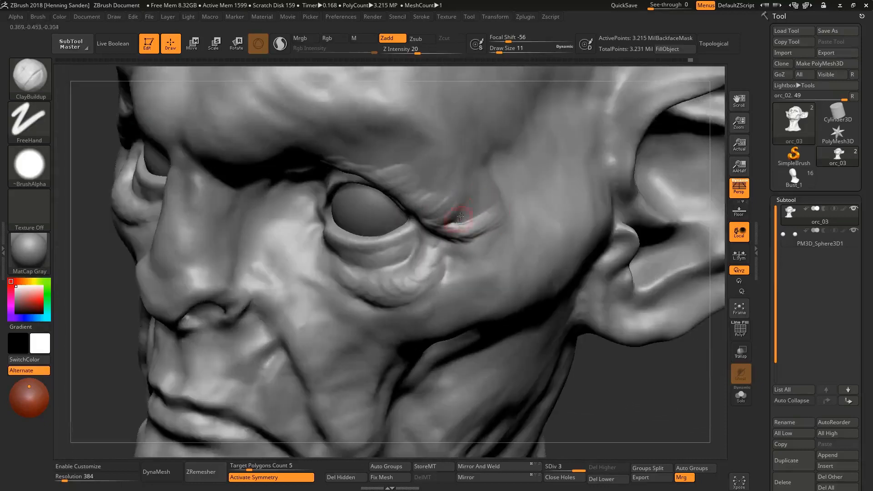
Detail the outer part of the eye bag and lower eyelid with ClayBuildup wrinkles at draw size 11
mouse_move(467, 219)
alt+right_down()
mouse_move(457, 182)
mouse_move(480, 232)
alt+right_up()
drag(480, 232, 457, 244)
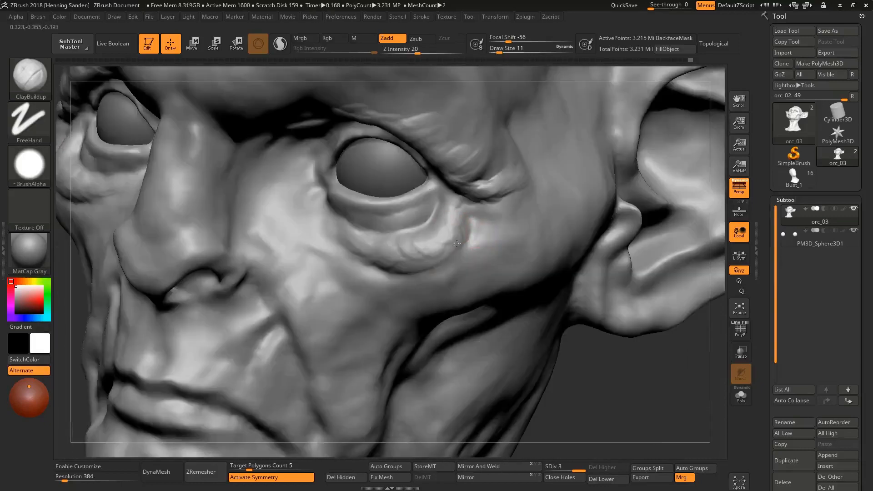
right_drag(402, 263, 415, 202)
drag(415, 202, 403, 225)
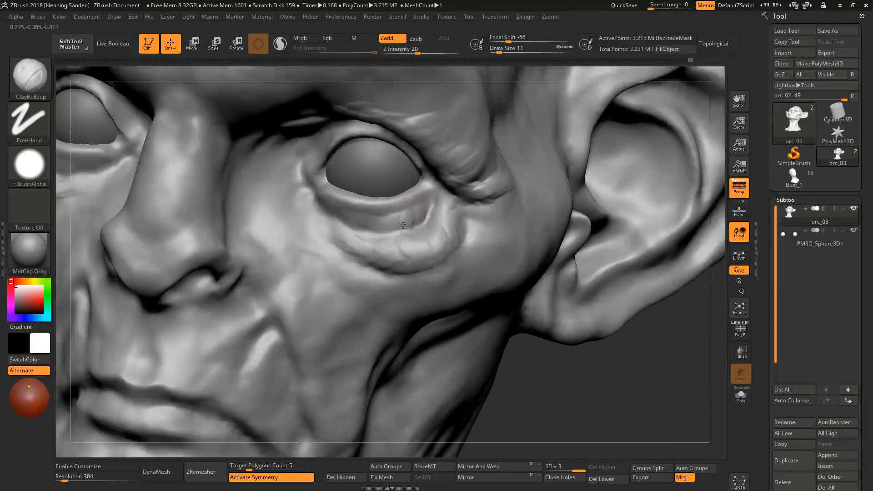
Shape the inner corner of the eye and adjoining eye bag with the ClayBuildup brush at draw size 7
alt+right_drag(348, 218, 268, 235)
mouse_move(353, 217)
right_down()
mouse_move(314, 217)
mouse_move(405, 178)
right_up()
key(s)
drag(409, 165, 407, 162)
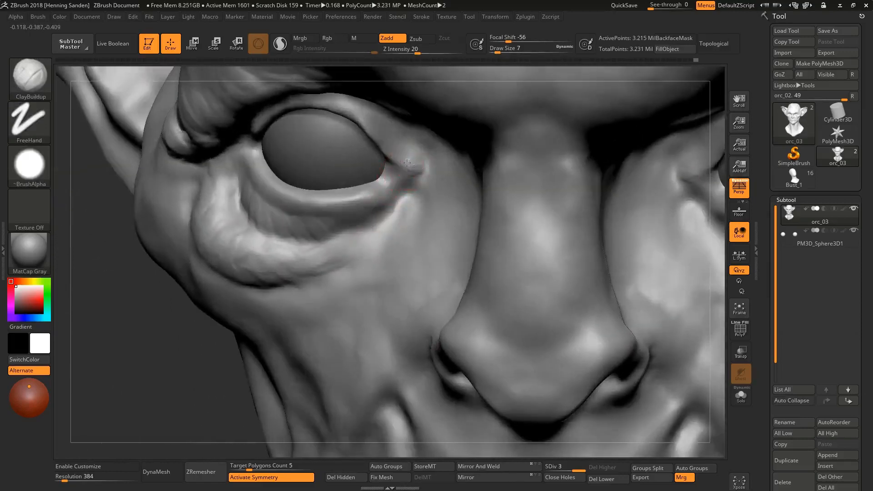
right_drag(403, 161, 400, 152)
Sharpen the inner eye corner and lower eyelid creases with the Standard brush at draw size 8
key(b)
key(s)
key(t)
key(s)
drag(402, 153, 404, 154)
mouse_move(392, 149)
mouse_down()
mouse_move(407, 175)
mouse_move(390, 188)
mouse_up()
right_drag(389, 188, 364, 193)
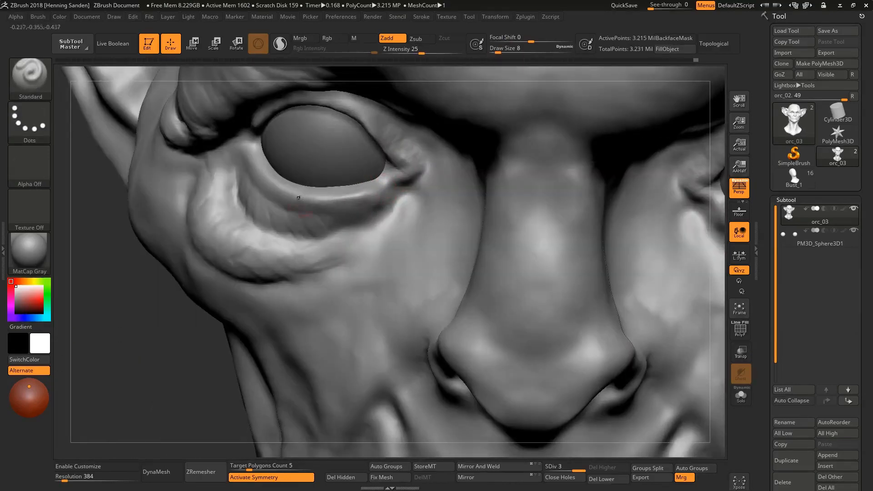
mouse_move(254, 155)
right_down()
mouse_move(268, 139)
mouse_move(291, 139)
right_up()
Switch to the ClayBuildup brush and build up the inner end of the eye bag at draw size 11
key(b)
key(c)
key(b)
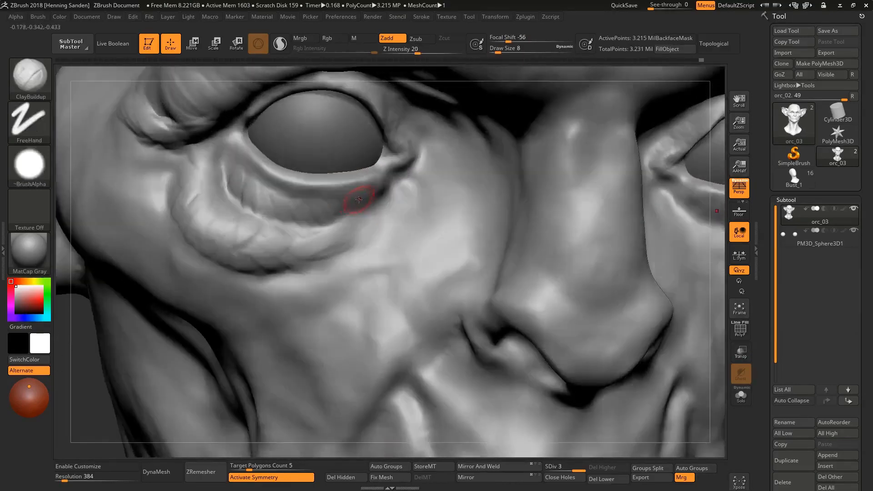
key(s)
drag(371, 200, 375, 200)
right_drag(382, 190, 409, 171)
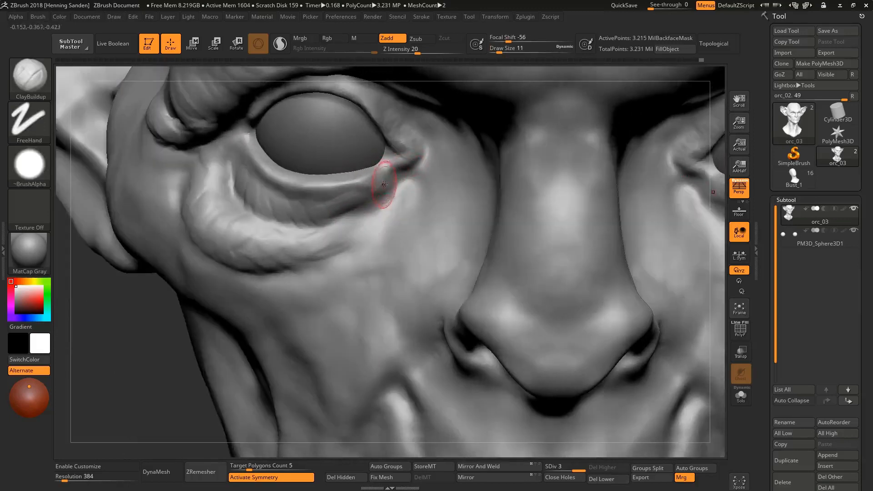
Sculpt the tear duct and fine lower-eyelid wrinkles with the ClayBuildup brush at draw sizes 7 and 8
key(s)
mouse_move(430, 257)
mouse_down()
mouse_move(396, 304)
mouse_move(345, 321)
mouse_up()
drag(343, 284, 321, 334)
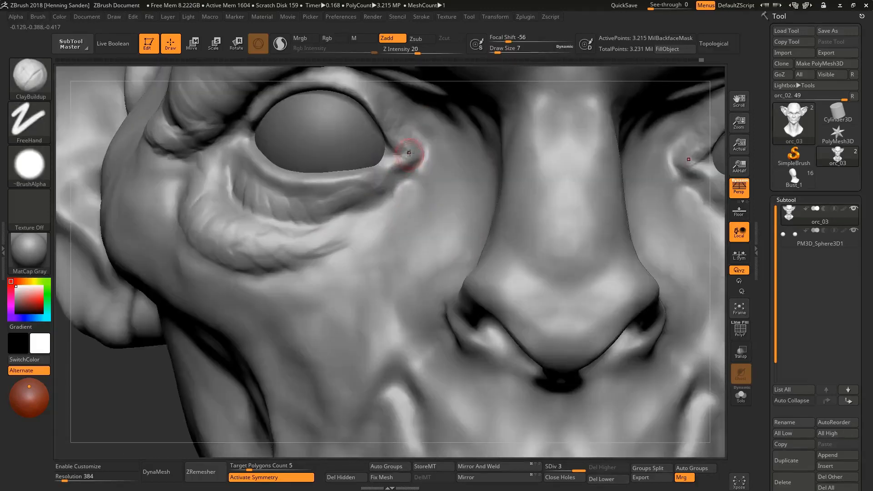
right_drag(383, 165, 389, 128)
key(s)
key(ctrl+z)
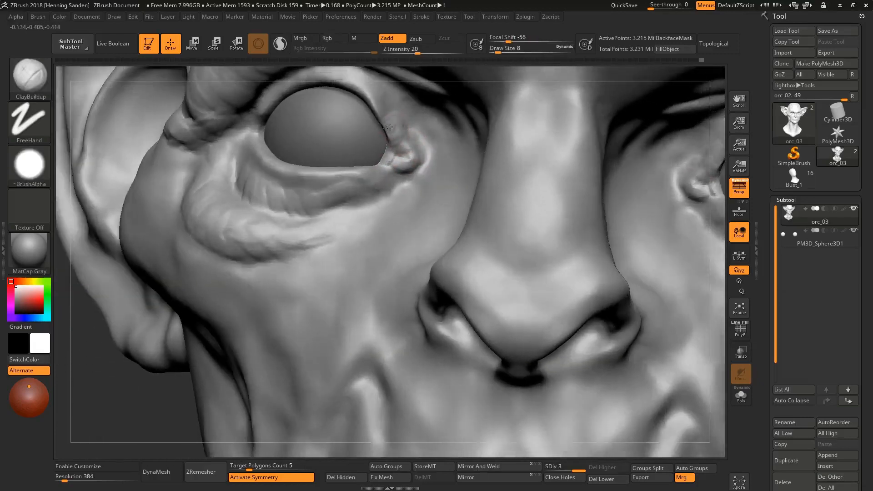
right_drag(361, 93, 406, 169)
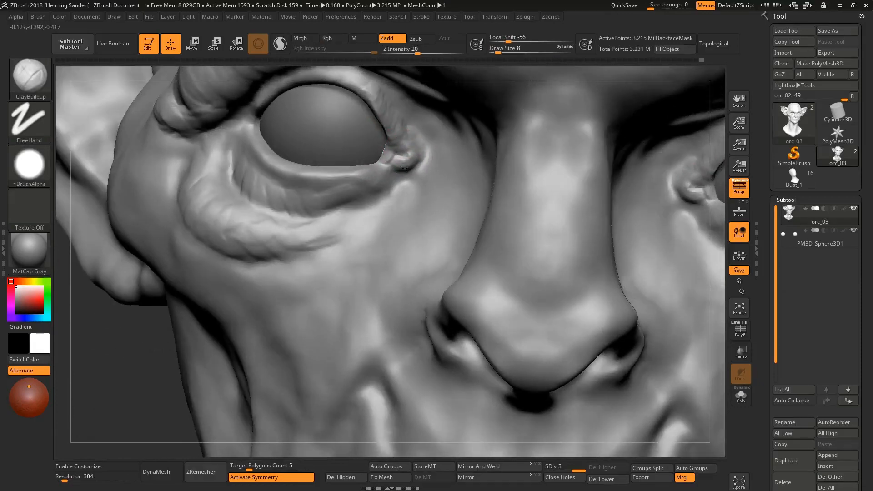
Refine the fold between the inner brow and nose bridge with the ClayBuildup brush, enlarging the draw size to 22
key(f)
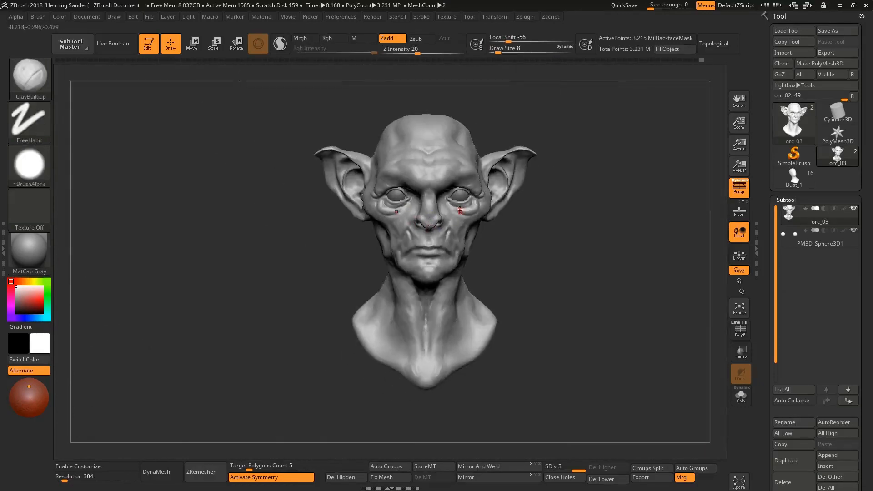
ctrl+right_drag(440, 223, 400, 219)
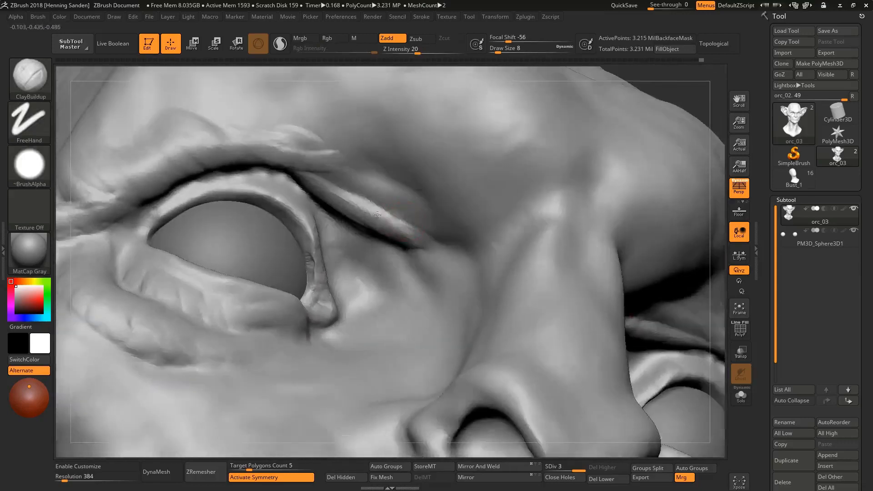
mouse_move(386, 217)
mouse_down()
mouse_move(341, 188)
mouse_move(368, 204)
mouse_up()
key(bracketright)
right_drag(407, 216, 438, 217)
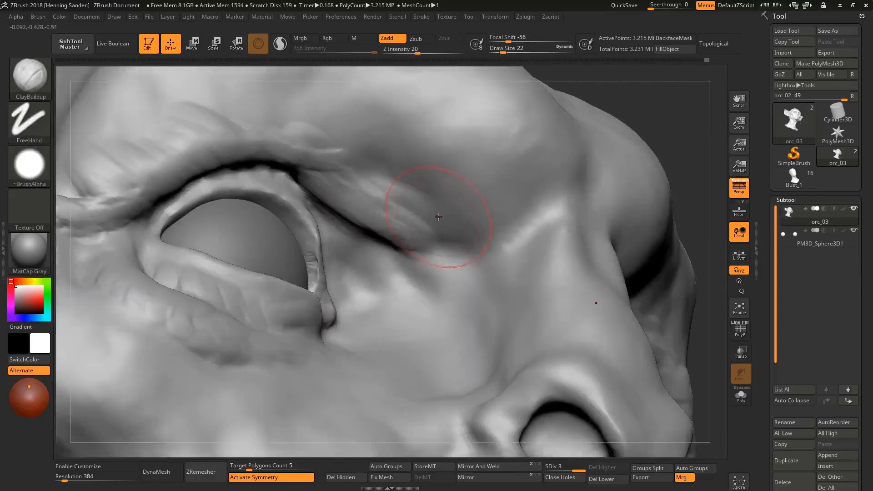
drag(438, 217, 346, 191)
mouse_move(346, 191)
ctrl+right_down()
mouse_move(419, 201)
mouse_move(475, 192)
mouse_move(485, 201)
ctrl+right_up()
drag(473, 197, 455, 182)
right_drag(454, 181, 400, 187)
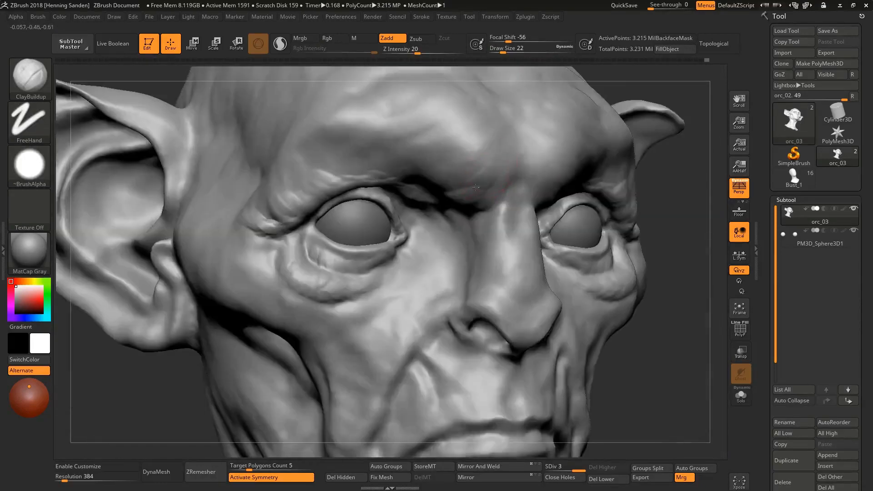
Build up skin folds across the inner brow ridge with the ClayBuildup brush at draw size 22
mouse_move(459, 191)
mouse_down()
mouse_move(471, 156)
mouse_move(436, 172)
mouse_up()
ctrl+right_drag(443, 168, 489, 159)
drag(504, 190, 438, 138)
right_drag(438, 138, 480, 189)
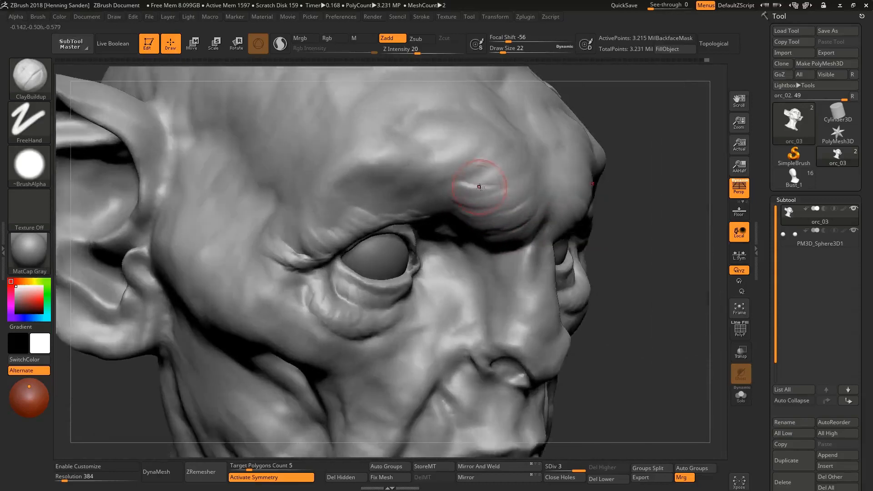
drag(477, 185, 457, 155)
right_drag(457, 155, 511, 170)
drag(510, 170, 454, 172)
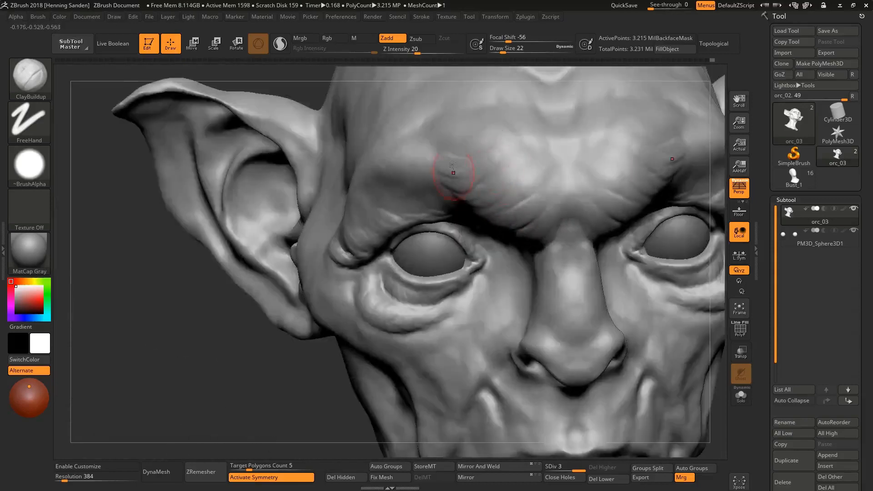
Build up the raised outer brow ridge above the eye socket with the ClayBuildup brush at draw size 22
right_drag(454, 172, 442, 210)
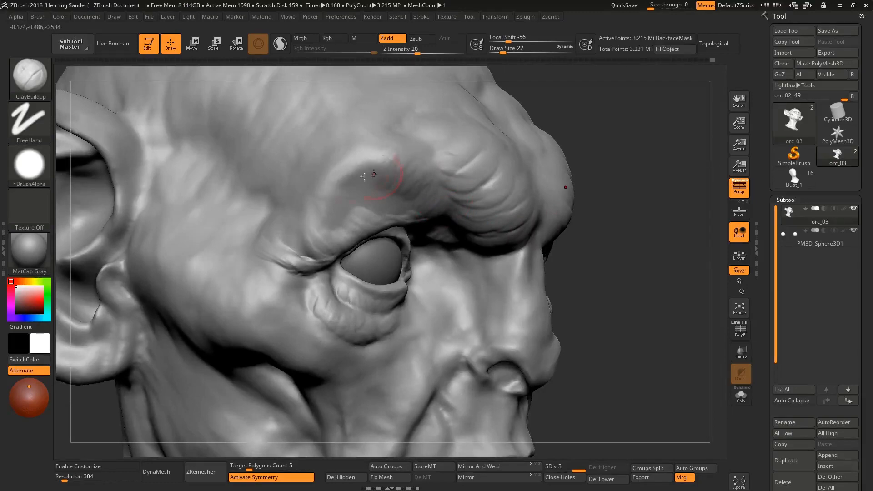
mouse_move(282, 221)
mouse_down()
mouse_move(310, 214)
mouse_move(351, 169)
mouse_move(405, 158)
mouse_up()
mouse_move(406, 158)
ctrl+right_down()
mouse_move(435, 193)
mouse_move(420, 248)
mouse_move(414, 205)
ctrl+right_up()
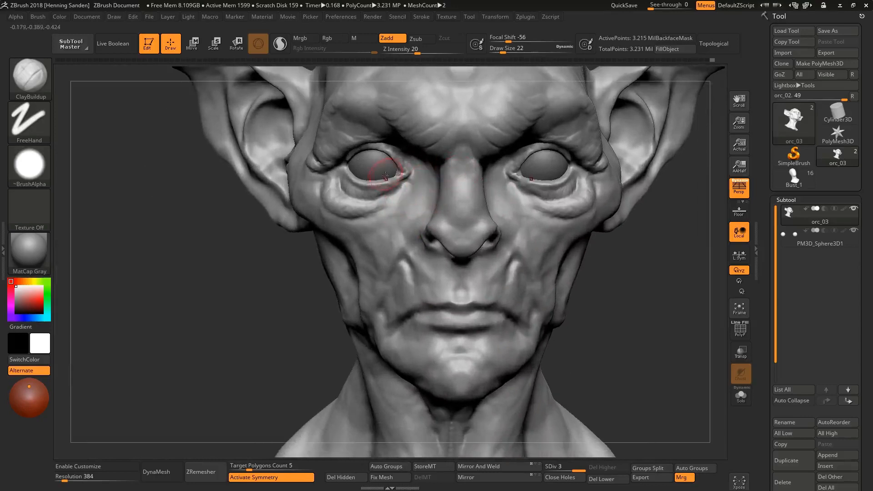
Sculpt fine folds along the nostril wing with the ClayBuildup brush at draw size 8
alt+right_drag(426, 163, 421, 276)
key(bracketleft)
key(bracketleft)
key(bracketleft)
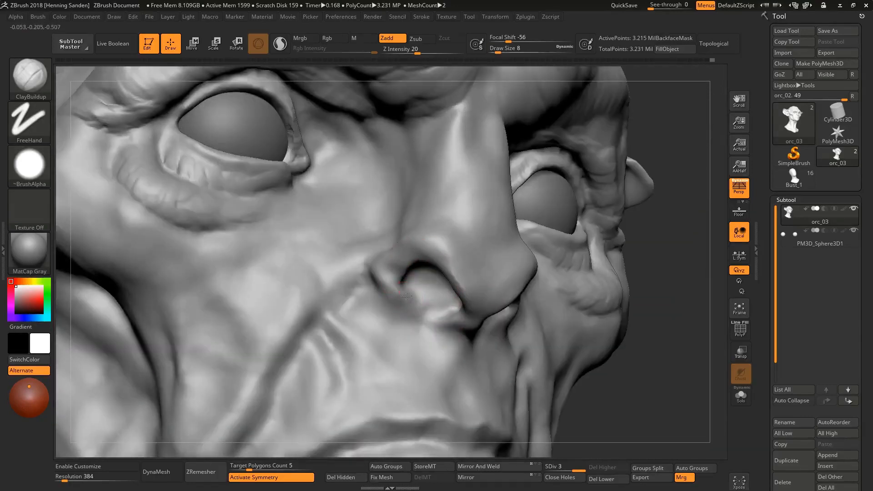
drag(389, 273, 394, 255)
right_drag(394, 268, 420, 264)
mouse_move(395, 280)
mouse_down()
mouse_move(404, 253)
mouse_move(438, 264)
mouse_up()
right_drag(439, 263, 468, 262)
Build up the side of the nose tip and the area above the nostril at draw size 14
key(bracketright)
key(bracketright)
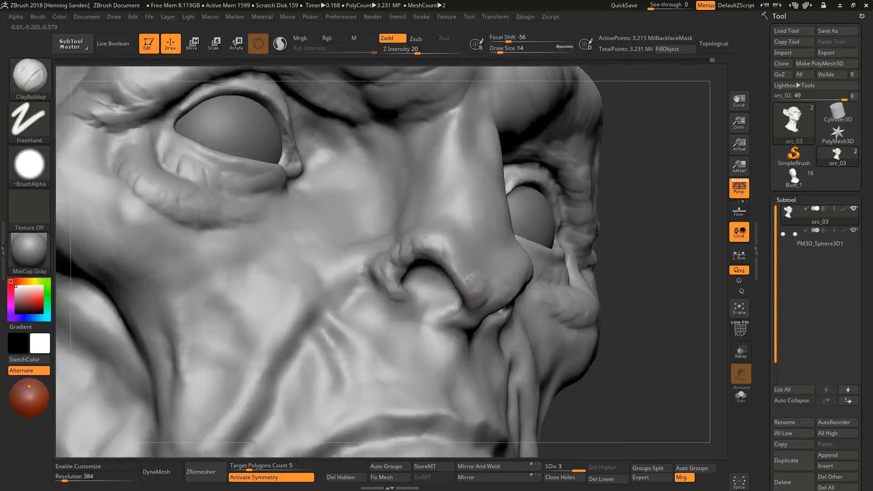
mouse_move(463, 226)
right_down()
mouse_move(513, 245)
mouse_move(472, 273)
right_up()
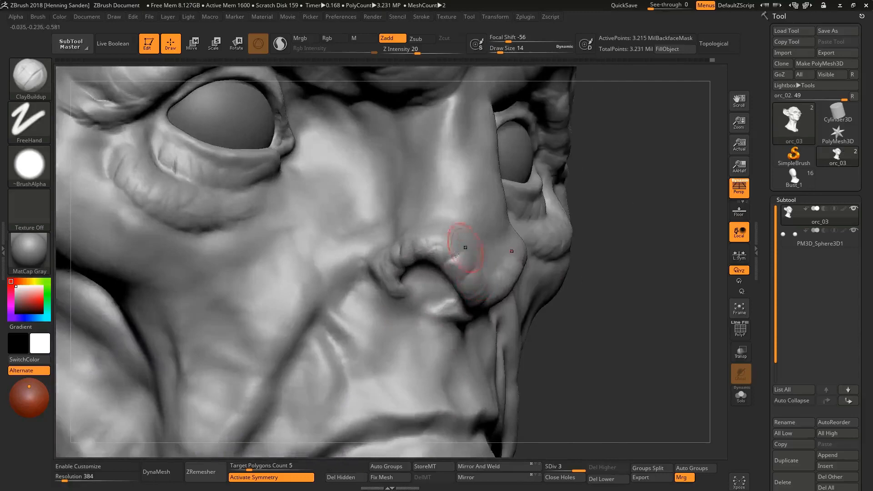
drag(454, 243, 448, 239)
right_drag(448, 238, 496, 264)
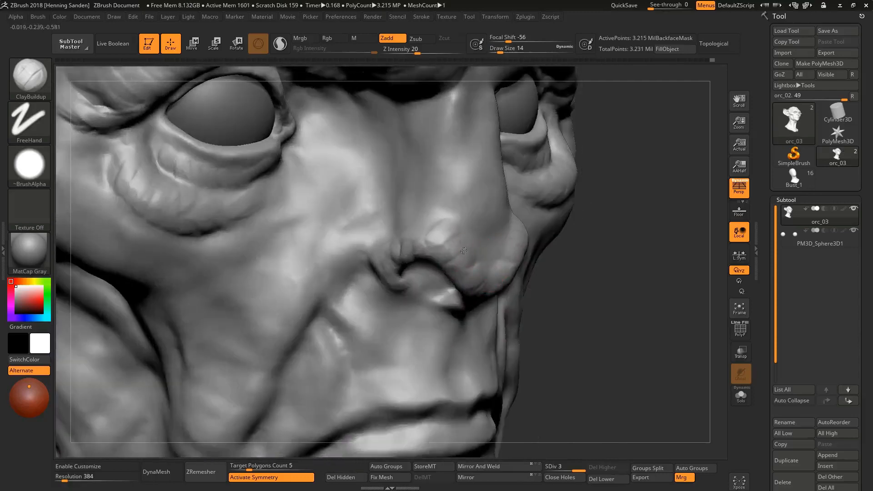
mouse_move(448, 234)
right_down()
mouse_move(427, 248)
mouse_move(410, 236)
right_up()
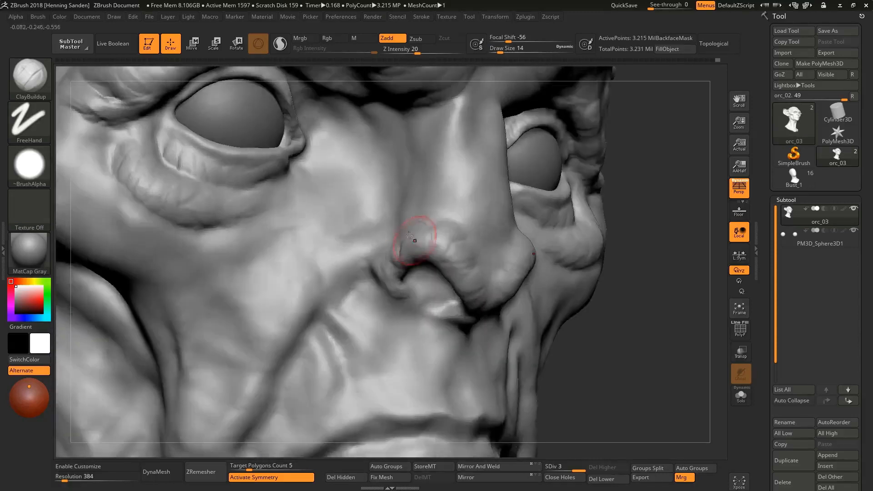
Build up the lower nostril rim beneath the nose tip with a smaller ClayBuildup brush
mouse_move(473, 268)
right_down()
mouse_move(450, 312)
mouse_move(456, 328)
mouse_move(463, 303)
right_up()
key(bracketleft)
key(bracketleft)
mouse_move(463, 304)
mouse_down()
mouse_move(444, 319)
mouse_move(435, 314)
mouse_up()
right_drag(434, 313, 412, 291)
Thicken the inner nostril edge and the back of the nostril wing at draw size 13
key(bracketright)
key(bracketright)
drag(411, 279, 412, 291)
right_drag(411, 291, 388, 270)
mouse_move(387, 273)
mouse_down()
mouse_move(394, 285)
mouse_move(400, 276)
mouse_up()
mouse_move(400, 277)
right_down()
mouse_move(434, 284)
mouse_move(448, 278)
right_up()
right_drag(436, 234, 457, 239)
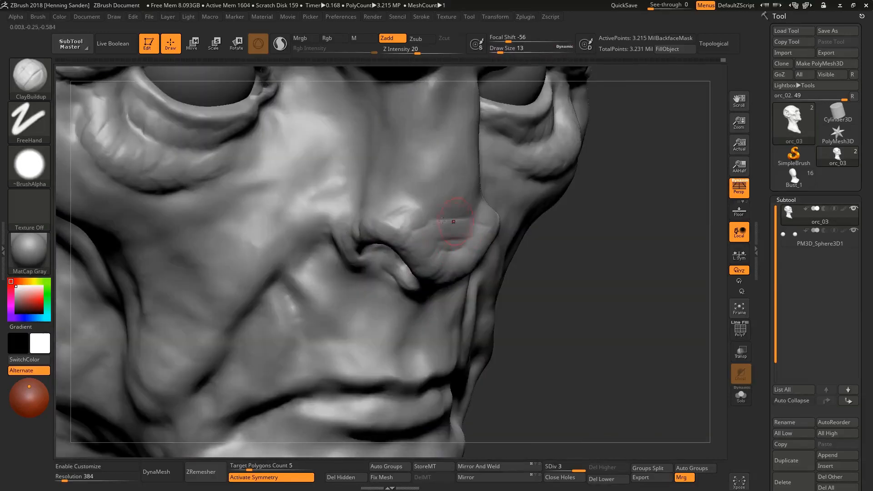
Sculpt horizontal wrinkles over the nose tip and lower bridge with the ClayBuildup brush at draw size 13
drag(454, 222, 473, 218)
mouse_move(471, 207)
mouse_down()
mouse_move(451, 204)
mouse_move(450, 190)
mouse_up()
alt+right_drag(451, 191, 471, 260)
mouse_move(486, 246)
mouse_down()
mouse_move(468, 236)
mouse_move(491, 227)
mouse_up()
mouse_move(489, 210)
mouse_down()
mouse_move(469, 208)
mouse_move(453, 190)
mouse_up()
mouse_move(452, 193)
right_down()
mouse_move(478, 247)
mouse_move(406, 260)
mouse_move(369, 329)
mouse_move(392, 287)
mouse_move(391, 295)
mouse_move(428, 281)
right_up()
Add strokes across the nose bridge at draw size 14, then build up its side at draw size 37
key(bracketright)
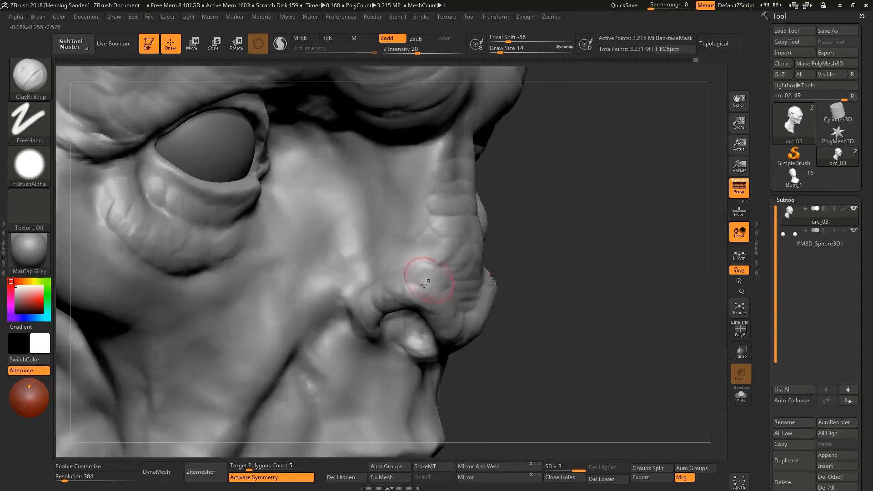
drag(445, 170, 431, 175)
right_drag(432, 175, 405, 173)
key(s)
mouse_move(459, 156)
mouse_down()
mouse_move(472, 156)
mouse_move(431, 196)
mouse_move(417, 241)
mouse_up()
right_drag(417, 241, 440, 234)
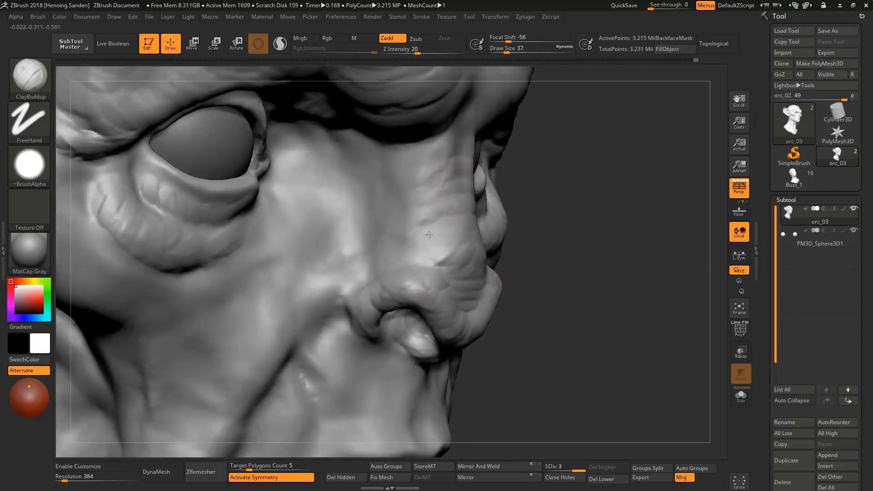
mouse_move(435, 222)
mouse_down()
mouse_move(427, 159)
mouse_move(425, 221)
mouse_move(409, 239)
mouse_up()
Refine the upper nose bridge between the eyes with the ClayBuildup brush at draw size 25
right_drag(417, 179, 386, 175)
key(s)
mouse_move(473, 167)
mouse_down()
mouse_move(440, 157)
mouse_move(448, 148)
mouse_move(428, 129)
mouse_up()
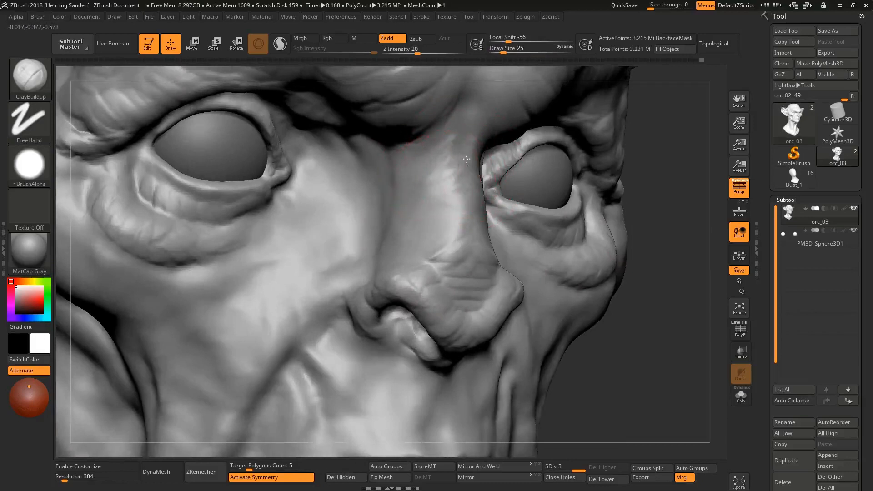
drag(466, 159, 448, 146)
right_drag(449, 146, 465, 215)
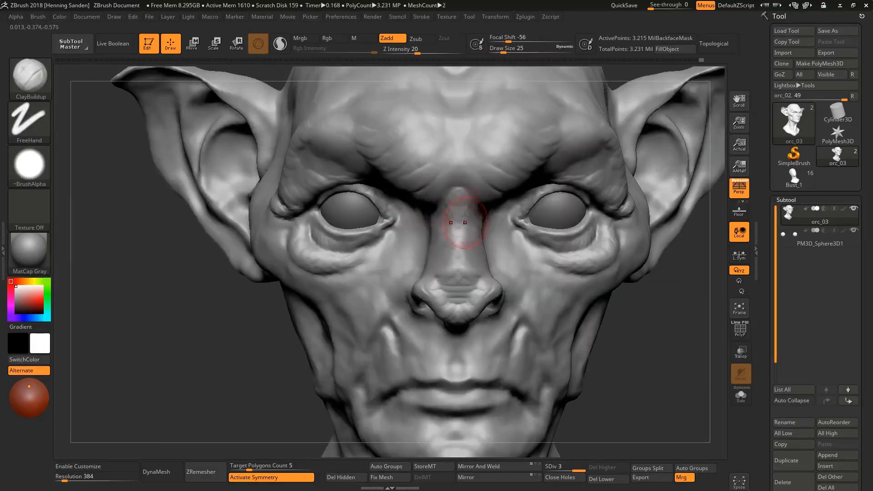
Build up the cheekbone beside the outer eye bag with the ClayBuildup brush at draw size 27
mouse_move(452, 287)
right_down()
mouse_move(417, 258)
mouse_move(437, 255)
mouse_move(350, 275)
mouse_move(337, 283)
mouse_move(361, 293)
mouse_move(354, 322)
mouse_move(374, 249)
right_up()
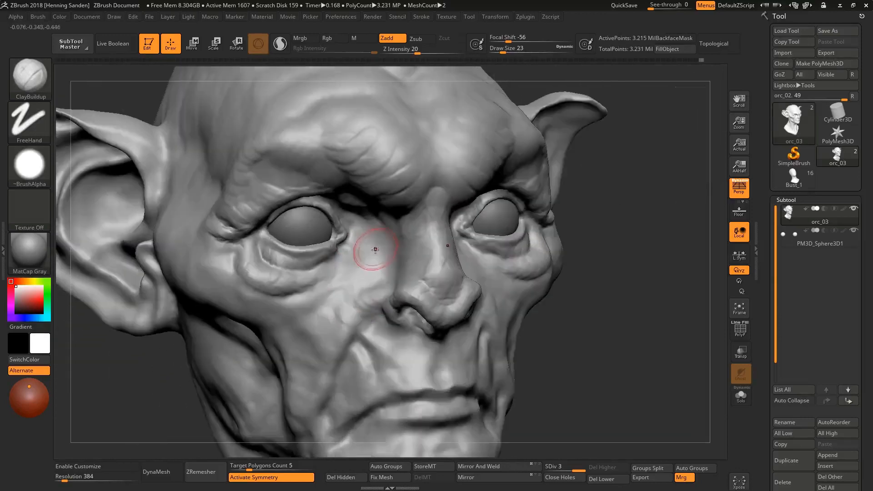
right_drag(318, 277, 269, 307)
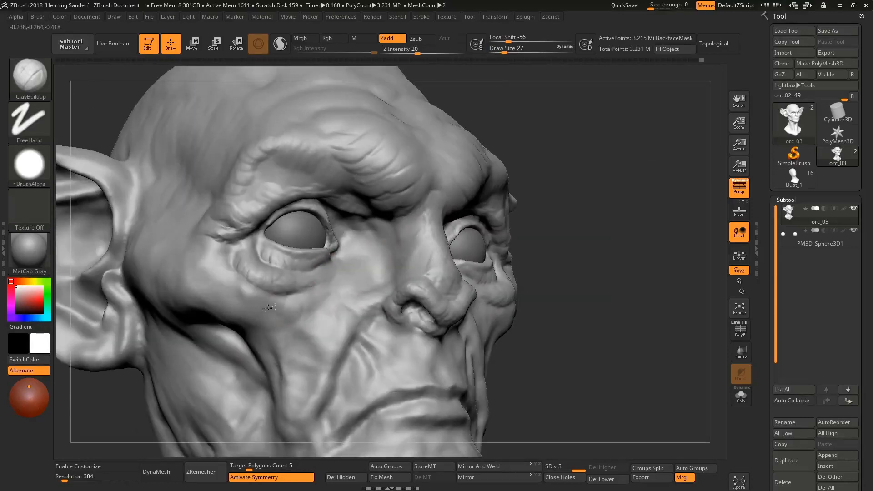
right_drag(314, 292, 318, 301)
right_drag(259, 259, 267, 244)
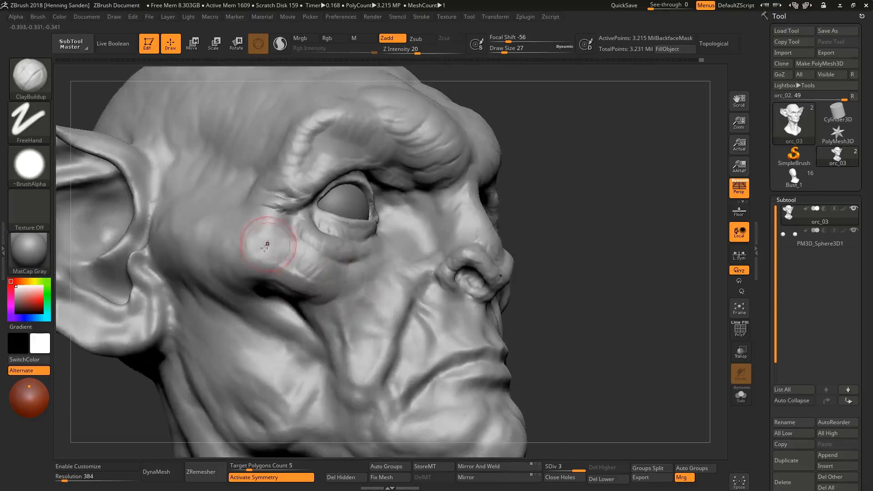
drag(267, 246, 286, 263)
mouse_move(286, 268)
right_down()
mouse_move(295, 260)
mouse_move(319, 269)
mouse_move(380, 259)
right_up()
Reduce the draw size to 14 and add subtle skin detail to the cheek below the eye bag
key(s)
drag(379, 260, 374, 260)
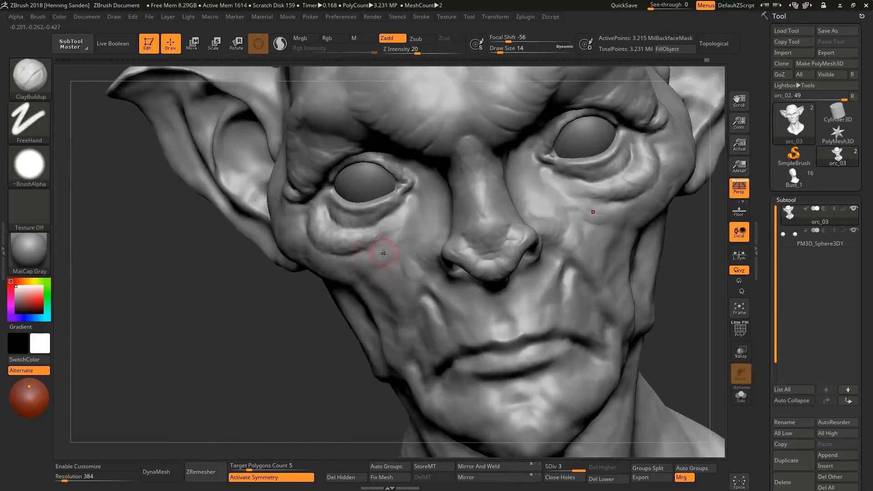
shift+right_drag(384, 254, 430, 223)
key(f)
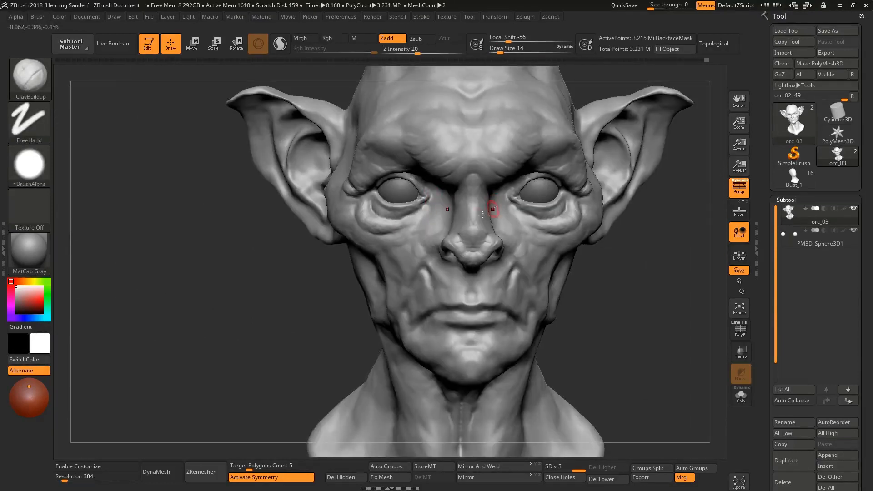
Build up the side of the nose bridge below the brow with the ClayBuildup brush at draw size 35
mouse_move(497, 201)
ctrl+right_down()
mouse_move(417, 234)
mouse_move(384, 225)
mouse_move(364, 259)
mouse_move(426, 257)
ctrl+right_up()
key(s)
drag(427, 256, 412, 278)
right_drag(410, 269, 431, 234)
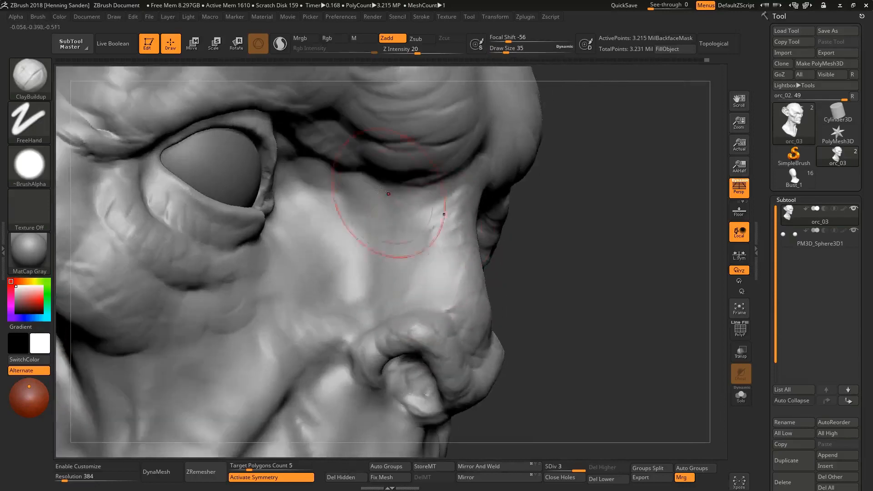
right_drag(394, 196, 358, 198)
Resize the ClayBuildup brush and sculpt skin folds from the inner cheek along the underside of the eye bag
key(s)
drag(356, 200, 348, 201)
right_drag(327, 200, 290, 196)
mouse_move(283, 200)
mouse_down()
mouse_move(269, 215)
mouse_move(271, 227)
mouse_move(226, 250)
mouse_up()
key(s)
mouse_move(218, 264)
right_down()
mouse_move(222, 286)
mouse_move(232, 255)
right_up()
drag(232, 245, 209, 258)
Adjust the brush size and build up fine wrinkles on the cheek beneath the eye bag
right_drag(226, 274, 269, 294)
key(s)
drag(263, 273, 270, 273)
mouse_move(302, 335)
mouse_down()
mouse_move(291, 326)
mouse_move(271, 335)
mouse_up()
Sculpt small folds where the nasolabial crease meets the nostril wing at draw size 11
alt+right_drag(351, 250, 424, 192)
key(s)
drag(367, 275, 361, 273)
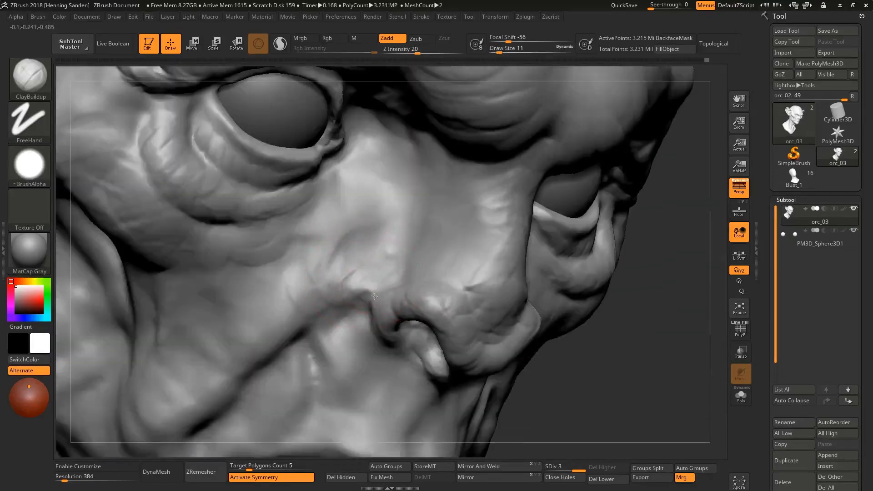
right_drag(374, 296, 314, 282)
Enlarge the draw size to 20 and add small clay strokes on the cheek beside the nasolabial crease
alt+right_drag(555, 382, 432, 301)
right_drag(505, 307, 467, 310)
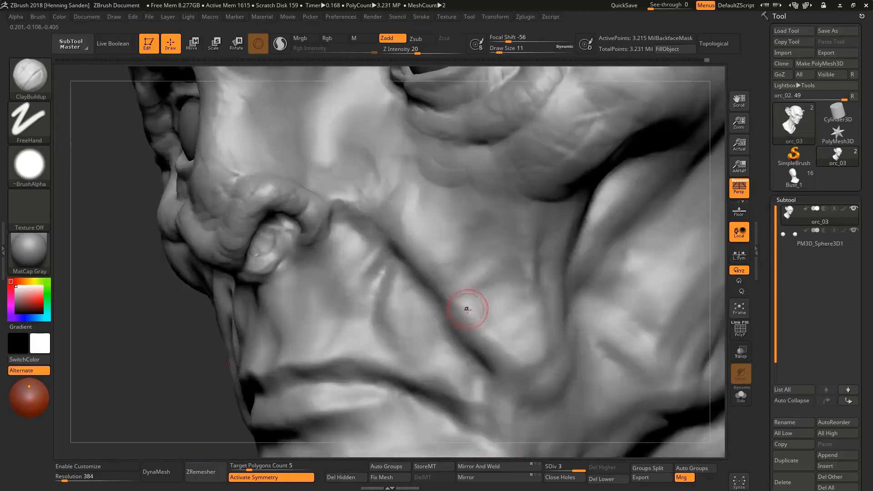
key(s)
drag(467, 309, 474, 304)
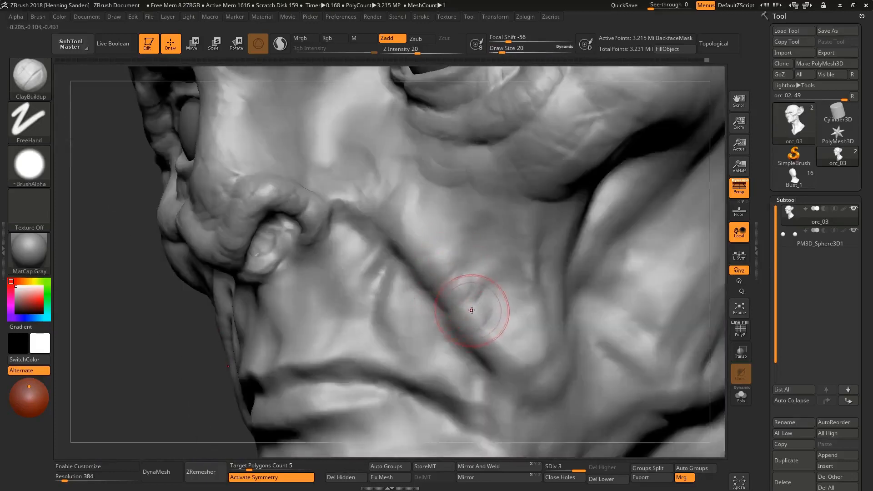
Try building up a long ridge along the nasolabial crease, and undo the strokes
mouse_move(412, 250)
mouse_down()
mouse_move(471, 321)
mouse_move(523, 416)
mouse_up()
key(ctrl)
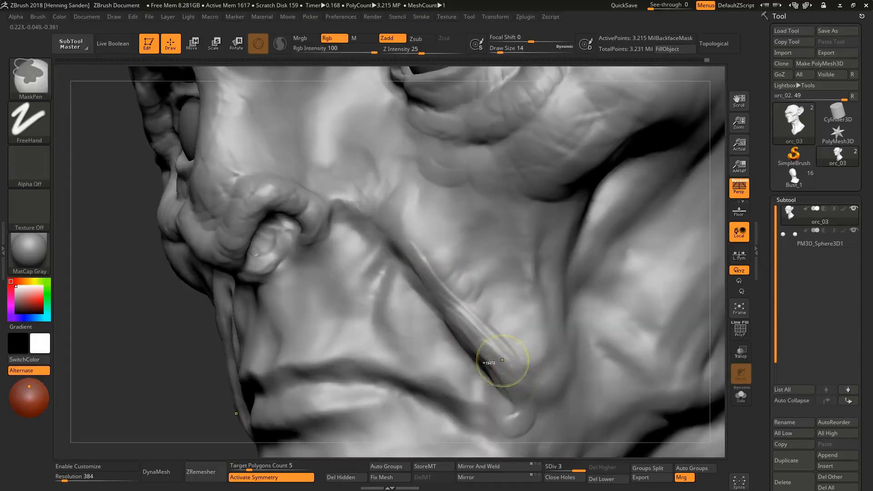
key(ctrl+z)
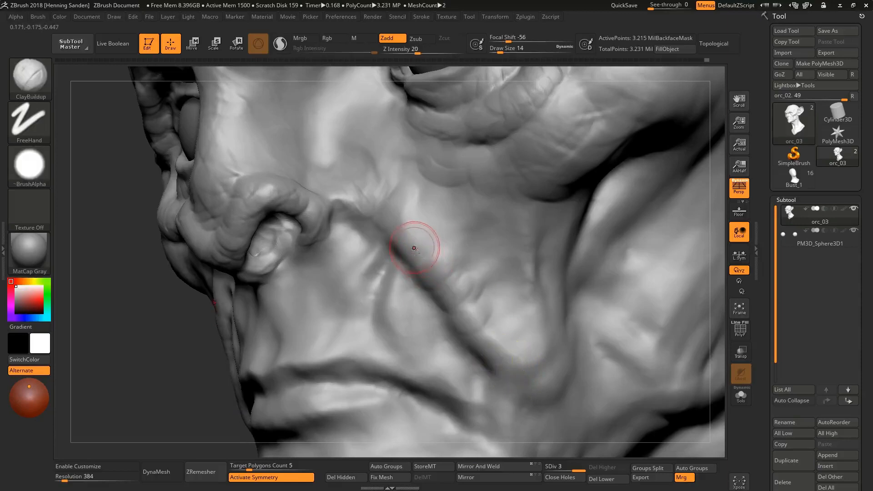
mouse_move(414, 248)
mouse_down()
mouse_move(514, 391)
mouse_move(523, 423)
mouse_up()
key(ctrl+z)
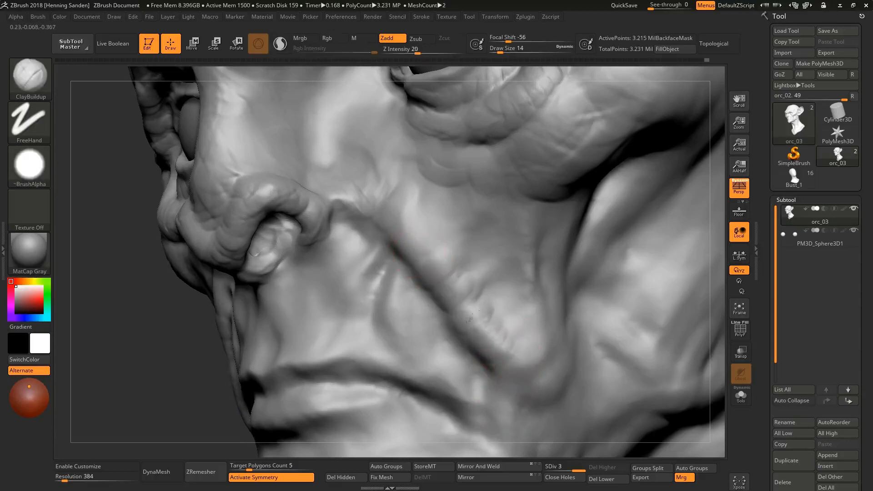
Build up cross-folds on the cheek above the nasolabial crease at draw sizes 29 and 25
right_drag(475, 304, 510, 309)
key(s)
drag(469, 328, 405, 199)
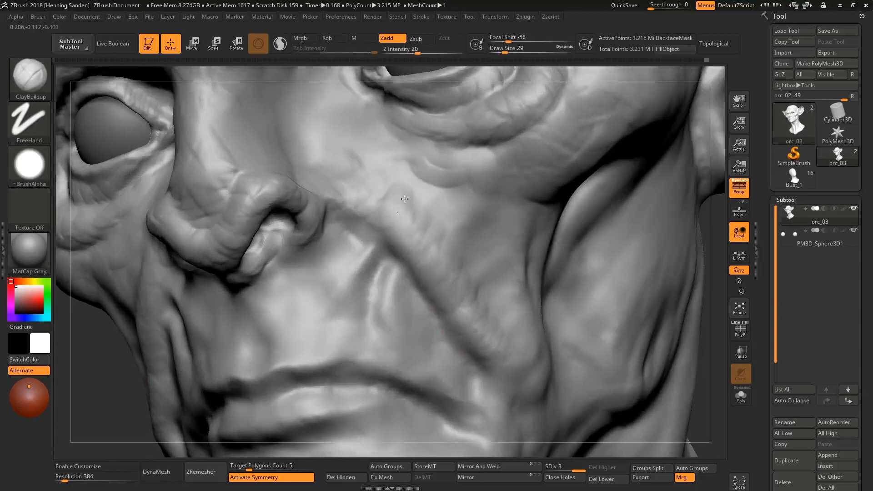
key(s)
drag(452, 266, 474, 313)
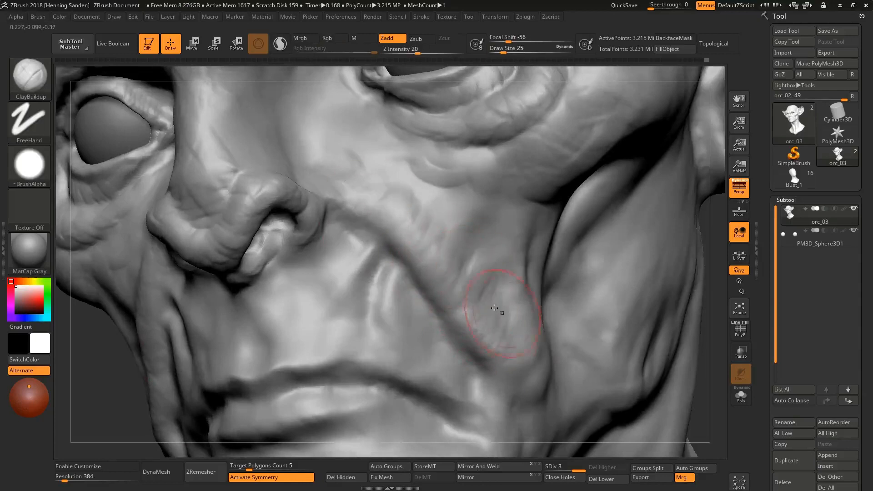
Build up the skin inside the nasolabial crease at draw size 25 and the philtrum at draw size 13
mouse_move(495, 308)
right_down()
mouse_move(515, 351)
mouse_move(487, 346)
right_up()
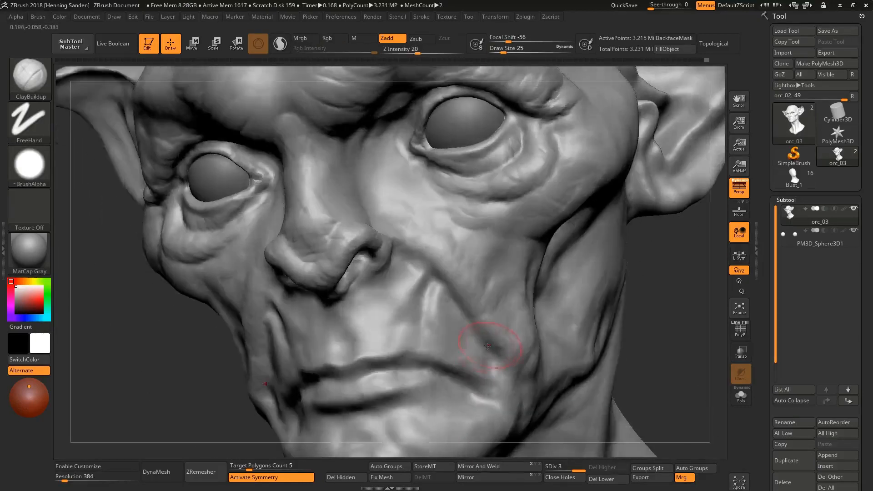
drag(448, 305, 413, 283)
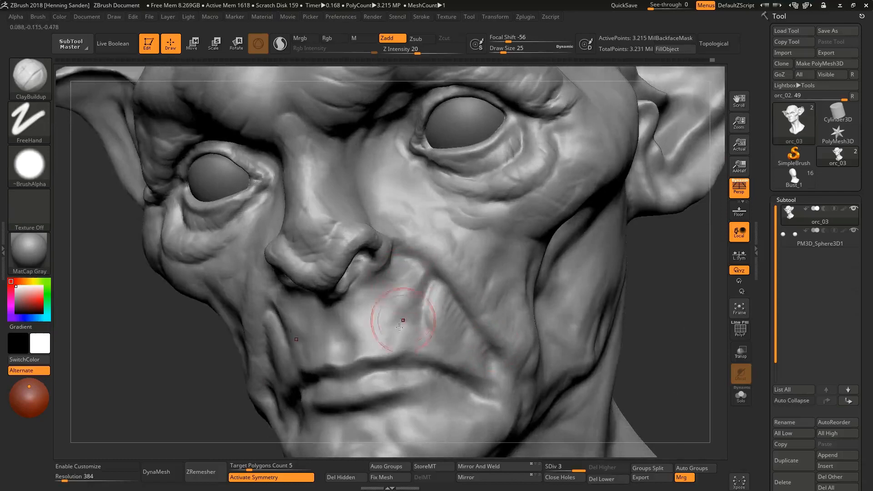
mouse_move(399, 327)
right_down()
mouse_move(459, 328)
mouse_move(409, 348)
right_up()
key(s)
drag(386, 352, 375, 353)
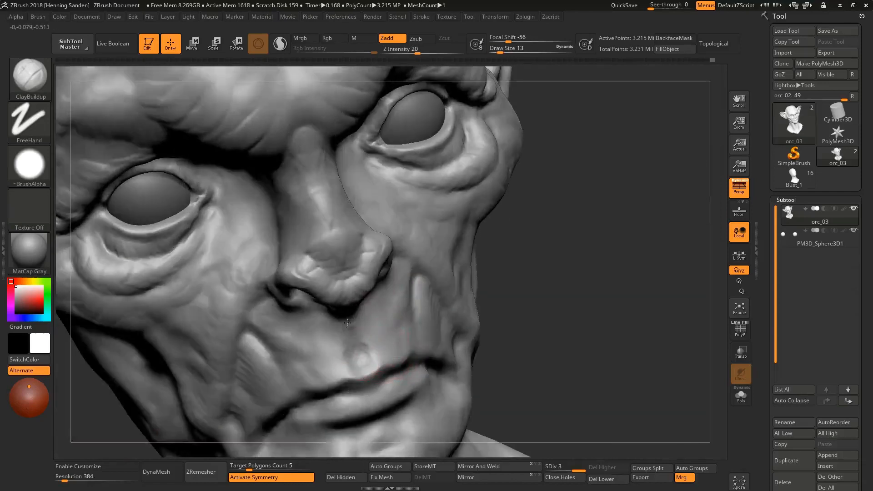
Resize the ClayBuildup brush and add fine skin folds between the upper lip and the nasolabial crease
mouse_move(330, 387)
right_down()
mouse_move(354, 373)
mouse_move(322, 389)
mouse_move(358, 374)
mouse_move(366, 354)
right_up()
key(s)
mouse_move(428, 317)
mouse_down()
mouse_move(423, 283)
mouse_move(438, 314)
mouse_move(435, 334)
mouse_up()
Build up the cheek folds around the lower end of the nasolabial crease at draw size 20
mouse_move(505, 341)
right_down()
mouse_move(404, 354)
mouse_move(437, 325)
mouse_move(495, 305)
right_up()
key(bracketleft)
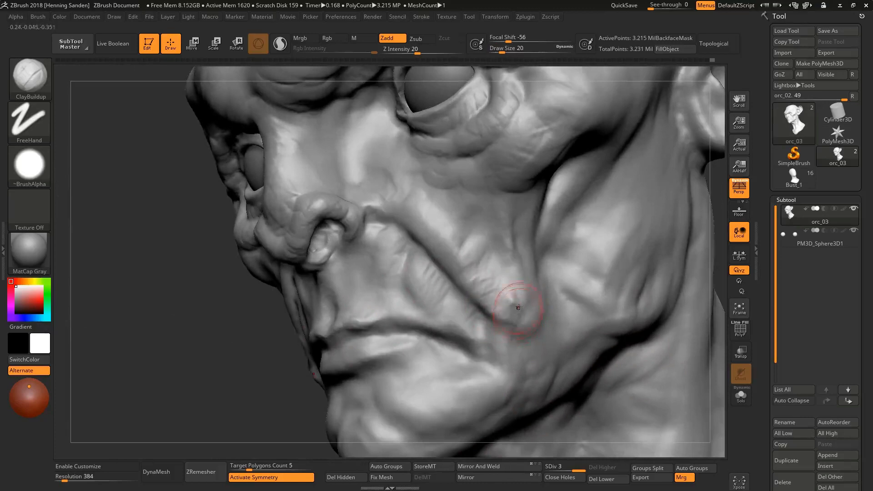
mouse_move(510, 302)
right_down()
mouse_move(482, 289)
mouse_move(513, 315)
right_up()
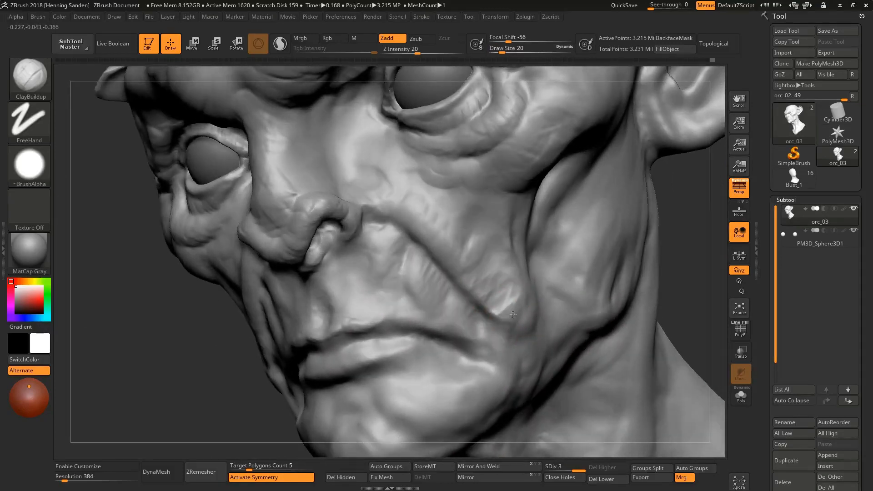
drag(507, 299, 485, 275)
right_drag(491, 251, 504, 205)
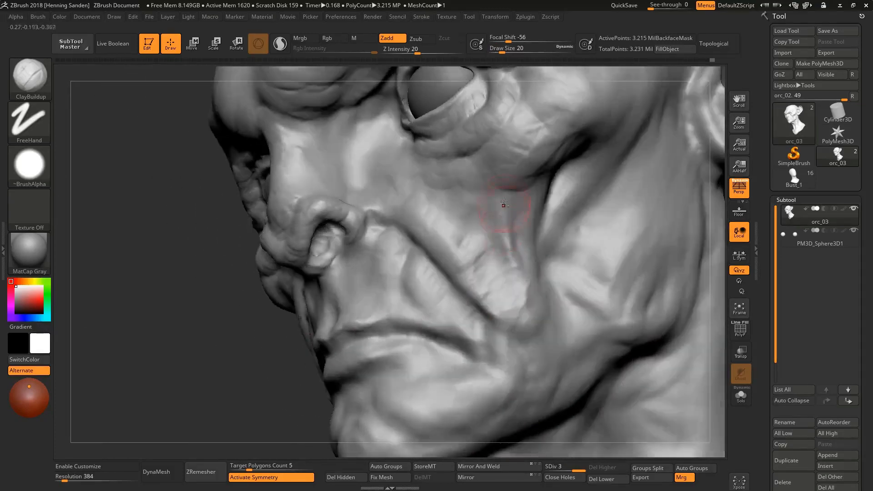
ctrl+right_drag(497, 302, 470, 300)
ctrl+right_drag(461, 233, 474, 290)
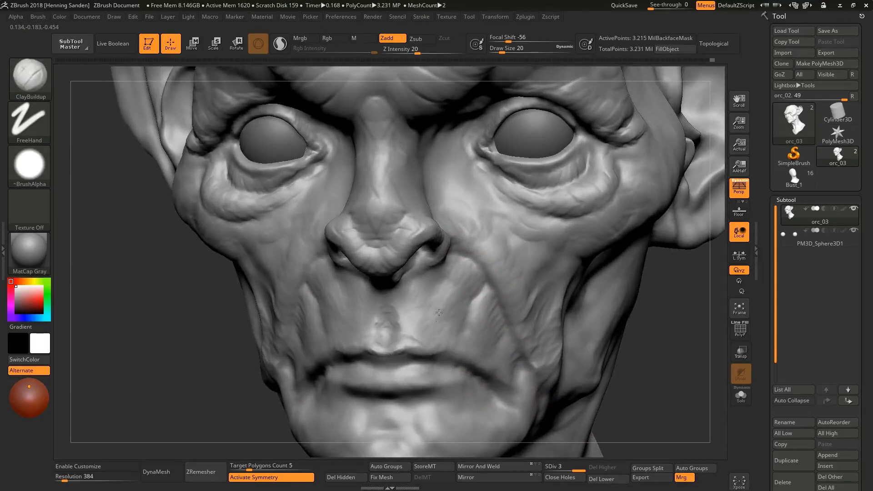
Add fine skin folds around the mouth corner with ClayBuildup at draw size 13
mouse_move(396, 302)
right_down()
mouse_move(356, 306)
mouse_move(312, 253)
mouse_move(445, 255)
mouse_move(426, 259)
right_up()
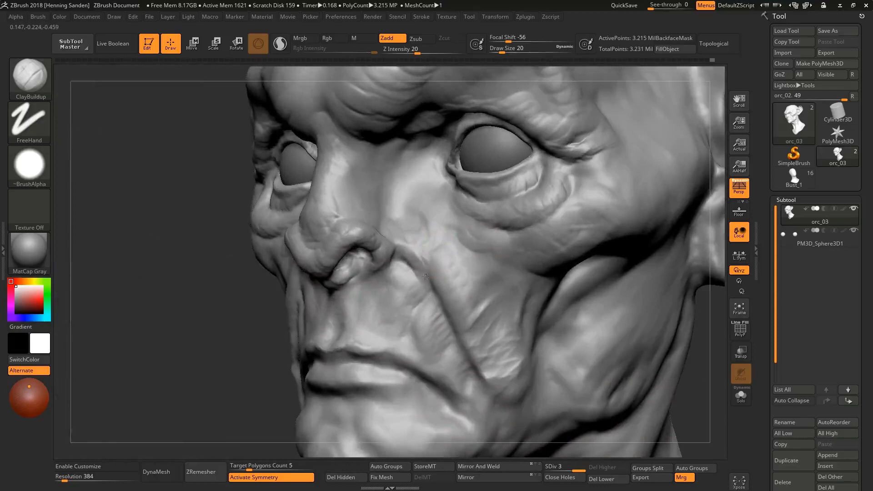
mouse_move(421, 264)
right_down()
mouse_move(435, 261)
mouse_move(419, 242)
mouse_move(418, 262)
mouse_move(487, 337)
mouse_move(459, 309)
right_up()
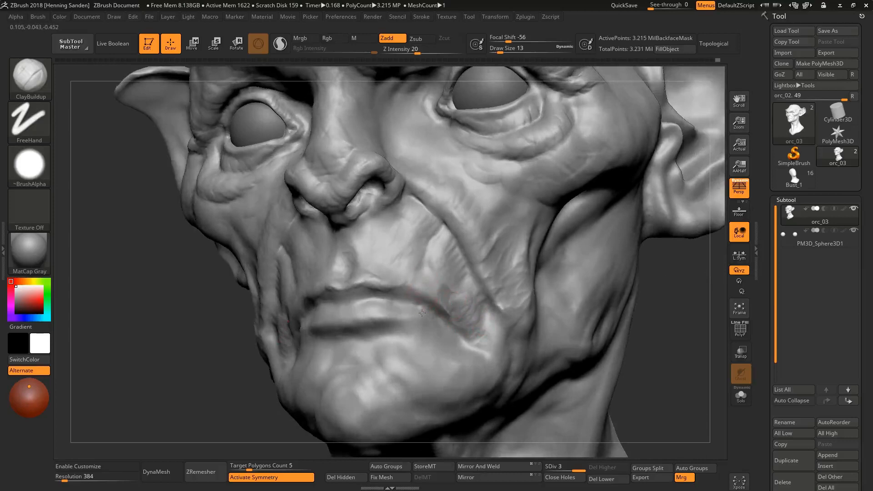
mouse_move(422, 313)
right_down()
mouse_move(446, 264)
mouse_move(512, 214)
right_up()
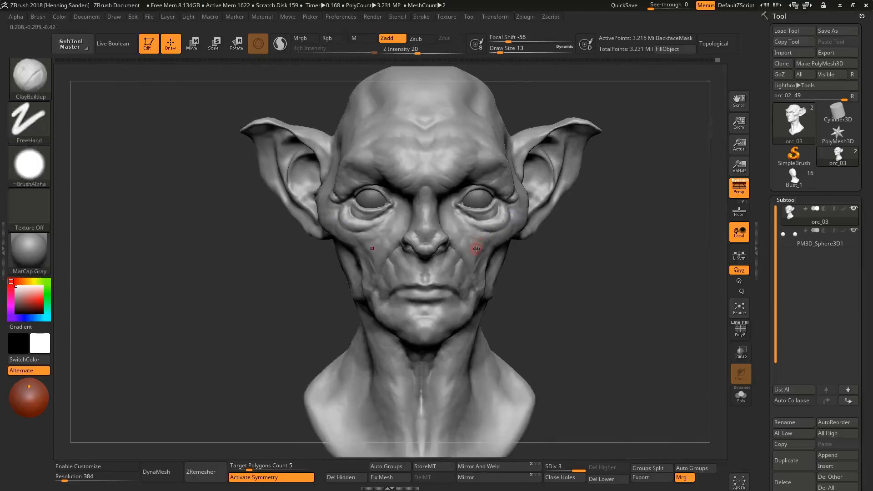
Build up skin folds on the cheekbone beside the outer eye corner at draw sizes 27 and 29
mouse_move(476, 248)
right_down()
mouse_move(491, 244)
mouse_move(474, 241)
right_up()
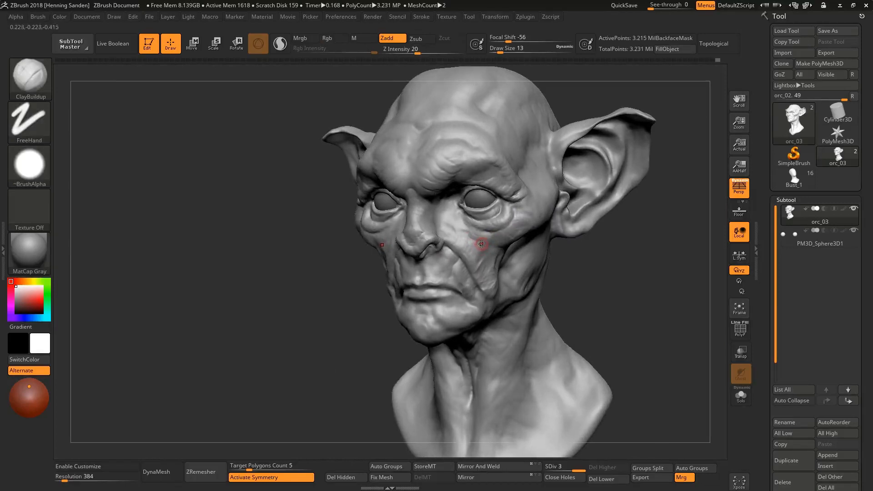
alt+right_drag(489, 243, 472, 244)
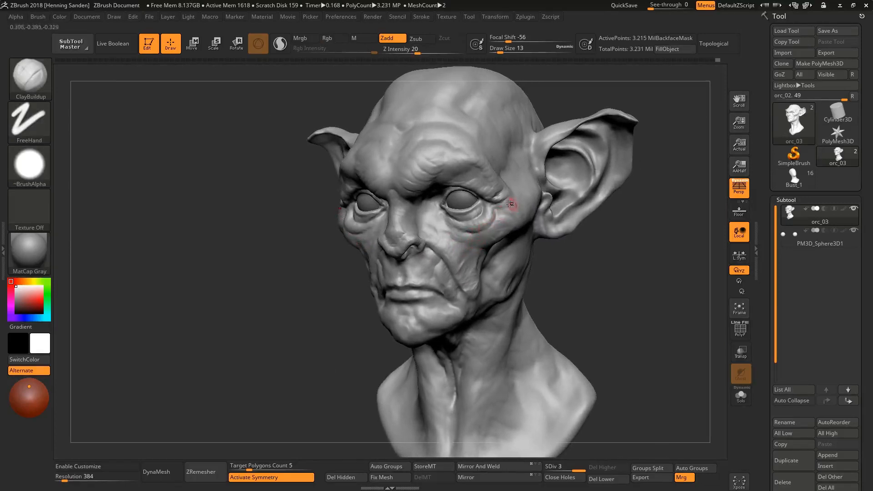
ctrl+right_drag(509, 225, 527, 226)
mouse_move(528, 226)
right_down()
mouse_move(519, 226)
mouse_move(507, 256)
right_up()
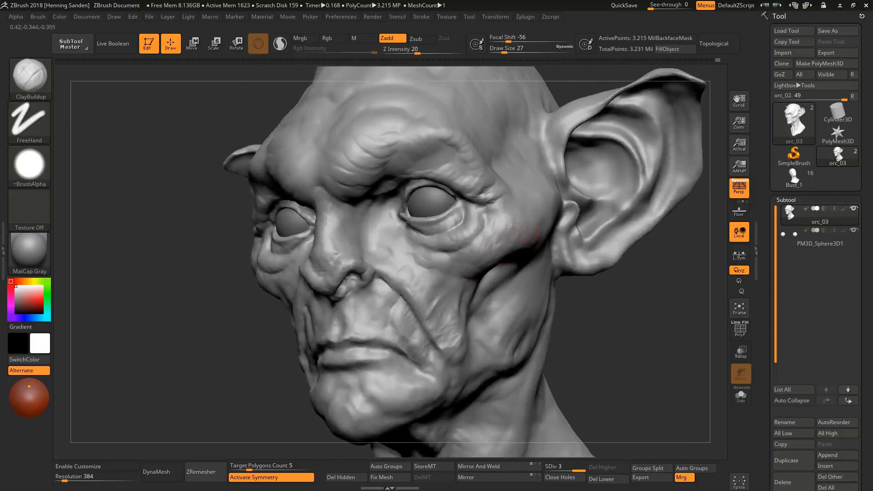
mouse_move(515, 224)
ctrl+right_down()
mouse_move(565, 224)
mouse_move(587, 210)
mouse_move(489, 236)
mouse_move(477, 258)
mouse_move(500, 262)
mouse_move(479, 268)
mouse_move(494, 241)
ctrl+right_up()
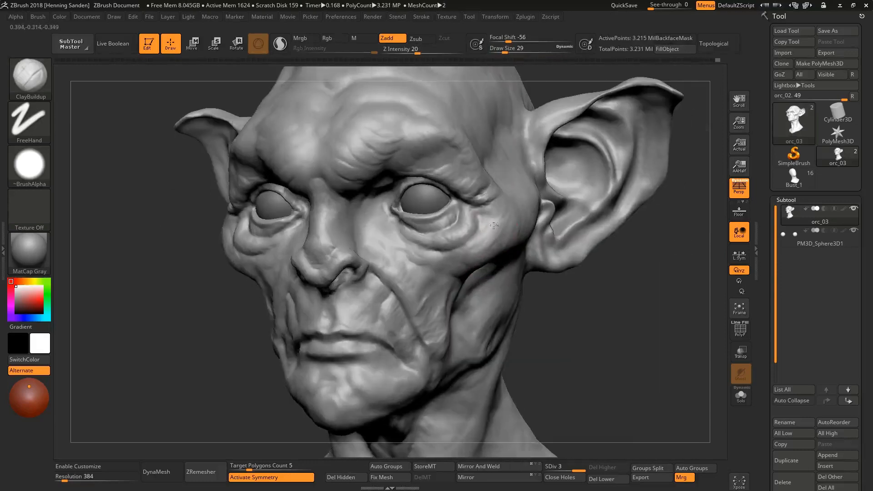
right_drag(499, 209, 502, 216)
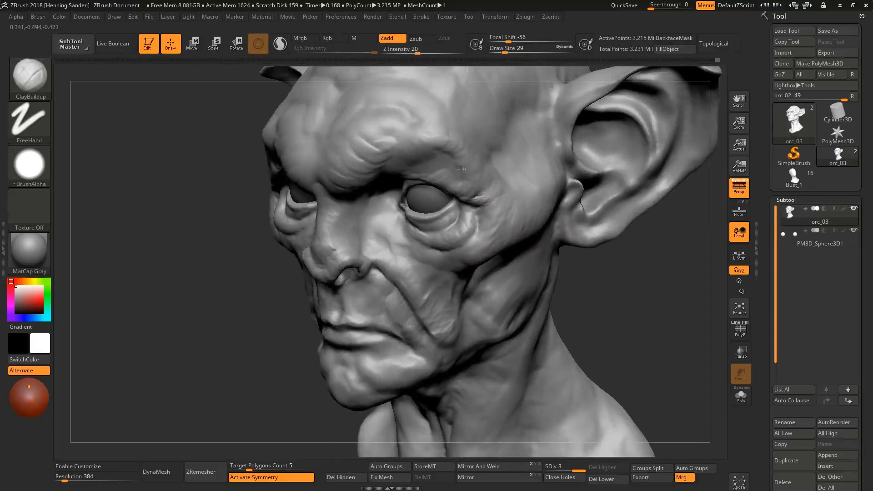
Build up the ridge above the outer brow and the temple muscle on the side of the skull at draw size 46
right_drag(440, 155, 441, 232)
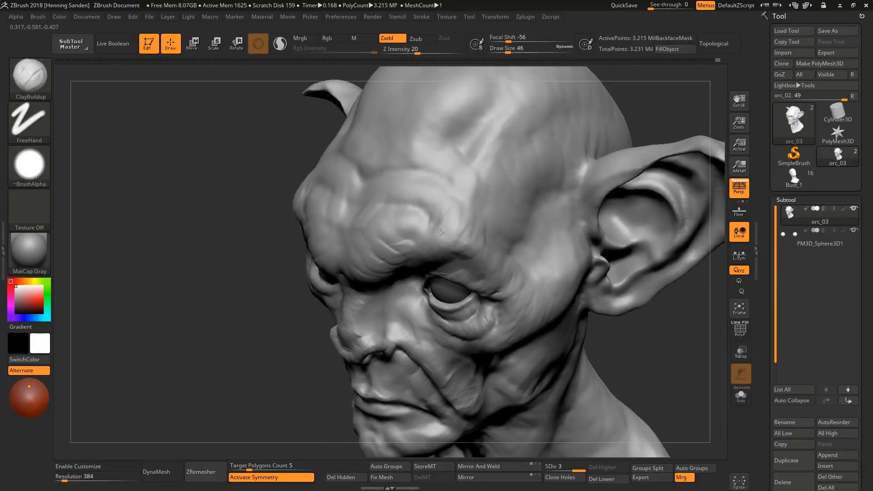
drag(473, 173, 444, 208)
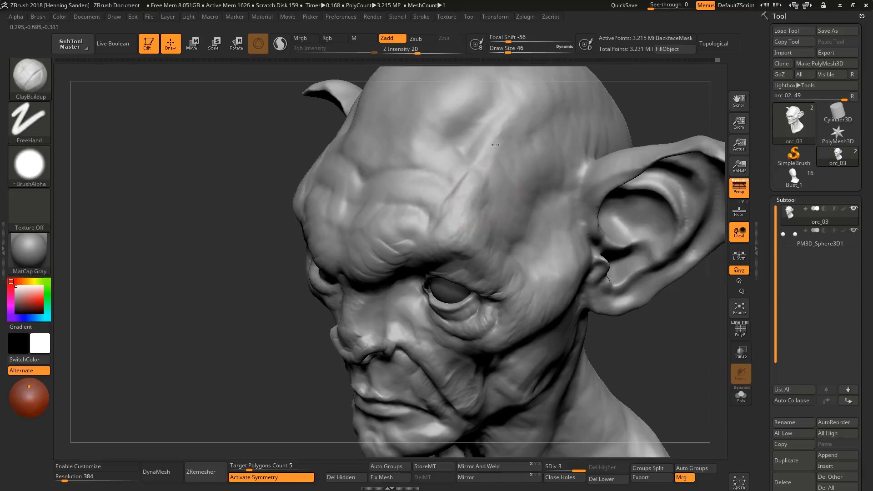
mouse_move(485, 229)
right_down()
mouse_move(517, 136)
mouse_move(494, 238)
mouse_move(503, 189)
right_up()
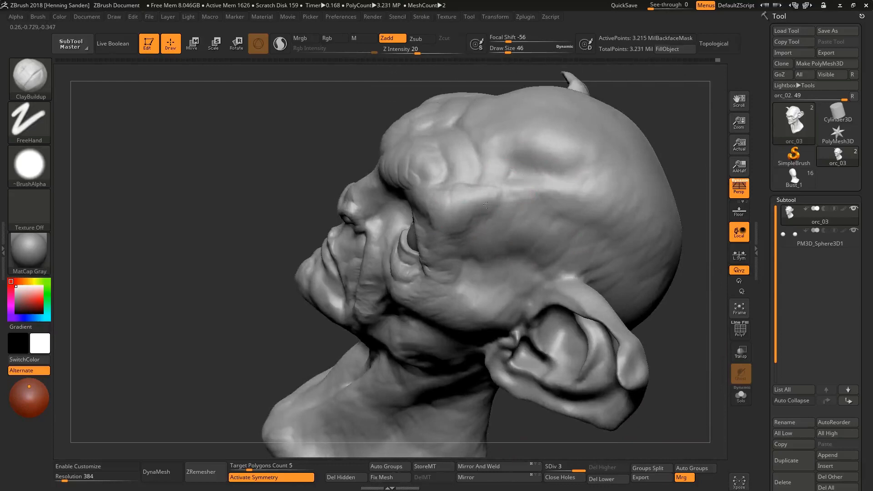
mouse_move(569, 200)
right_down()
mouse_move(552, 190)
mouse_move(500, 216)
right_up()
right_drag(565, 249, 553, 238)
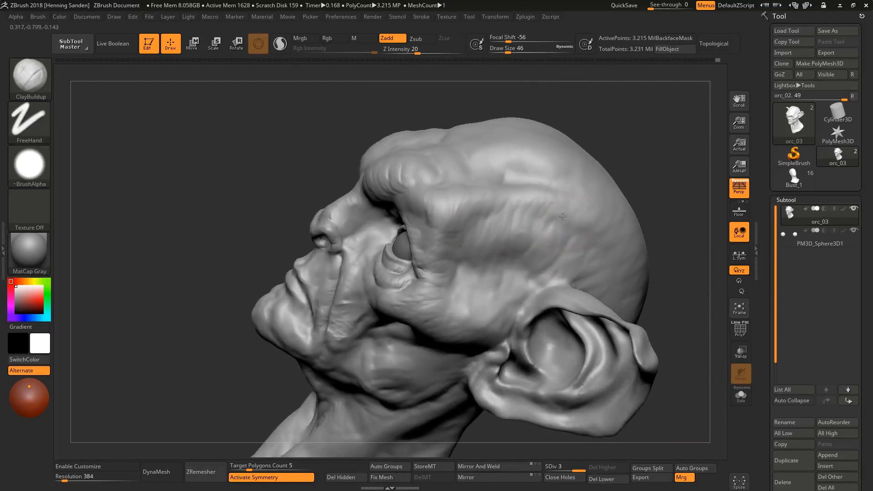
Set the draw size to 29 and sculpt wrinkles into the forehead bulge above the eyebrow
mouse_move(485, 249)
right_down()
mouse_move(470, 244)
mouse_move(485, 267)
mouse_move(483, 238)
mouse_move(527, 220)
mouse_move(439, 247)
mouse_move(370, 195)
mouse_move(439, 221)
mouse_move(441, 235)
mouse_move(400, 209)
right_up()
key(s)
click(468, 245)
key(s)
click(441, 248)
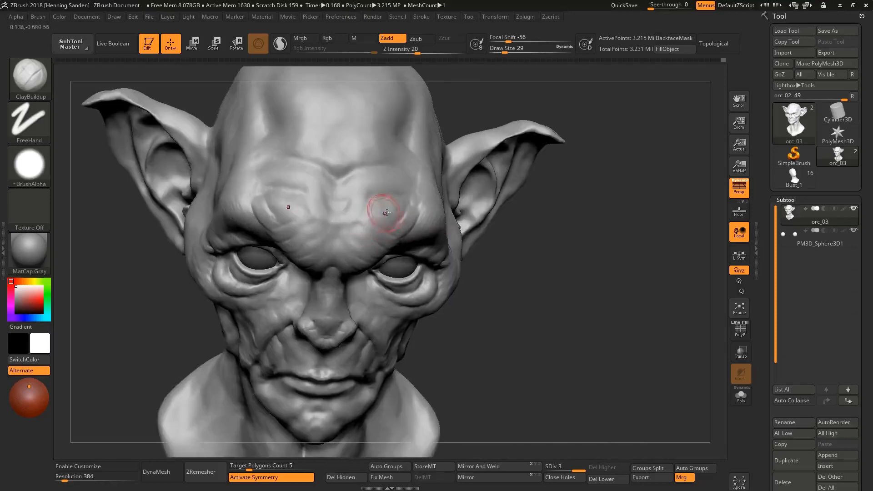
drag(386, 213, 378, 220)
right_drag(344, 246, 391, 250)
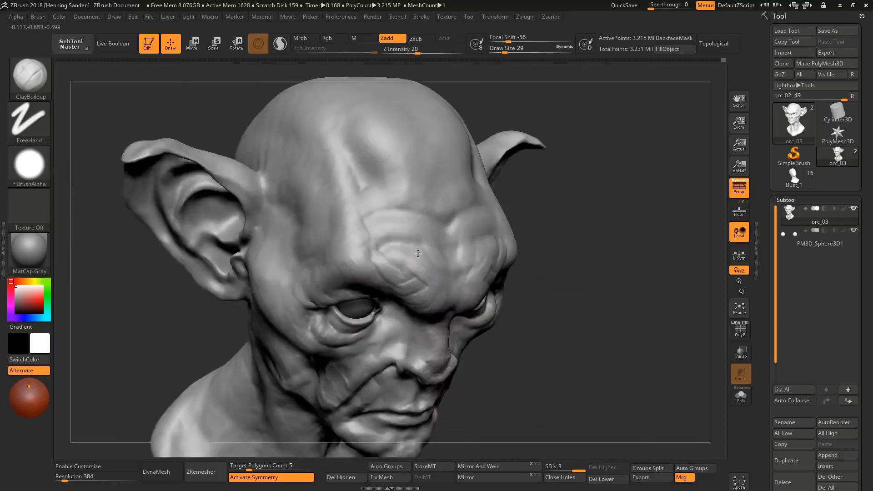
Set the draw size to 51 and build up broad skin forms on the temple and side of the skull
mouse_move(417, 253)
right_down()
mouse_move(451, 258)
mouse_move(346, 246)
right_up()
key(s)
drag(346, 245, 350, 245)
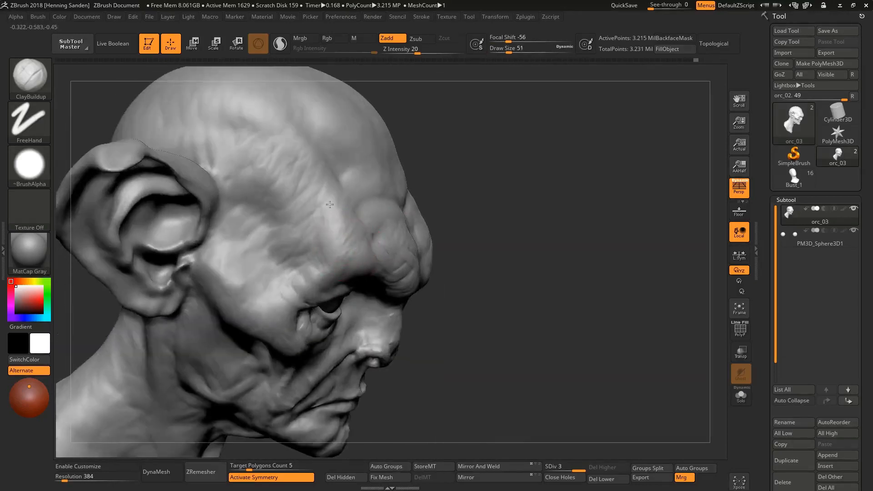
drag(313, 143, 241, 129)
right_drag(291, 223, 91, 200)
alt+right_drag(91, 200, 379, 212)
drag(516, 284, 560, 219)
right_drag(569, 249, 514, 230)
Reduce the draw size to 27 and build up skin folds on the cheekbone and upper cheek below the eye
key(s)
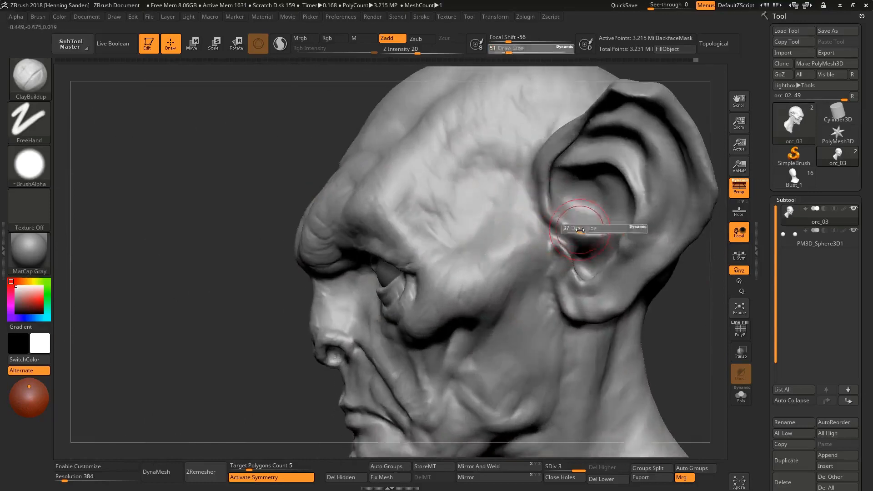
drag(580, 229, 576, 229)
mouse_move(576, 200)
right_down()
mouse_move(587, 215)
mouse_move(510, 279)
mouse_move(493, 276)
right_up()
key(s)
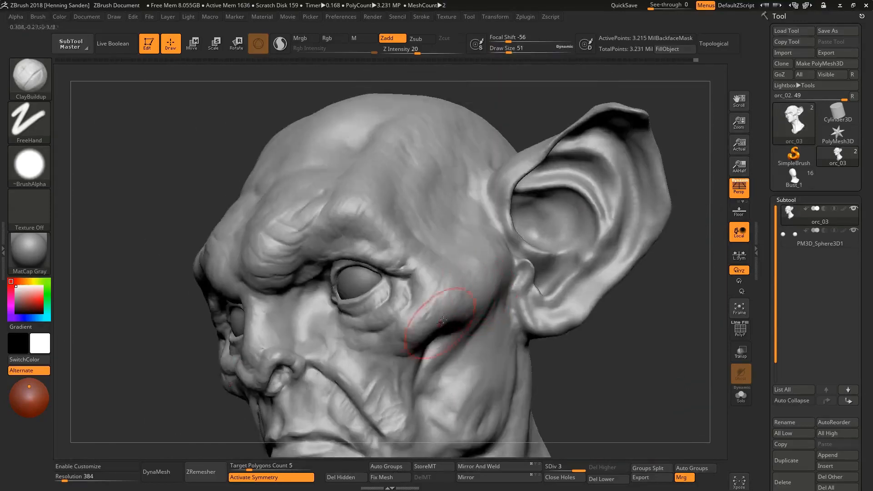
right_drag(442, 320, 456, 314)
key(s)
drag(456, 316, 450, 316)
right_drag(451, 316, 471, 320)
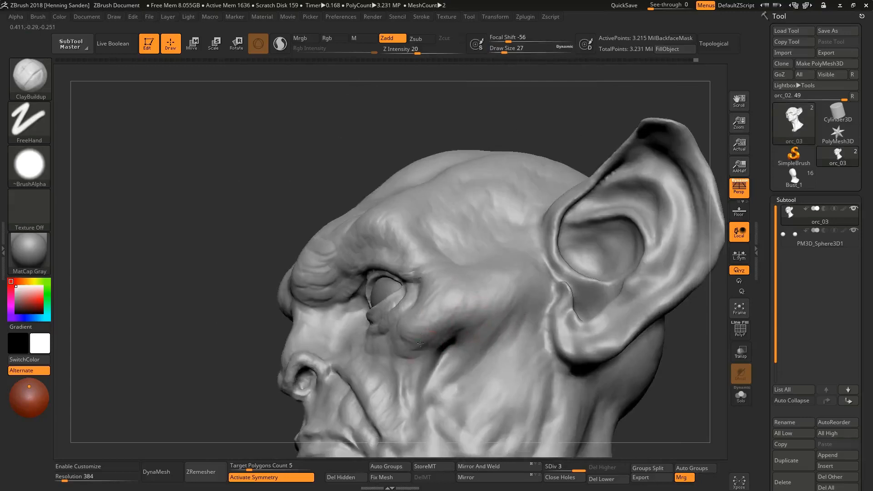
mouse_move(420, 343)
right_down()
mouse_move(432, 328)
mouse_move(449, 333)
mouse_move(425, 339)
mouse_move(415, 328)
mouse_move(446, 286)
right_up()
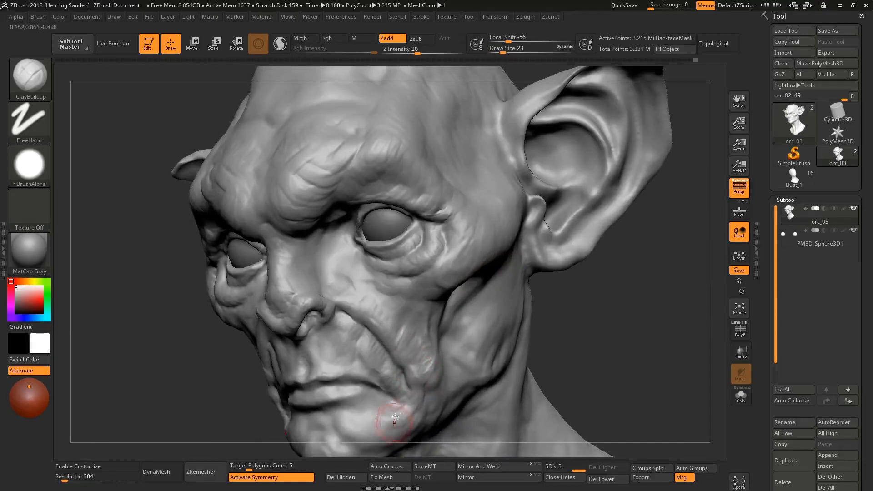
Add fine folds along the lips and the mouth corner at draw size 12
mouse_move(389, 412)
right_down()
mouse_move(373, 305)
mouse_move(336, 332)
mouse_move(310, 327)
right_up()
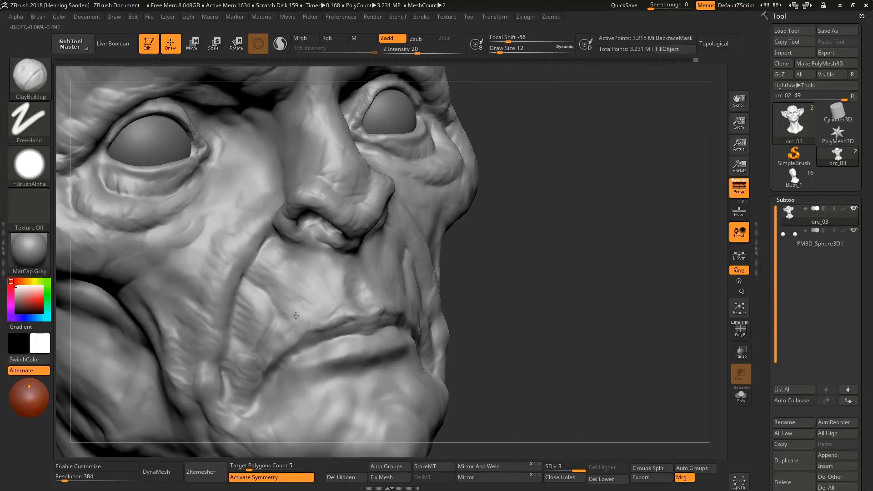
right_drag(275, 304, 294, 332)
right_drag(297, 362, 261, 371)
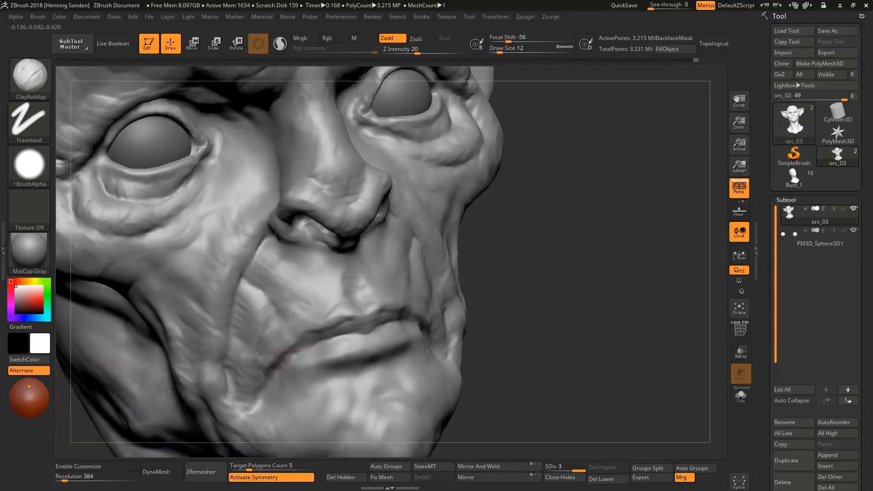
right_drag(397, 339, 337, 348)
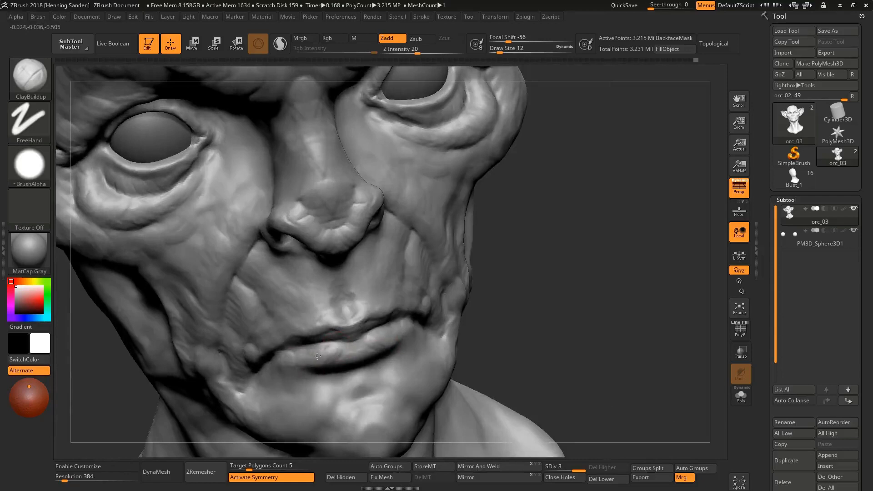
drag(299, 348, 292, 350)
mouse_move(291, 350)
right_down()
mouse_move(300, 313)
mouse_move(353, 359)
right_up()
Set the draw size to 16 and build up curved skin folds on the chin and below the mouth corner
key(bracketright)
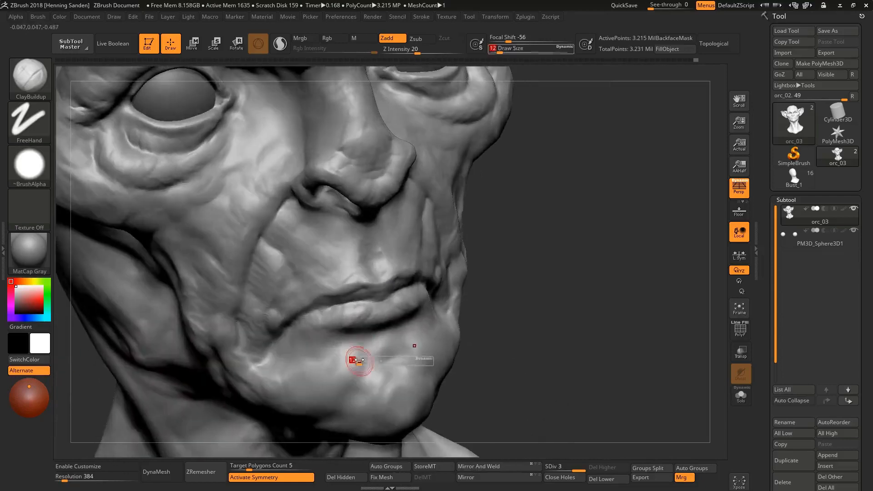
drag(356, 346, 350, 360)
mouse_move(348, 383)
right_down()
mouse_move(332, 370)
mouse_move(302, 373)
mouse_move(349, 342)
right_up()
mouse_move(292, 371)
right_down()
mouse_move(303, 372)
mouse_move(304, 352)
mouse_move(391, 327)
mouse_move(371, 305)
right_up()
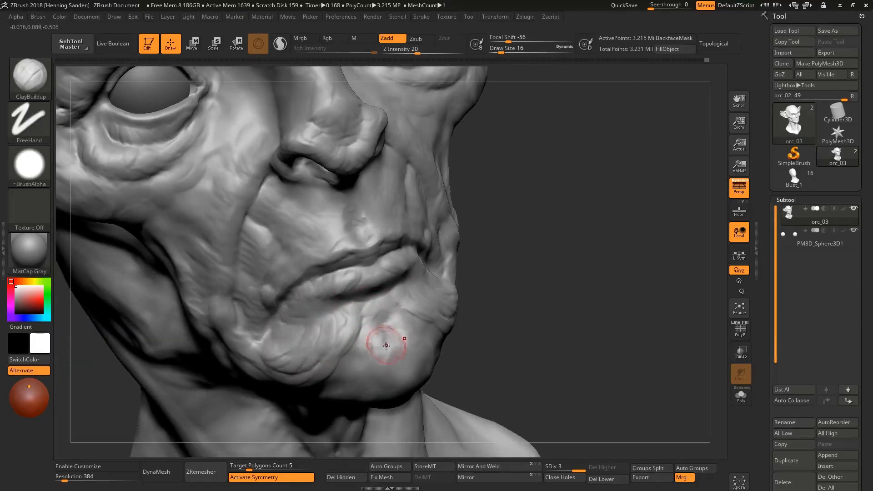
right_drag(376, 385, 386, 364)
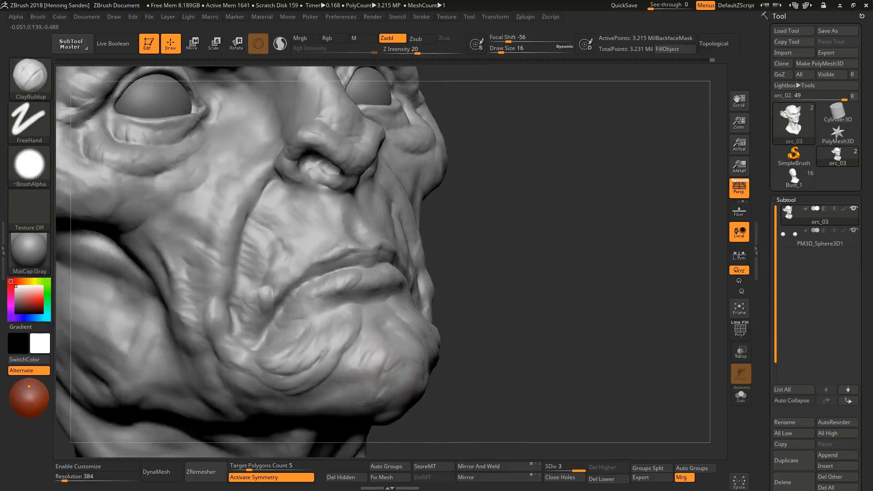
right_drag(316, 380, 302, 361)
Refine the upper nasolabial fold and the skin beside the nostril at draw size 16
ctrl+right_drag(236, 357, 335, 332)
mouse_move(383, 381)
alt+right_down()
mouse_move(378, 359)
mouse_move(350, 340)
mouse_move(355, 325)
mouse_move(397, 345)
mouse_move(420, 328)
mouse_move(424, 301)
mouse_move(408, 311)
mouse_move(389, 304)
alt+right_up()
drag(375, 287, 355, 258)
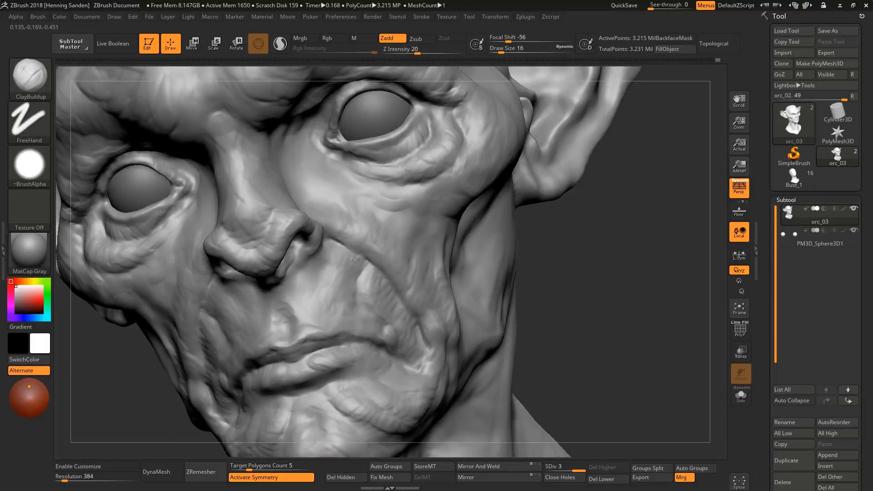
right_drag(335, 254, 319, 251)
drag(370, 223, 329, 220)
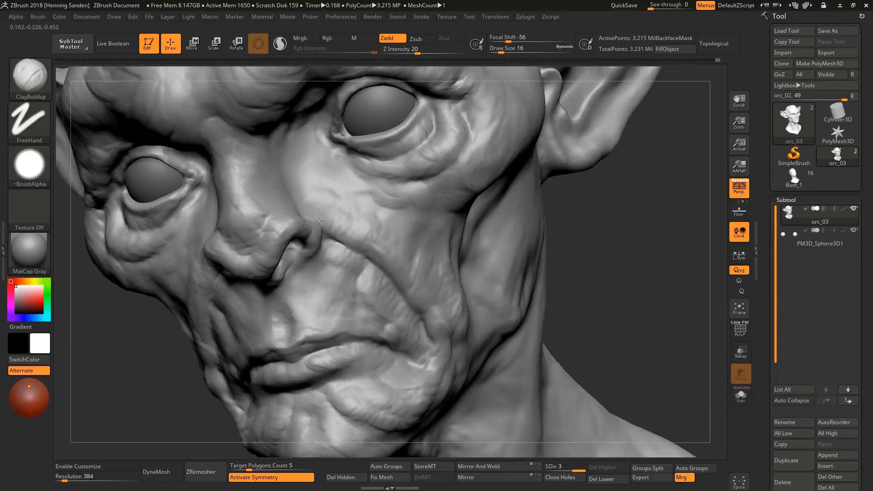
Set the draw size to 18 and build up skin folds between the inner eye corner and the nose bridge
right_drag(378, 218, 334, 212)
key(s)
drag(334, 212, 358, 207)
mouse_move(333, 198)
right_down()
mouse_move(292, 167)
mouse_move(300, 135)
mouse_move(287, 122)
mouse_move(304, 89)
mouse_move(284, 200)
right_up()
key(bracketleft)
right_drag(232, 218, 293, 202)
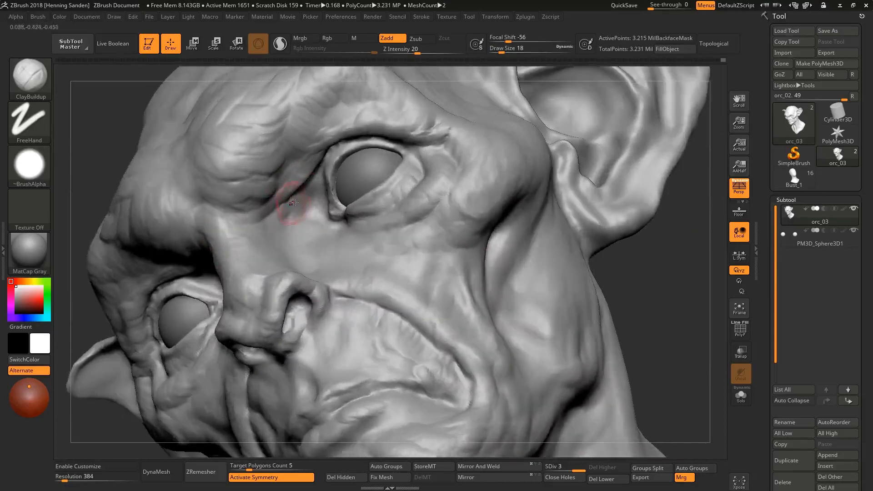
drag(318, 183, 313, 210)
right_drag(313, 200, 300, 205)
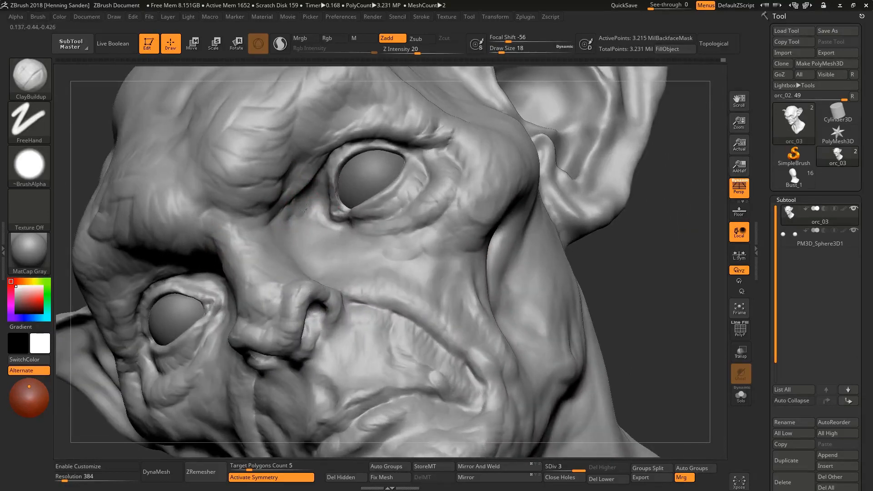
drag(300, 200, 303, 216)
mouse_move(303, 215)
right_down()
mouse_move(350, 241)
mouse_move(422, 229)
right_up()
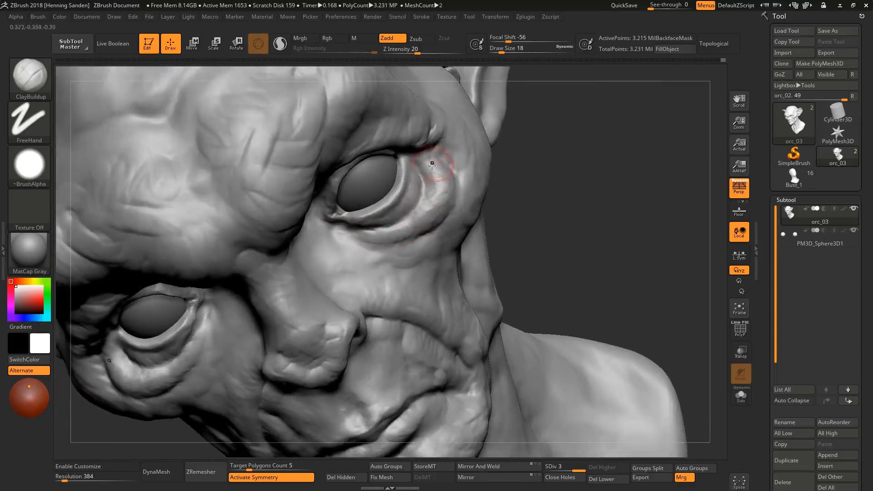
Build up cheek folds along the outer side of the nasolabial crease at draw size 18
mouse_move(432, 164)
right_down()
mouse_move(425, 161)
mouse_move(373, 245)
right_up()
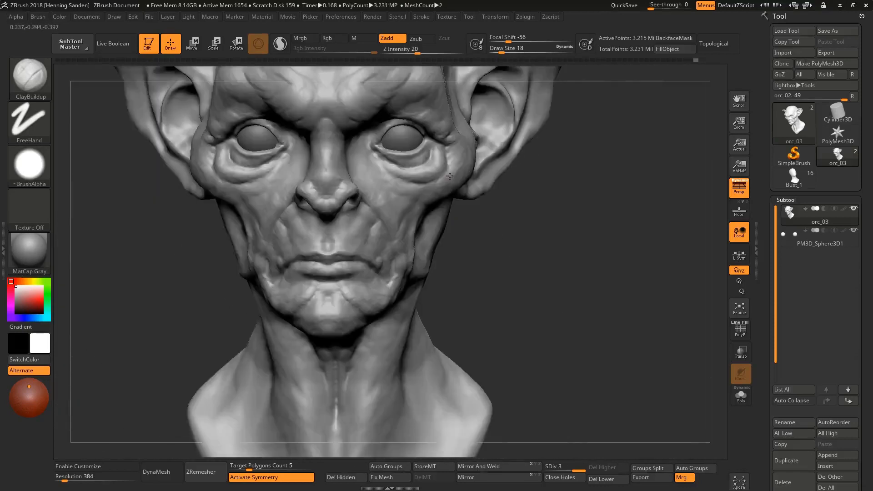
alt+right_drag(386, 213, 394, 282)
mouse_move(377, 243)
right_down()
mouse_move(350, 253)
mouse_move(402, 317)
right_up()
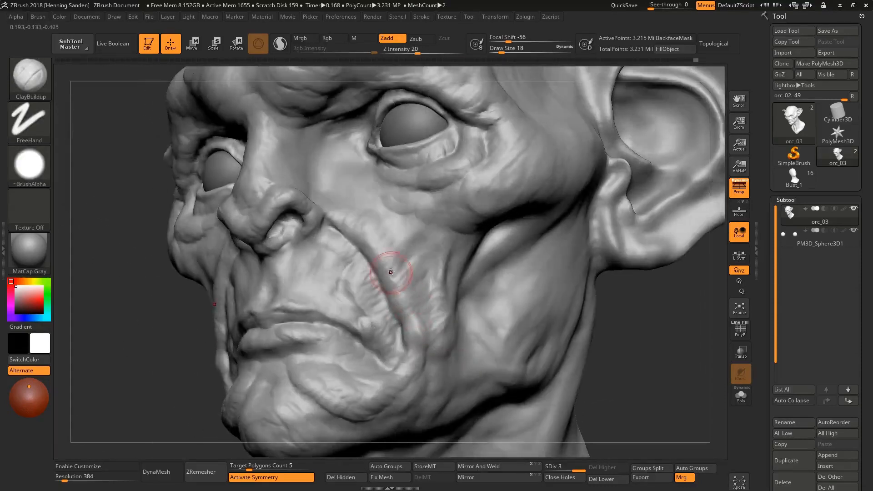
right_drag(378, 255, 394, 287)
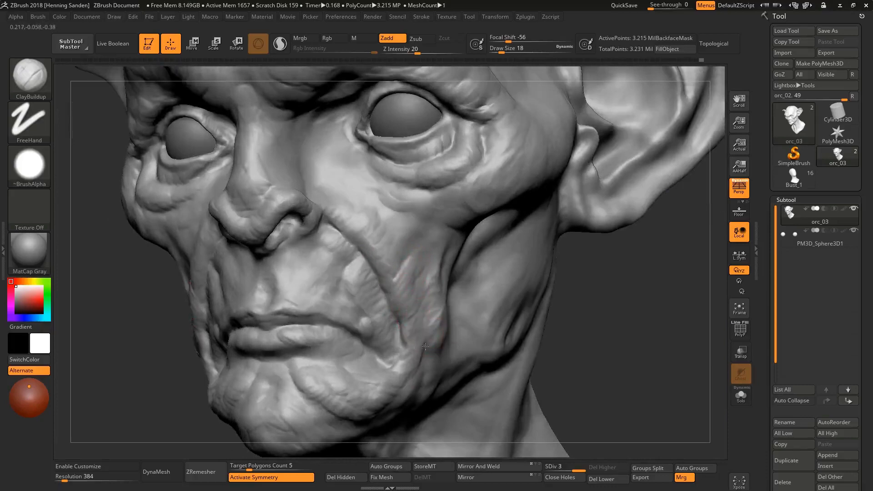
right_drag(413, 307, 418, 328)
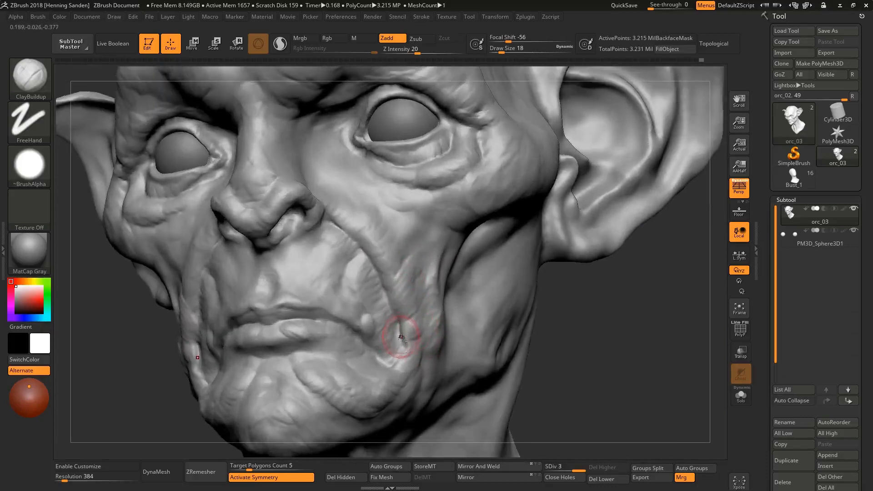
right_drag(413, 354, 408, 267)
mouse_move(426, 247)
mouse_down()
mouse_move(416, 288)
mouse_move(399, 233)
mouse_move(390, 256)
mouse_up()
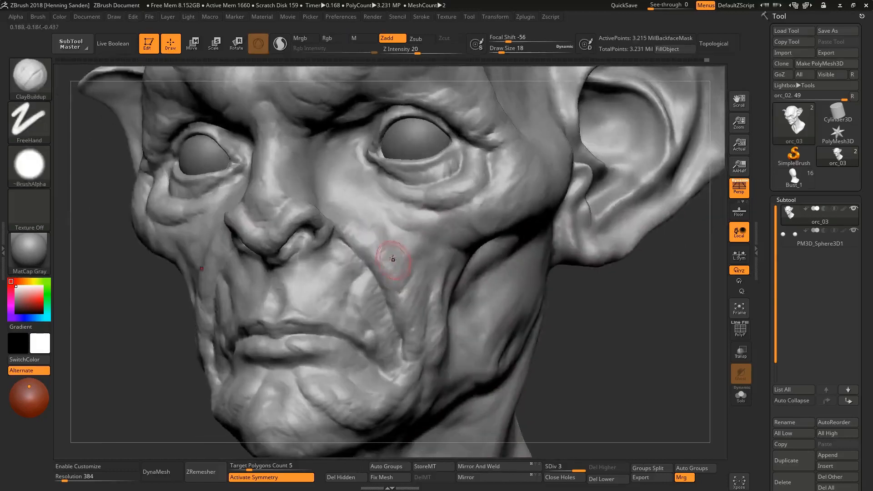
Set the draw size to 22 and build up the side planes of the nose bridge below the brow
key(bracketright)
key(bracketright)
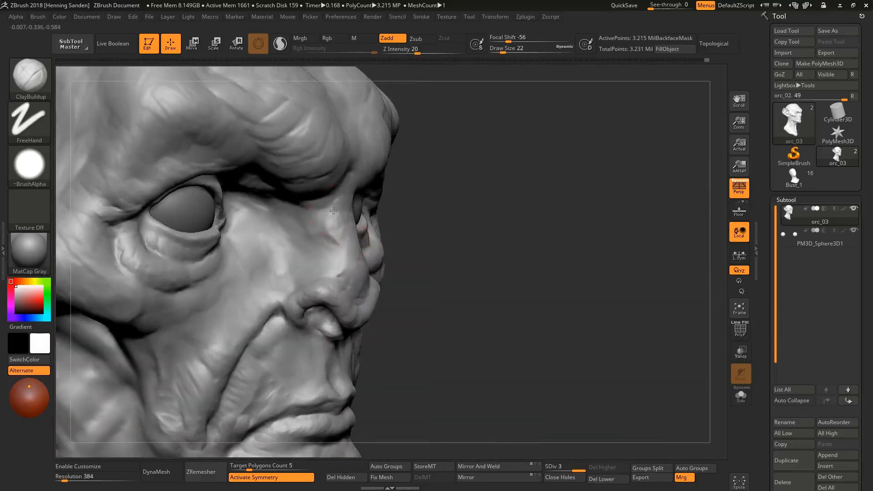
mouse_move(333, 210)
right_down()
mouse_move(320, 223)
mouse_move(330, 209)
mouse_move(307, 217)
mouse_move(366, 194)
mouse_move(351, 221)
mouse_move(361, 263)
mouse_move(352, 330)
mouse_move(380, 230)
right_up()
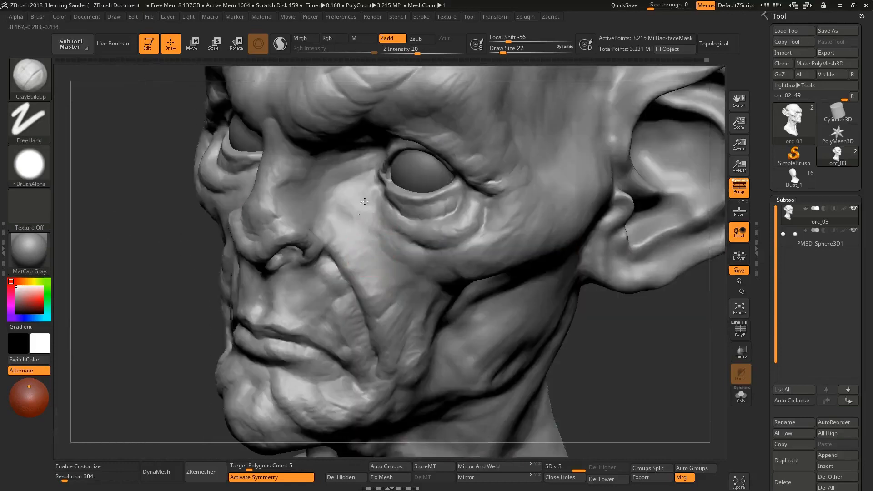
mouse_move(307, 201)
right_down()
mouse_move(312, 186)
mouse_move(259, 138)
mouse_move(338, 235)
mouse_move(300, 194)
mouse_move(306, 219)
right_up()
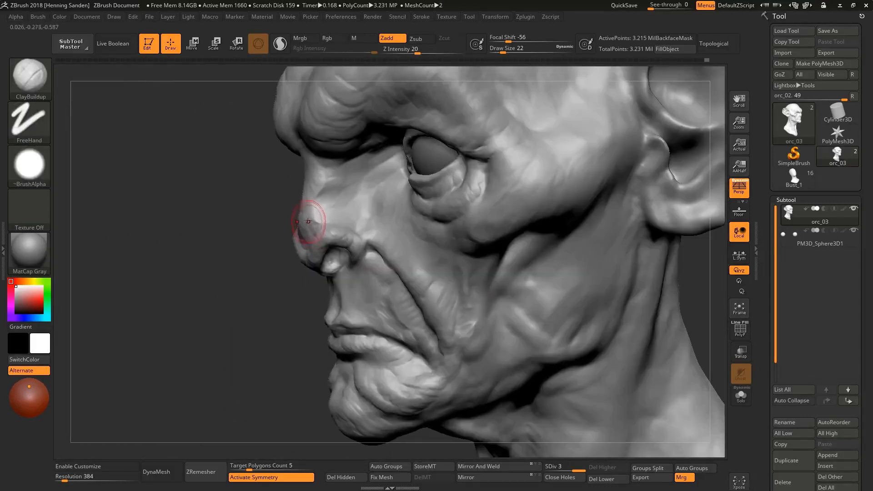
Adjust the nose profile just above the tip with the Move brush at draw size 39
key(b)
key(m)
key(v)
drag(302, 220, 303, 218)
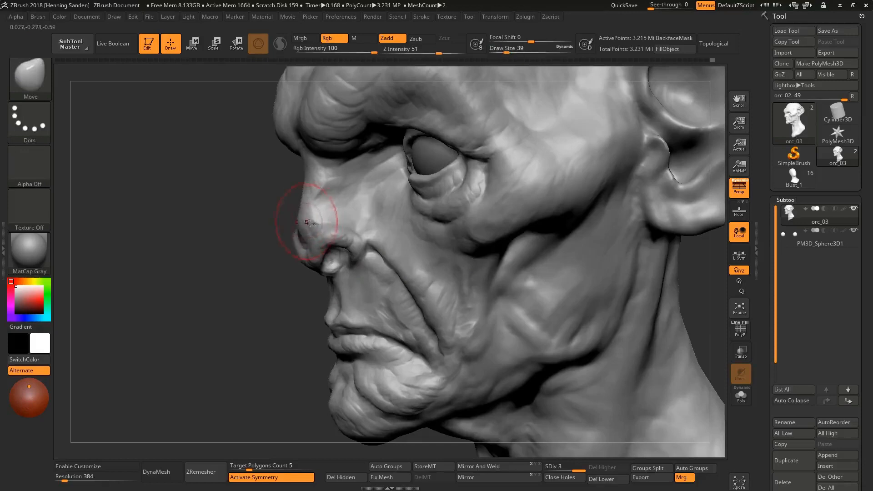
Switch to the ClayBuildup brush at draw size 16 and refine the skin between the nostril and the nasolabial fold
key(b)
key(c)
key(b)
right_drag(360, 269, 351, 273)
key(s)
drag(371, 271, 367, 272)
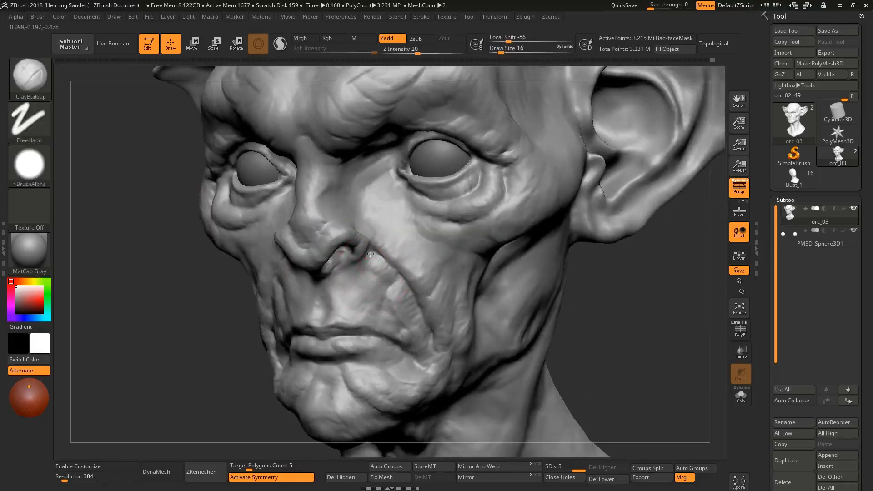
Sculpt the nostril opening and its inner rim from below with ClayBuildup at draw size 13
mouse_move(355, 263)
alt+right_down()
mouse_move(352, 220)
mouse_move(336, 221)
alt+right_up()
mouse_move(337, 221)
ctrl+right_down()
mouse_move(346, 241)
mouse_move(352, 226)
mouse_move(329, 246)
mouse_move(331, 195)
ctrl+right_up()
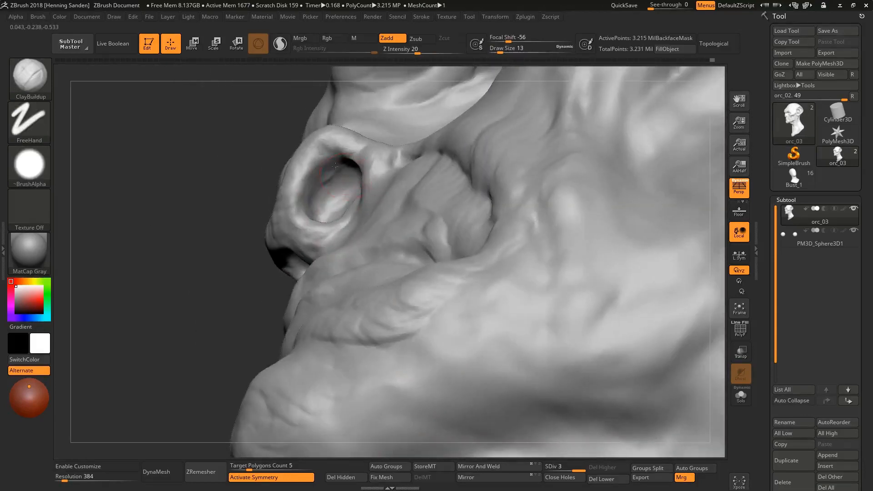
drag(331, 195, 335, 182)
right_drag(334, 182, 377, 177)
drag(378, 176, 353, 184)
right_drag(352, 184, 411, 186)
key(s)
drag(412, 186, 410, 186)
mouse_move(410, 187)
right_down()
mouse_move(419, 182)
mouse_move(417, 146)
mouse_move(479, 170)
mouse_move(474, 209)
right_up()
Reshape the cheeks beside the nasolabial folds with the Move brush at draw size 62
key(b)
key(m)
key(v)
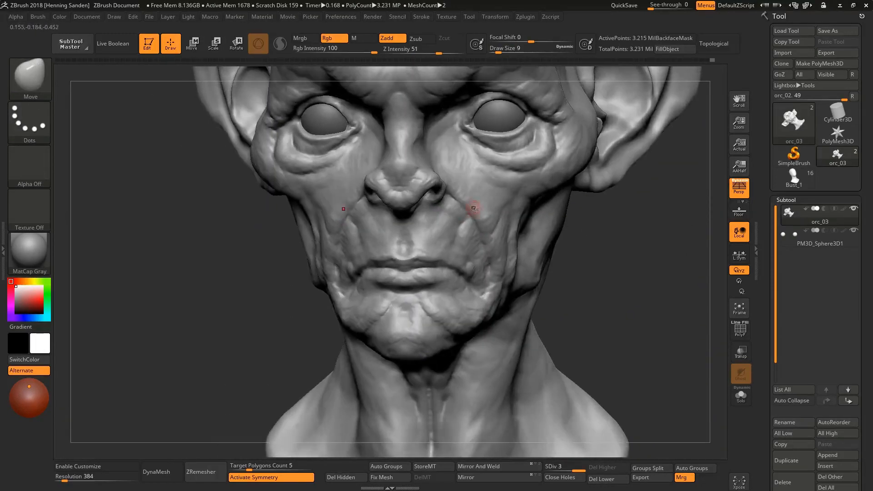
key(s)
drag(474, 220, 486, 222)
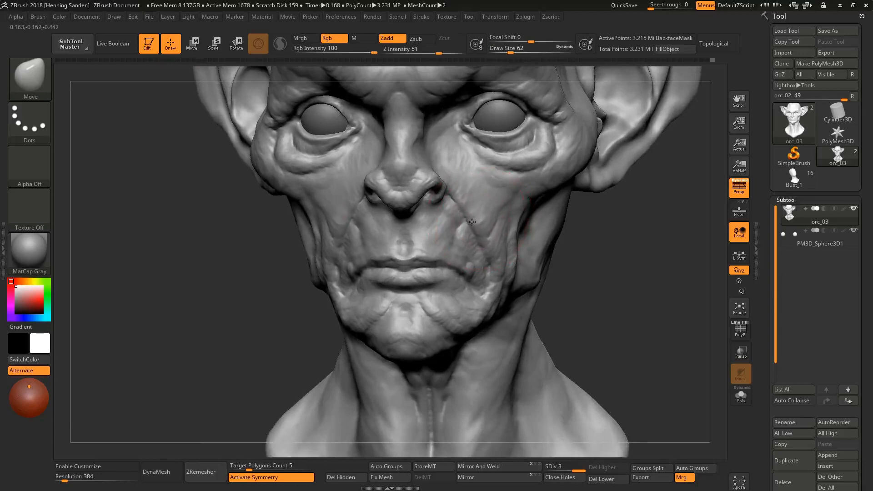
Build up the cheek skin along the nasolabial fold with the ClayBuildup brush at draw size 23
mouse_move(466, 219)
right_down()
mouse_move(432, 220)
mouse_move(493, 212)
mouse_move(507, 231)
mouse_move(457, 218)
mouse_move(489, 232)
right_up()
key(b)
key(c)
key(b)
key(bracketleft)
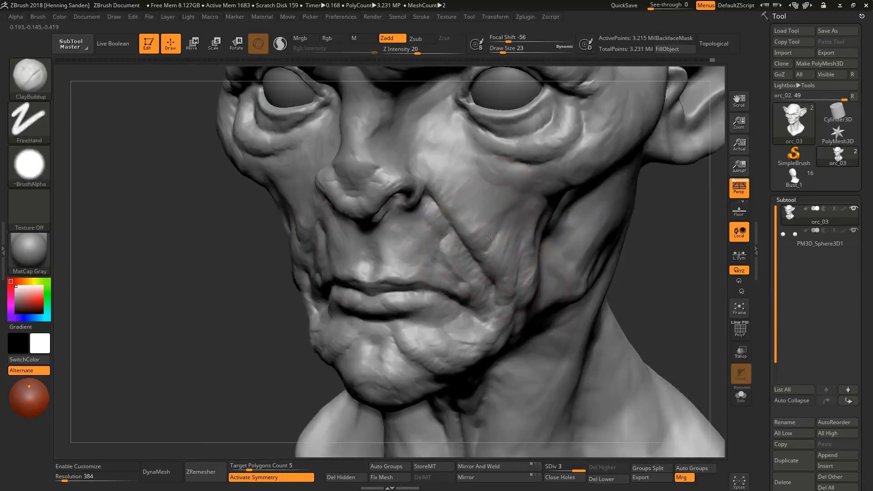
mouse_move(440, 192)
ctrl+right_down()
mouse_move(425, 182)
mouse_move(473, 219)
mouse_move(419, 260)
ctrl+right_up()
mouse_move(419, 260)
right_down()
mouse_move(364, 261)
mouse_move(439, 260)
right_up()
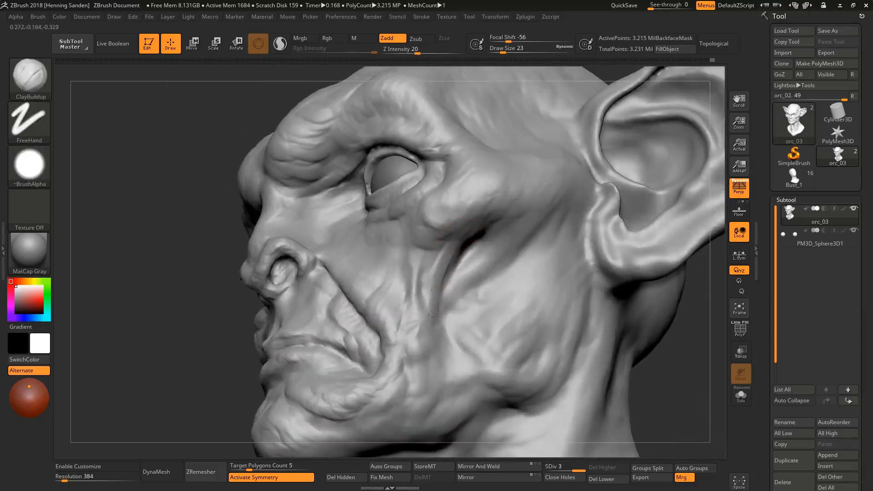
Set the draw size to 18 and build up vertical skin folds along the front edge of the cheek hollow
right_drag(431, 314, 427, 302)
key(bracketleft)
mouse_move(450, 252)
mouse_down()
mouse_move(428, 284)
mouse_move(431, 319)
mouse_up()
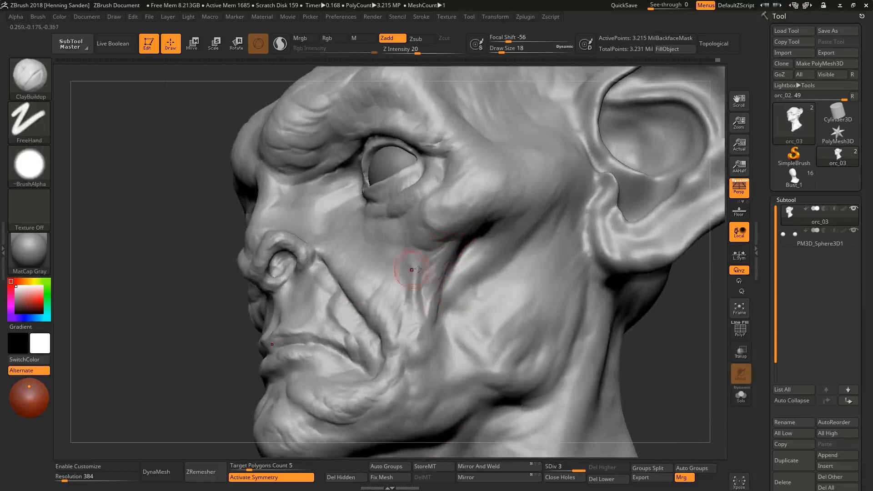
right_drag(412, 270, 406, 251)
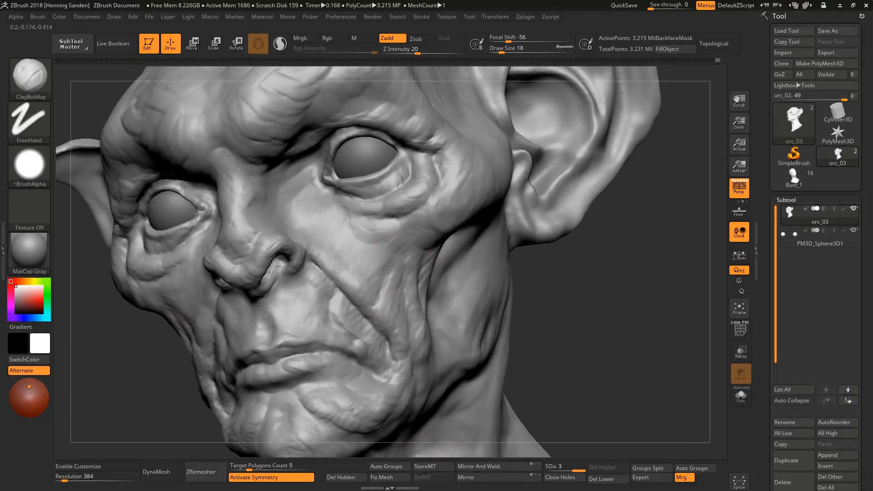
Build up skin folds along the jawline and on the neck just beneath it at draw size 18
alt+right_drag(371, 253, 369, 172)
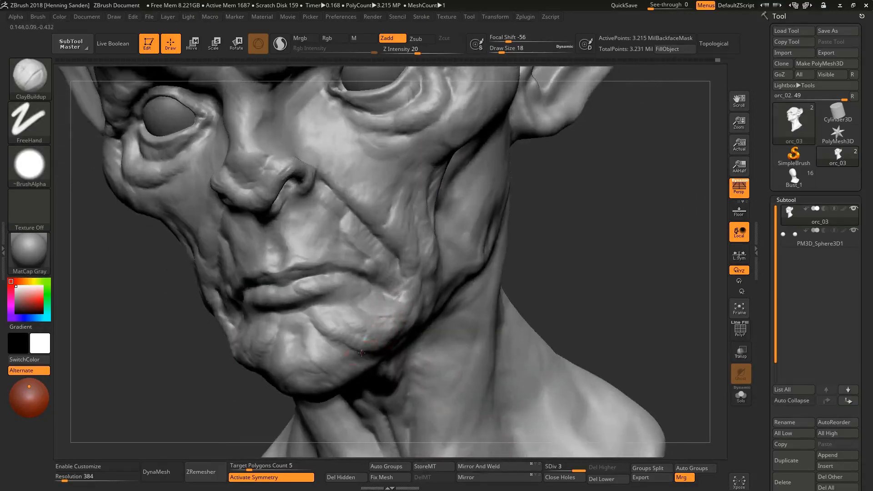
mouse_move(367, 336)
right_down()
mouse_move(375, 362)
mouse_move(452, 267)
mouse_move(564, 241)
right_up()
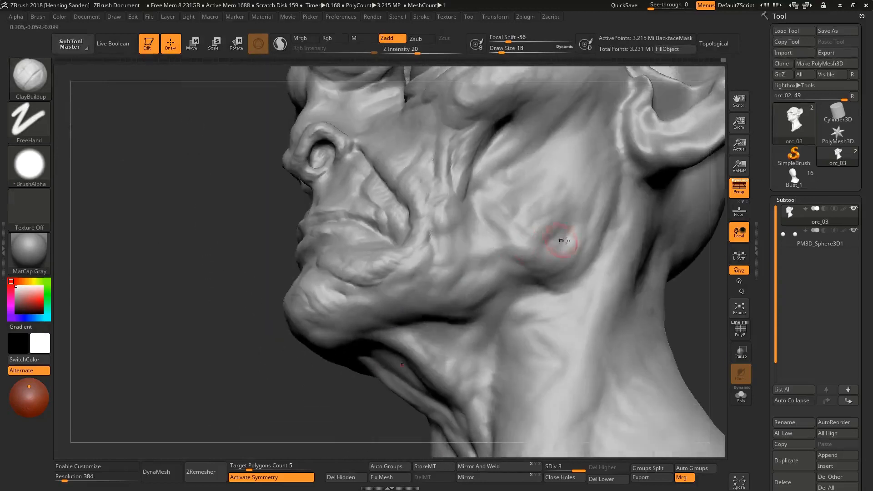
mouse_move(538, 270)
mouse_down()
mouse_move(519, 255)
mouse_move(478, 292)
mouse_move(435, 294)
mouse_up()
right_drag(434, 295, 446, 304)
mouse_move(447, 298)
mouse_down()
mouse_move(419, 293)
mouse_move(387, 312)
mouse_up()
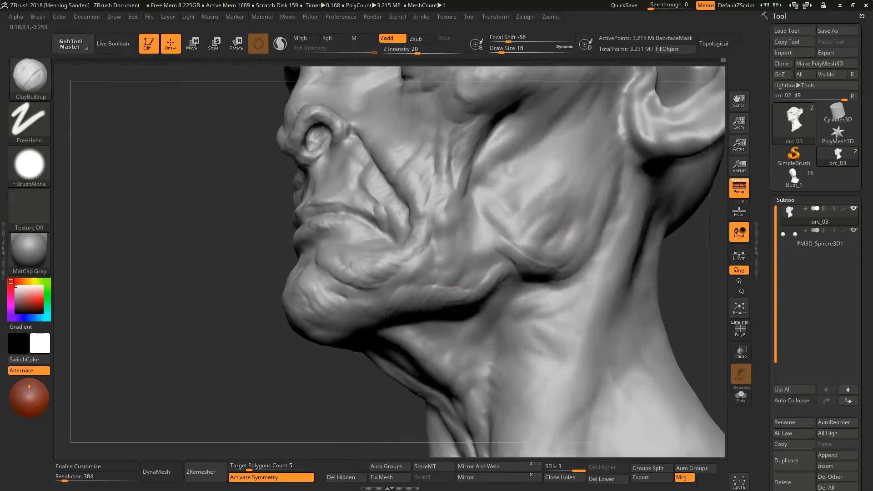
right_drag(387, 325, 437, 372)
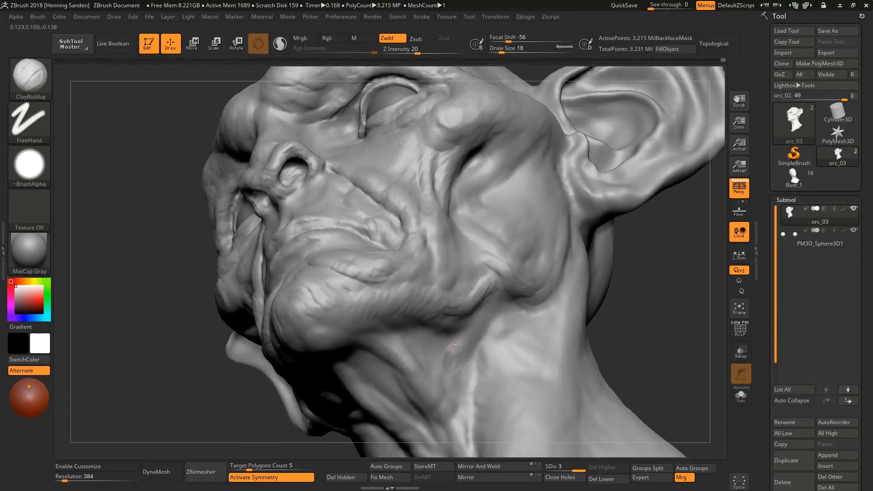
right_drag(428, 338, 512, 321)
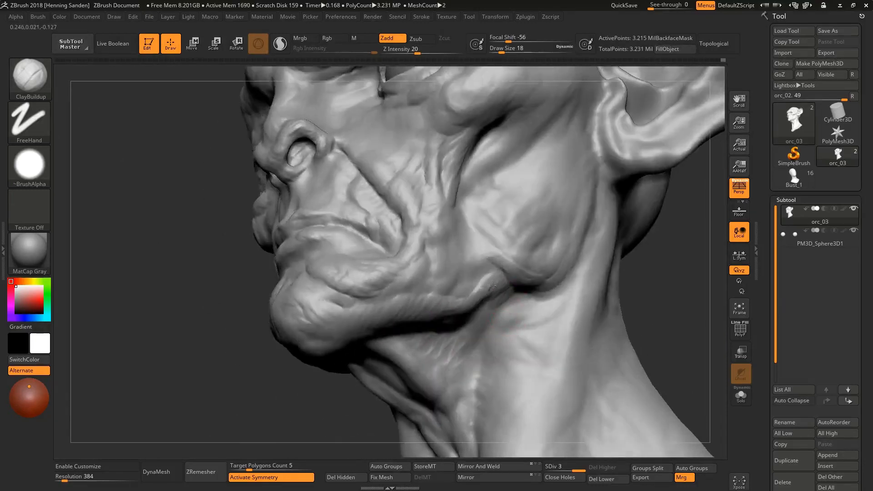
Add curved skin folds on the lower cheek from beside the mouth corner down to the jawline at draw size 18
mouse_move(469, 264)
right_down()
mouse_move(498, 243)
mouse_move(474, 298)
mouse_move(426, 250)
right_up()
right_drag(453, 196, 432, 250)
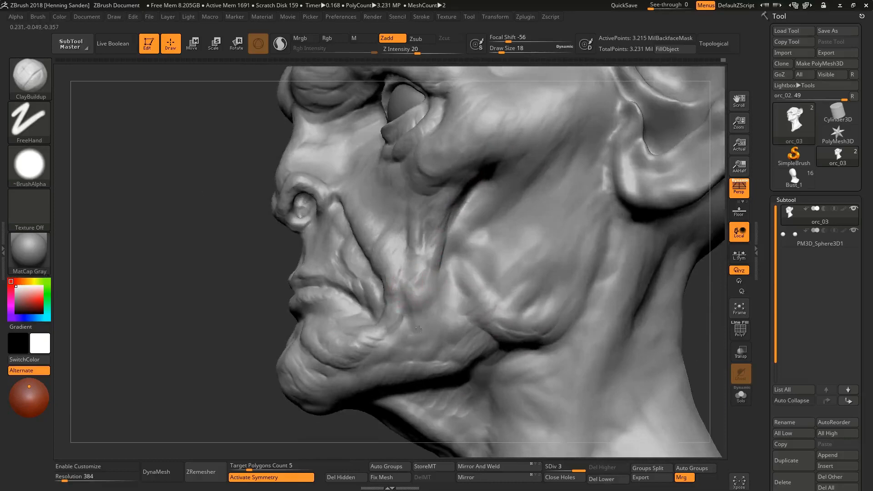
mouse_move(415, 296)
mouse_down()
mouse_move(420, 338)
mouse_move(404, 355)
mouse_up()
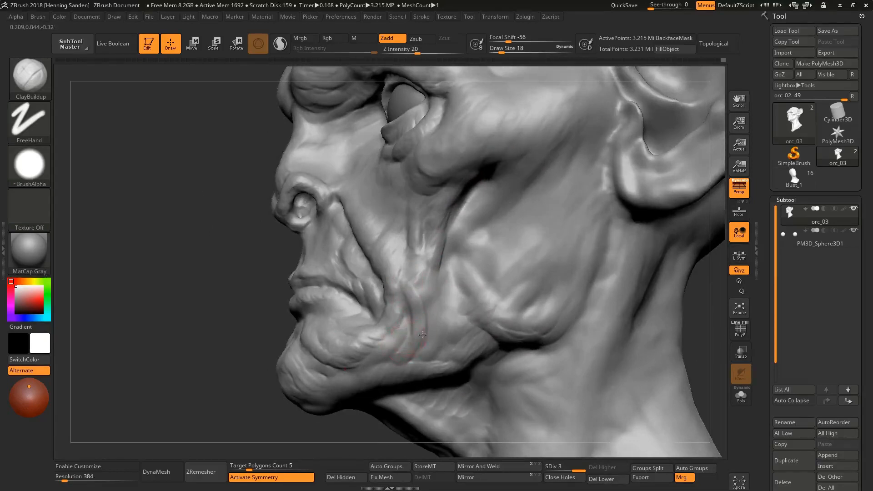
mouse_move(382, 291)
right_down()
mouse_move(416, 298)
mouse_move(418, 332)
right_up()
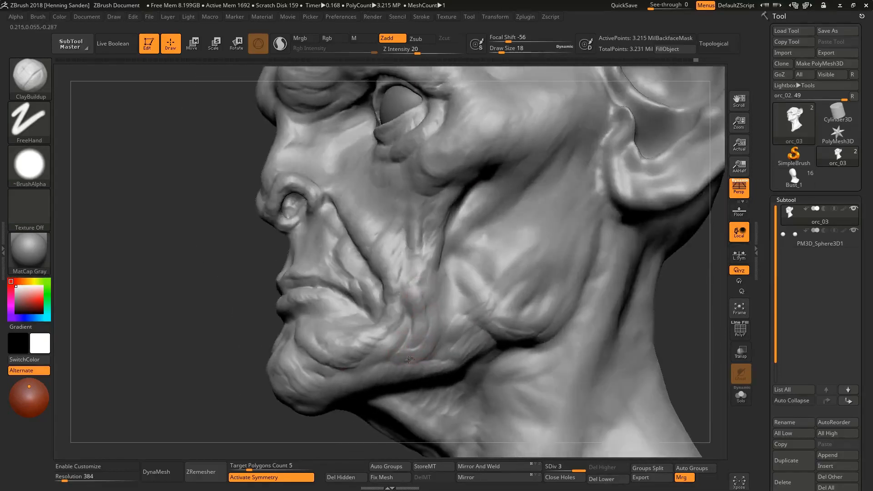
right_drag(399, 287, 410, 232)
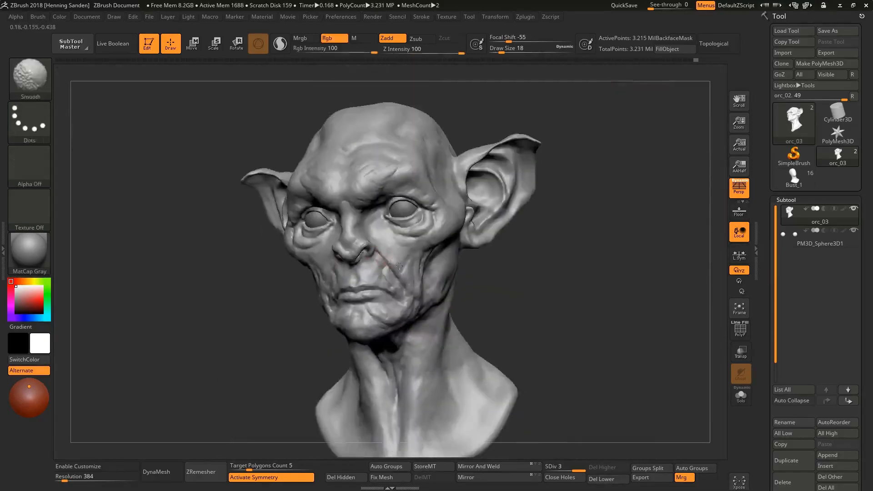
Set the draw size to 17 and refine the nostril wing and the skin beside it with ClayBuildup
shift+right_drag(364, 266, 390, 266)
alt+right_drag(358, 345, 342, 320)
right_drag(342, 272, 383, 245)
key([)
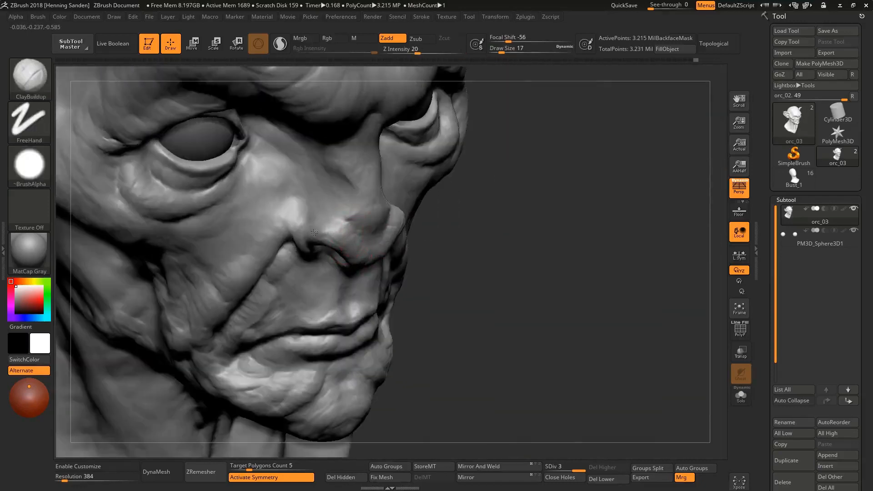
right_drag(315, 233, 184, 231)
mouse_move(427, 236)
ctrl+right_down()
mouse_move(441, 291)
mouse_move(425, 297)
mouse_move(453, 288)
mouse_move(427, 236)
mouse_move(463, 229)
ctrl+right_up()
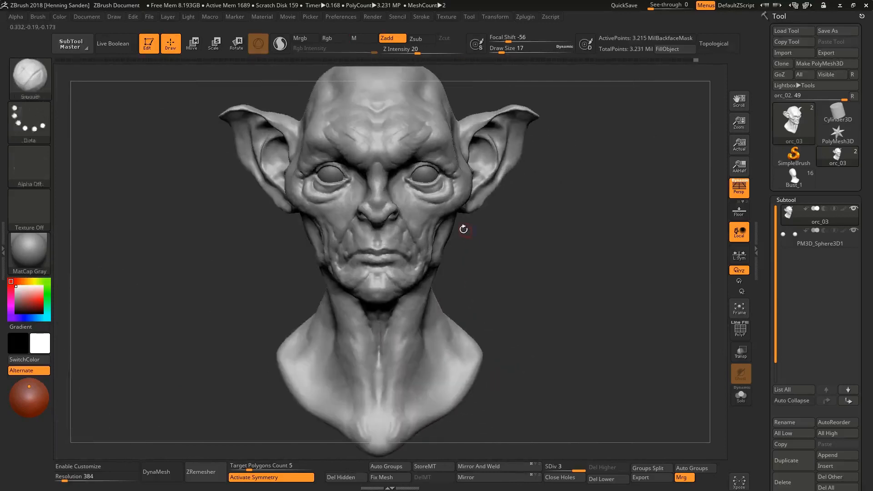
Set the draw size to 31 and build up the front of the jaw muscle below the cheekbone
mouse_move(451, 294)
right_down()
mouse_move(425, 285)
mouse_move(421, 292)
mouse_move(432, 261)
mouse_move(437, 273)
right_up()
key(s)
drag(438, 273, 441, 273)
right_drag(441, 273, 436, 228)
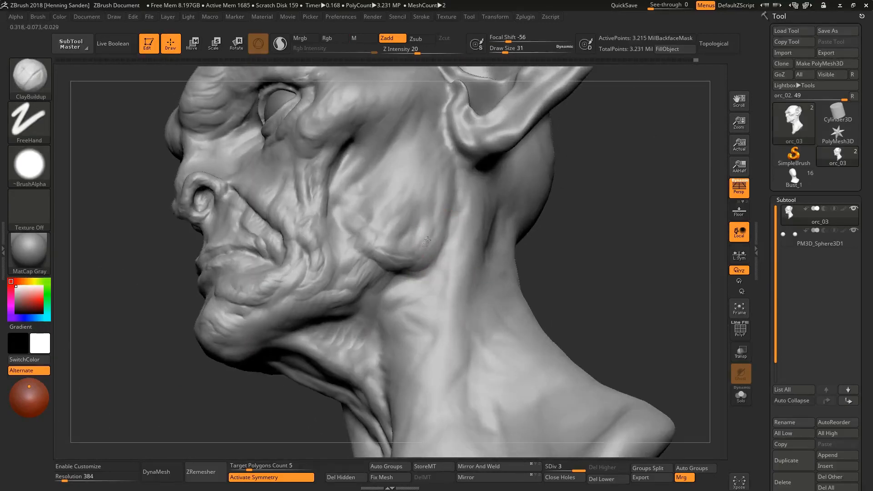
drag(371, 201, 349, 208)
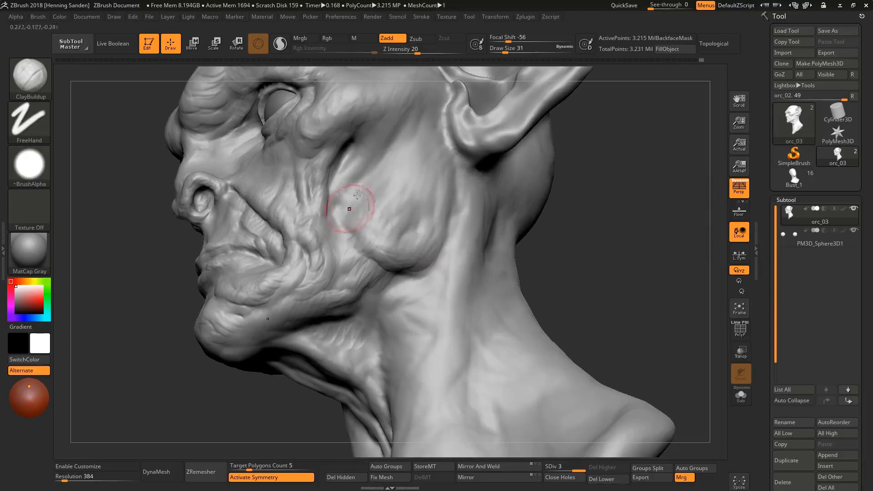
Fill out the jaw muscle between the cheekbone and jaw corner, and set the draw size to 65
right_drag(349, 207, 391, 211)
key(s)
mouse_move(392, 210)
mouse_down()
mouse_move(409, 219)
mouse_move(390, 211)
mouse_move(370, 176)
mouse_up()
right_drag(369, 177, 358, 164)
key(s)
drag(357, 165, 360, 164)
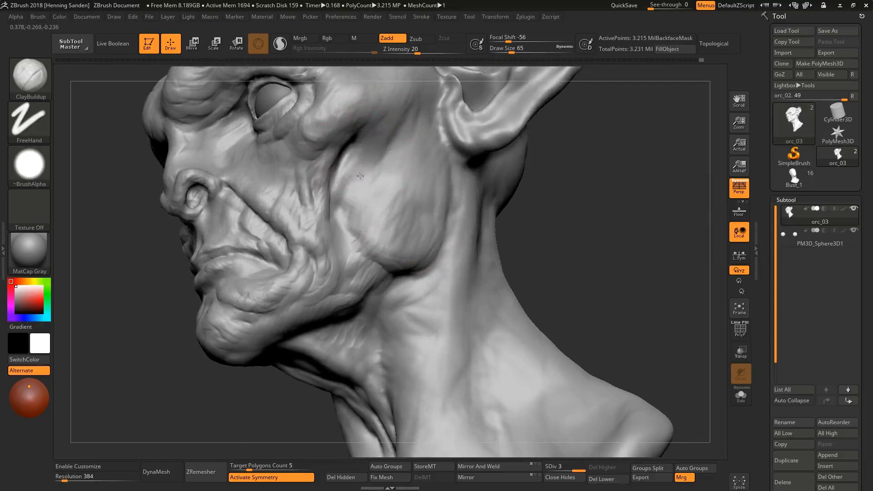
Save the sculpt as a new version of the tool named orc_04
right_drag(367, 267, 335, 264)
drag(439, 169, 406, 184)
key(ctrl+s)
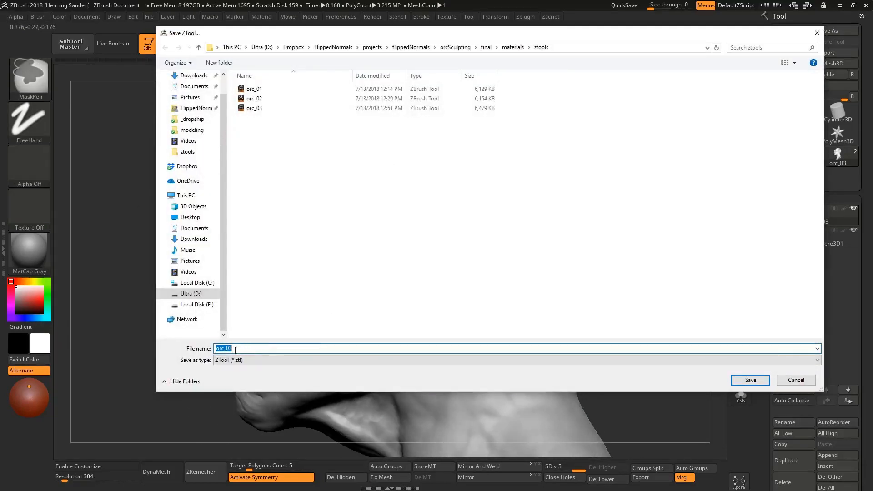
key(BackSpace)
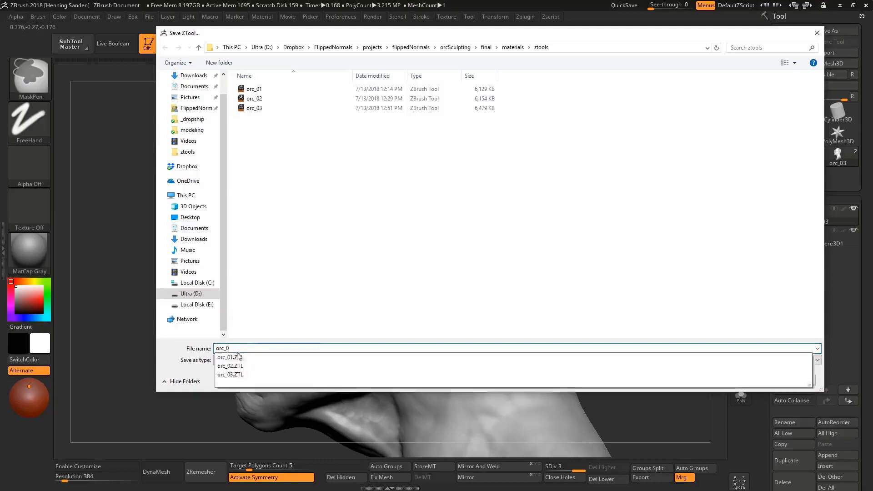
text(4)
key(Return)
Build up muscle-fibre strokes on the jaw muscle in front of the ear with ClayBuildup at draw size 29
right_drag(489, 234, 438, 171)
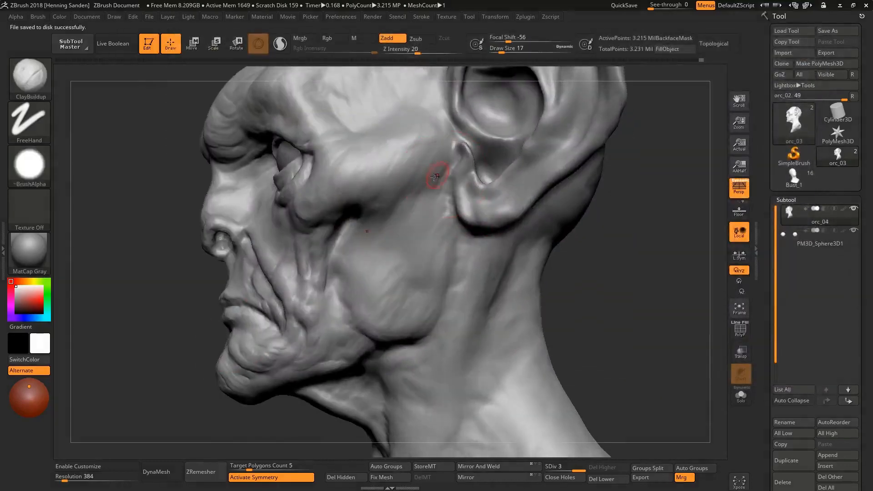
right_drag(390, 208, 414, 204)
key(s)
drag(415, 204, 412, 203)
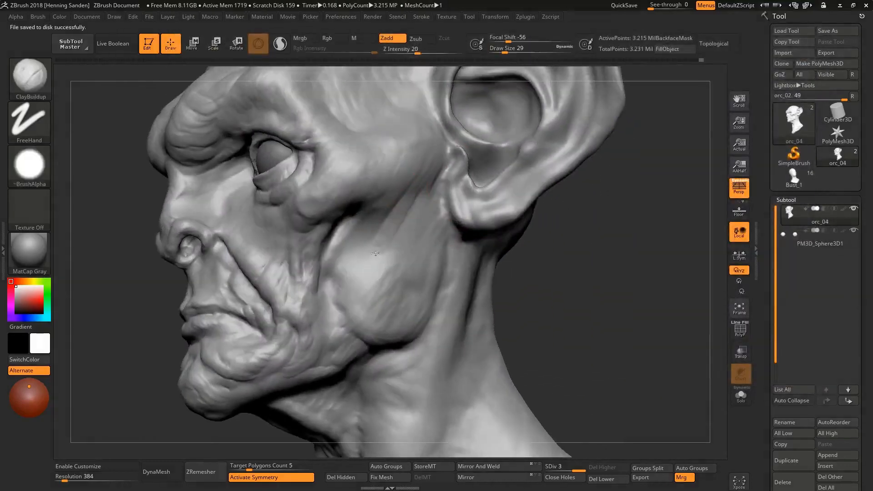
Work ClayBuildup strokes at draw size 29 around the eye sockets, brow ridge and temple to add surface variation
mouse_move(376, 251)
right_down()
mouse_move(346, 196)
mouse_move(308, 202)
right_up()
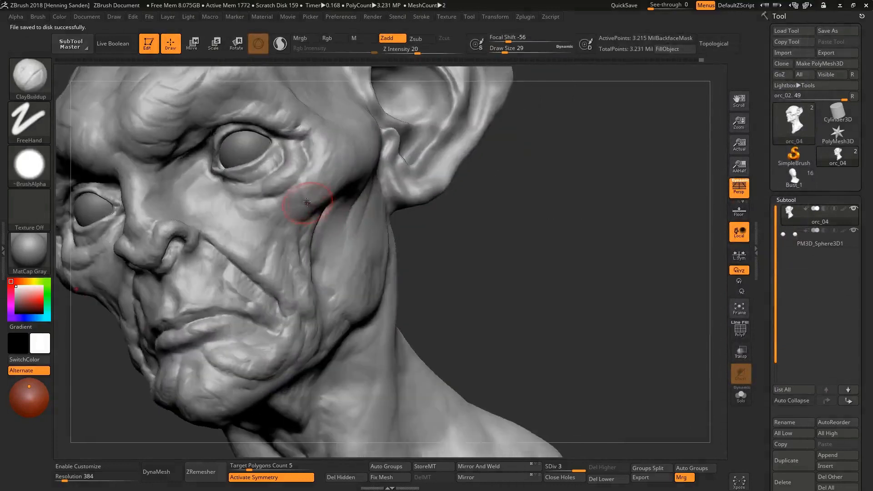
mouse_move(246, 214)
right_down()
mouse_move(347, 248)
mouse_move(339, 242)
right_up()
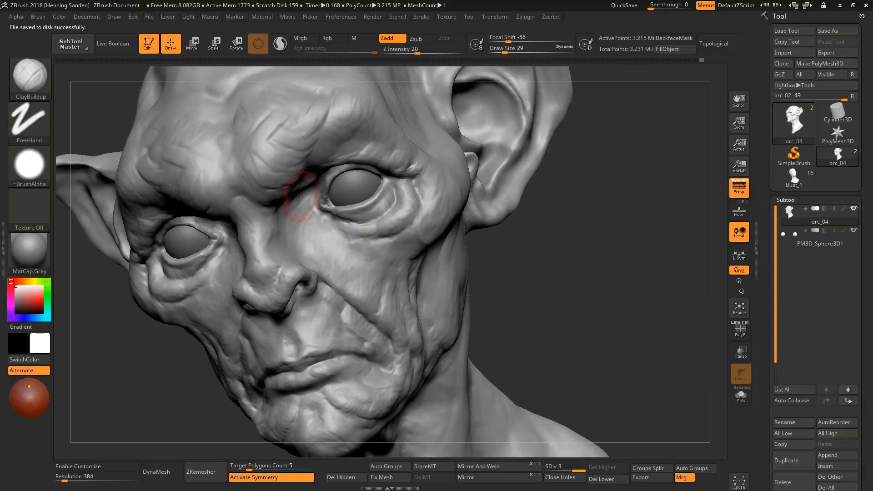
mouse_move(296, 183)
right_down()
mouse_move(236, 197)
mouse_move(285, 207)
right_up()
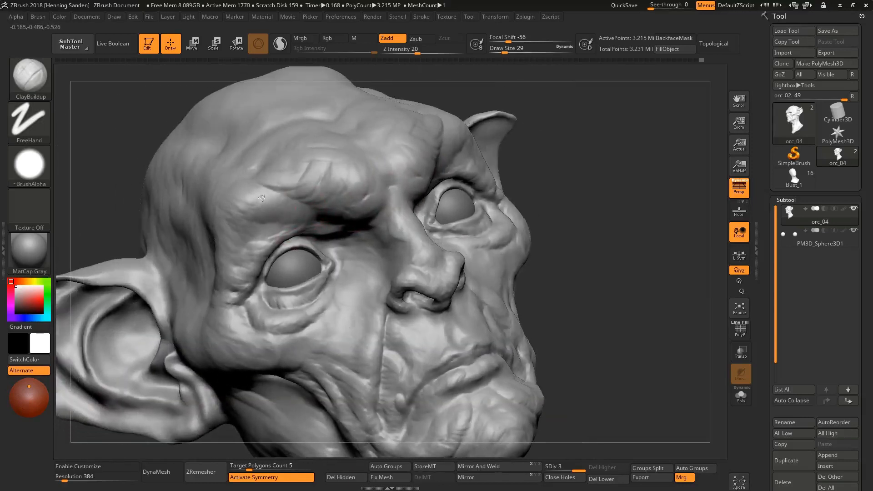
right_drag(264, 224, 234, 236)
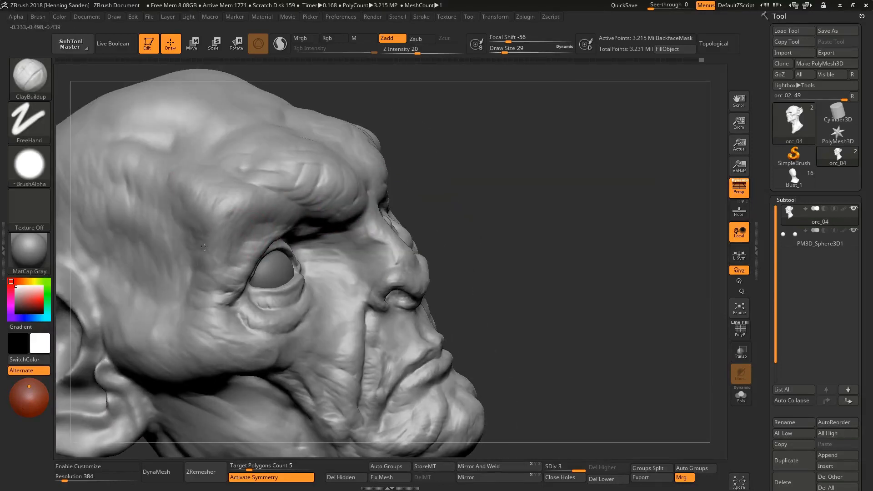
mouse_move(225, 239)
right_down()
mouse_move(370, 284)
mouse_move(378, 246)
mouse_move(394, 266)
right_up()
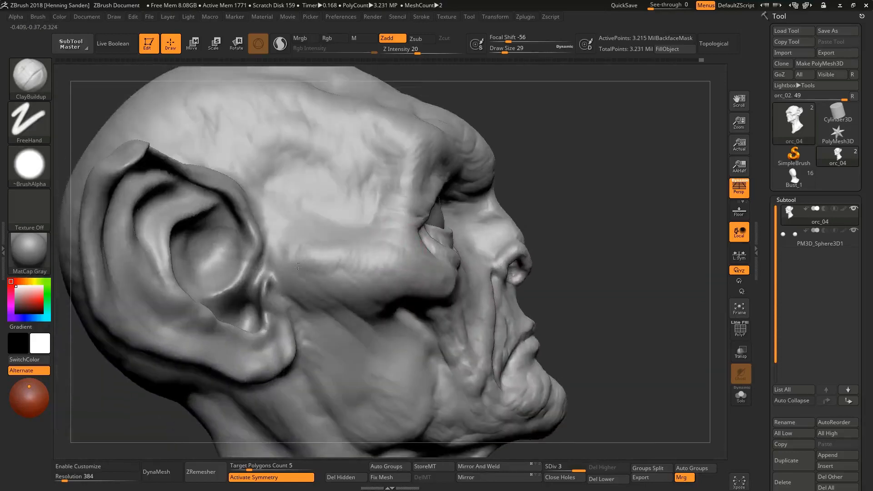
Sculpt skin folds on the cheek beside the nasolabial fold with ClayBuildup, using draw sizes from 23 down to 18
mouse_move(277, 251)
alt+right_down()
mouse_move(254, 213)
mouse_move(345, 282)
mouse_move(444, 293)
mouse_move(384, 235)
mouse_move(355, 248)
mouse_move(374, 257)
mouse_move(294, 246)
mouse_move(275, 271)
mouse_move(347, 253)
mouse_move(345, 223)
alt+right_up()
key(s)
drag(344, 223, 339, 223)
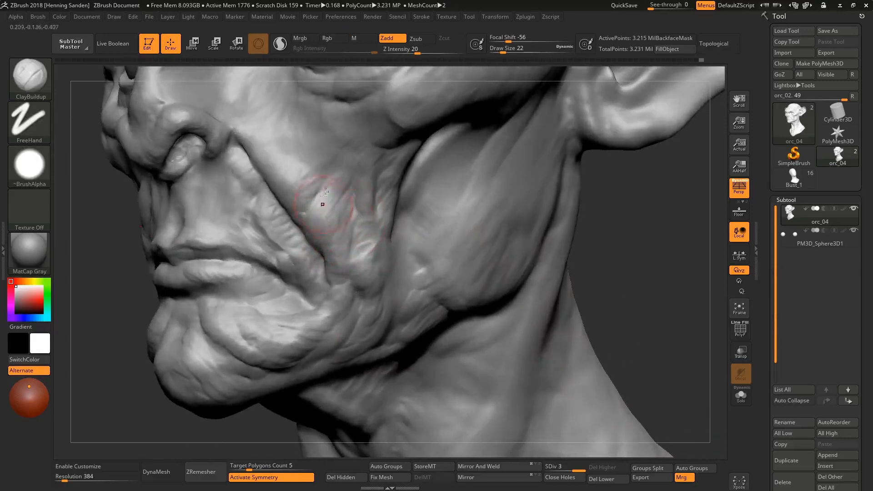
right_drag(325, 192, 316, 209)
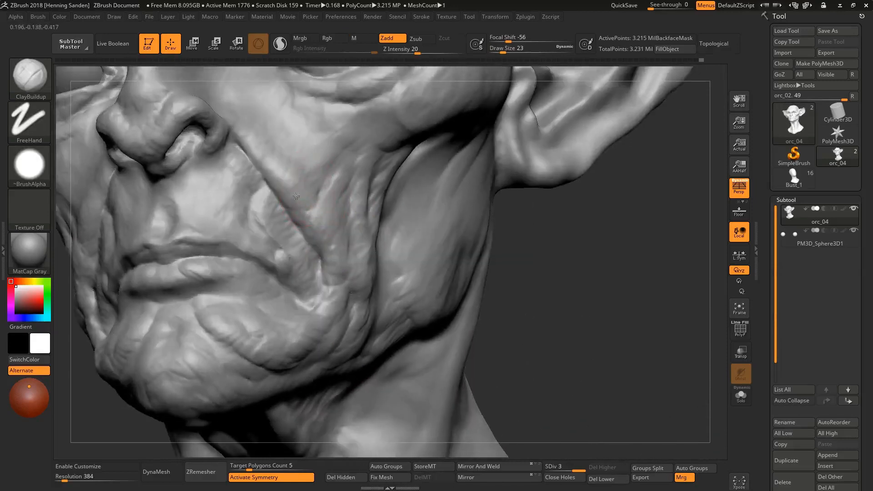
right_drag(278, 175, 236, 191)
right_drag(253, 156, 312, 166)
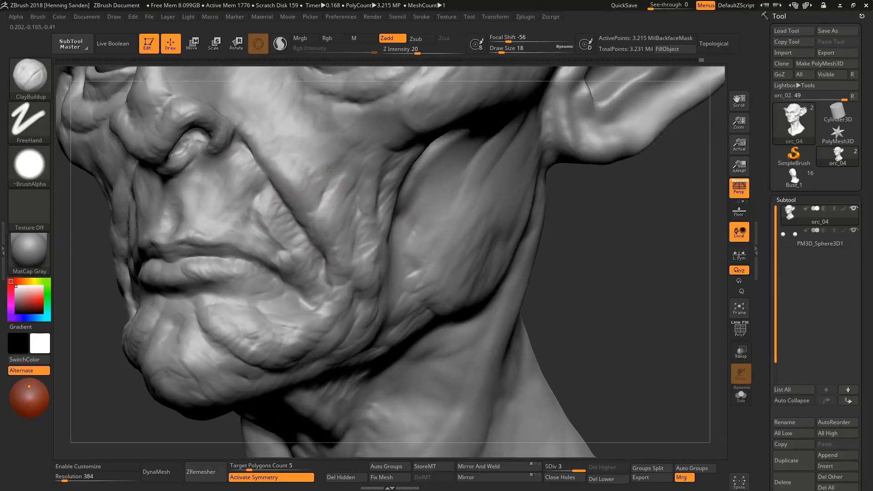
Set the draw size to 13 and add finer wrinkles along the nasolabial fold and cheek
text(s13)
key(Return)
mouse_move(302, 160)
right_down()
mouse_move(317, 163)
mouse_move(308, 213)
right_up()
right_drag(326, 252, 341, 255)
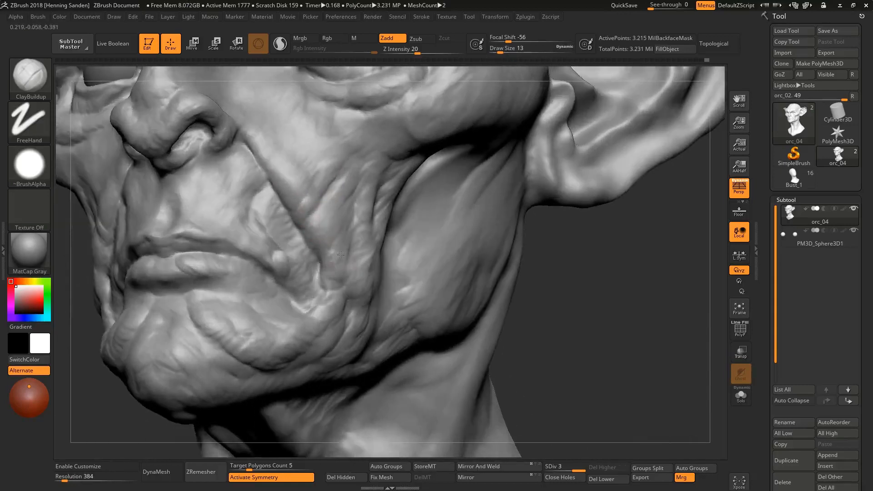
Refine the small folds around the mouth corner, lower lip and chin with ClayBuildup at draw size 13
right_drag(317, 328, 263, 366)
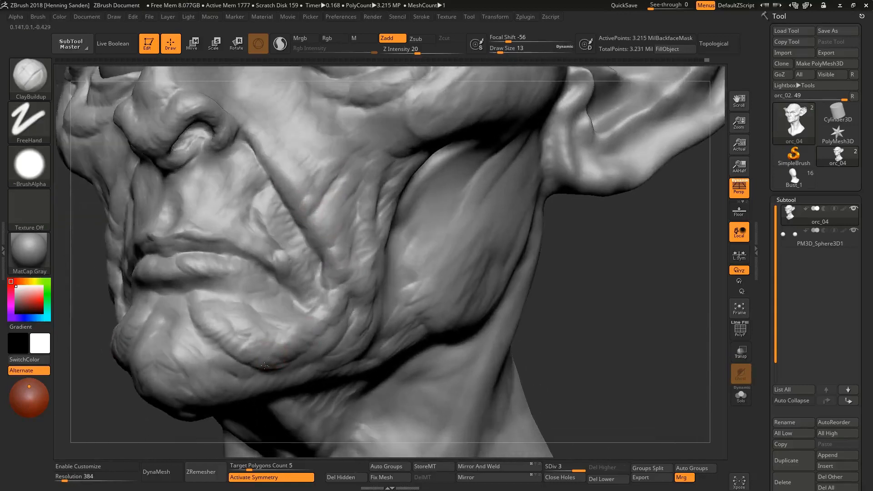
right_drag(223, 322, 309, 328)
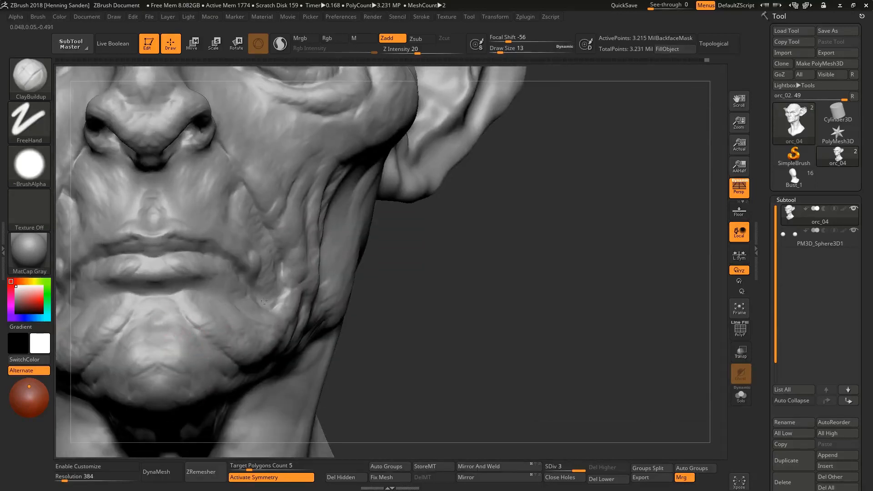
mouse_move(195, 339)
right_down()
mouse_move(272, 301)
mouse_move(279, 267)
right_up()
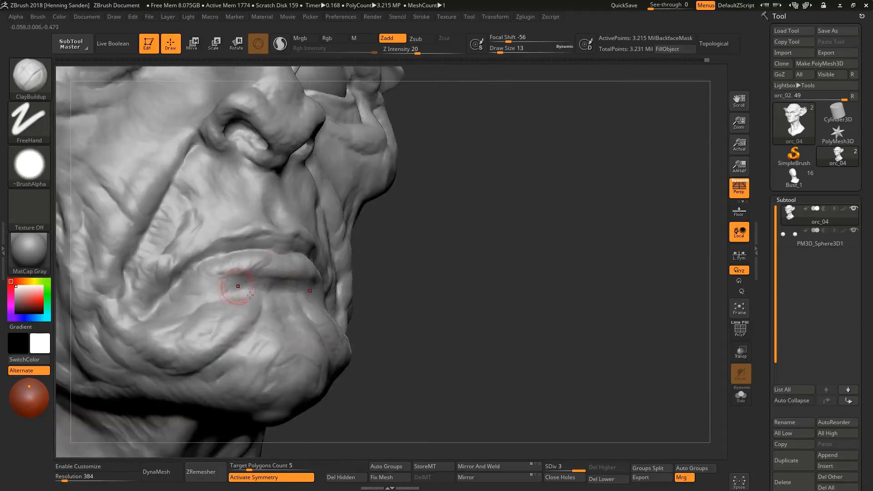
Raise the draw size to 39 and build up broader forms on the side of the nose and upper cheek
mouse_move(250, 296)
right_down()
mouse_move(240, 285)
mouse_move(168, 278)
mouse_move(222, 220)
mouse_move(241, 245)
mouse_move(298, 224)
mouse_move(329, 274)
mouse_move(337, 226)
right_up()
drag(337, 226, 295, 214)
right_drag(292, 212, 335, 201)
key(s)
drag(334, 203, 298, 179)
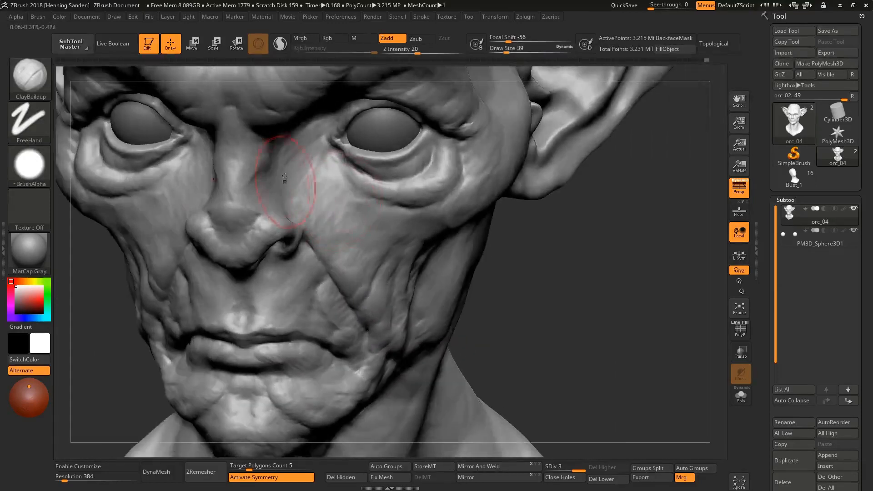
Reduce the draw size to 29 and shape the transition between the nose bridge and the inner eye socket
right_drag(285, 180, 268, 162)
key(s)
drag(264, 162, 268, 163)
mouse_move(271, 142)
mouse_down()
mouse_move(281, 151)
mouse_move(278, 136)
mouse_up()
key(s)
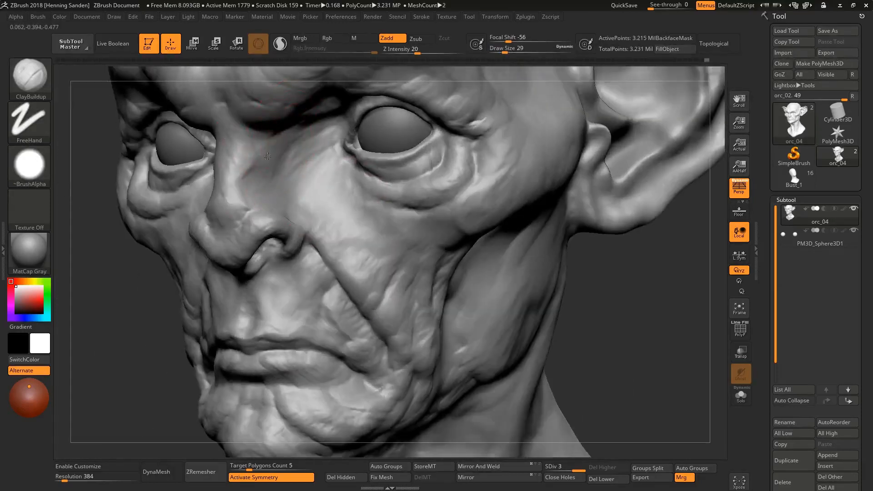
Detail the inner eye corner and the skin below the lower eyelid with ClayBuildup at draw size 18
right_drag(289, 129, 308, 120)
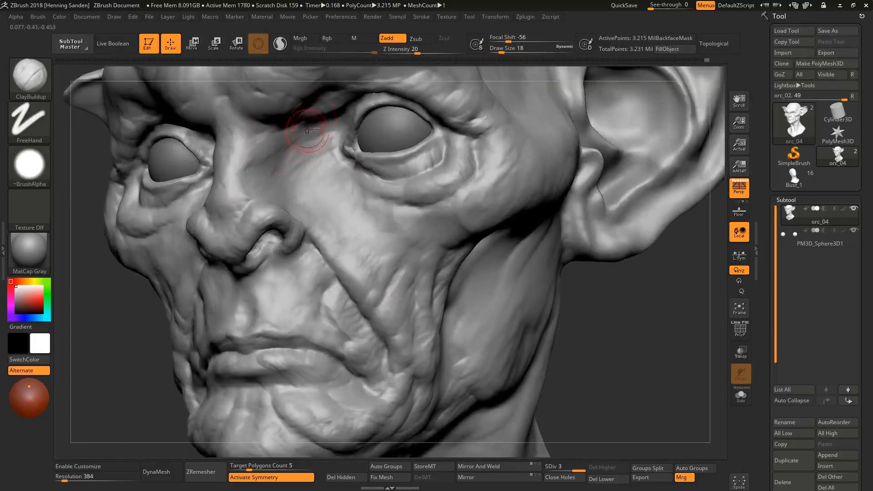
right_drag(244, 167, 344, 170)
mouse_move(300, 154)
right_down()
mouse_move(272, 166)
mouse_move(334, 159)
mouse_move(291, 181)
mouse_move(253, 235)
mouse_move(244, 230)
right_up()
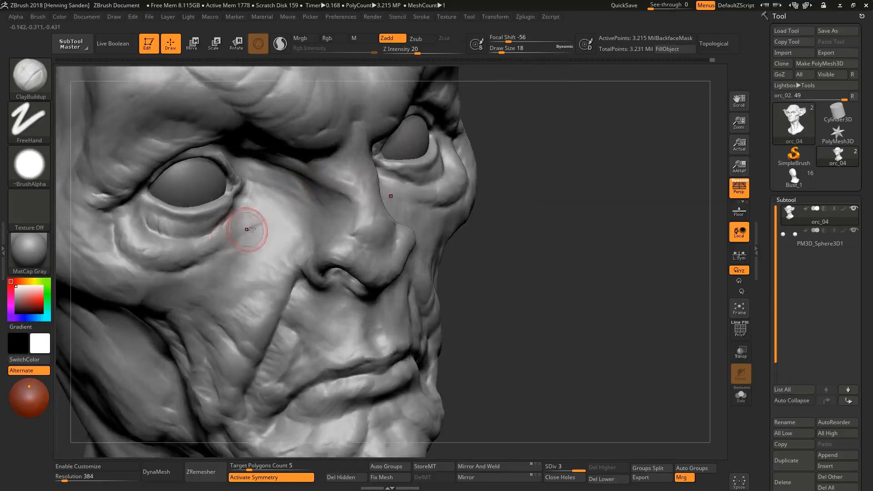
Add creases at the outer eye corner and on the cheek below the eye with draw sizes 22 and 20
mouse_move(282, 208)
right_down()
mouse_move(384, 218)
mouse_move(204, 274)
mouse_move(371, 185)
right_up()
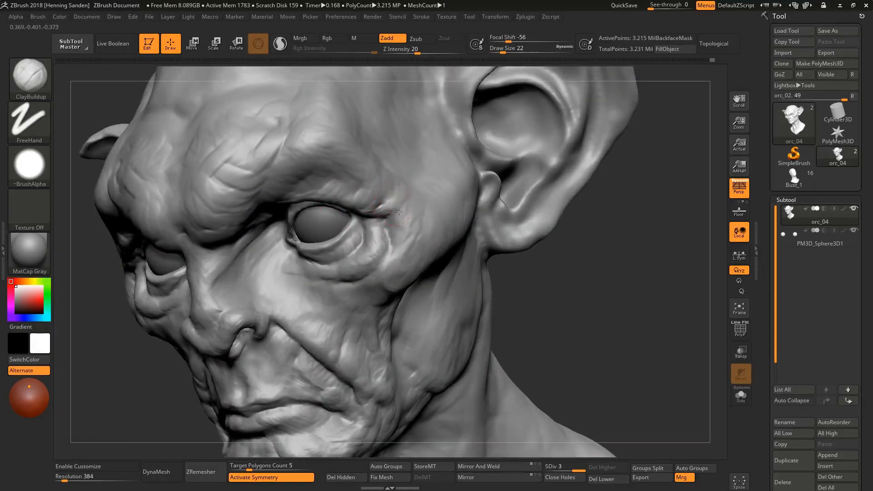
right_drag(397, 199, 333, 277)
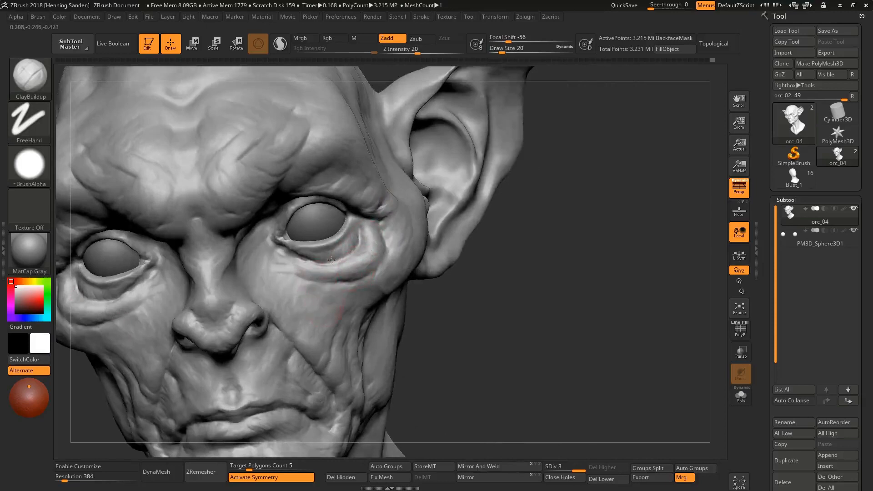
mouse_move(309, 320)
alt+right_down()
mouse_move(316, 274)
mouse_move(295, 271)
mouse_move(315, 274)
alt+right_up()
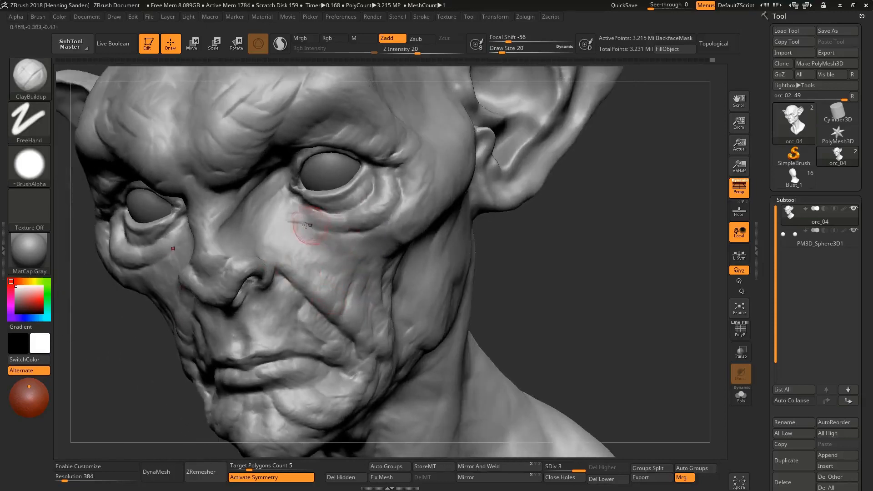
Carve fine creases at the inner eye corner with draw size 9, and blend the area beside the nose at size 29
ctrl+right_drag(294, 210, 287, 201)
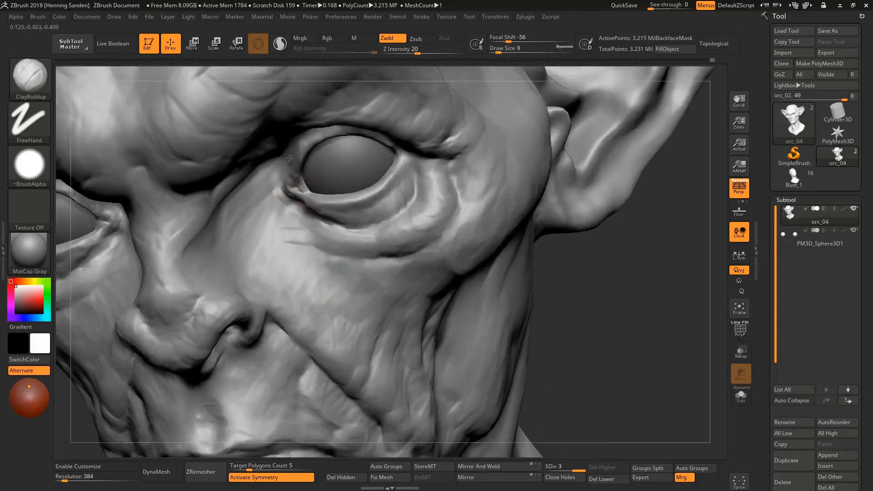
right_drag(289, 158, 279, 185)
key(s)
drag(273, 197, 280, 197)
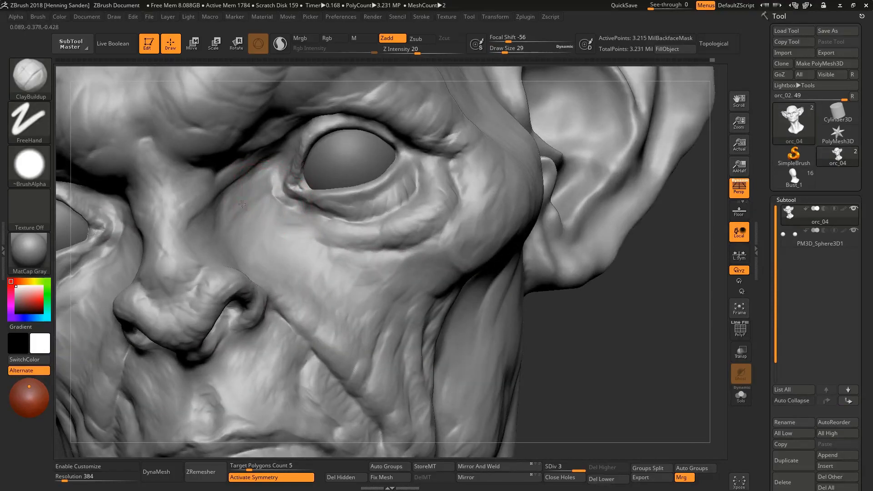
Sculpt the frown folds between the brows and at the nose root, reducing the draw size from 29 to 11
right_drag(198, 210, 293, 181)
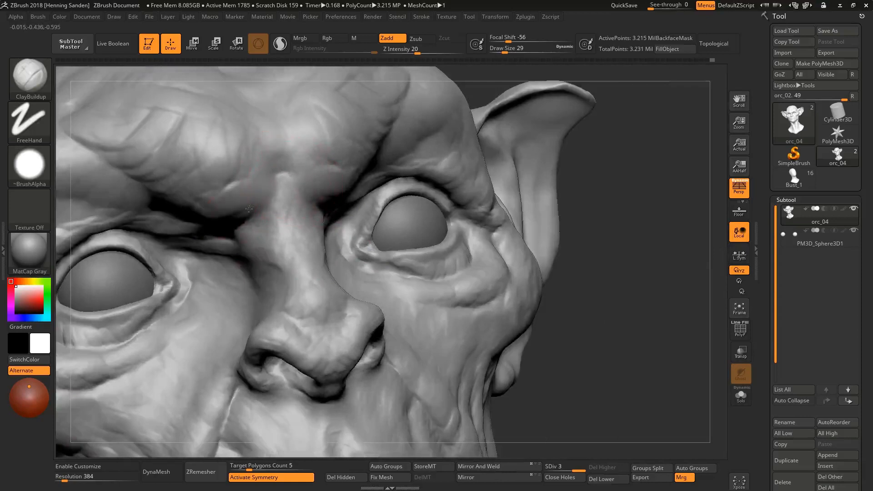
key(s)
mouse_move(255, 204)
mouse_down()
mouse_move(248, 204)
mouse_move(269, 185)
mouse_move(230, 214)
mouse_up()
key(s)
right_drag(264, 194, 281, 182)
drag(282, 184, 239, 220)
mouse_move(239, 220)
right_down()
mouse_move(221, 233)
mouse_move(333, 222)
right_up()
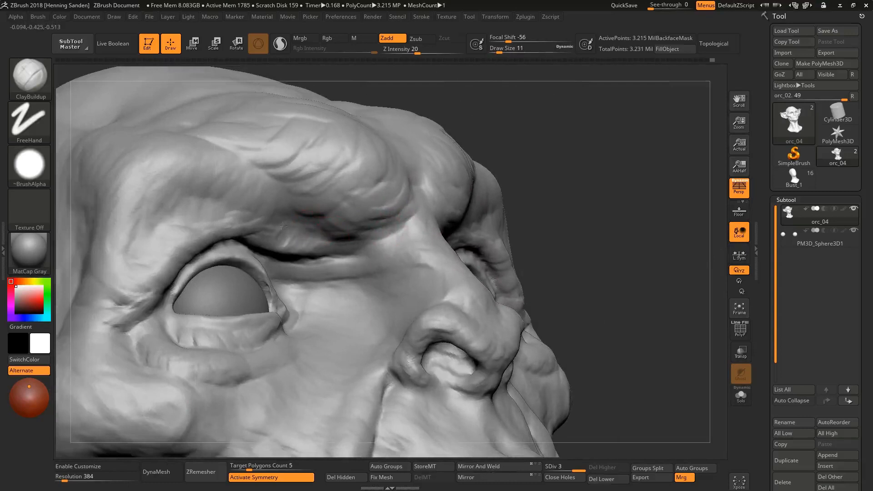
Build up fleshy folds on the underside of the brow above the inner eye with draw sizes 29 and 20
key(s)
drag(298, 240, 304, 240)
right_drag(303, 239, 323, 230)
alt+drag(319, 255, 292, 245)
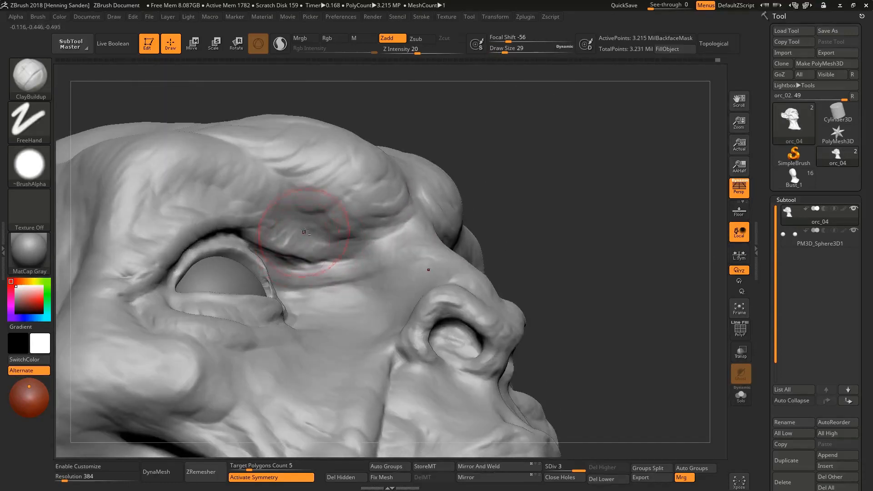
right_drag(300, 220, 291, 225)
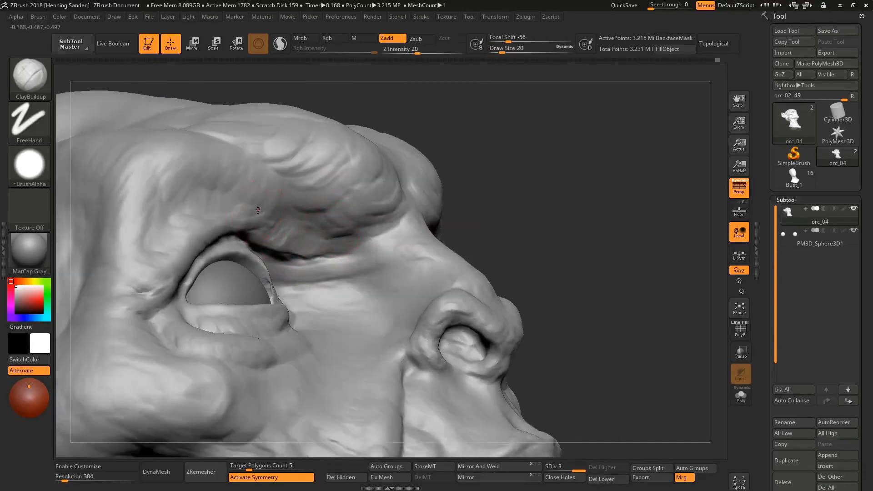
Sculpt the crow's-feet folds and the bag at the outer eye corner with ClayBuildup at draw size 20
mouse_move(156, 253)
right_down()
mouse_move(137, 292)
mouse_move(269, 259)
mouse_move(262, 253)
right_up()
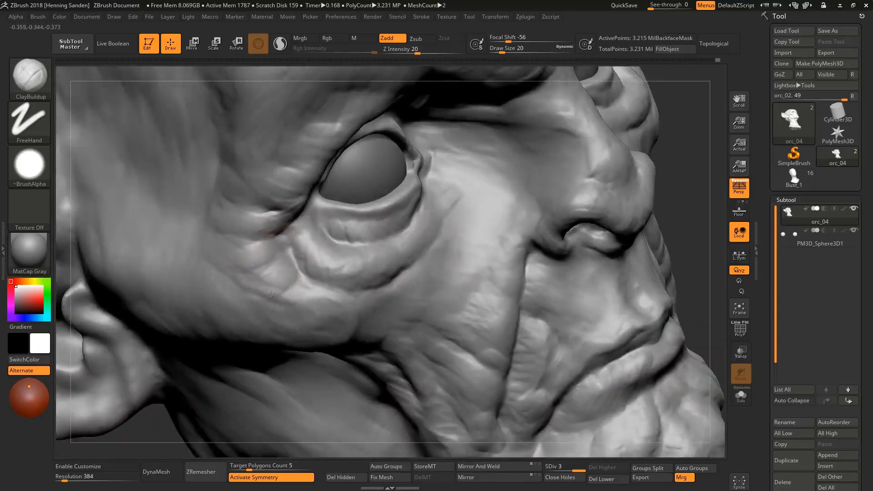
mouse_move(271, 294)
mouse_down()
mouse_move(303, 310)
mouse_move(259, 275)
mouse_up()
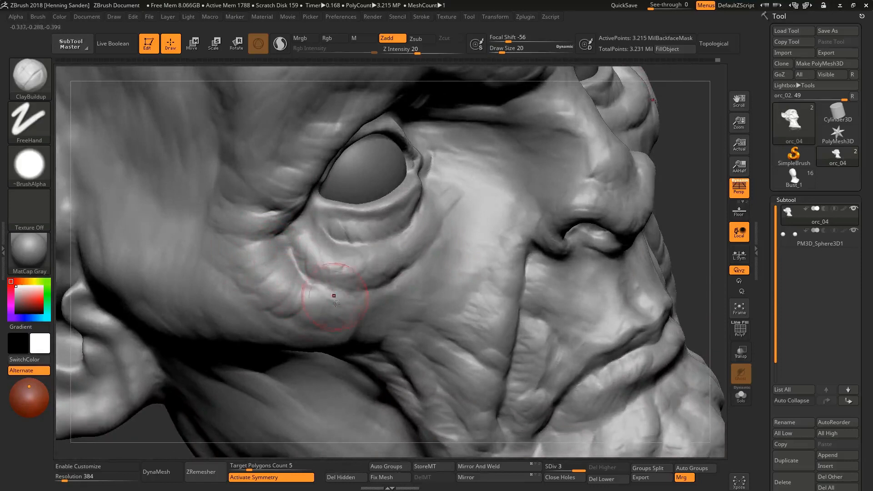
Set the draw size to 29 and build up the cheekbone area beneath the eye bag
key(f)
mouse_move(362, 271)
shift+right_down()
mouse_move(411, 261)
mouse_move(341, 234)
mouse_move(445, 238)
mouse_move(389, 259)
mouse_move(381, 248)
mouse_move(353, 262)
shift+right_up()
key(s)
drag(355, 268, 362, 269)
key(s)
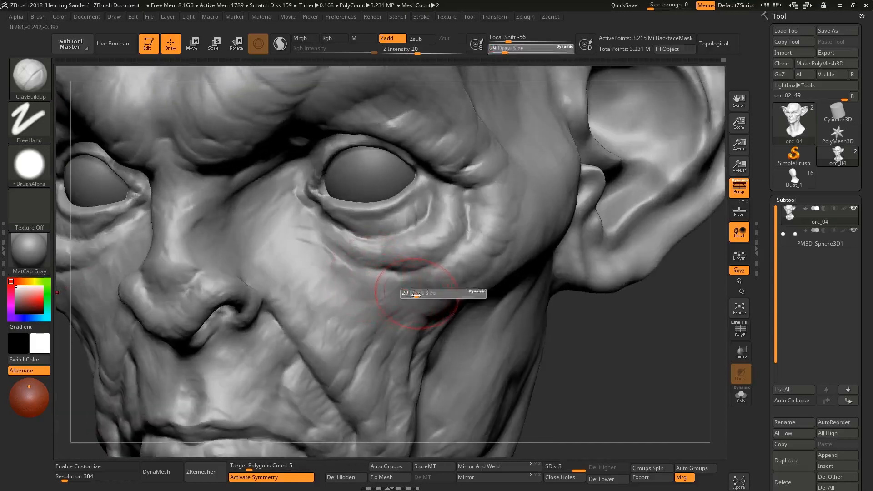
Reduce the draw size to 18 and add smaller wrinkles along the lower edge of the eye bag
drag(415, 294, 412, 294)
right_drag(385, 300, 390, 288)
key(s)
drag(390, 289, 386, 289)
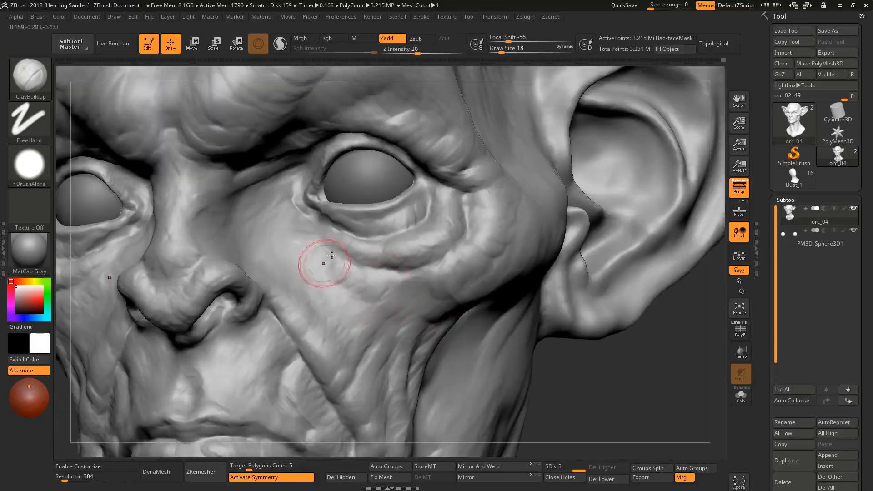
Set the draw size to 11 and add fine wrinkles across the upper cheek and down the nasolabial fold towards the mouth
mouse_move(318, 255)
right_down()
mouse_move(306, 236)
mouse_move(327, 283)
right_up()
key(s)
drag(327, 283, 323, 283)
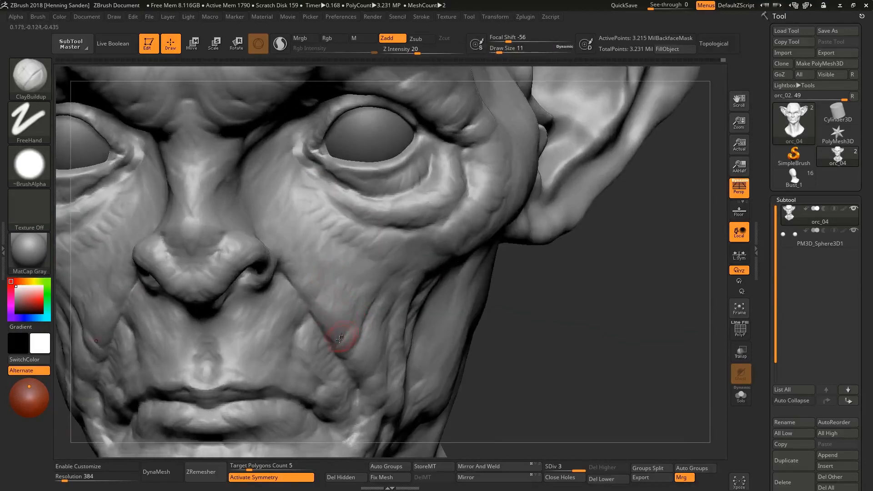
alt+right_drag(347, 361, 339, 298)
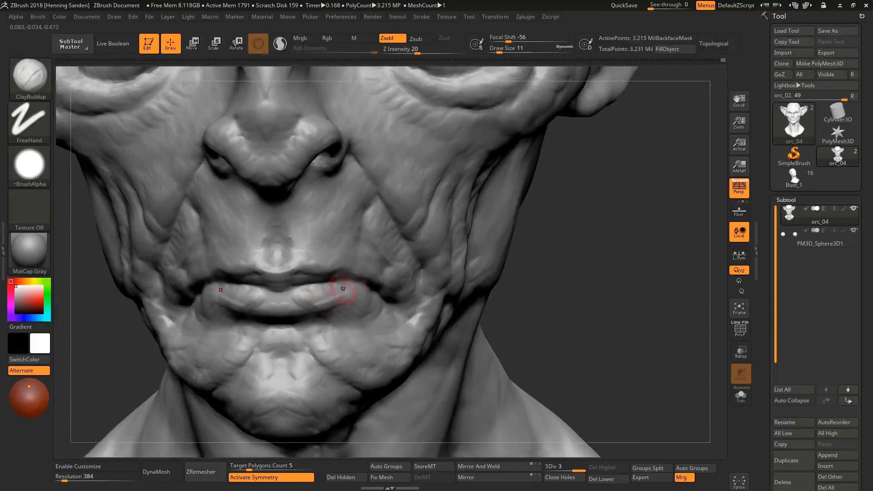
Refine the skin creases on the upper lip, along the nasolabial fold and across the cheek with ClayBuildup at draw size 11
mouse_move(302, 314)
right_down()
mouse_move(266, 265)
mouse_move(283, 257)
right_up()
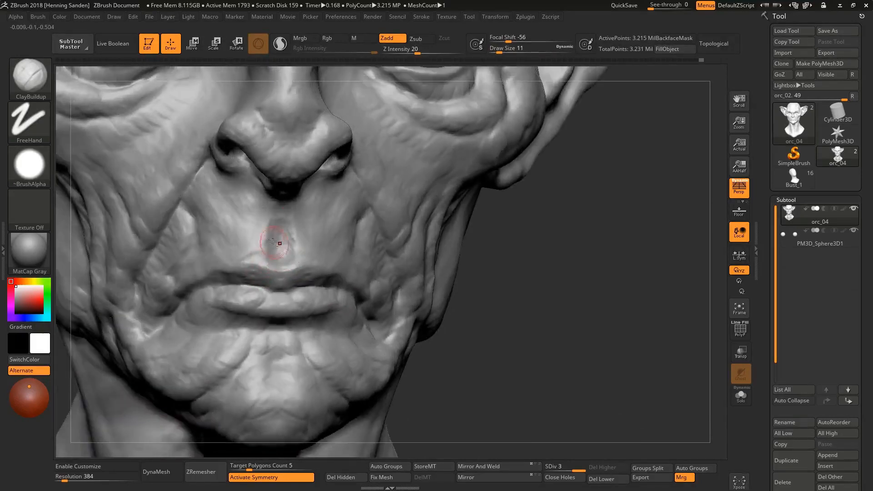
right_drag(268, 197, 238, 225)
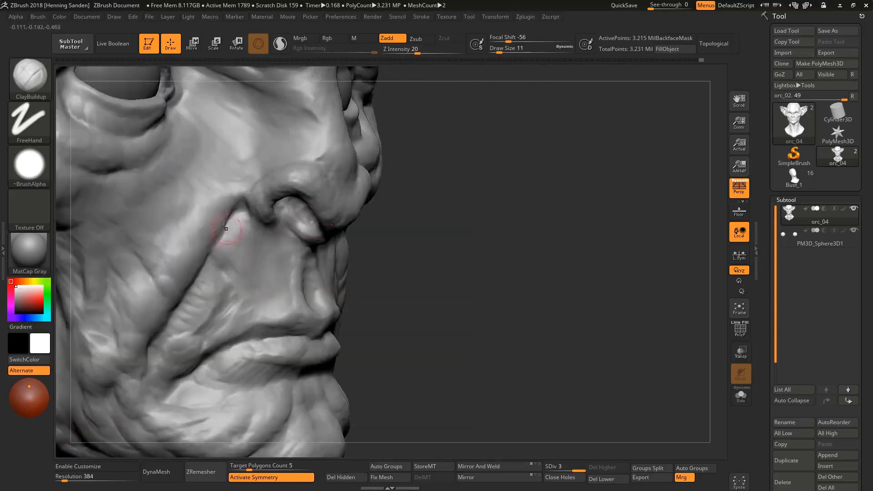
right_drag(232, 196, 234, 176)
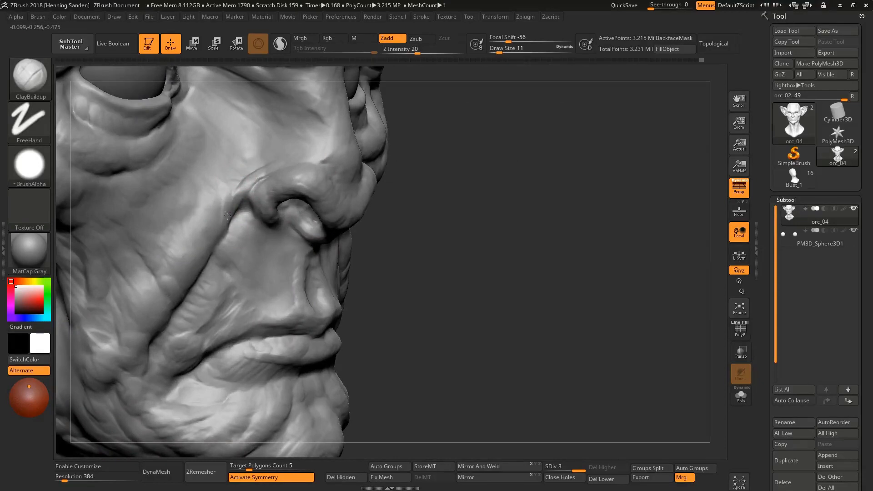
right_drag(231, 221, 387, 227)
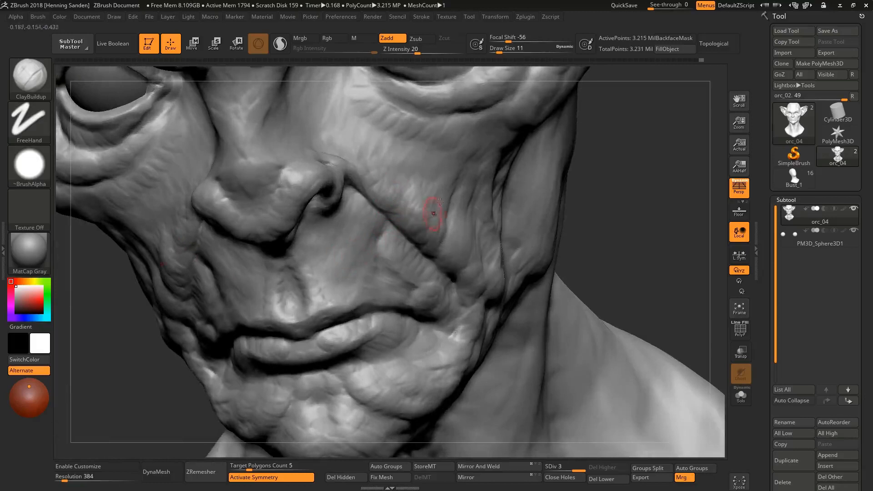
right_drag(441, 200, 474, 145)
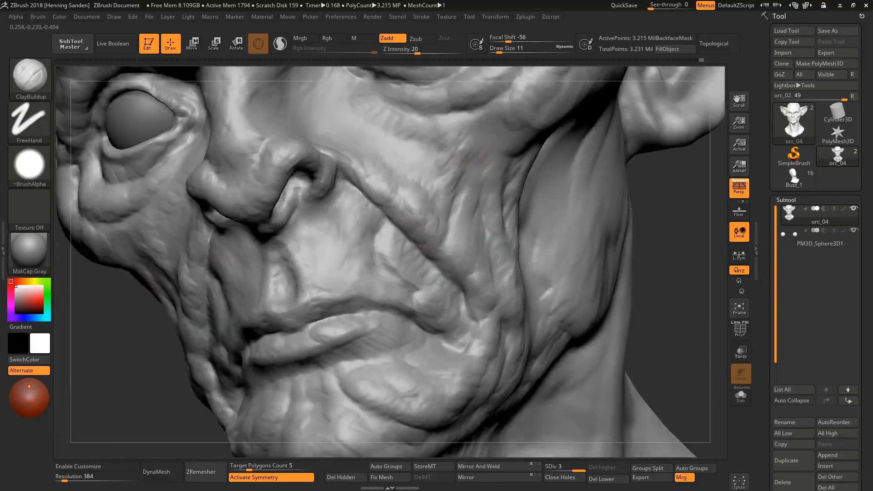
mouse_move(444, 140)
right_down()
mouse_move(462, 183)
mouse_move(467, 170)
mouse_move(431, 213)
mouse_move(466, 210)
right_up()
Reduce the draw size to 9 and sculpt fine creases around the lips and the corner of the mouth
key(bracketleft)
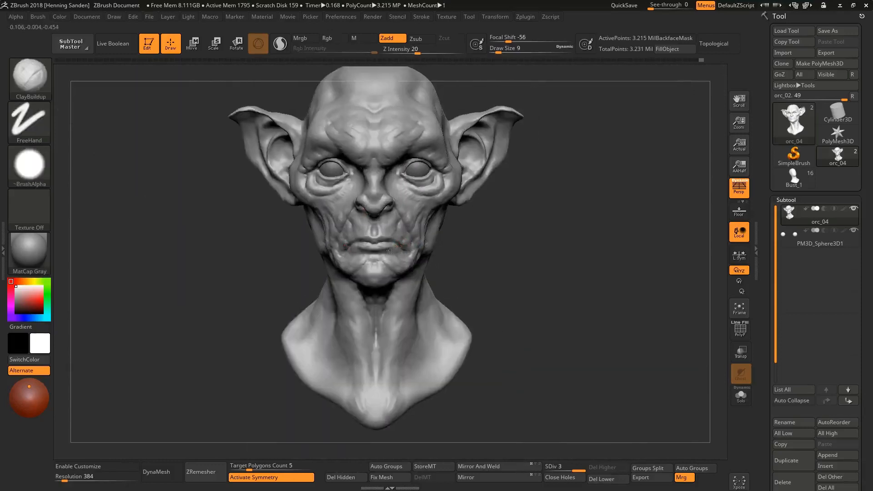
ctrl+right_drag(403, 247, 381, 400)
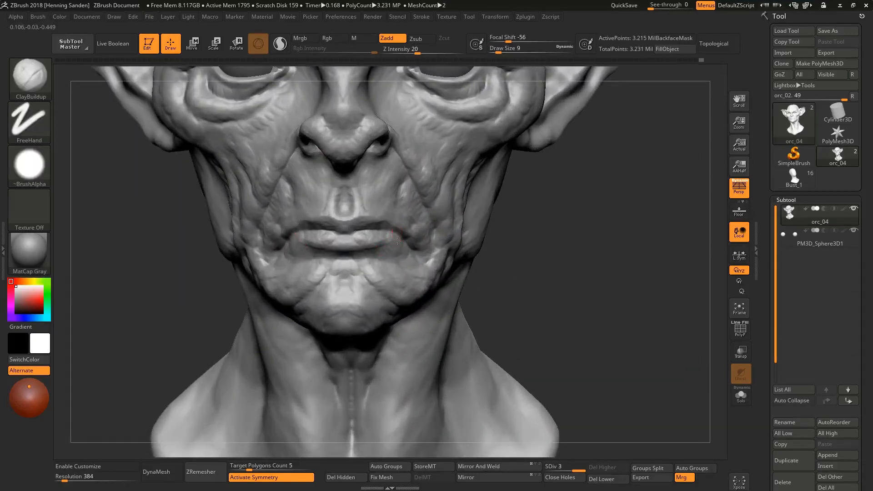
ctrl+right_drag(397, 241, 416, 217)
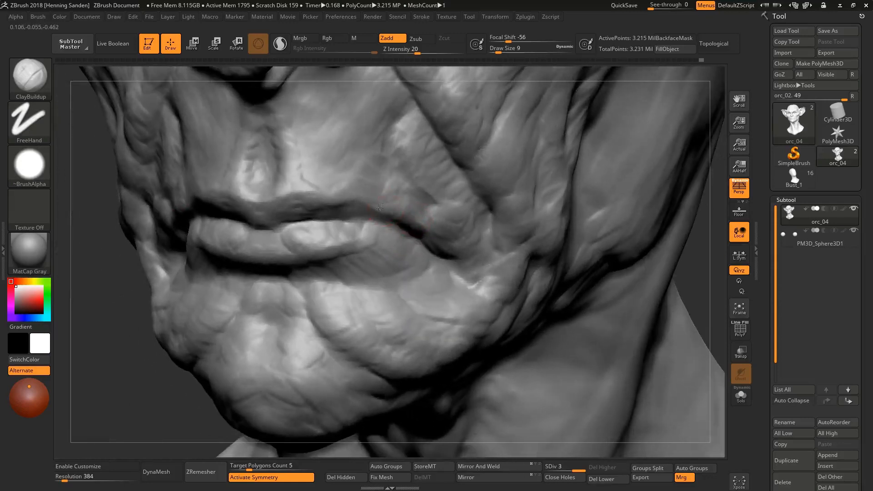
right_drag(324, 191, 291, 143)
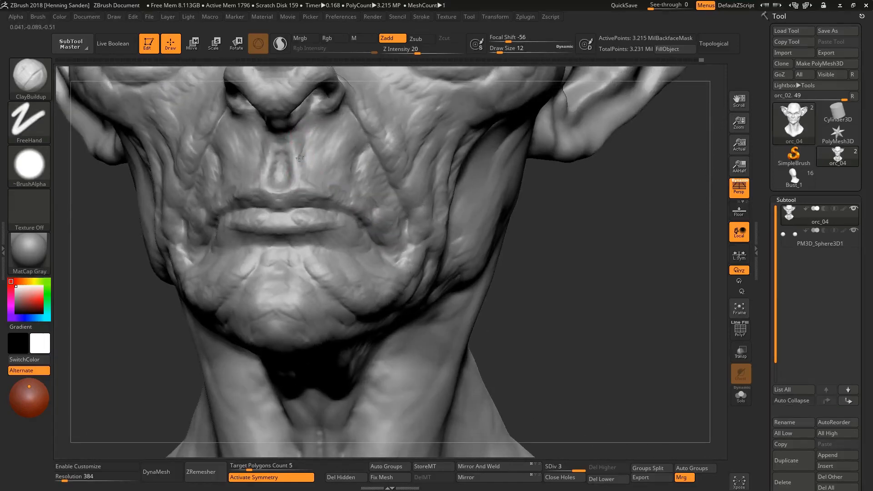
Set the draw size to 16 and build up the upper lip and the philtrum beneath the nose
mouse_move(316, 197)
right_down()
mouse_move(382, 194)
mouse_move(321, 168)
mouse_move(289, 206)
mouse_move(292, 192)
mouse_move(253, 203)
right_up()
key(bracketright)
key(bracketright)
mouse_move(250, 207)
mouse_down()
mouse_move(227, 182)
mouse_move(239, 214)
mouse_move(214, 203)
mouse_up()
mouse_move(259, 205)
ctrl+right_down()
mouse_move(340, 206)
mouse_move(285, 216)
mouse_move(296, 197)
mouse_move(283, 240)
mouse_move(293, 213)
mouse_move(282, 200)
mouse_move(285, 250)
mouse_move(285, 237)
ctrl+right_up()
text(s16)
key(Return)
key(bracketleft)
drag(291, 237, 289, 196)
Sculpt the rim and outer wing of the nostril with ClayBuildup at draw size 9
right_drag(289, 196, 304, 223)
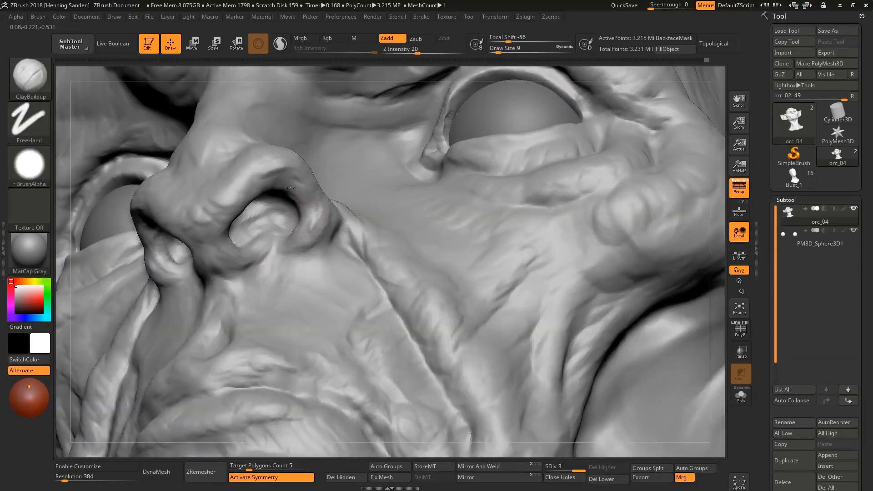
right_drag(291, 189, 319, 197)
drag(333, 194, 293, 168)
right_drag(345, 209, 335, 183)
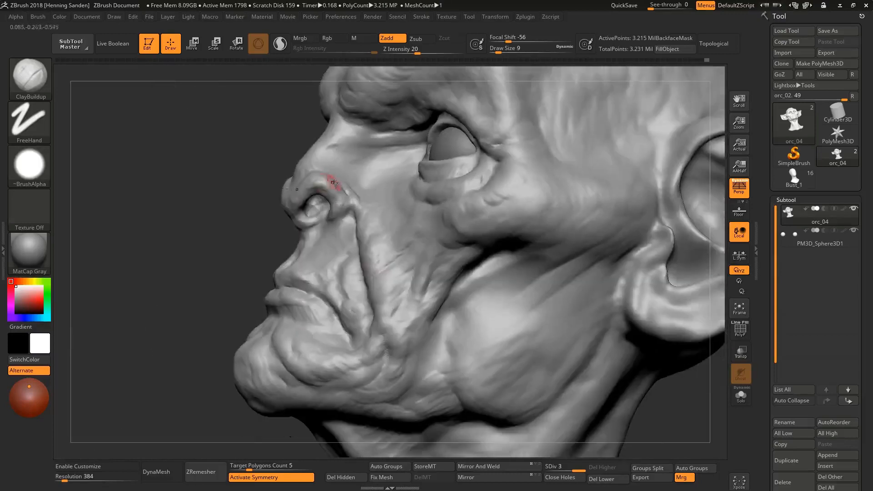
Add fine wrinkles across the cheek, beneath the eye bag and around the outer eye at draw size 9
mouse_move(383, 209)
right_down()
mouse_move(413, 275)
mouse_move(409, 314)
right_up()
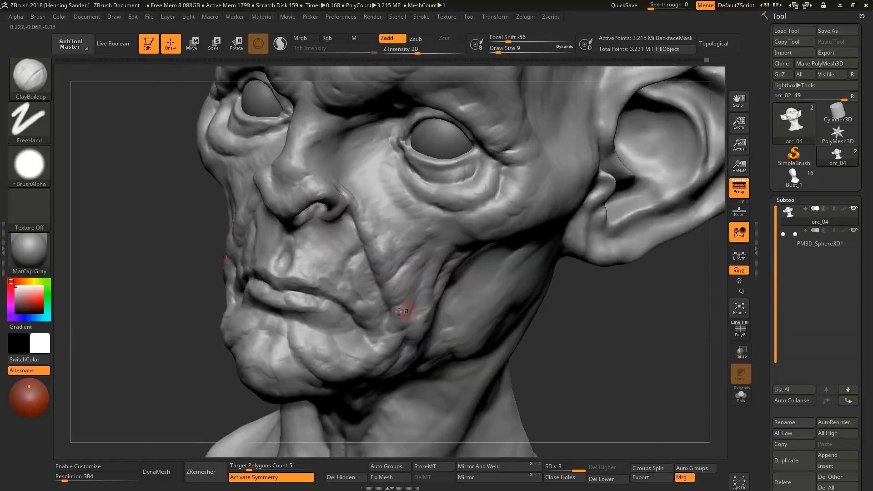
mouse_move(367, 234)
shift+right_down()
mouse_move(398, 287)
mouse_move(436, 242)
mouse_move(475, 224)
shift+right_up()
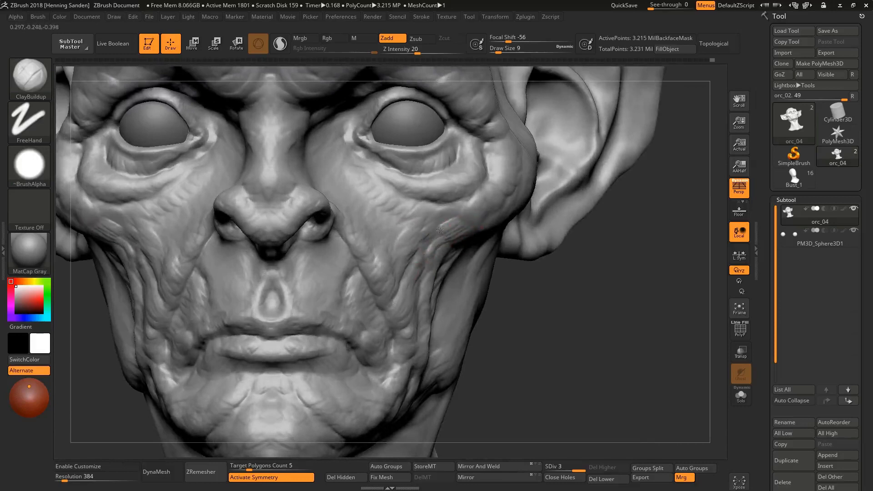
mouse_move(417, 211)
right_down()
mouse_move(448, 225)
mouse_move(461, 210)
mouse_move(482, 217)
right_up()
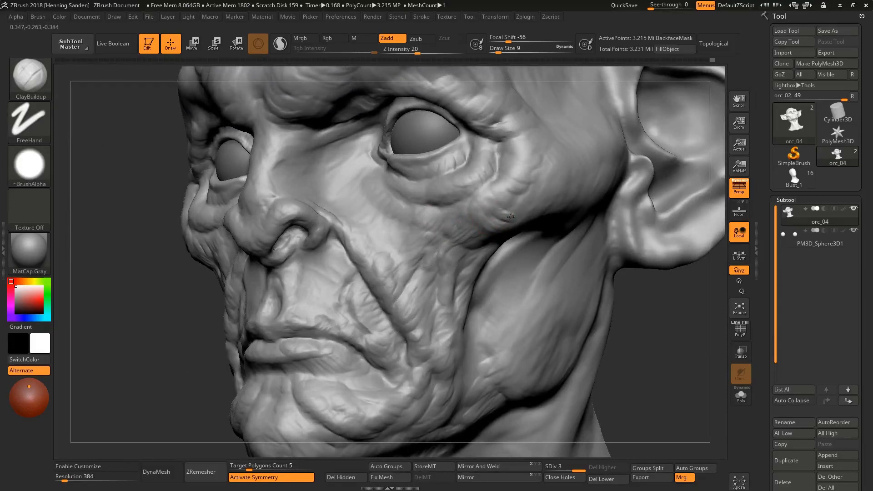
alt+right_drag(508, 192, 490, 243)
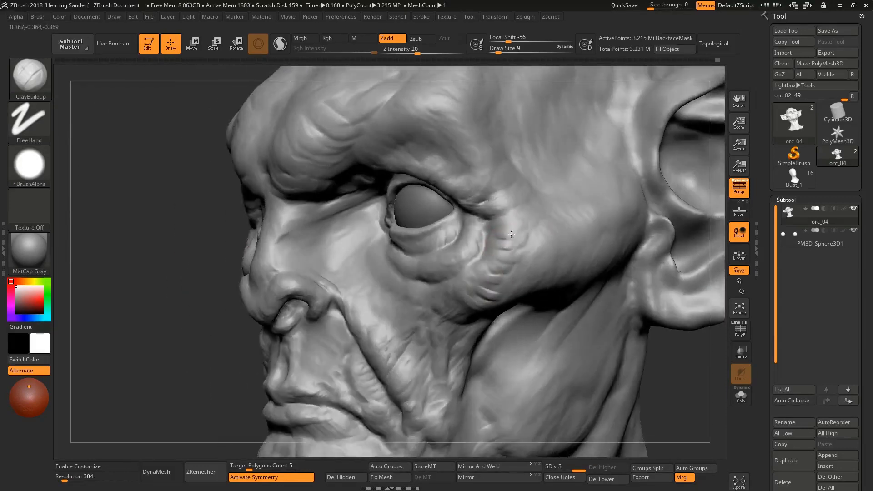
mouse_move(515, 213)
right_down()
mouse_move(504, 205)
mouse_move(485, 225)
right_up()
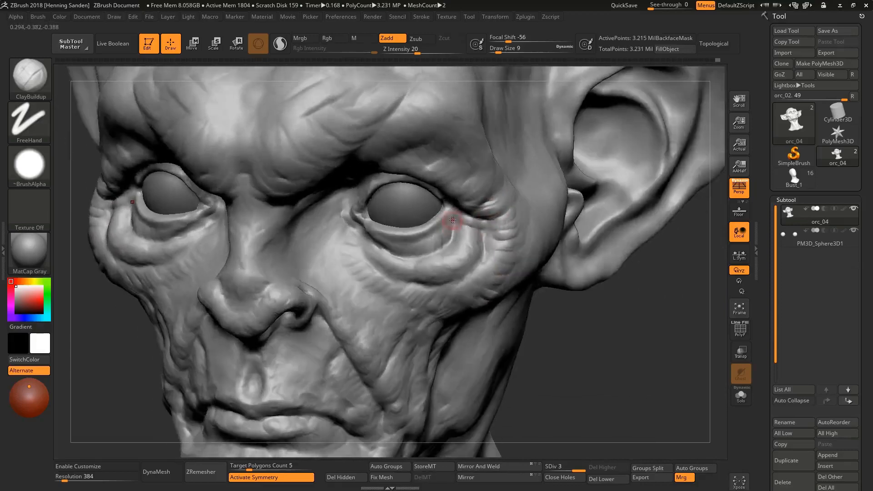
mouse_move(433, 243)
right_down()
mouse_move(438, 164)
mouse_move(470, 204)
mouse_move(503, 178)
mouse_move(549, 185)
right_up()
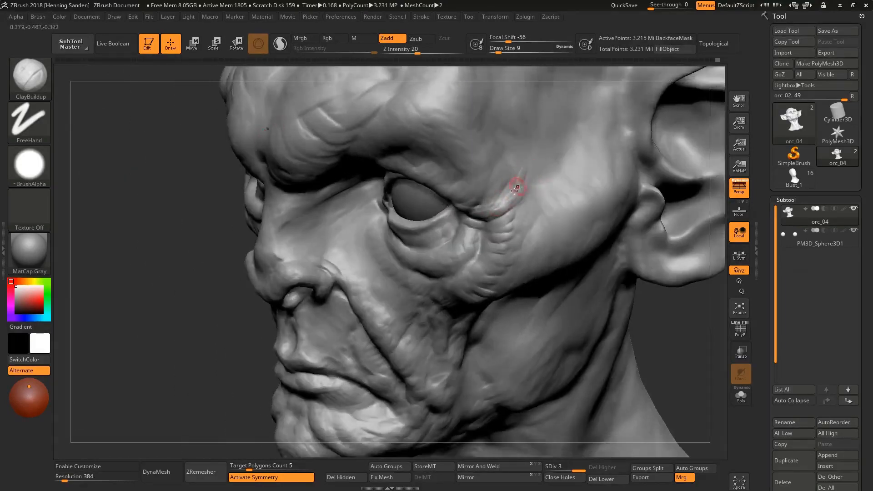
Extend the crow's-feet wrinkles from the outer eye corner up towards the temple and out over the cheekbone
drag(517, 187, 525, 157)
right_drag(530, 196, 508, 219)
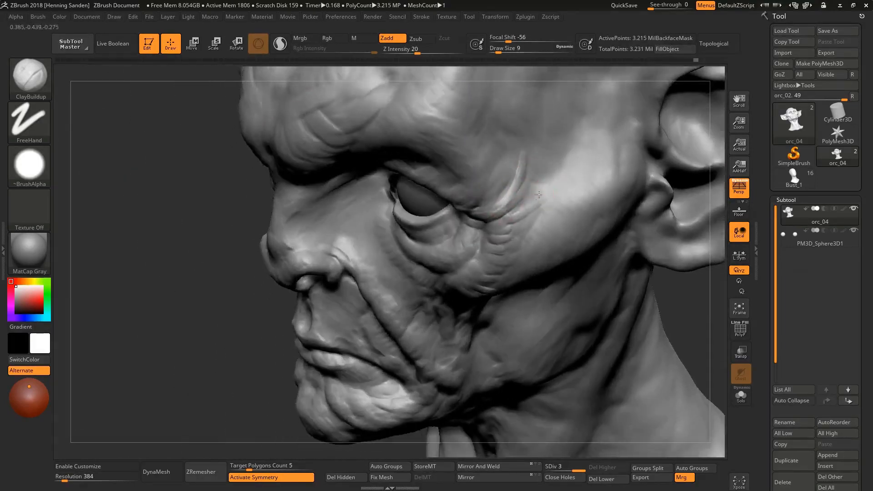
mouse_move(505, 227)
mouse_down()
mouse_move(536, 201)
mouse_move(529, 196)
mouse_move(542, 224)
mouse_up()
mouse_move(537, 218)
right_down()
mouse_move(519, 211)
mouse_move(520, 245)
right_up()
key(f)
shift+right_drag(445, 198, 506, 181)
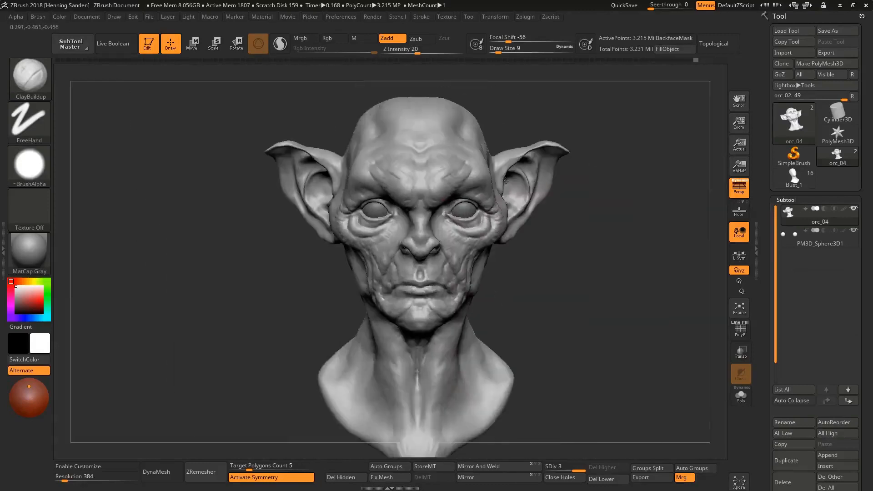
Switch to the Move brush at draw size 128 and lower the head to subdivision level 1
mouse_move(498, 216)
right_down()
mouse_move(451, 219)
mouse_move(421, 240)
mouse_move(421, 198)
mouse_move(441, 206)
mouse_move(425, 205)
right_up()
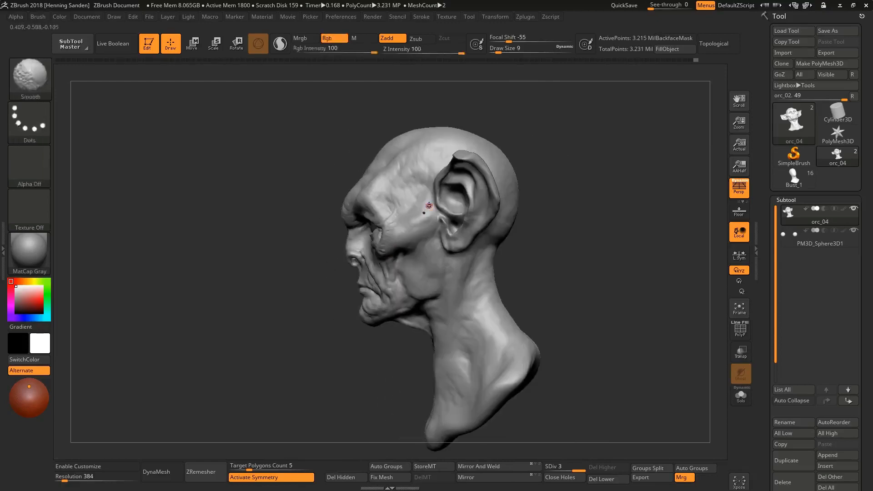
text(bmvs128)
key(Return)
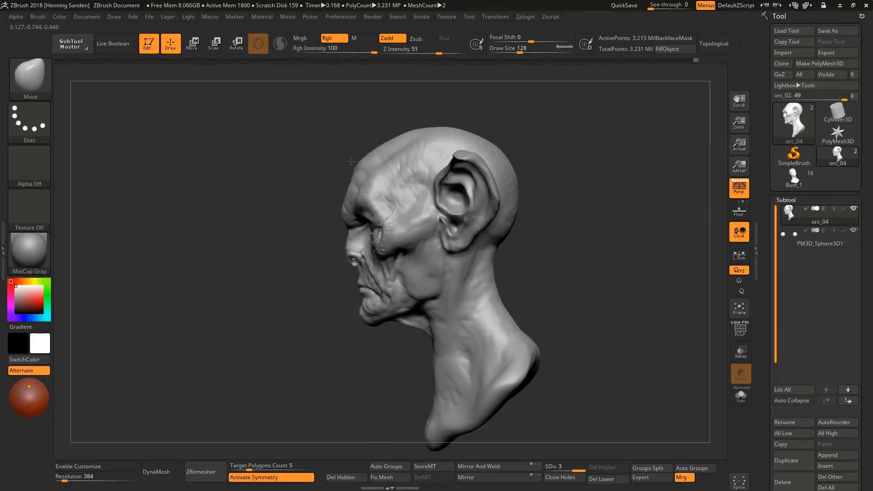
ctrl+right_drag(336, 205, 341, 210)
key(shift)
key(shift+d)
key(shift+d)
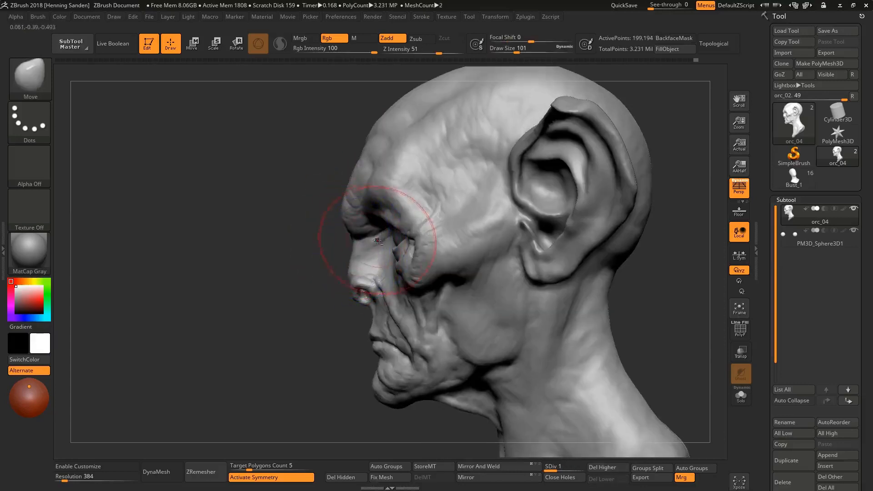
Try pushing the nose back in profile with the Move brush at draw size 77, and undo it
ctrl+right_drag(375, 233, 364, 234)
key(s)
drag(364, 234, 358, 234)
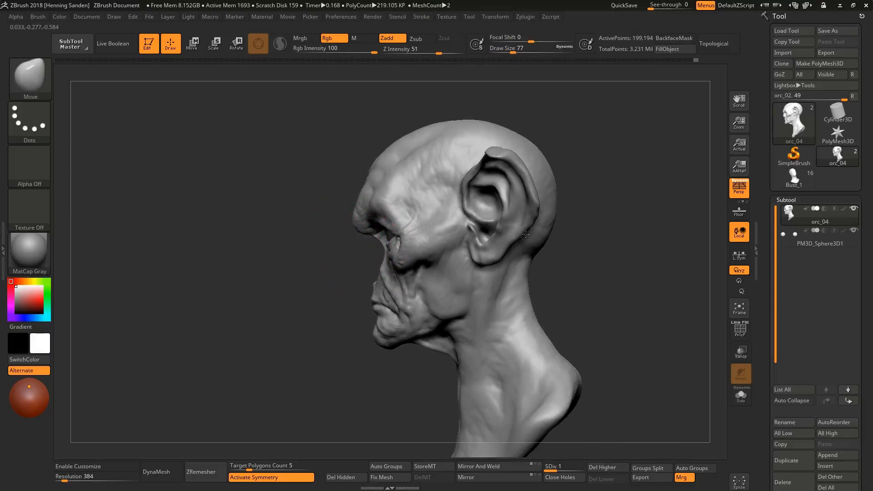
key(ctrl+z)
Reduce the Move brush's draw size to 41 and adjust the shape of the nose
ctrl+right_drag(370, 278, 380, 298)
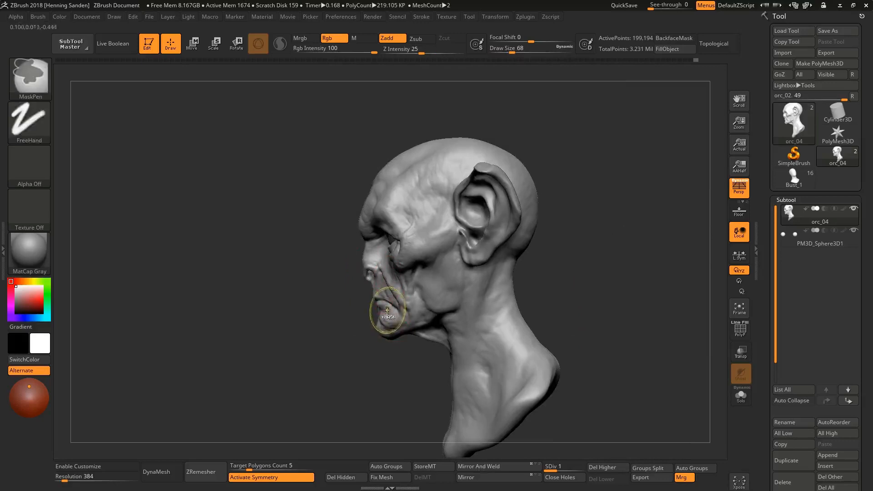
key(s)
drag(376, 285, 374, 285)
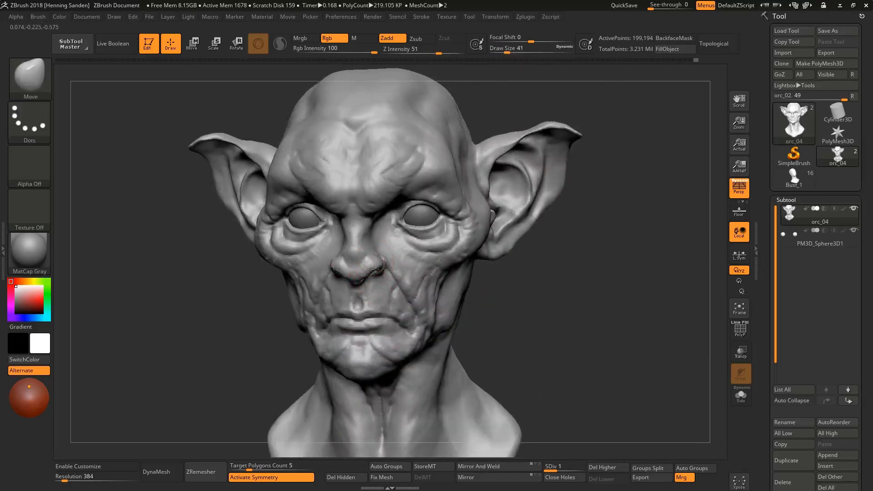
key(ctrl)
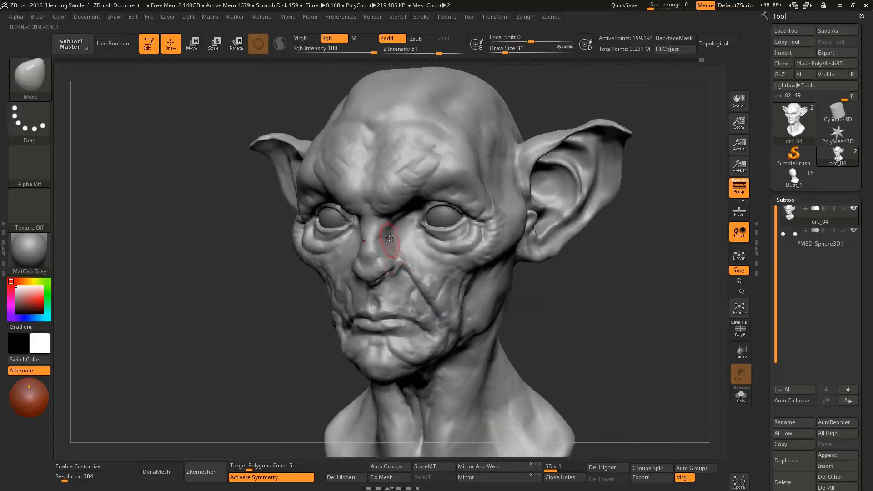
Use ClayBuildup at draw size 44 to build up the centre of the forehead and carve into the area between the brows
key(bracketright)
key(bracketright)
key(bracketright)
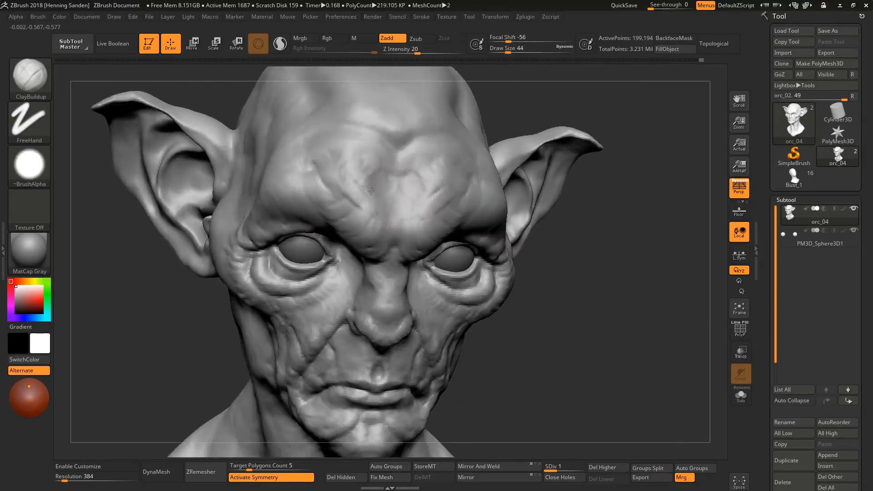
mouse_move(370, 191)
mouse_down()
mouse_move(382, 175)
mouse_move(370, 169)
mouse_up()
alt+drag(329, 150, 382, 175)
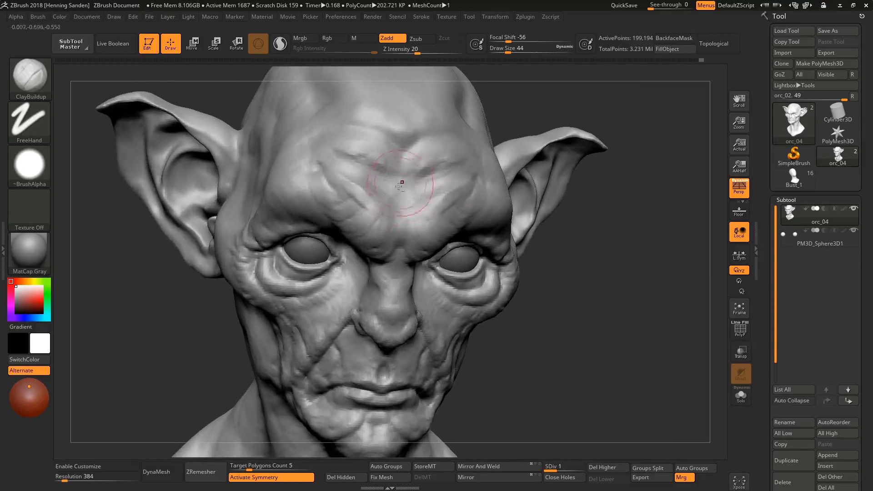
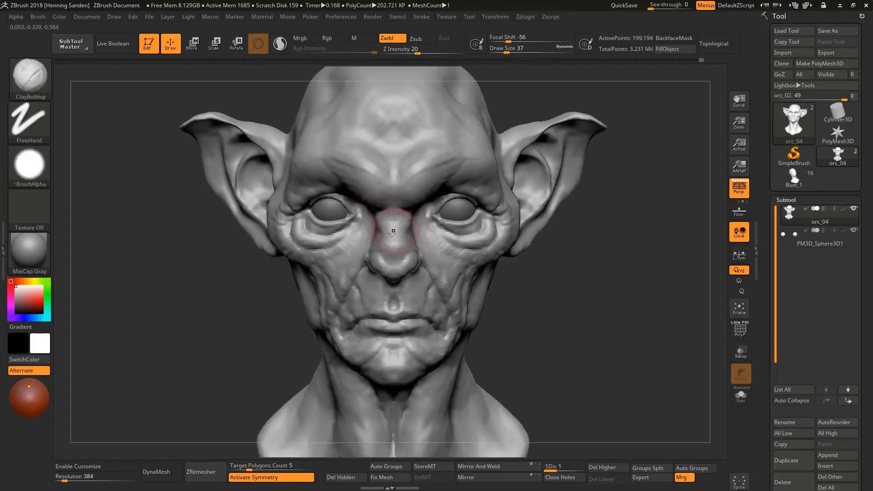
Return to subdivision level 3 and sculpt the skin beneath the brow with ClayBuildup at draw size 17
key(d)
key(d)
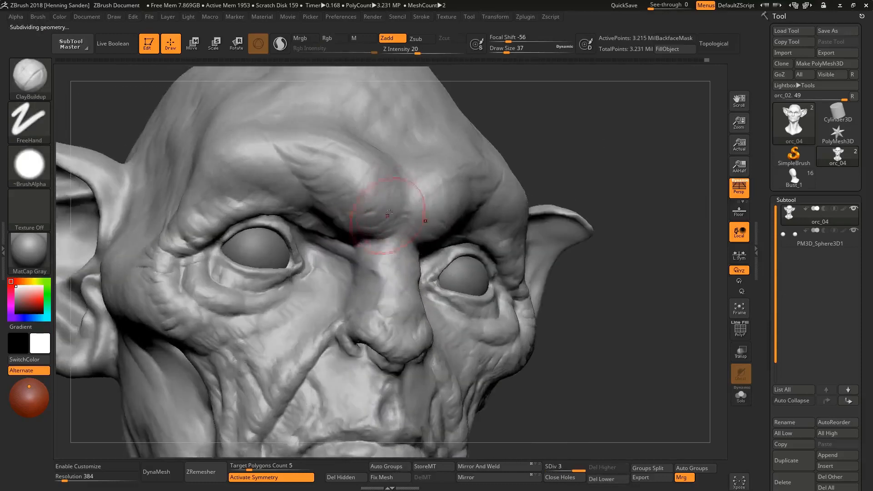
ctrl+right_drag(382, 213, 389, 219)
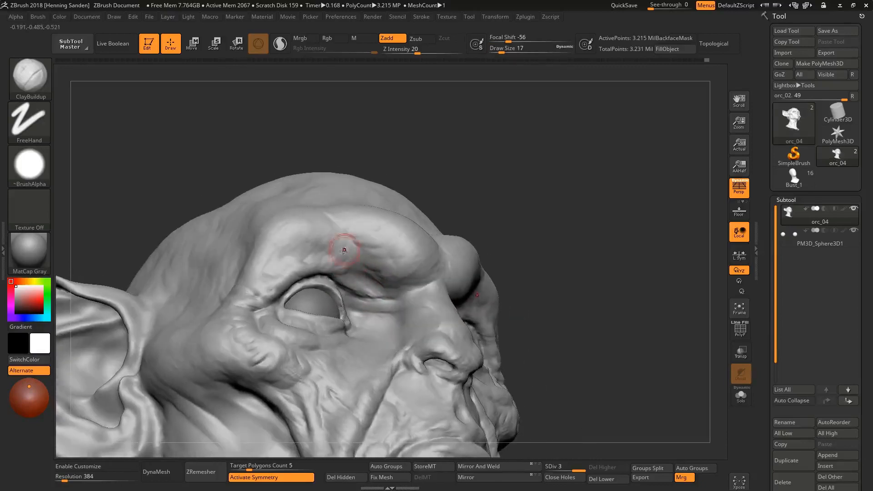
drag(344, 250, 316, 273)
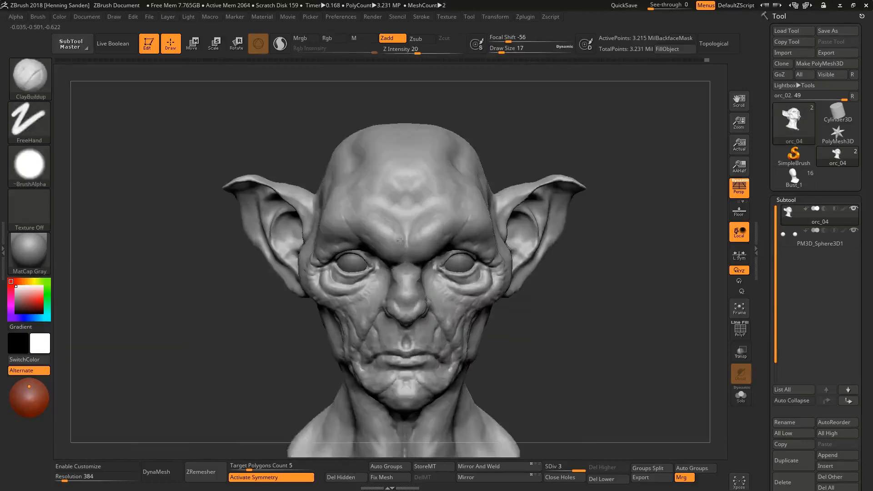
Build up the hooded skin fold above the upper eyelid at draw size 17
mouse_move(401, 241)
ctrl+right_down()
mouse_move(432, 262)
mouse_move(415, 271)
ctrl+right_up()
right_drag(420, 237, 470, 262)
mouse_move(470, 261)
mouse_down()
mouse_move(460, 247)
mouse_move(439, 252)
mouse_up()
right_drag(418, 255, 427, 257)
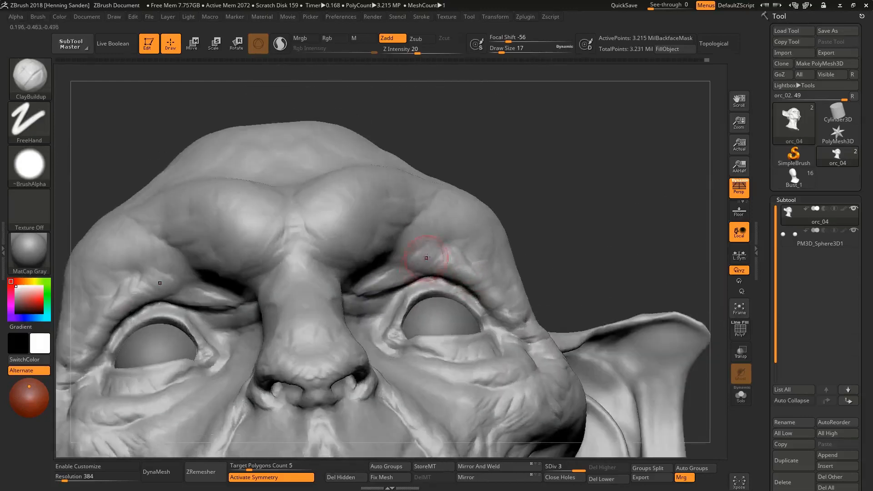
drag(423, 259, 380, 276)
Sculpt the folds running from the inner upper eyelid towards the bridge of the nose
right_drag(380, 275, 399, 279)
drag(391, 280, 343, 301)
right_drag(343, 301, 382, 296)
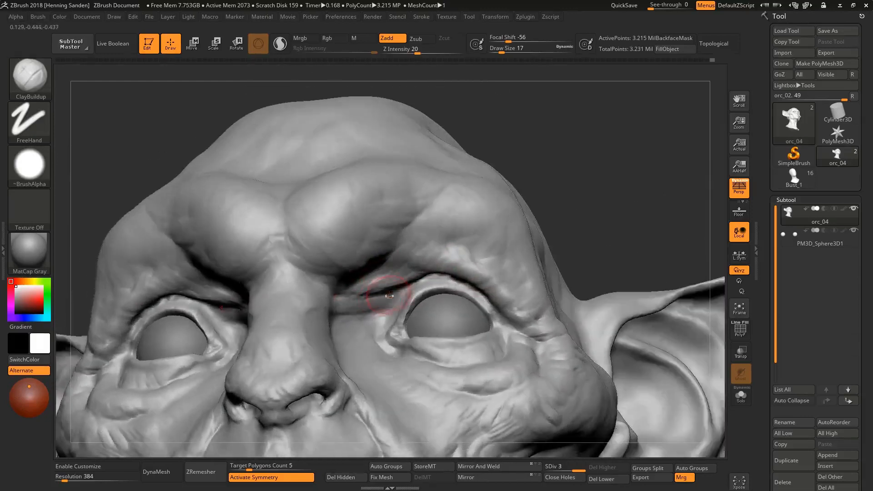
drag(382, 296, 341, 309)
mouse_move(355, 268)
right_down()
mouse_move(318, 285)
mouse_move(400, 263)
mouse_move(396, 313)
mouse_move(390, 255)
right_up()
key(bracketleft)
Save the tool as a new version named orc_05
key(ctrl+s)
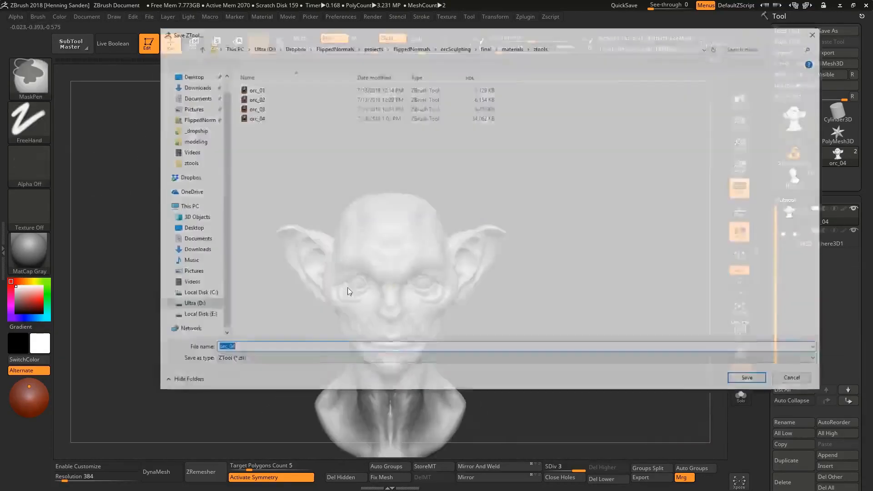
key(BackSpace)
text(5)
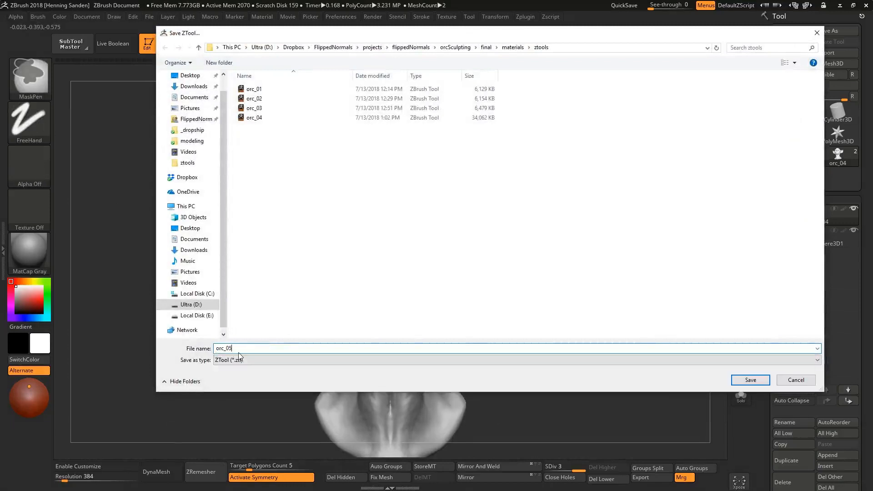
key(Return)
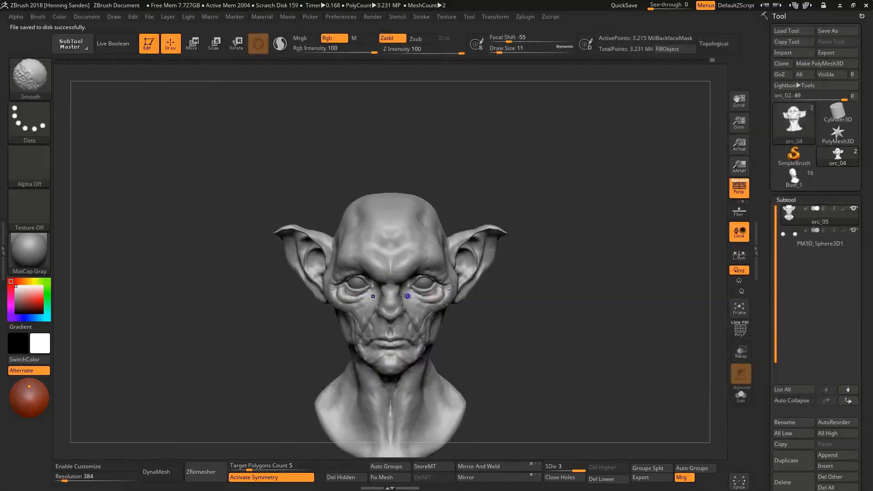
Turn off symmetry so the two sides of the orc's face can be sculpted separately
key(x)
alt+right_drag(394, 258, 409, 308)
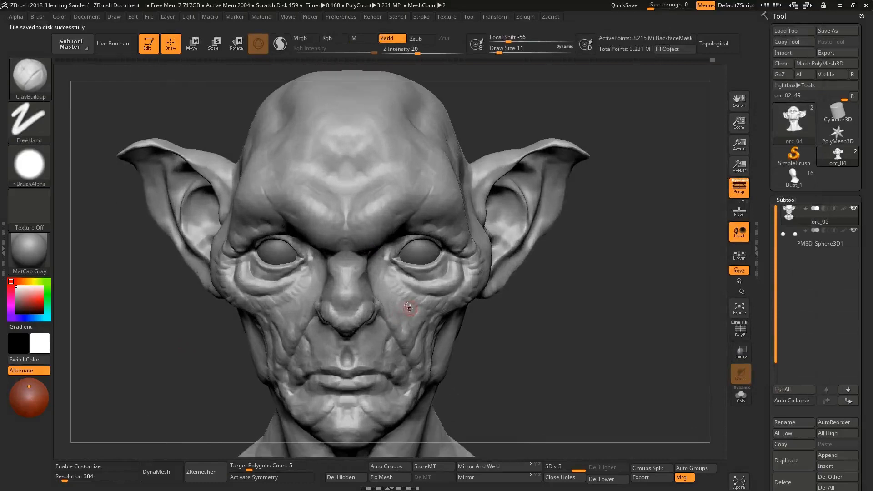
mouse_move(464, 300)
right_down()
mouse_move(417, 289)
mouse_move(460, 295)
mouse_move(402, 295)
mouse_move(481, 260)
right_up()
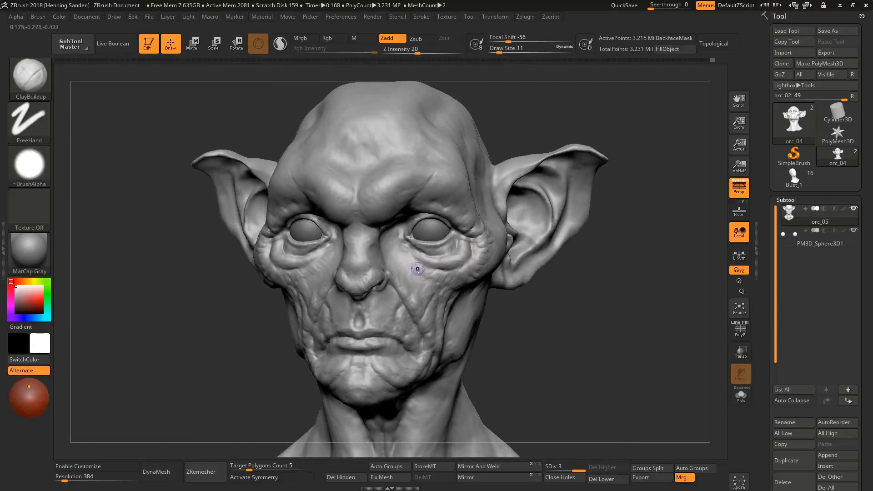
shift+right_drag(417, 269, 411, 274)
key(x)
key(x)
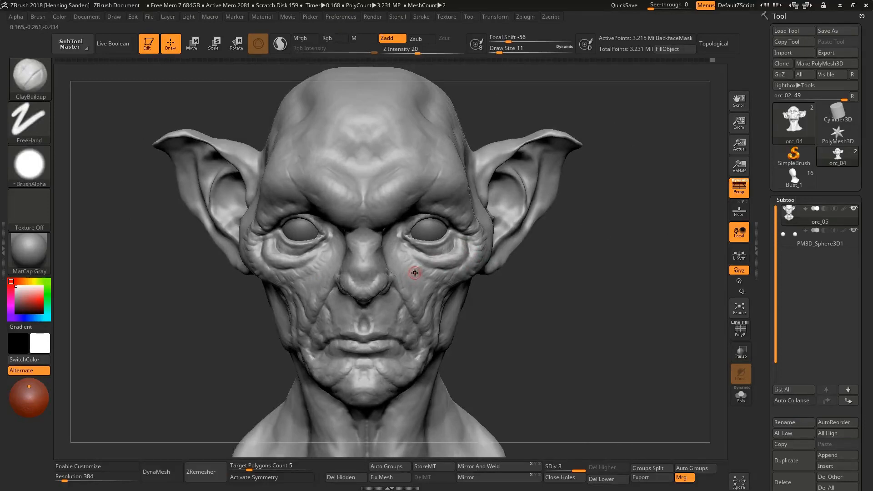
key(shift+x)
key(shift+x)
scroll(421, 275, up, 3)
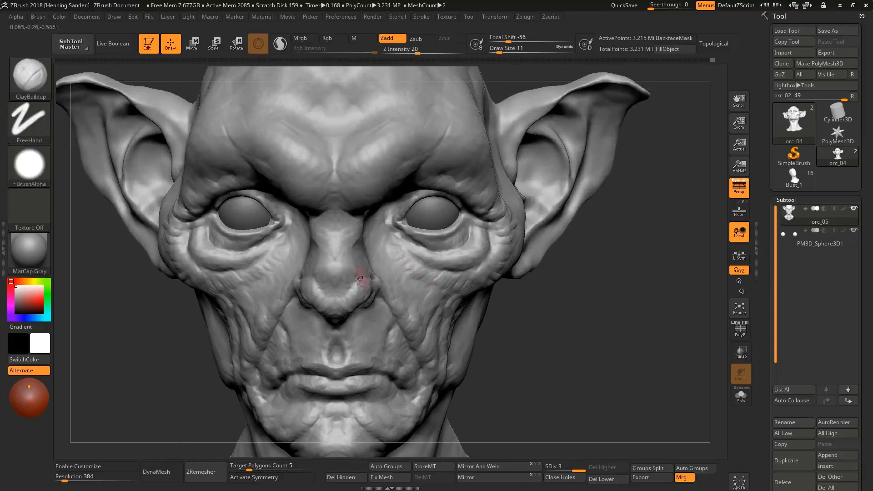
Reshape both nostrils asymmetrically with the Move brush at draw size 41, raising the orc's left nostril
ctrl+right_drag(358, 281, 352, 299)
key(b)
key(m)
key(v)
drag(359, 304, 356, 287)
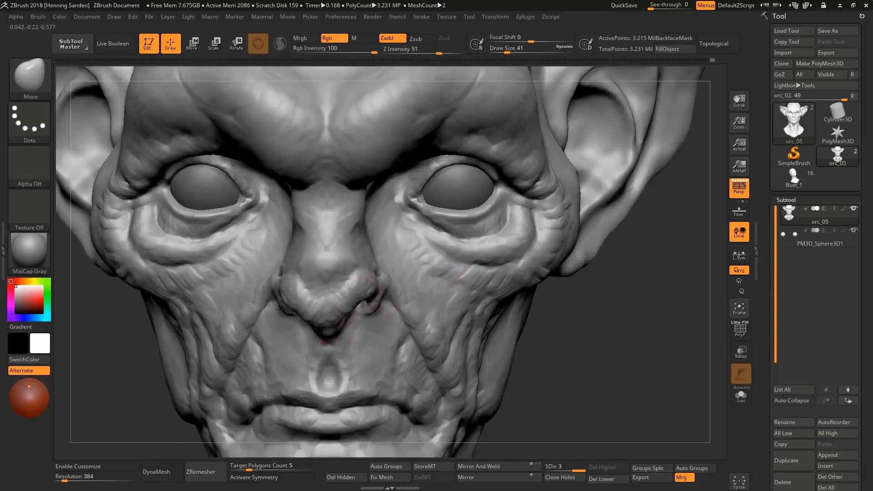
right_drag(355, 289, 354, 261)
drag(345, 309, 346, 294)
right_drag(346, 294, 360, 310)
drag(363, 314, 366, 328)
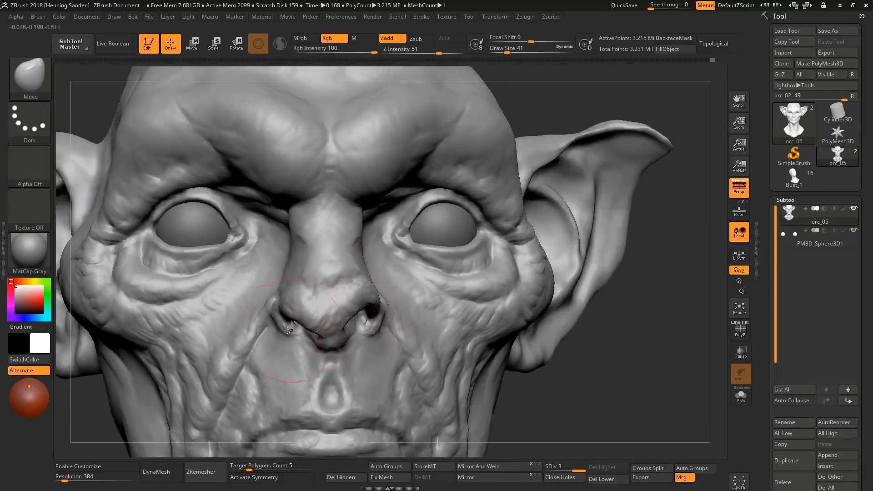
mouse_move(287, 324)
mouse_down()
mouse_move(296, 332)
mouse_move(293, 316)
mouse_up()
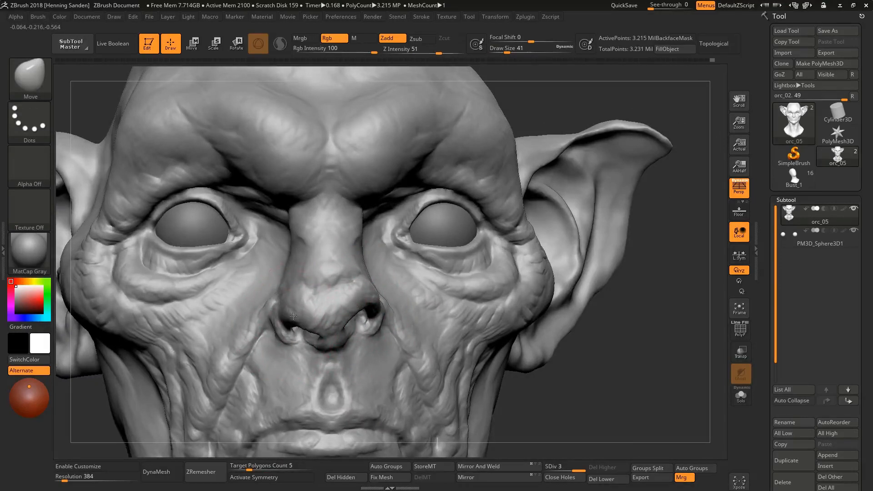
Reshape the rim of the orc's right nostril from the front and from below with Move at draw size 27
key(s)
mouse_move(293, 337)
right_down()
mouse_move(300, 318)
mouse_move(295, 324)
right_up()
key(s)
drag(296, 325, 312, 318)
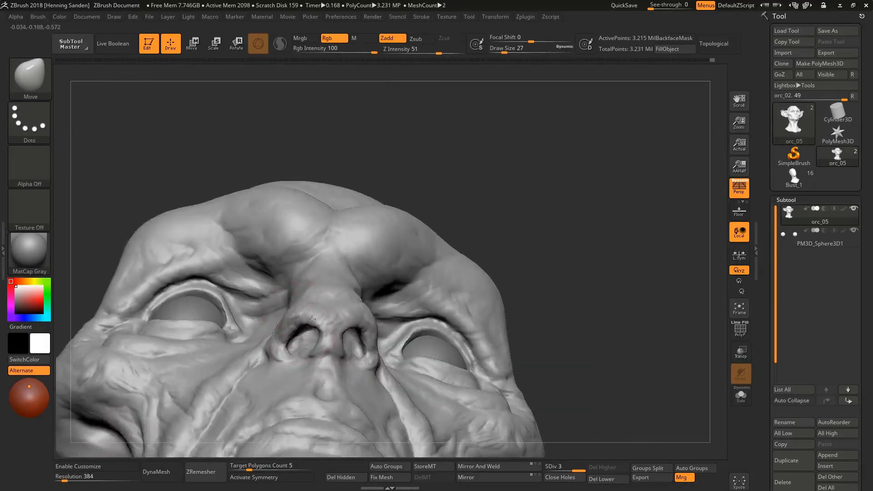
mouse_move(306, 322)
right_down()
mouse_move(305, 335)
mouse_move(313, 318)
right_up()
drag(314, 319, 302, 338)
mouse_move(302, 338)
right_down()
mouse_move(305, 326)
mouse_move(316, 343)
right_up()
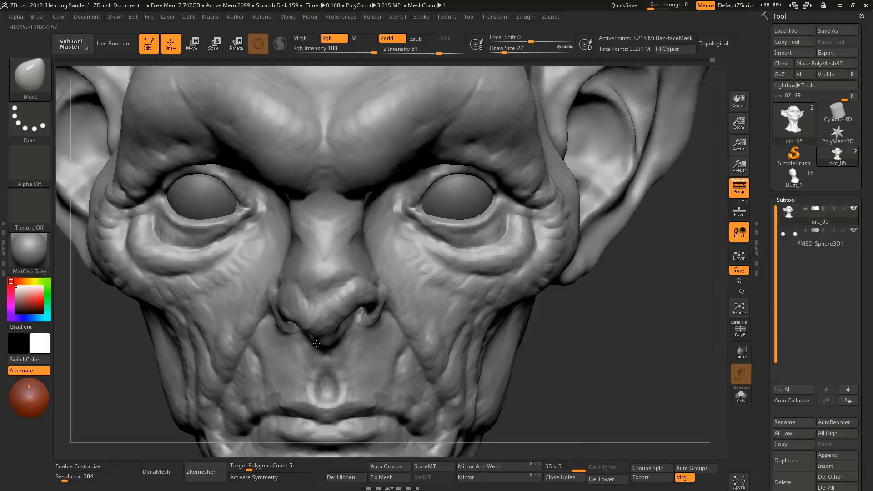
Shift the nose tip and the lower nose bridge sideways with Move at draw size 49
key(s)
drag(324, 316, 330, 316)
drag(347, 268, 332, 267)
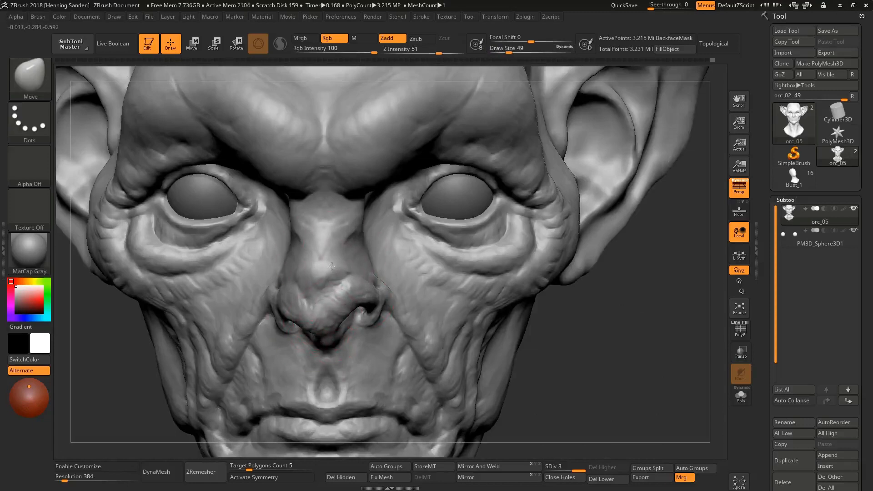
drag(313, 337, 304, 337)
Adjust the wing of the orc's right nostril and the adjoining cheek fold with Move at draw size 14
mouse_move(326, 337)
ctrl+right_down()
mouse_move(324, 319)
mouse_move(361, 253)
mouse_move(302, 293)
mouse_move(289, 283)
ctrl+right_up()
drag(289, 283, 278, 300)
key(s)
right_drag(257, 272, 265, 266)
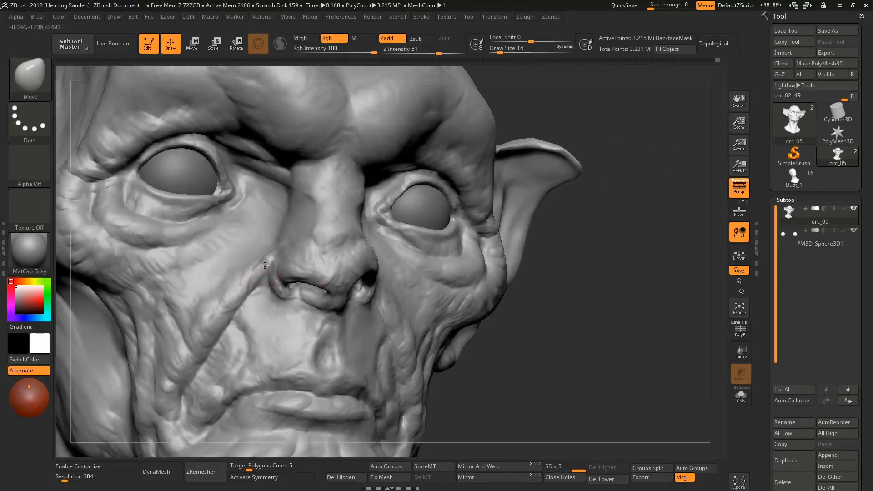
ctrl+right_drag(383, 193, 394, 232)
mouse_move(394, 232)
shift+right_down()
mouse_move(384, 247)
mouse_move(391, 280)
mouse_move(383, 249)
mouse_move(384, 317)
shift+right_up()
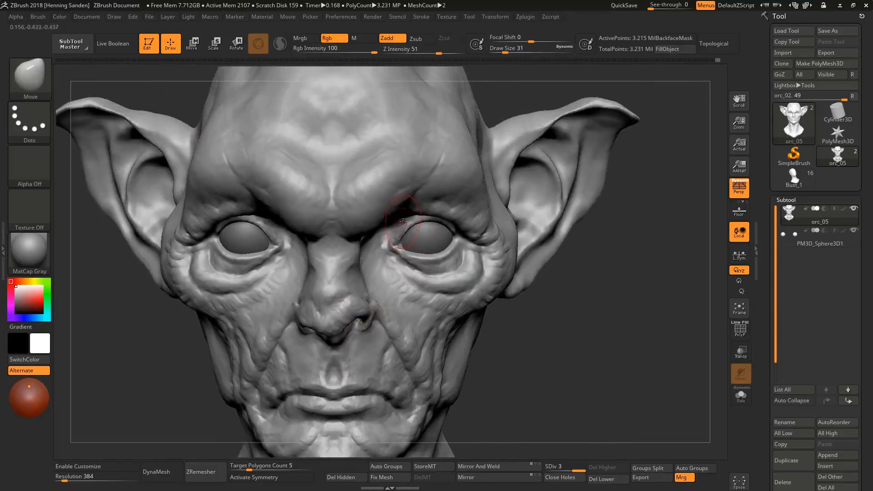
Enlarge the Move brush and shift the skin around the orc's left eye to break its symmetry
key(s)
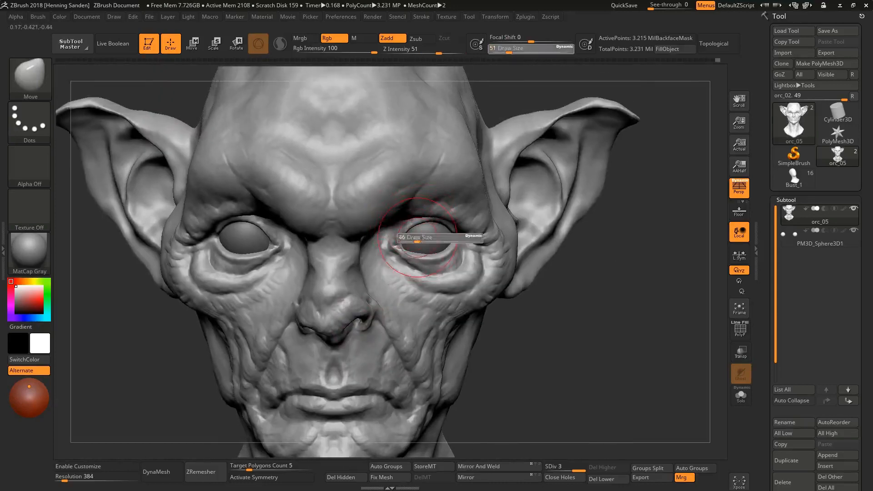
drag(421, 238, 418, 237)
right_drag(441, 314, 411, 311)
right_drag(435, 279, 405, 273)
drag(432, 266, 426, 257)
Refine the lower lid and inner corner of the orc's left eye with Move at draw size 23
right_drag(391, 258, 431, 258)
key(s)
drag(430, 257, 419, 257)
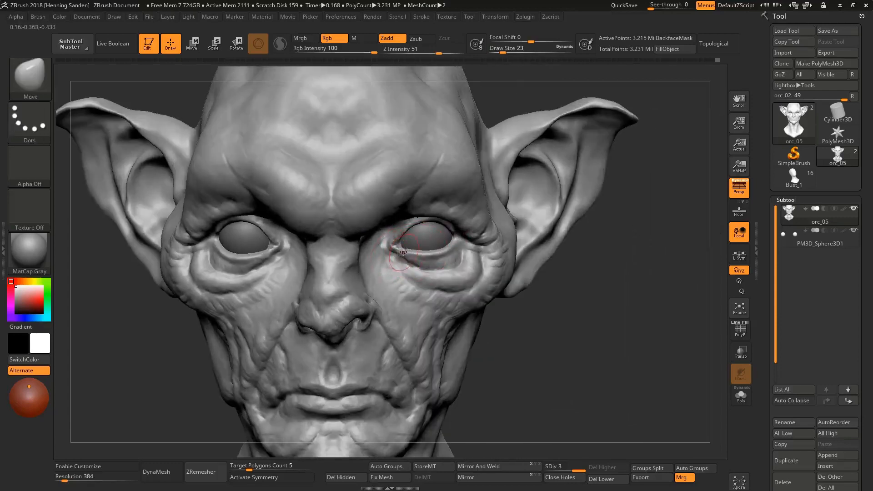
right_drag(395, 249, 409, 246)
Reposition and reshape the orc's left ear with Move at draw sizes 87 and 167
key(s)
drag(404, 241, 404, 241)
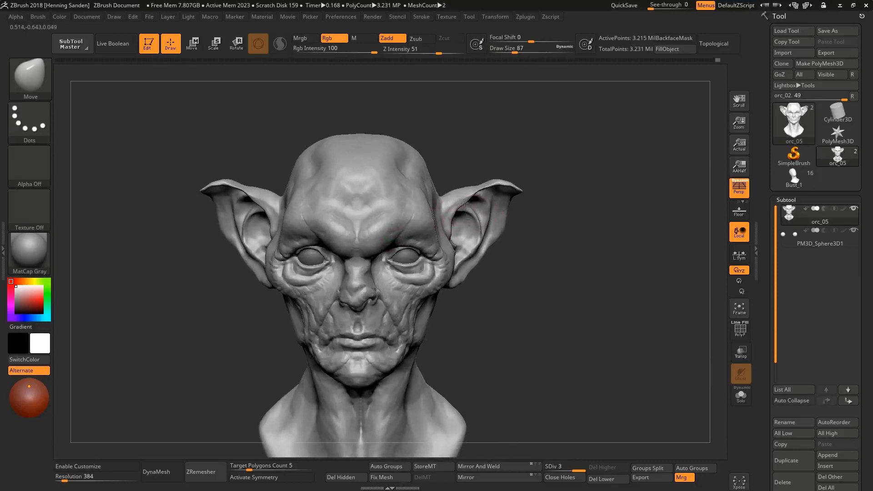
drag(464, 203, 498, 206)
key(s)
key(s)
mouse_move(498, 206)
mouse_down()
mouse_move(505, 217)
mouse_move(500, 209)
mouse_up()
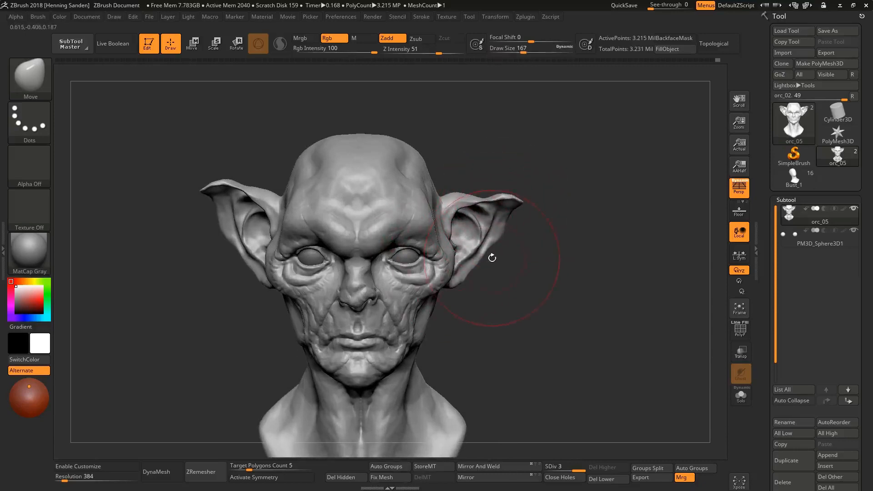
drag(485, 256, 483, 230)
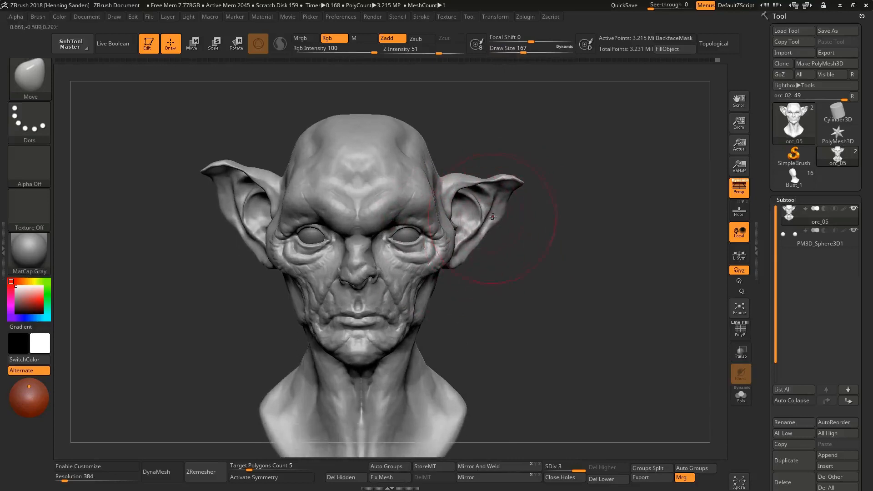
drag(474, 183, 474, 180)
Fine-tune the upper edge of the orc's left ear with Move at draw size 80
ctrl+right_drag(359, 272, 359, 280)
key(s)
drag(359, 275, 347, 275)
mouse_move(390, 284)
right_down()
mouse_move(403, 304)
mouse_move(405, 278)
right_up()
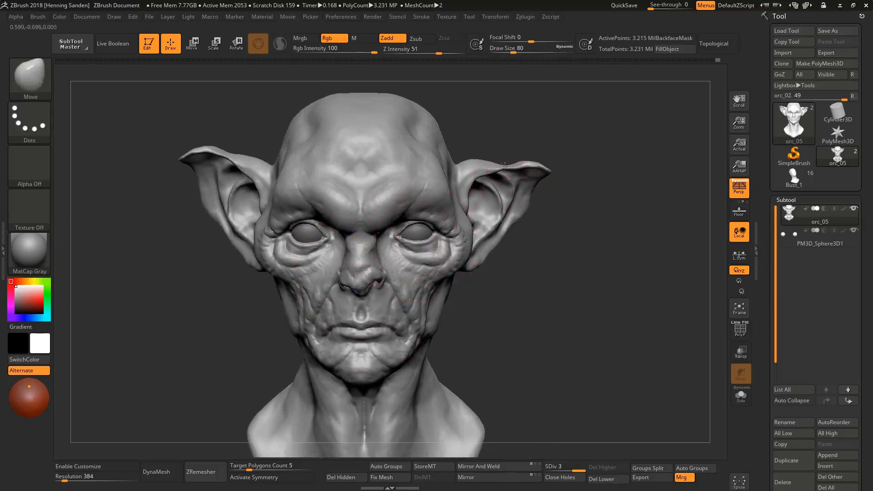
ctrl+right_drag(475, 169, 472, 250)
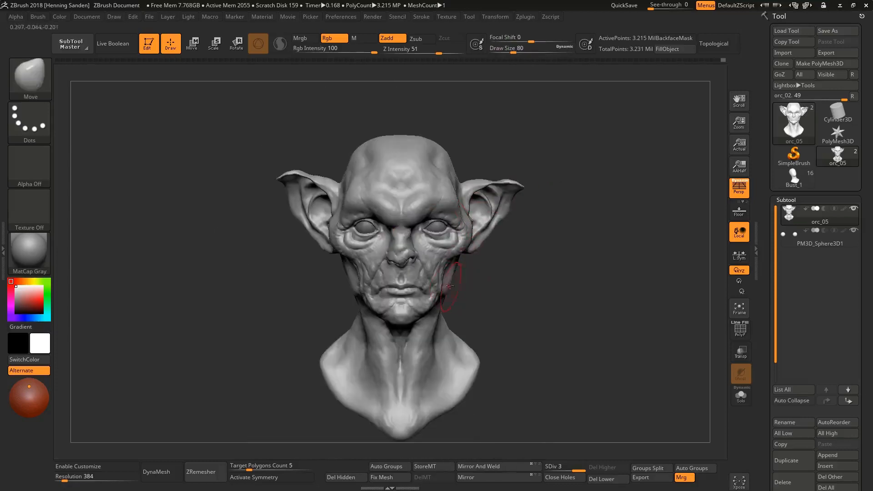
Shift the upper lid and brow skin of the orc's right eye with Move at draw size 39
mouse_move(436, 273)
right_down()
mouse_move(366, 276)
mouse_move(408, 273)
mouse_move(411, 311)
mouse_move(407, 271)
right_up()
key(s)
drag(406, 270, 398, 270)
mouse_move(321, 271)
right_down()
mouse_move(345, 255)
mouse_move(332, 236)
mouse_move(427, 207)
mouse_move(314, 230)
mouse_move(314, 245)
right_up()
drag(341, 185, 314, 181)
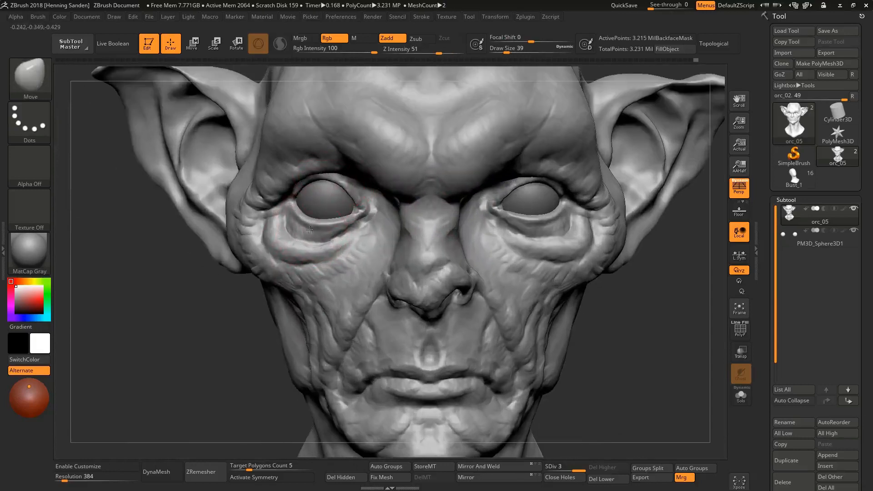
Adjust the lower lid and eye bag of the orc's right eye with Move at draw size 27
key(s)
mouse_move(305, 229)
right_down()
mouse_move(291, 241)
mouse_move(325, 233)
right_up()
click(292, 243)
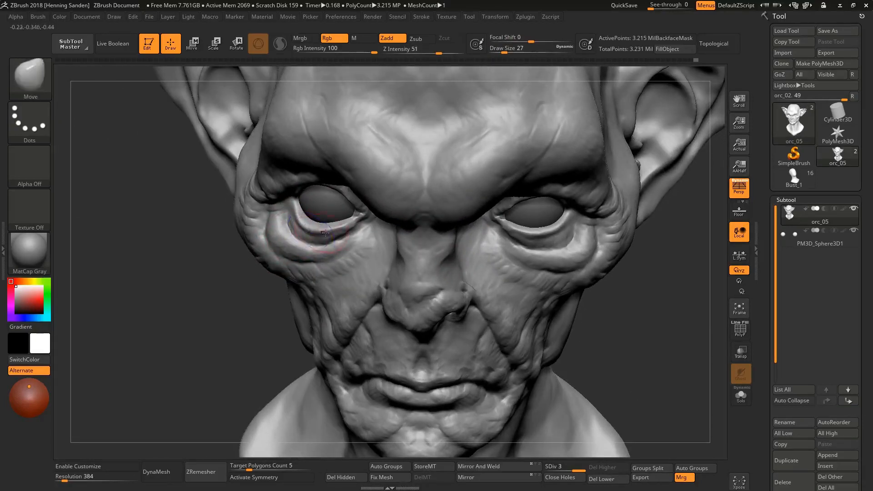
mouse_move(446, 231)
ctrl+right_down()
mouse_move(433, 251)
mouse_move(448, 257)
mouse_move(435, 245)
ctrl+right_up()
mouse_move(435, 245)
ctrl+right_down()
mouse_move(454, 262)
mouse_move(459, 249)
mouse_move(365, 238)
mouse_move(360, 273)
mouse_move(520, 256)
mouse_move(454, 253)
mouse_move(428, 287)
mouse_move(343, 314)
mouse_move(409, 287)
mouse_move(387, 300)
ctrl+right_up()
Sculpt the philtrum and the skin above the upper lip with ClayBuildup at draw size 8
key(b)
key(c)
key(b)
key([)
key([)
key([)
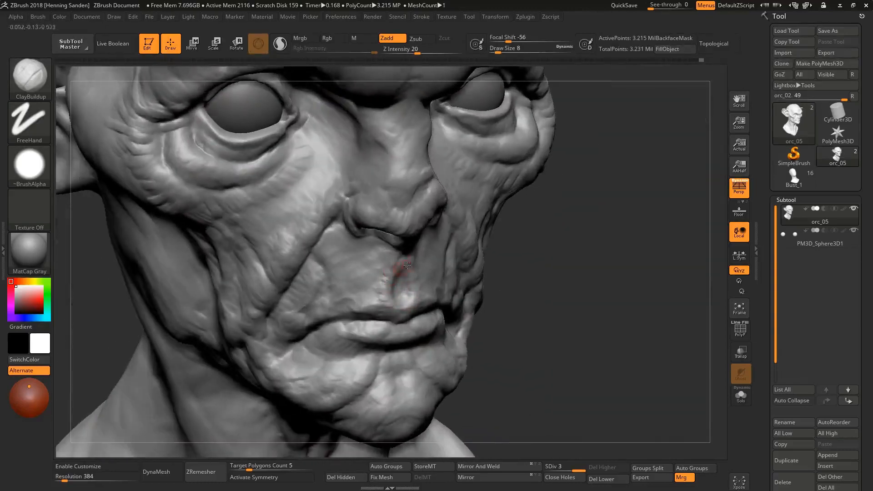
mouse_move(407, 265)
right_down()
mouse_move(419, 295)
mouse_move(416, 251)
mouse_move(478, 260)
mouse_move(471, 258)
mouse_move(480, 319)
mouse_move(423, 332)
mouse_move(442, 363)
mouse_move(316, 364)
right_up()
Build up skin folds on the chin and below the orc's right mouth corner at draw size 11
drag(336, 353, 334, 355)
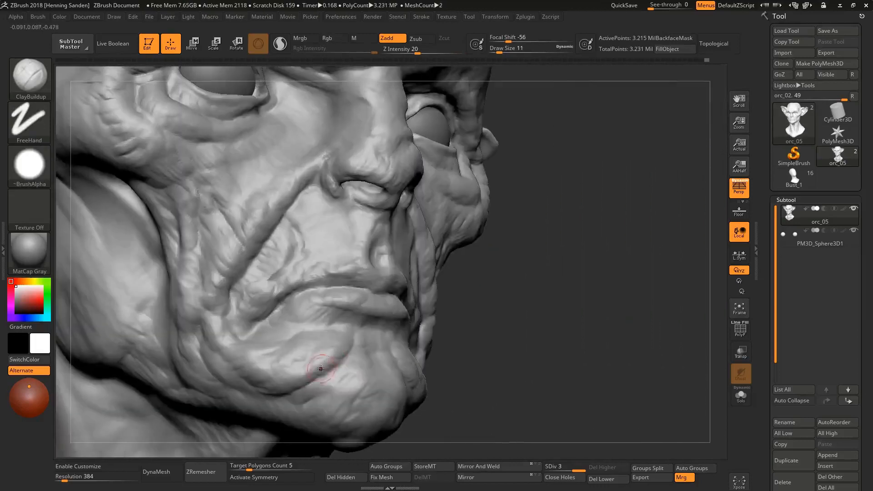
mouse_move(303, 352)
right_down()
mouse_move(363, 339)
mouse_move(297, 348)
right_up()
right_drag(265, 323, 262, 327)
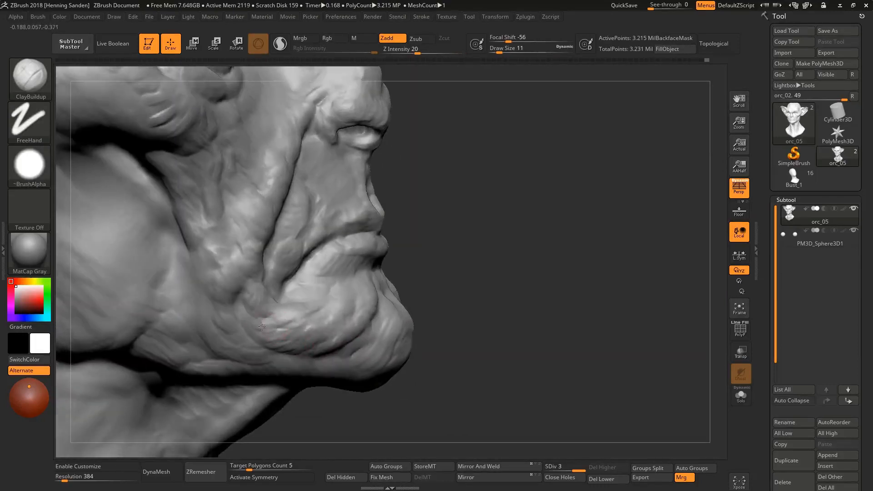
Sculpt asymmetric folds between the upper lip and the nasolabial fold with ClayBuildup at draw sizes 8 and 16
mouse_move(299, 280)
ctrl+right_down()
mouse_move(291, 255)
mouse_move(346, 255)
mouse_move(398, 234)
mouse_move(402, 247)
ctrl+right_up()
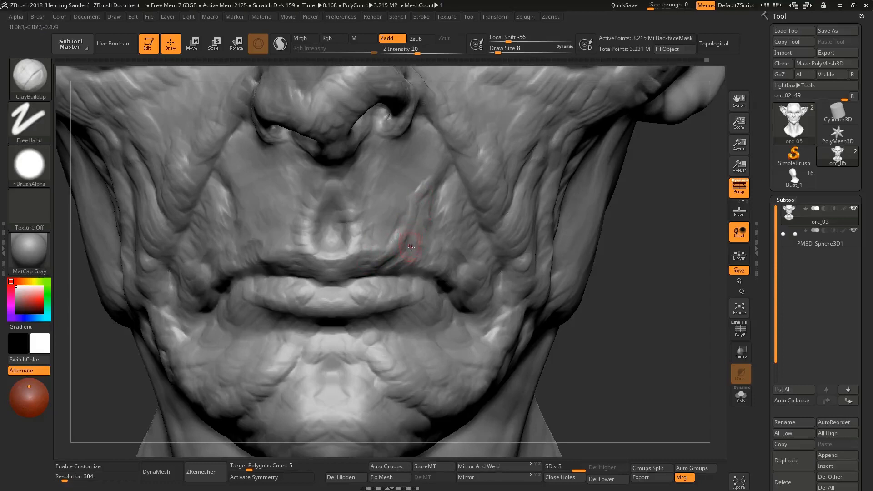
mouse_move(413, 248)
right_down()
mouse_move(400, 231)
mouse_move(386, 244)
mouse_move(339, 248)
mouse_move(313, 236)
right_up()
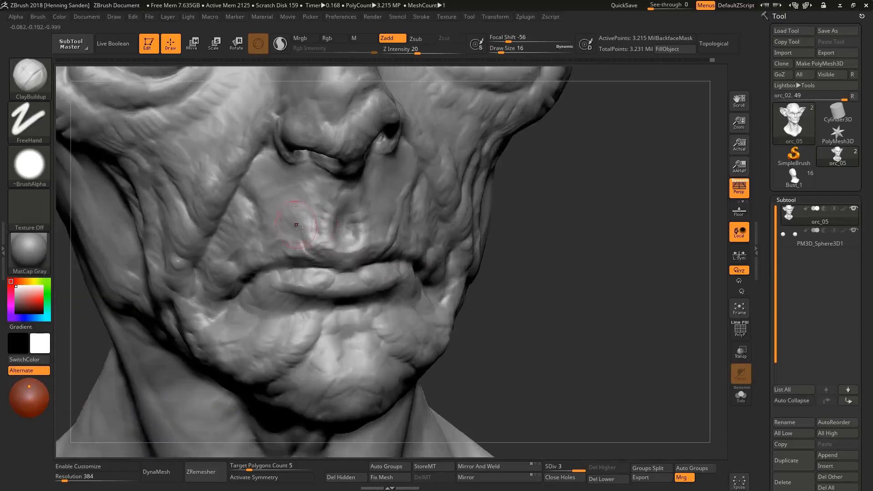
right_drag(325, 230, 372, 247)
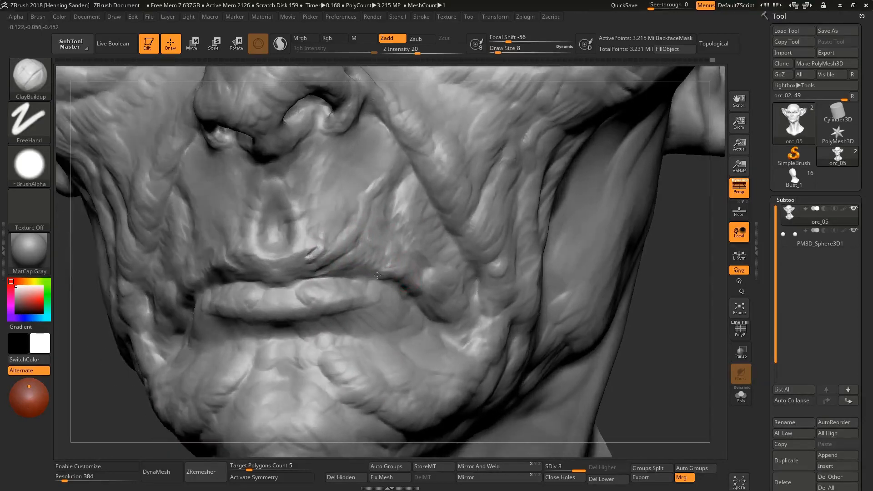
Refine the thin ridge above the orc's left upper lip at draw size 5 and smooth it
alt+right_drag(378, 275, 381, 250)
mouse_move(381, 250)
shift+right_down()
mouse_move(382, 222)
mouse_move(380, 238)
shift+right_up()
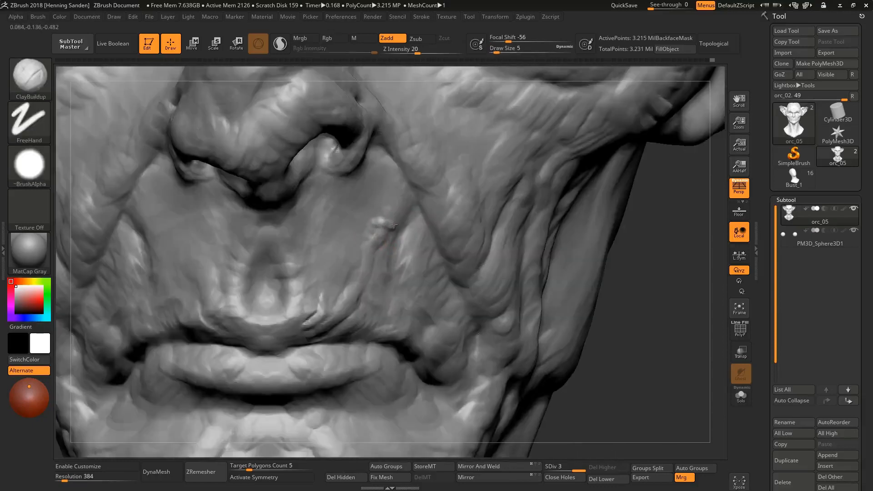
right_drag(392, 209, 393, 187)
mouse_move(411, 244)
shift+mouse_down()
mouse_move(411, 215)
mouse_move(378, 278)
mouse_move(384, 260)
mouse_move(357, 290)
shift+mouse_up()
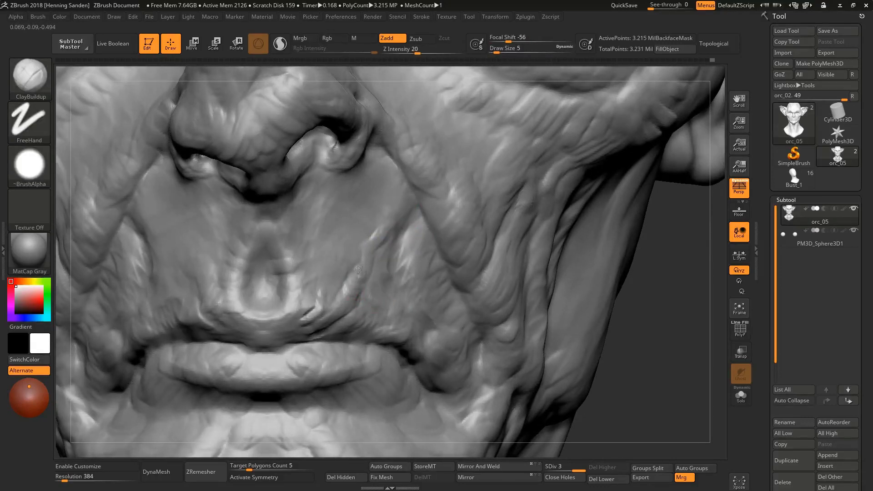
Extend the thin ridge above the orc's left upper lip toward the nasolabial fold with ClayBuildup at draw size 6
mouse_move(523, 119)
alt+mouse_down()
mouse_move(444, 239)
mouse_move(469, 214)
mouse_move(448, 254)
alt+mouse_up()
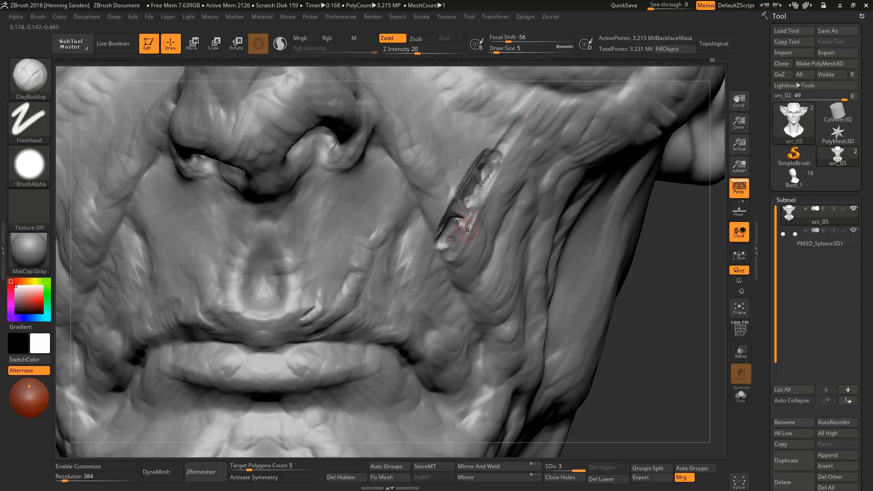
key(ctrl+z)
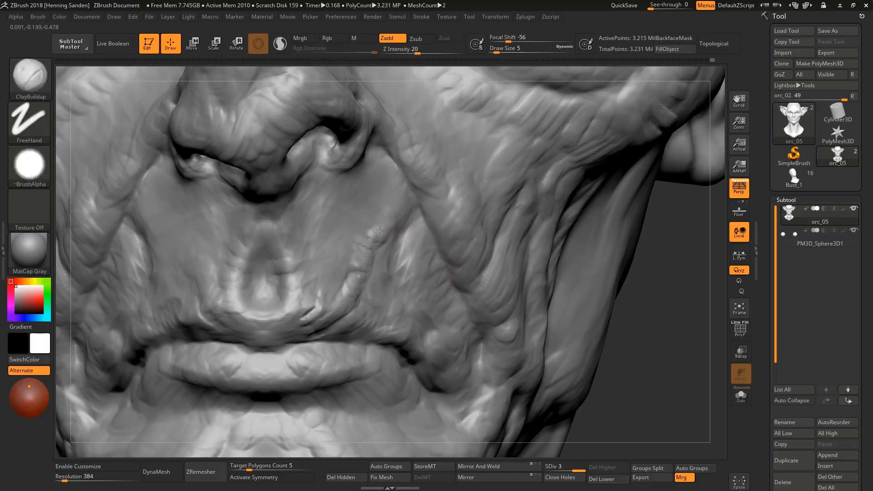
mouse_move(391, 208)
mouse_down()
mouse_move(389, 217)
mouse_move(399, 198)
mouse_up()
key(s)
drag(389, 206, 396, 189)
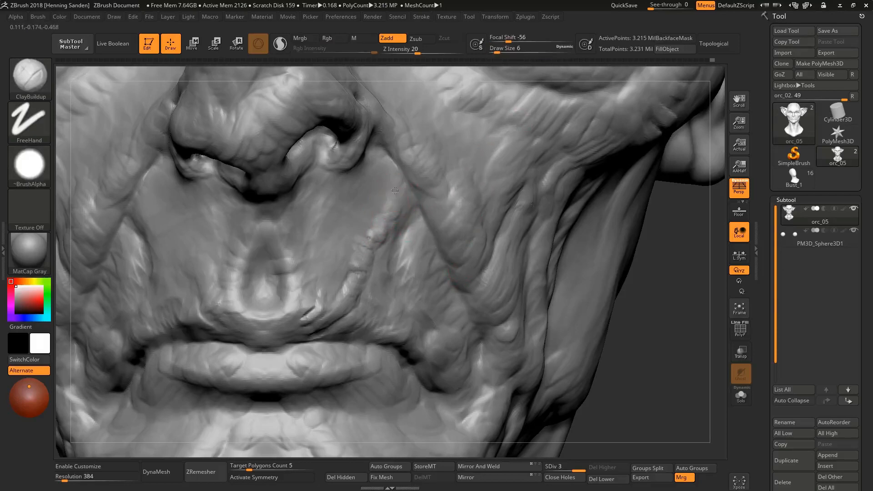
mouse_move(382, 254)
right_down()
mouse_move(359, 256)
mouse_move(387, 239)
mouse_move(401, 244)
mouse_move(360, 282)
right_up()
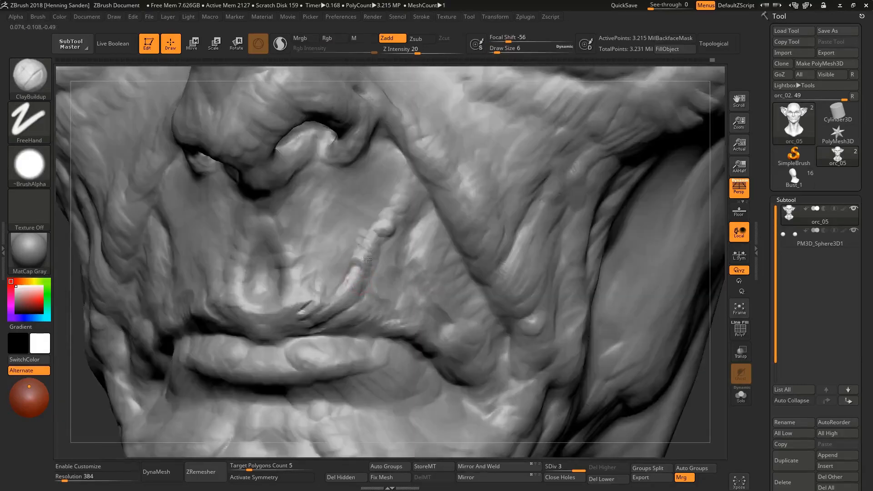
mouse_move(381, 248)
right_down()
mouse_move(303, 294)
mouse_move(452, 261)
mouse_move(430, 275)
right_up()
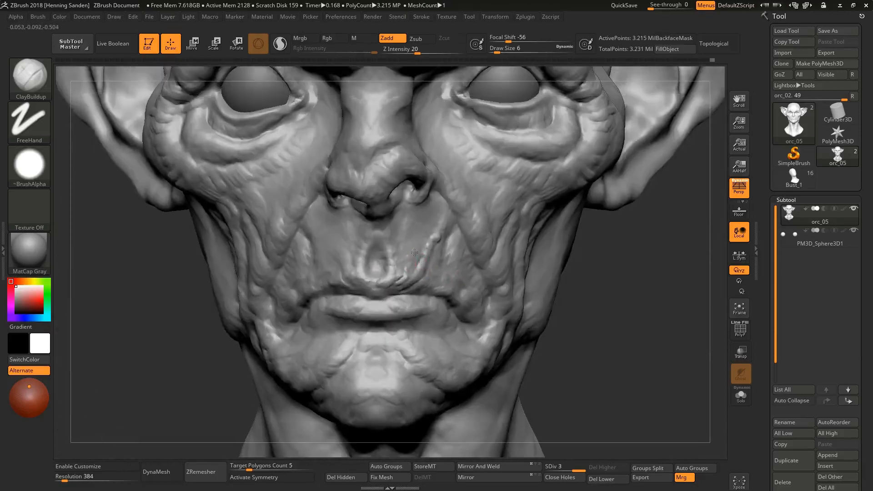
Refine the skin between the nose and upper lip and soften the left ridge at draw sizes 11 and 7
right_drag(387, 233, 328, 242)
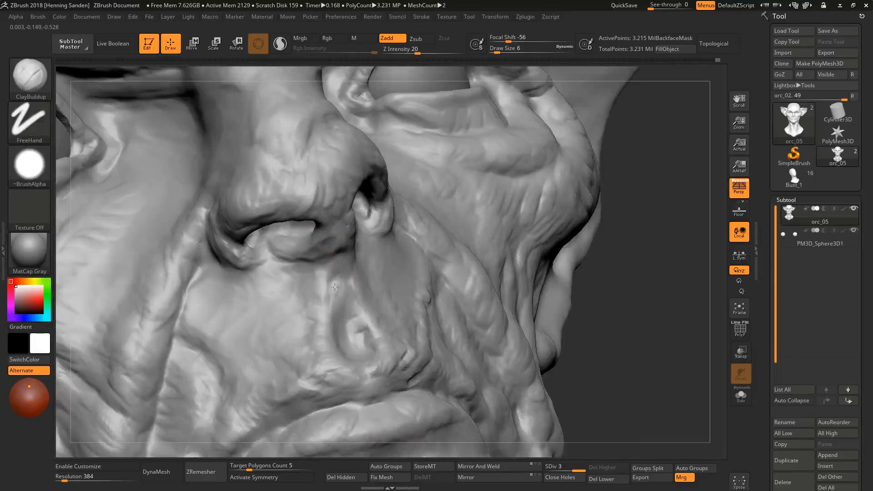
right_drag(321, 273, 353, 210)
key(s)
click(371, 181)
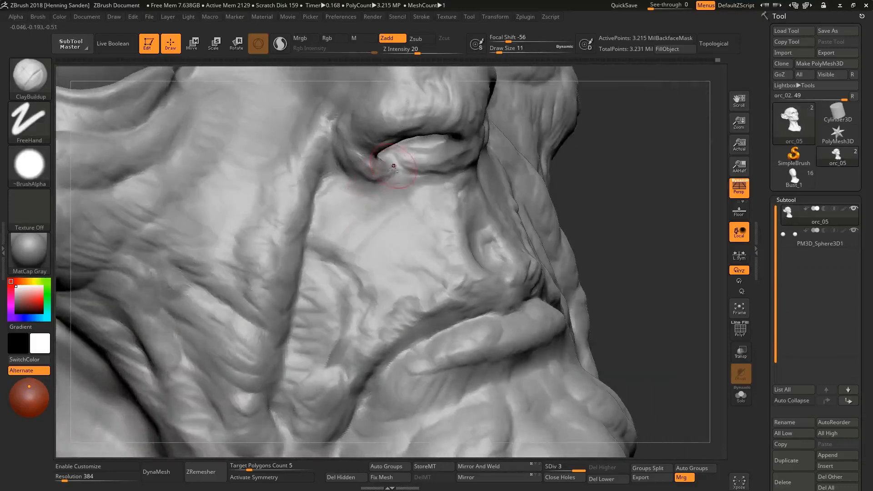
ctrl+right_drag(350, 165, 434, 271)
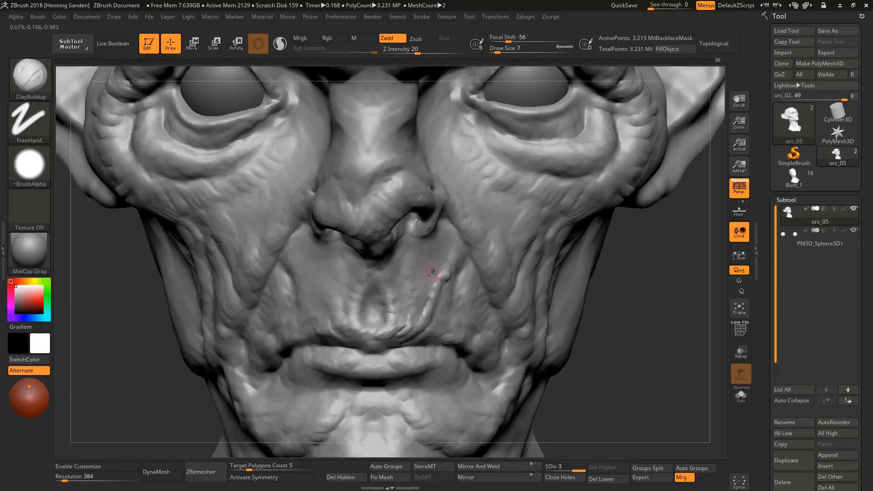
right_drag(456, 239, 491, 266)
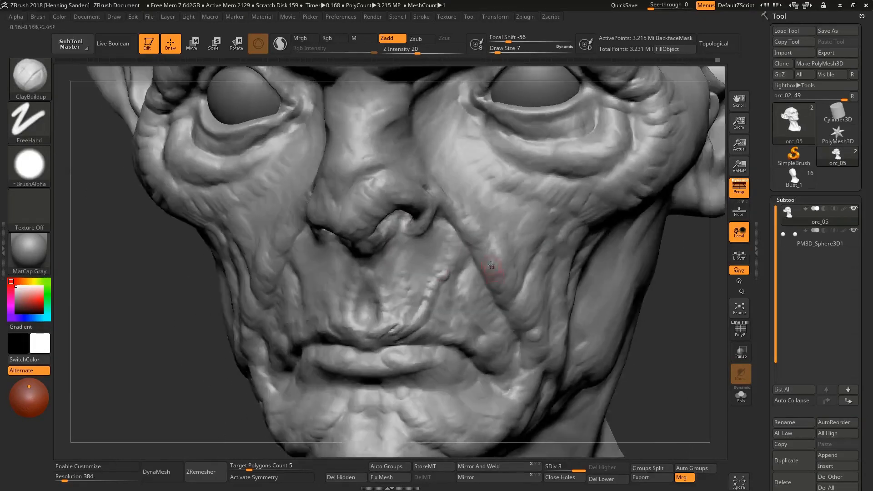
Sculpt skin wrinkles on the inner end of the orc's right brow bulge with ClayBuildup at draw size 12
mouse_move(498, 208)
right_down()
mouse_move(518, 168)
mouse_move(509, 277)
right_up()
drag(532, 245, 577, 213)
mouse_move(577, 213)
shift+right_down()
mouse_move(597, 187)
mouse_move(494, 177)
mouse_move(481, 184)
mouse_move(497, 210)
mouse_move(500, 190)
shift+right_up()
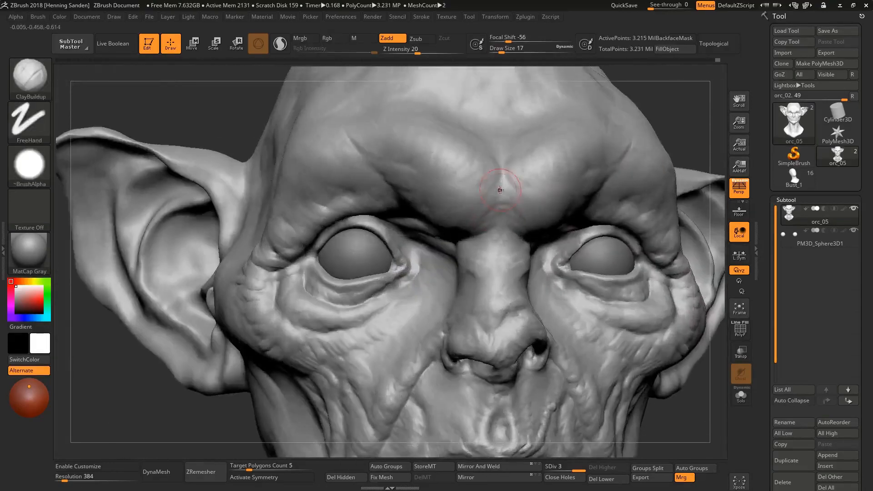
key(s)
drag(487, 210, 483, 210)
right_drag(484, 210, 497, 210)
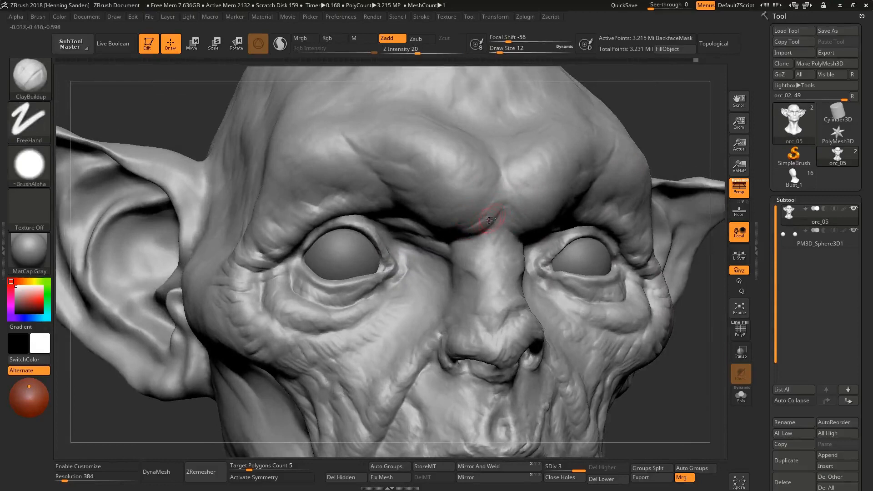
right_drag(495, 217, 585, 225)
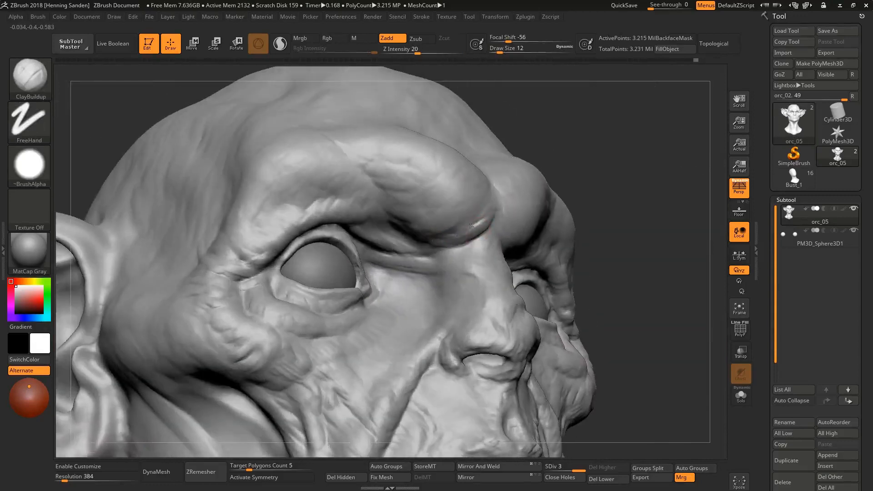
mouse_move(471, 226)
right_down()
mouse_move(409, 223)
mouse_move(478, 216)
mouse_move(463, 210)
mouse_move(444, 222)
mouse_move(454, 206)
right_up()
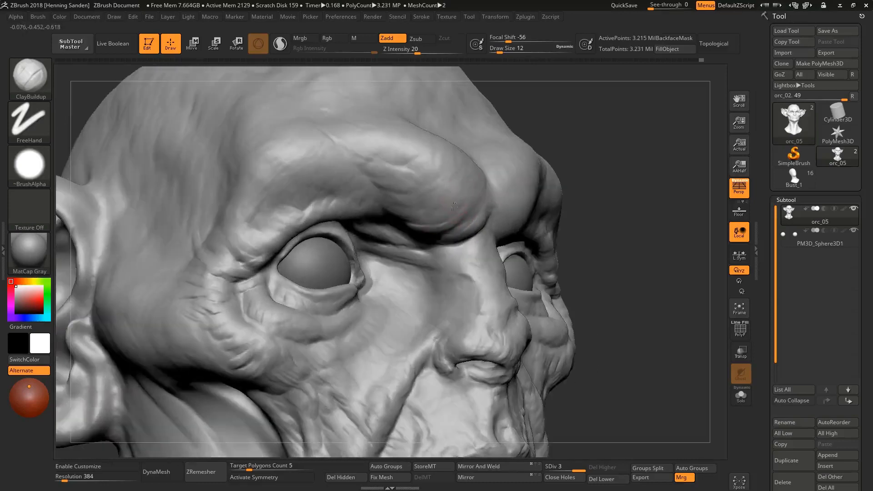
right_drag(417, 228, 420, 228)
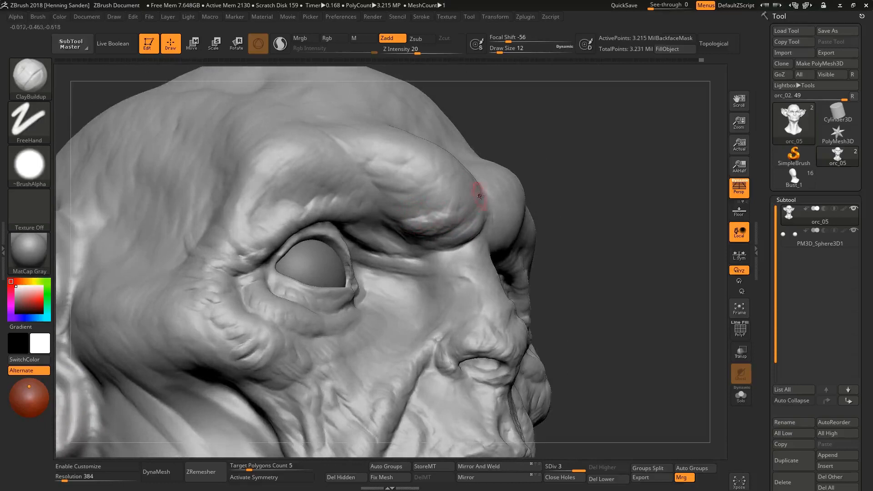
Build small folds between the brows at draw sizes 7 and 11, and wrinkle the orc's left inner brow at size 14
mouse_move(481, 196)
right_down()
mouse_move(453, 220)
mouse_move(482, 230)
mouse_move(503, 256)
right_up()
key(s)
drag(503, 255, 478, 241)
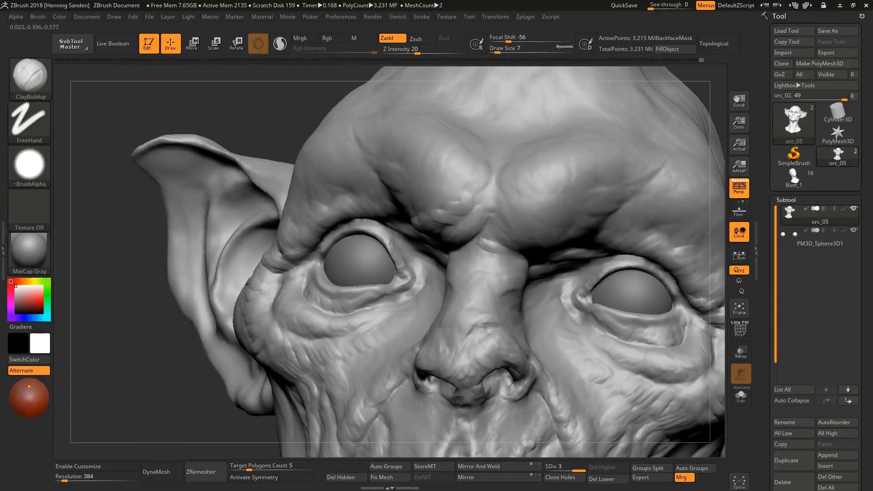
right_drag(493, 240, 498, 244)
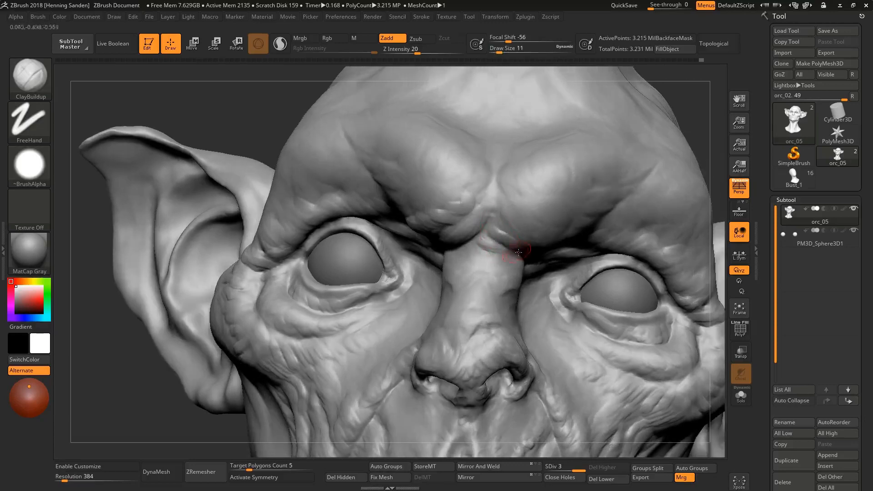
mouse_move(519, 252)
right_down()
mouse_move(527, 195)
mouse_move(584, 259)
right_up()
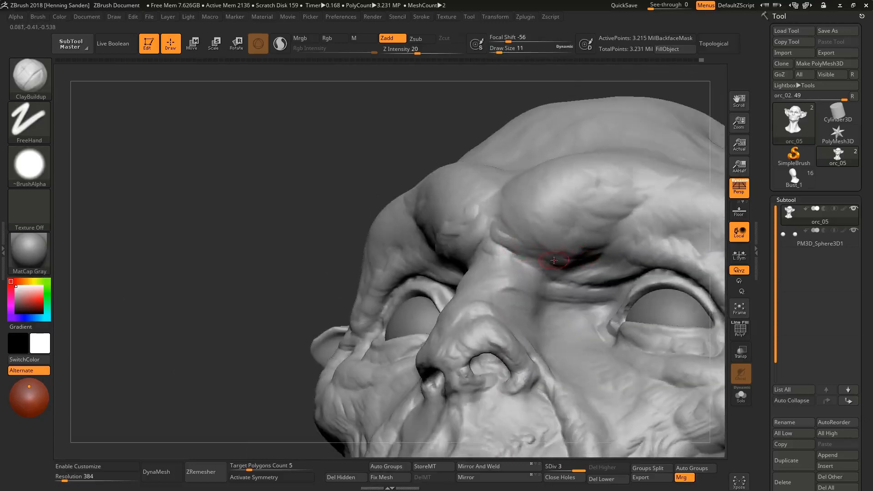
right_drag(516, 225, 563, 243)
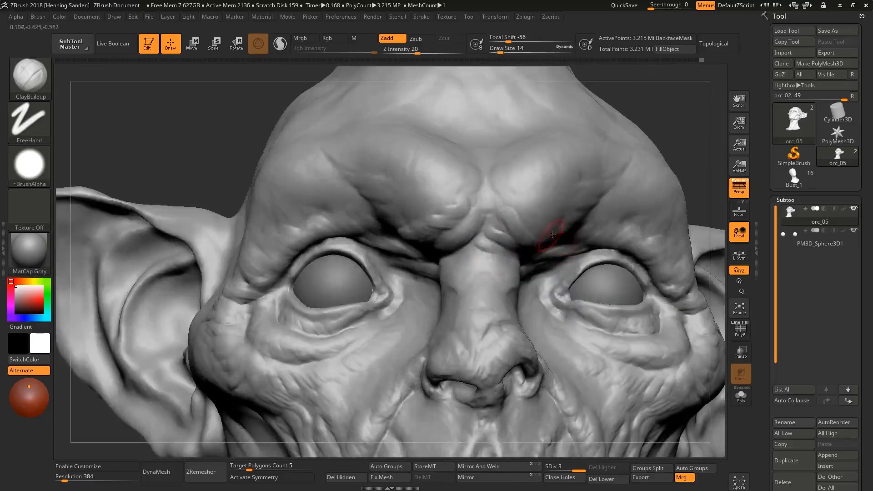
drag(539, 234, 505, 210)
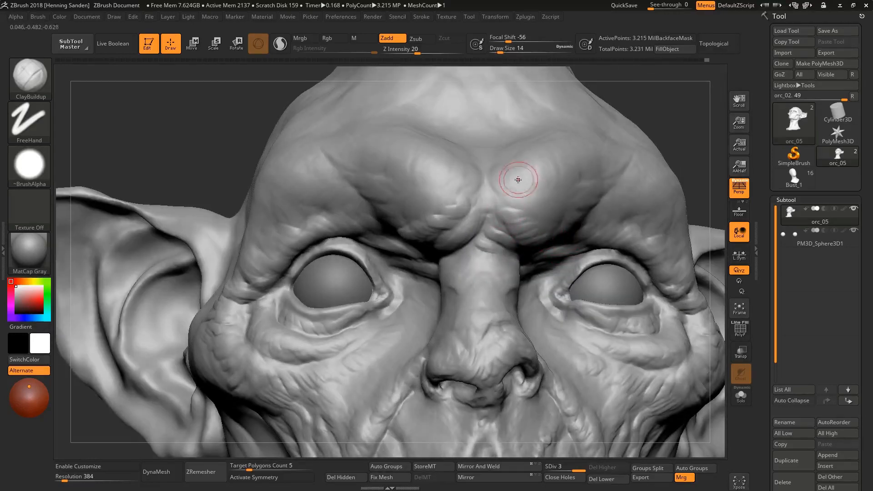
Define the crease and folds beneath the orc's right brow bulge with ClayBuildup at draw size 14
mouse_move(509, 177)
right_down()
mouse_move(506, 256)
mouse_move(489, 241)
mouse_move(501, 223)
mouse_move(483, 212)
mouse_move(488, 255)
mouse_move(487, 227)
right_up()
right_drag(449, 265, 379, 270)
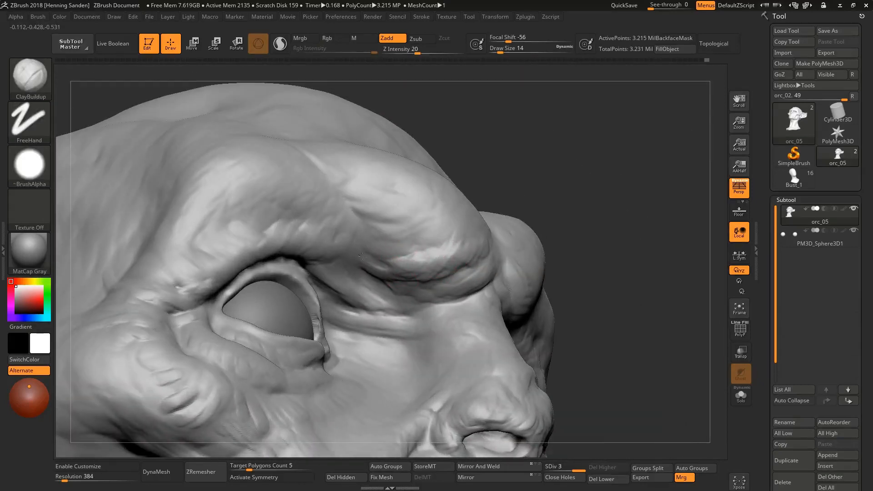
drag(366, 257, 386, 264)
right_drag(386, 264, 390, 259)
drag(382, 263, 364, 258)
right_drag(364, 257, 362, 266)
drag(361, 266, 374, 269)
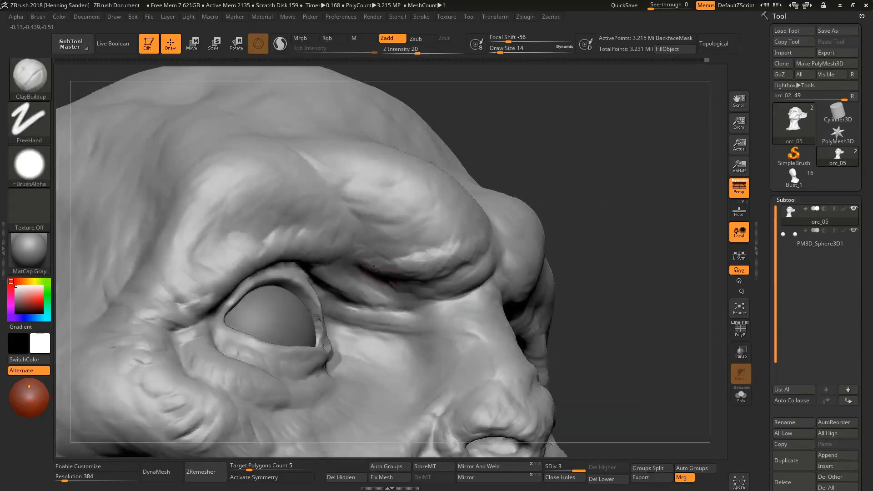
Sculpt folds running from beneath the orc's right brow onto the bridge of the nose at draw size 12
mouse_move(420, 279)
right_down()
mouse_move(425, 253)
mouse_move(444, 283)
right_up()
key(s)
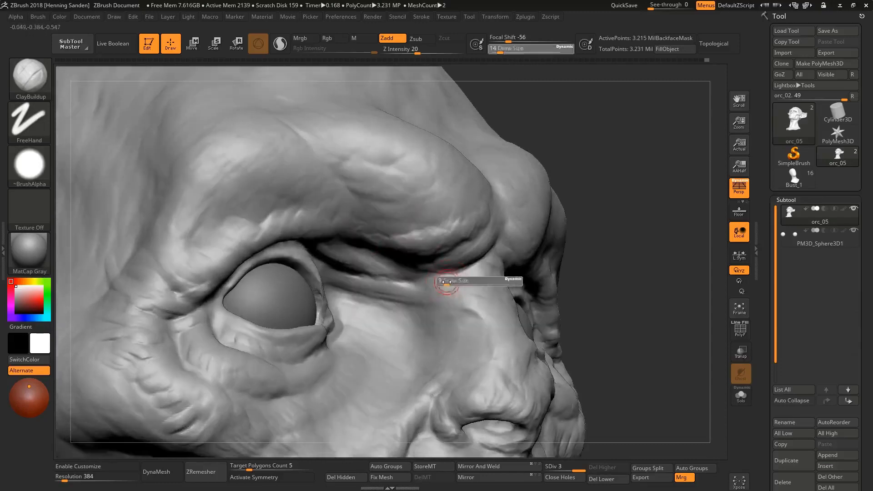
drag(446, 283, 441, 284)
right_drag(443, 284, 438, 291)
key(s)
drag(415, 292, 448, 298)
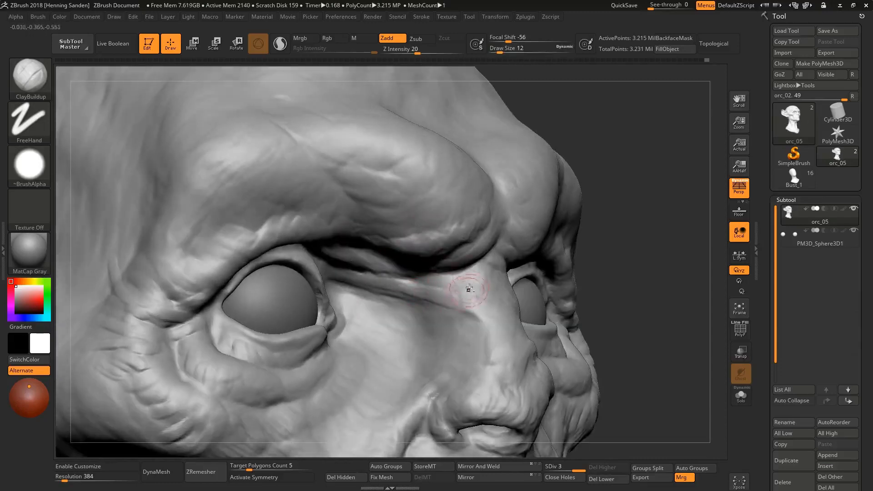
mouse_move(468, 288)
ctrl+right_down()
mouse_move(480, 275)
mouse_move(469, 324)
mouse_move(483, 293)
mouse_move(476, 279)
ctrl+right_up()
drag(476, 278, 447, 269)
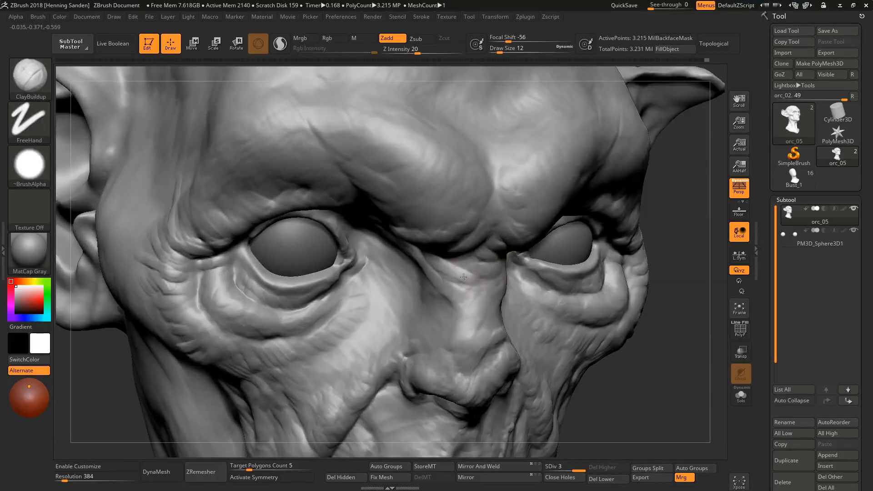
right_drag(463, 277, 512, 269)
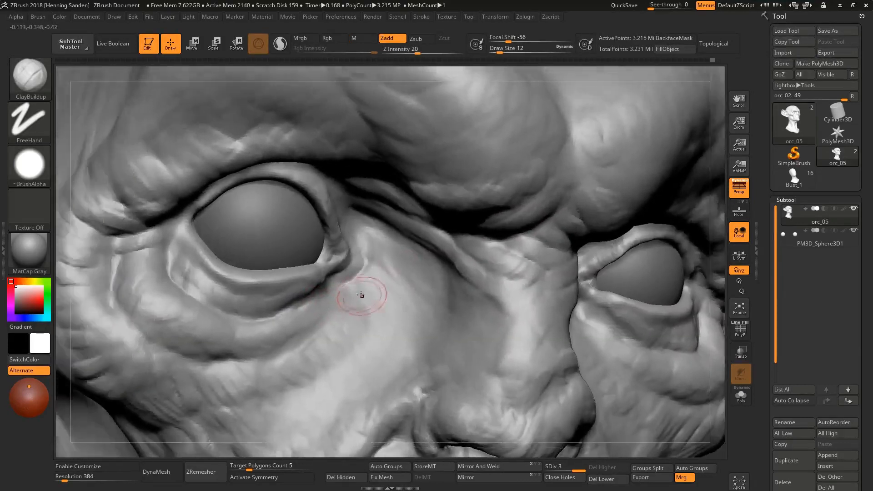
Add thin wrinkles from the orc's right inner eye corner across the side of the nose at draw size 12
mouse_move(361, 292)
mouse_down()
mouse_move(351, 273)
mouse_move(351, 286)
mouse_up()
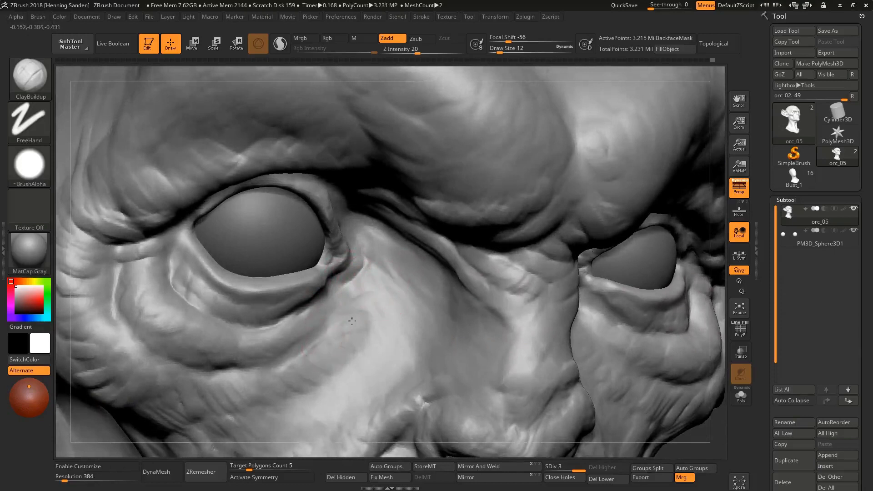
drag(375, 314, 442, 325)
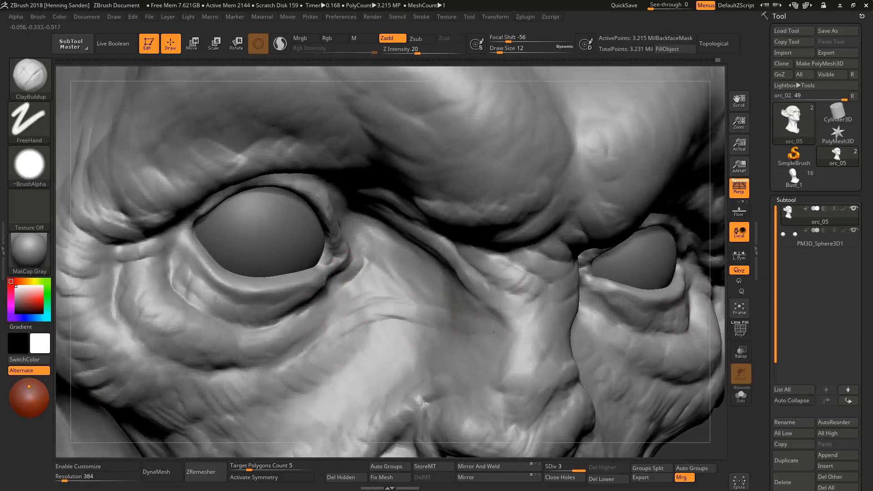
right_drag(497, 332, 532, 339)
mouse_move(473, 325)
mouse_down()
mouse_move(423, 313)
mouse_move(394, 294)
mouse_up()
mouse_move(394, 294)
ctrl+right_down()
mouse_move(487, 261)
mouse_move(421, 287)
mouse_move(445, 301)
mouse_move(377, 291)
ctrl+right_up()
Sculpt fine wrinkles across the top of the nose bridge with ClayBuildup at draw size 9
key([)
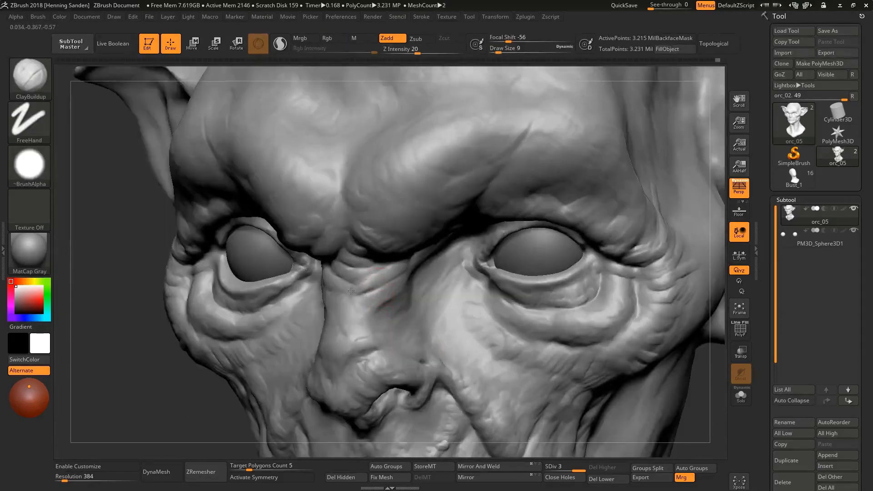
drag(374, 282, 350, 298)
right_drag(350, 298, 451, 298)
key(s)
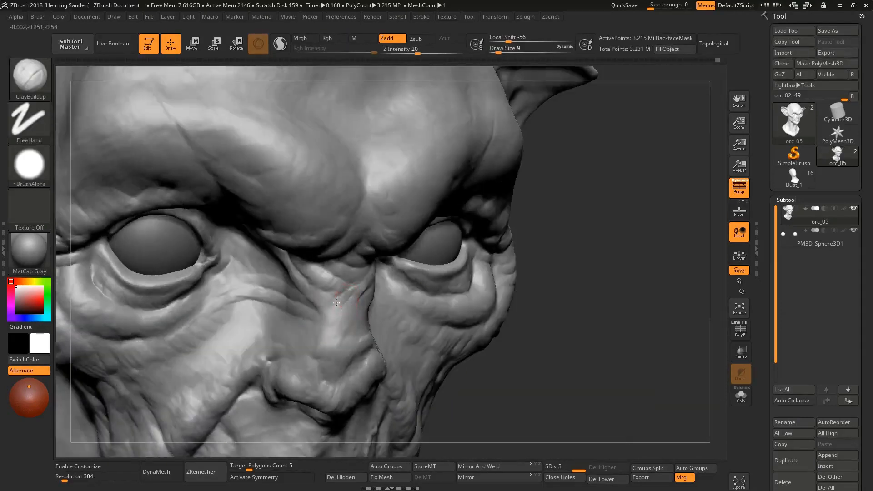
mouse_move(341, 295)
ctrl+right_down()
mouse_move(336, 282)
mouse_move(354, 284)
ctrl+right_up()
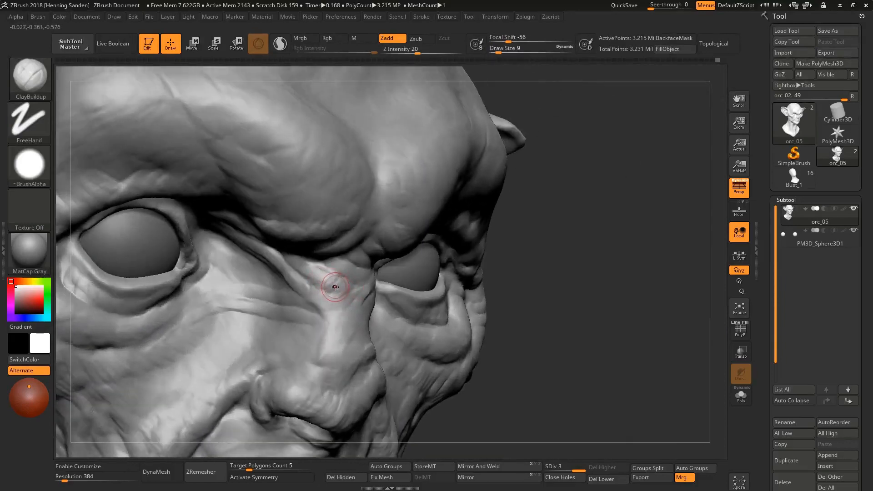
Refine the skin on the right side of the orc's nose above the nostril at draw size 13
mouse_move(327, 285)
right_down()
mouse_move(339, 282)
mouse_move(363, 322)
mouse_move(401, 313)
mouse_move(308, 315)
mouse_move(315, 299)
right_up()
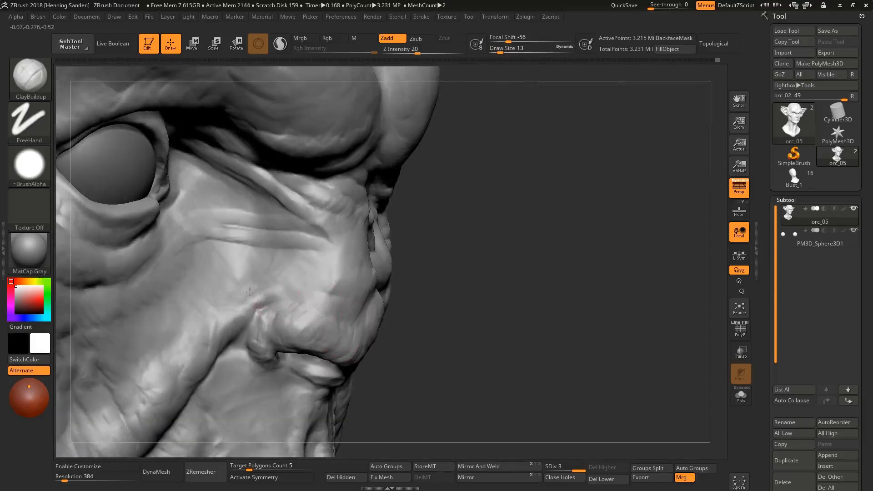
mouse_move(226, 325)
right_down()
mouse_move(248, 303)
mouse_move(303, 300)
right_up()
mouse_move(328, 303)
mouse_down()
mouse_move(318, 285)
mouse_move(332, 257)
mouse_move(308, 298)
mouse_move(260, 284)
mouse_move(302, 273)
mouse_move(239, 301)
mouse_up()
right_drag(198, 268, 253, 268)
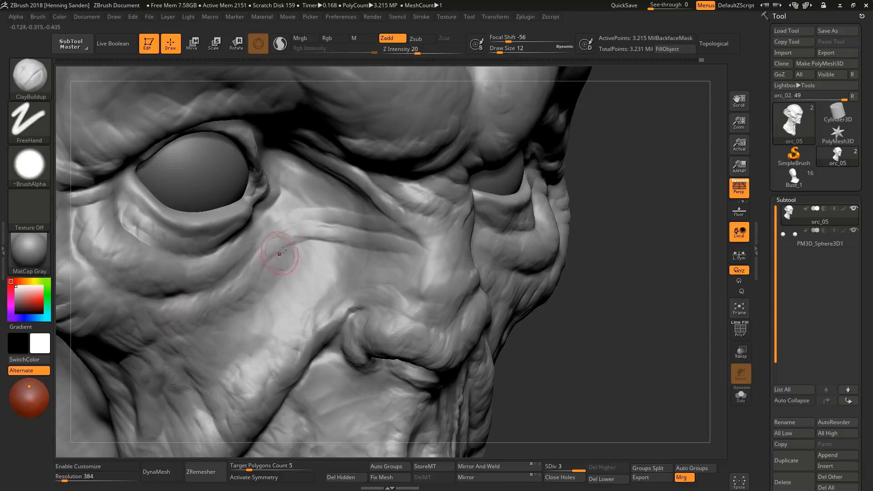
Extend the nose-side wrinkles beneath the orc's right eye and add folds beside its inner corner at draw size 12
right_drag(300, 253, 270, 246)
mouse_move(227, 270)
right_down()
mouse_move(230, 258)
mouse_move(338, 228)
mouse_move(304, 273)
mouse_move(351, 260)
right_up()
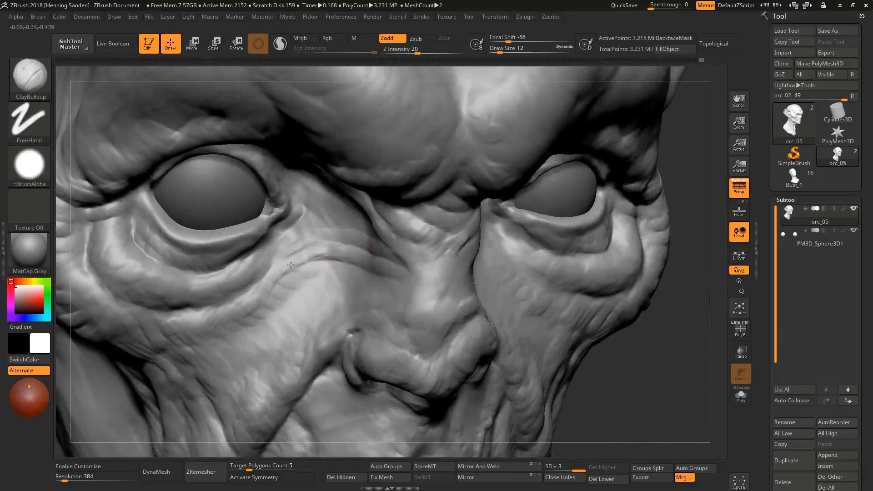
right_drag(314, 191, 359, 224)
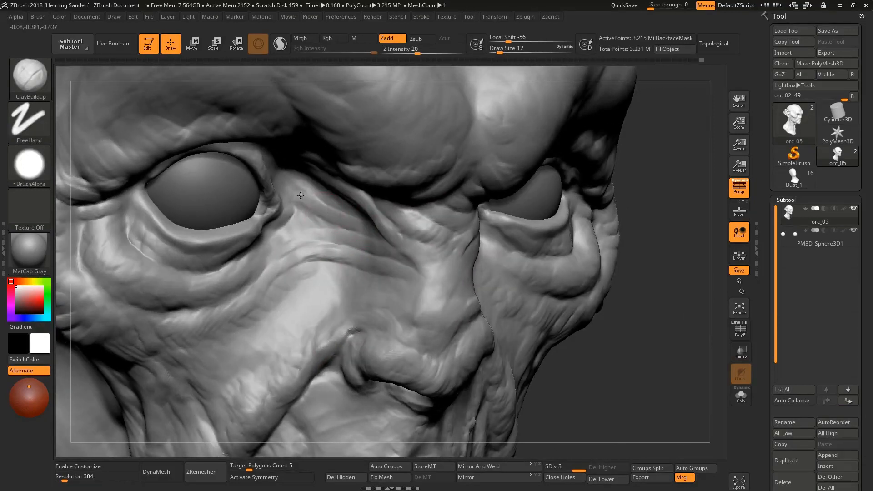
shift+right_drag(310, 171, 307, 187)
right_drag(411, 222, 555, 207)
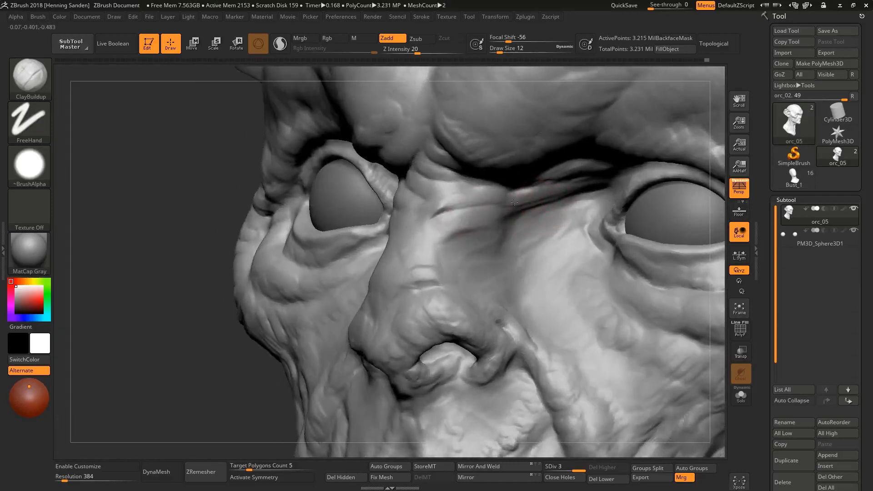
Sculpt thin wrinkles across the side of the nose toward the orc's left inner eye corner with ClayBuildup at draw size 12
drag(514, 202, 508, 195)
mouse_move(508, 195)
right_down()
mouse_move(531, 199)
mouse_move(518, 208)
right_up()
drag(517, 208, 464, 199)
mouse_move(514, 206)
right_down()
mouse_move(504, 177)
mouse_move(511, 213)
right_up()
drag(511, 213, 486, 201)
right_drag(485, 201, 547, 234)
drag(548, 234, 493, 239)
mouse_move(493, 239)
ctrl+right_down()
mouse_move(427, 235)
mouse_move(460, 265)
ctrl+right_up()
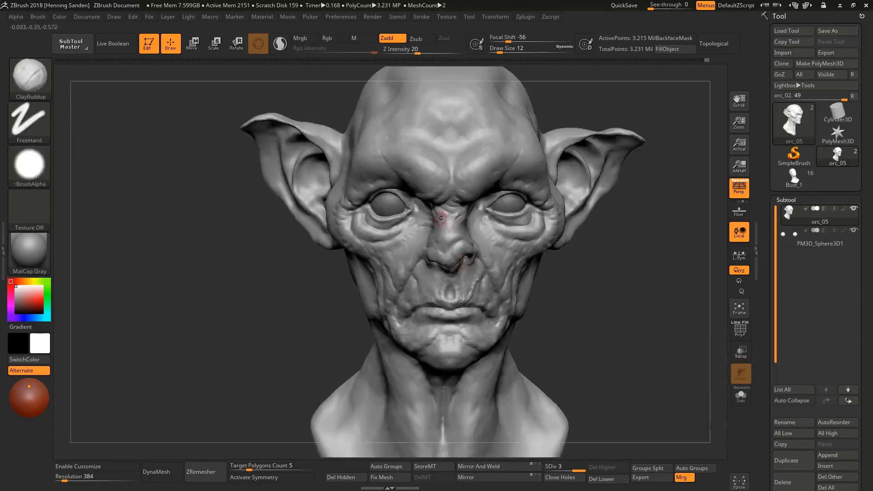
Switch to the PM3D_Sphere3D1 eyeball subtool and carve an iris into the orc's left eye with ClayBuildup at draw size 16
mouse_move(439, 218)
ctrl+right_down()
mouse_move(456, 237)
mouse_move(453, 266)
mouse_move(458, 244)
ctrl+right_up()
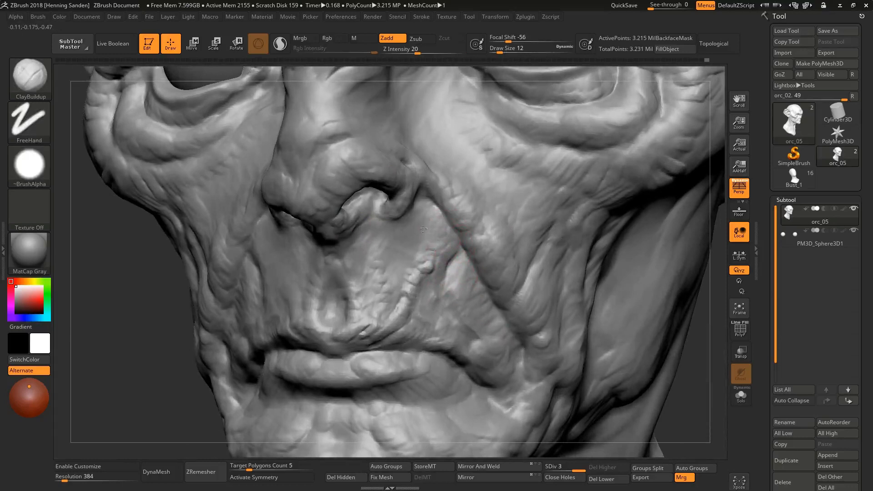
right_drag(434, 211, 379, 203)
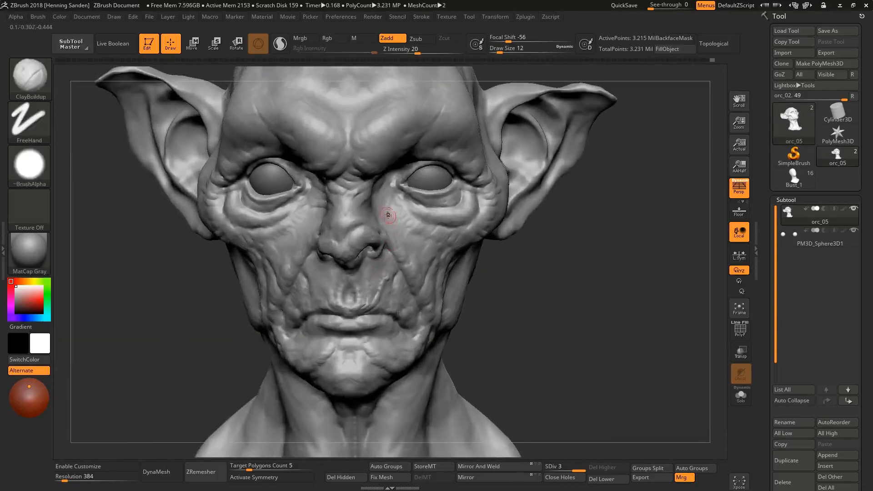
mouse_move(388, 215)
right_down()
mouse_move(400, 219)
mouse_move(445, 379)
mouse_move(352, 209)
mouse_move(352, 150)
mouse_move(346, 234)
right_up()
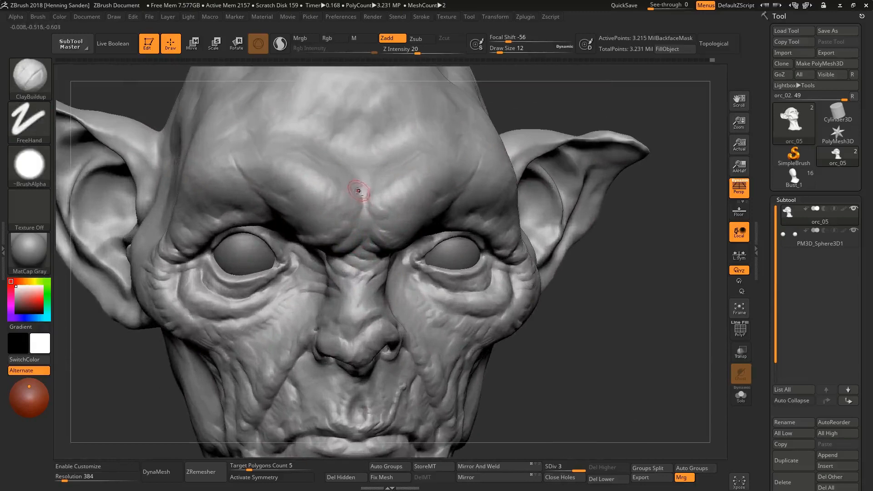
mouse_move(343, 189)
alt+right_down()
mouse_move(341, 150)
mouse_move(355, 240)
mouse_move(371, 198)
mouse_move(399, 234)
mouse_move(383, 248)
mouse_move(402, 231)
mouse_move(421, 177)
mouse_move(497, 194)
alt+right_up()
alt+click(484, 189)
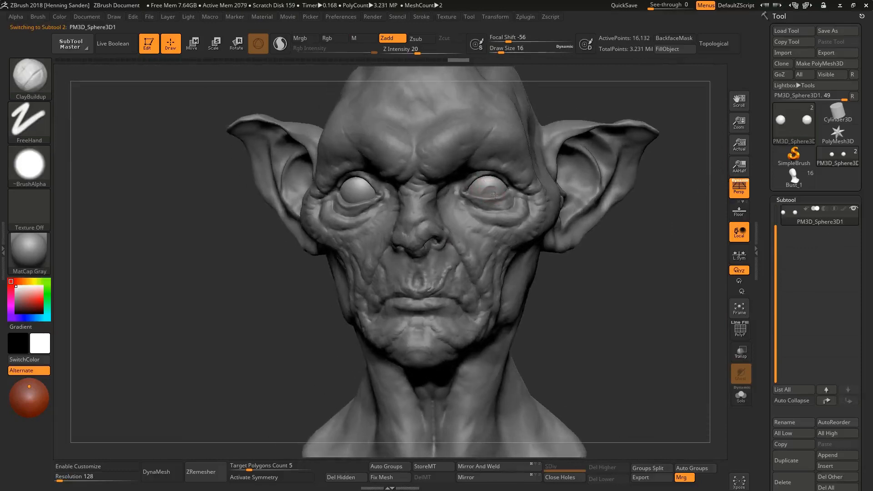
drag(490, 199, 497, 196)
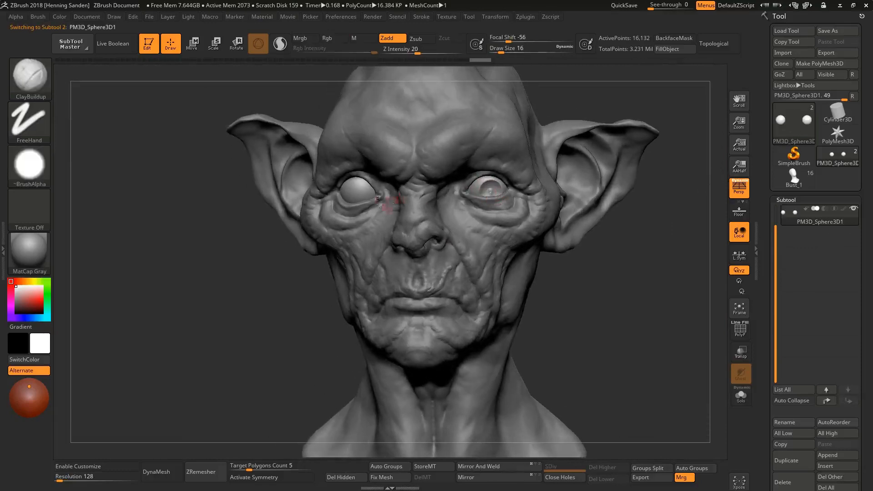
Carve an iris into the orc's right eye and work the pupil of the left eye at draw size 14
mouse_move(449, 206)
right_down()
mouse_move(429, 205)
mouse_move(464, 205)
right_up()
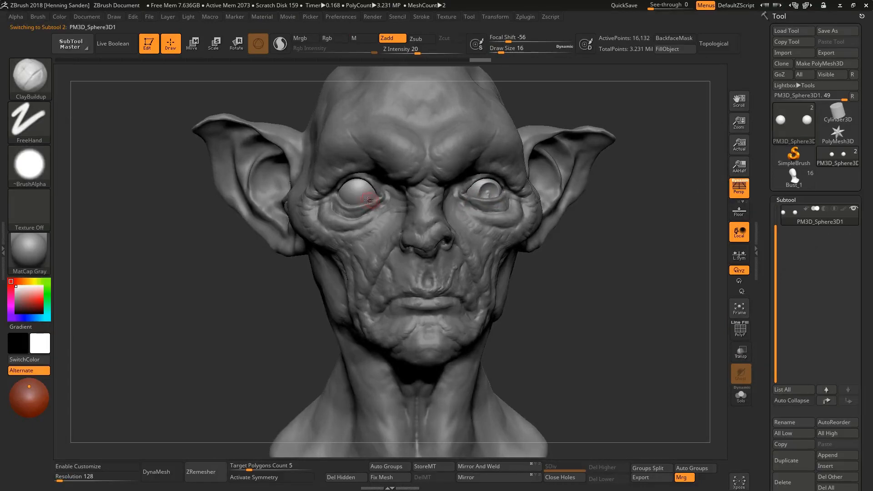
right_drag(368, 200, 370, 200)
mouse_move(359, 195)
mouse_down()
mouse_move(366, 203)
mouse_move(367, 195)
mouse_up()
key(s)
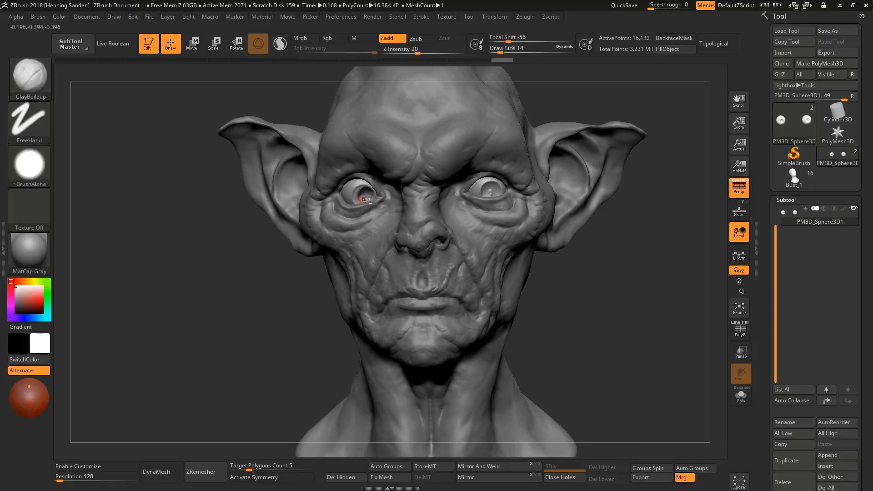
mouse_move(502, 186)
right_down()
mouse_move(486, 191)
mouse_move(490, 197)
right_up()
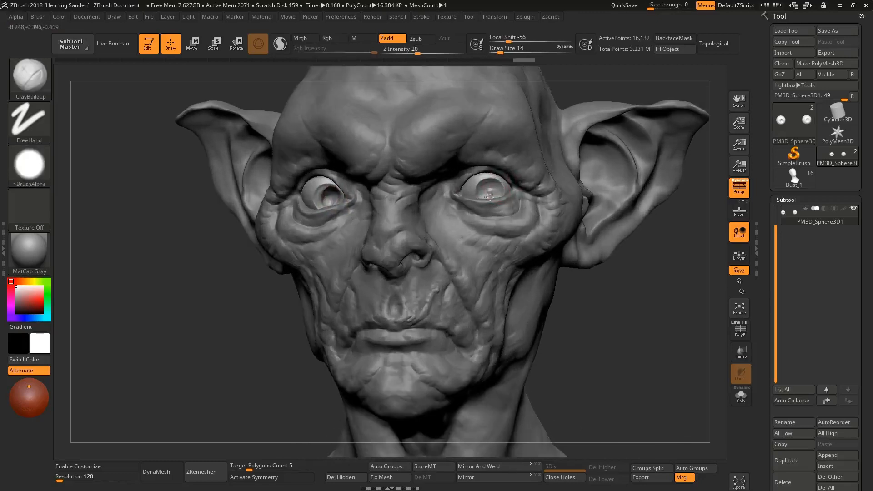
mouse_move(487, 195)
mouse_down()
mouse_move(495, 197)
mouse_move(487, 187)
mouse_up()
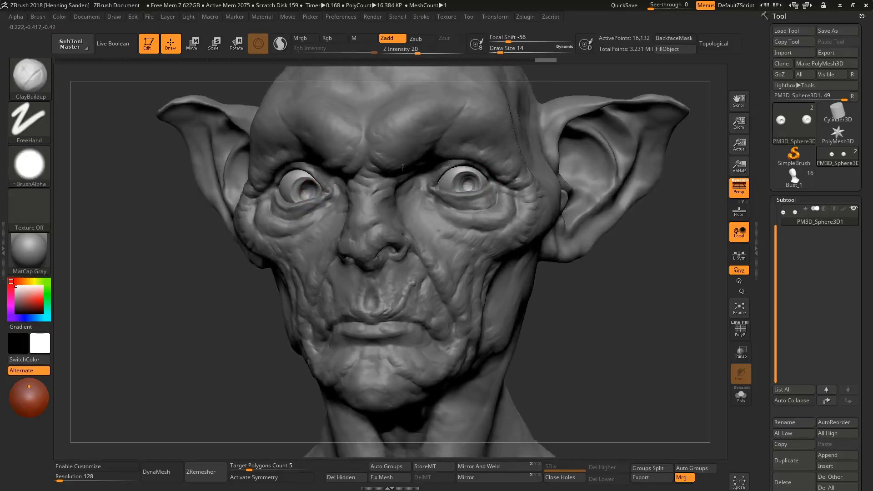
Deepen the pupils of both eyes with short ClayBuildup strokes at draw size 14
ctrl+right_drag(488, 186, 499, 224)
ctrl+right_drag(501, 175, 278, 218)
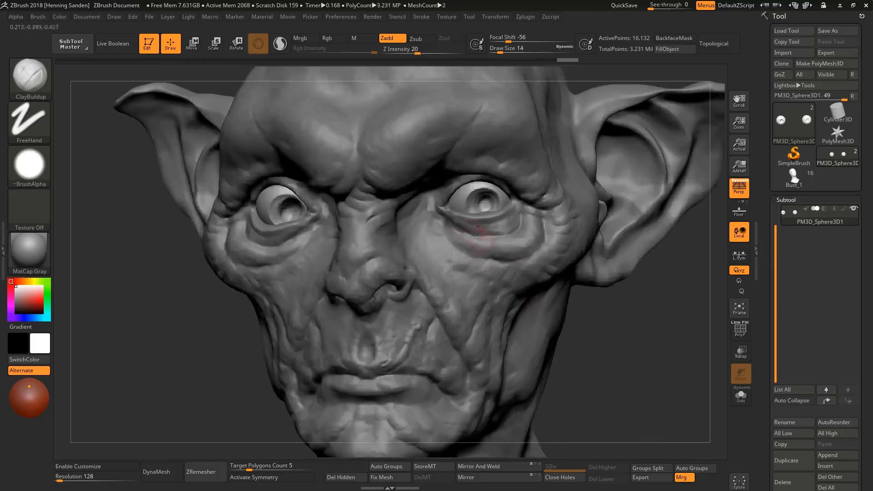
drag(281, 208, 289, 208)
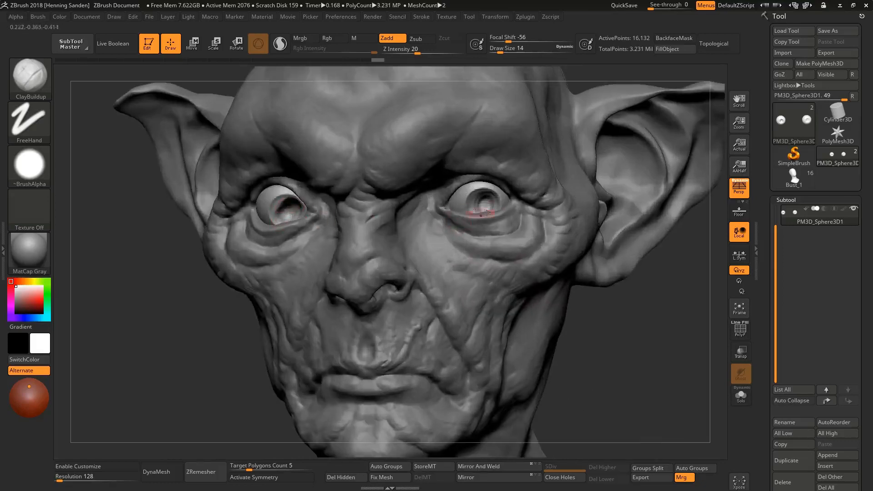
click(488, 201)
mouse_move(487, 201)
ctrl+right_down()
mouse_move(469, 222)
mouse_move(477, 232)
mouse_move(457, 260)
mouse_move(472, 217)
mouse_move(373, 192)
mouse_move(391, 208)
ctrl+right_up()
Return to the orc_05 head subtool and refine the upper lid fold near the orc's right inner eye corner at draw size 13
alt+click(489, 222)
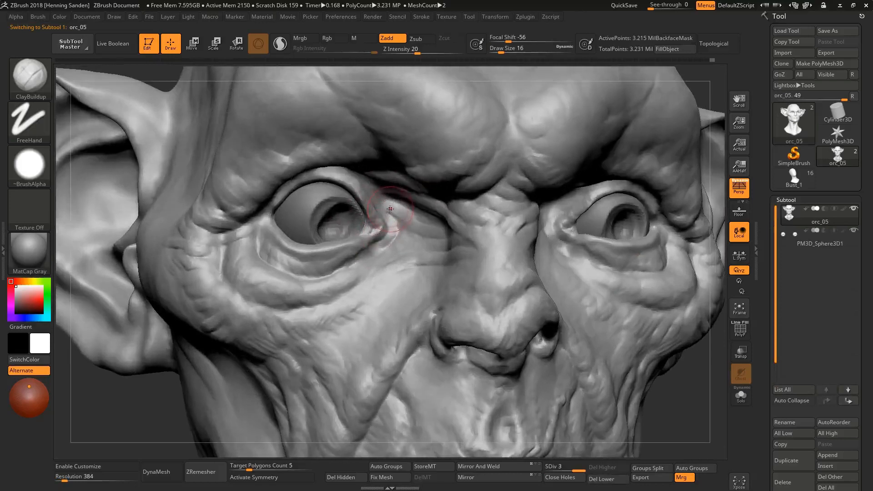
key(s)
drag(386, 203, 383, 202)
right_drag(421, 214, 392, 199)
drag(378, 189, 359, 180)
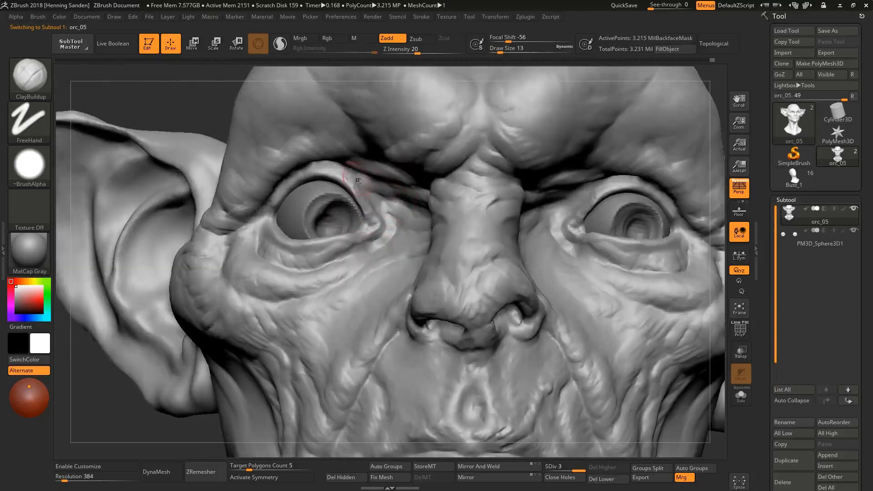
right_drag(359, 180, 318, 77)
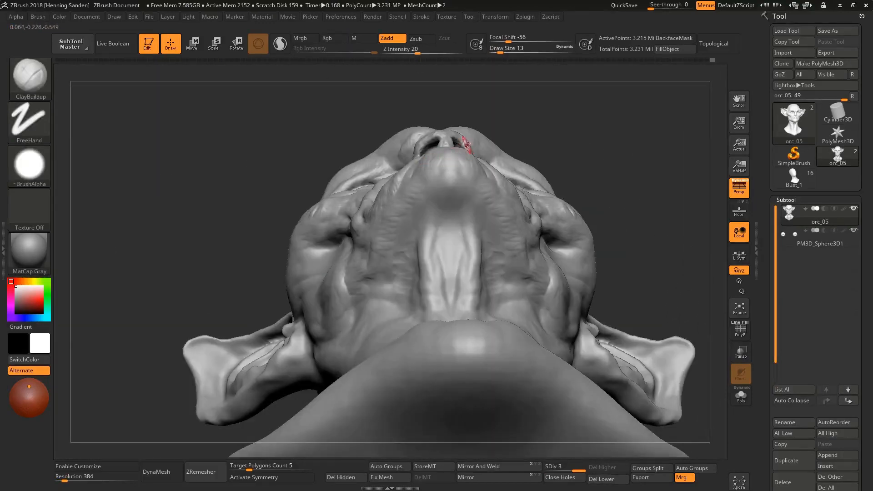
Refine the tendons and throat folds at the front of the neck with ClayBuildup at draw size 25
right_drag(463, 144, 472, 278)
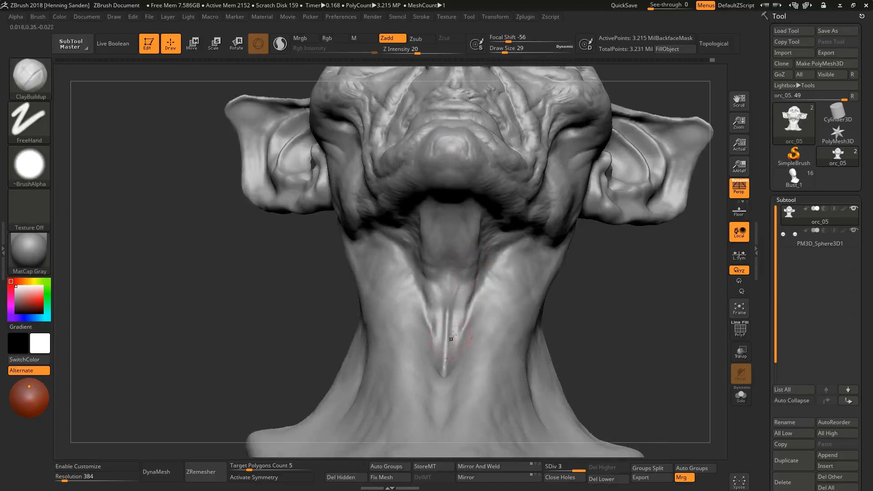
key(bracketleft)
right_drag(434, 309, 433, 280)
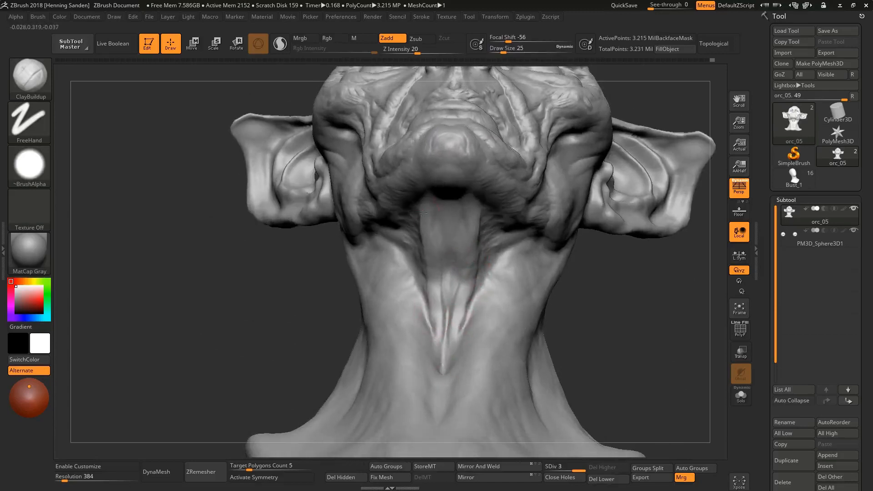
right_drag(423, 214, 428, 229)
mouse_move(435, 261)
right_down()
mouse_move(406, 239)
mouse_move(432, 230)
mouse_move(444, 154)
mouse_move(454, 161)
mouse_move(464, 152)
mouse_move(454, 231)
mouse_move(409, 223)
right_up()
Shape the skin folds running from beneath the chin down the throat at draw size 17
key(s)
drag(458, 220, 456, 218)
mouse_move(441, 212)
right_down()
mouse_move(474, 228)
mouse_move(487, 252)
mouse_move(495, 309)
mouse_move(485, 263)
right_up()
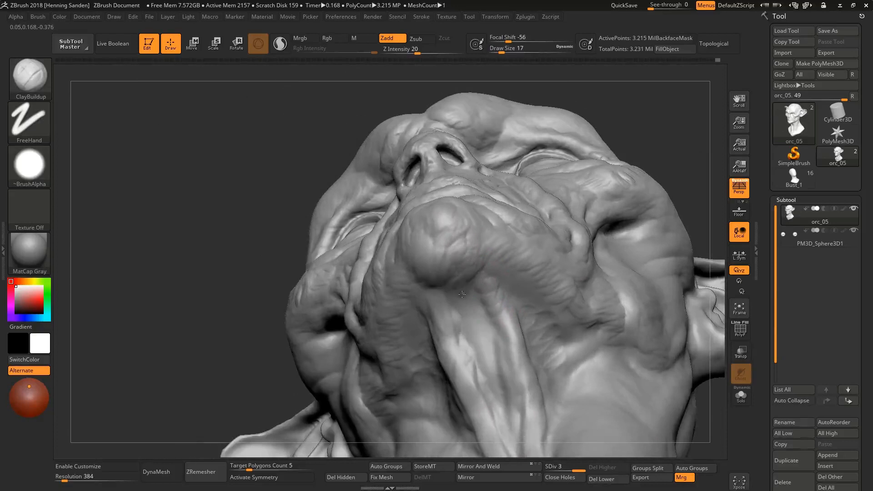
mouse_move(462, 294)
right_down()
mouse_move(514, 257)
mouse_move(485, 237)
mouse_move(453, 177)
mouse_move(475, 221)
mouse_move(448, 207)
mouse_move(454, 202)
right_up()
key(f)
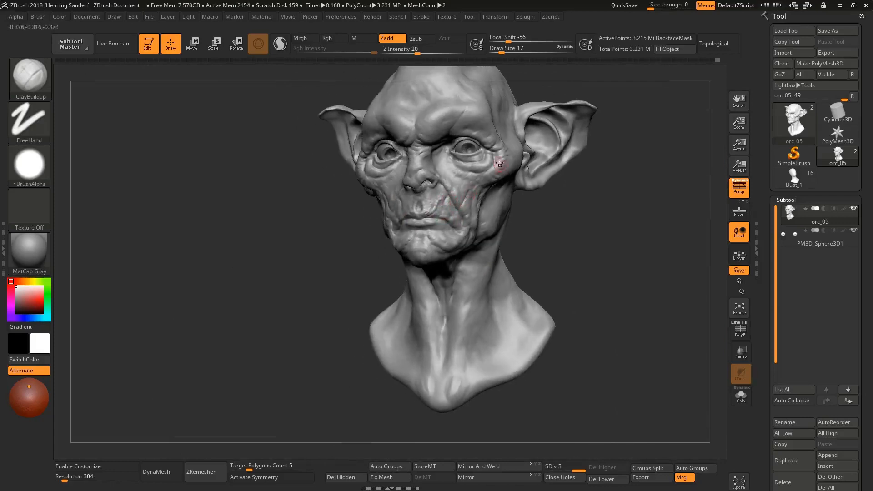
Refine the orc's left cheek and nasolabial fold down to the mouth corner at draw sizes 16 and 14
mouse_move(499, 163)
ctrl+right_down()
mouse_move(428, 229)
mouse_move(425, 276)
ctrl+right_up()
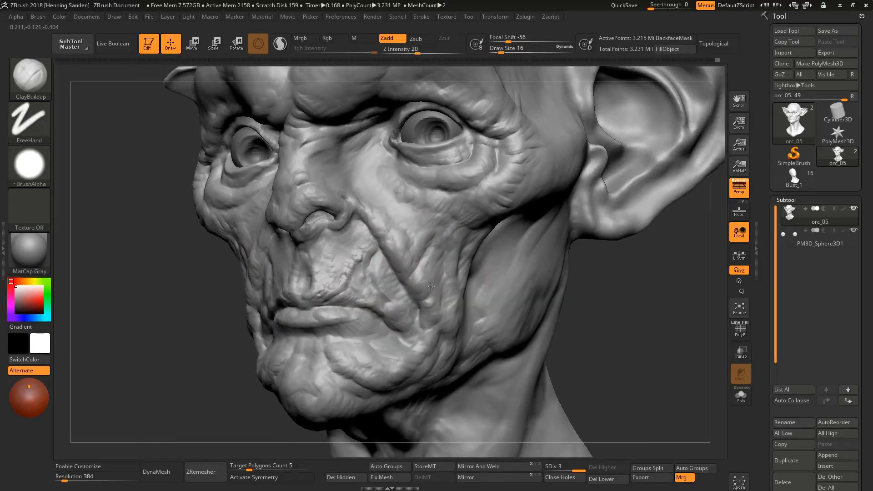
right_drag(430, 330, 393, 280)
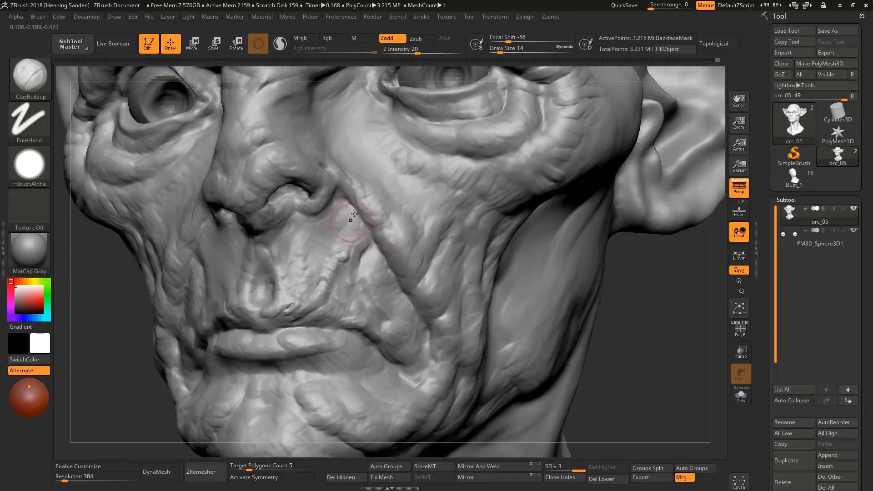
right_drag(354, 213, 354, 222)
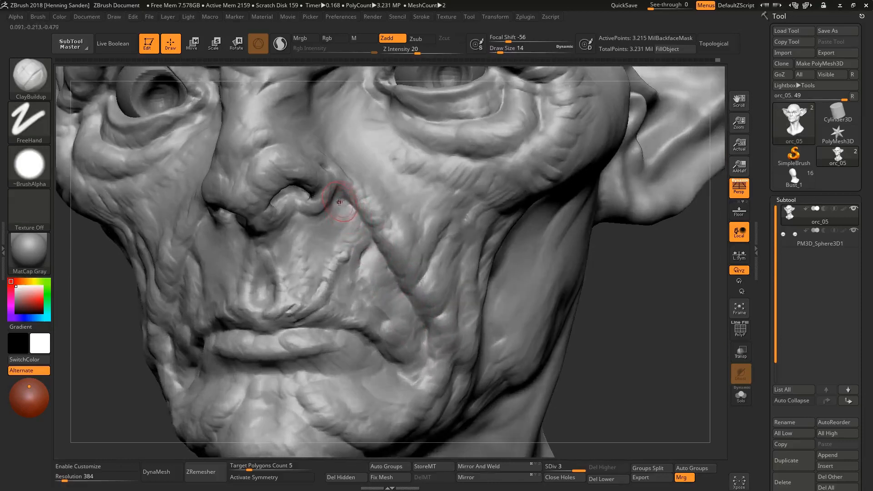
mouse_move(334, 207)
right_down()
mouse_move(302, 195)
mouse_move(411, 191)
mouse_move(291, 244)
mouse_move(297, 208)
right_up()
Refine the nasolabial fold and the skin beside the mouth on the orc's right side at draw sizes 13 and 23
key([)
key(])
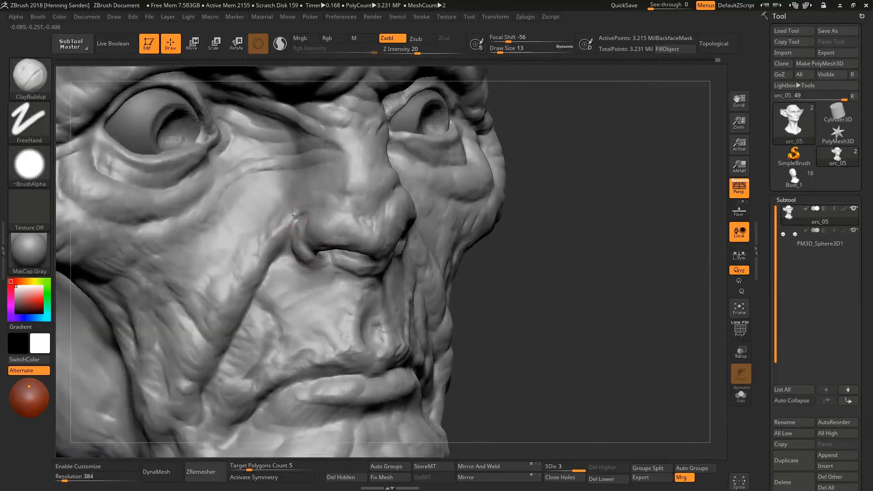
mouse_move(257, 263)
right_down()
mouse_move(354, 233)
mouse_move(400, 237)
mouse_move(406, 226)
mouse_move(399, 232)
right_up()
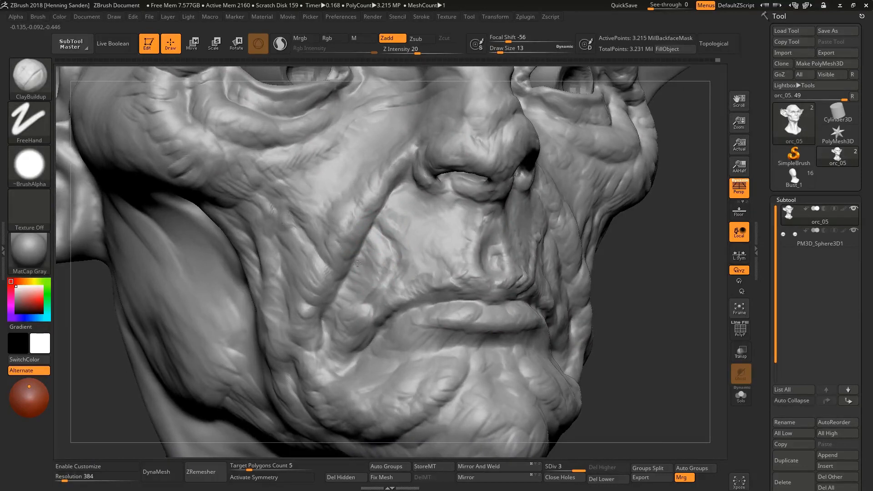
right_drag(372, 274, 377, 264)
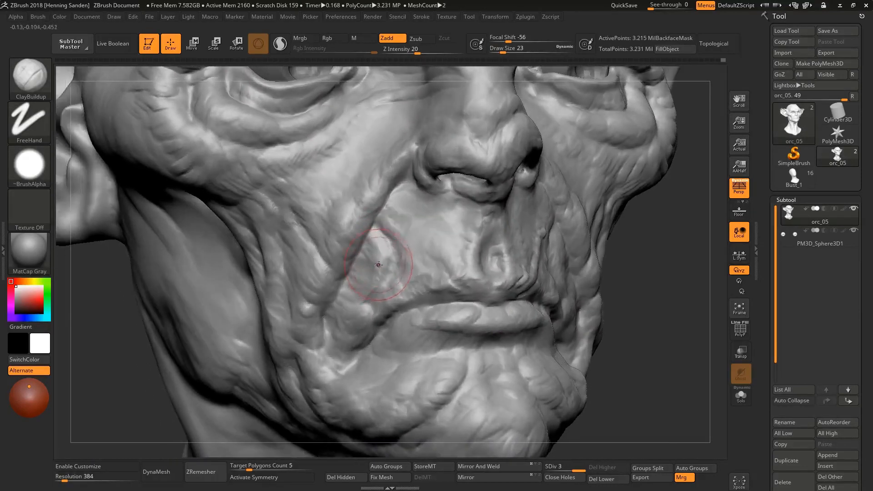
key(bracketleft)
mouse_move(363, 310)
right_down()
mouse_move(438, 225)
mouse_move(468, 246)
mouse_move(473, 321)
right_up()
Add fine detail along the edge of the upper lip with ClayBuildup at draw size 7
key(bracketleft)
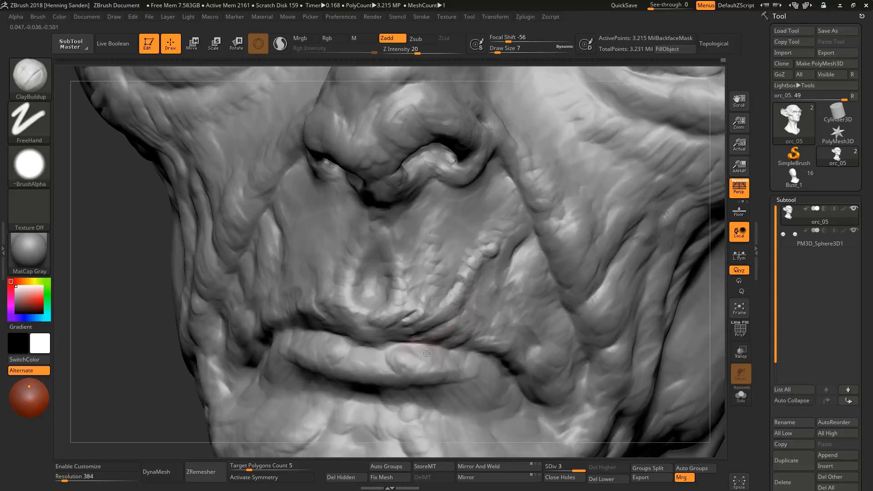
right_drag(426, 354, 358, 353)
drag(324, 351, 272, 339)
mouse_move(268, 346)
alt+right_down()
mouse_move(368, 317)
mouse_move(496, 232)
mouse_move(409, 237)
mouse_move(483, 312)
mouse_move(384, 259)
mouse_move(479, 259)
mouse_move(481, 277)
mouse_move(504, 244)
mouse_move(487, 267)
mouse_move(473, 358)
mouse_move(470, 351)
alt+right_up()
Lower the head to subdivision level 1, check its wireframe, and enlarge the brush to draw size 192
key(shift+d)
key(shift+d)
key(shift+f)
key(s)
mouse_move(472, 353)
mouse_down()
mouse_move(503, 354)
mouse_move(448, 377)
mouse_move(402, 361)
mouse_up()
key(s)
key(shift+f)
right_drag(429, 359, 514, 357)
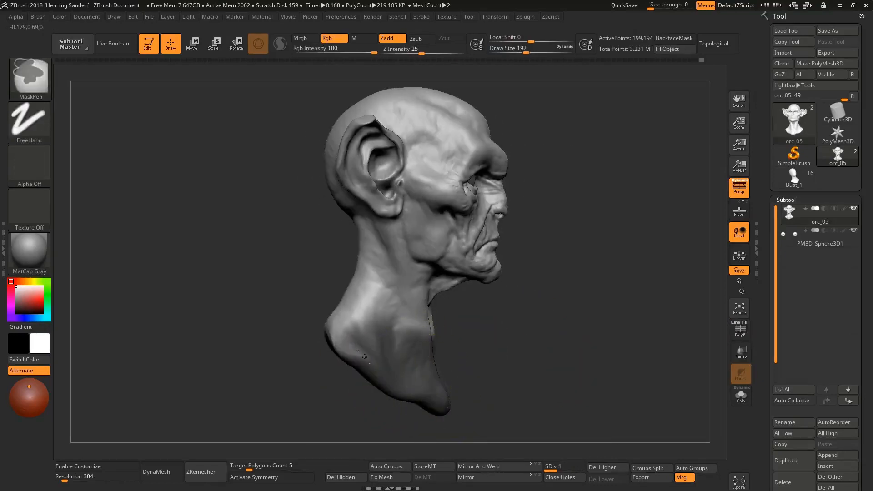
Mask the shoulders and base of the neck with MaskPen at draw size 192 and soften the mask's edge
ctrl+drag(363, 334, 352, 319)
right_drag(322, 336, 348, 337)
ctrl+click(348, 338)
right_drag(268, 336, 394, 323)
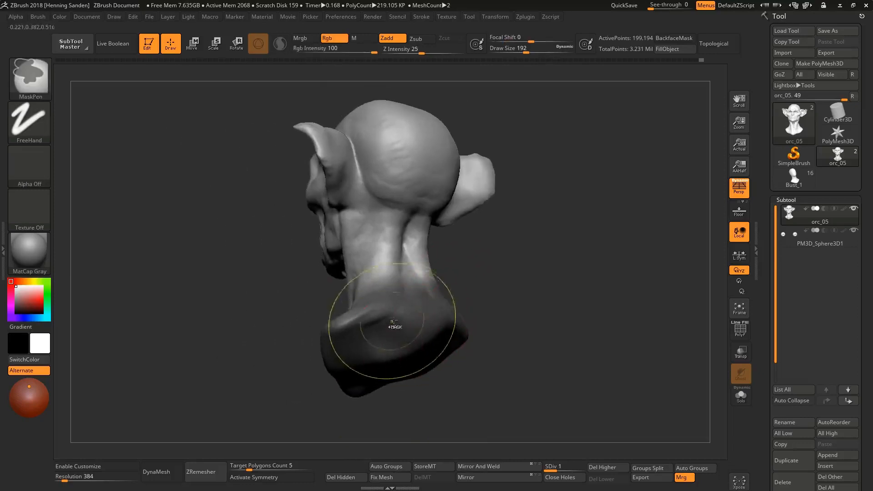
ctrl+click(395, 324)
Extend the mask around the back and side of the lower neck at draw size 234
right_drag(282, 332, 326, 280)
key(s)
drag(327, 280, 307, 310)
right_drag(291, 311, 326, 313)
ctrl+drag(326, 314, 254, 338)
right_drag(191, 337, 263, 335)
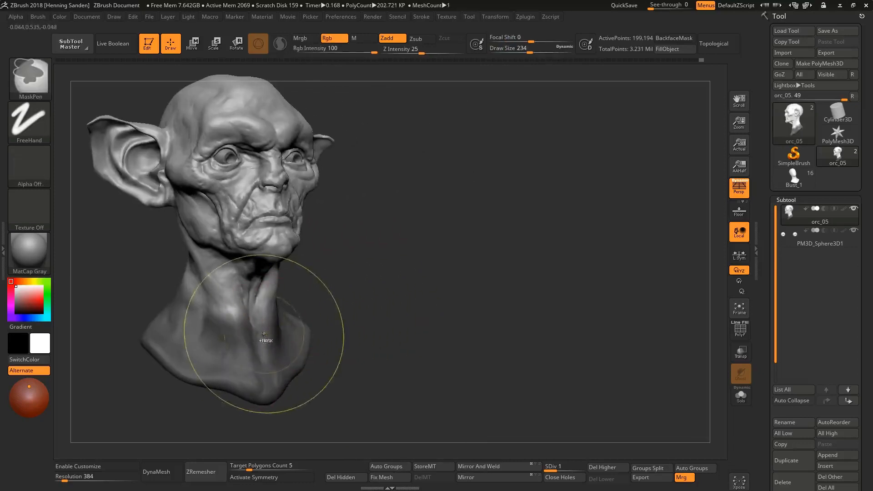
Extend the mask up the front and right side of the neck toward the jaw
ctrl+drag(264, 335, 216, 321)
alt+right_drag(229, 335, 358, 348)
ctrl+drag(335, 332, 314, 309)
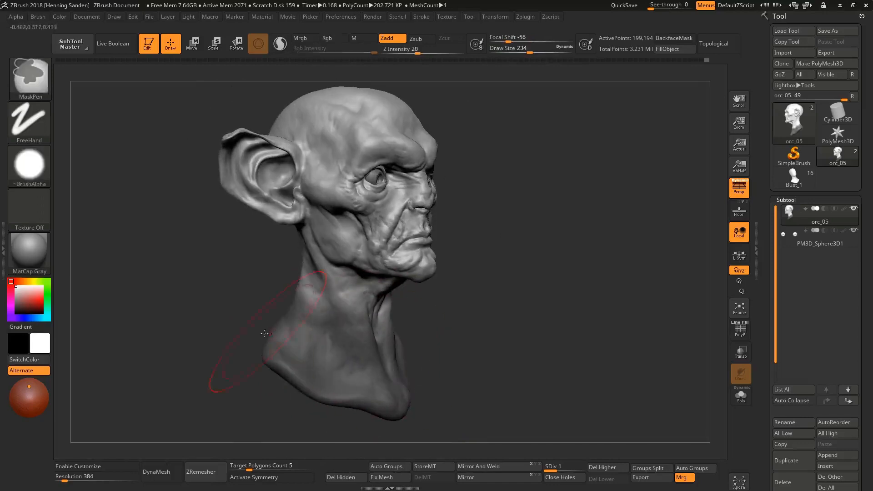
right_drag(259, 339, 318, 332)
ctrl+drag(318, 331, 292, 313)
mouse_move(291, 313)
right_down()
mouse_move(341, 293)
mouse_move(370, 370)
mouse_move(440, 343)
mouse_move(422, 345)
mouse_move(380, 294)
mouse_move(228, 265)
mouse_move(277, 227)
mouse_move(321, 273)
right_up()
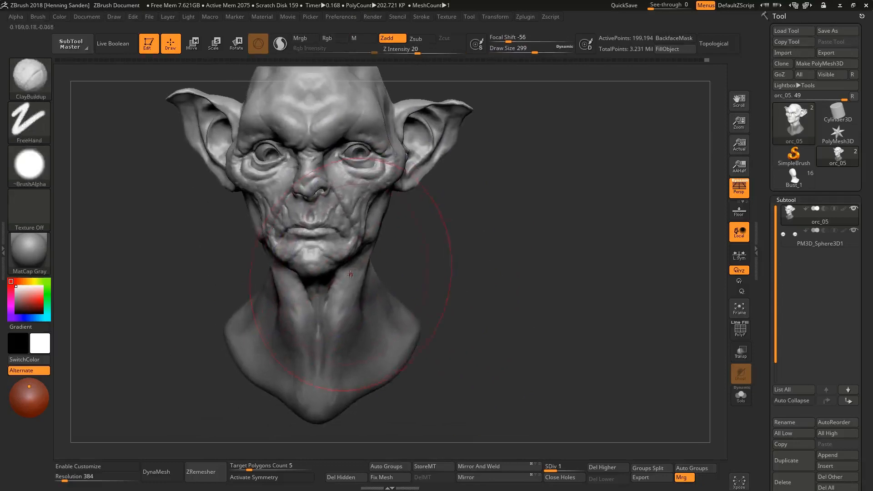
Activate Rotate with the transpose line instead of the gizmo and invert the mask so the neck and shoulders are editable
key(r)
click(258, 43)
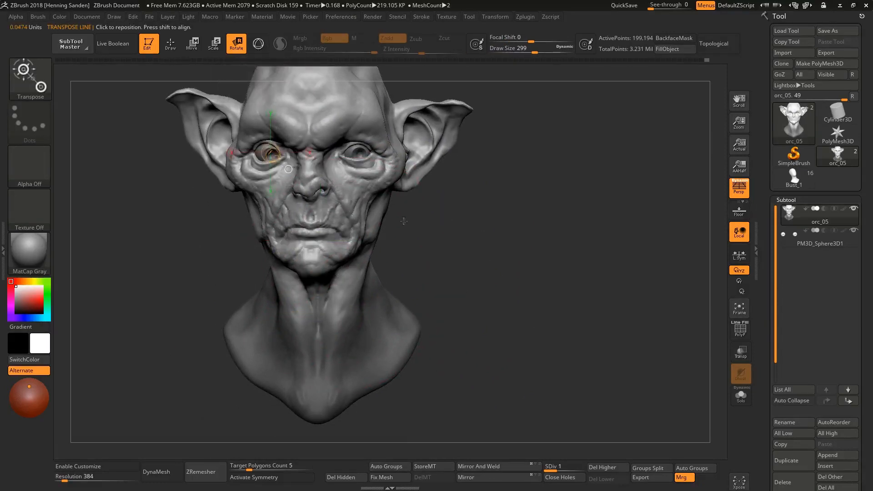
key(ctrl)
ctrl+click(422, 230)
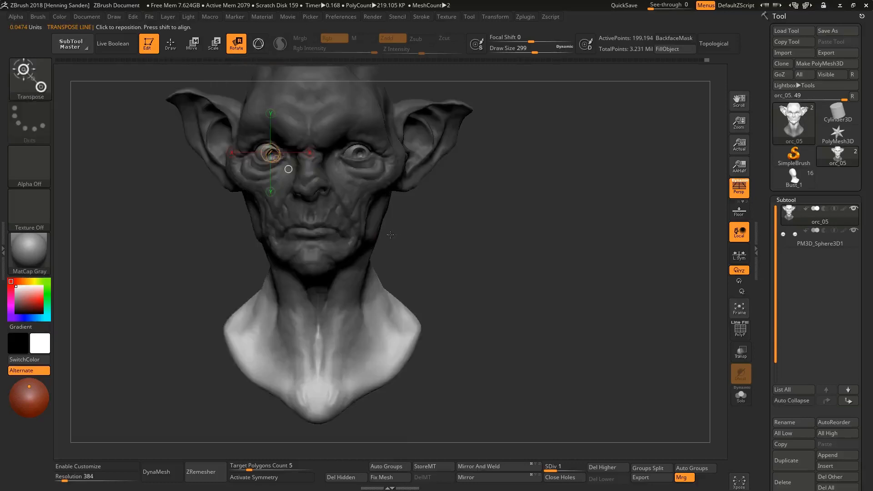
Draw a vertical transpose line from the chin to the chest and move it inside the neck in side view
shift+drag(327, 268, 326, 406)
shift+right_drag(391, 337, 337, 329)
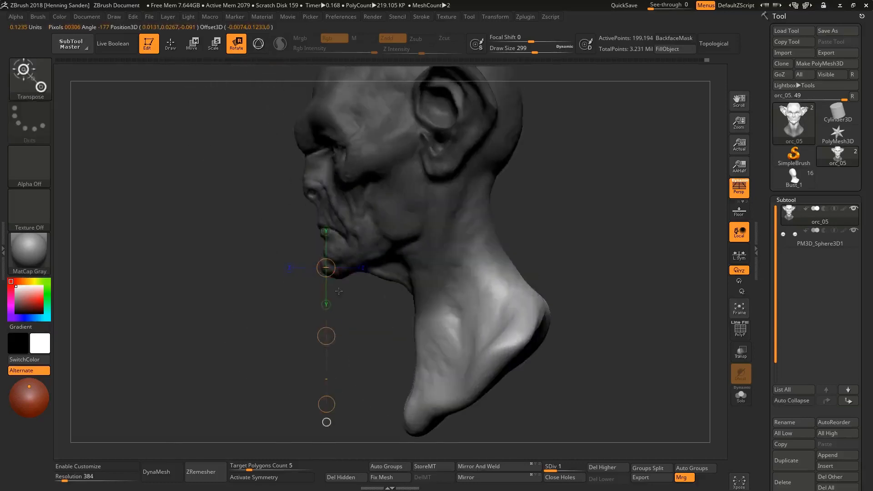
drag(332, 329, 454, 317)
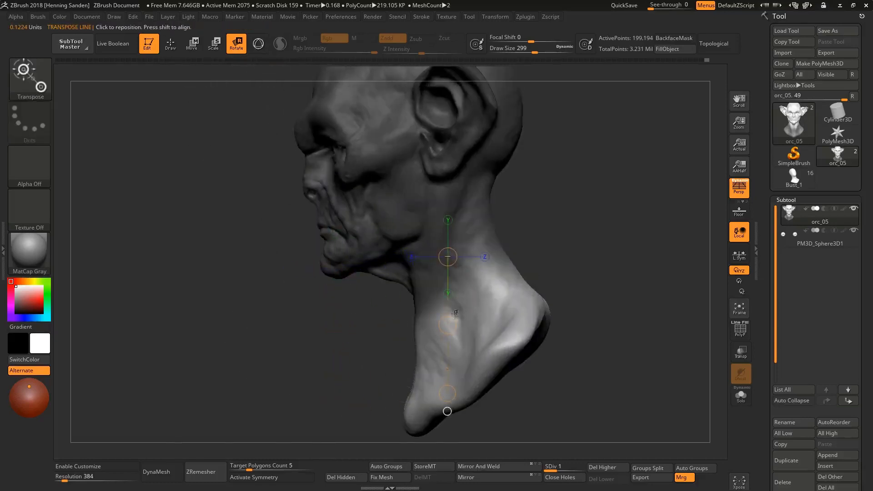
Rotate the unmasked neck and shoulders with the transpose line in side view and in front view
mouse_move(455, 314)
shift+right_down()
mouse_move(530, 287)
mouse_move(496, 316)
shift+right_up()
drag(455, 339, 383, 373)
mouse_move(509, 326)
right_down()
mouse_move(471, 321)
mouse_move(454, 352)
mouse_move(508, 326)
right_up()
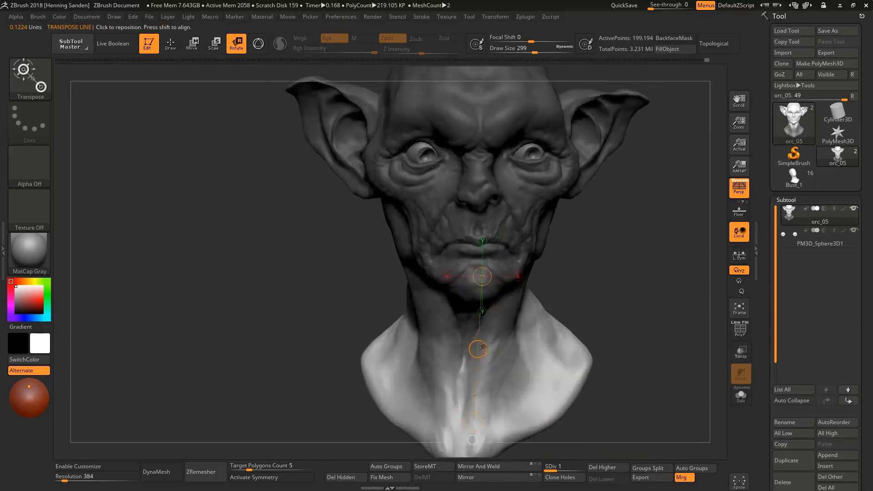
drag(483, 347, 502, 316)
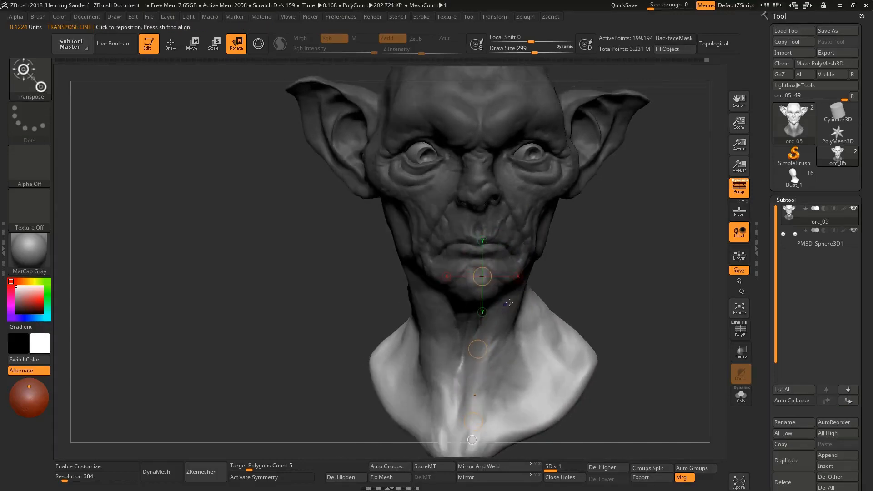
Shift the neck and shoulders slightly backward by moving them with the transpose line in a near-side view
right_drag(473, 346, 494, 337)
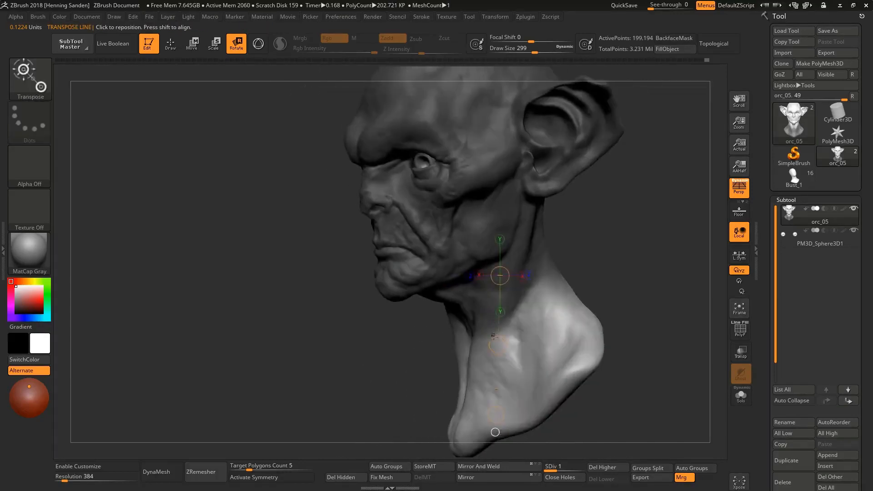
key(w)
drag(496, 345, 502, 345)
ctrl+drag(574, 268, 587, 280)
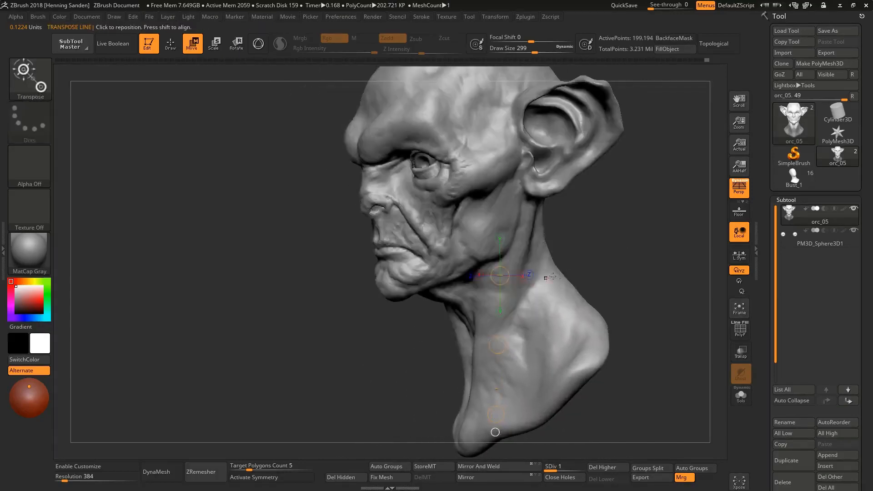
Show the mask and rotate the neck and shoulders slightly around the transpose line from the front
right_drag(552, 277, 517, 324)
key(ctrl+h)
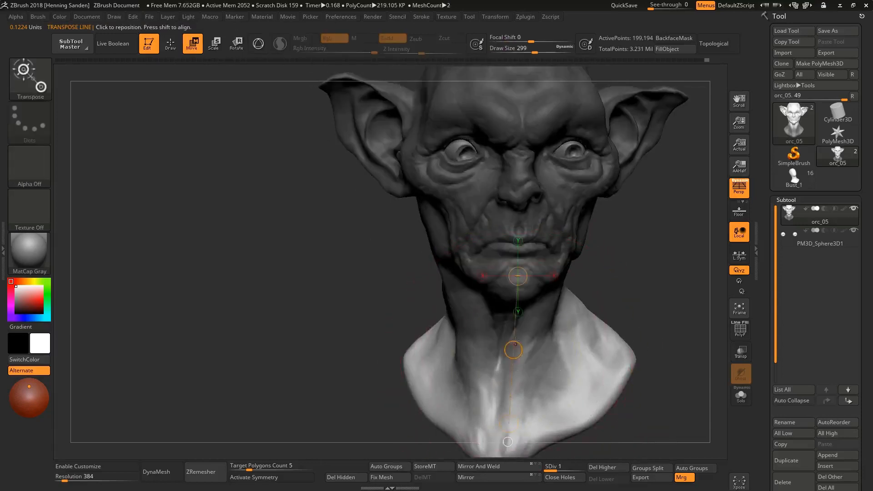
key(r)
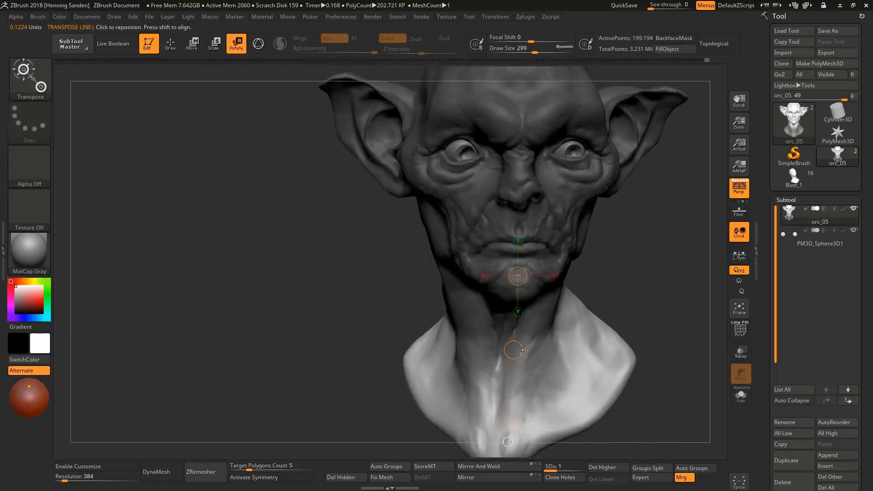
alt+right_drag(524, 349, 515, 331)
drag(501, 405, 507, 405)
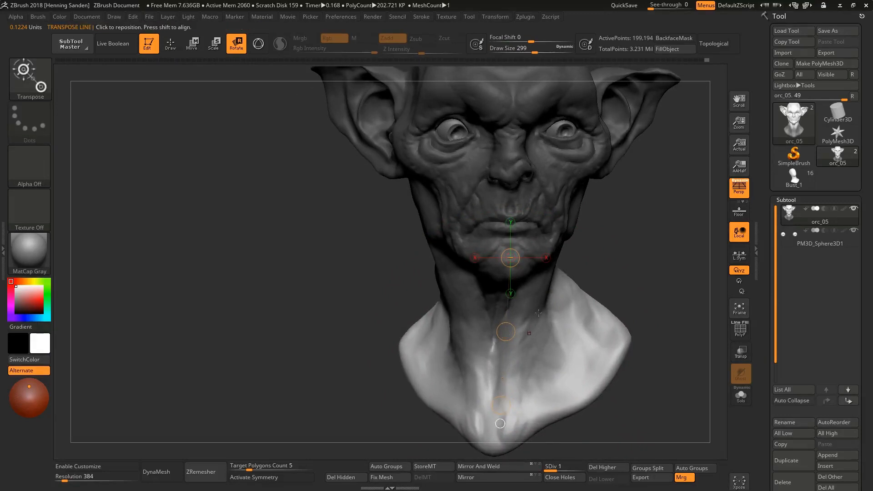
Return to sculpting with ClayBuildup at subdivision level 3 and set the draw size to 8
key(ctrl+h)
mouse_move(603, 211)
alt+right_down()
mouse_move(557, 261)
mouse_move(511, 240)
mouse_move(511, 260)
mouse_move(517, 237)
mouse_move(524, 245)
alt+right_up()
key(ctrl+z)
key(q)
key(d)
key(d)
key(s)
drag(507, 238, 498, 238)
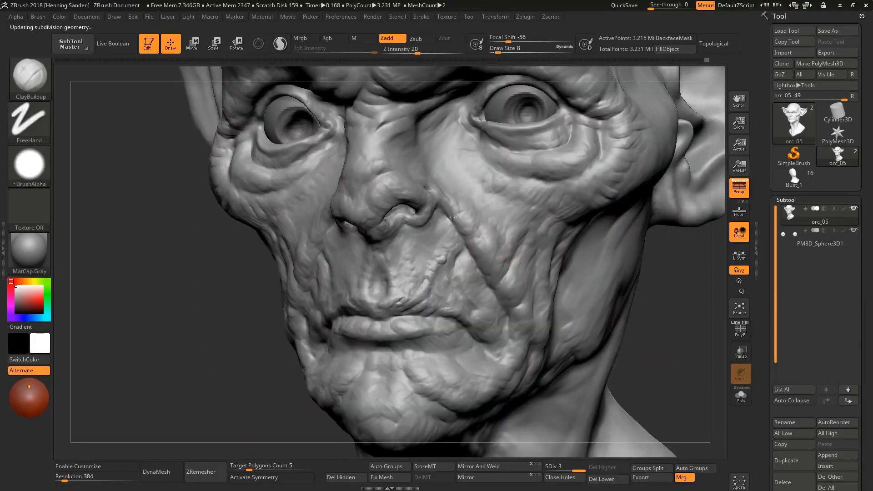
Build up wrinkled skin folds between the brows and on the central forehead with ClayBuildup at draw sizes 12 to 22
mouse_move(453, 217)
ctrl+right_down()
mouse_move(469, 247)
mouse_move(496, 246)
mouse_move(503, 256)
mouse_move(386, 187)
mouse_move(423, 196)
mouse_move(461, 187)
mouse_move(448, 185)
ctrl+right_up()
key(bracketright)
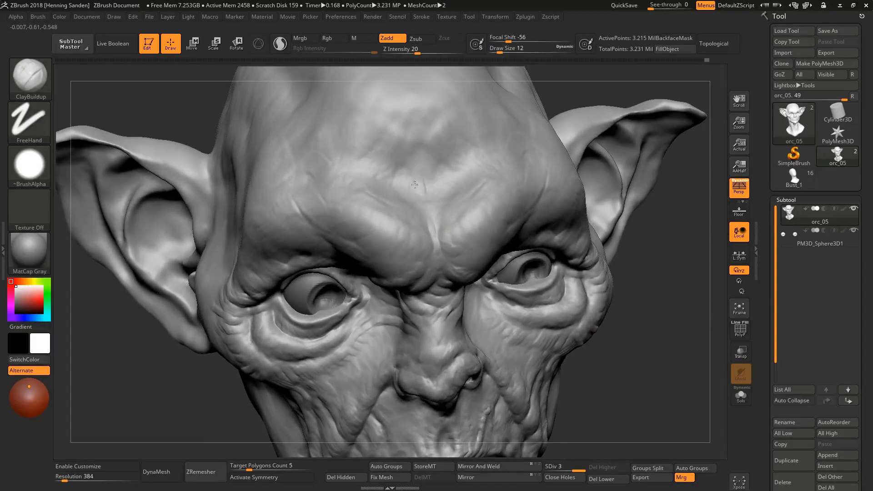
mouse_move(415, 203)
right_down()
mouse_move(422, 229)
mouse_move(404, 274)
mouse_move(399, 220)
mouse_move(432, 212)
mouse_move(438, 223)
right_up()
key(])
drag(438, 223, 445, 239)
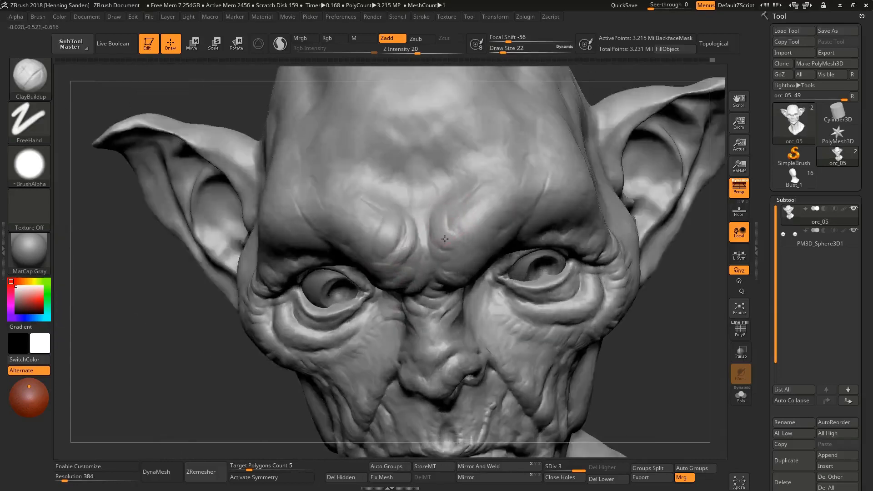
mouse_move(481, 232)
right_down()
mouse_move(493, 259)
mouse_move(403, 253)
mouse_move(345, 218)
mouse_move(382, 223)
mouse_move(393, 208)
mouse_move(404, 245)
right_up()
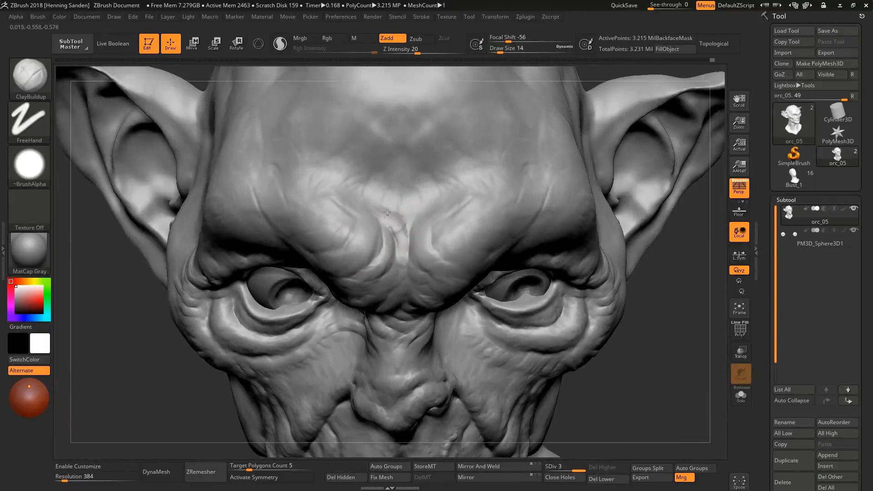
ctrl+right_drag(387, 212, 443, 206)
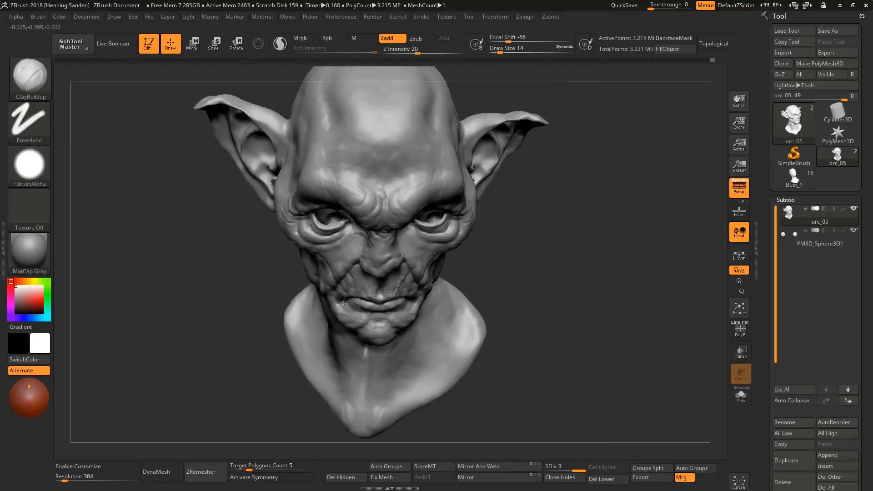
mouse_move(337, 207)
ctrl+right_down()
mouse_move(463, 230)
mouse_move(421, 230)
mouse_move(486, 226)
mouse_move(452, 212)
mouse_move(462, 201)
mouse_move(462, 212)
ctrl+right_up()
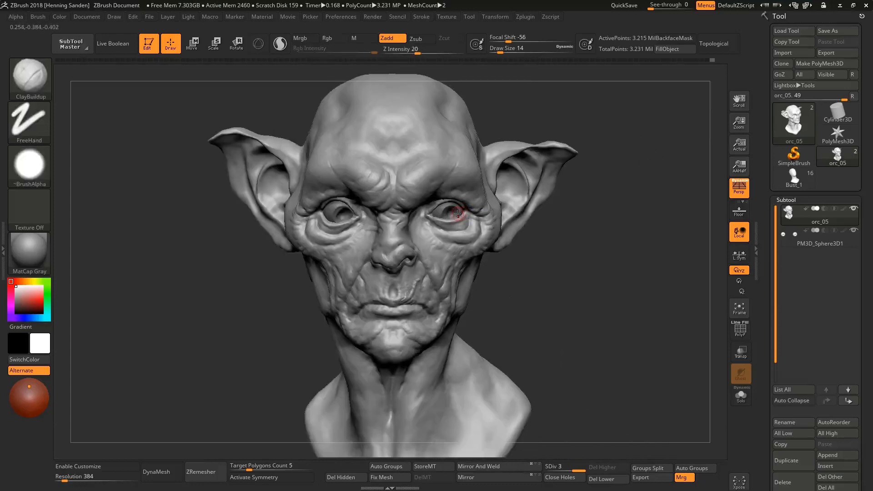
Try sketching a small eye with surrounding lids on the temple with ClayBuildup, using a draw size up to 33
right_drag(456, 206, 460, 225)
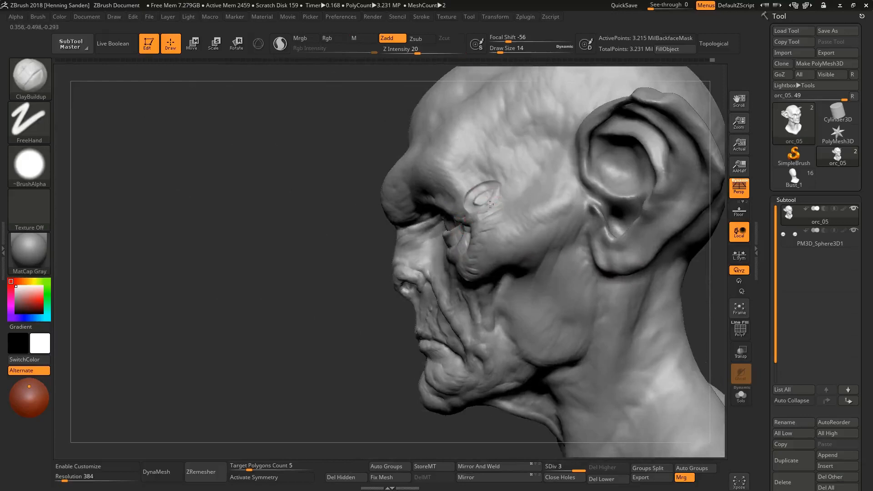
mouse_move(479, 193)
mouse_down()
mouse_move(489, 197)
mouse_move(485, 221)
mouse_up()
key(s)
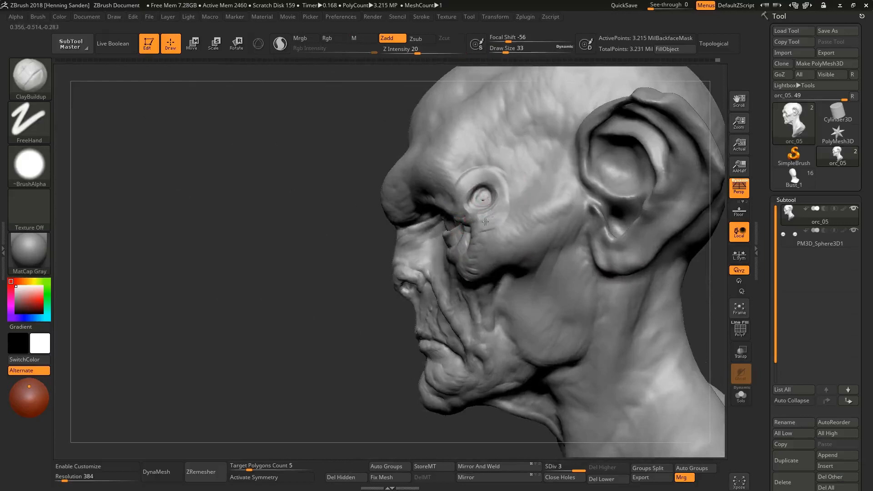
right_drag(502, 213, 487, 199)
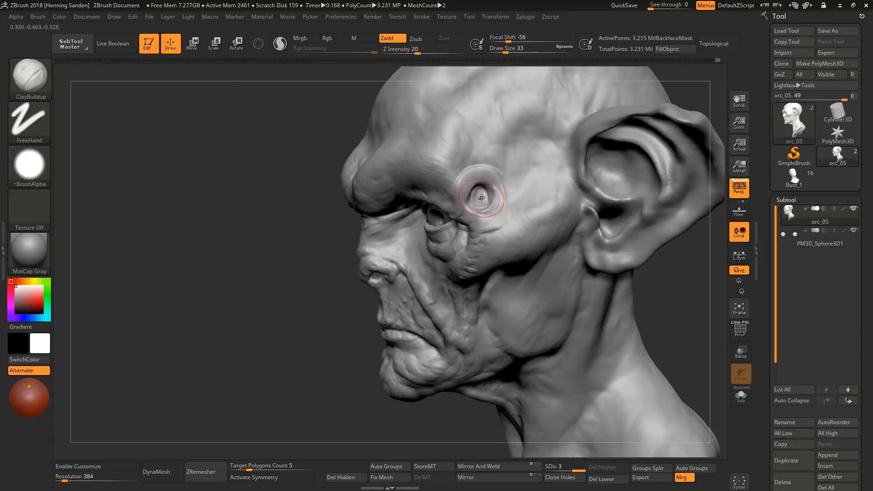
key(ctrl)
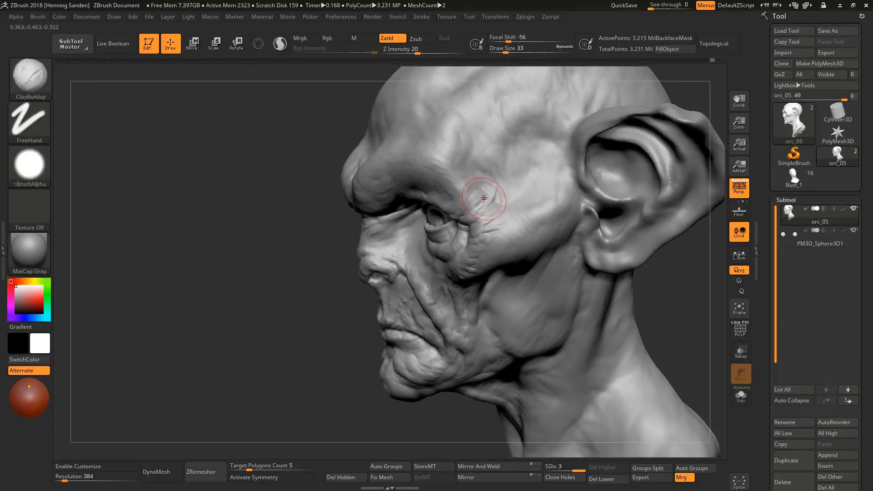
Try carving a round eye-socket hollow into the temple with ClayBuildup at draw size 27
key([)
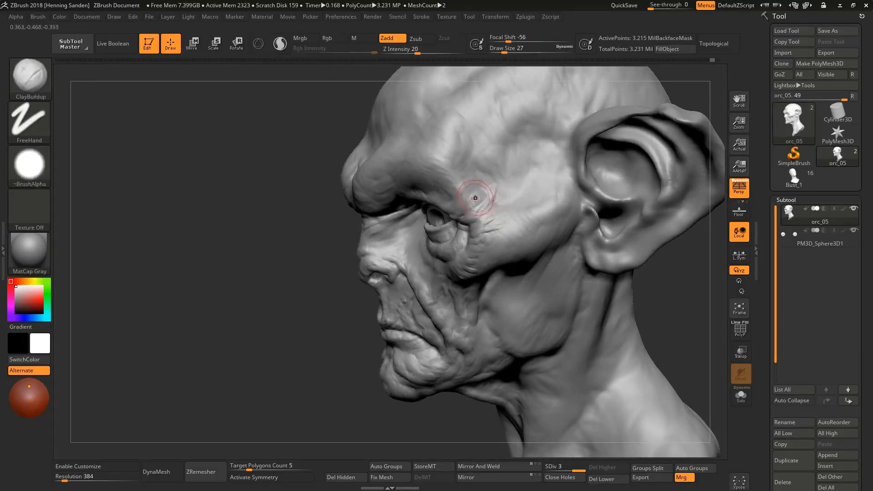
mouse_move(475, 198)
right_down()
mouse_move(443, 224)
mouse_move(453, 217)
right_up()
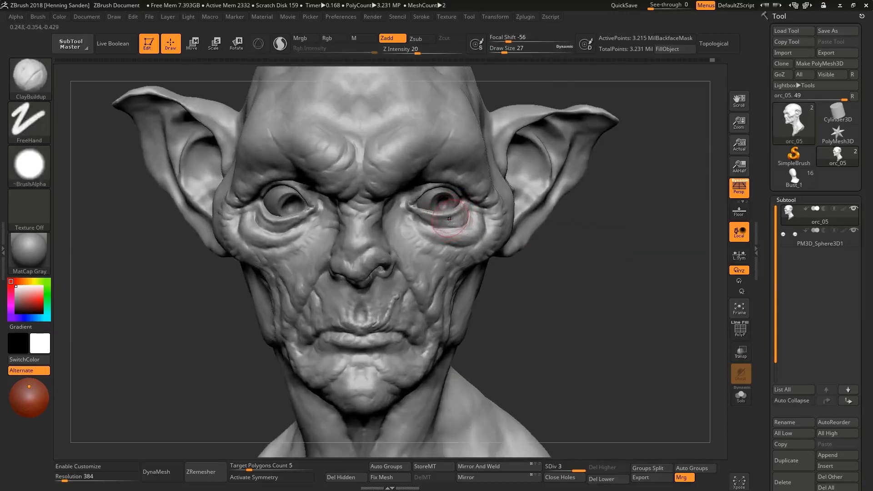
right_drag(470, 201, 422, 161)
alt+drag(508, 159, 498, 166)
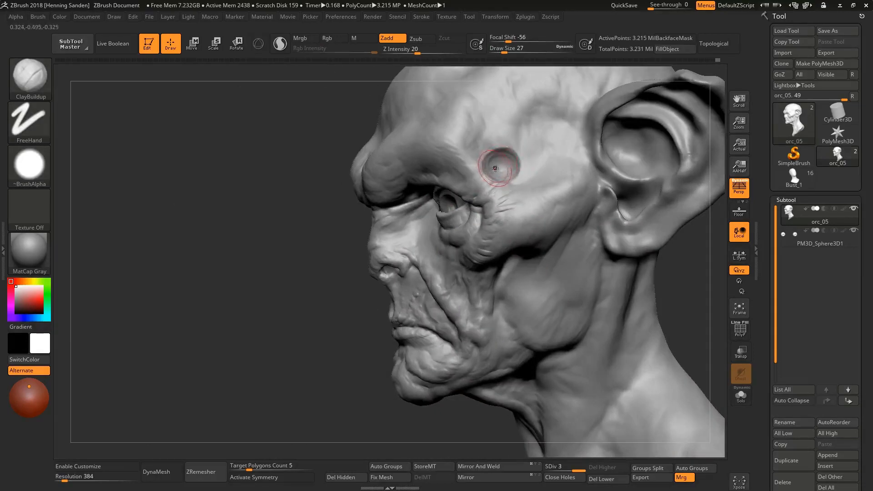
mouse_move(477, 184)
right_down()
mouse_move(431, 214)
mouse_move(441, 220)
mouse_move(422, 224)
right_up()
Refine the skin folds beneath the eyes with ClayBuildup at draw size 7
key(bracketleft)
key(bracketleft)
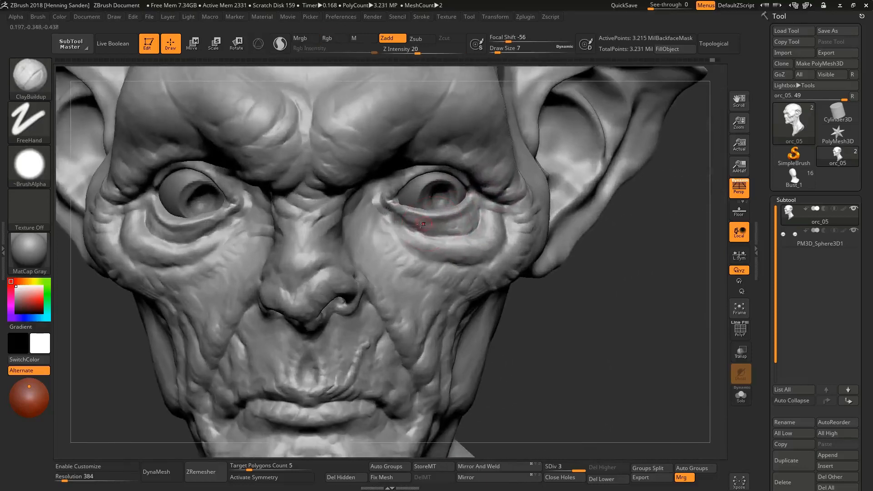
alt+right_drag(291, 221, 372, 220)
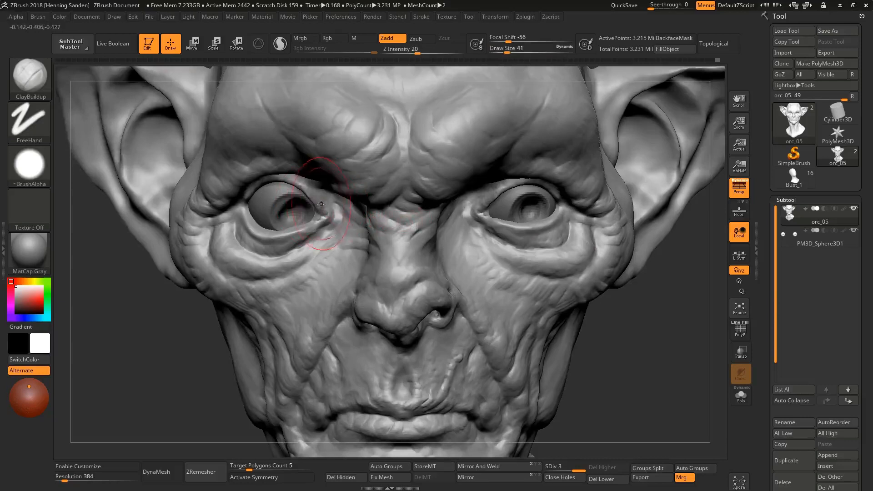
Adjust the shape of the eyelids and under-eye folds with the Move brush at draw sizes 25 and 23
key(b)
key(m)
key(v)
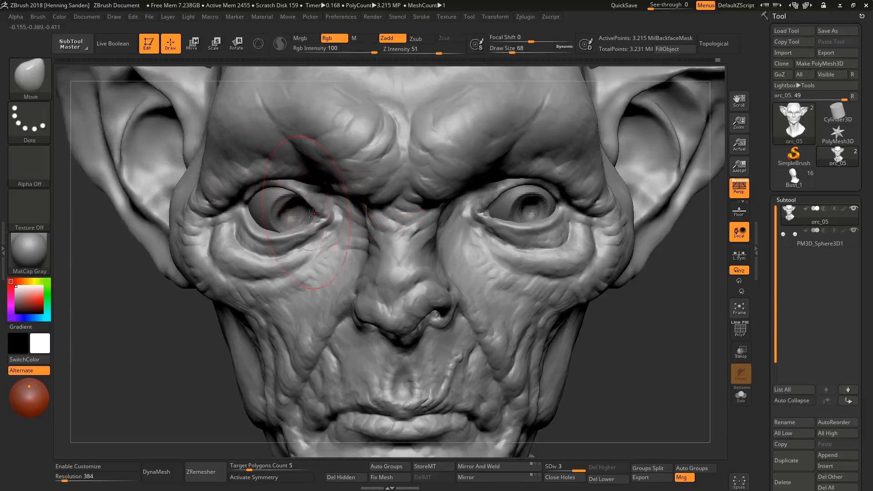
key(bracketleft)
mouse_move(293, 191)
right_down()
mouse_move(299, 171)
mouse_move(321, 189)
mouse_move(359, 191)
mouse_move(304, 227)
mouse_move(289, 201)
mouse_move(312, 195)
mouse_move(300, 224)
mouse_move(341, 193)
mouse_move(364, 191)
mouse_move(314, 210)
right_up()
key(bracketleft)
key(bracketleft)
key(bracketleft)
key(bracketleft)
key(bracketright)
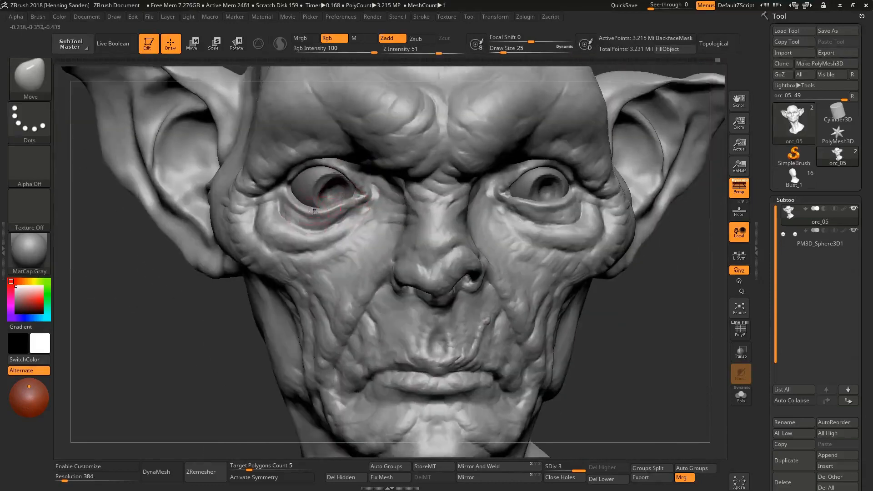
key(s)
drag(314, 211, 308, 211)
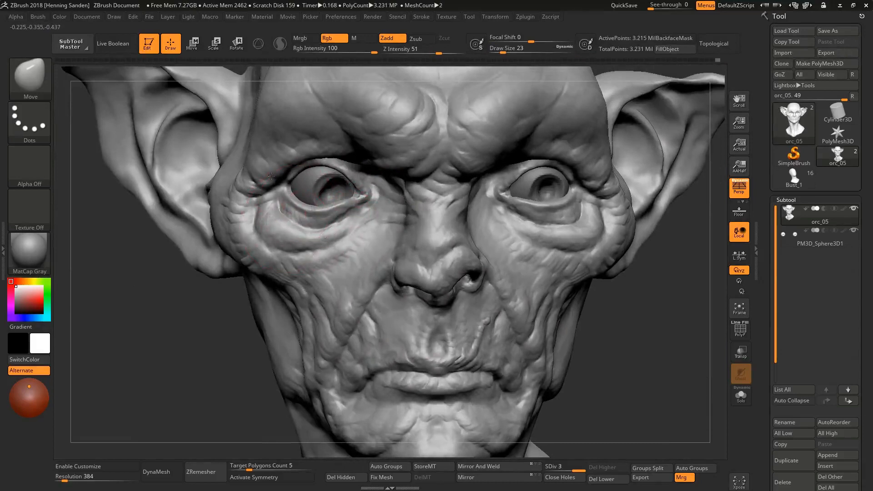
Cut wrinkles into the eye bags and around the outer eye corners with DamStandard at draw size 16
key(f)
mouse_move(516, 309)
ctrl+right_down()
mouse_move(515, 288)
mouse_move(486, 265)
mouse_move(510, 231)
mouse_move(523, 230)
mouse_move(513, 253)
ctrl+right_up()
key(b)
key(d)
key(s)
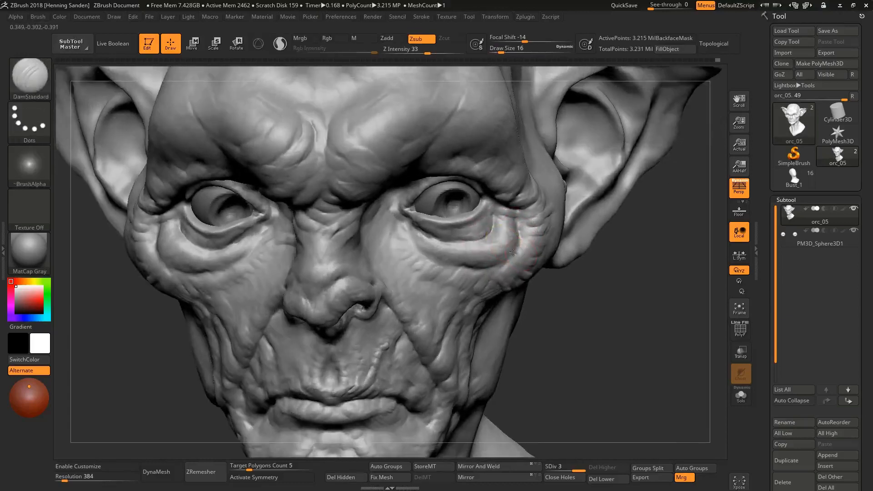
mouse_move(430, 248)
right_down()
mouse_move(379, 202)
mouse_move(344, 216)
right_up()
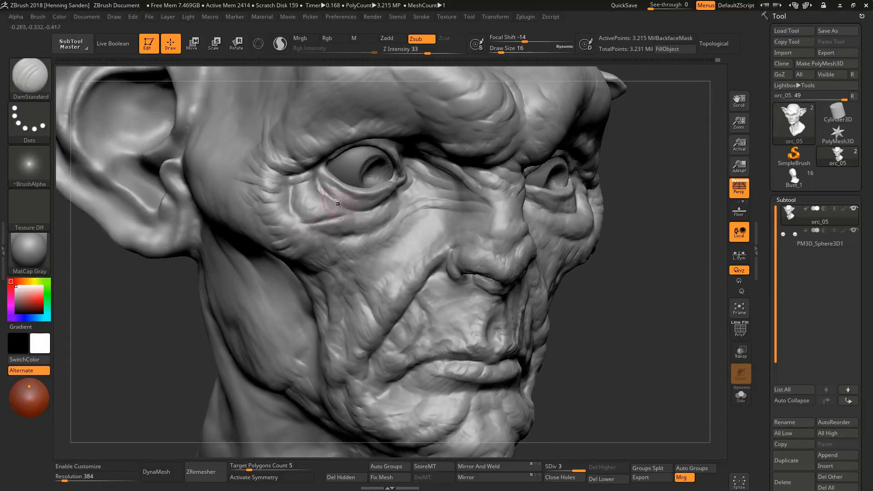
Carve the creases around the nostril wing and the adjoining cheek fold with DamStandard
ctrl+right_drag(334, 166, 424, 234)
mouse_move(424, 234)
mouse_down()
mouse_move(387, 221)
mouse_move(415, 231)
mouse_move(435, 203)
mouse_move(429, 195)
mouse_up()
mouse_move(428, 195)
right_down()
mouse_move(389, 172)
mouse_move(430, 175)
right_up()
right_drag(306, 200, 395, 191)
right_drag(348, 176, 337, 184)
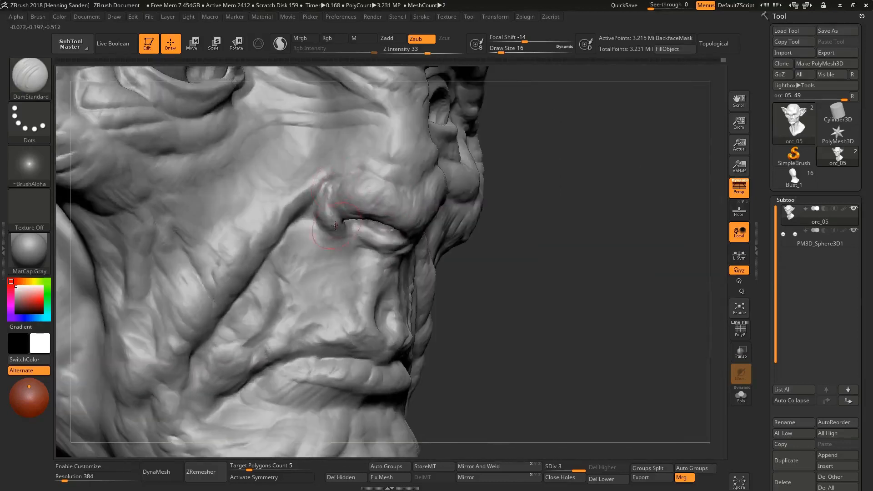
Build up the skin above the nostril wing and along the upper cheek fold with ClayBuildup at draw size 16
right_drag(335, 226, 321, 181)
key(b)
key(c)
key(b)
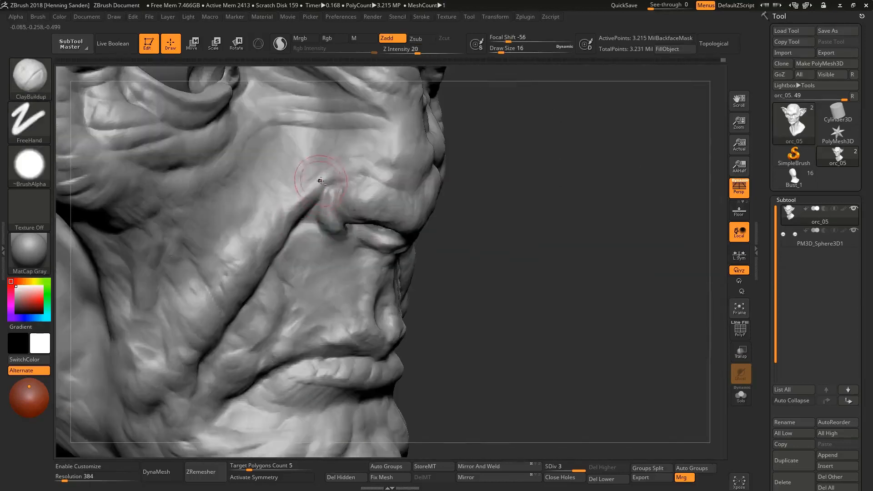
mouse_move(321, 181)
mouse_down()
mouse_move(275, 220)
mouse_move(321, 184)
mouse_up()
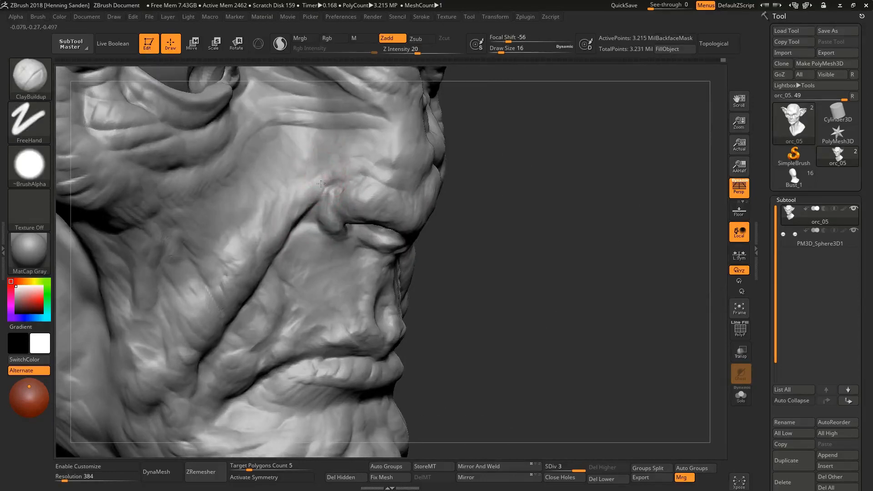
right_drag(321, 183, 309, 185)
drag(291, 194, 269, 207)
mouse_move(265, 201)
right_down()
mouse_move(320, 180)
mouse_move(409, 196)
mouse_move(412, 243)
right_up()
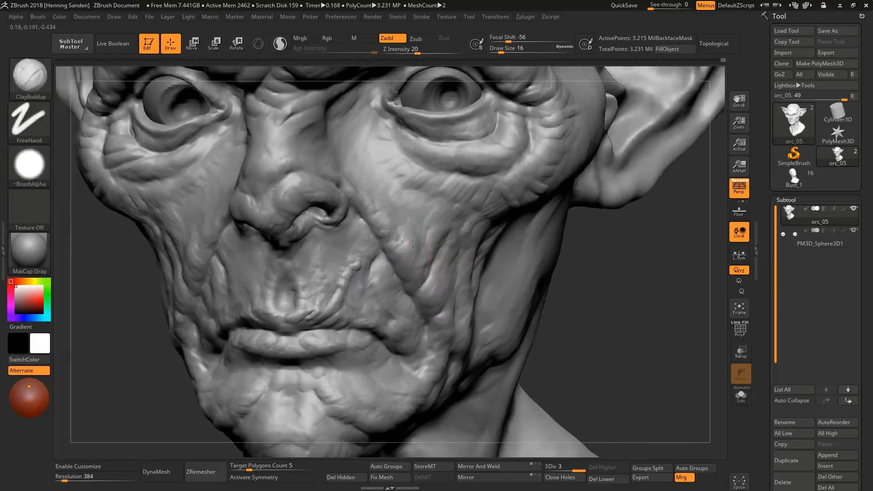
Add fine lumps and wrinkles along the cheek fold, upper-lip area and lips with ClayBuildup at draw sizes 11 and 6
key(bracketleft)
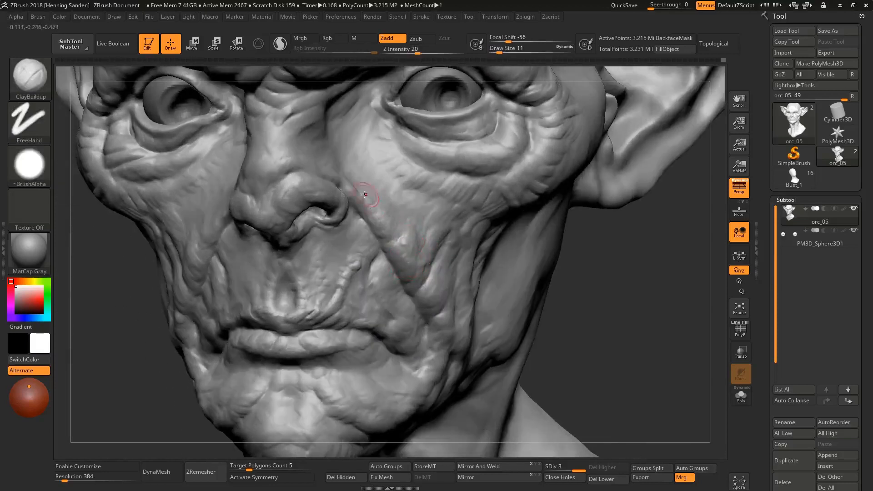
mouse_move(384, 212)
right_down()
mouse_move(329, 173)
mouse_move(388, 211)
mouse_move(421, 261)
mouse_move(419, 253)
right_up()
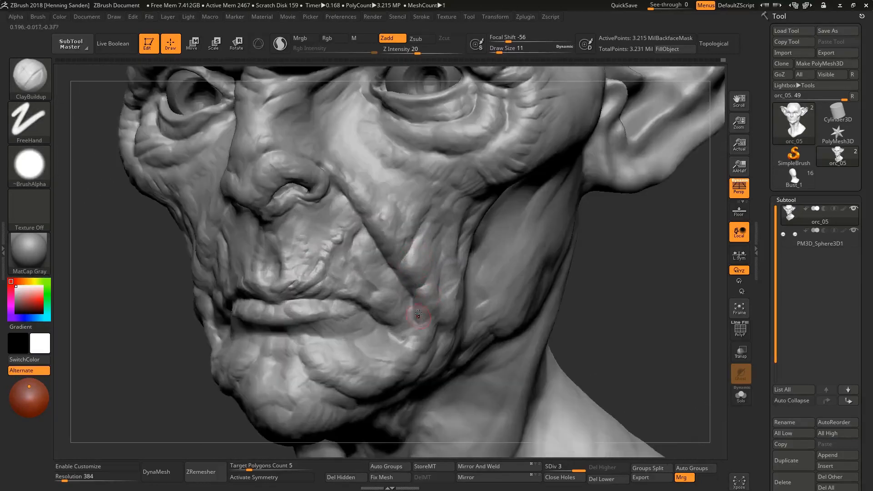
mouse_move(418, 314)
right_down()
mouse_move(383, 246)
mouse_move(355, 233)
mouse_move(383, 240)
mouse_move(393, 230)
right_up()
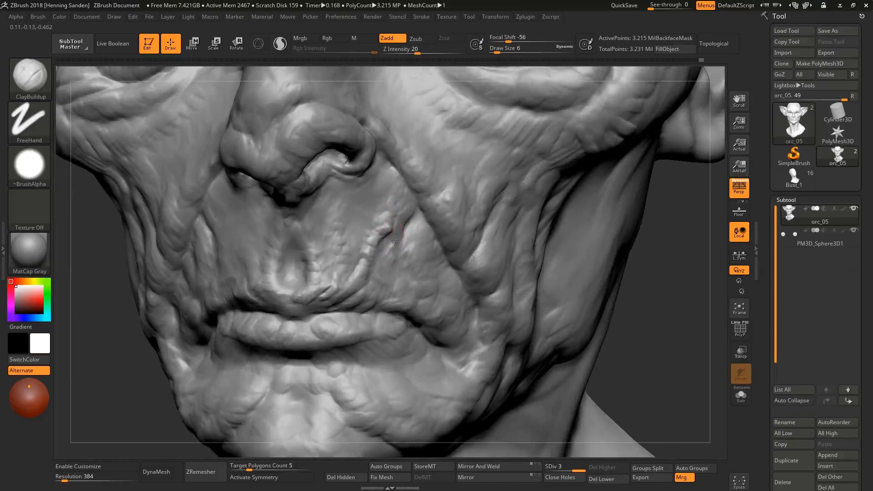
ctrl+right_drag(388, 261, 289, 294)
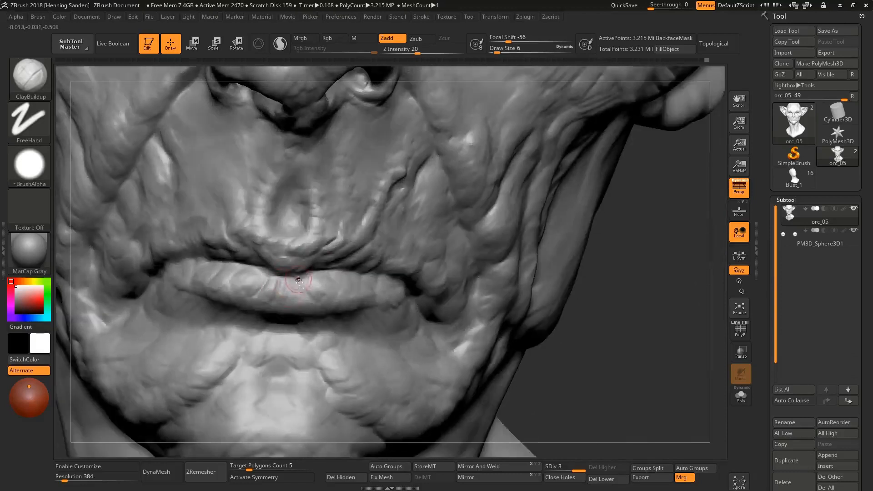
Add fine vertical wrinkles and small lumps across both halves of the lips with ClayBuildup at draw size 6
drag(299, 280, 325, 296)
right_drag(351, 277, 328, 288)
drag(329, 288, 360, 285)
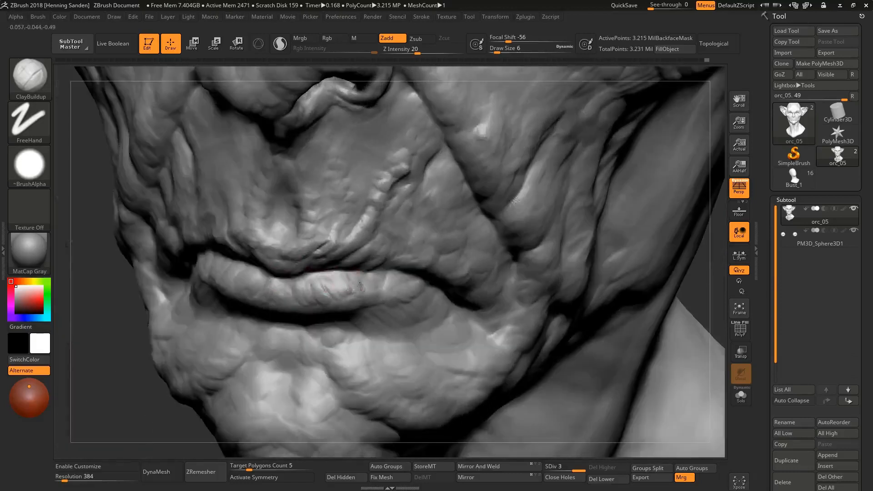
alt+right_drag(323, 282, 246, 274)
drag(247, 275, 210, 284)
right_drag(286, 272, 291, 256)
drag(293, 256, 287, 266)
Build up small skin folds around the mouth corner and the adjoining end of the lip
right_drag(287, 265, 306, 302)
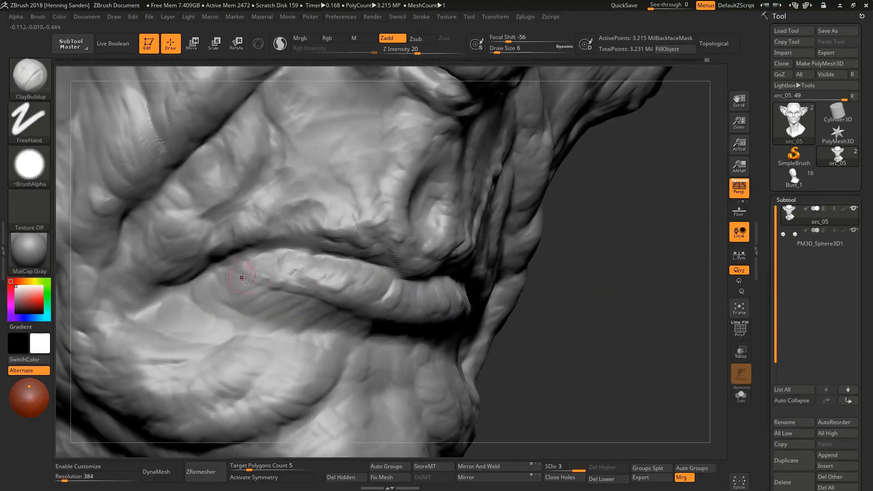
right_drag(240, 273, 204, 264)
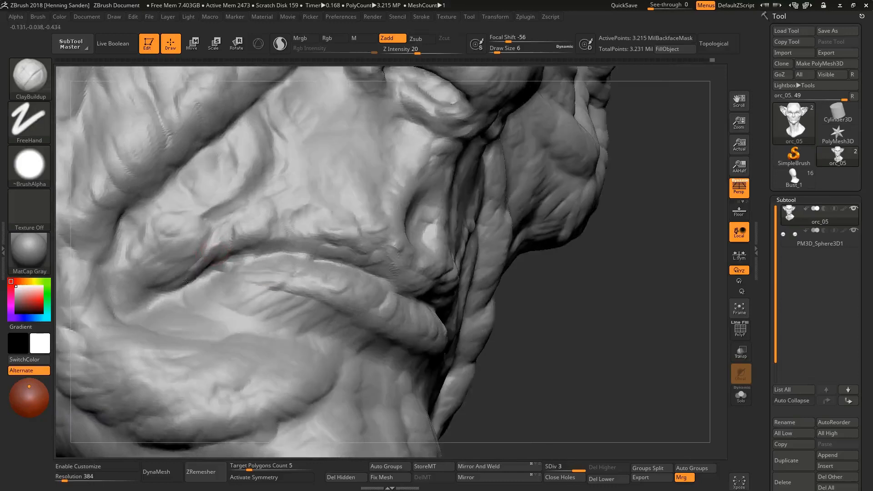
drag(184, 274, 148, 278)
drag(197, 251, 215, 233)
mouse_move(215, 233)
alt+right_down()
mouse_move(201, 199)
mouse_move(282, 227)
mouse_move(240, 233)
mouse_move(253, 273)
mouse_move(347, 312)
mouse_move(355, 305)
mouse_move(311, 334)
mouse_move(286, 335)
mouse_move(302, 328)
alt+right_up()
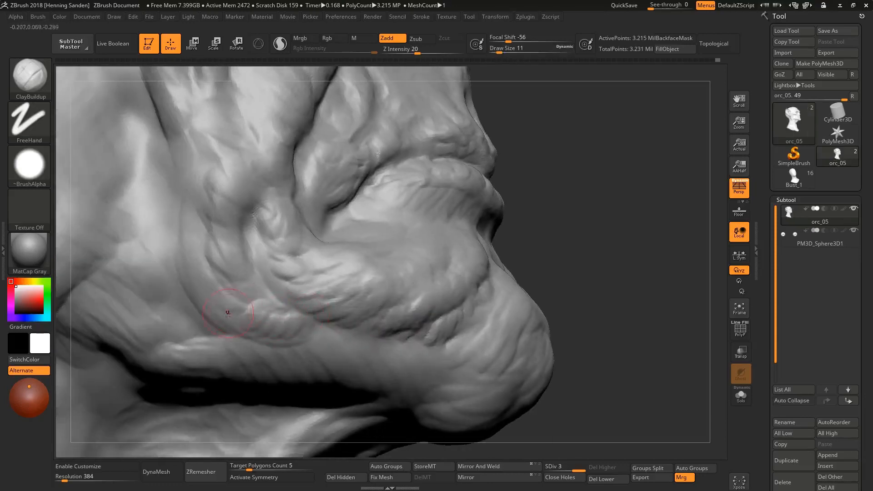
Build up skin folds along the jawline and lower cheek behind the mouth corner with ClayBuildup at draw size 11
right_drag(255, 313, 237, 311)
right_drag(199, 259, 263, 281)
drag(259, 276, 220, 236)
drag(218, 233, 205, 217)
mouse_move(213, 225)
right_down()
mouse_move(238, 235)
mouse_move(244, 224)
mouse_move(287, 282)
right_up()
mouse_move(293, 237)
alt+right_down()
mouse_move(338, 239)
mouse_move(311, 234)
alt+right_up()
mouse_move(311, 237)
mouse_down()
mouse_move(294, 209)
mouse_move(318, 210)
mouse_up()
mouse_move(317, 216)
alt+right_down()
mouse_move(383, 178)
mouse_move(399, 191)
mouse_move(382, 273)
mouse_move(335, 250)
alt+right_up()
drag(335, 251, 347, 265)
Build up the frown folds at the inner end of the brow with ClayBuildup at draw sizes 8, 25 and 17
right_drag(309, 255, 313, 242)
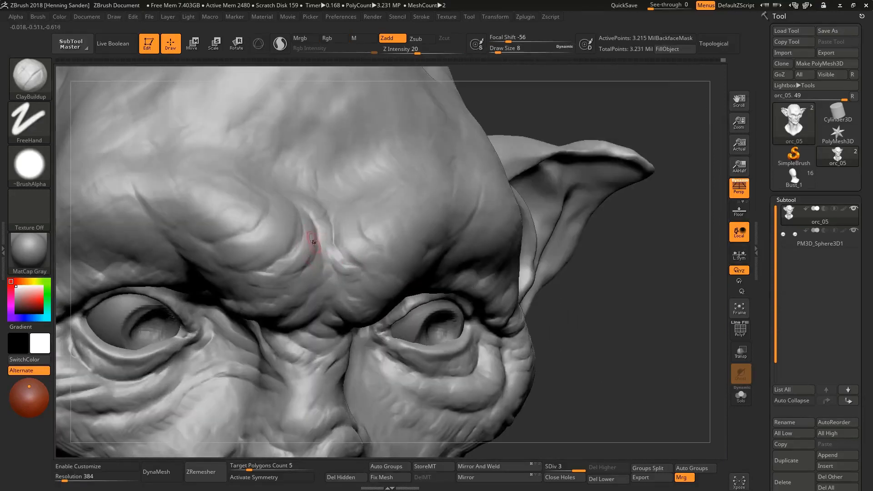
drag(312, 242, 294, 283)
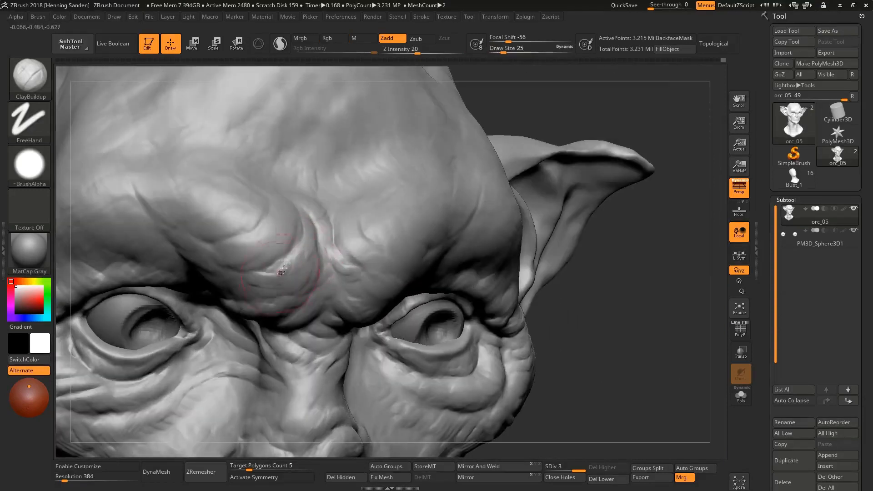
right_drag(318, 261, 293, 268)
drag(293, 272, 255, 286)
right_drag(260, 281, 298, 242)
mouse_move(280, 207)
mouse_down()
mouse_move(299, 241)
mouse_move(291, 273)
mouse_up()
right_drag(301, 264, 284, 275)
drag(284, 273, 247, 270)
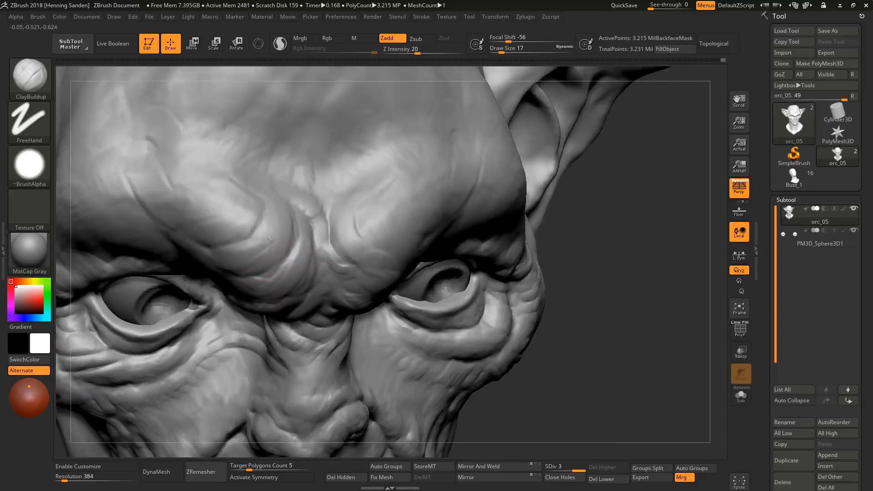
Sculpt the folds between the brows and along the lower forehead with ClayBuildup at draw size 17
alt+right_drag(271, 240, 364, 268)
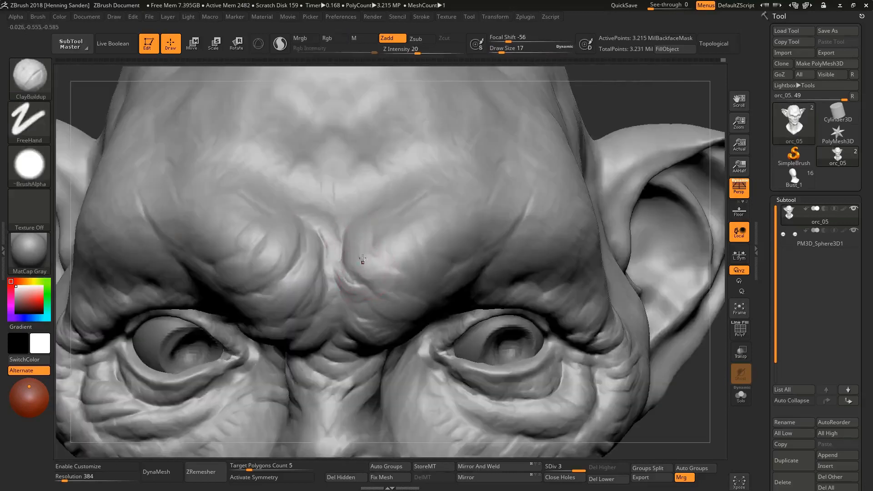
mouse_move(363, 260)
mouse_down()
mouse_move(394, 277)
mouse_move(357, 306)
mouse_up()
right_drag(417, 217, 399, 202)
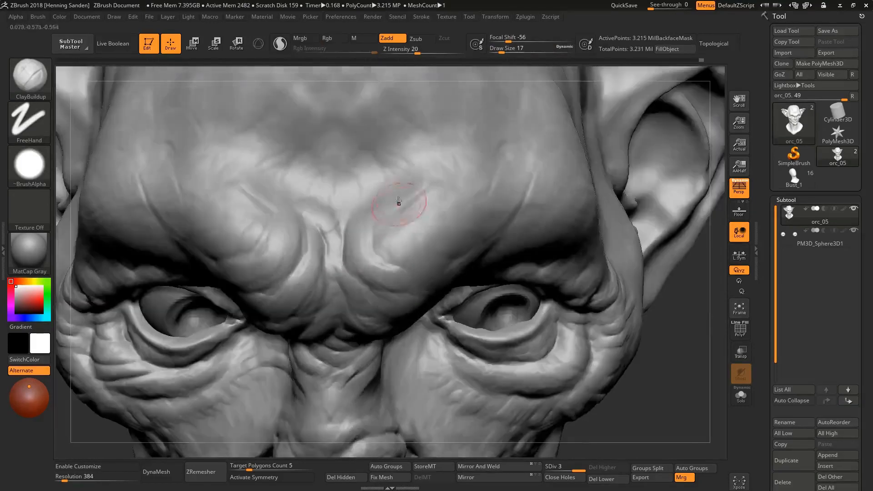
drag(399, 201, 390, 244)
mouse_move(390, 244)
right_down()
mouse_move(421, 241)
mouse_move(386, 250)
right_up()
mouse_move(337, 213)
right_down()
mouse_move(362, 273)
mouse_move(348, 271)
right_up()
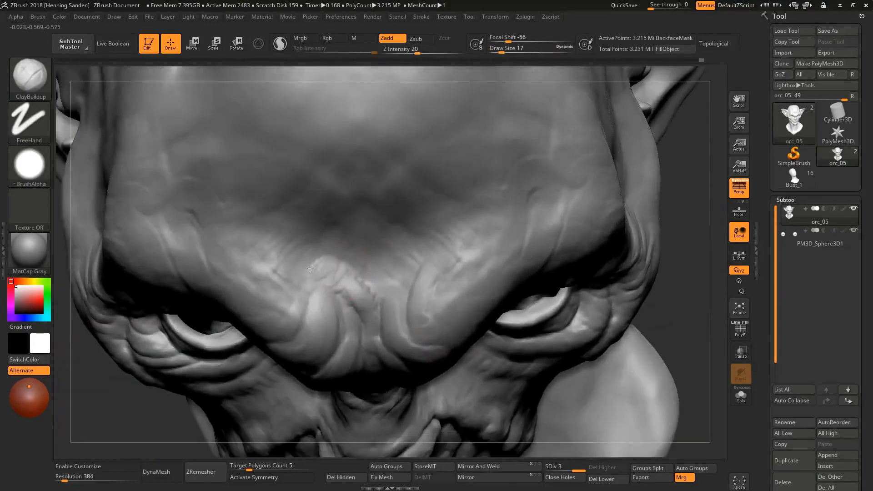
right_drag(361, 302, 346, 282)
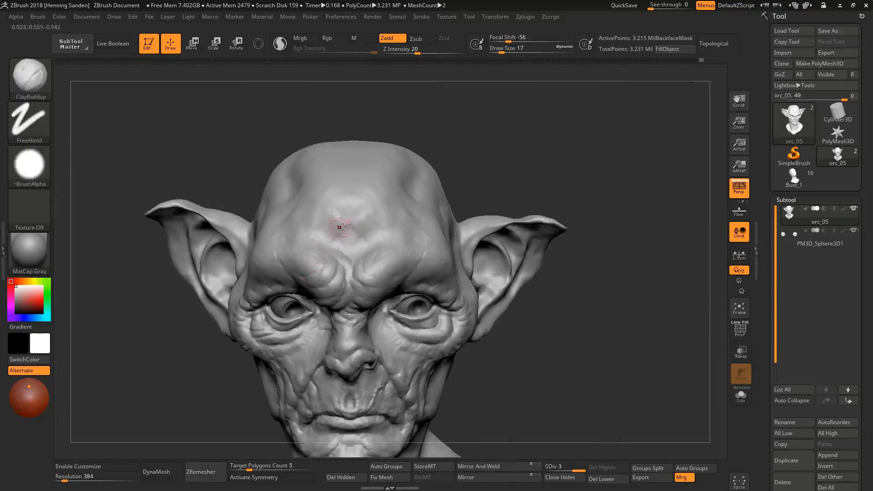
Add diagonal skin folds across the outer brow ridge above the eye with ClayBuildup at draw size 17
right_drag(374, 217, 377, 195)
mouse_move(371, 152)
ctrl+right_down()
mouse_move(360, 350)
mouse_move(427, 185)
ctrl+right_up()
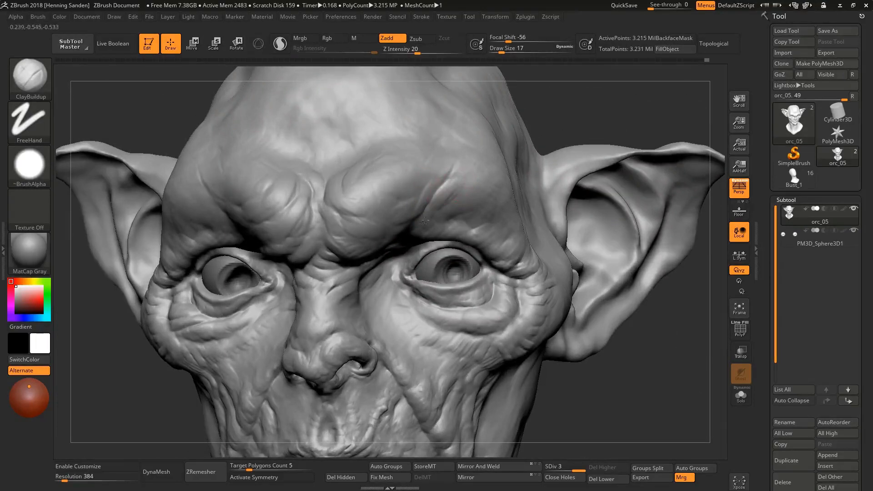
right_drag(424, 221, 460, 217)
drag(460, 212, 443, 222)
right_drag(493, 178, 489, 223)
drag(464, 225, 484, 217)
right_drag(473, 219, 497, 224)
mouse_move(488, 231)
mouse_down()
mouse_move(501, 223)
mouse_move(504, 204)
mouse_up()
right_drag(506, 206, 466, 216)
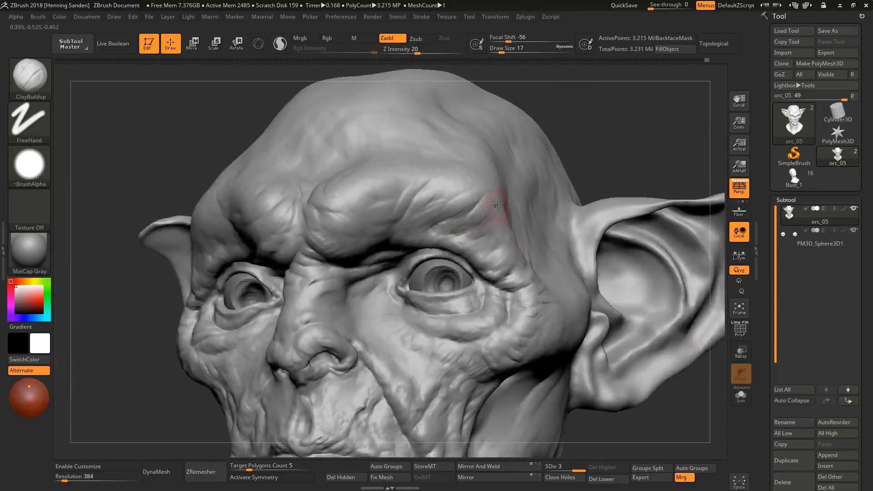
drag(496, 220, 469, 230)
Add matching skin folds along the opposite brow ridge, from the temple to the inner brow bulge
right_drag(200, 227, 260, 243)
drag(255, 247, 293, 259)
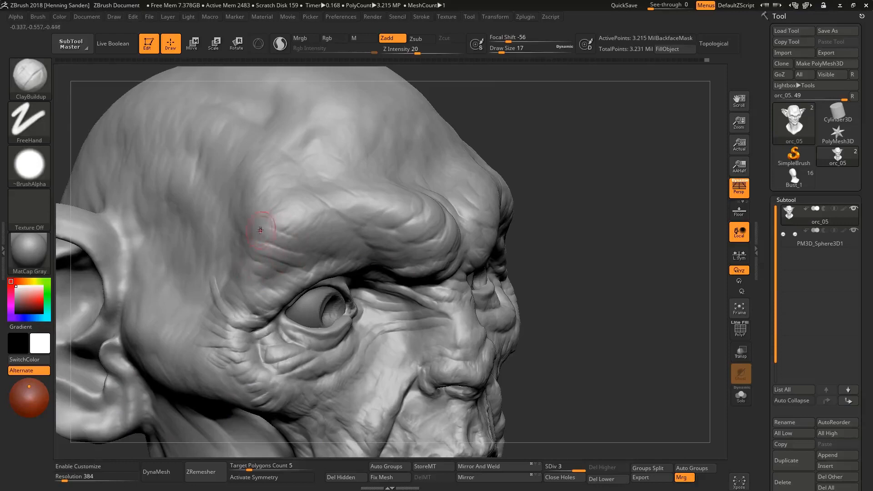
right_drag(300, 228, 325, 238)
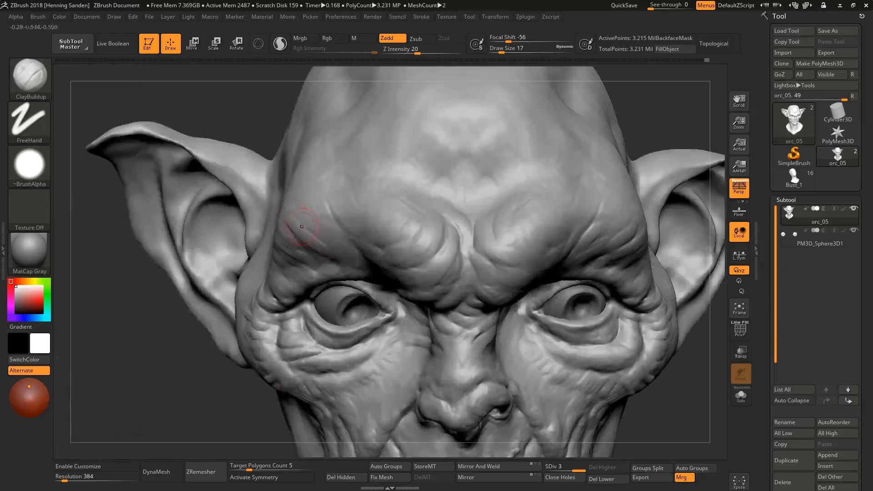
drag(310, 210, 326, 224)
right_drag(273, 215, 301, 220)
drag(308, 223, 330, 228)
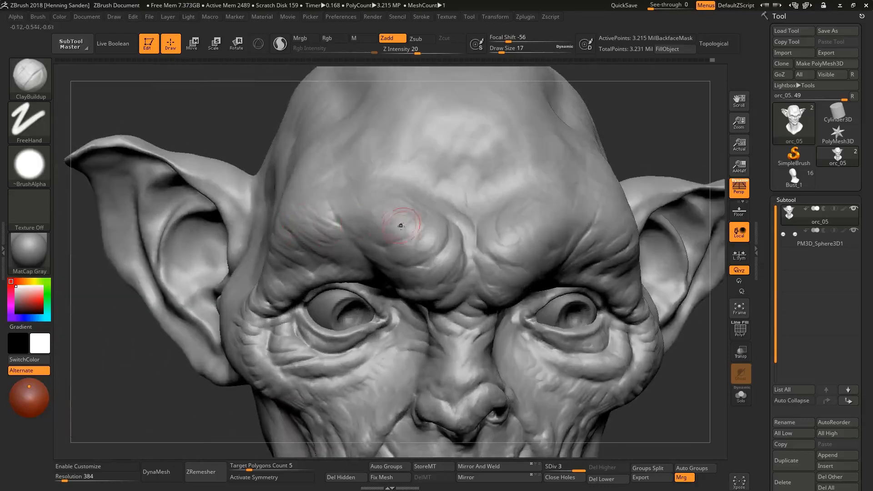
right_drag(402, 229, 401, 251)
drag(394, 225, 374, 222)
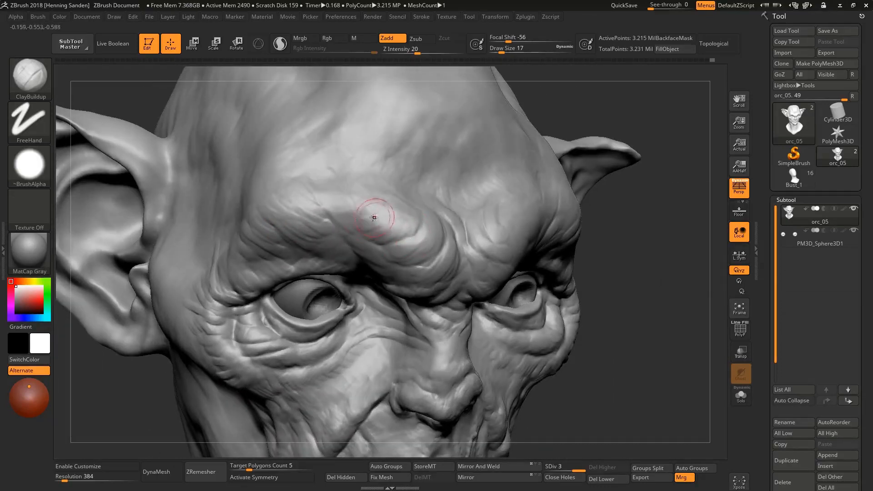
mouse_move(349, 203)
right_down()
mouse_move(356, 205)
mouse_move(301, 241)
mouse_move(314, 214)
mouse_move(300, 203)
mouse_move(319, 175)
mouse_move(363, 182)
mouse_move(380, 228)
right_up()
Refine the folds on the underside of the brow bulge with ClayBuildup at draw size 14
key(bracketleft)
key(s)
drag(372, 252, 374, 252)
right_drag(374, 252, 361, 250)
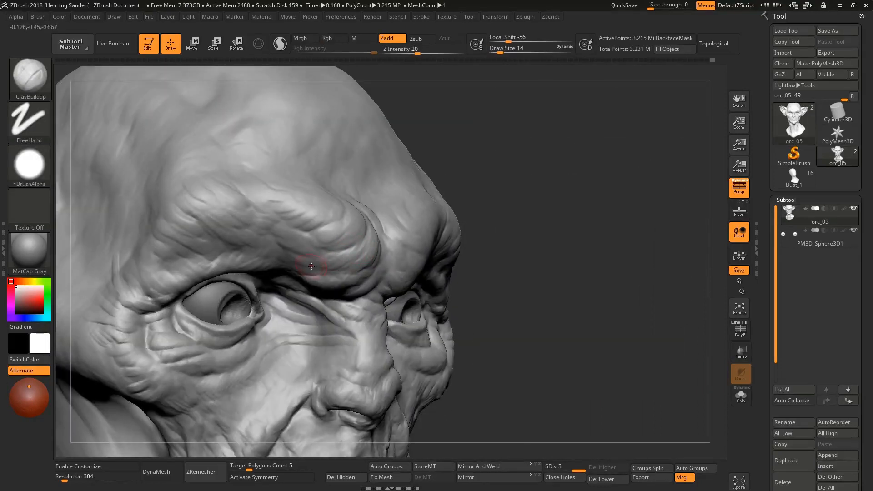
right_drag(312, 266, 314, 266)
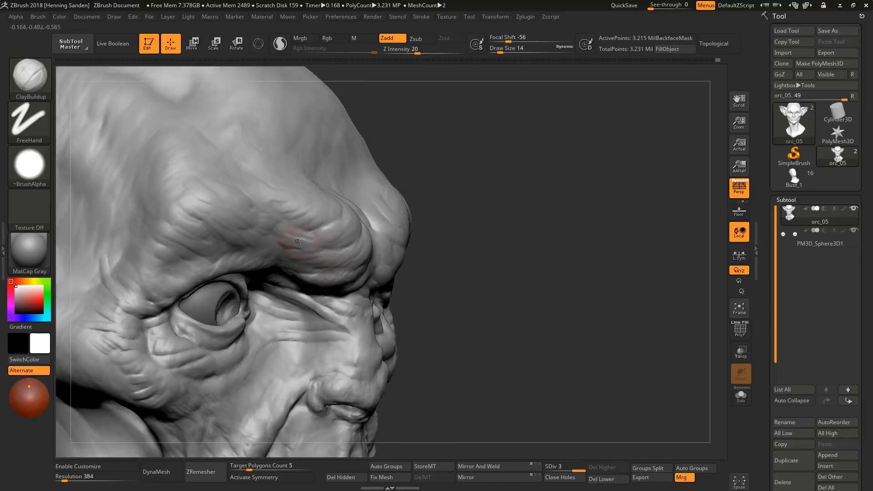
right_drag(286, 232, 196, 222)
Build up skin folds around the rear jaw muscle and the upper neck with ClayBuildup at draw size 16
ctrl+right_drag(367, 289, 391, 268)
key(s)
drag(399, 265, 403, 265)
mouse_move(559, 214)
right_down()
mouse_move(505, 208)
mouse_move(521, 196)
right_up()
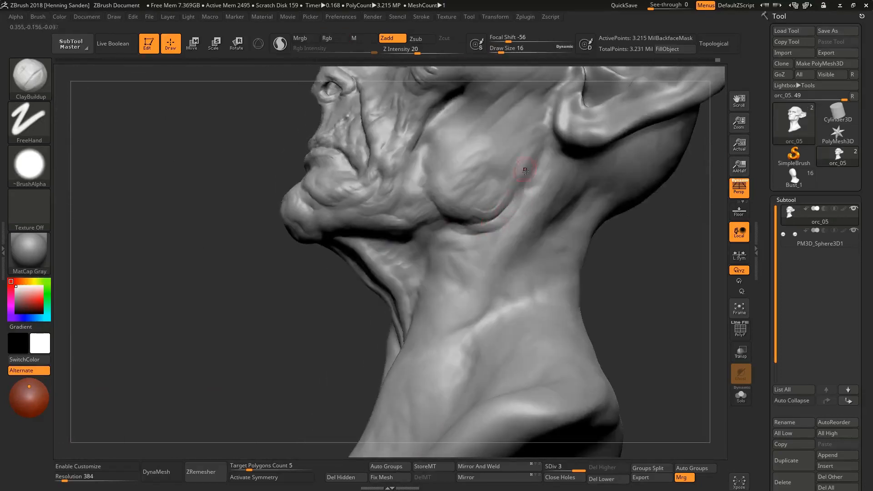
right_drag(505, 200, 513, 215)
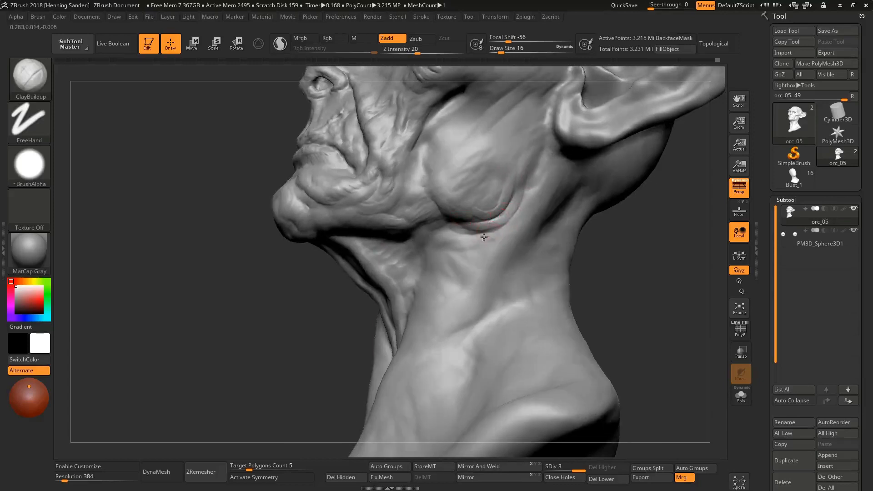
mouse_move(455, 231)
right_down()
mouse_move(459, 222)
mouse_move(424, 208)
mouse_move(446, 205)
mouse_move(434, 173)
right_up()
alt+right_drag(435, 202, 438, 231)
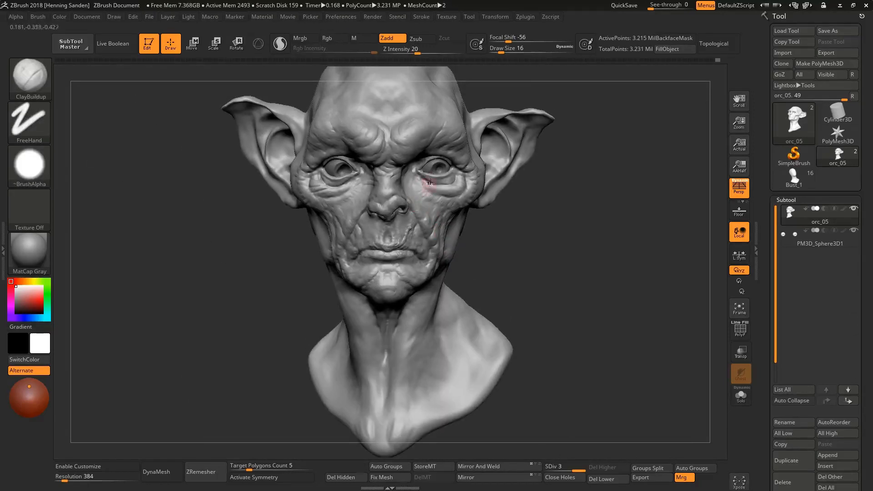
Add fine skin lumps to the upper cheek beside the nasolabial fold with ClayBuildup at draw size 6
ctrl+right_drag(428, 184, 432, 258)
key(bracketleft)
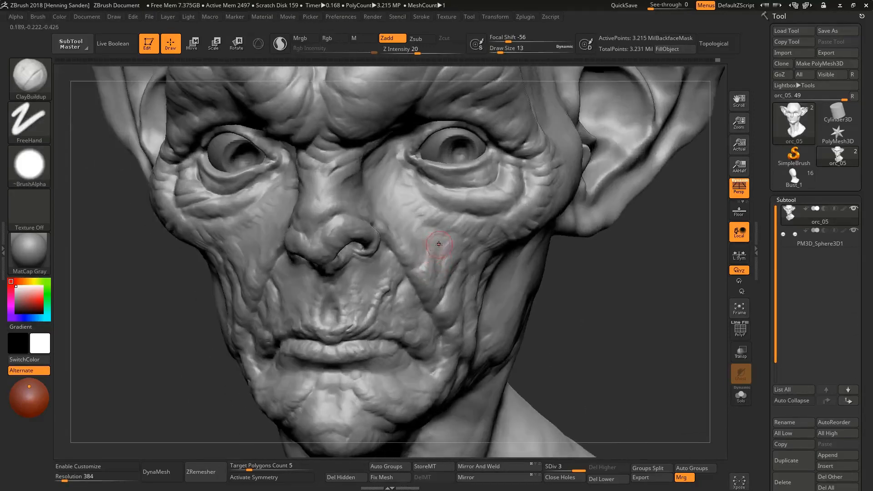
key(bracketleft)
mouse_move(421, 248)
ctrl+right_down()
mouse_move(421, 226)
mouse_move(429, 257)
ctrl+right_up()
key(s)
drag(422, 255, 426, 242)
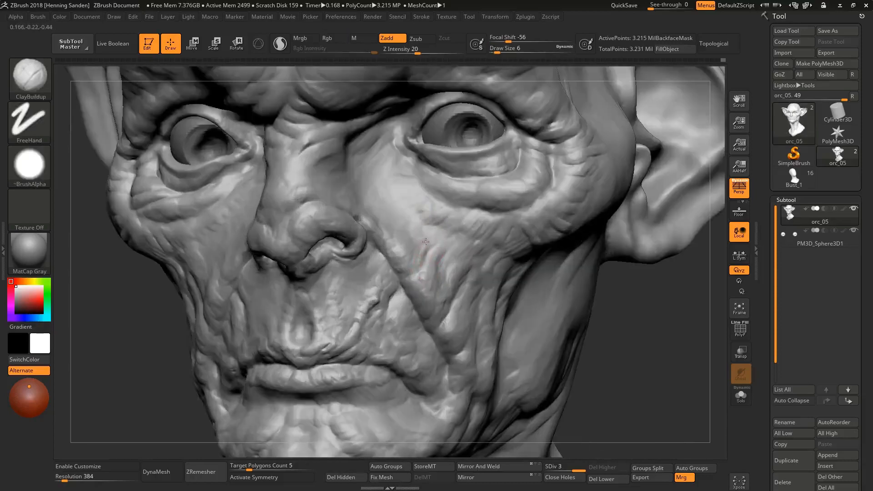
mouse_move(426, 242)
ctrl+right_down()
mouse_move(415, 220)
mouse_move(452, 226)
mouse_move(409, 214)
ctrl+right_up()
right_drag(337, 216, 419, 216)
Detail the crease beside the nose bridge and the skin below the eye bag with ClayBuildup at draw sizes 6 and 11
right_drag(514, 204, 457, 215)
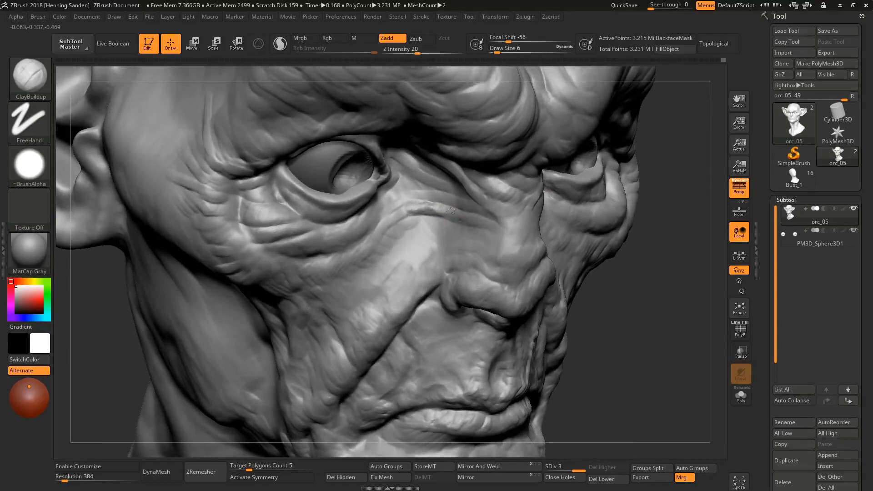
drag(424, 206, 439, 209)
right_drag(386, 228, 339, 258)
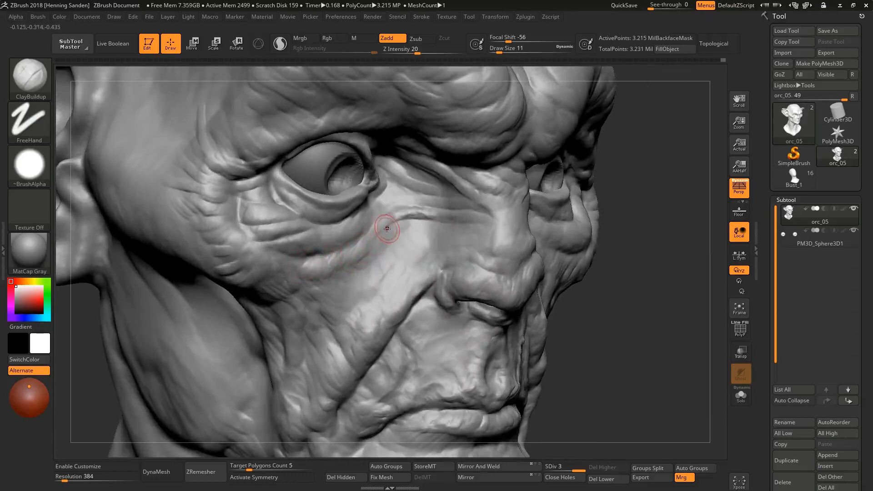
mouse_move(380, 230)
right_down()
mouse_move(372, 226)
mouse_move(335, 263)
right_up()
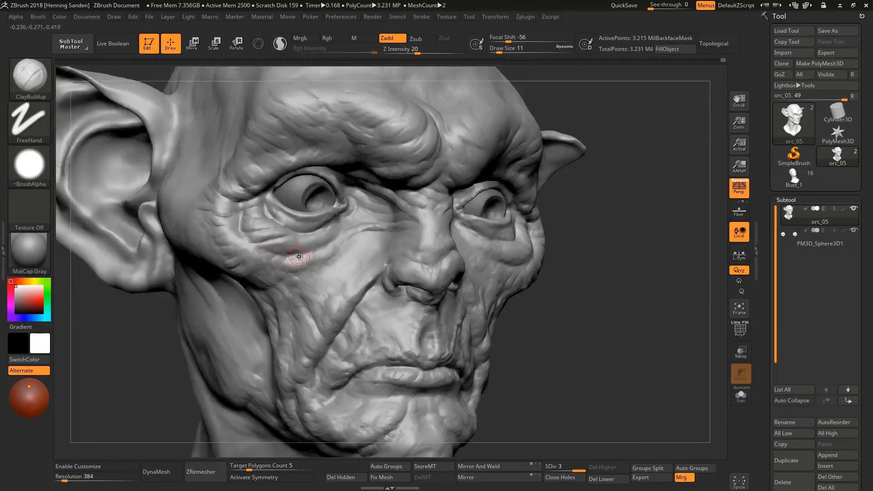
Refine the eye-bag folds and outer eye-corner wrinkles on both sides with ClayBuildup at draw size 9
mouse_move(329, 253)
right_down()
mouse_move(327, 235)
mouse_move(330, 249)
right_up()
key([)
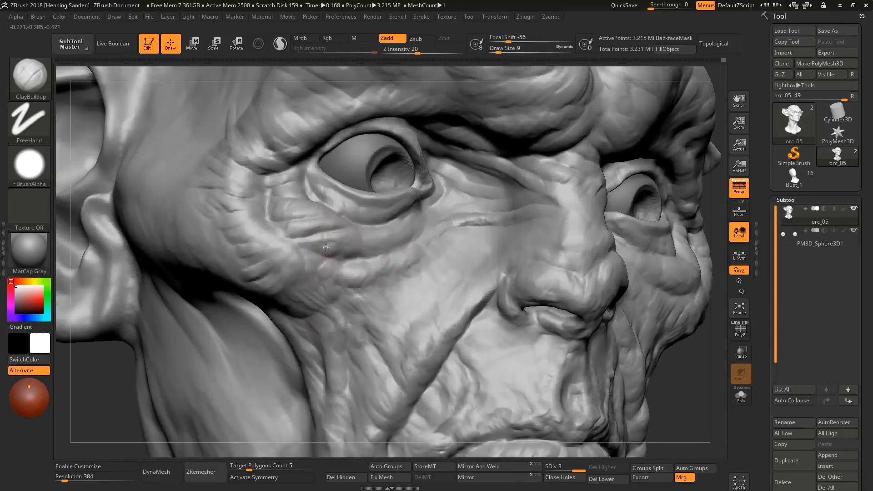
right_drag(329, 231, 301, 227)
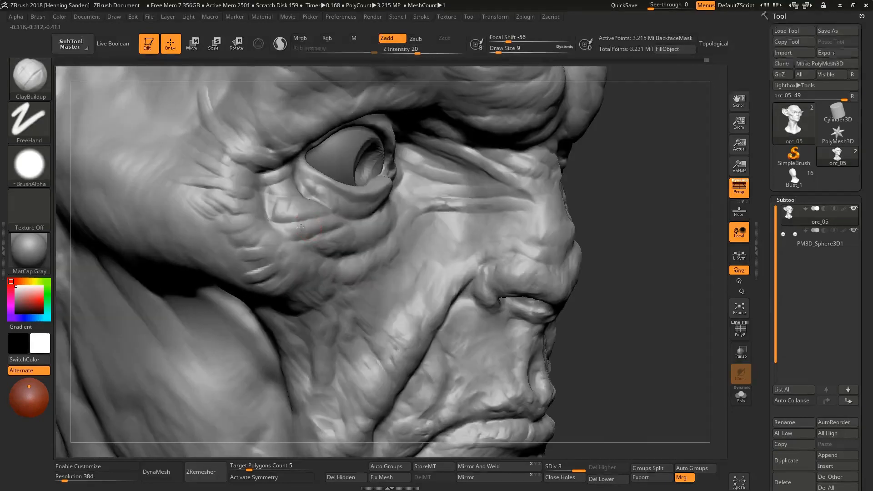
alt+right_drag(268, 188, 375, 234)
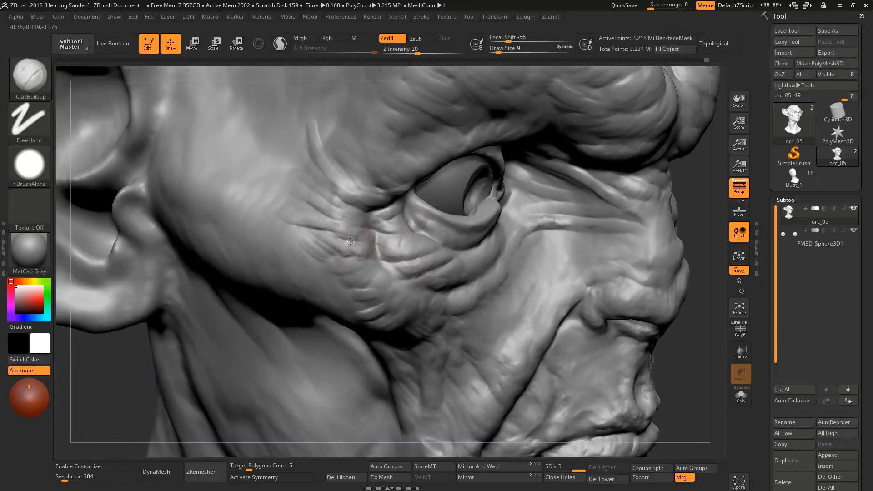
key(f)
shift+right_drag(345, 257, 327, 282)
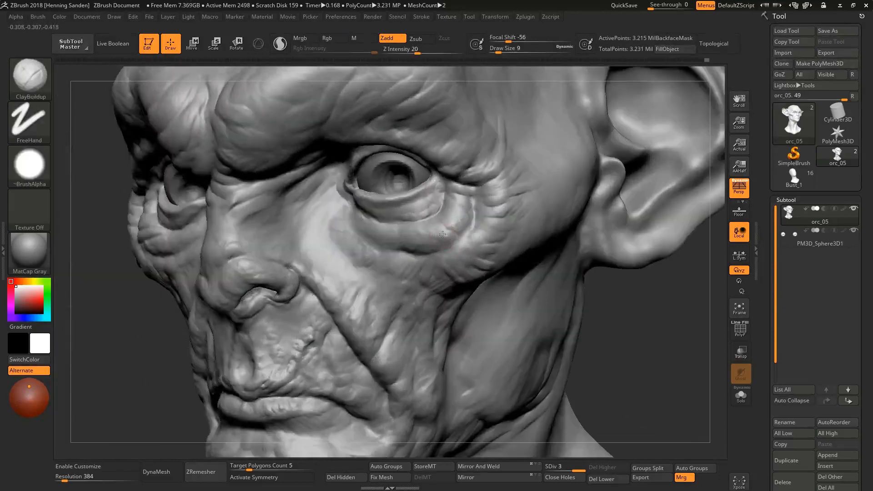
ctrl+right_drag(468, 196, 440, 222)
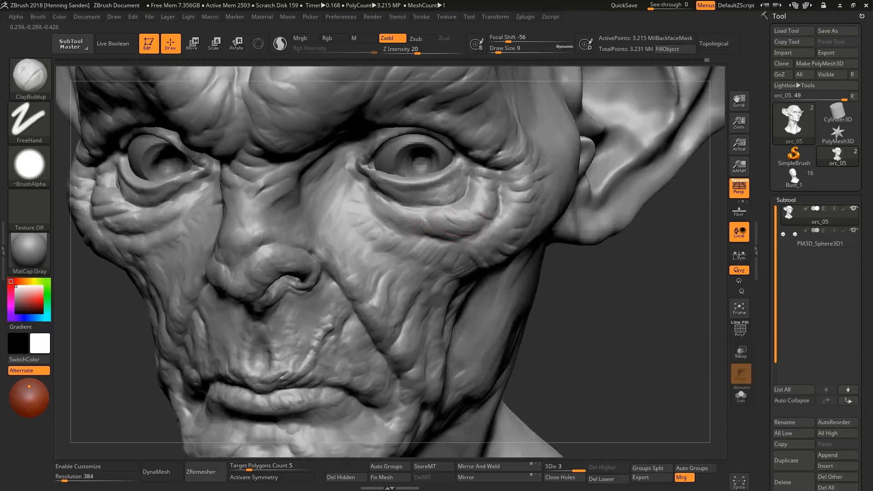
Add fine folds to the brow ridge and the skin above the upper eyelid with ClayBuildup at draw size 9
mouse_move(407, 230)
right_down()
mouse_move(351, 236)
mouse_move(346, 206)
mouse_move(314, 188)
mouse_move(292, 201)
mouse_move(305, 192)
mouse_move(291, 180)
mouse_move(270, 182)
mouse_move(372, 182)
mouse_move(367, 198)
mouse_move(330, 177)
mouse_move(341, 196)
right_up()
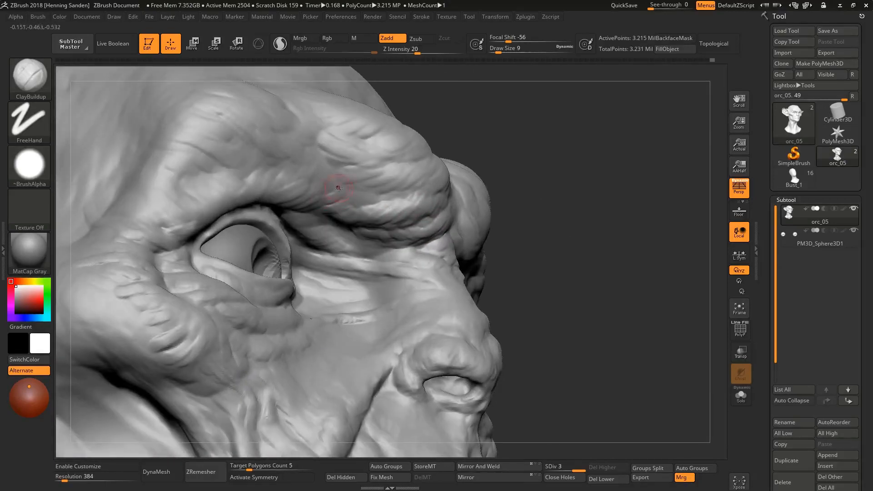
mouse_move(277, 200)
right_down()
mouse_move(247, 197)
mouse_move(211, 161)
mouse_move(265, 139)
right_up()
right_drag(537, 168, 449, 218)
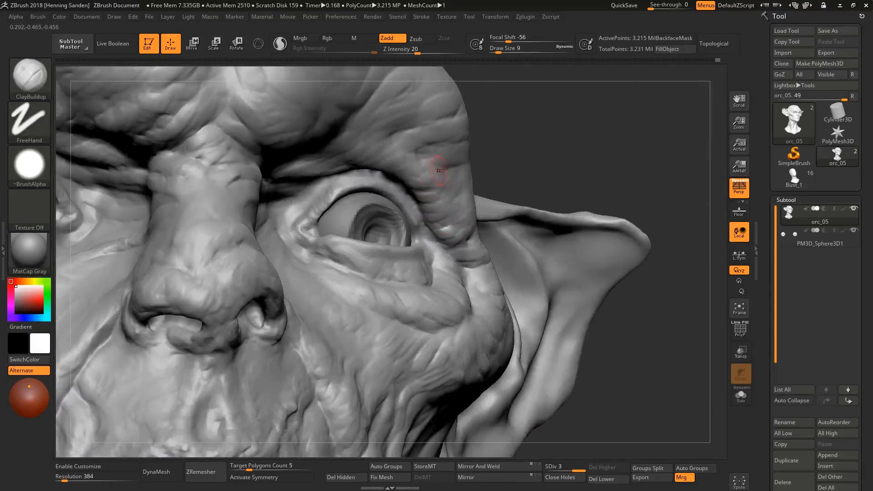
mouse_move(413, 165)
right_down()
mouse_move(438, 171)
mouse_move(364, 152)
mouse_move(399, 177)
right_up()
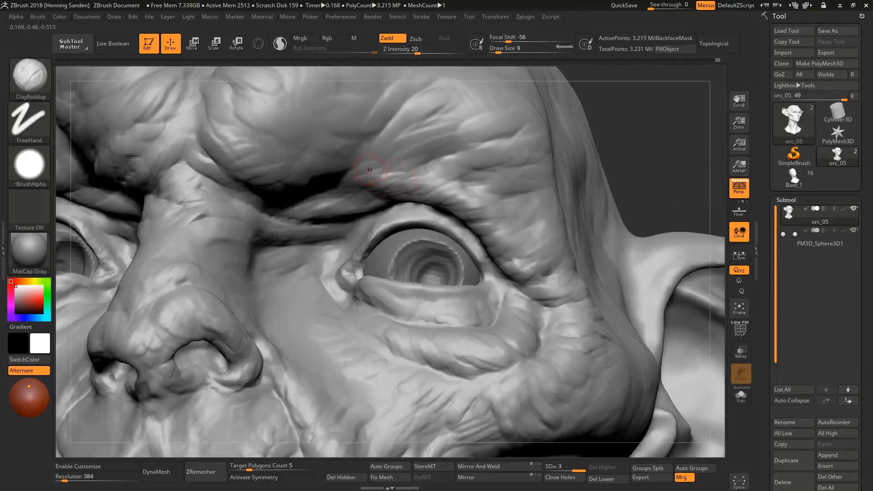
Sculpt skin folds between the brow ridge and upper eyelid, toward the inner eye corner, with ClayBuildup at draw size 9
mouse_move(346, 178)
right_down()
mouse_move(345, 187)
mouse_move(309, 170)
right_up()
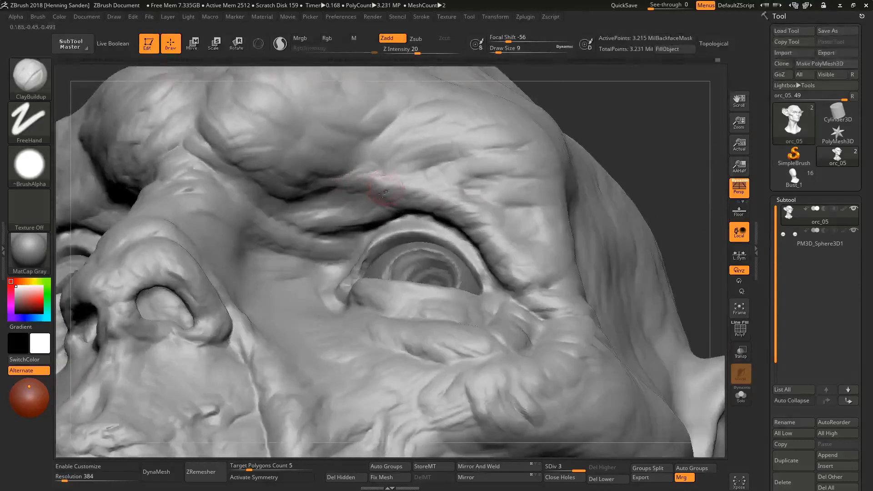
drag(380, 195, 322, 195)
right_drag(321, 195, 305, 224)
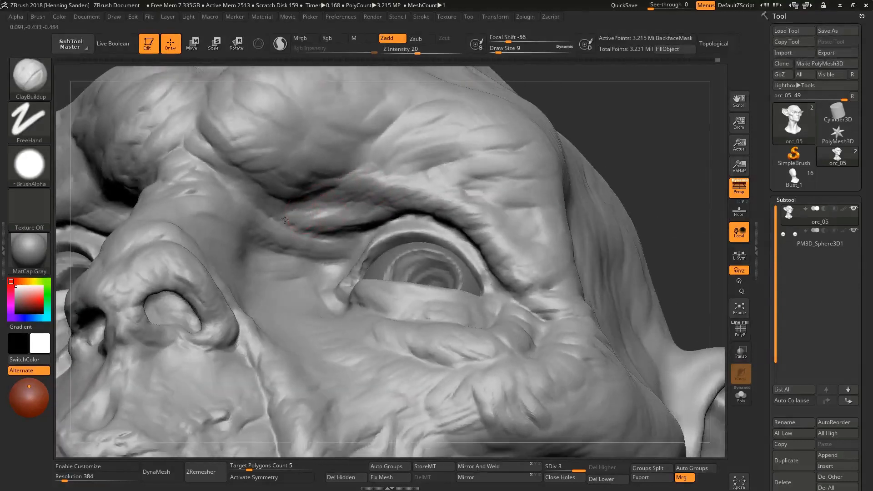
drag(273, 210, 260, 207)
ctrl+right_drag(260, 207, 380, 269)
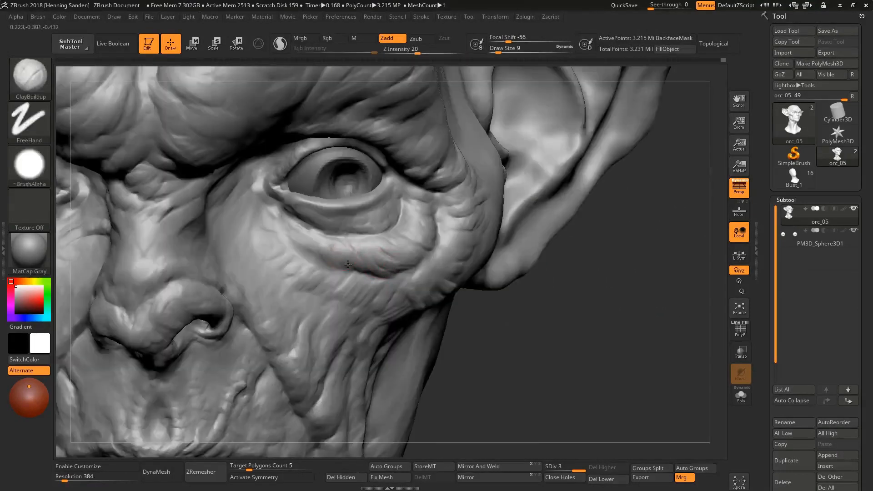
mouse_move(288, 259)
right_down()
mouse_move(320, 282)
mouse_move(311, 277)
mouse_move(322, 259)
right_up()
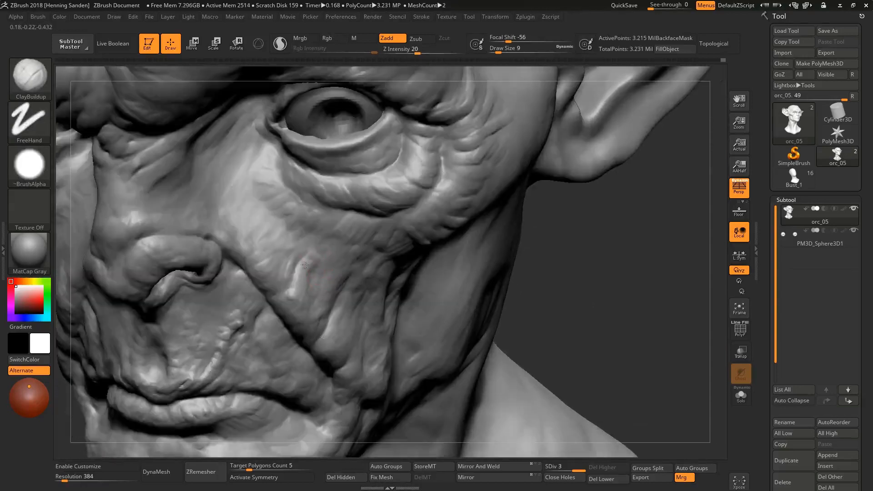
Reshape the mouth corners and the area around the upper lip with the Move brush at draw sizes 94 and 71
mouse_move(298, 319)
right_down()
mouse_move(289, 254)
mouse_move(377, 266)
mouse_move(399, 246)
mouse_move(346, 249)
mouse_move(388, 222)
mouse_move(376, 286)
right_up()
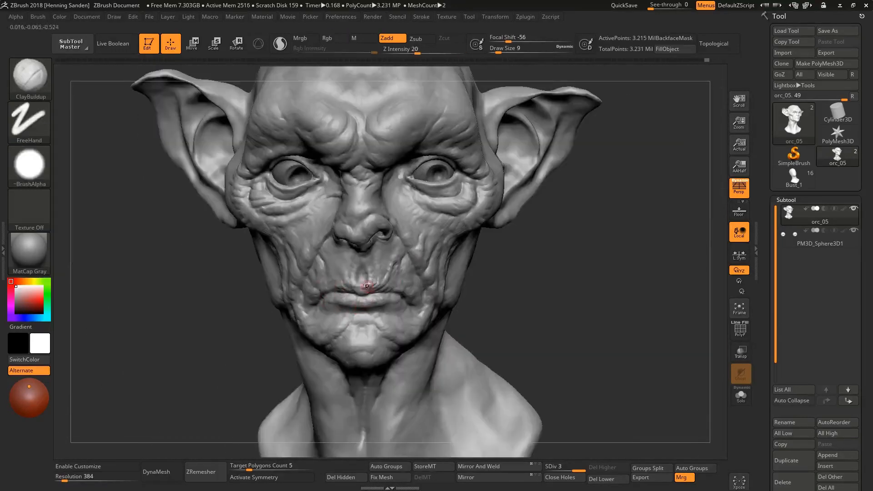
key(b)
key(m)
key(v)
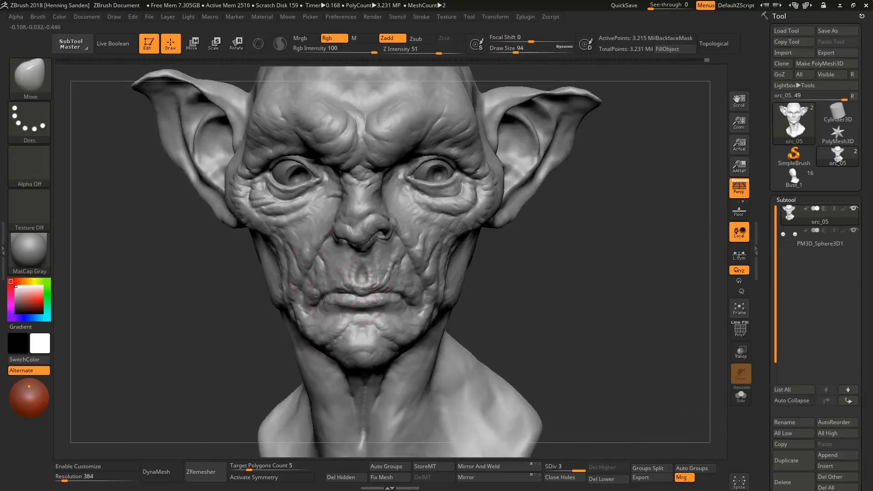
drag(326, 299, 328, 286)
mouse_move(366, 341)
alt+right_down()
mouse_move(351, 324)
mouse_move(398, 233)
mouse_move(401, 290)
alt+right_up()
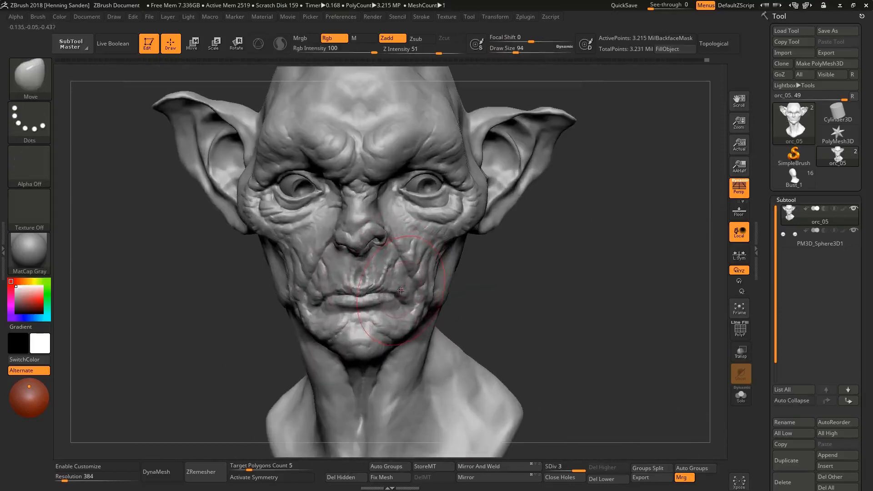
drag(401, 290, 391, 285)
right_drag(440, 295, 402, 295)
key(s)
drag(403, 293, 397, 291)
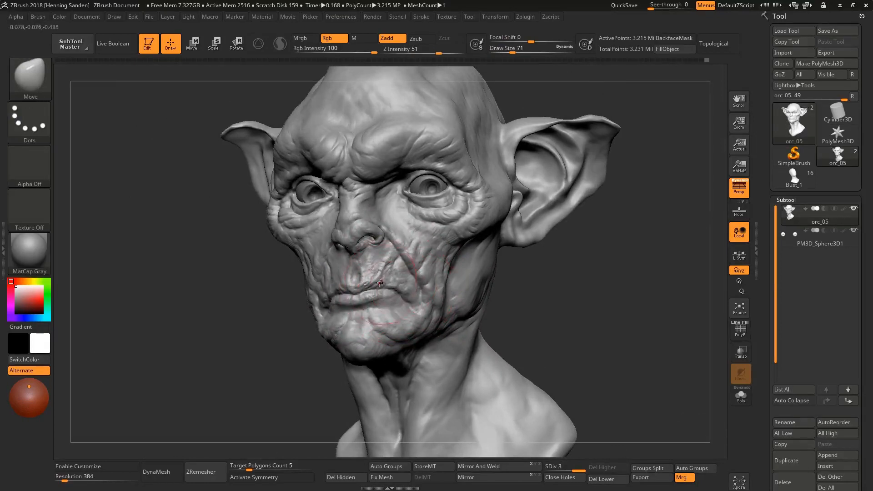
Adjust the shape of the nose tip and nostril with the Move brush at draw sizes 41 and 31
mouse_move(380, 282)
right_down()
mouse_move(410, 282)
mouse_move(378, 266)
mouse_move(374, 249)
mouse_move(377, 300)
right_up()
key(bracketleft)
key(bracketleft)
key(bracketleft)
drag(377, 260, 385, 253)
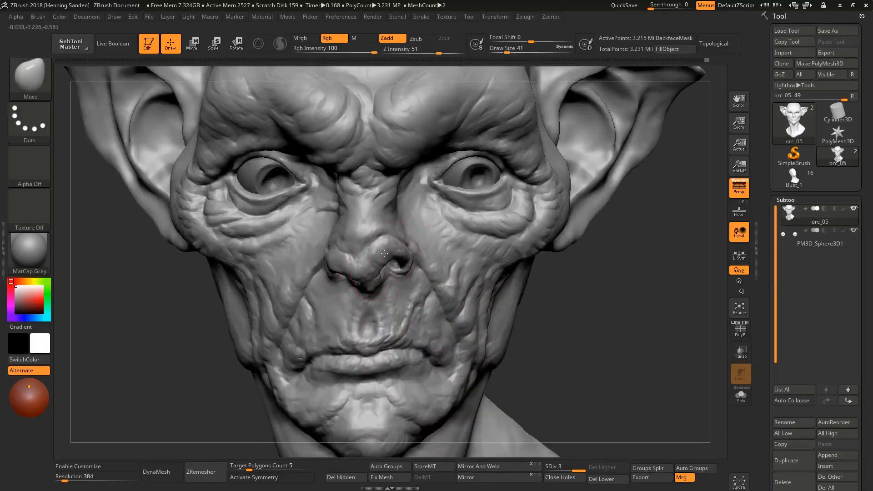
right_drag(384, 254, 398, 273)
key(bracketleft)
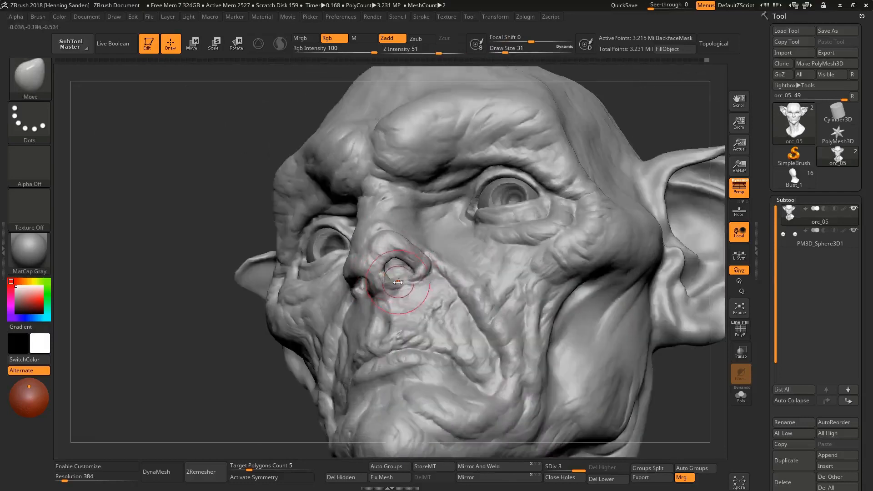
drag(398, 282, 405, 278)
Adjust the outline of the orc's ear with the Move brush at draw size 145
mouse_move(404, 277)
right_down()
mouse_move(444, 264)
mouse_move(355, 191)
mouse_move(380, 179)
mouse_move(332, 167)
mouse_move(314, 173)
right_up()
key(bracketright)
key(bracketright)
key(bracketright)
key(bracketright)
key(bracketright)
key(bracketright)
key(bracketright)
key(bracketright)
key(bracketright)
key(bracketright)
key(bracketright)
key(bracketright)
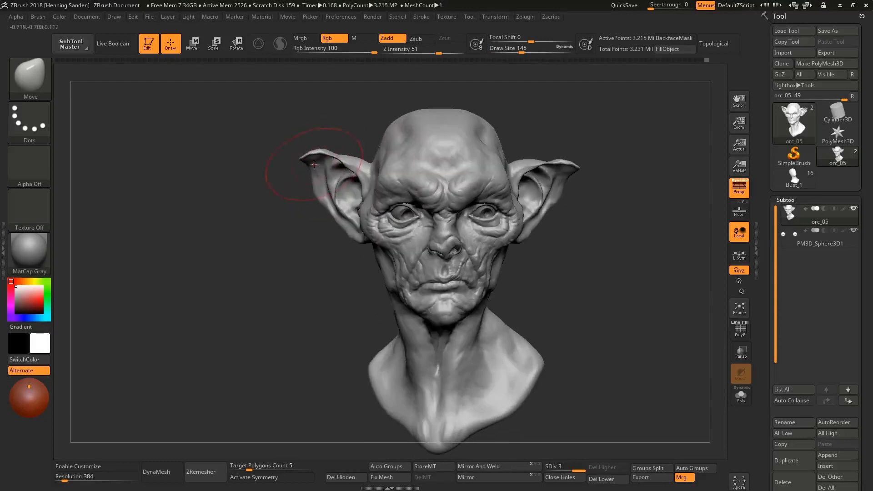
drag(318, 184, 326, 189)
mouse_move(325, 189)
right_down()
mouse_move(378, 188)
mouse_move(337, 191)
right_up()
Build up the neck muscles and the area under the jaw with ClayBuildup at draw sizes 62 and 44
mouse_move(399, 318)
right_down()
mouse_move(355, 327)
mouse_move(340, 310)
mouse_move(352, 304)
mouse_move(336, 319)
mouse_move(291, 309)
mouse_move(309, 357)
mouse_move(293, 299)
right_up()
key(b)
key(c)
key(b)
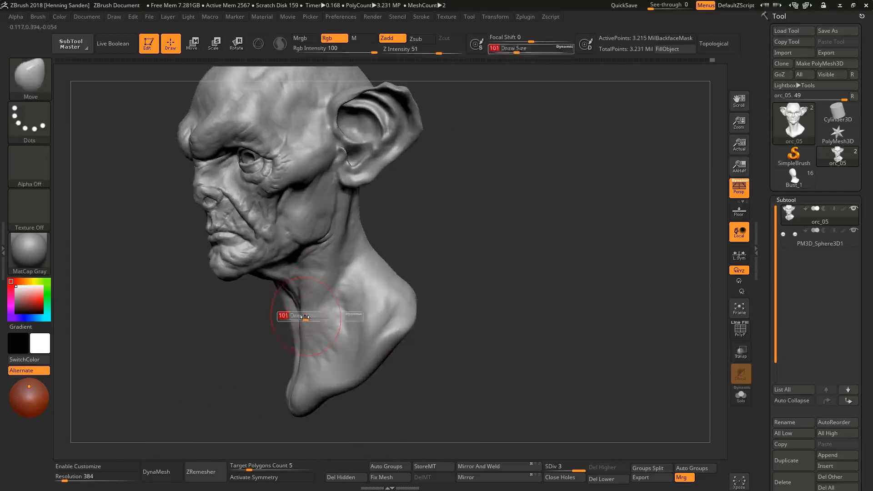
right_drag(312, 320, 318, 319)
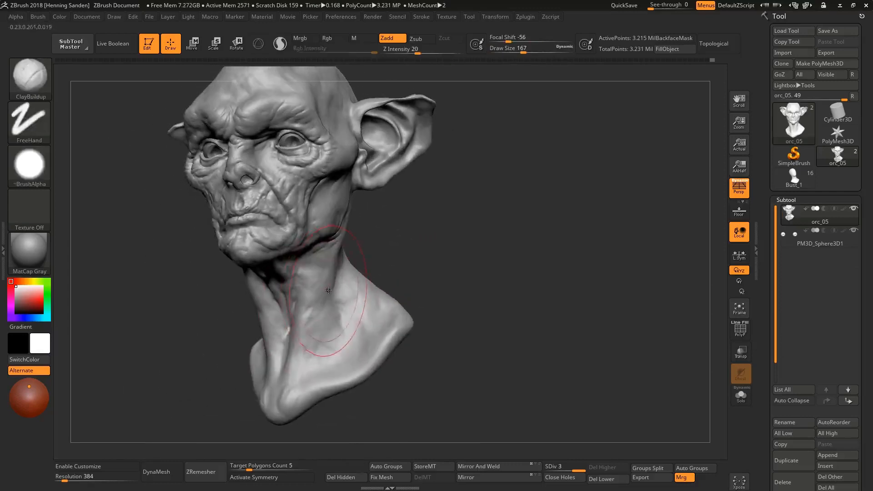
key(s)
drag(326, 278, 320, 278)
drag(314, 296, 303, 359)
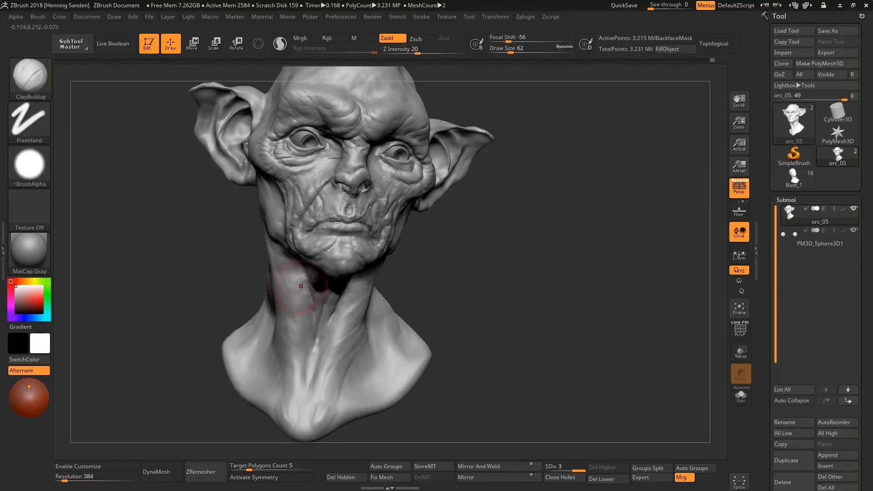
right_drag(298, 296, 293, 253)
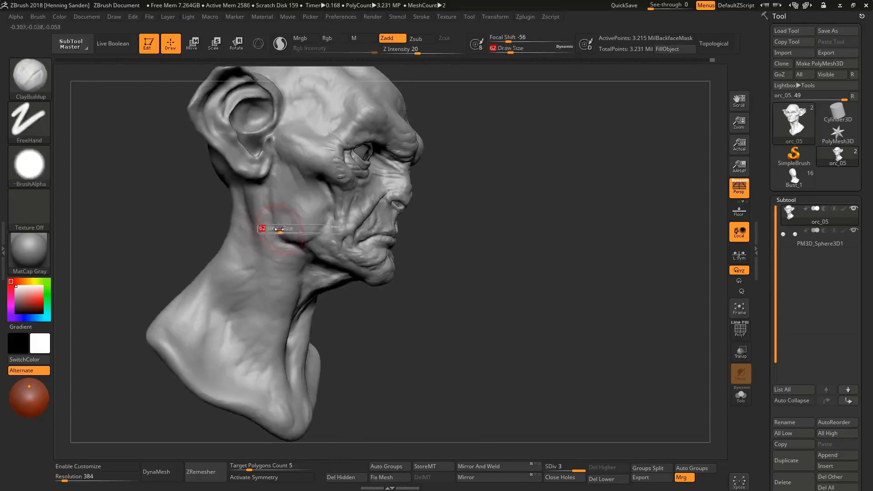
key(bracketleft)
key(bracketleft)
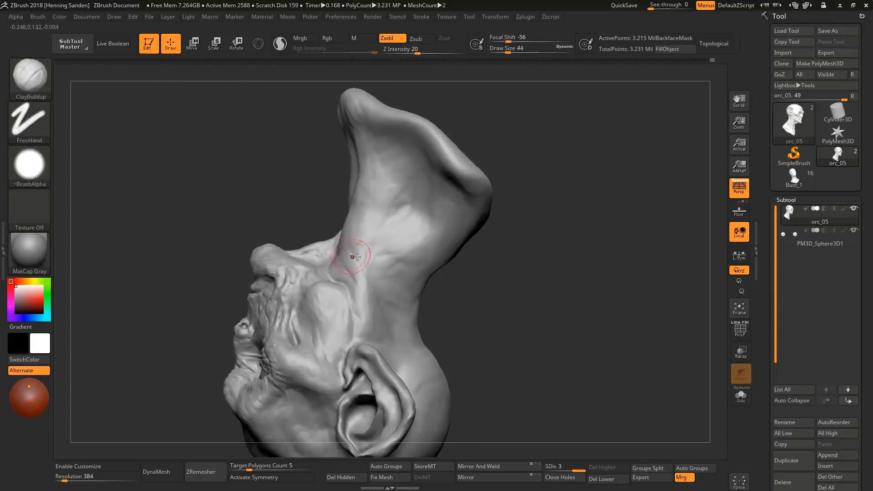
right_drag(341, 253, 367, 231)
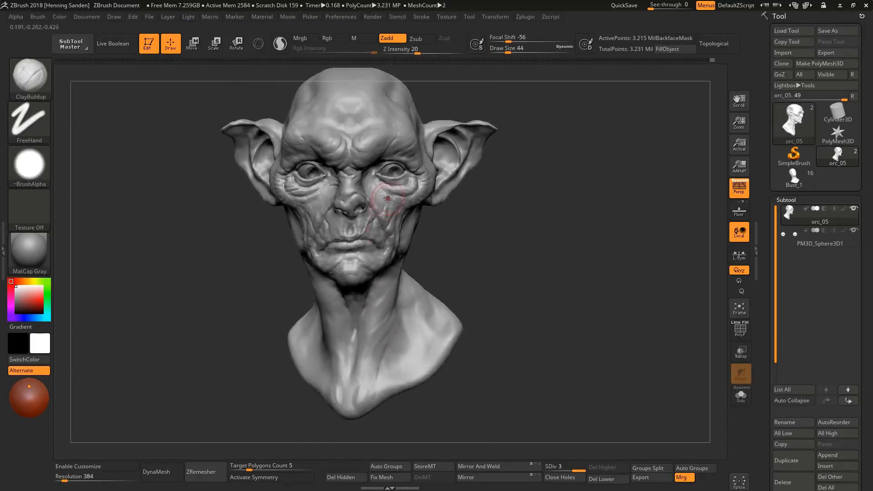
Refine the cheek skin and the top of the nasolabial fold beside the nostril with ClayBuildup at draw size 11
ctrl+right_drag(378, 189, 391, 234)
key(s)
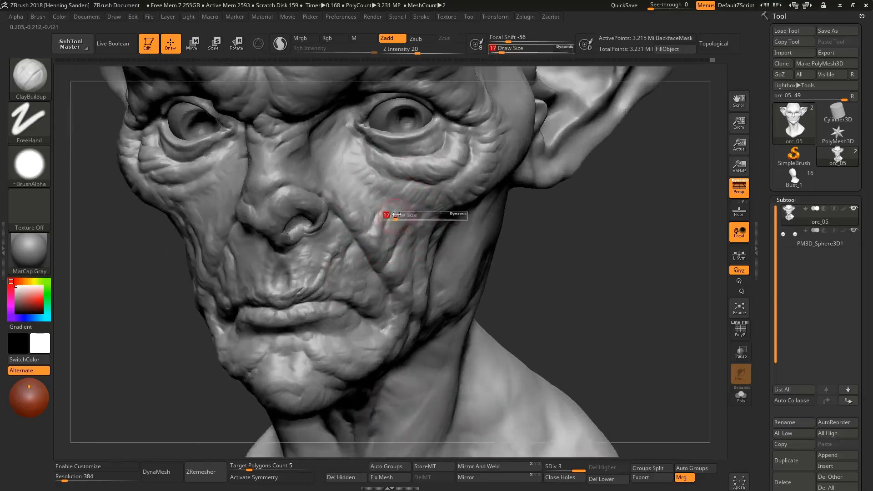
drag(390, 214, 386, 214)
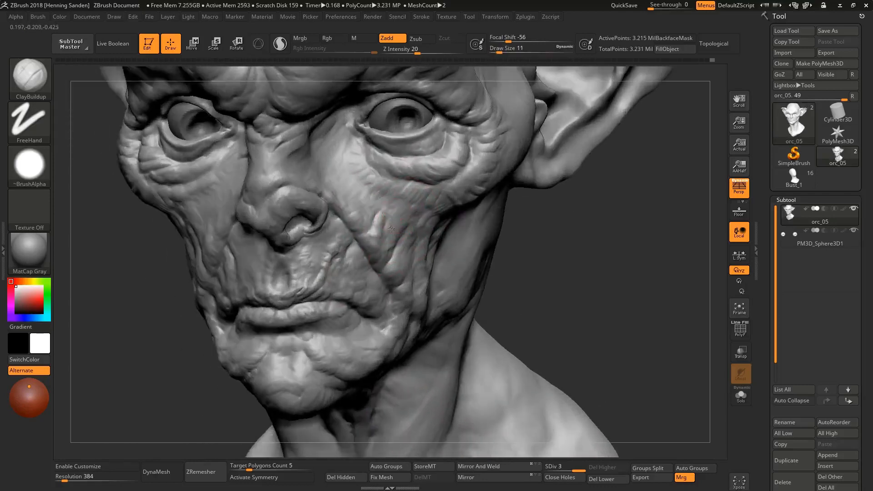
mouse_move(331, 190)
right_down()
mouse_move(357, 207)
mouse_move(356, 248)
mouse_move(312, 251)
mouse_move(276, 237)
right_up()
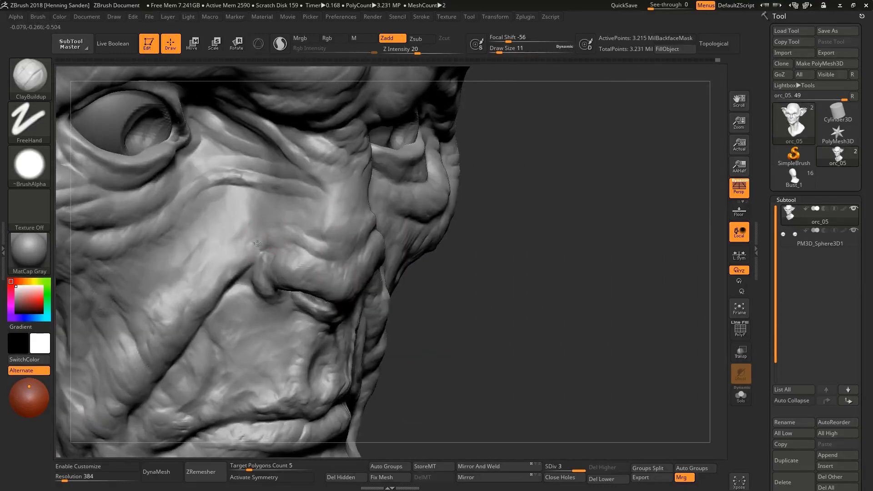
right_drag(235, 266, 238, 255)
drag(237, 255, 203, 305)
alt+right_drag(205, 303, 288, 281)
drag(288, 281, 279, 293)
right_drag(243, 264, 231, 273)
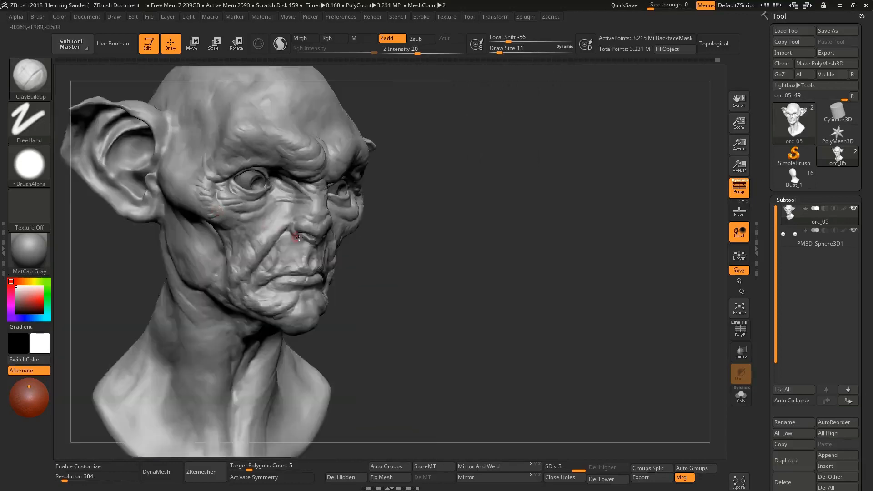
Add skin folds along the front edge of the jaw muscle below the cheekbone with ClayBuildup at draw size 18
mouse_move(381, 239)
right_down()
mouse_move(380, 212)
mouse_move(376, 234)
mouse_move(402, 277)
right_up()
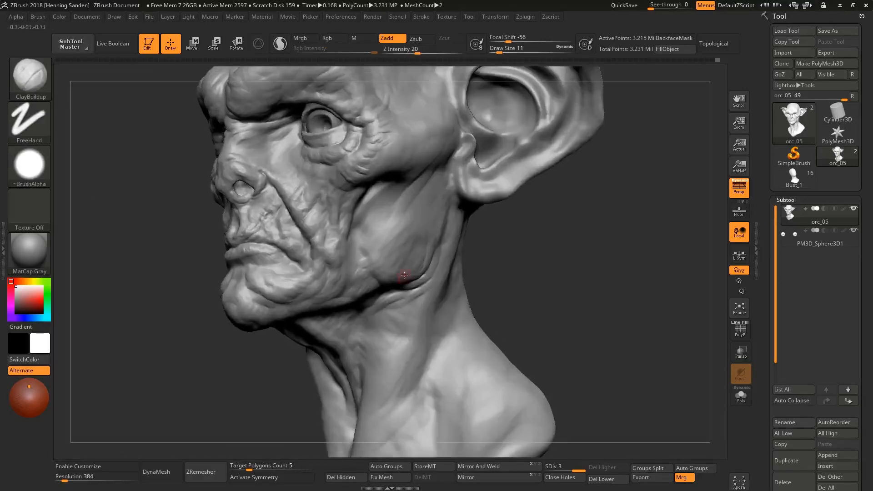
key(s)
drag(400, 280, 364, 234)
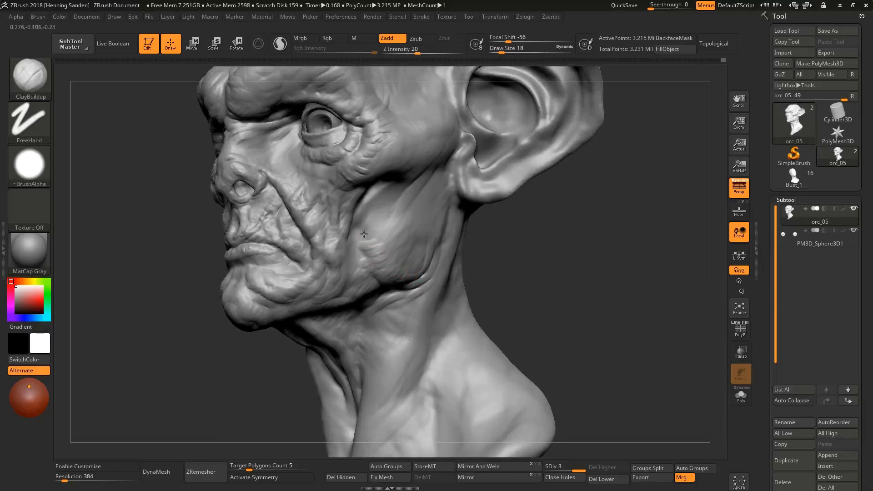
right_drag(389, 227, 379, 228)
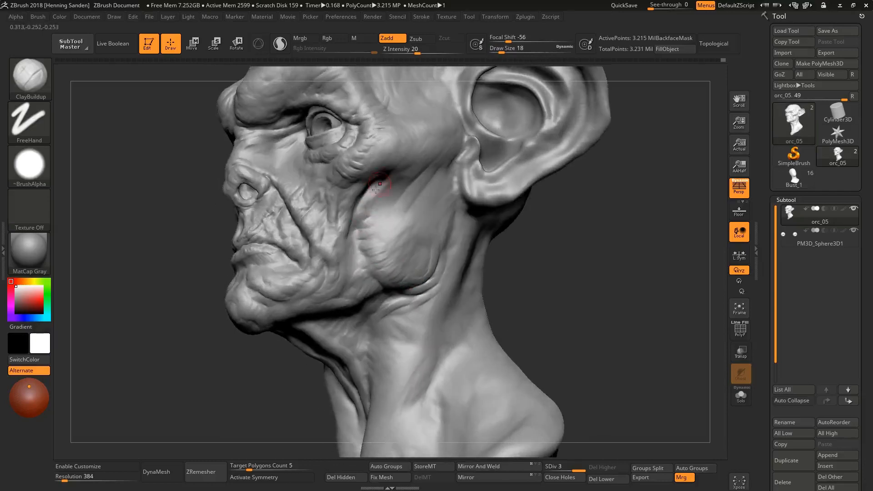
key(s)
drag(364, 211, 367, 211)
right_drag(364, 218, 381, 224)
Build up the jaw corner and add wrinkles in front of the ear with ClayBuildup at draw sizes 37 and 20
right_drag(427, 266, 396, 260)
key(s)
drag(407, 259, 405, 258)
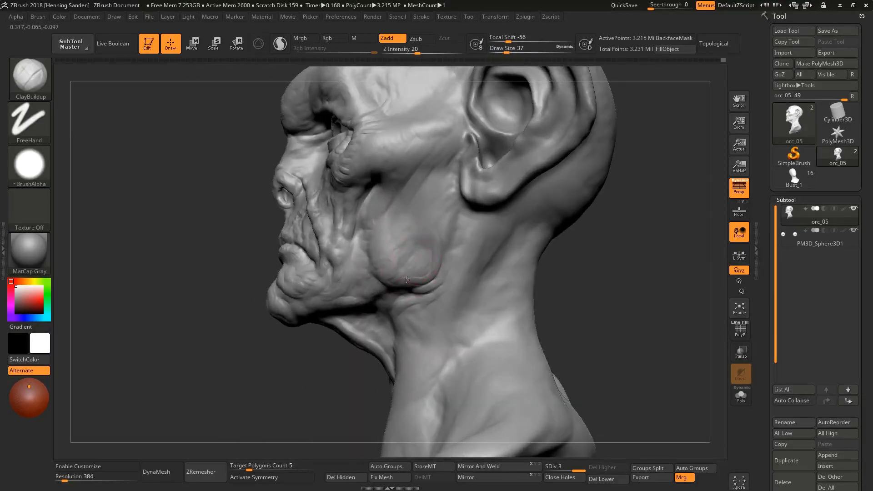
right_drag(355, 286, 372, 293)
drag(379, 283, 366, 277)
mouse_move(366, 277)
right_down()
mouse_move(377, 286)
mouse_move(328, 302)
right_up()
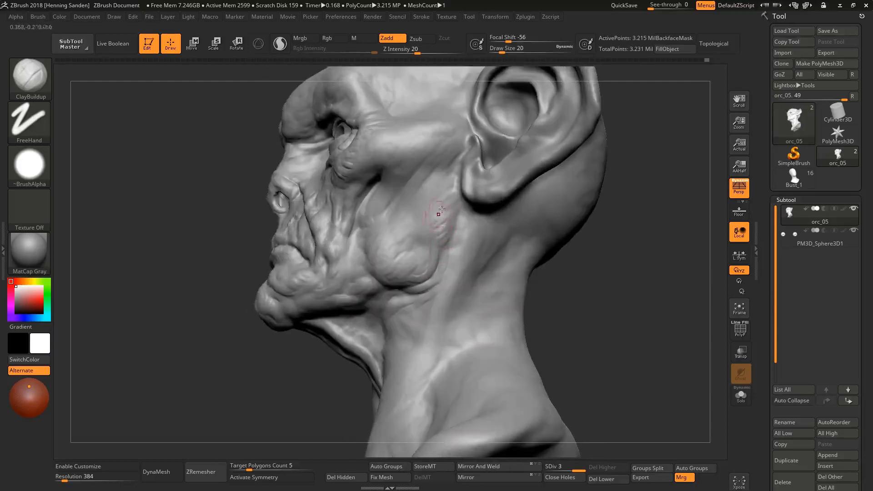
right_drag(434, 163, 423, 179)
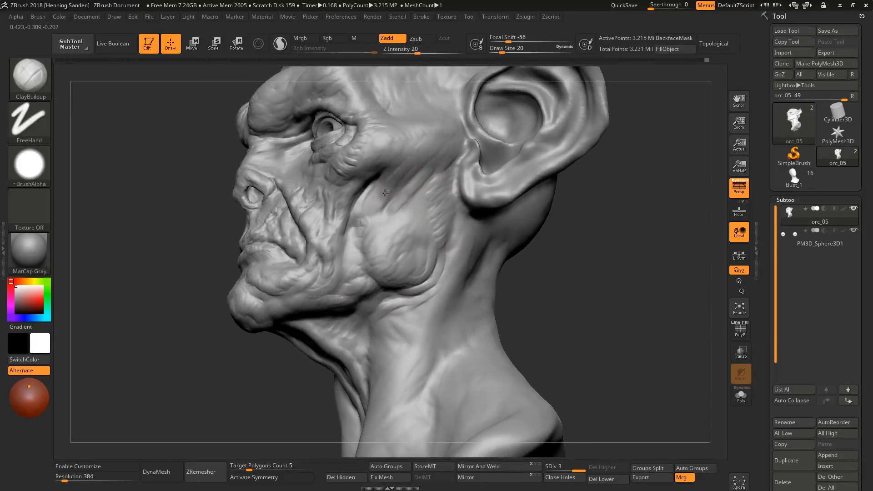
Add skin detail to the outer cheekbone and the temple beside the brow with ClayBuildup at draw sizes 20 and 17
right_drag(378, 200, 444, 215)
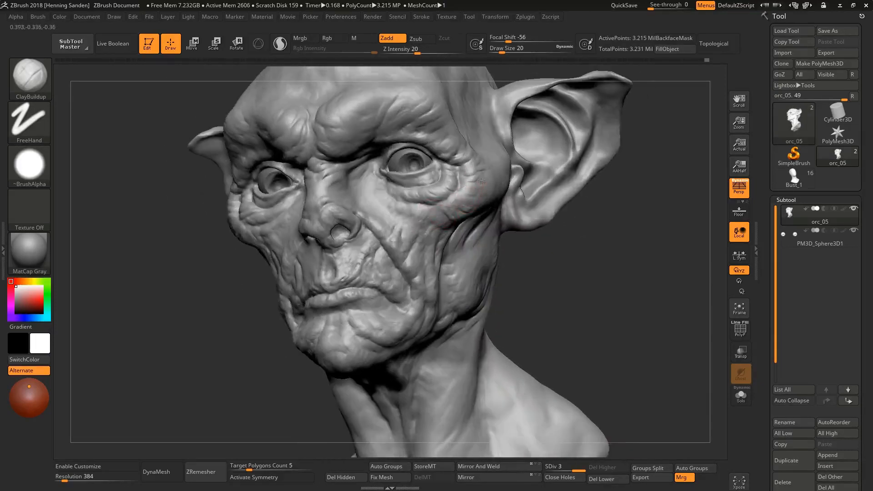
mouse_move(480, 181)
right_down()
mouse_move(452, 182)
mouse_move(477, 161)
mouse_move(464, 159)
right_up()
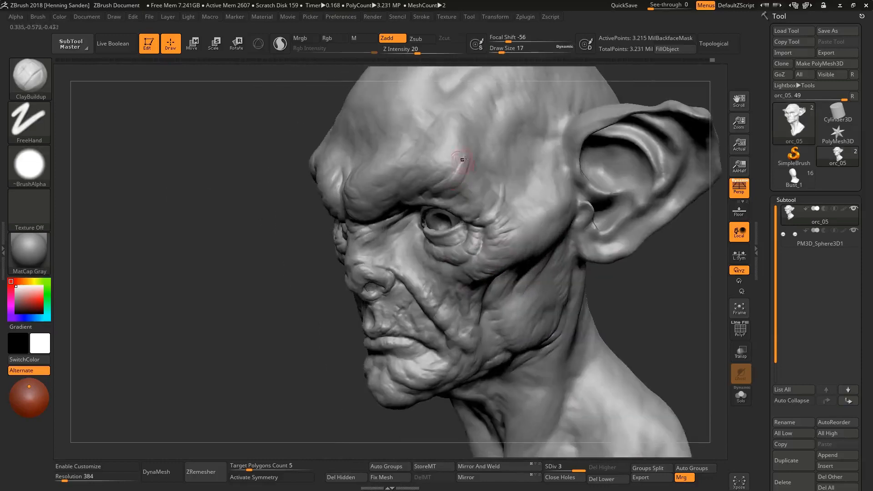
mouse_move(472, 177)
mouse_down()
mouse_move(468, 193)
mouse_move(471, 181)
mouse_up()
Sculpt short wrinkles on the forehead directly above one brow with ClayBuildup at draw size 22
right_drag(494, 206, 470, 137)
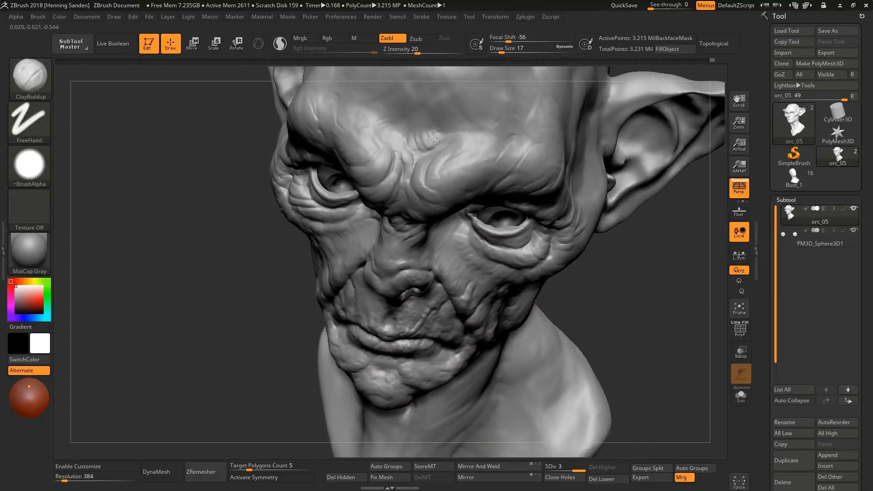
key(s)
mouse_move(463, 122)
mouse_down()
mouse_move(465, 140)
mouse_move(521, 130)
mouse_move(466, 144)
mouse_up()
key(s)
mouse_move(425, 143)
right_down()
mouse_move(432, 168)
mouse_move(482, 203)
right_up()
drag(490, 199, 477, 212)
drag(472, 199, 460, 212)
right_drag(458, 203, 460, 186)
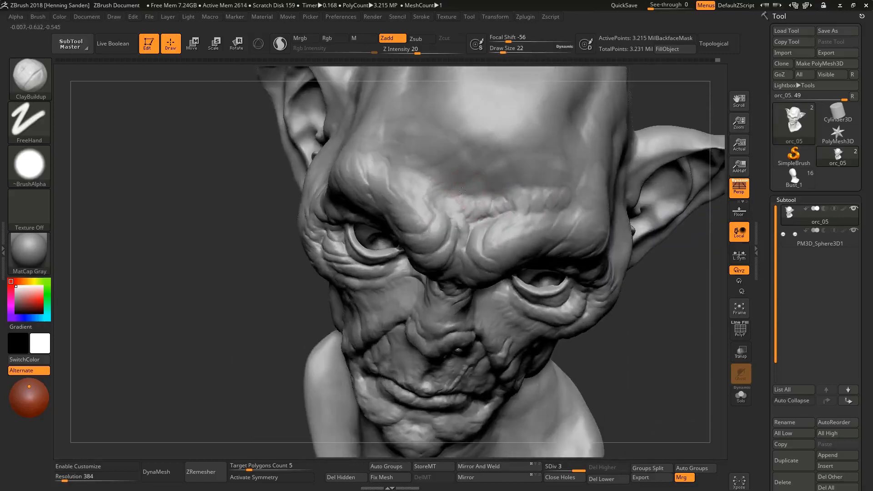
Extend the forehead wrinkles across the centre and above the opposite brow with ClayBuildup at draw size 22
right_drag(394, 155, 404, 125)
drag(441, 172, 449, 189)
drag(468, 178, 457, 192)
mouse_move(473, 180)
ctrl+right_down()
mouse_move(498, 188)
mouse_move(482, 189)
mouse_move(481, 213)
ctrl+right_up()
right_drag(480, 214, 481, 228)
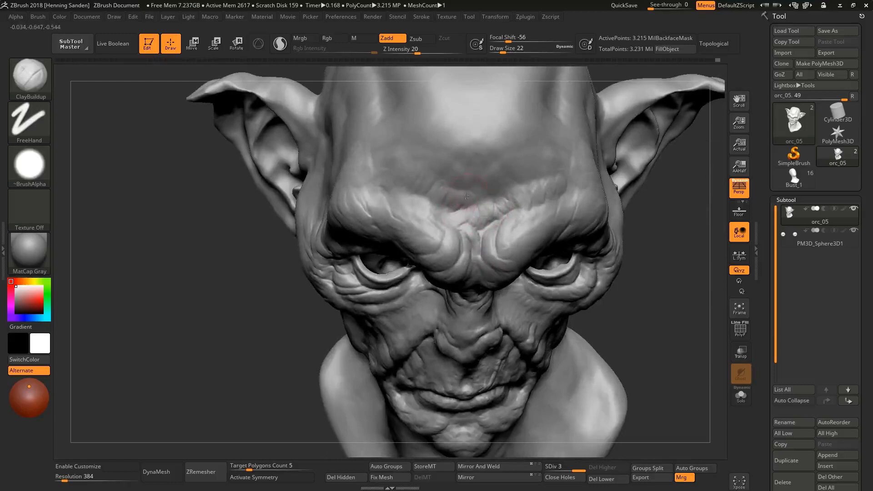
mouse_move(476, 197)
right_down()
mouse_move(440, 181)
mouse_move(467, 187)
right_up()
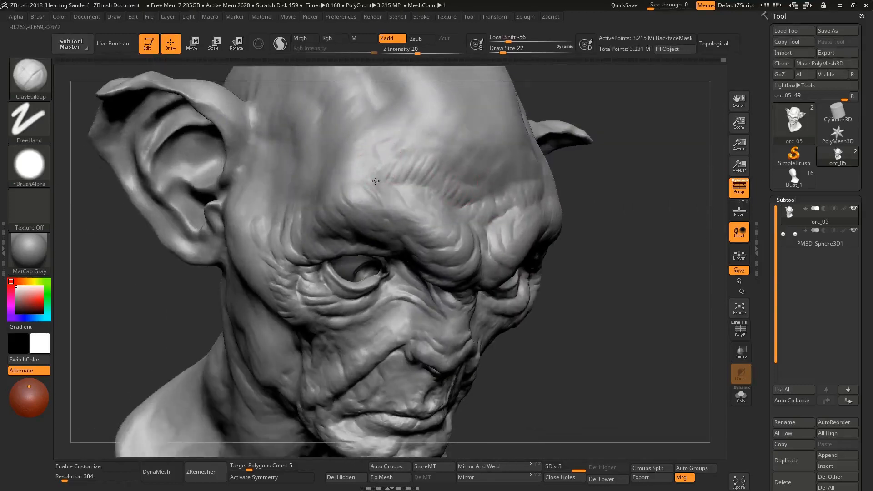
Sculpt fine wrinkles on the nose bridge and beneath the inner eye corner with ClayBuildup at draw sizes 9 and 17
mouse_move(441, 182)
right_down()
mouse_move(534, 219)
mouse_move(519, 148)
mouse_move(527, 220)
mouse_move(464, 250)
mouse_move(491, 273)
mouse_move(470, 268)
mouse_move(505, 230)
mouse_move(499, 277)
mouse_move(440, 275)
right_up()
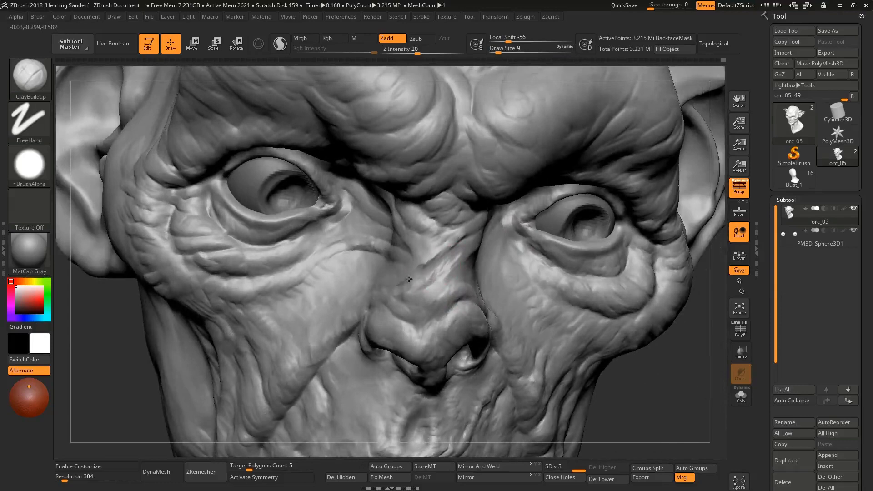
mouse_move(407, 282)
right_down()
mouse_move(464, 249)
mouse_move(450, 260)
right_up()
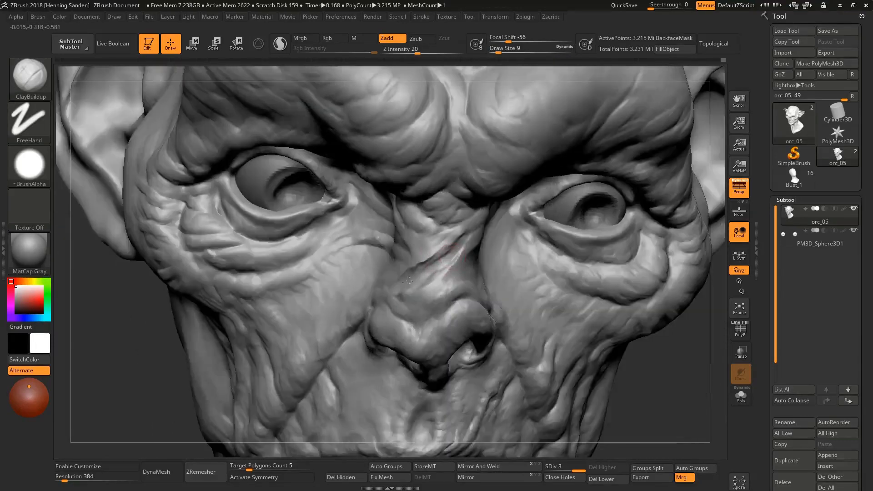
right_drag(408, 281, 370, 249)
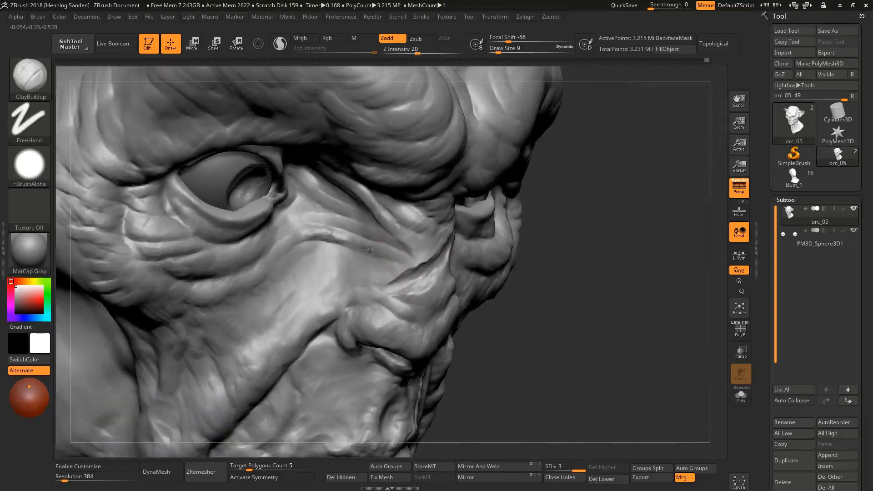
mouse_move(303, 231)
right_down()
mouse_move(247, 278)
mouse_move(253, 287)
mouse_move(335, 249)
mouse_move(347, 260)
right_up()
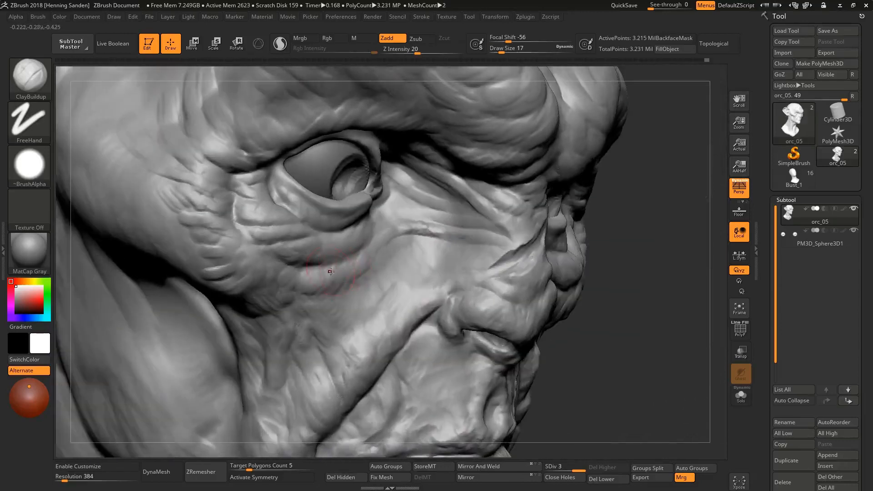
mouse_move(304, 276)
right_down()
mouse_move(273, 260)
mouse_move(402, 269)
mouse_move(406, 244)
right_up()
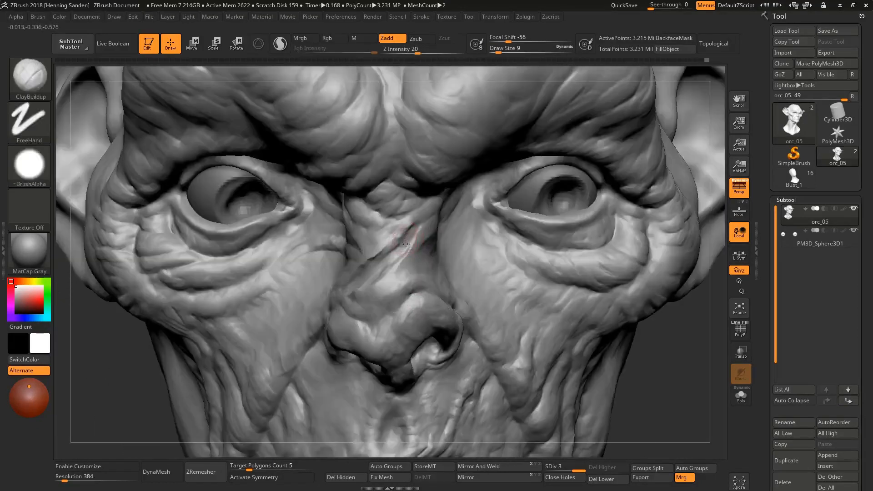
Deepen the diagonal crease across the nose bridge with ClayBuildup at draw size 5
key(s)
click(410, 237)
drag(411, 241, 389, 258)
right_drag(402, 258, 427, 258)
key(s)
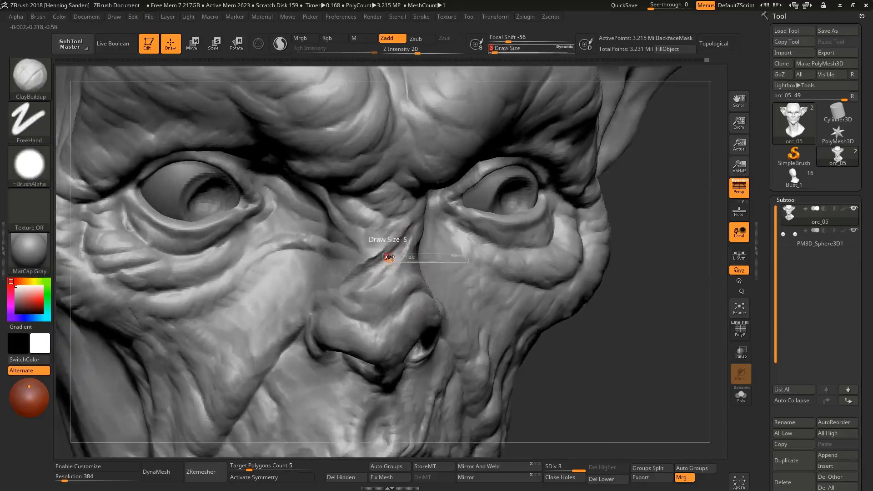
drag(388, 256, 391, 255)
right_drag(366, 260, 400, 259)
drag(366, 257, 331, 290)
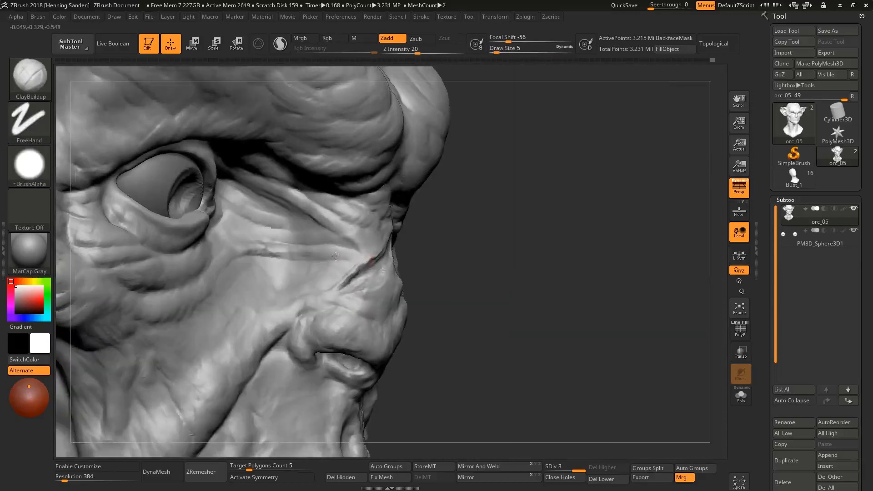
Refine the folds between the inner eye corner and the nose with ClayBuildup at draw size 22
right_drag(396, 253, 373, 252)
key(s)
click(344, 253)
drag(318, 259, 287, 248)
right_drag(287, 248, 296, 222)
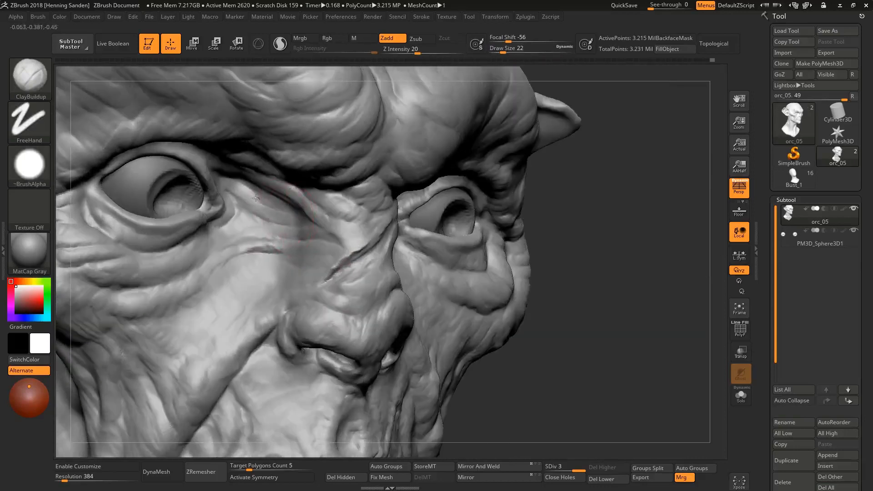
Detail the eye bag beneath the opposite eye with ClayBuildup at draw size 12
mouse_move(256, 197)
right_down()
mouse_move(248, 182)
mouse_move(332, 228)
mouse_move(361, 205)
mouse_move(350, 227)
mouse_move(425, 176)
mouse_move(425, 200)
mouse_move(467, 220)
mouse_move(473, 245)
mouse_move(477, 235)
mouse_move(459, 203)
mouse_move(530, 200)
mouse_move(523, 242)
right_up()
key(s)
click(349, 226)
key(])
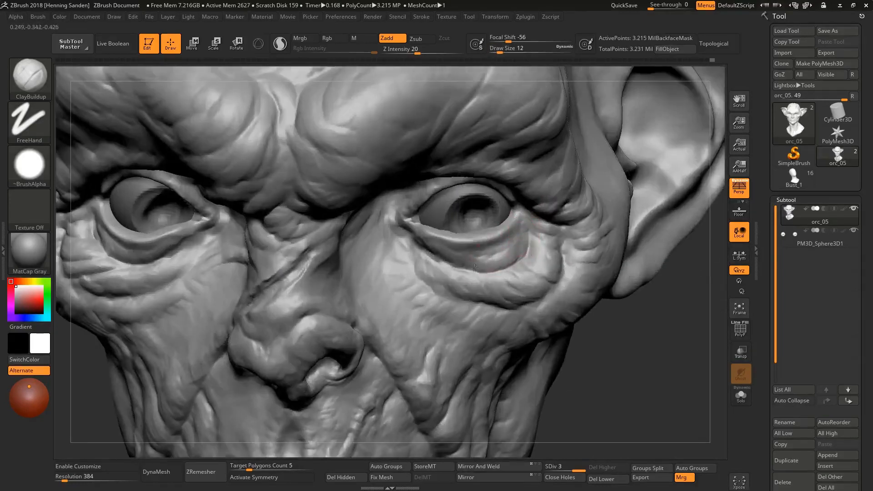
Sculpt small creases along the lower eyelid and the eye bag beneath it with ClayBuildup at draw size 6
ctrl+right_drag(490, 239, 353, 267)
key(s)
click(354, 267)
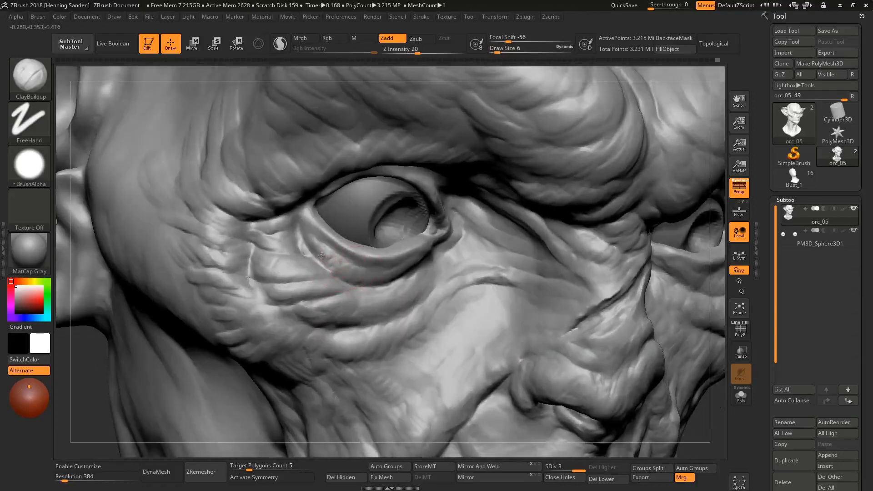
mouse_move(320, 210)
right_down()
mouse_move(386, 255)
mouse_move(374, 254)
right_up()
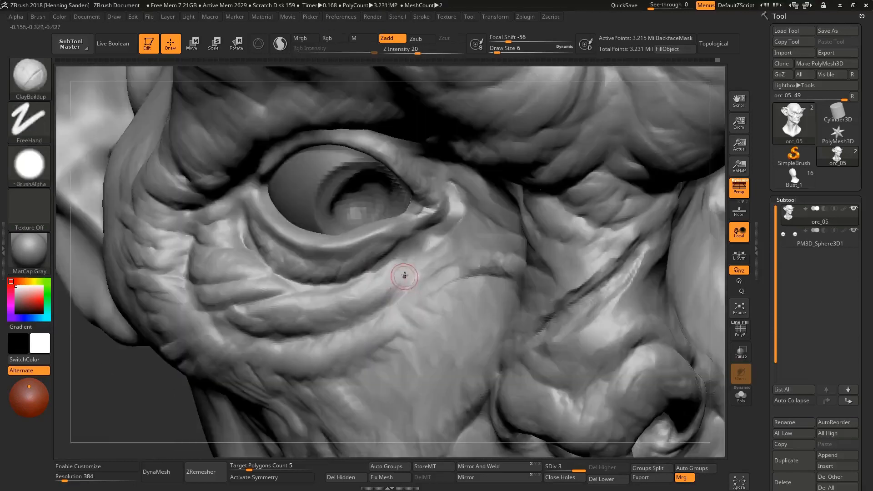
Add wrinkles to the cheekbone below the eye bag and around the outer eye corner with ClayBuildup at draw size 13
key(s)
click(400, 275)
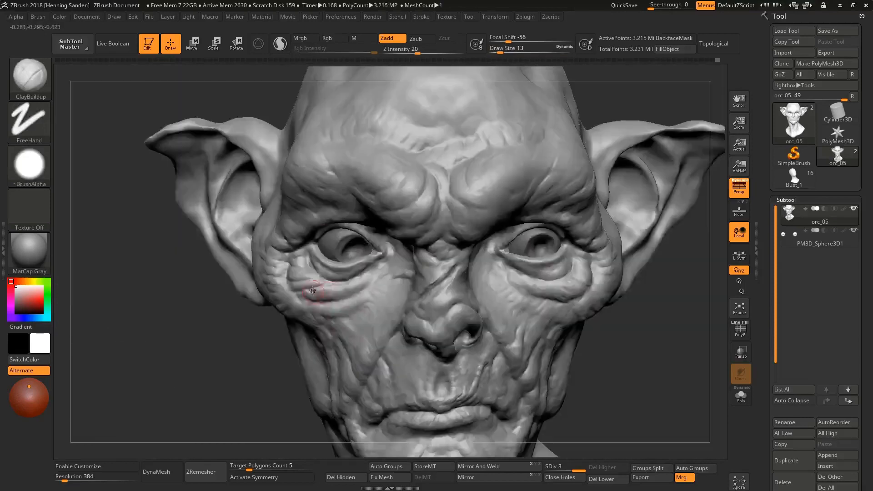
alt+right_drag(313, 290, 301, 273)
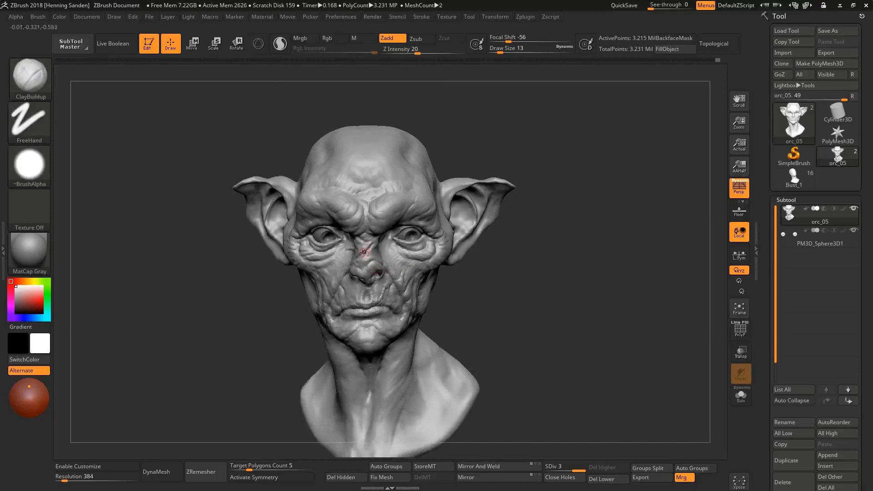
mouse_move(364, 251)
alt+right_down()
mouse_move(382, 226)
mouse_move(256, 275)
mouse_move(271, 253)
alt+right_up()
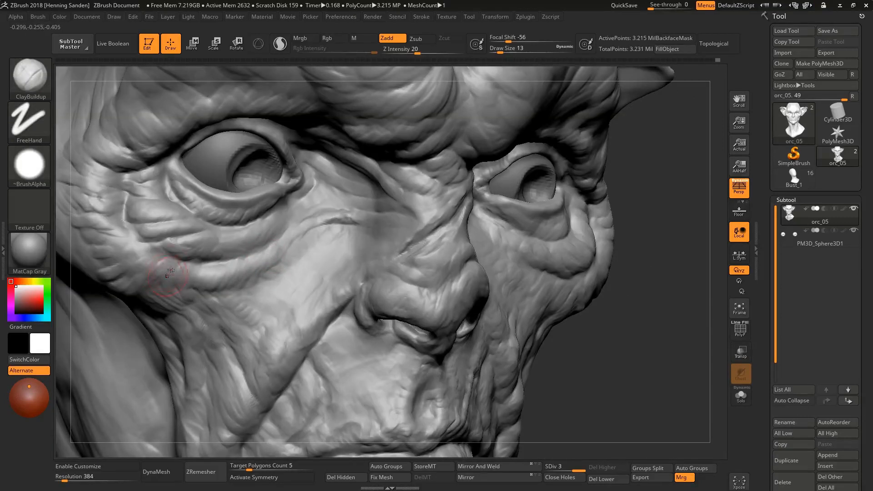
mouse_move(170, 272)
right_down()
mouse_move(315, 268)
mouse_move(278, 287)
right_up()
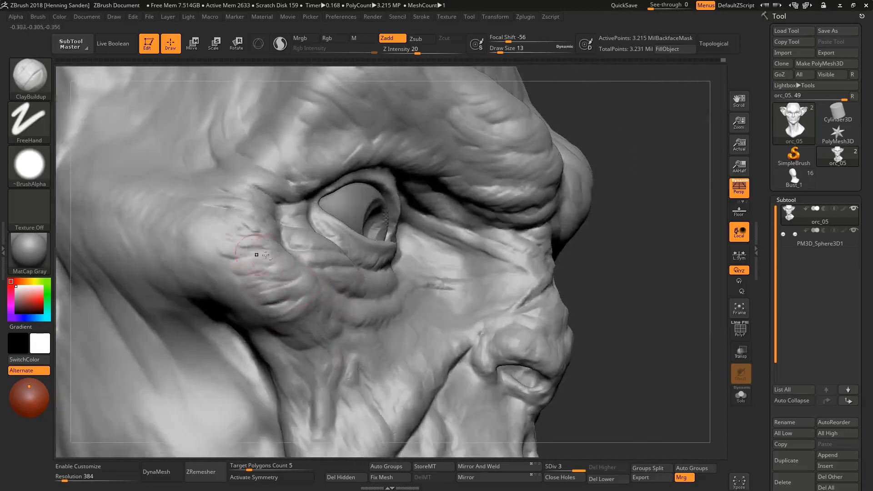
Sculpt skin folds on the outer brow above the eye with ClayBuildup at draw size 20
ctrl+right_drag(255, 255, 312, 279)
mouse_move(436, 263)
ctrl+right_down()
mouse_move(369, 237)
mouse_move(358, 221)
mouse_move(366, 257)
mouse_move(322, 282)
mouse_move(356, 230)
mouse_move(339, 232)
mouse_move(311, 205)
mouse_move(359, 252)
ctrl+right_up()
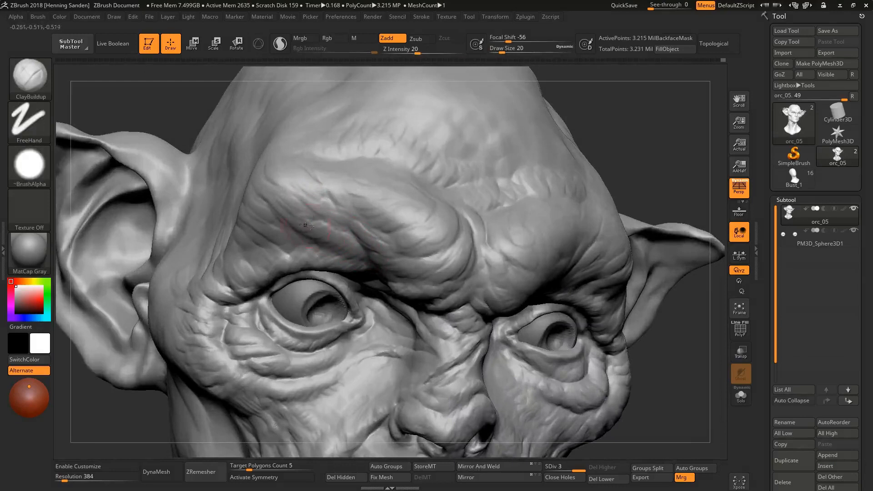
mouse_move(308, 226)
right_down()
mouse_move(360, 258)
mouse_move(312, 146)
mouse_move(381, 244)
right_up()
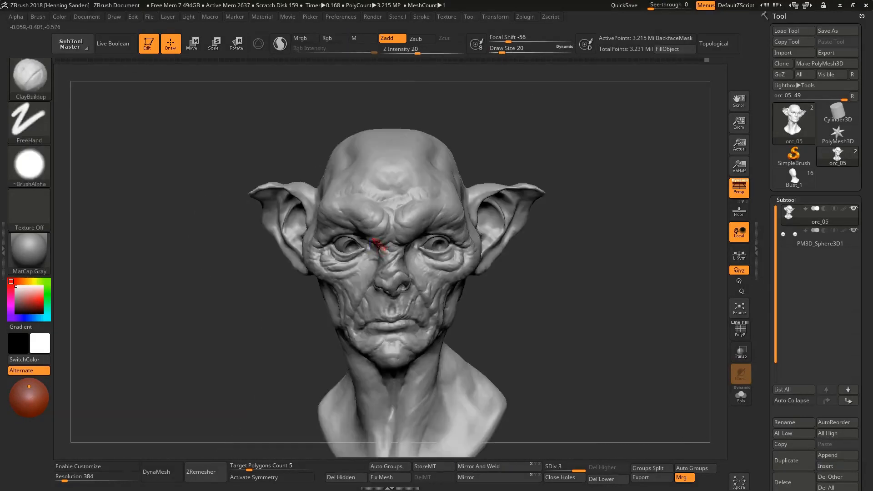
Refine the fold running from the nose down the cheek with ClayBuildup at draw sizes 9, 23 and 7
right_drag(436, 250, 410, 318)
mouse_move(418, 268)
right_down()
mouse_move(397, 265)
mouse_move(406, 243)
mouse_move(395, 272)
mouse_move(433, 234)
mouse_move(466, 239)
mouse_move(468, 258)
mouse_move(436, 230)
mouse_move(459, 271)
mouse_move(472, 216)
mouse_move(433, 197)
mouse_move(432, 177)
right_up()
key([)
key([)
key([)
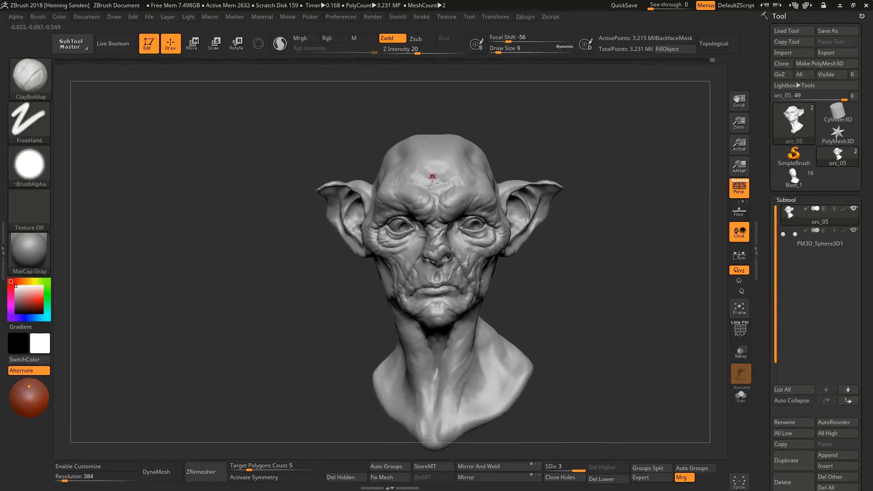
mouse_move(447, 231)
ctrl+right_down()
mouse_move(450, 268)
mouse_move(471, 267)
mouse_move(494, 245)
mouse_move(460, 257)
mouse_move(473, 218)
mouse_move(506, 188)
mouse_move(513, 192)
mouse_move(454, 215)
mouse_move(471, 216)
mouse_move(519, 252)
mouse_move(512, 255)
ctrl+right_up()
mouse_move(421, 252)
right_down()
mouse_move(431, 245)
mouse_move(421, 236)
mouse_move(434, 261)
right_up()
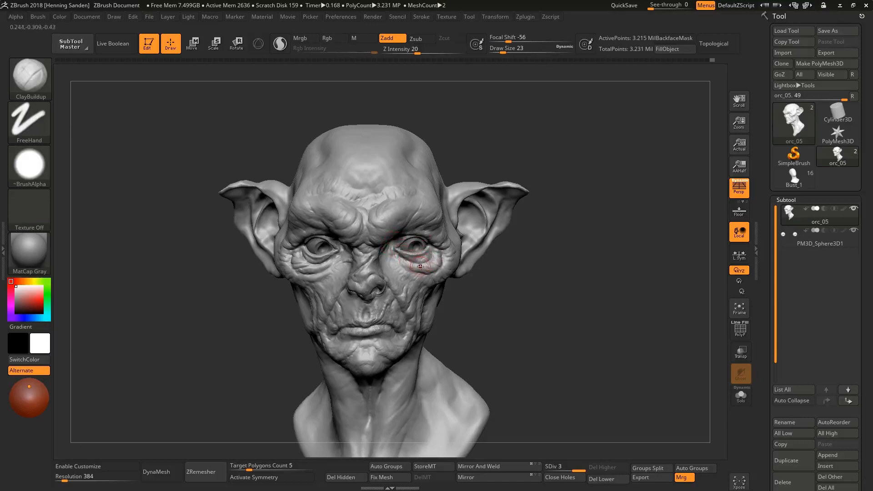
mouse_move(418, 234)
alt+right_down()
mouse_move(425, 223)
mouse_move(410, 208)
mouse_move(444, 182)
mouse_move(428, 227)
mouse_move(392, 210)
mouse_move(428, 230)
mouse_move(429, 245)
mouse_move(421, 242)
alt+right_up()
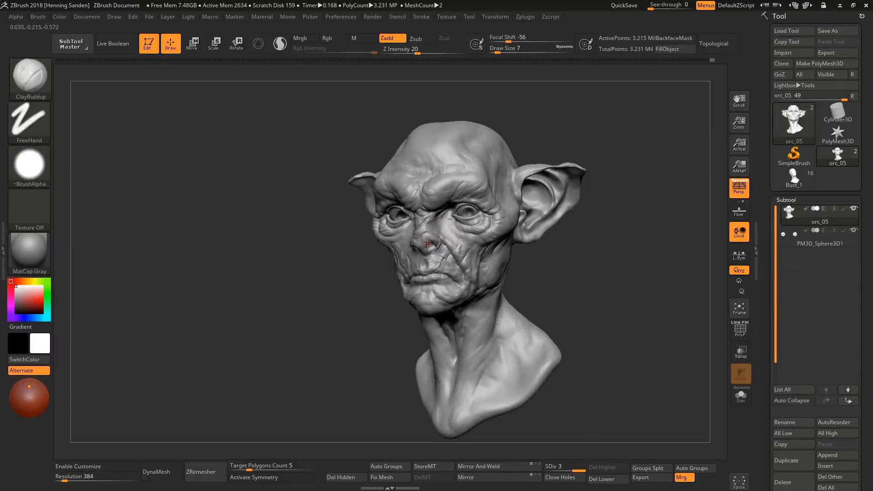
shift+right_drag(428, 244, 442, 232)
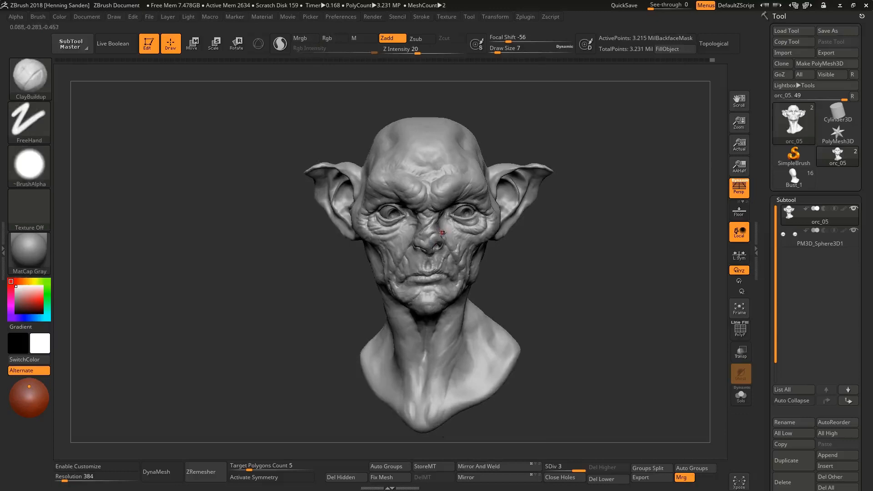
Sculpt curved wrinkles on the temple beside the outer end of the brow with ClayBuildup at draw size 13
mouse_move(442, 233)
ctrl+right_down()
mouse_move(437, 252)
mouse_move(437, 240)
mouse_move(448, 255)
mouse_move(443, 225)
mouse_move(477, 220)
mouse_move(460, 187)
mouse_move(468, 182)
mouse_move(476, 204)
mouse_move(503, 196)
mouse_move(498, 218)
mouse_move(512, 228)
mouse_move(500, 235)
ctrl+right_up()
mouse_move(496, 200)
right_down()
mouse_move(485, 217)
mouse_move(504, 213)
mouse_move(468, 215)
mouse_move(463, 191)
right_up()
mouse_move(464, 191)
shift+right_down()
mouse_move(402, 299)
mouse_move(467, 303)
shift+right_up()
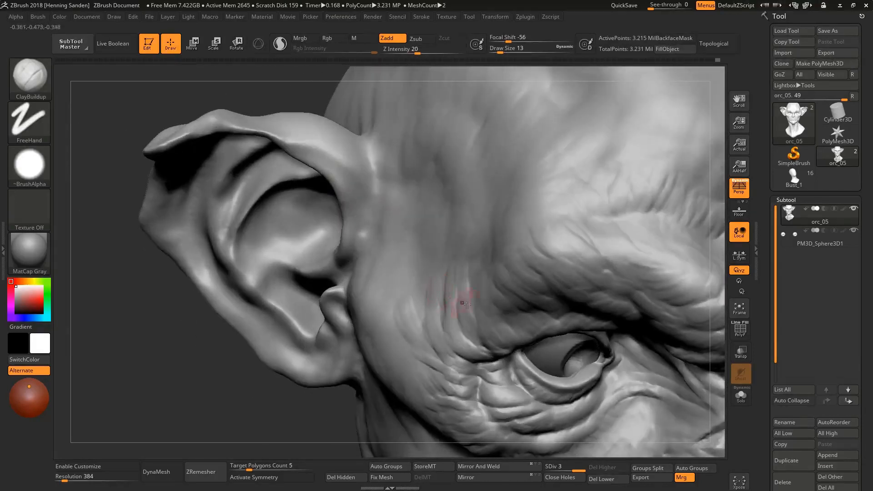
drag(478, 311, 518, 273)
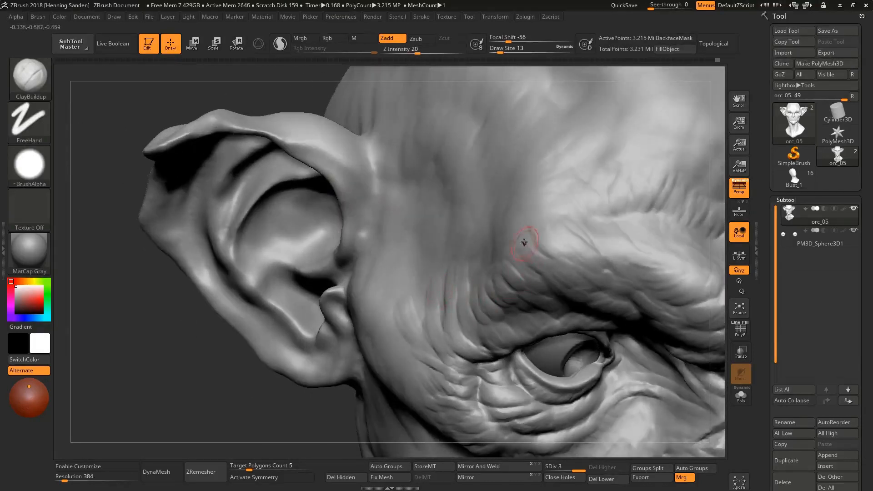
right_drag(525, 244, 523, 258)
Build up broader folds where the outer brow meets the temple with ClayBuildup at draw size 27
key(])
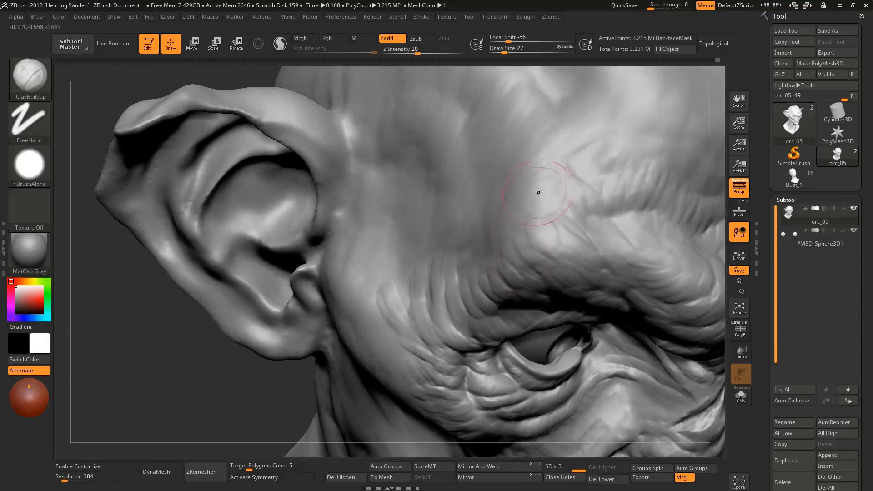
ctrl+right_drag(539, 192, 431, 241)
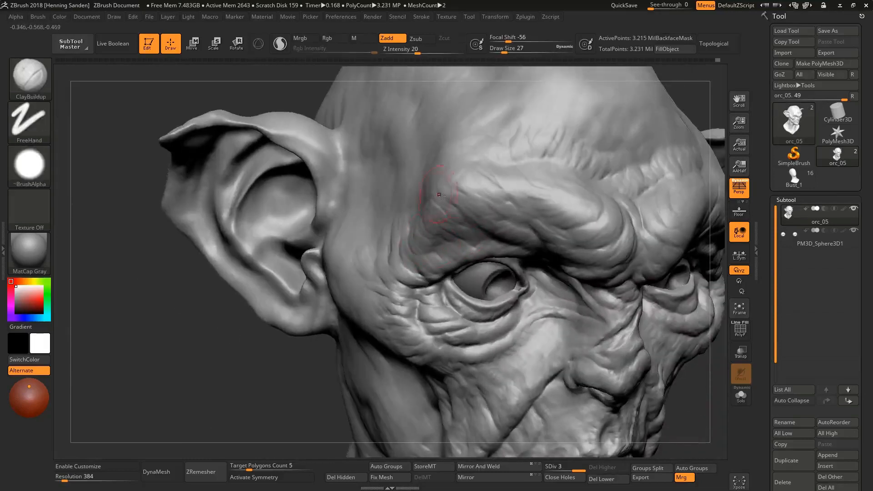
right_drag(440, 194, 424, 194)
drag(423, 194, 386, 239)
mouse_move(436, 179)
ctrl+right_down()
mouse_move(457, 242)
mouse_move(517, 278)
mouse_move(462, 214)
mouse_move(489, 229)
mouse_move(457, 224)
ctrl+right_up()
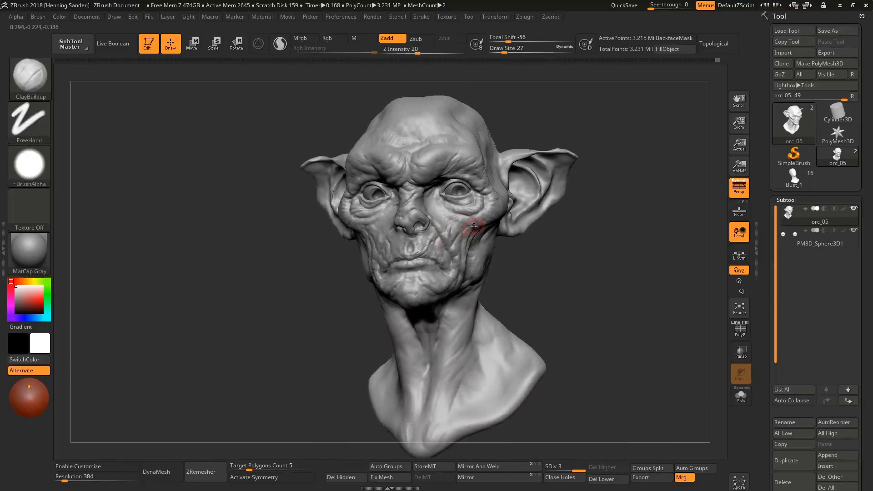
Shape the muscle forms at the back of the neck with ClayBuildup, adjusting the draw size up to 112
right_drag(563, 186, 454, 193)
mouse_move(544, 190)
alt+right_down()
mouse_move(499, 222)
mouse_move(514, 236)
alt+right_up()
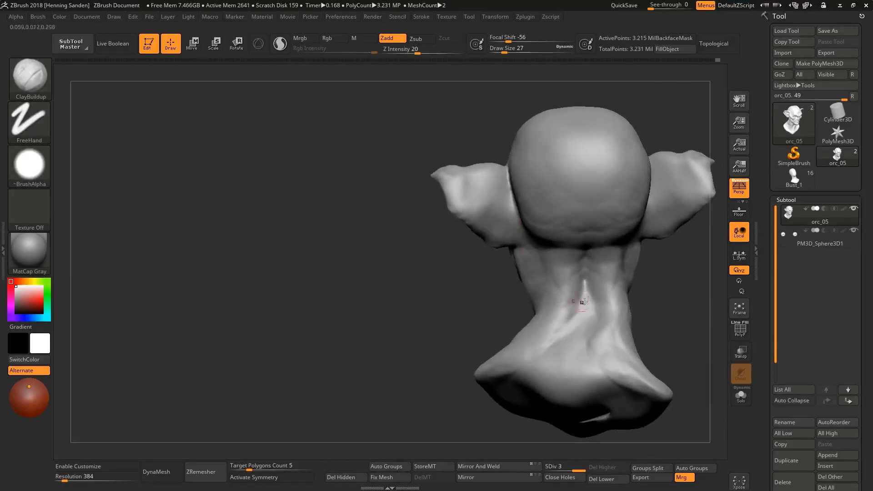
right_drag(579, 302, 600, 323)
key(s)
drag(601, 324, 605, 324)
right_drag(605, 324, 606, 327)
key(s)
mouse_move(610, 333)
mouse_down()
mouse_move(594, 292)
mouse_move(608, 304)
mouse_move(599, 324)
mouse_up()
mouse_move(599, 325)
right_down()
mouse_move(615, 319)
mouse_move(541, 314)
mouse_move(570, 290)
mouse_move(552, 294)
right_up()
key(s)
drag(539, 320, 545, 319)
mouse_move(541, 317)
right_down()
mouse_move(548, 302)
mouse_move(523, 322)
mouse_move(566, 350)
mouse_move(559, 366)
right_up()
Build up skin folds on the cheek beside the nose with ClayBuildup at draw size 20
ctrl+right_drag(439, 255, 478, 257)
ctrl+right_drag(482, 214, 502, 286)
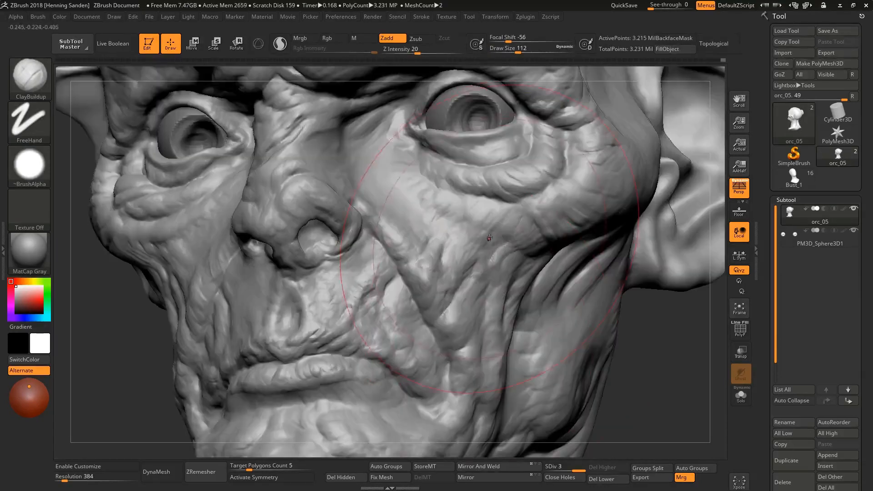
key(s)
drag(490, 239, 473, 241)
key(s)
right_drag(461, 248, 455, 240)
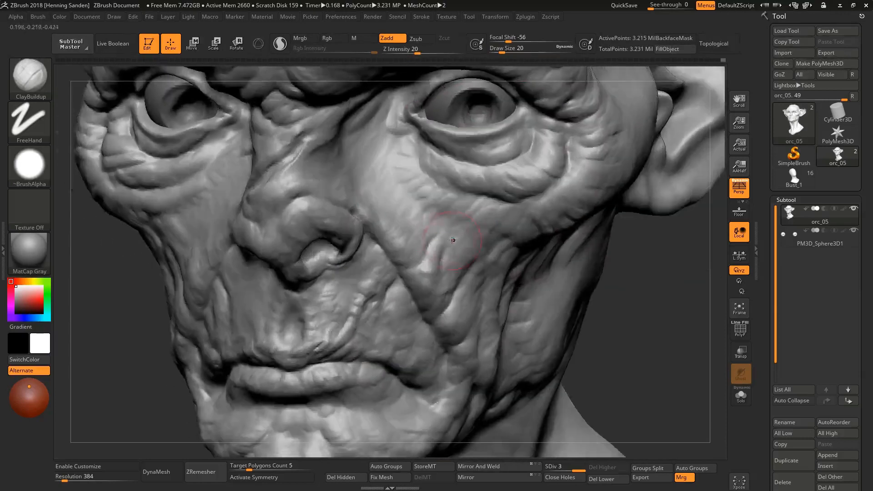
Add finer skin detail to the cheek below the eye with ClayBuildup at draw size 11
key(s)
drag(439, 239, 435, 240)
right_drag(412, 205, 448, 207)
right_drag(261, 223, 273, 177)
key(f)
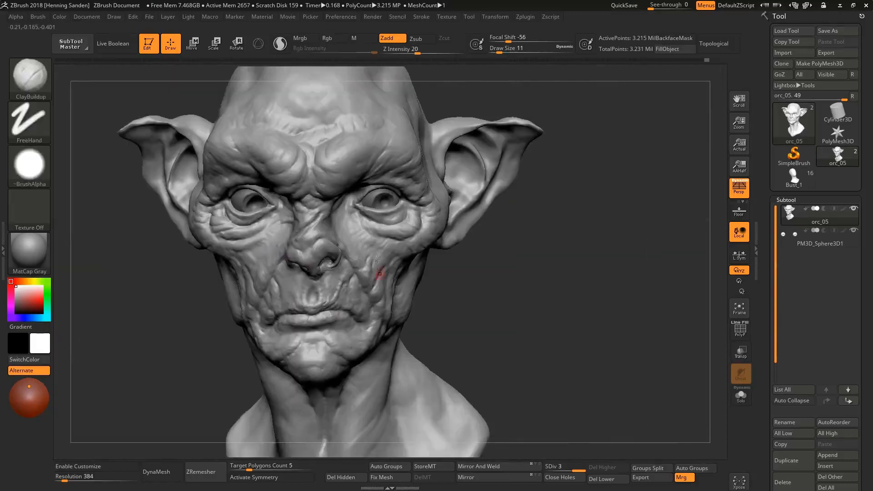
right_drag(399, 222, 415, 235)
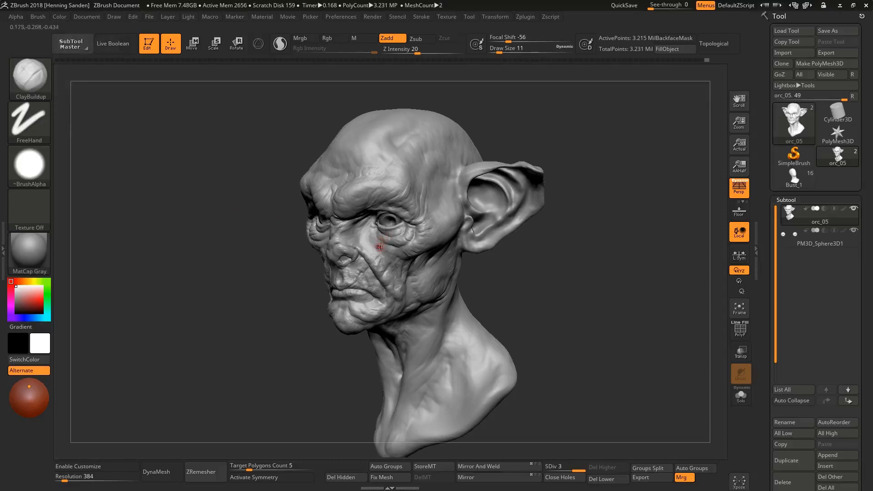
right_drag(390, 239, 389, 258)
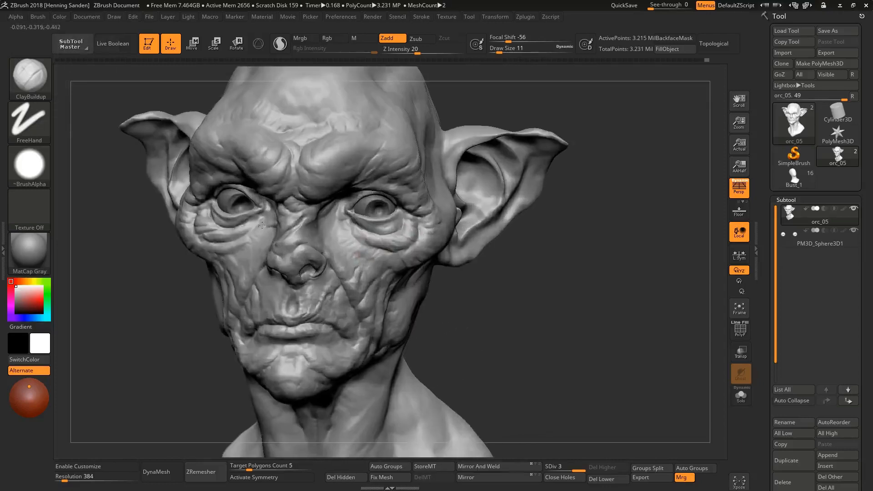
Remove the ClayBuildup brush's alpha and build up softer folds on the cheek and jaw beside the mouth at draw size 20
click(36, 177)
click(73, 210)
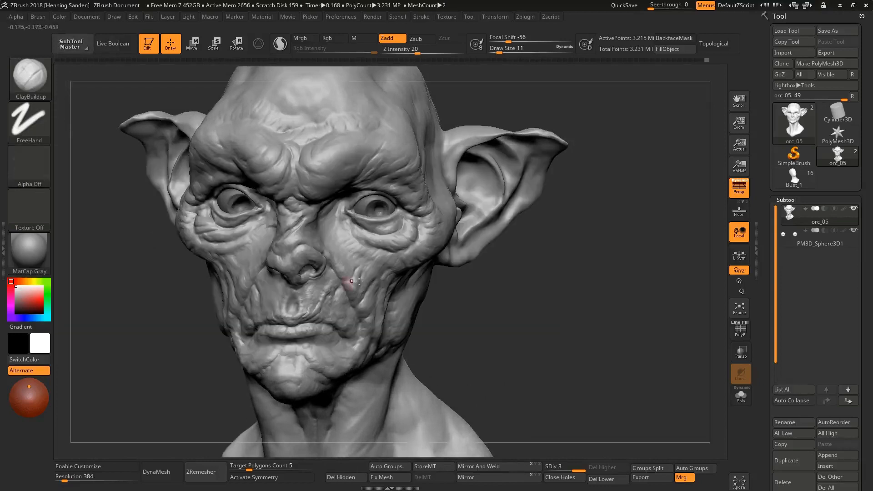
right_drag(377, 253, 385, 253)
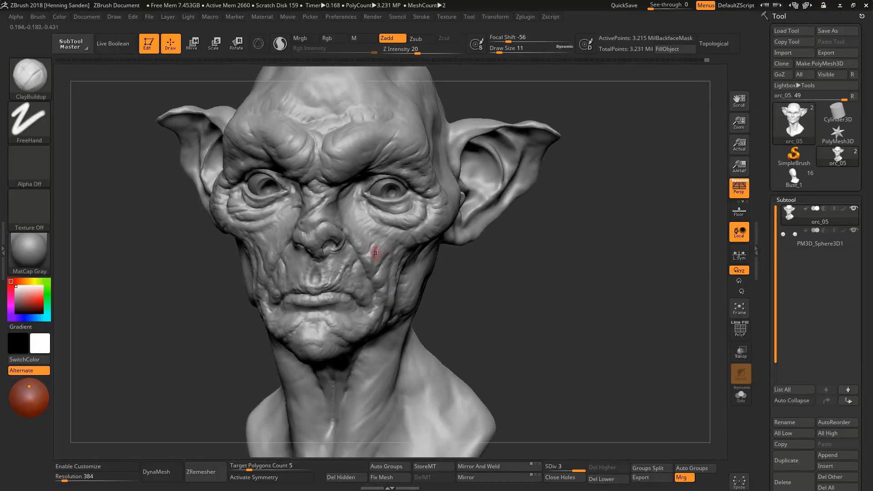
alt+right_drag(339, 325, 377, 255)
mouse_move(392, 283)
right_down()
mouse_move(400, 332)
mouse_move(401, 267)
right_up()
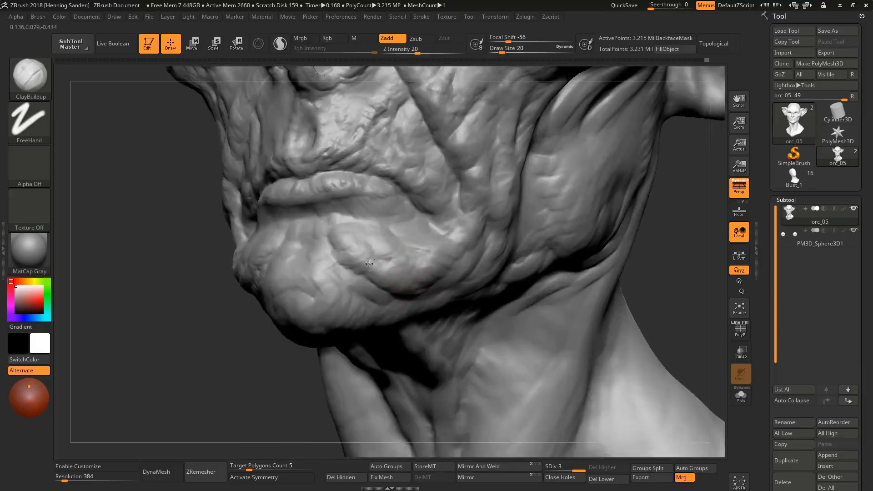
mouse_move(423, 251)
ctrl+right_down()
mouse_move(401, 195)
mouse_move(438, 247)
ctrl+right_up()
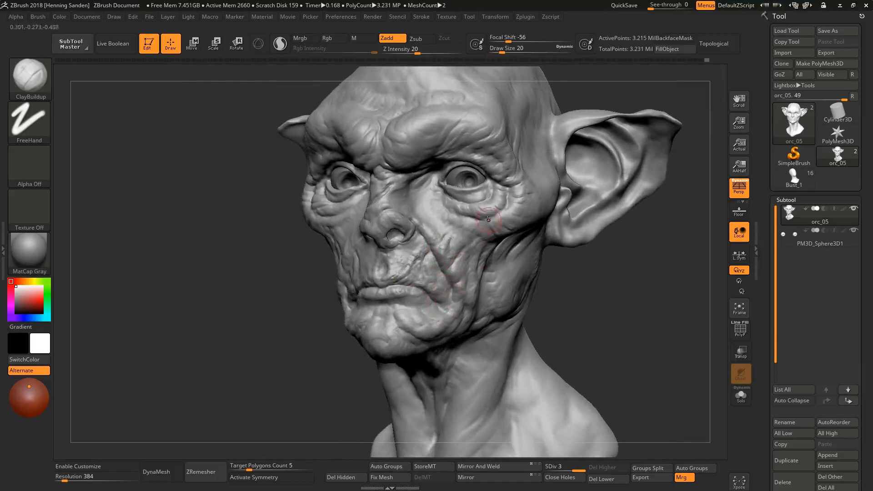
right_drag(496, 217, 523, 187)
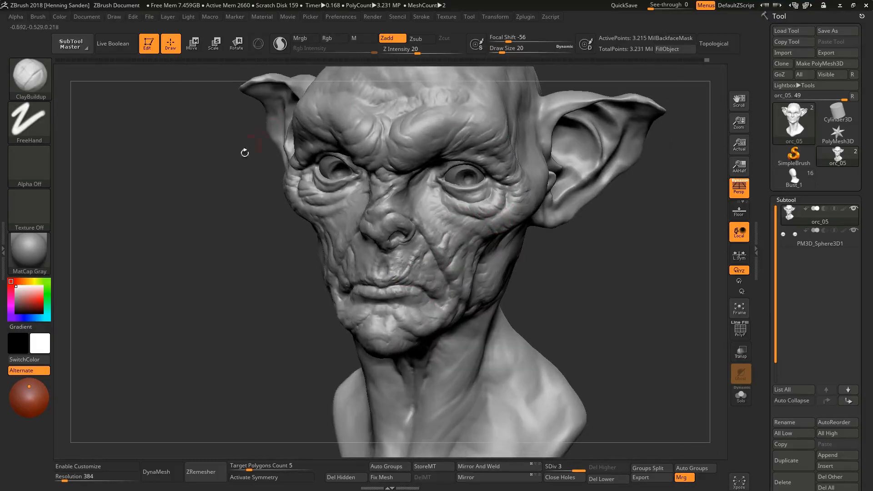
Build up and smooth the skin folds along the chin and lower jawline with ClayBuildup at draw size 20
mouse_move(412, 294)
ctrl+right_down()
mouse_move(412, 318)
mouse_move(418, 302)
ctrl+right_up()
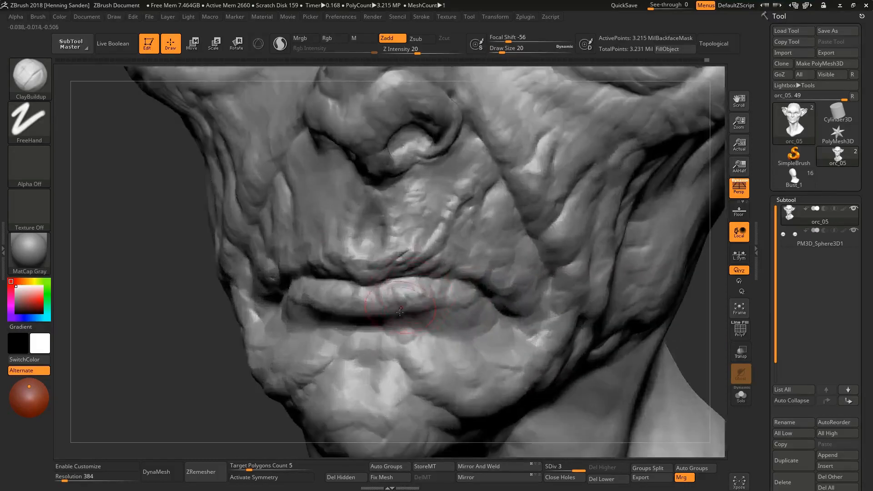
alt+right_drag(398, 393, 399, 318)
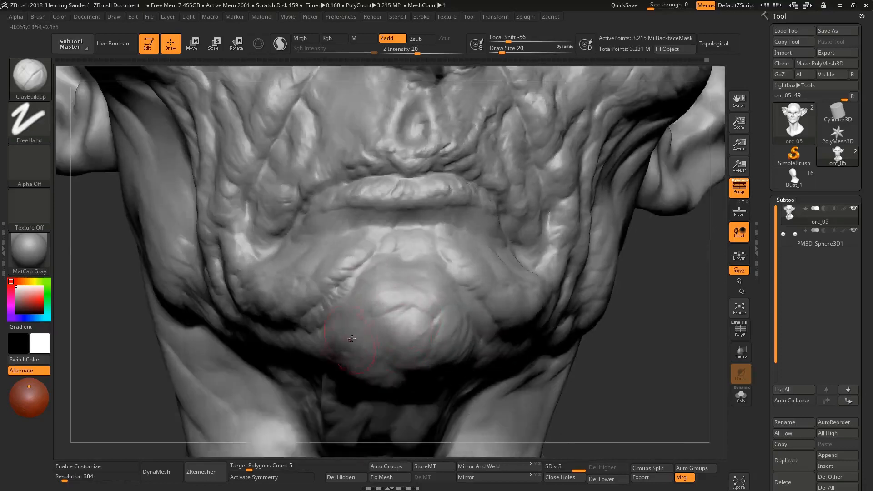
right_drag(352, 339, 347, 324)
right_drag(366, 295, 354, 266)
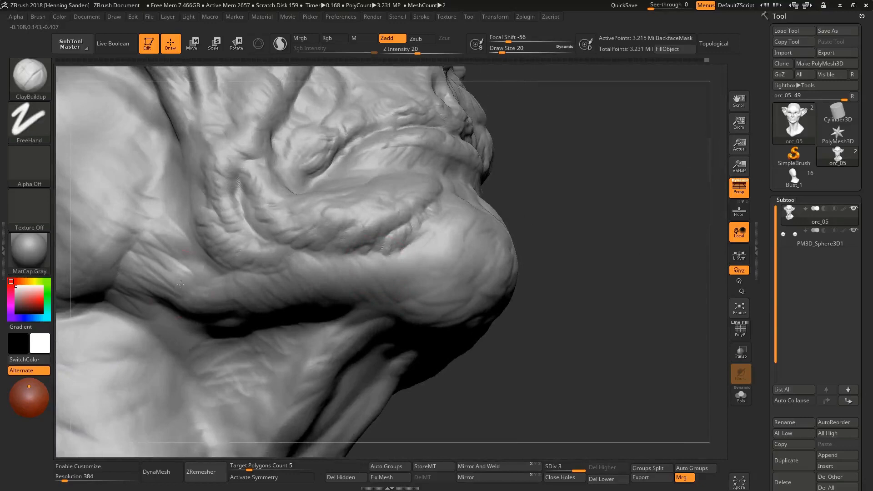
right_drag(200, 275, 314, 300)
mouse_move(287, 247)
shift+mouse_down()
mouse_move(325, 323)
mouse_move(340, 286)
mouse_move(296, 257)
mouse_move(279, 231)
shift+mouse_up()
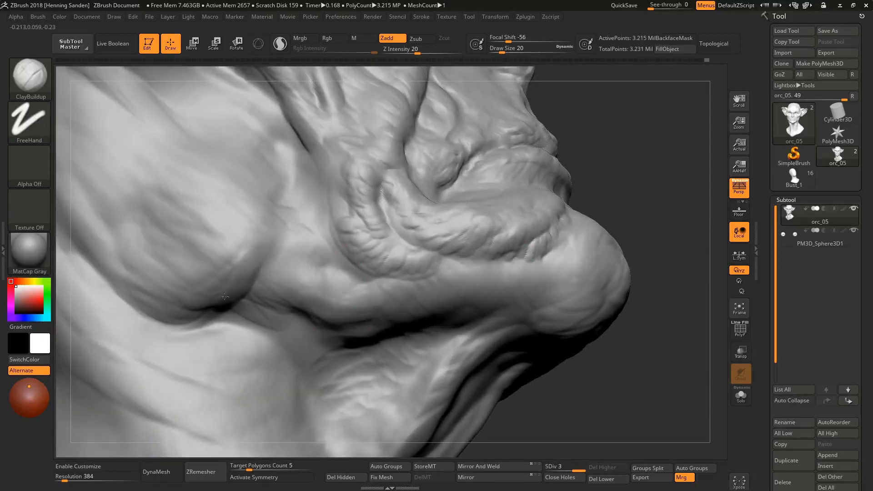
mouse_move(181, 300)
right_down()
mouse_move(444, 273)
mouse_move(441, 255)
right_up()
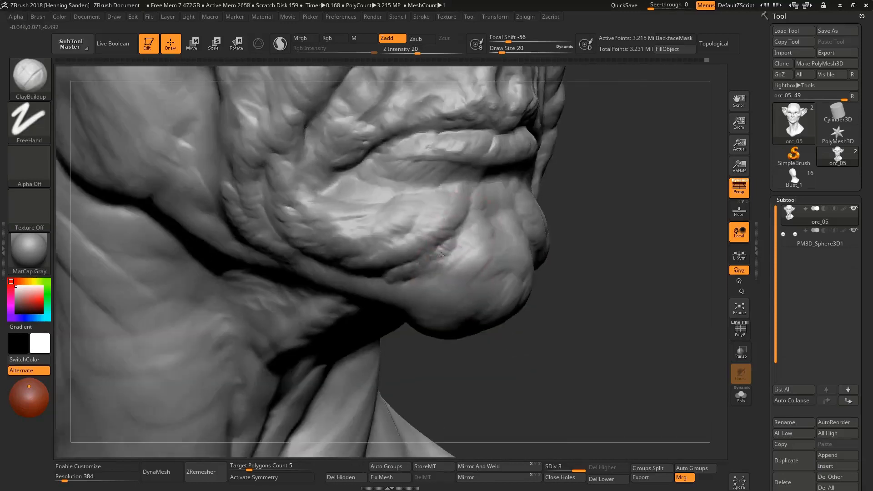
Refine the folds between the chin and the corner of the mouth with ClayBuildup at draw sizes 9 and 16
key(bracketleft)
key(bracketleft)
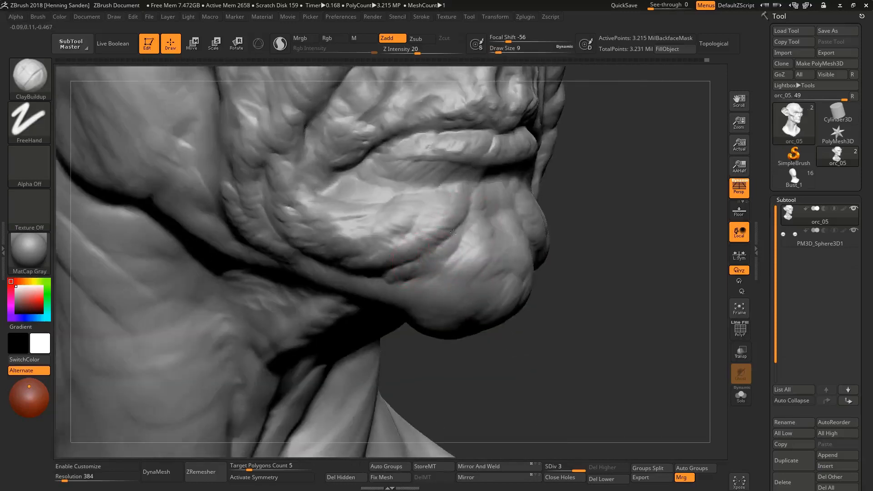
mouse_move(435, 236)
right_down()
mouse_move(418, 239)
mouse_move(384, 290)
mouse_move(378, 284)
right_up()
key(bracketright)
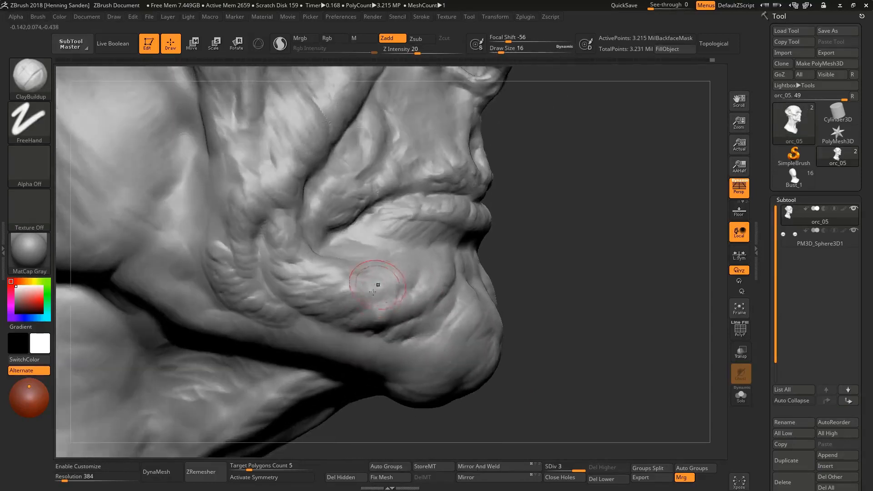
drag(378, 284, 295, 279)
ctrl+right_drag(295, 279, 367, 283)
drag(366, 283, 338, 287)
right_drag(339, 286, 457, 281)
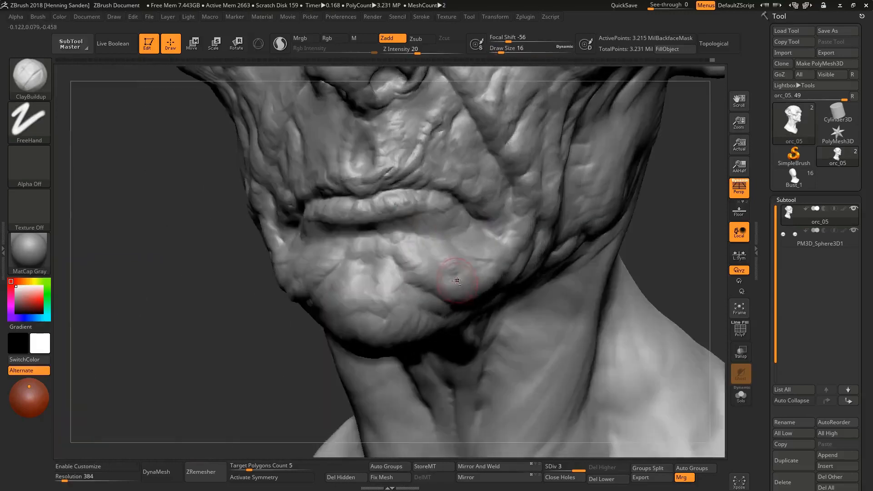
drag(426, 282, 405, 255)
Add fine creases to the lips and the skin just above them with ClayBuildup at draw size 6
alt+right_drag(464, 198, 467, 250)
key(s)
drag(467, 251, 461, 251)
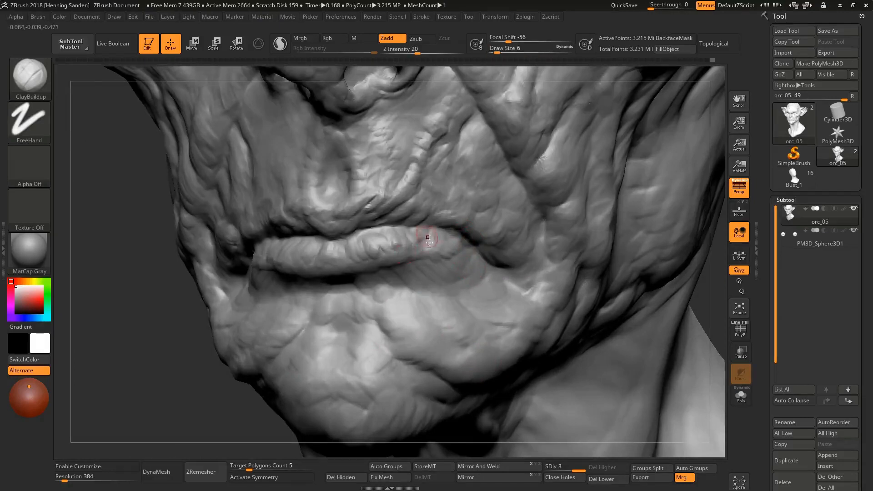
mouse_move(428, 237)
ctrl+right_down()
mouse_move(345, 246)
mouse_move(352, 214)
mouse_move(377, 215)
mouse_move(370, 233)
ctrl+right_up()
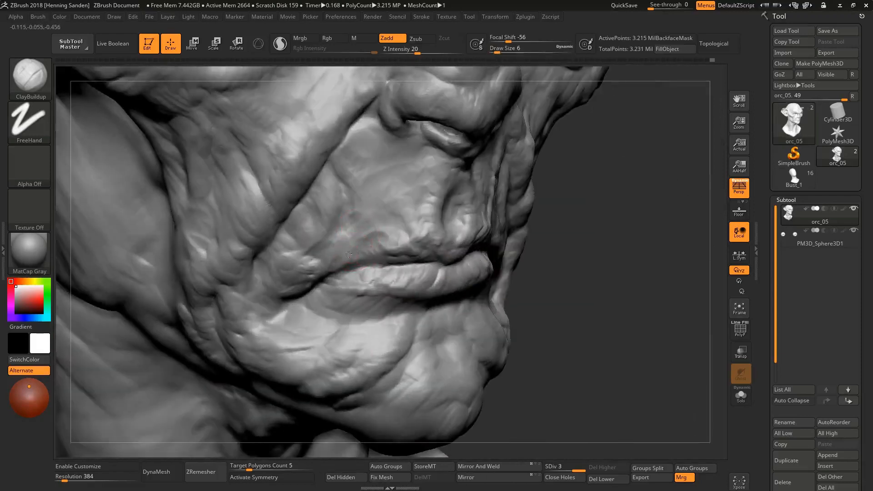
ctrl+right_drag(336, 249, 326, 238)
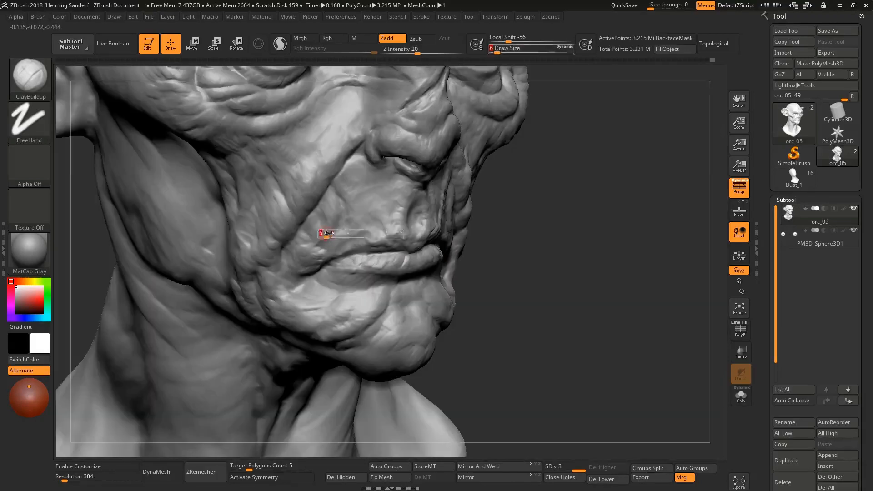
Add fine skin detail to the cheek outside the nasolabial fold with a smaller ClayBuildup brush
mouse_move(327, 193)
right_down()
mouse_move(320, 199)
mouse_move(337, 222)
mouse_move(386, 220)
right_up()
key(bracketleft)
right_drag(327, 220, 330, 210)
drag(298, 199, 288, 179)
mouse_move(289, 179)
right_down()
mouse_move(311, 158)
mouse_move(357, 176)
mouse_move(327, 182)
mouse_move(368, 232)
mouse_move(407, 245)
right_up()
Sculpt fine wrinkles into the bags below the eyes with ClayBuildup at draw size 9
key(s)
drag(408, 245, 405, 246)
right_drag(406, 246, 387, 231)
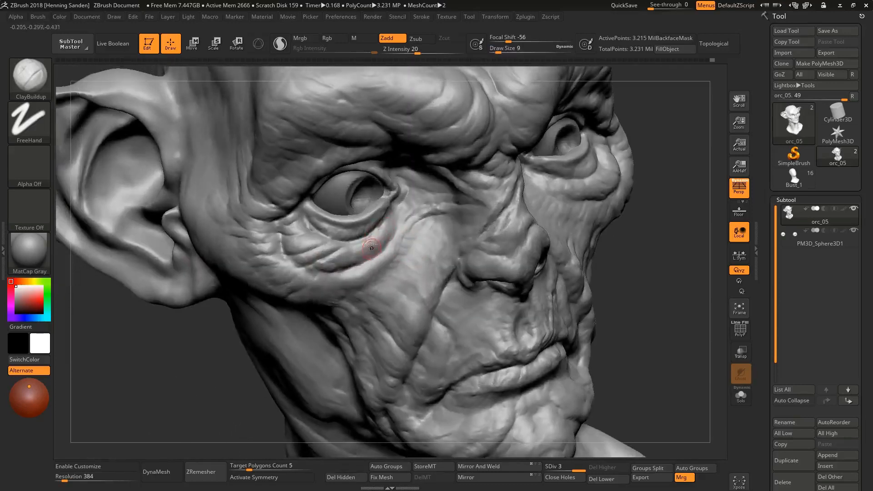
right_drag(353, 254, 353, 269)
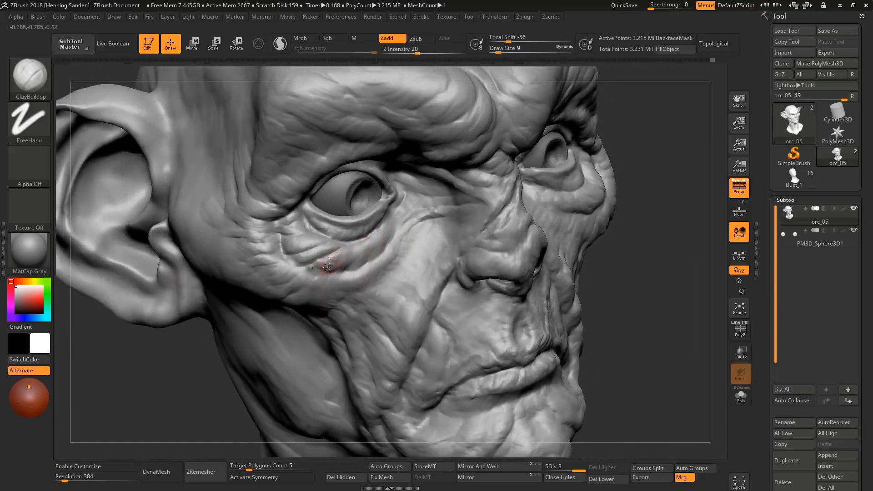
drag(326, 267, 297, 263)
alt+right_drag(278, 250, 273, 200)
shift+right_drag(273, 200, 236, 202)
alt+right_drag(448, 195, 396, 258)
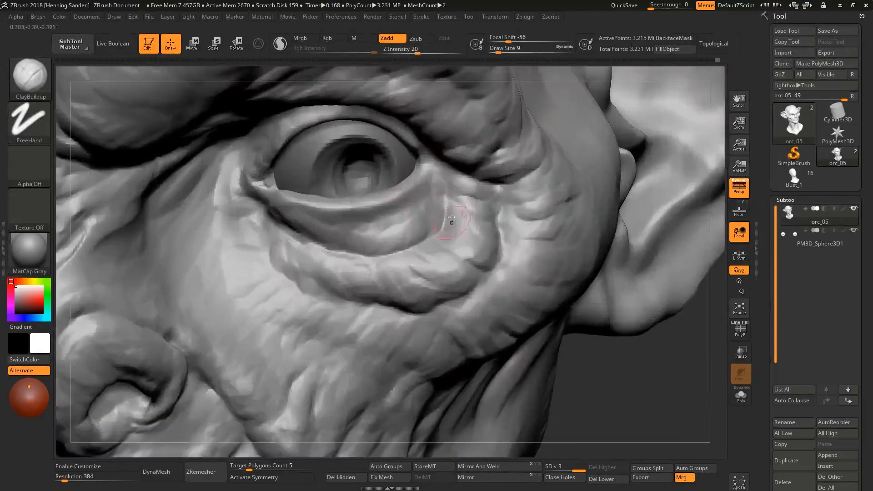
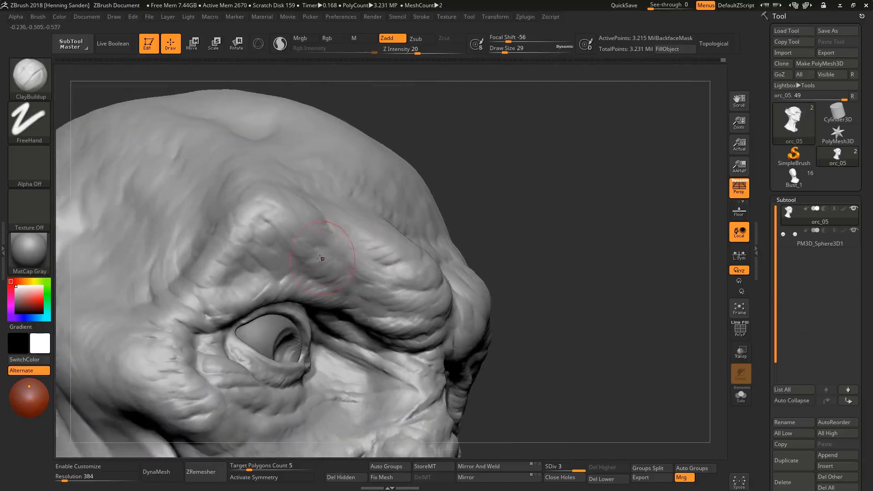
Refine the skin folds at the temple with ClayBuildup at draw size 16 and on the upper cheek at draw size 13
key(bracketleft)
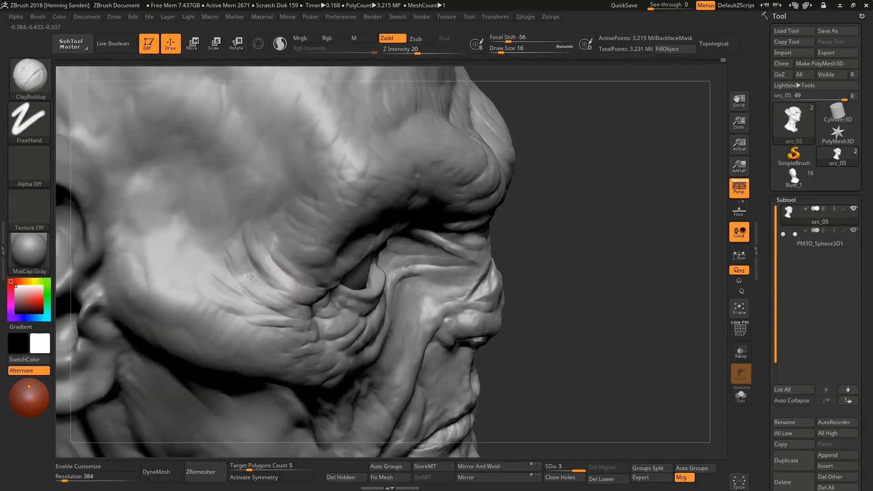
mouse_move(235, 267)
mouse_down()
mouse_move(255, 297)
mouse_move(227, 306)
mouse_move(212, 275)
mouse_up()
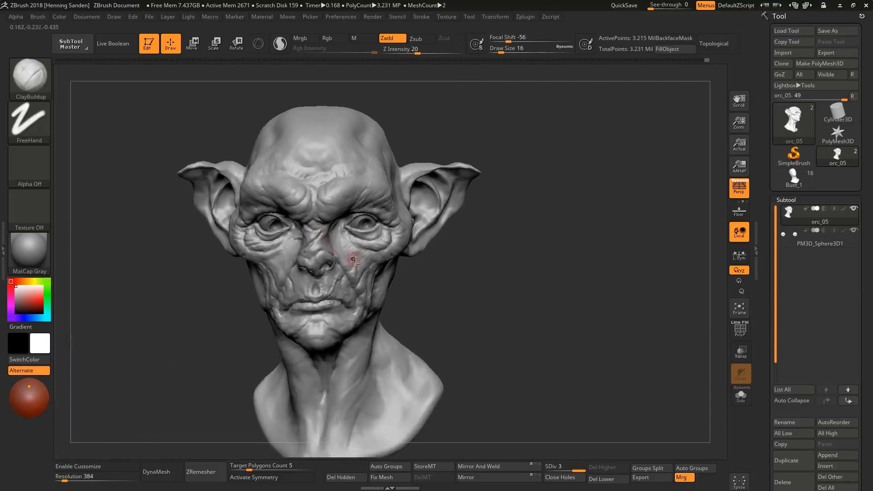
alt+right_drag(354, 259, 374, 252)
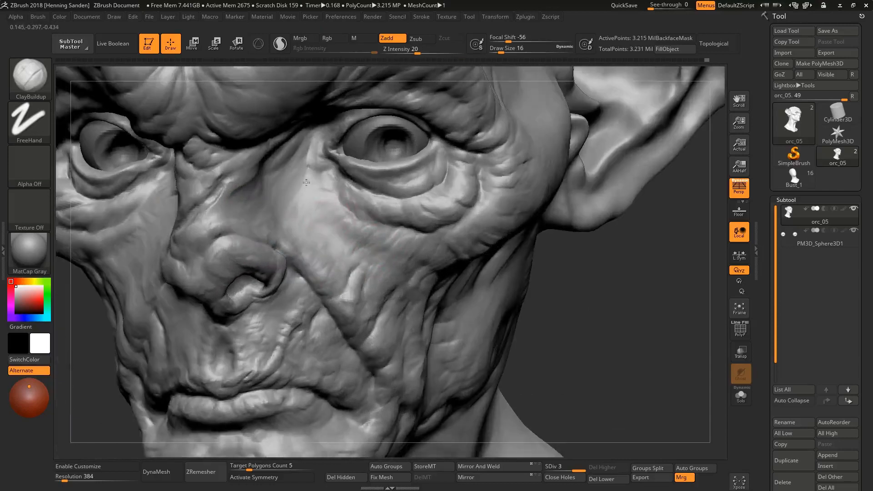
right_drag(307, 182, 284, 194)
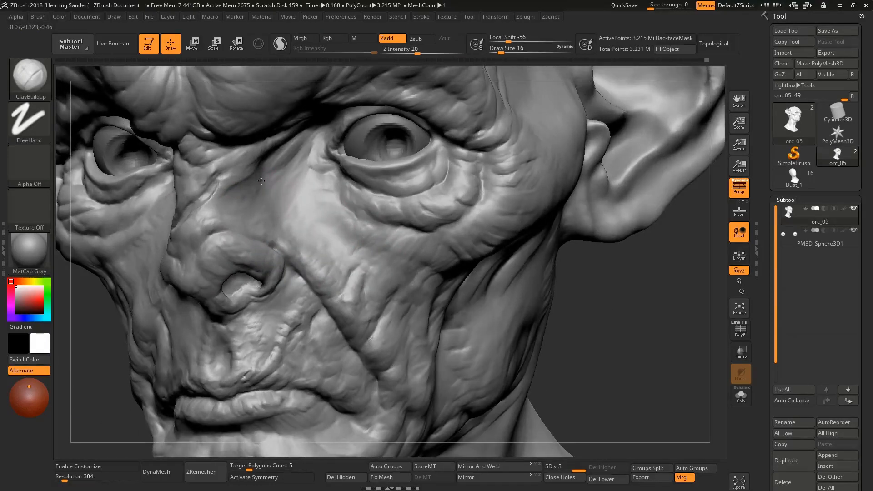
mouse_move(350, 214)
right_down()
mouse_move(410, 216)
mouse_move(420, 228)
right_up()
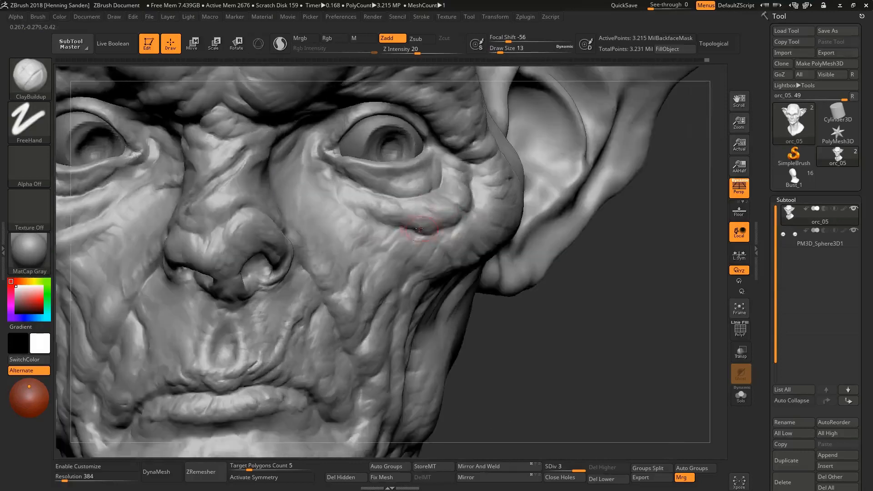
key(f)
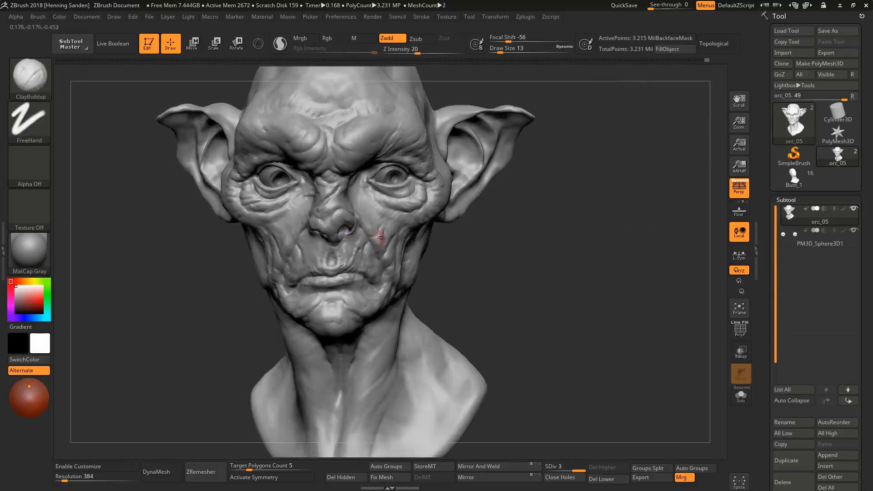
Add fine skin detail along the nasolabial fold beside the nostril with ClayBuildup at draw size 5
ctrl+right_drag(344, 250, 234, 259)
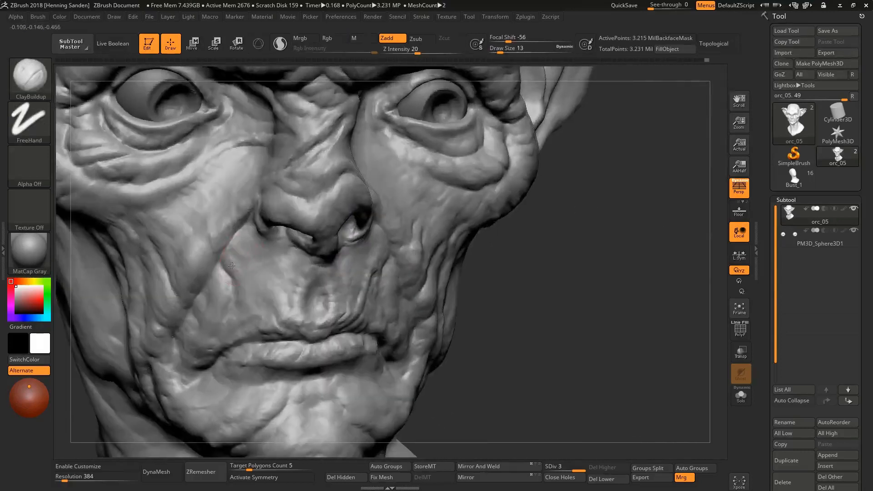
drag(242, 283, 248, 263)
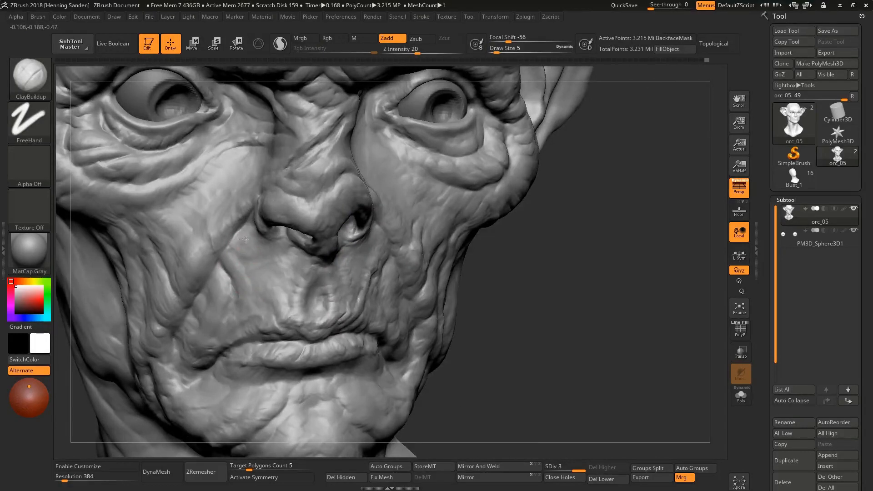
right_drag(246, 239, 248, 247)
right_drag(322, 206, 269, 209)
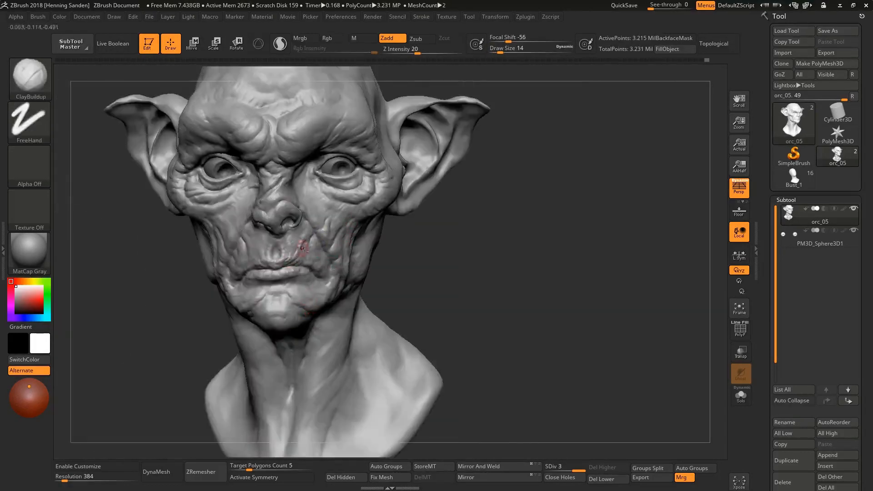
Build up the skin folds between the nostril and the corner of the mouth with ClayBuildup at draw size 17
ctrl+right_drag(303, 248, 349, 270)
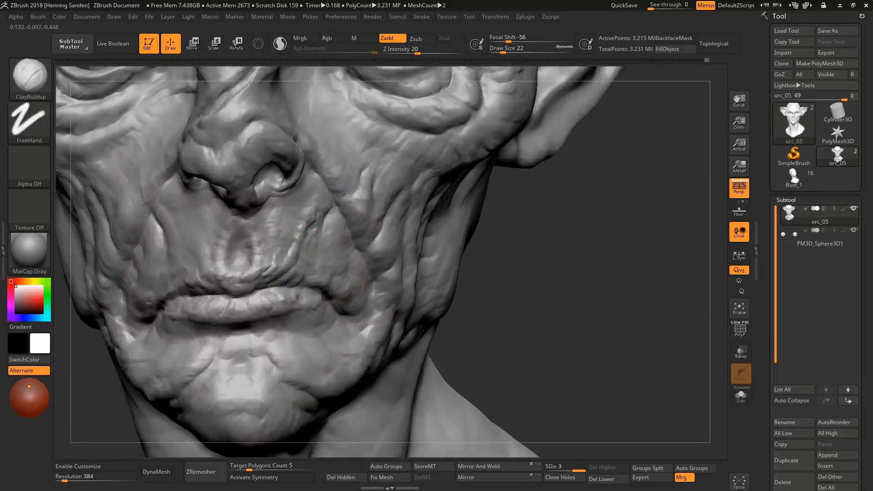
key(s)
drag(341, 224, 338, 223)
drag(336, 203, 329, 209)
right_drag(335, 181, 512, 380)
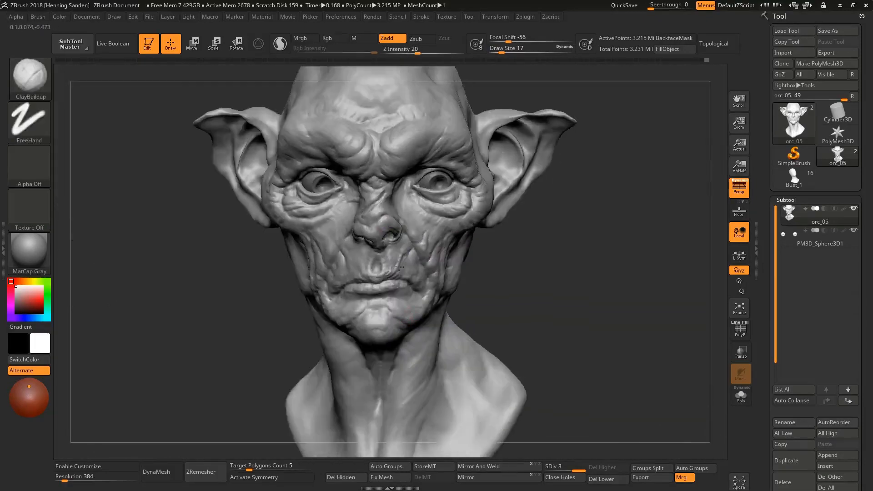
Carve rough, chiselled facets along the lower edge of the bust base with ClayTubes at draw size 49
mouse_move(487, 446)
alt+right_down()
mouse_move(420, 309)
mouse_move(457, 346)
alt+right_up()
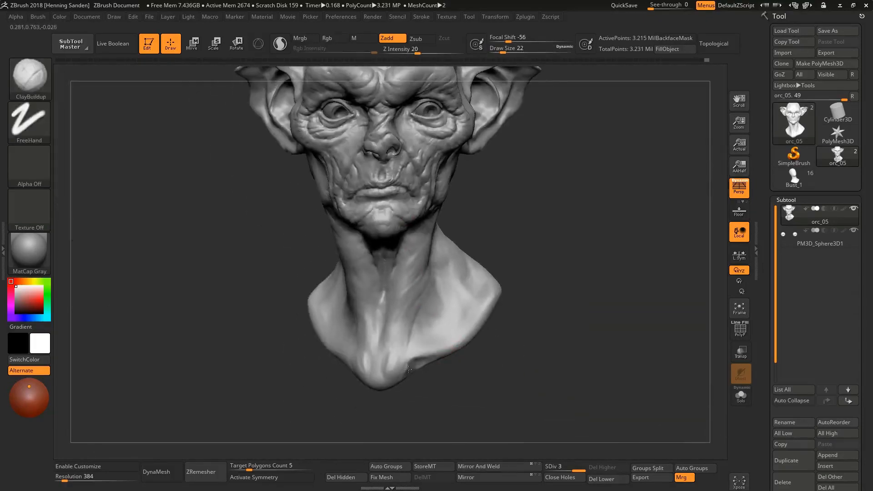
key(ctrl)
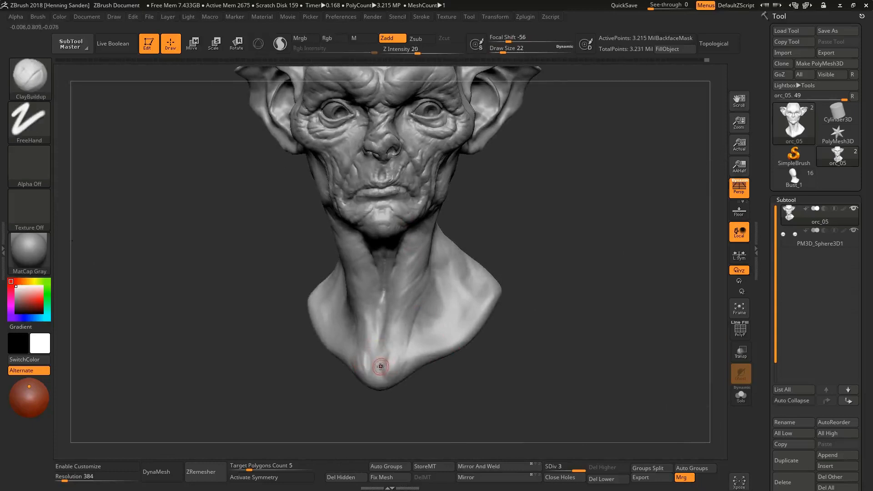
right_drag(291, 367, 378, 364)
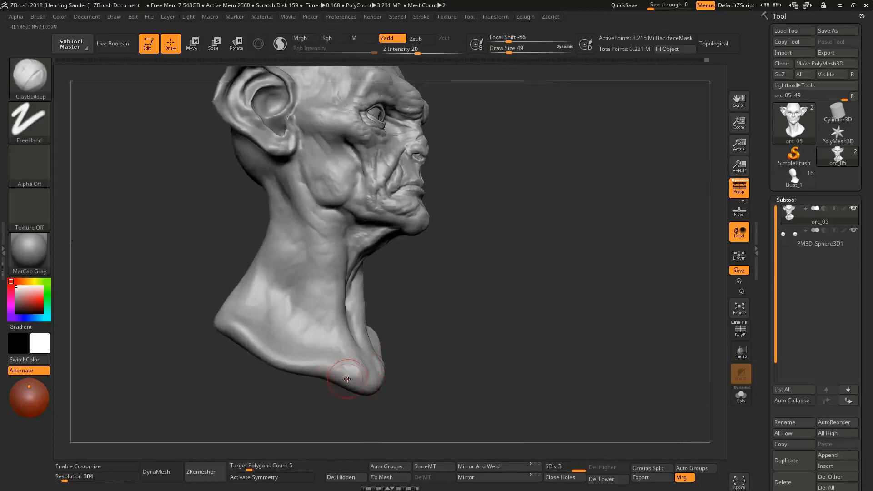
key(b)
key(c)
key(t)
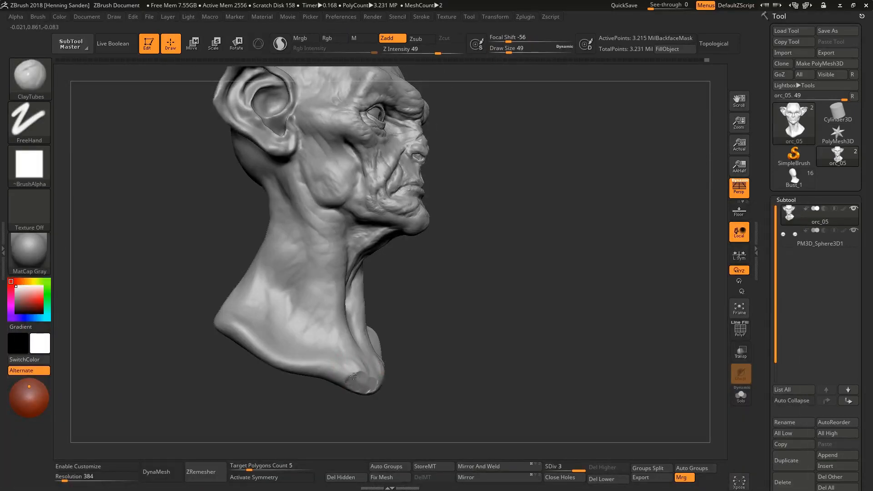
mouse_move(341, 376)
right_down()
mouse_move(375, 383)
mouse_move(405, 364)
mouse_move(351, 383)
mouse_move(346, 366)
right_up()
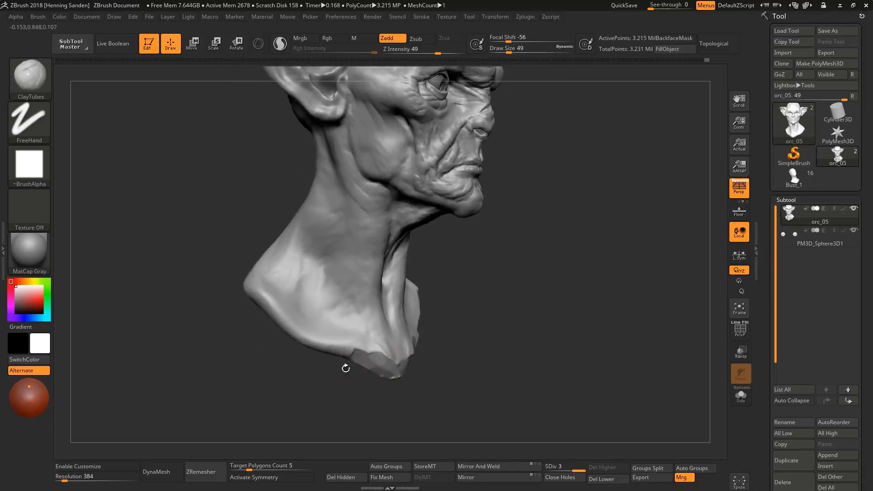
mouse_move(355, 351)
mouse_down()
mouse_move(284, 322)
mouse_move(256, 290)
mouse_up()
mouse_move(256, 290)
right_down()
mouse_move(273, 292)
mouse_move(244, 282)
right_up()
drag(219, 261, 241, 285)
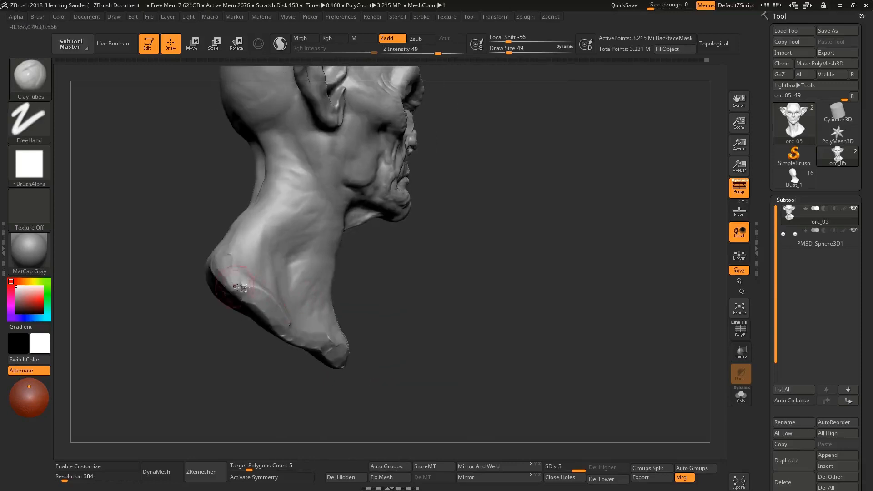
mouse_move(241, 286)
right_down()
mouse_move(214, 287)
mouse_move(232, 300)
right_up()
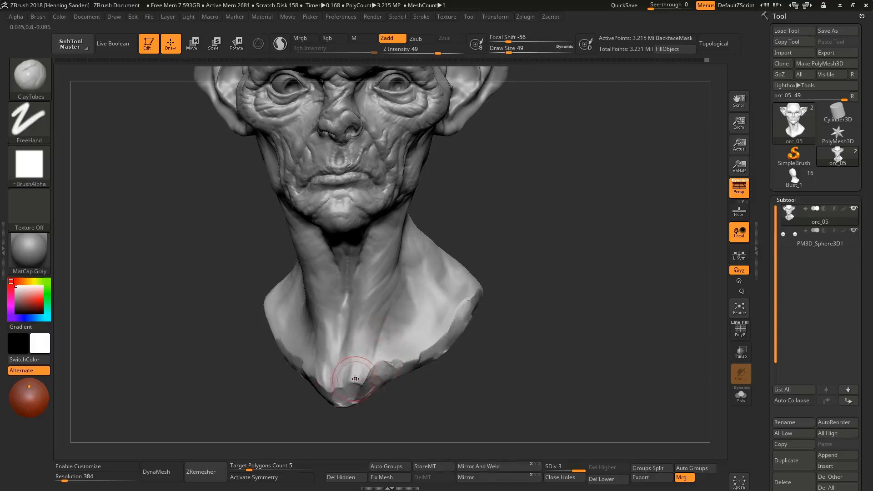
Refine the neck muscles below the jaw with ClayBuildup at draw sizes 46 and 37
key(b)
key(c)
key(b)
mouse_move(363, 326)
alt+right_down()
mouse_move(348, 291)
mouse_move(371, 400)
mouse_move(353, 336)
mouse_move(385, 399)
mouse_move(357, 407)
mouse_move(378, 395)
alt+right_up()
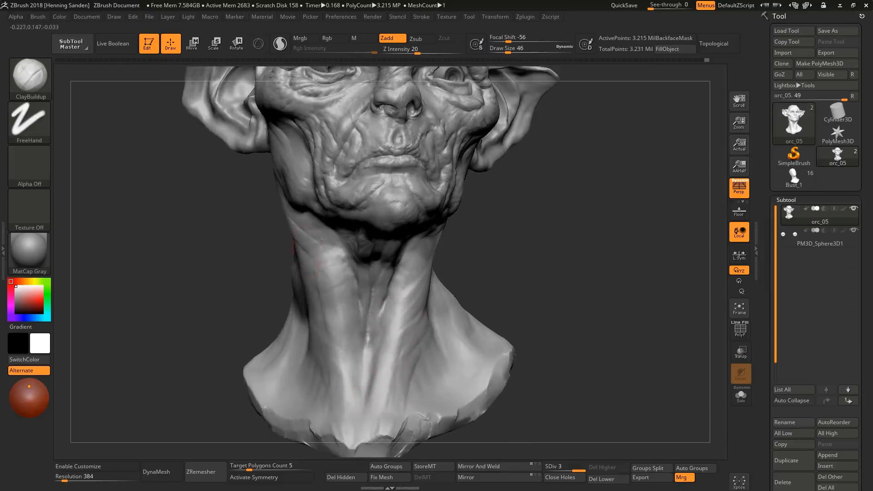
right_drag(335, 315, 306, 269)
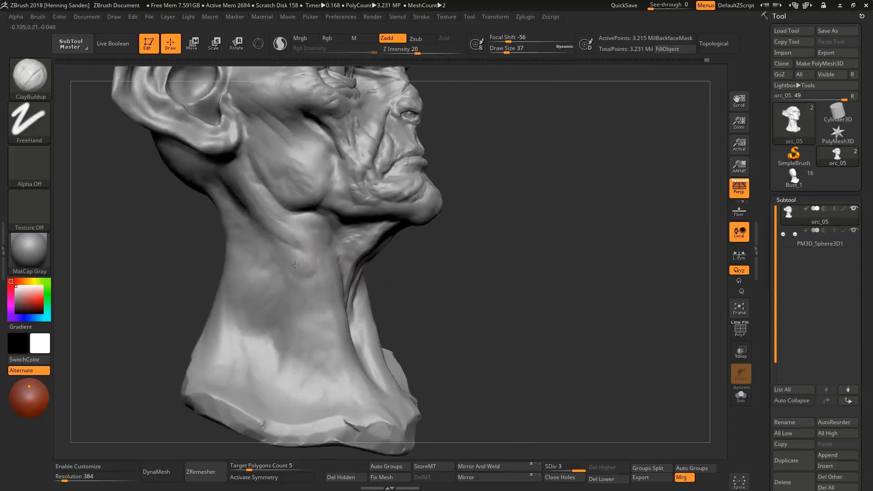
mouse_move(306, 186)
alt+right_down()
mouse_move(343, 255)
mouse_move(337, 239)
mouse_move(402, 225)
mouse_move(424, 236)
mouse_move(423, 250)
alt+right_up()
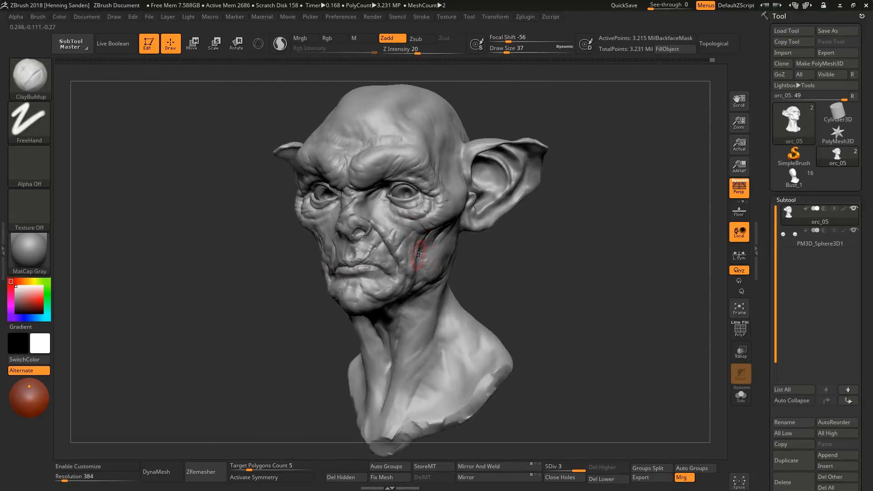
Save the tool as a new version named orc_06
key(ctrl+s)
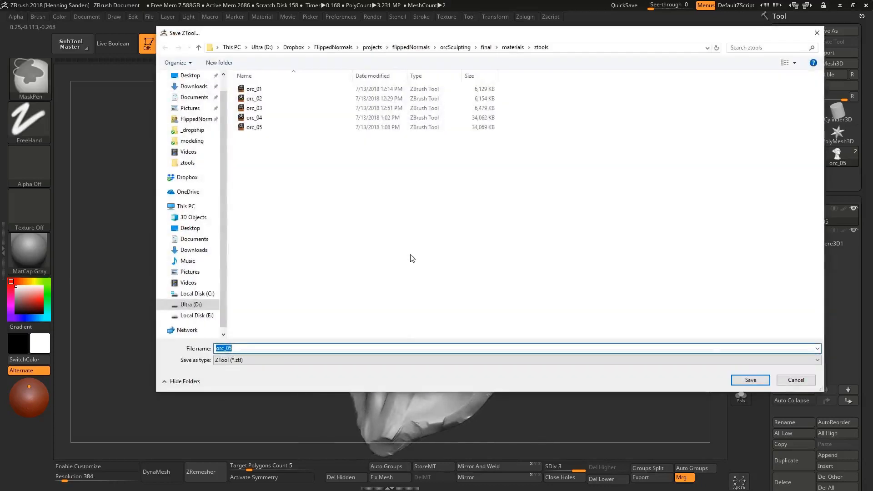
key(End)
key(BackSpace)
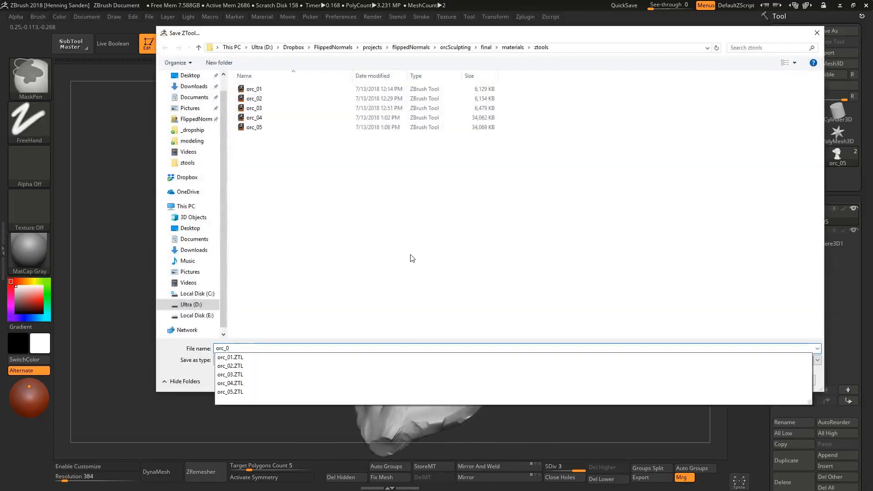
text(6)
key(Return)
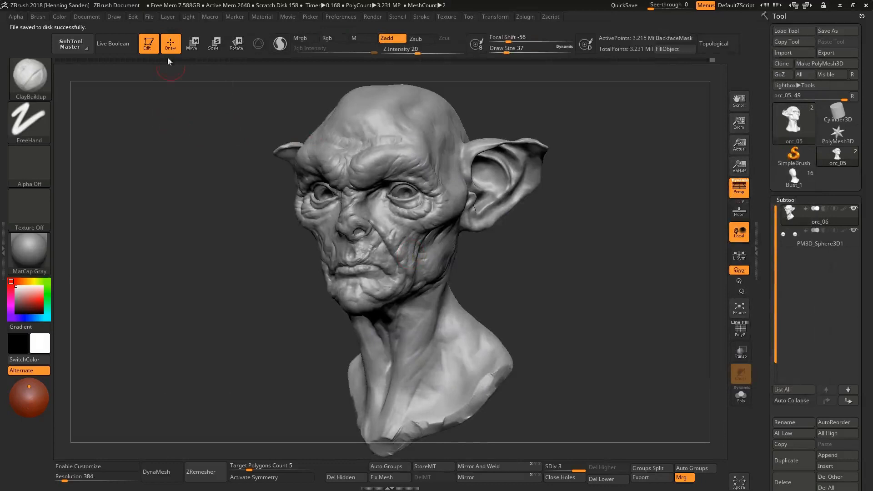
Enable saving of the undo history and save the project as ocr_history
click(152, 16)
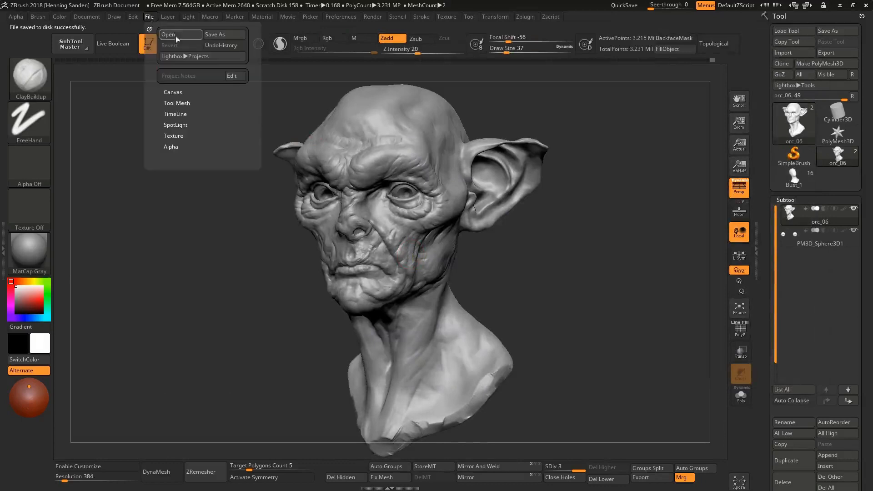
click(219, 45)
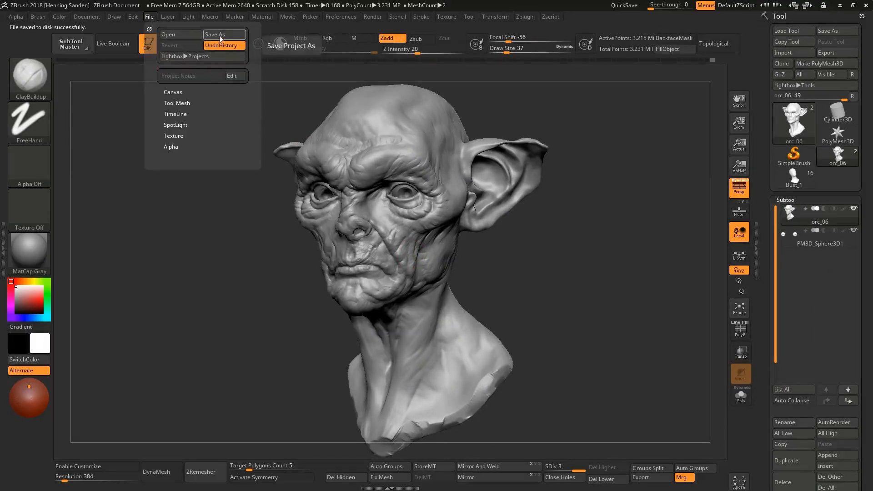
click(220, 35)
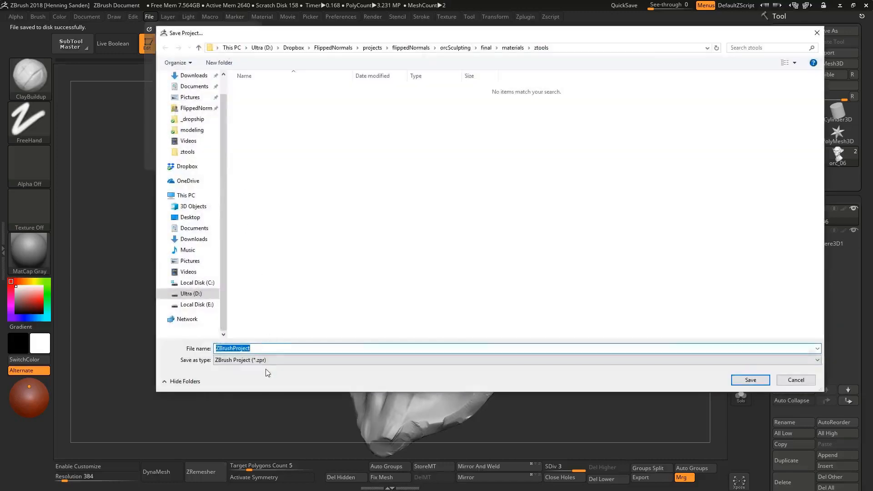
text(ocr_history)
key(Return)
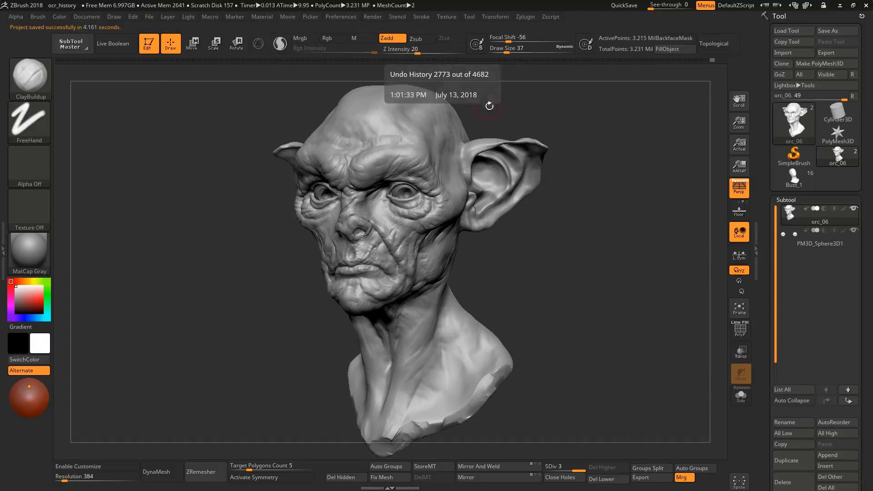
Examine the sculpted head from the front and in three-quarter view, checking the temple, eye and cheek areas
drag(568, 151, 673, 114)
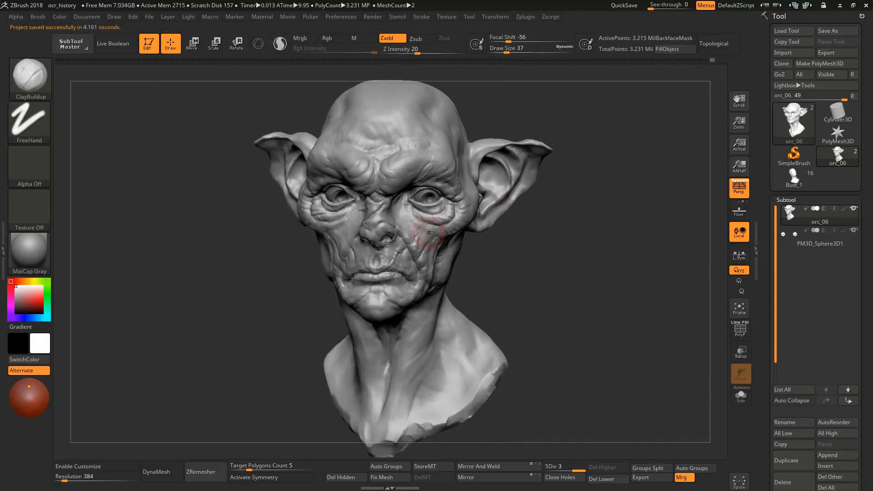
right_drag(429, 233, 411, 233)
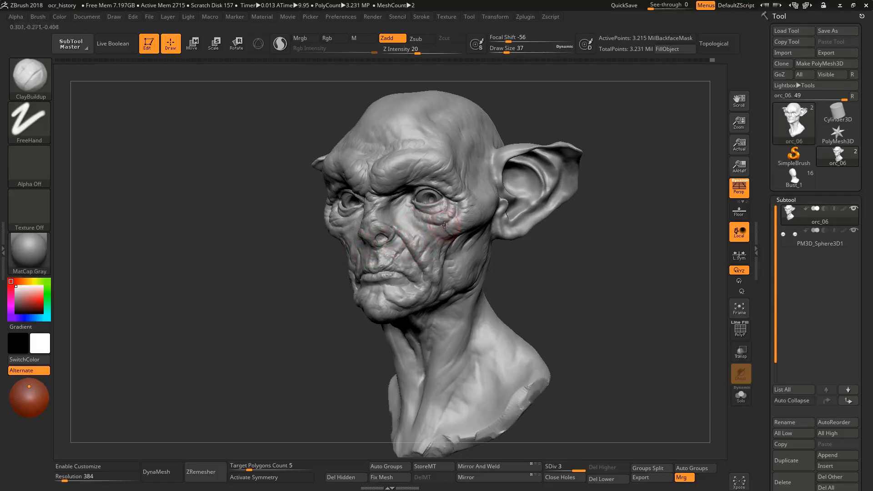
alt+right_drag(463, 146, 444, 203)
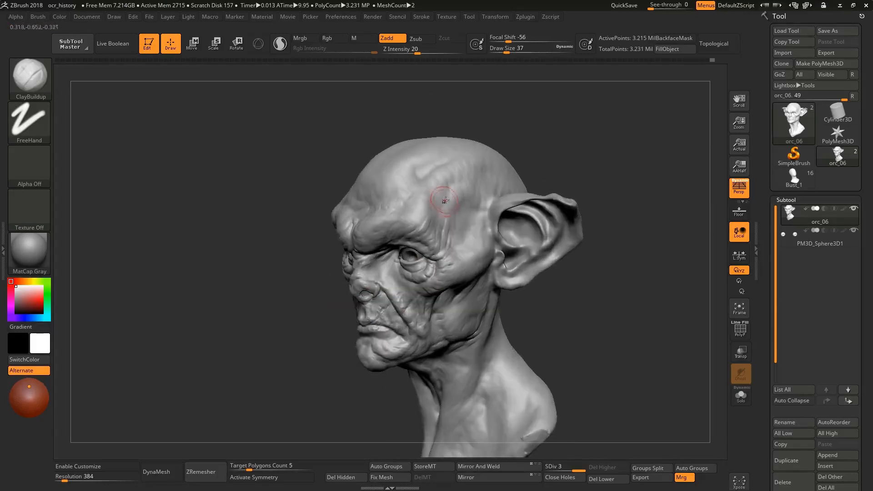
key(s)
drag(445, 195, 438, 196)
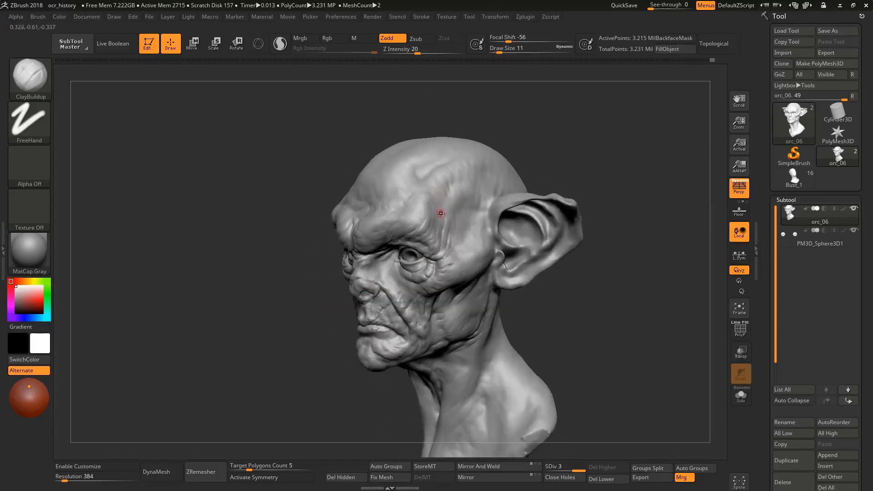
right_drag(442, 216, 461, 234)
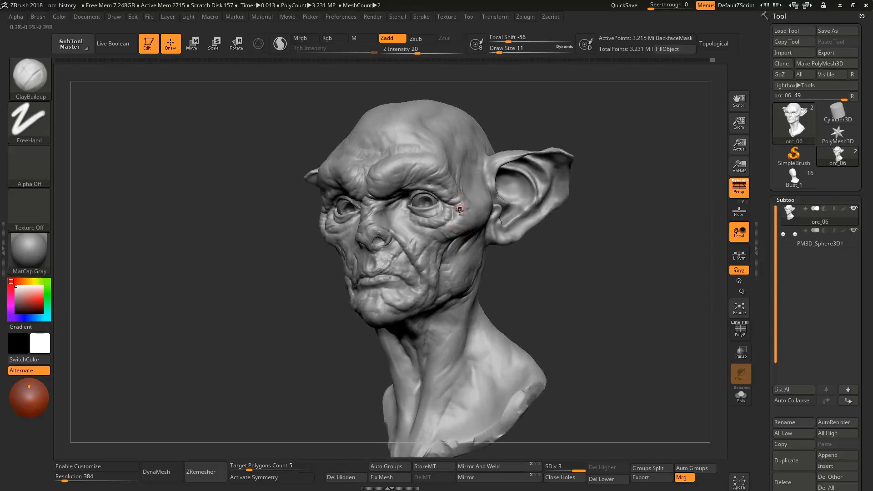
ctrl+right_drag(412, 276, 408, 282)
mouse_move(474, 265)
ctrl+right_down()
mouse_move(306, 173)
mouse_move(476, 224)
mouse_move(468, 208)
mouse_move(476, 216)
ctrl+right_up()
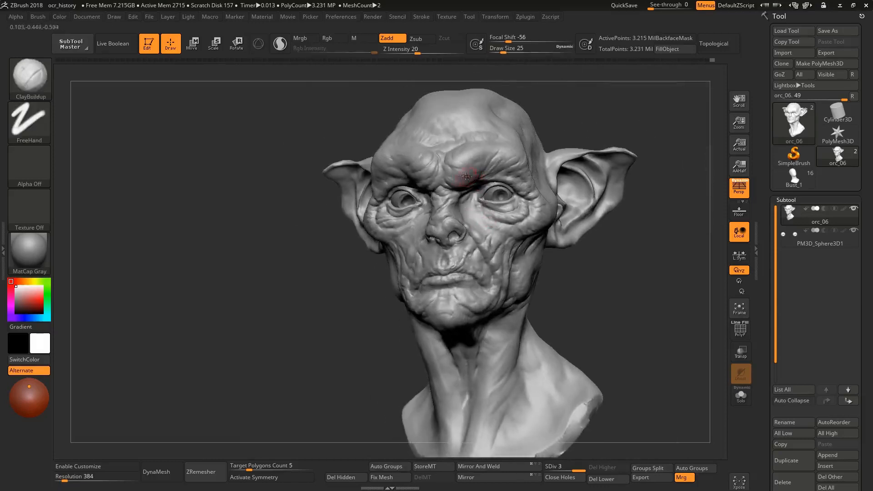
Mark the brow, temple line, cheekbone and cheek fold with a painted mask, and clear the mask
mouse_move(453, 181)
ctrl+mouse_down()
mouse_move(524, 162)
mouse_move(489, 144)
ctrl+mouse_up()
right_drag(536, 153, 493, 159)
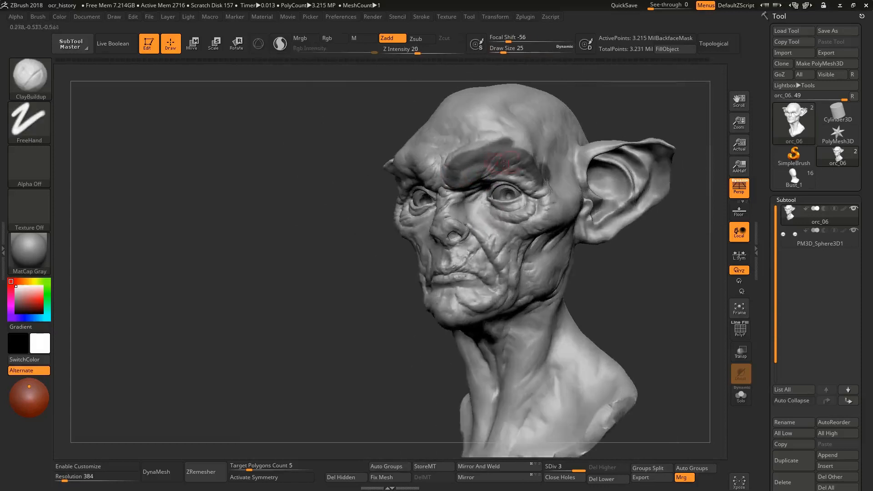
ctrl+drag(533, 175, 478, 156)
mouse_move(536, 157)
ctrl+mouse_down()
mouse_move(557, 218)
mouse_move(514, 236)
ctrl+mouse_up()
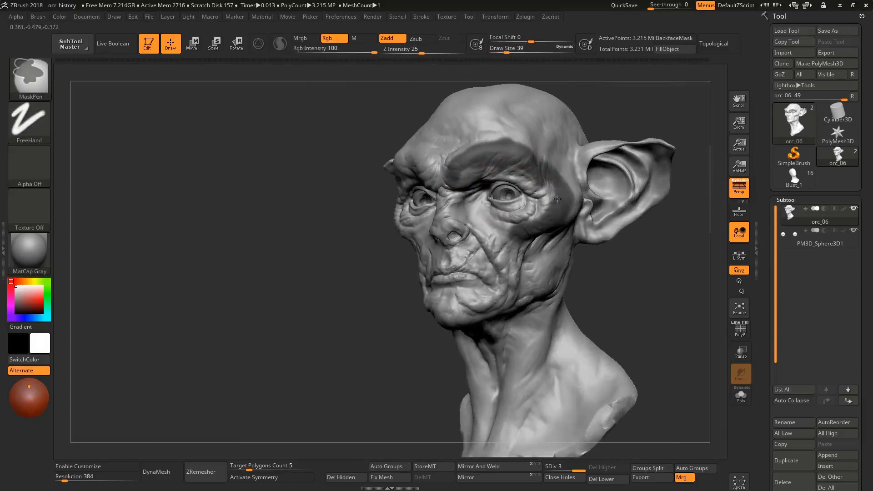
ctrl+drag(555, 181, 549, 191)
right_drag(550, 187, 541, 169)
mouse_move(541, 169)
ctrl+mouse_down()
mouse_move(536, 134)
mouse_move(577, 96)
ctrl+mouse_up()
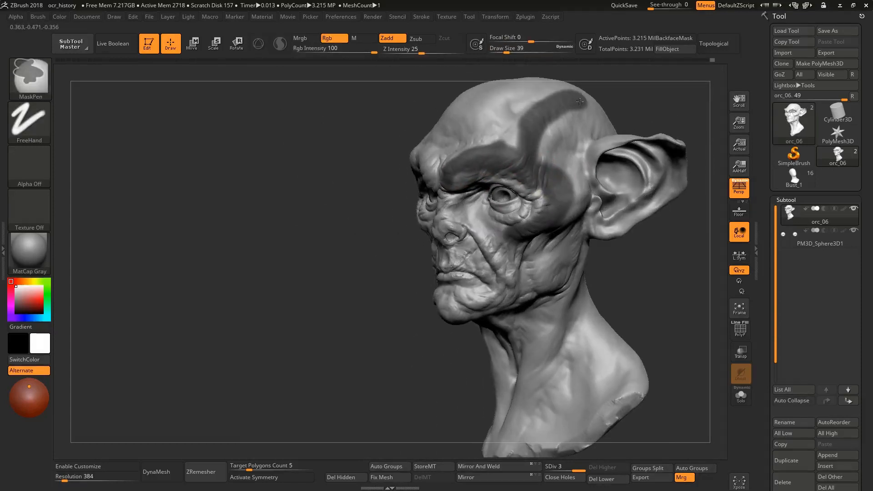
right_drag(568, 109, 523, 273)
ctrl+drag(522, 281, 499, 224)
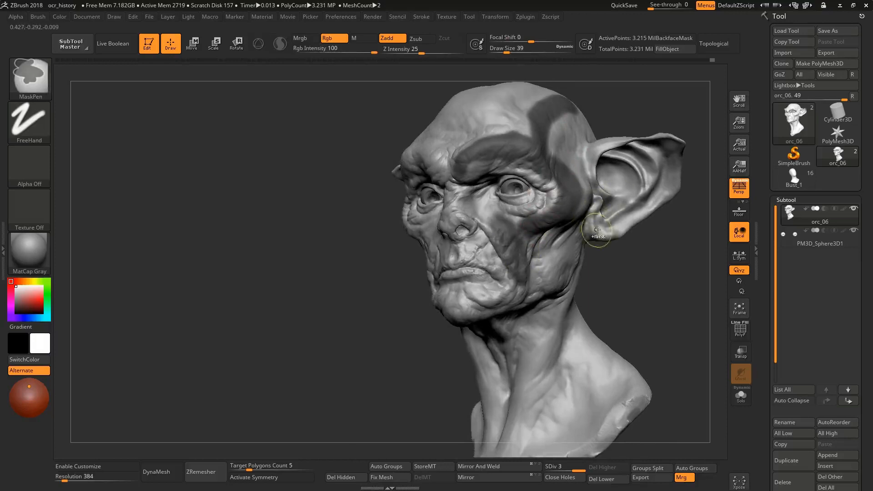
mouse_move(599, 230)
ctrl+mouse_down()
mouse_move(658, 150)
mouse_move(591, 184)
ctrl+mouse_up()
ctrl+drag(632, 267, 648, 282)
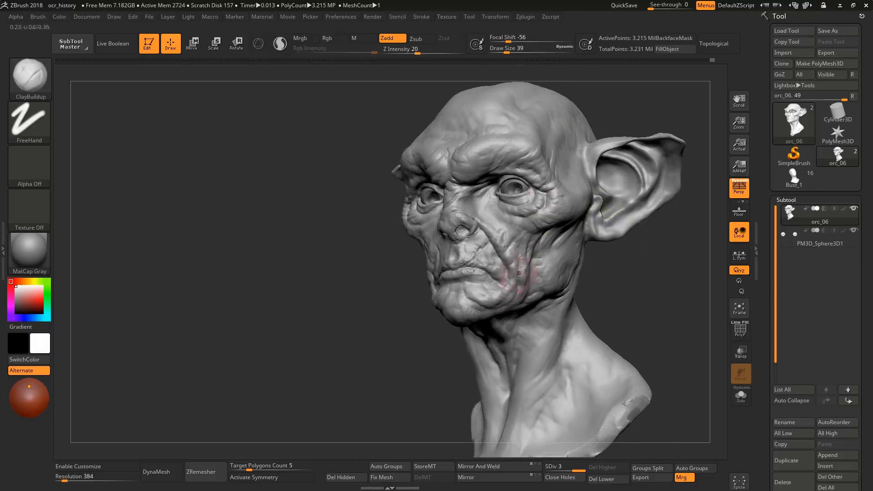
right_drag(532, 229, 539, 227)
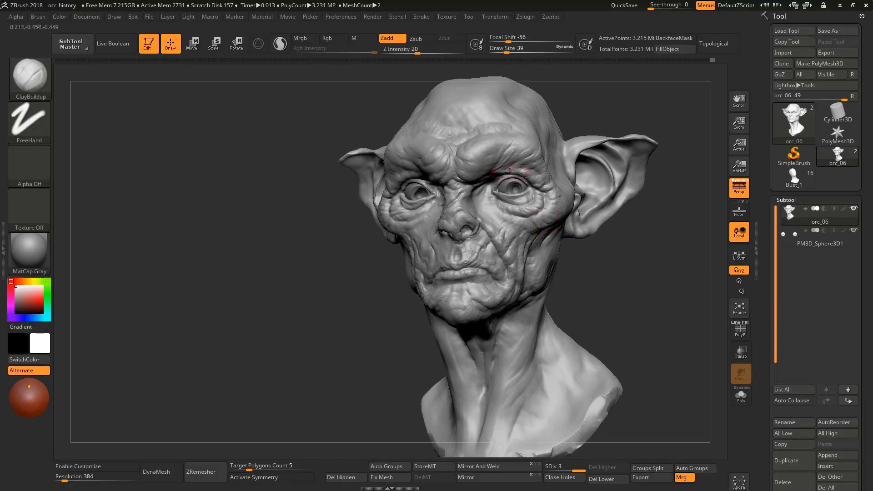
right_drag(520, 181, 512, 196)
mouse_move(494, 265)
right_down()
mouse_move(523, 259)
mouse_move(502, 262)
right_up()
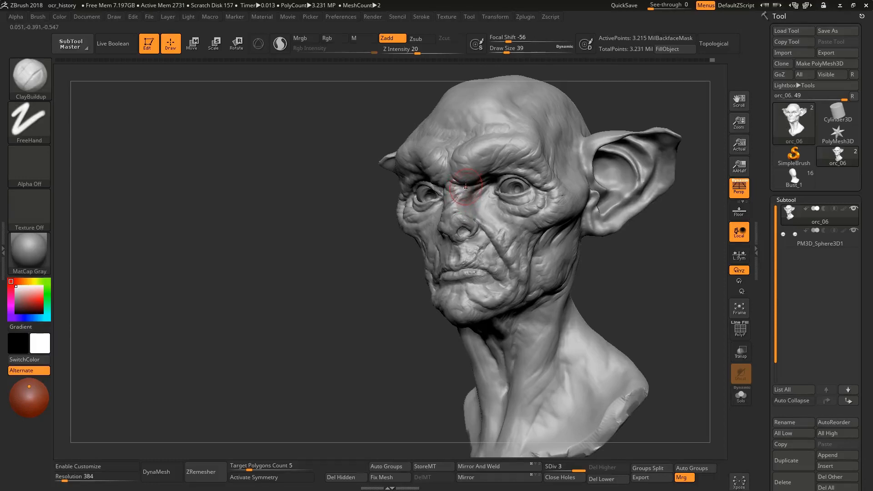
right_drag(468, 141, 480, 178)
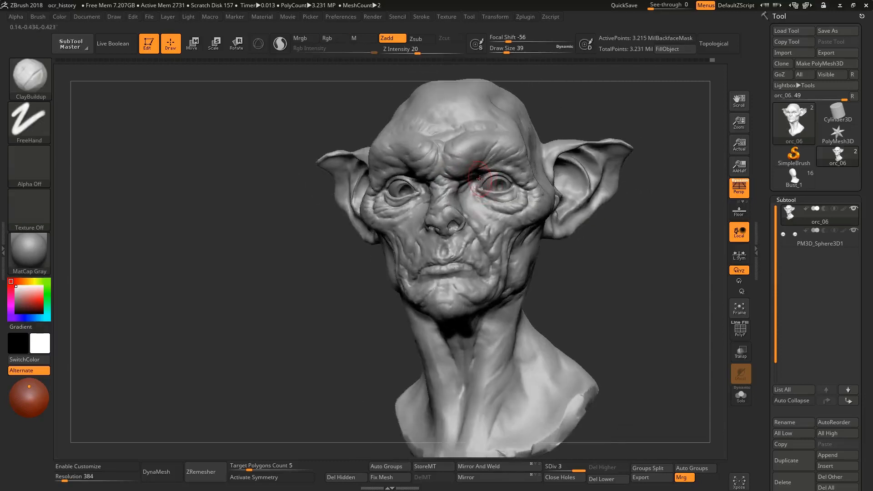